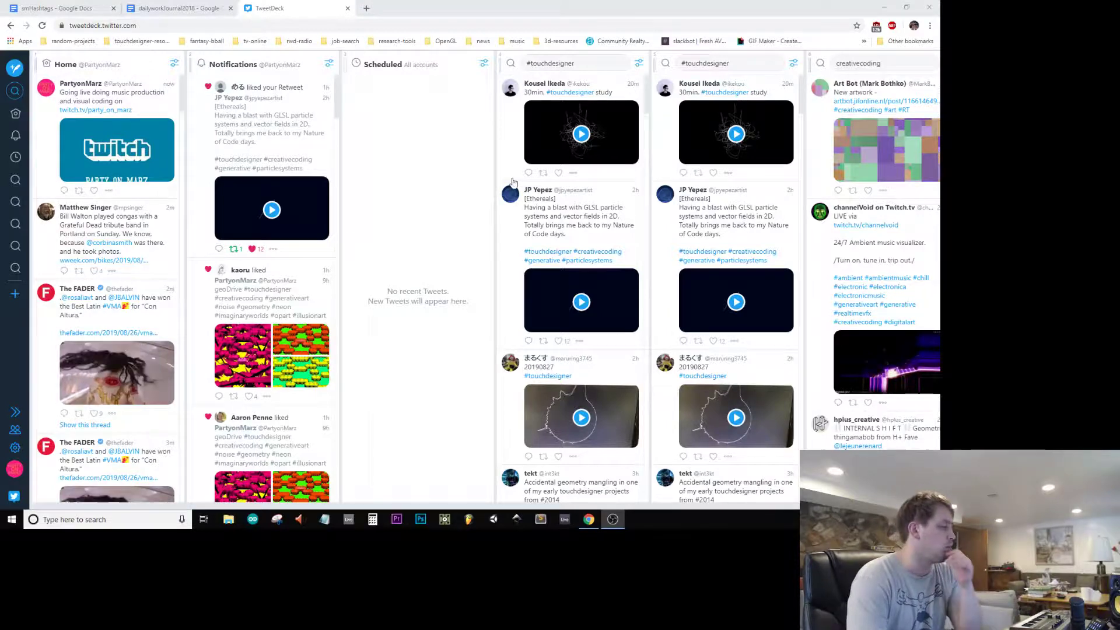
- Browse the #touchdesigner tweet columns for recent visual work
scroll(547, 177, "down", 15)
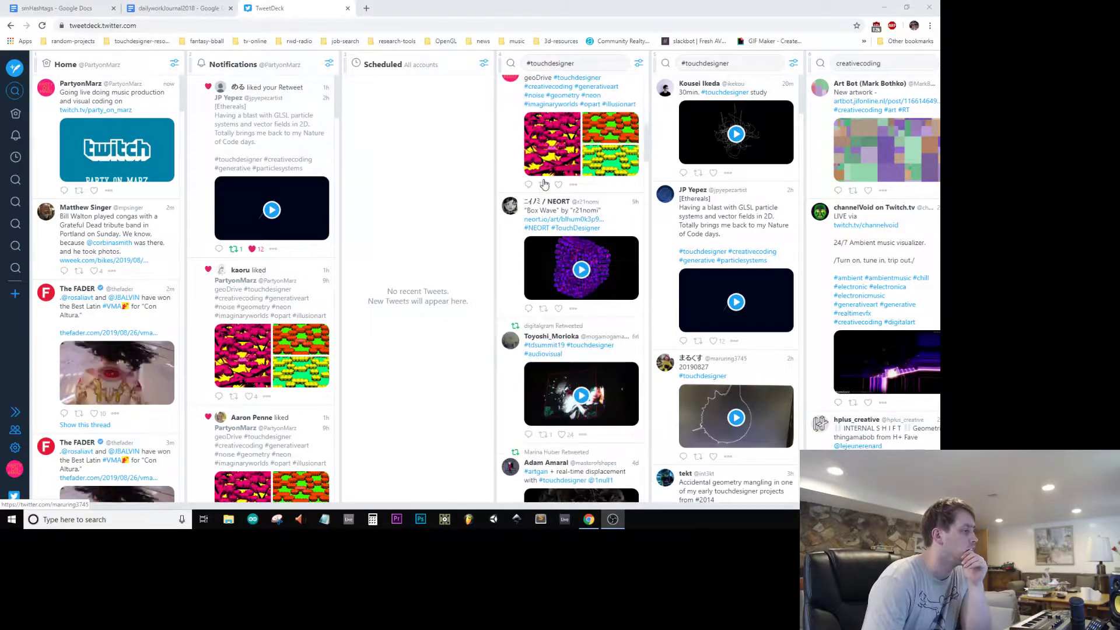
scroll(544, 184, "up", 3)
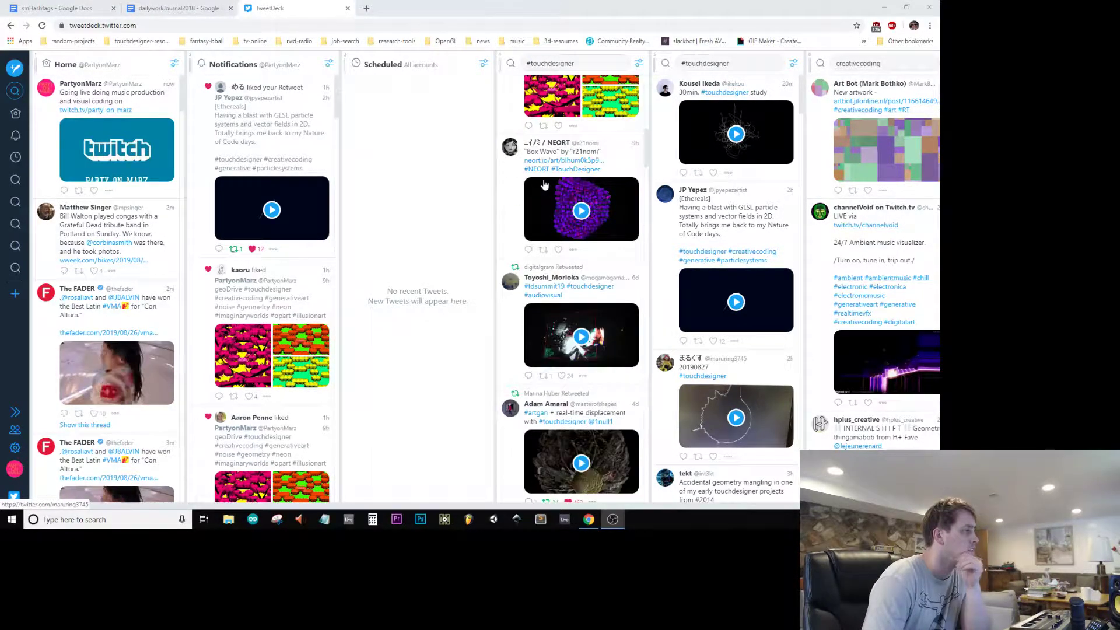
scroll(544, 185, "down", 10)
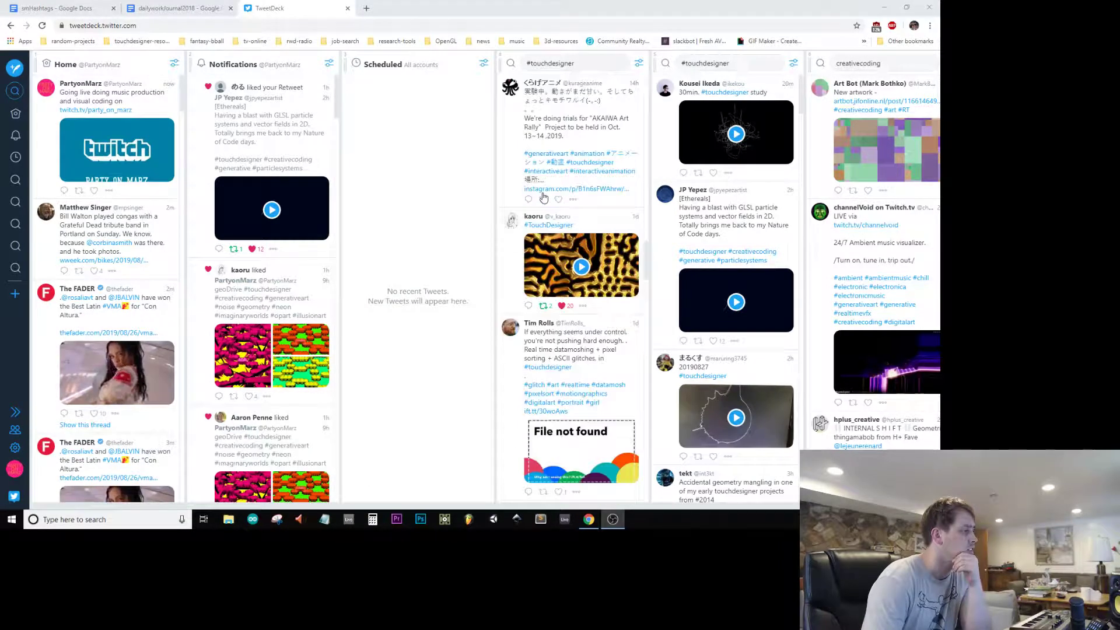
scroll(554, 250, "down", 4)
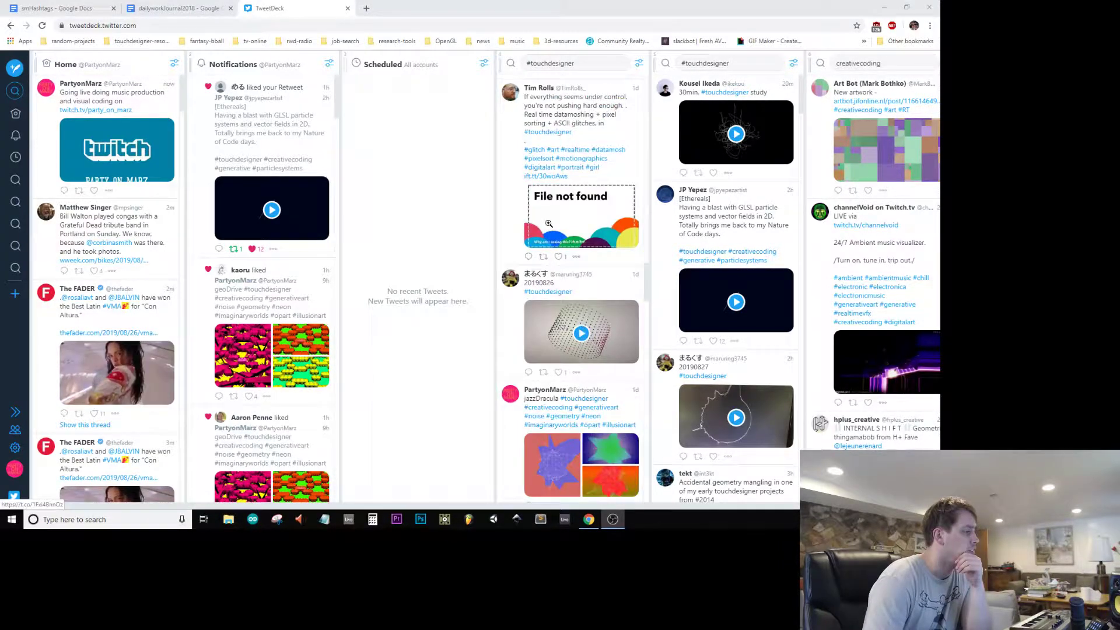
scroll(548, 224, "up", 8)
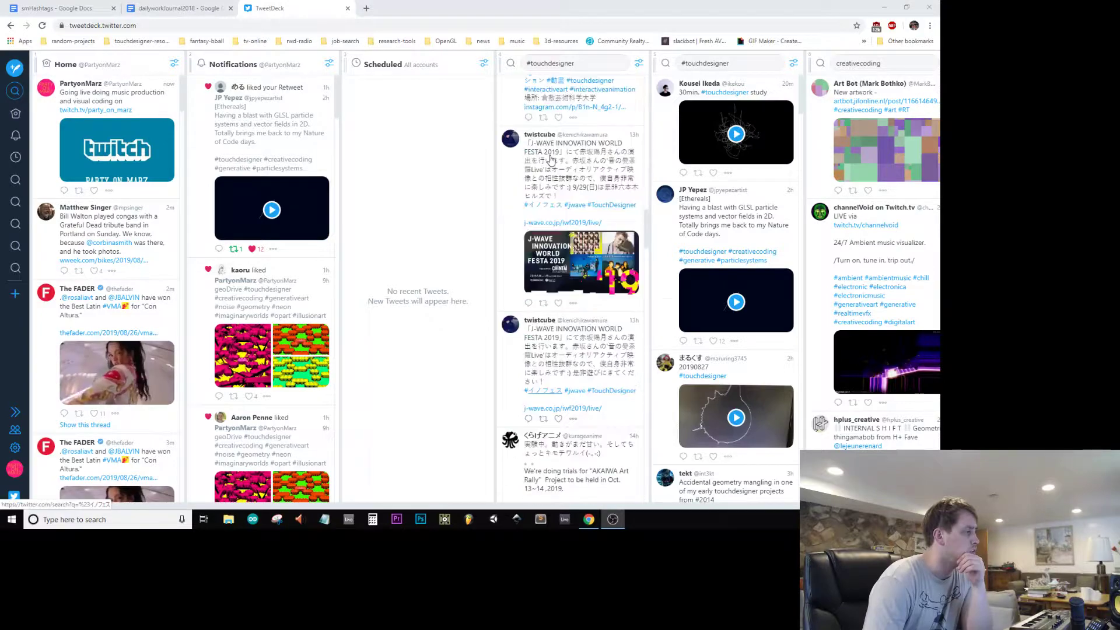
scroll(550, 158, "up", 10)
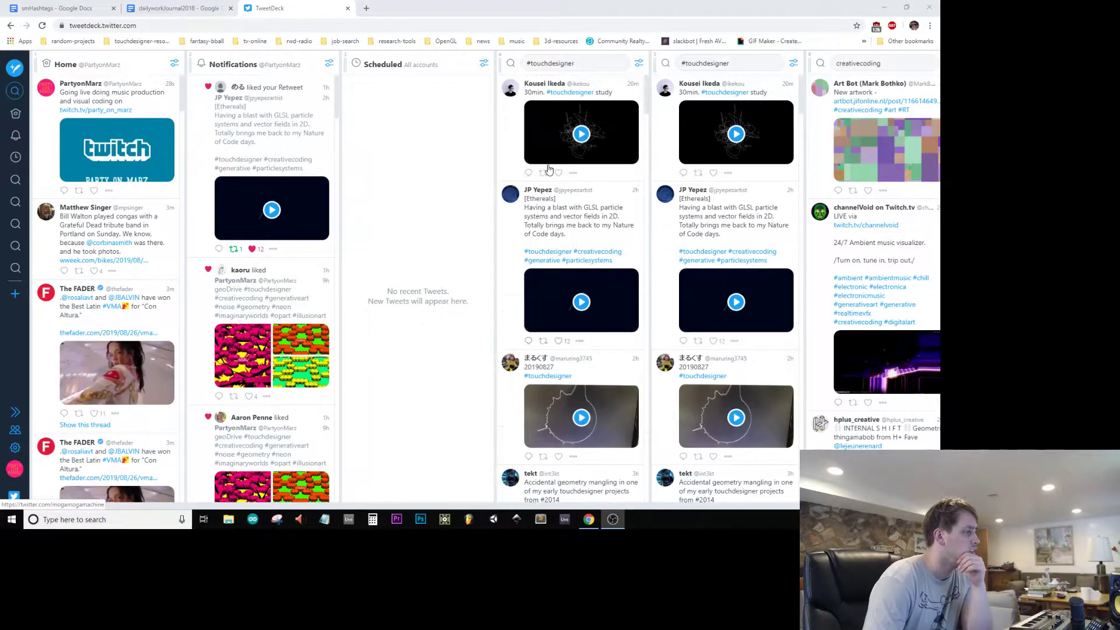
scroll(707, 212, "down", 2)
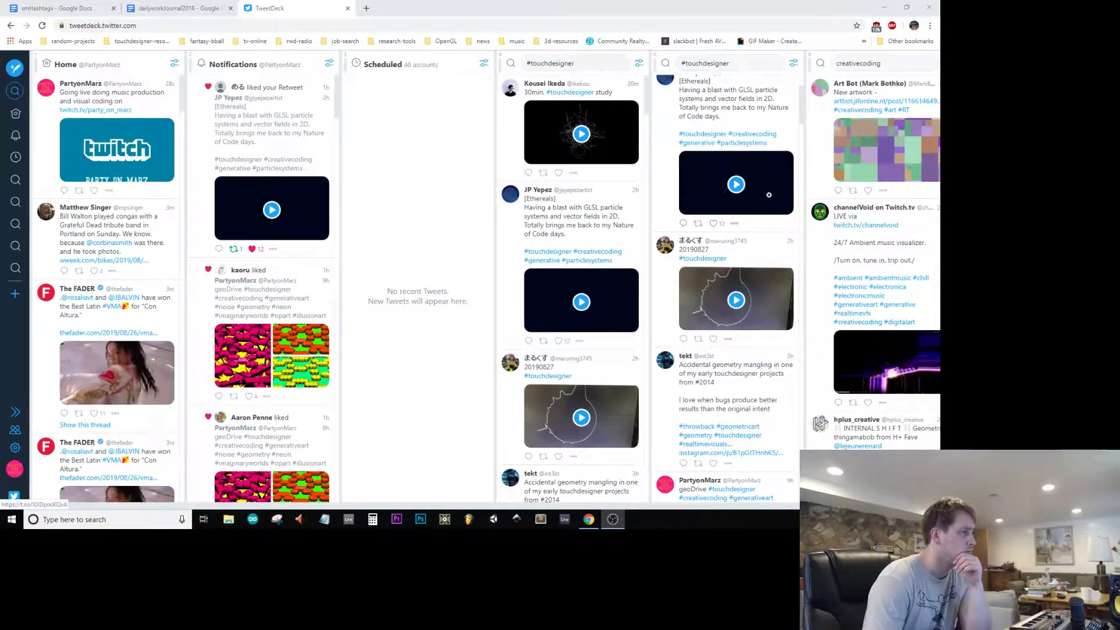
scroll(756, 211, "up", 2)
- Browse the creativecoding column and view the "I Feel the Earth Move" artwork at full size
scroll(901, 224, "down", 10)
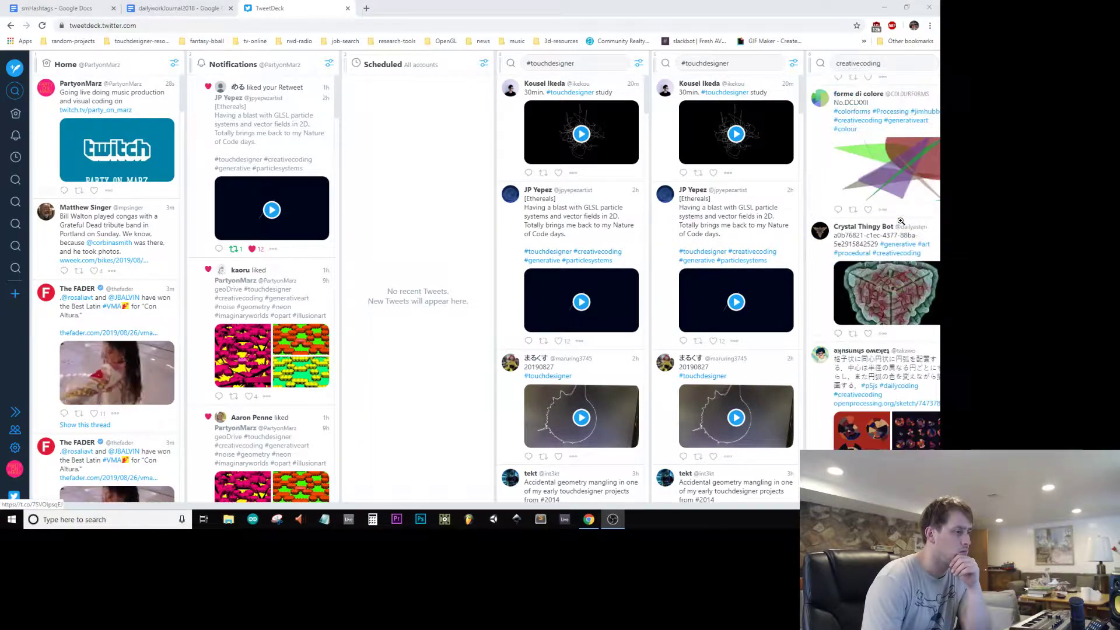
scroll(901, 221, "down", 15)
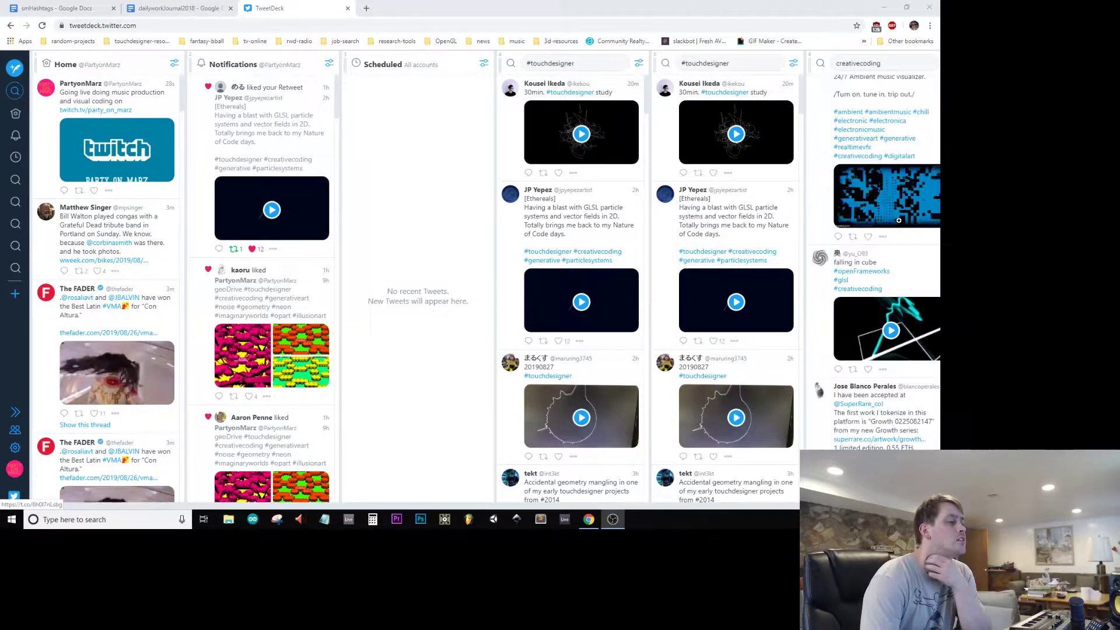
scroll(899, 221, "down", 15)
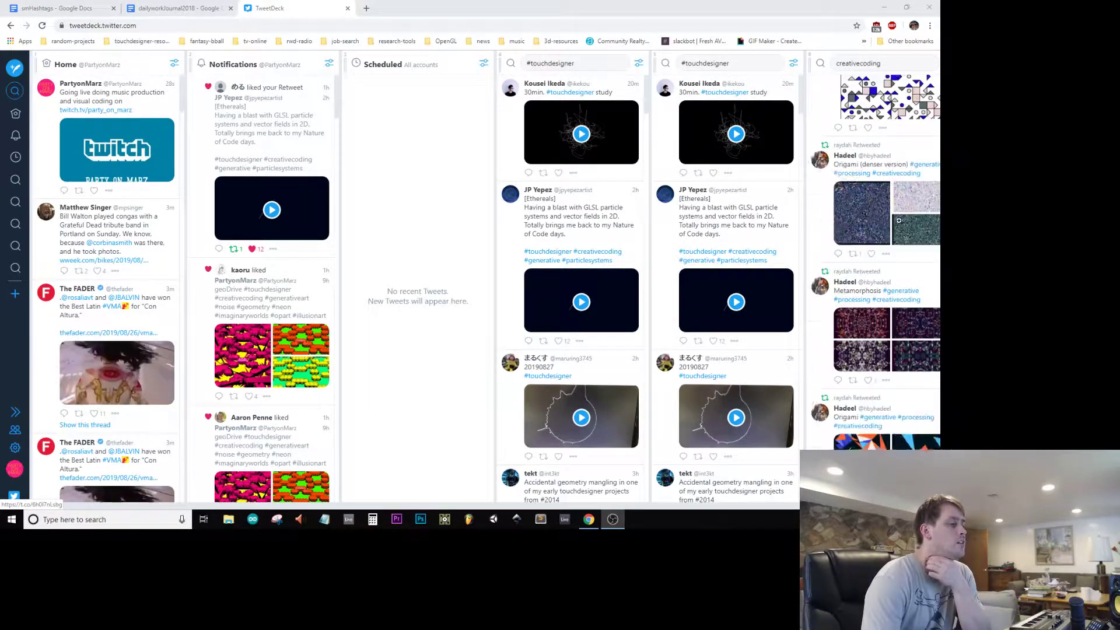
scroll(900, 221, "down", 10)
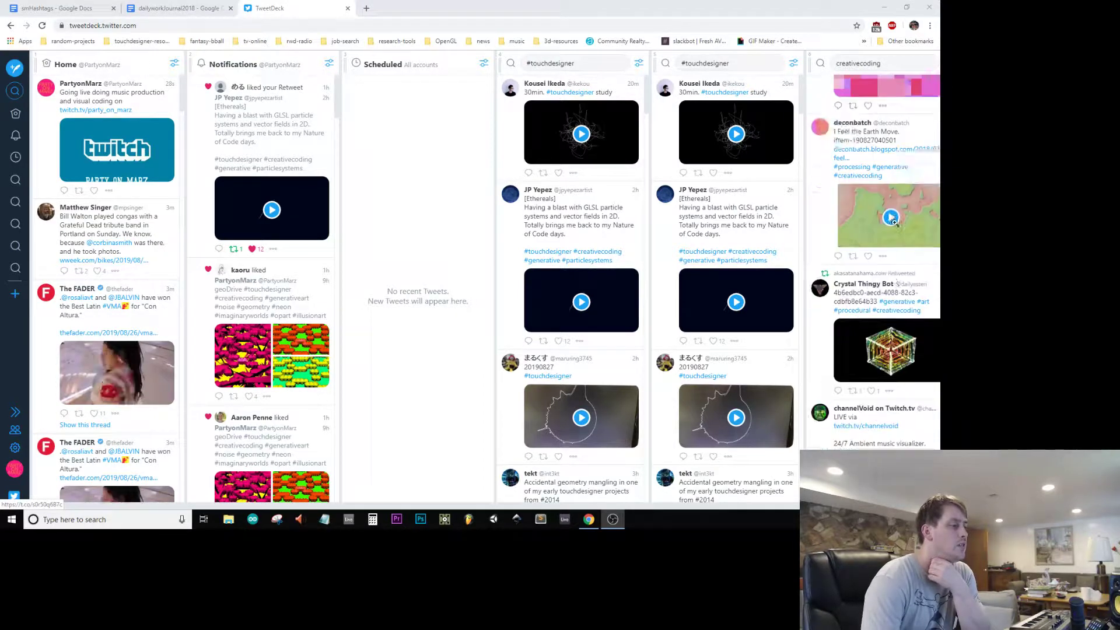
left_click(873, 142)
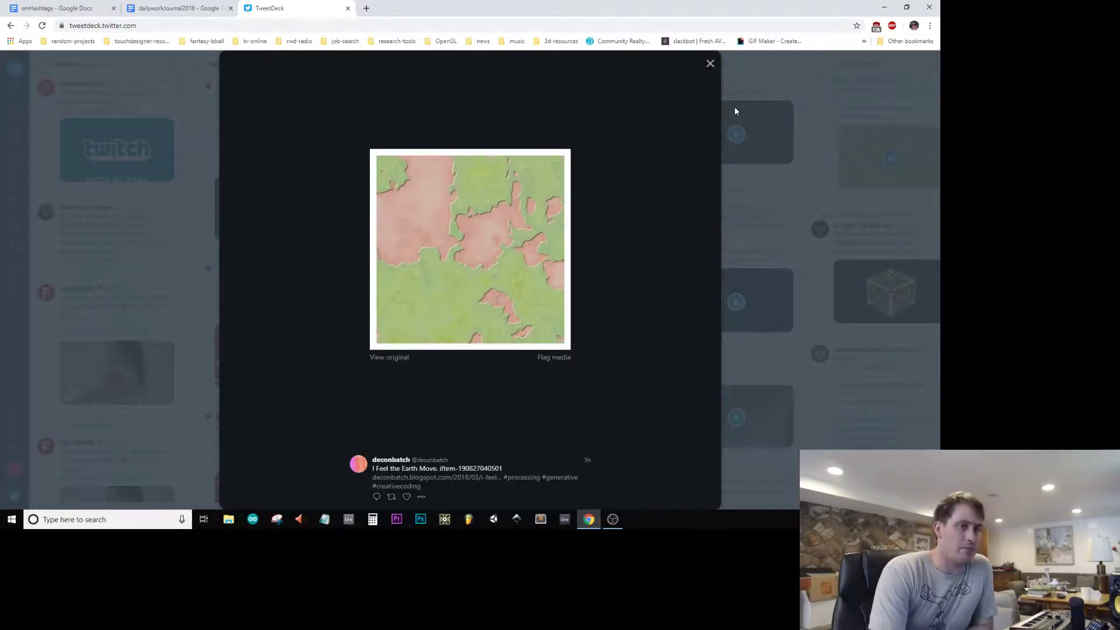
left_click(753, 104)
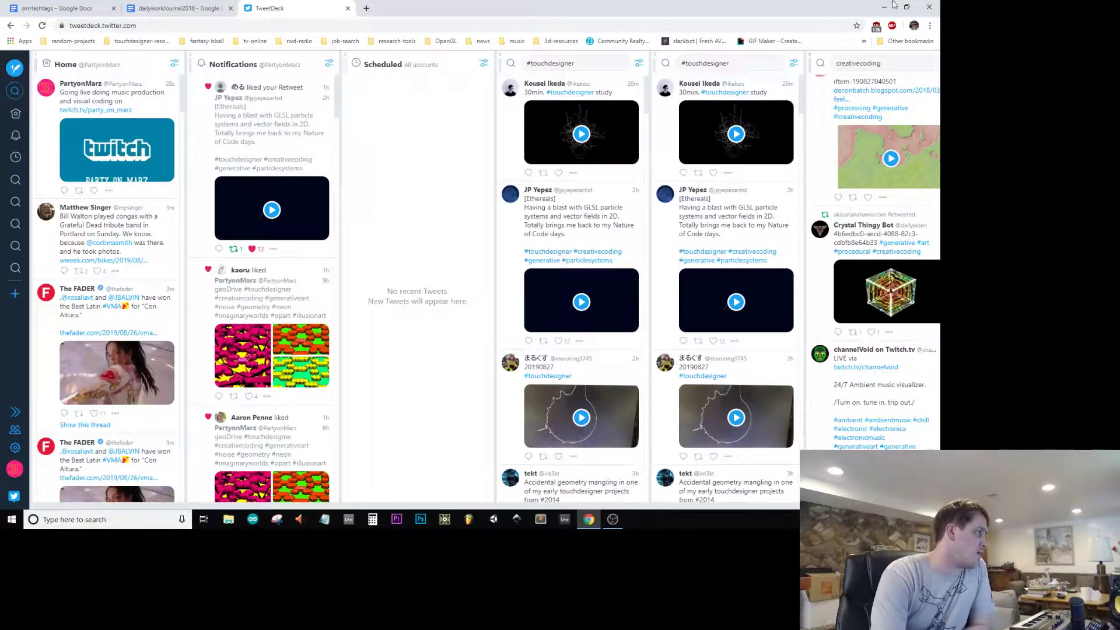
scroll(847, 149, "down", 8)
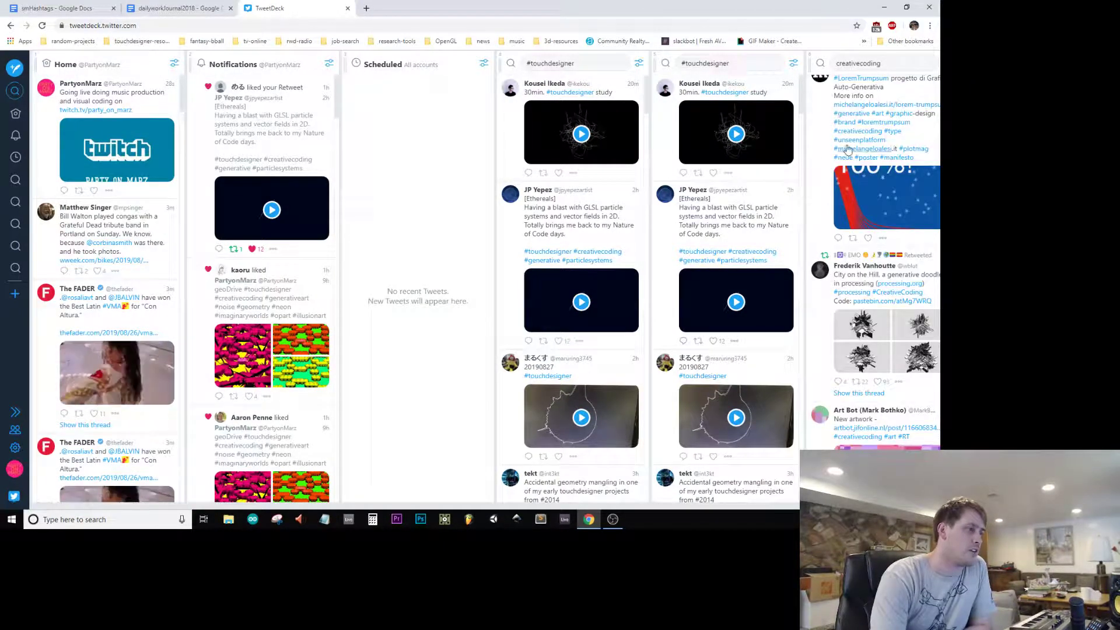
scroll(848, 150, "down", 6)
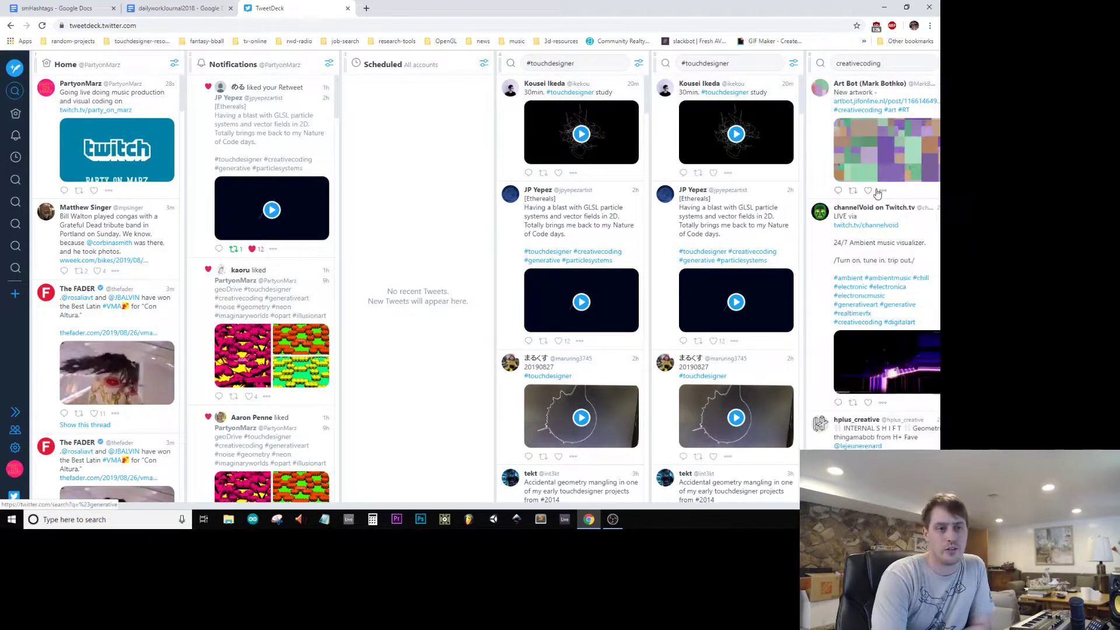
- Minimize the browser and switch to TouchDesigner with the default.toe project
left_click(884, 7)
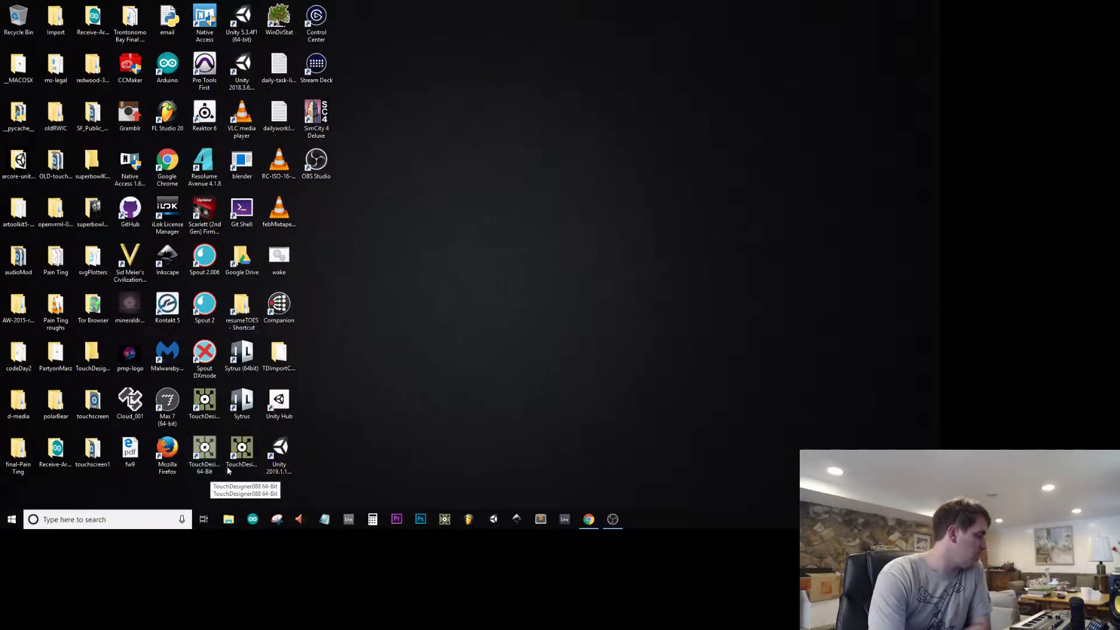
double_click(286, 449)
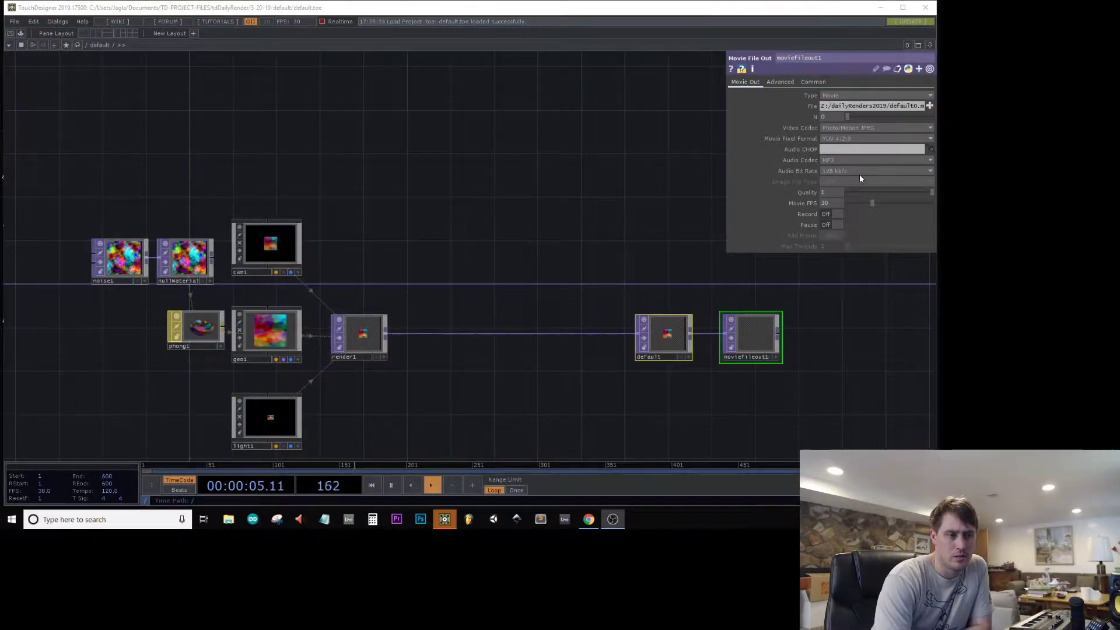
- Examine the default network, from the noise and phong material through the geometry, camera and light to the render
left_click_drag(611, 105, 431, 128)
scroll(379, 94, "down", 3)
left_click_drag(171, 308, 358, 280)
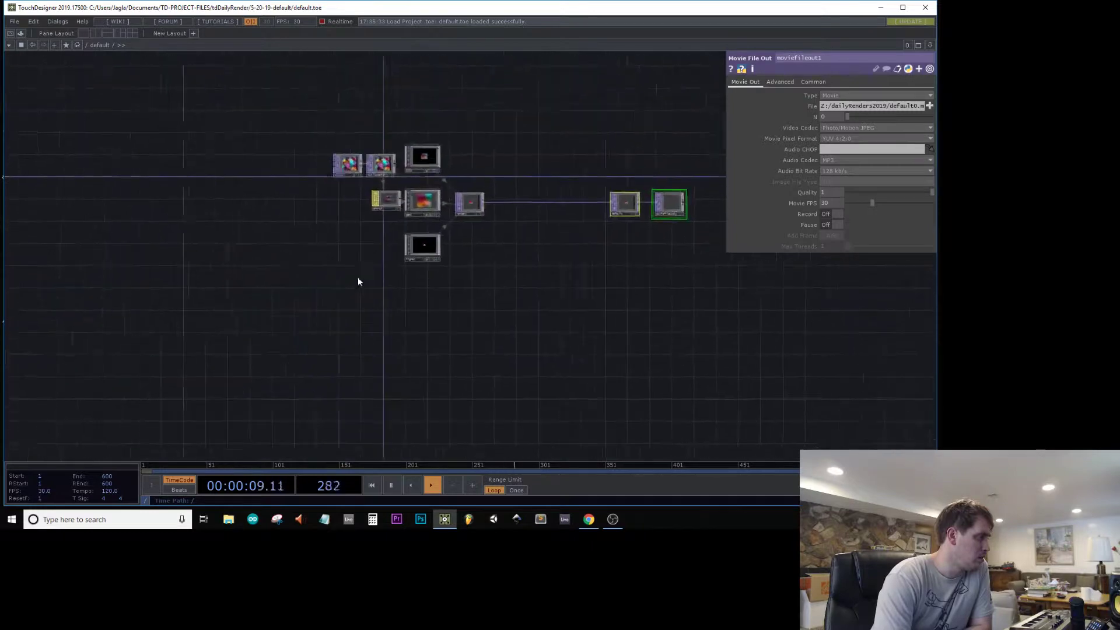
scroll(367, 287, "up", 3)
left_click_drag(405, 374, 426, 385)
key("h")
right_click_drag(372, 233, 435, 398)
left_click_drag(493, 384, 650, 408)
scroll(548, 375, "up", 4)
scroll(506, 350, "up", 3)
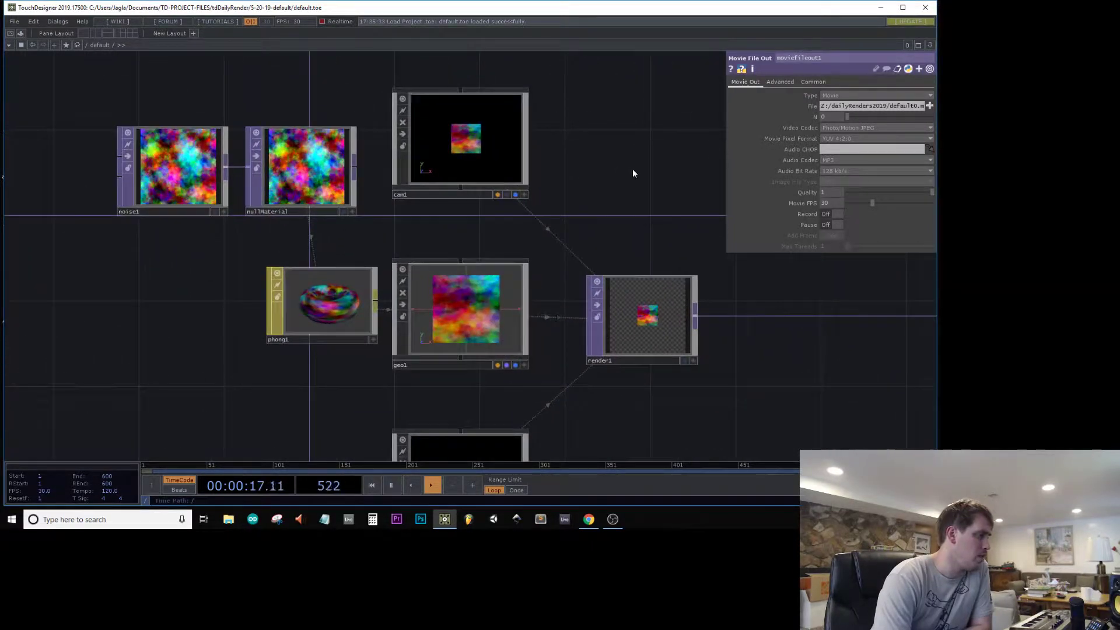
left_click_drag(581, 227, 447, 244)
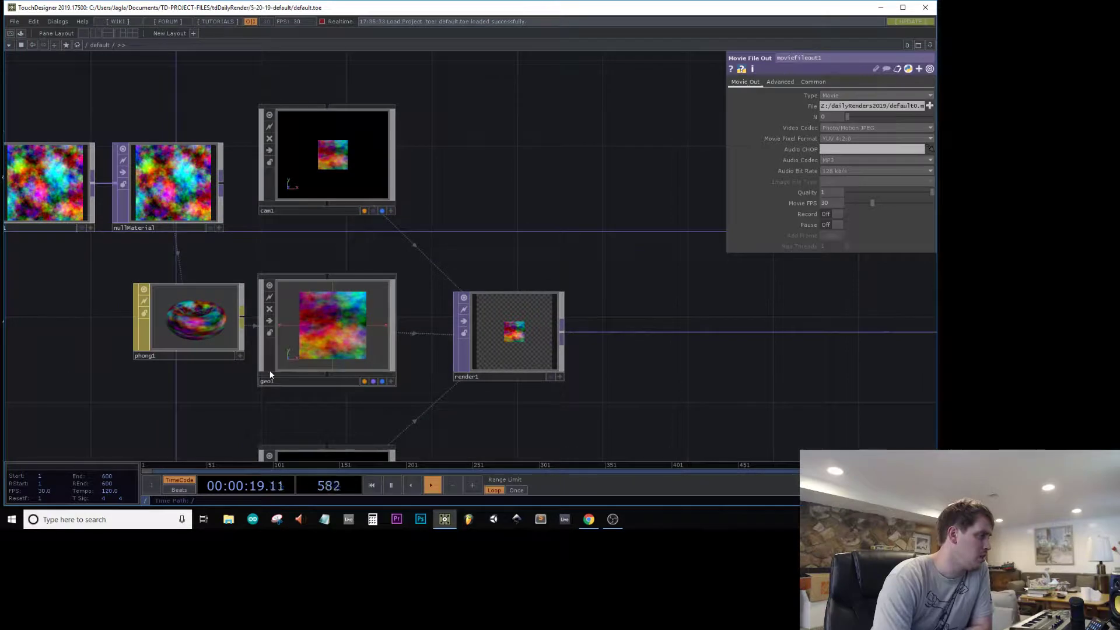
- Enter the geo1 component and delete its box1 operator
double_click(303, 328)
left_click_drag(340, 187, 427, 232)
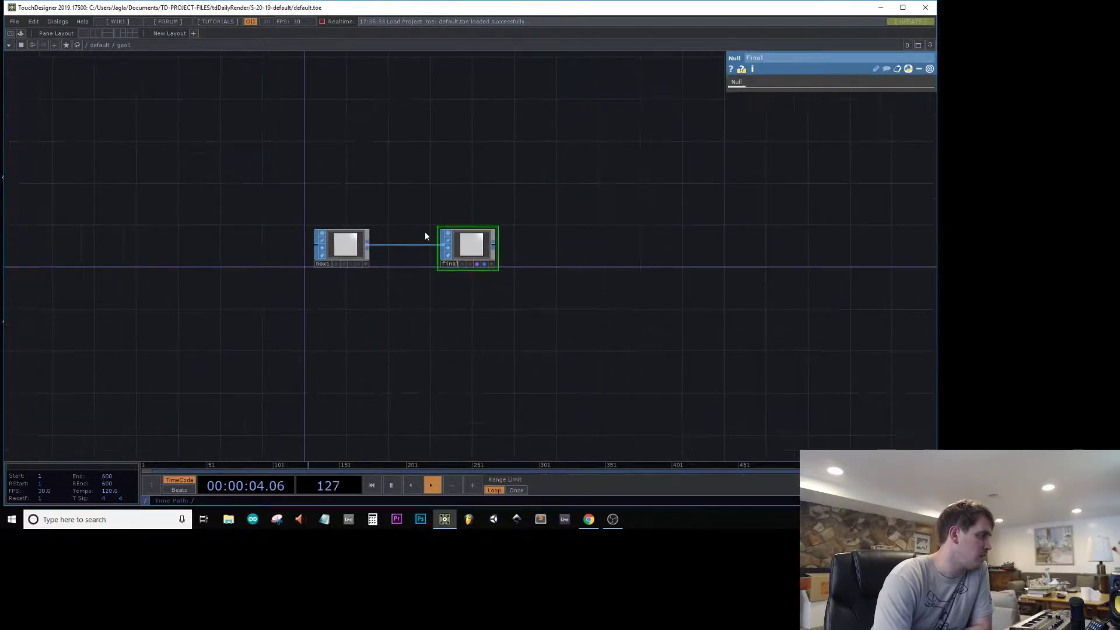
left_click(355, 250)
key("Delete")
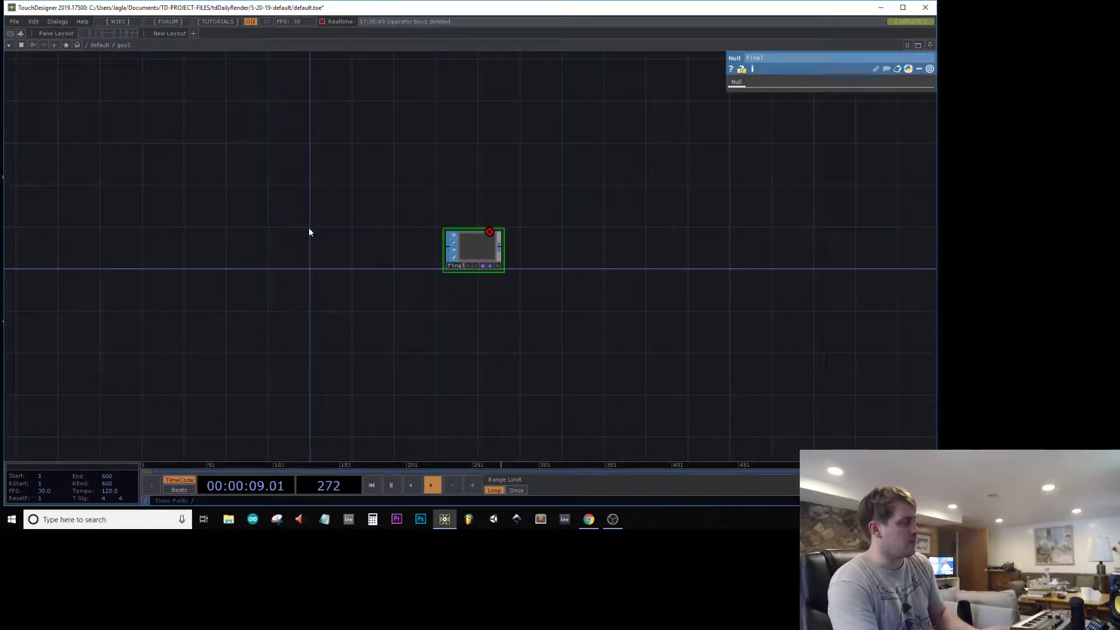
- Add a Noise TOP inside geo1, placed to the left of the final null
key("Tab")
type("we")
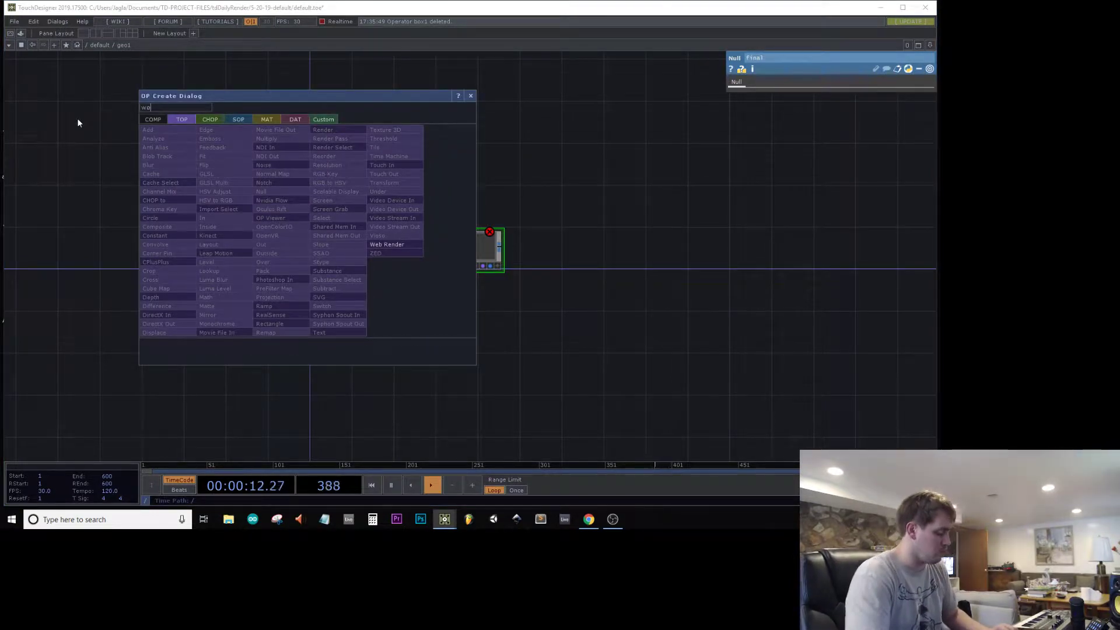
key("BackSpace")
key("BackSpace")
type("nois")
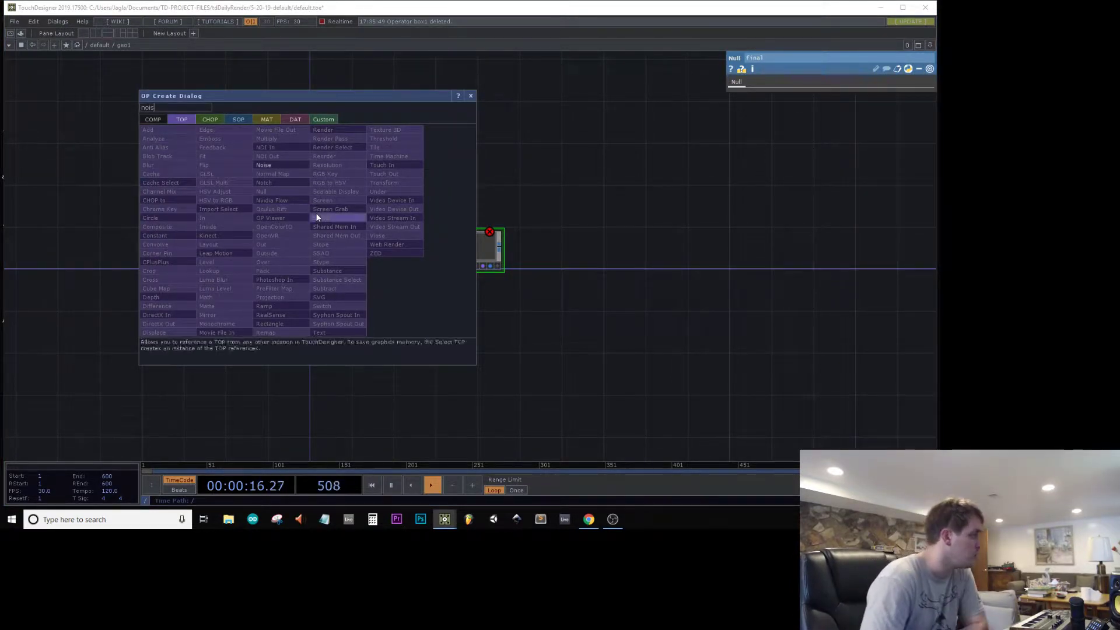
left_click(292, 165)
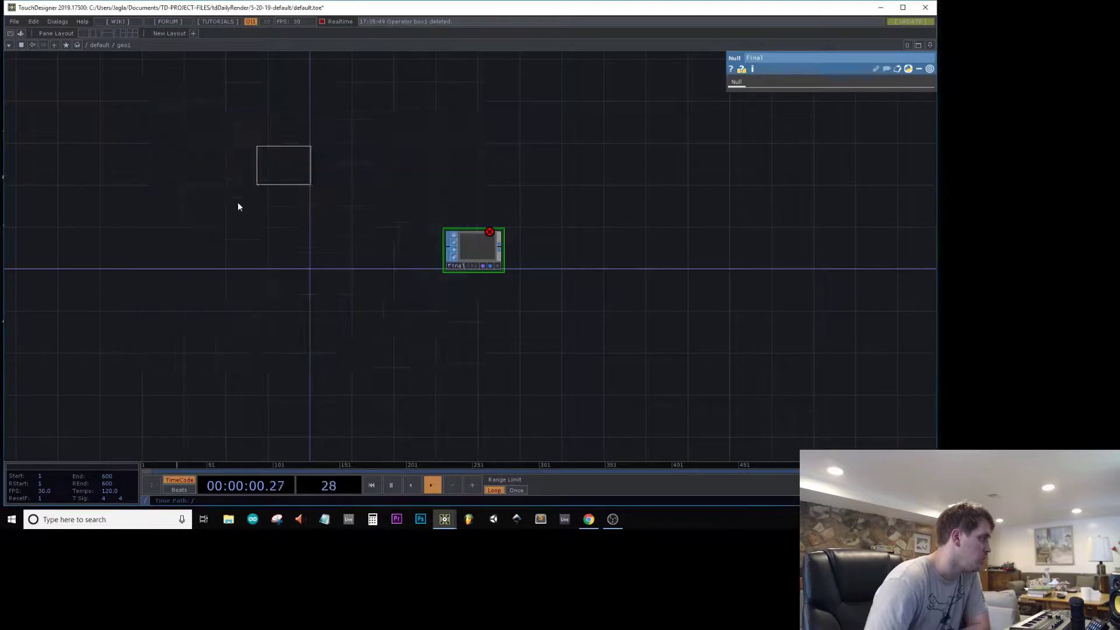
left_click(201, 236)
left_click_drag(201, 236, 244, 259)
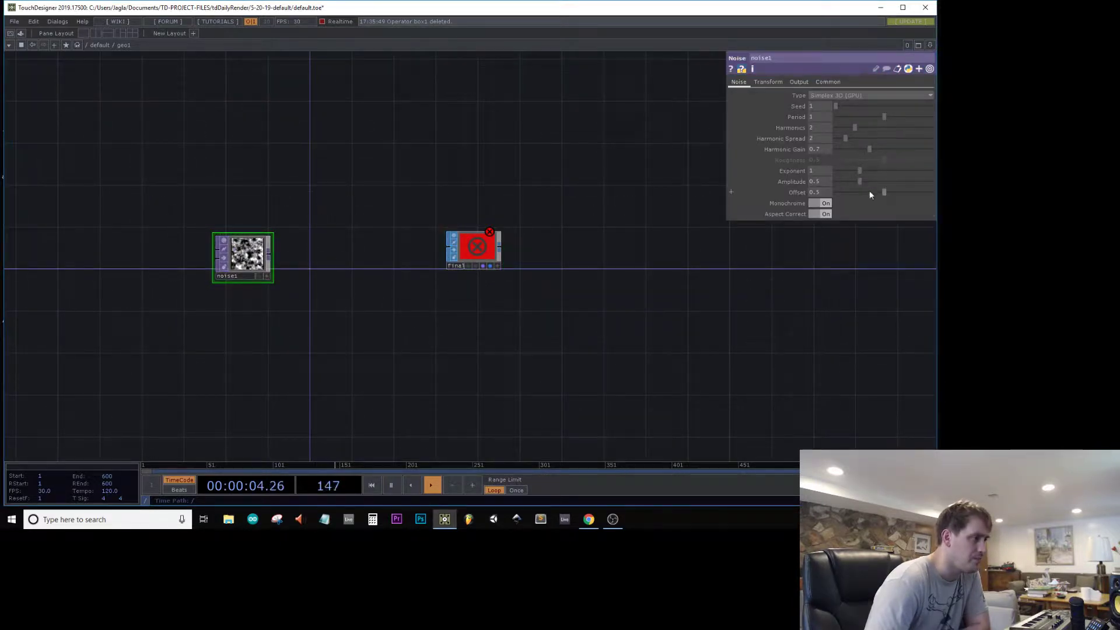
- Set both the offset and the exponent of noise1 to 0
left_click_drag(881, 192, 672, 232)
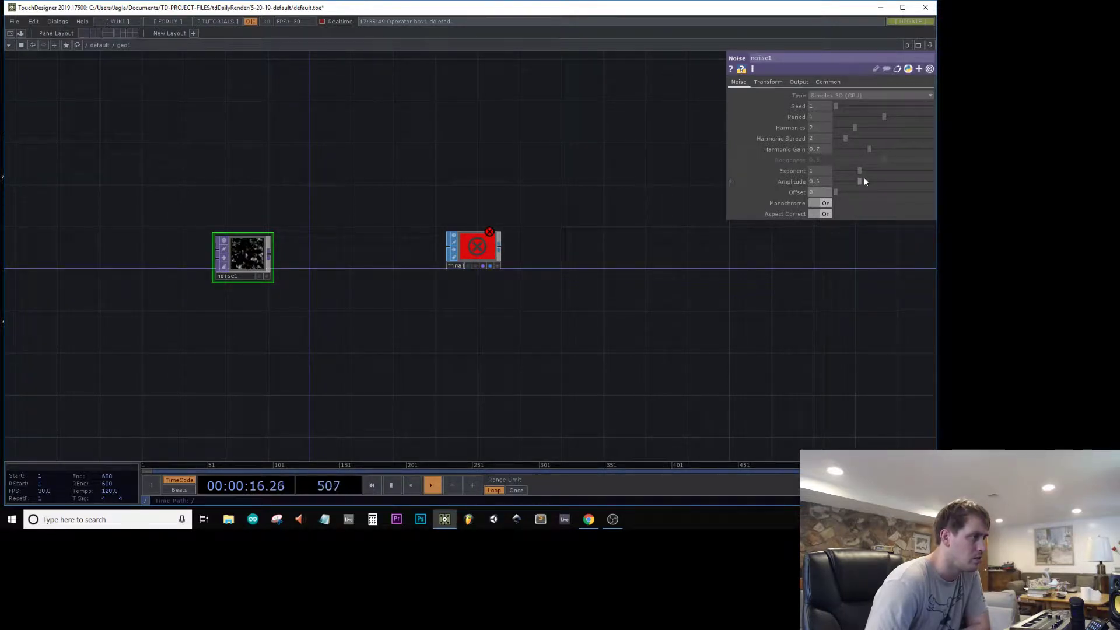
left_click_drag(860, 171, 639, 183)
scroll(228, 275, "up", 5)
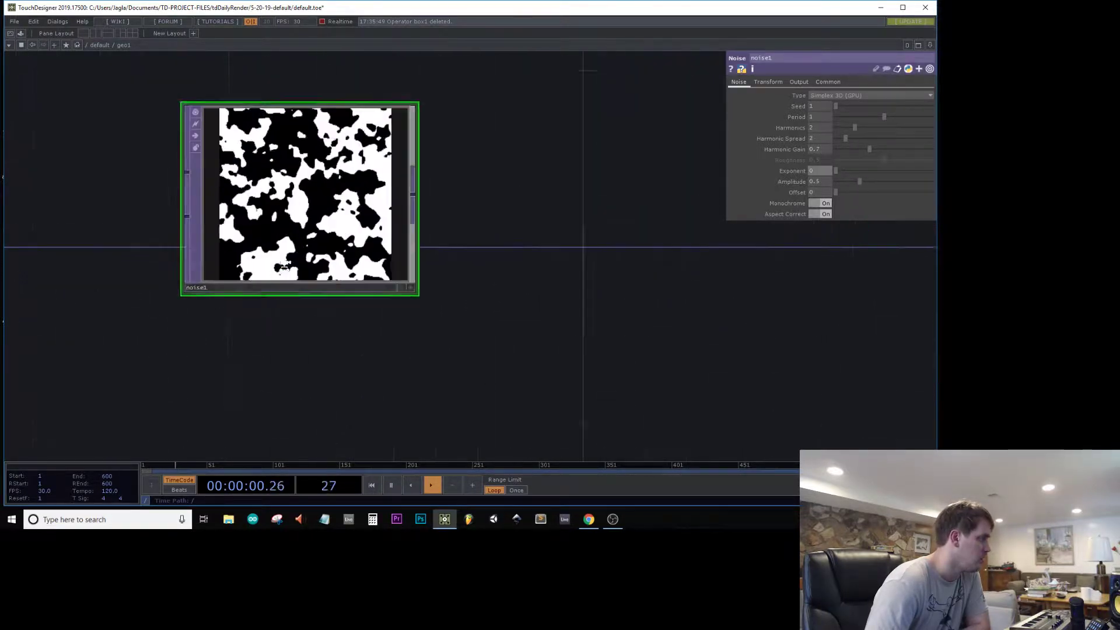
middle_click_drag(284, 267, 329, 245)
scroll(375, 192, "down", 5)
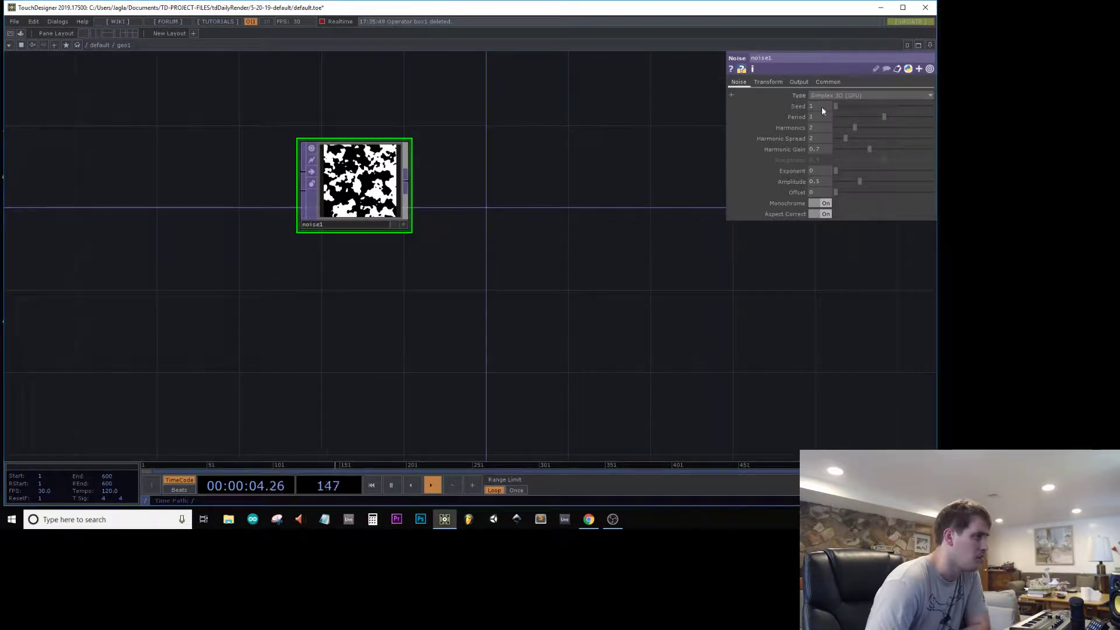
- Set the resolution of noise1 to 1080 by 1080
left_click(828, 82)
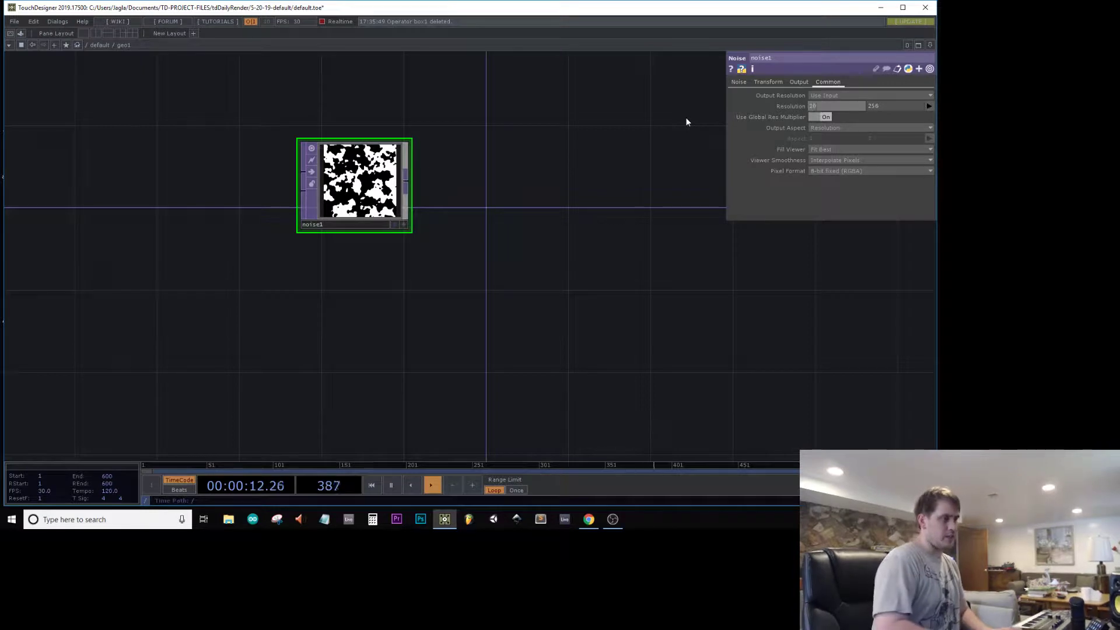
key("BackSpace")
type("1080")
key("Return")
type("1080")
key("Return")
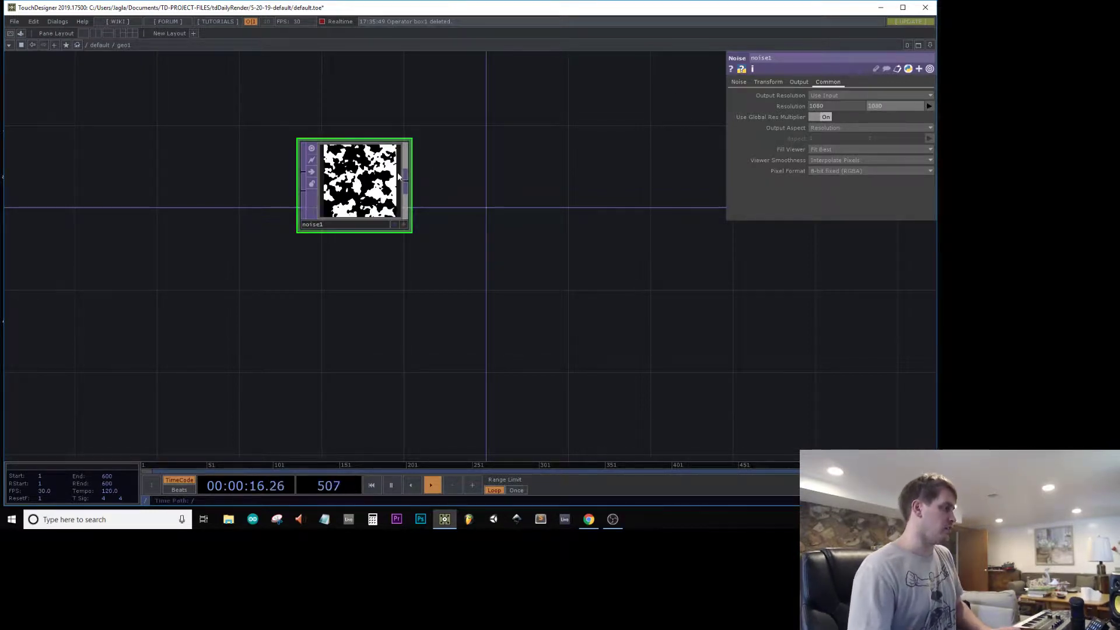
- Animate noise1 by setting its Z translation to the expression absTime.seconds
scroll(409, 205, "down", 4)
left_click_drag(467, 218, 380, 238)
scroll(380, 237, "up", 4)
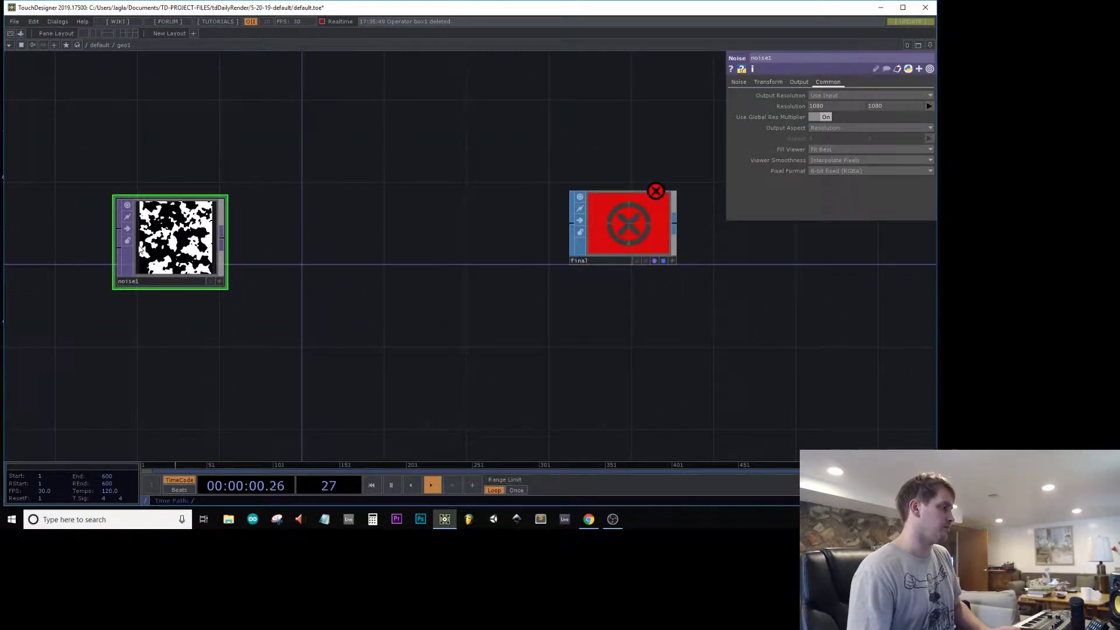
left_click(776, 82)
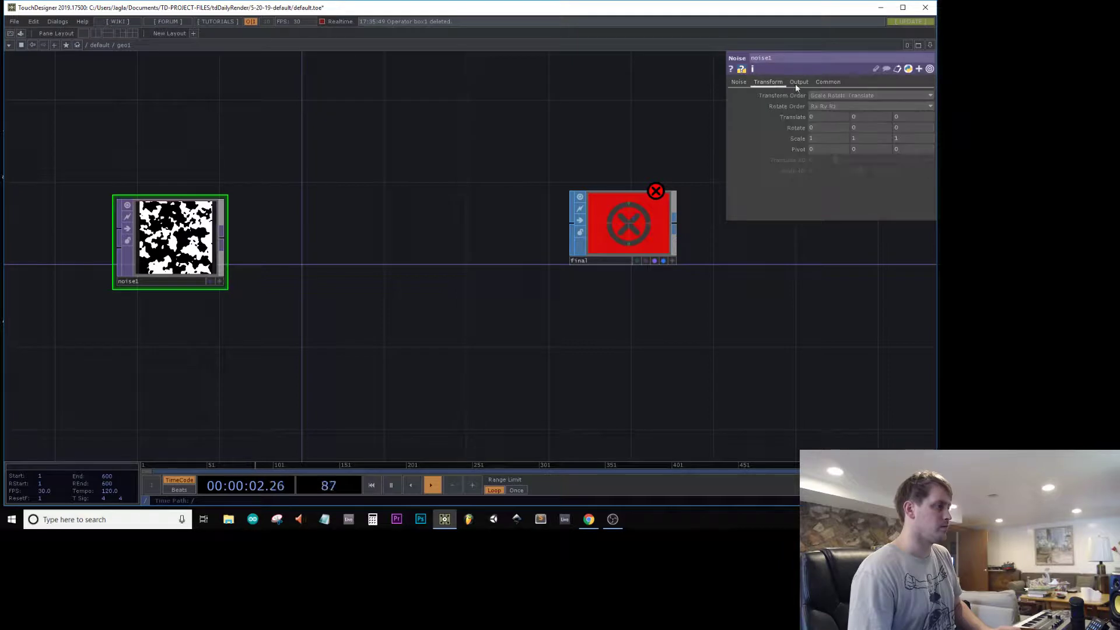
left_click(908, 116)
type("abs")
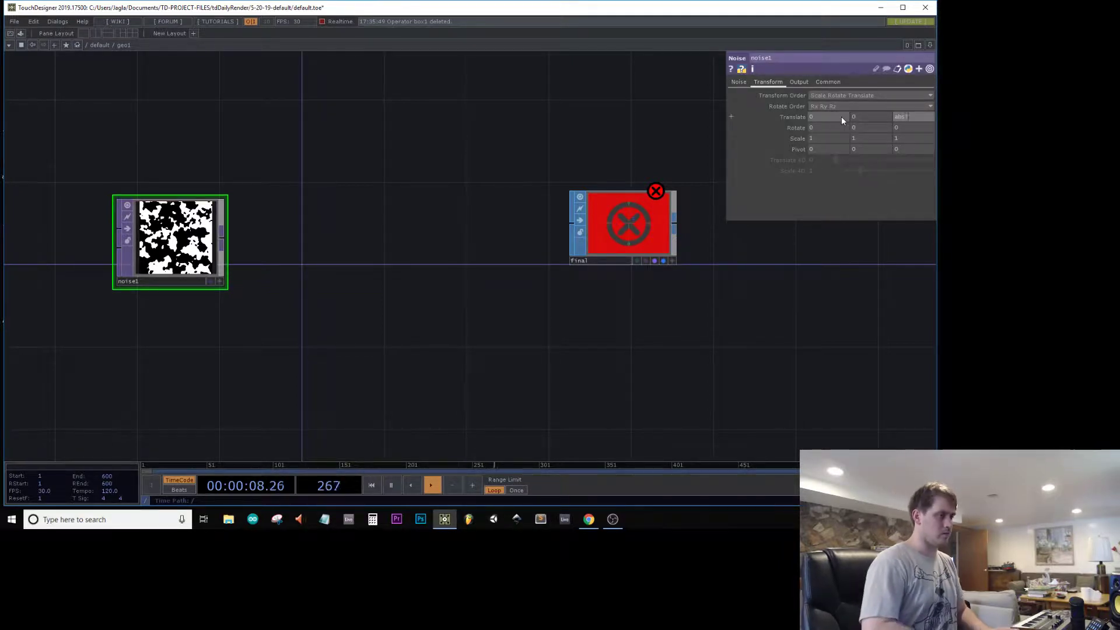
type("Time.sec")
key("Return")
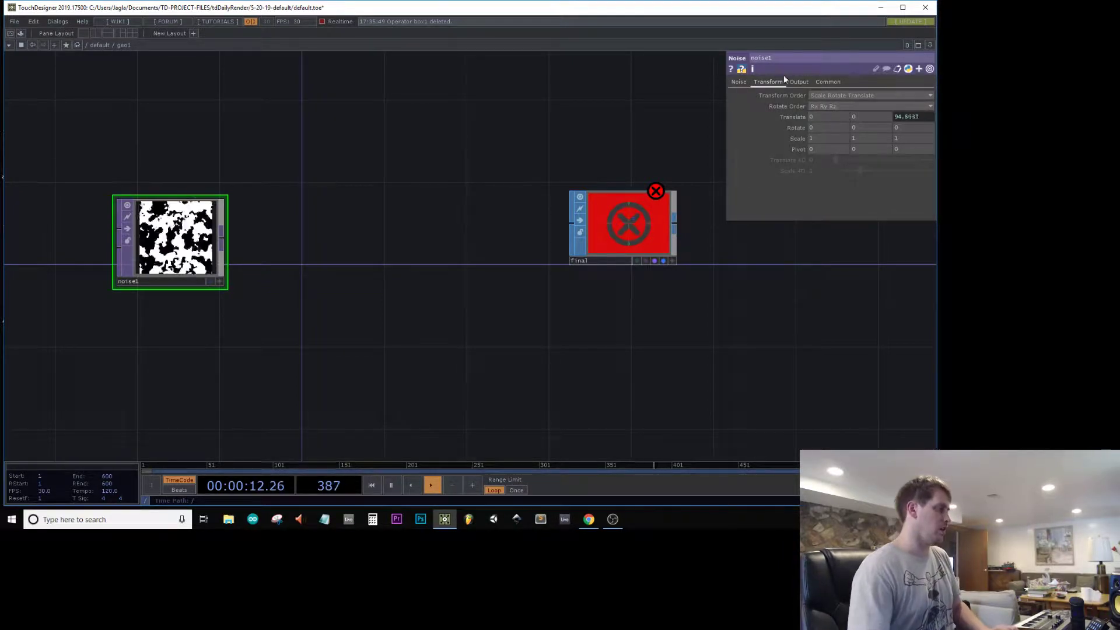
- Slow the animation of noise1 by changing its Z translation expression to absTime.seconds * 0.1
left_click(918, 119)
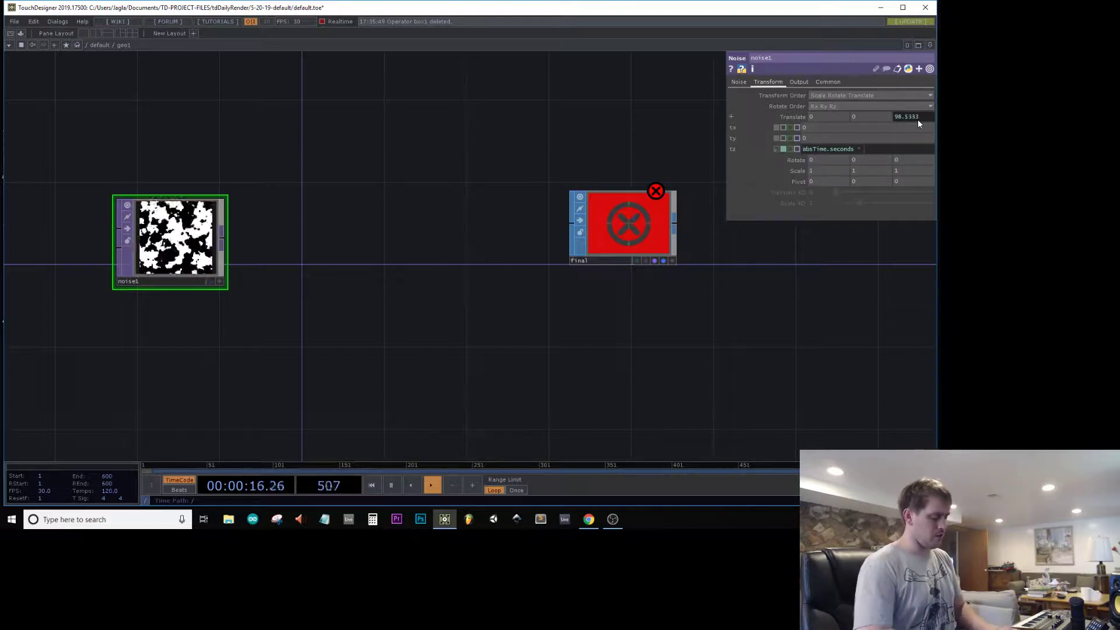
type("* 0.1")
key("Return")
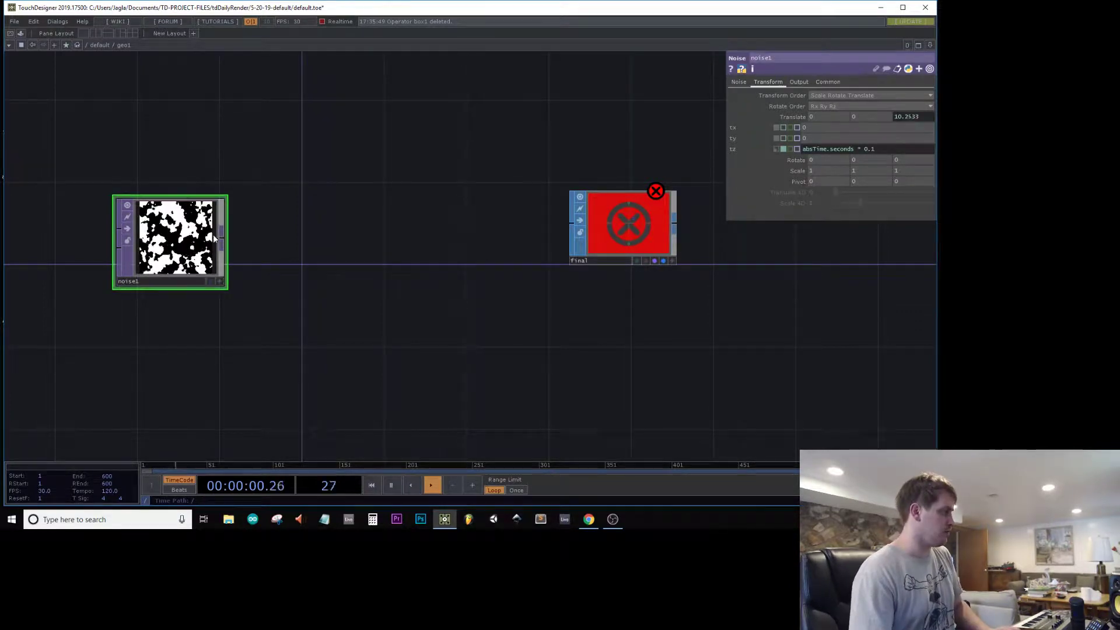
left_click(212, 253)
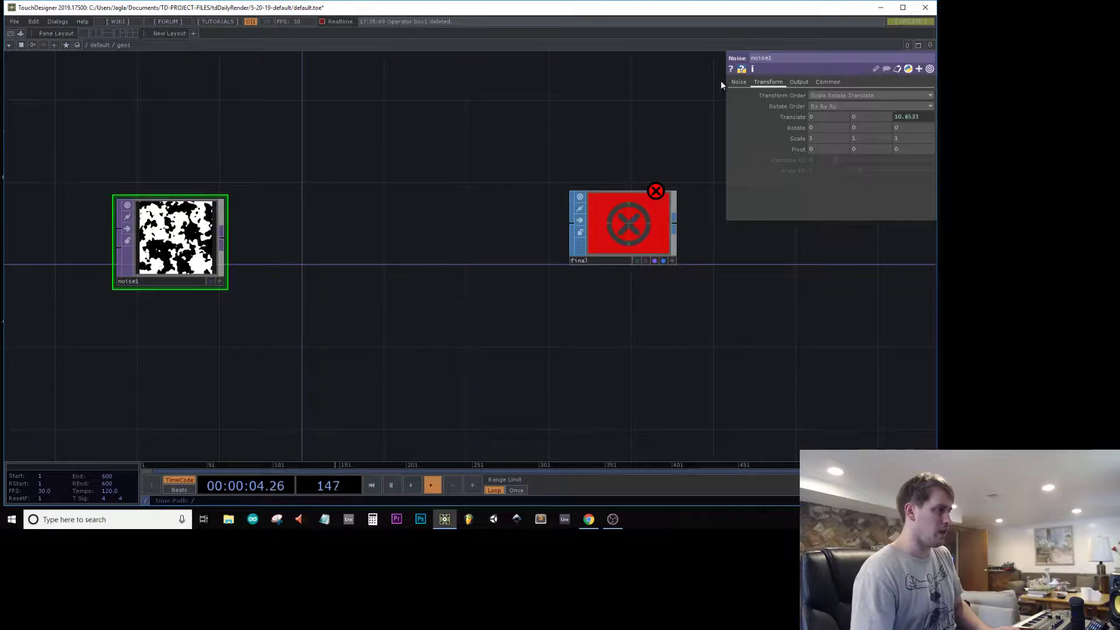
- Try different harmonics values on noise1, settling on 3, and leave its exponent at 0
left_click(738, 82)
scroll(280, 262, "up", 4)
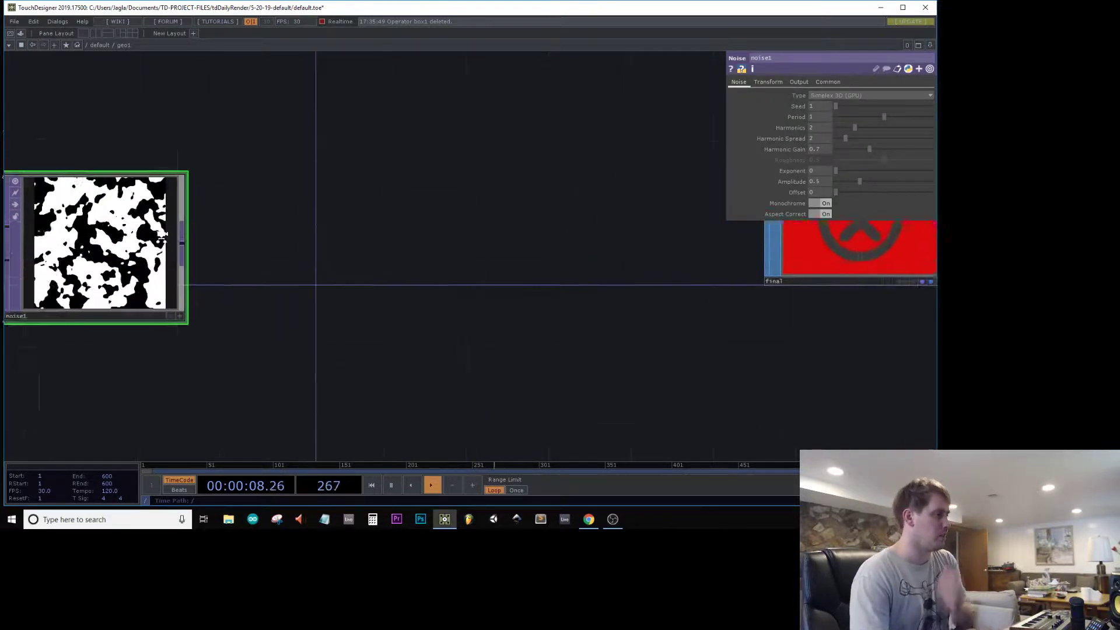
left_click_drag(404, 281, 767, 250)
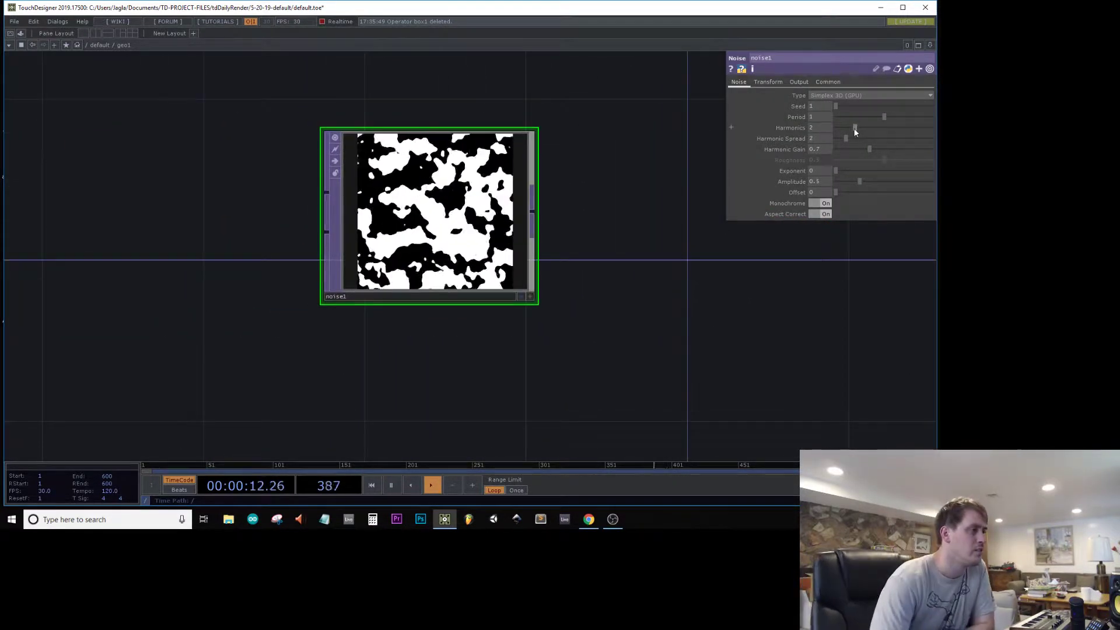
left_click_drag(855, 127, 816, 133)
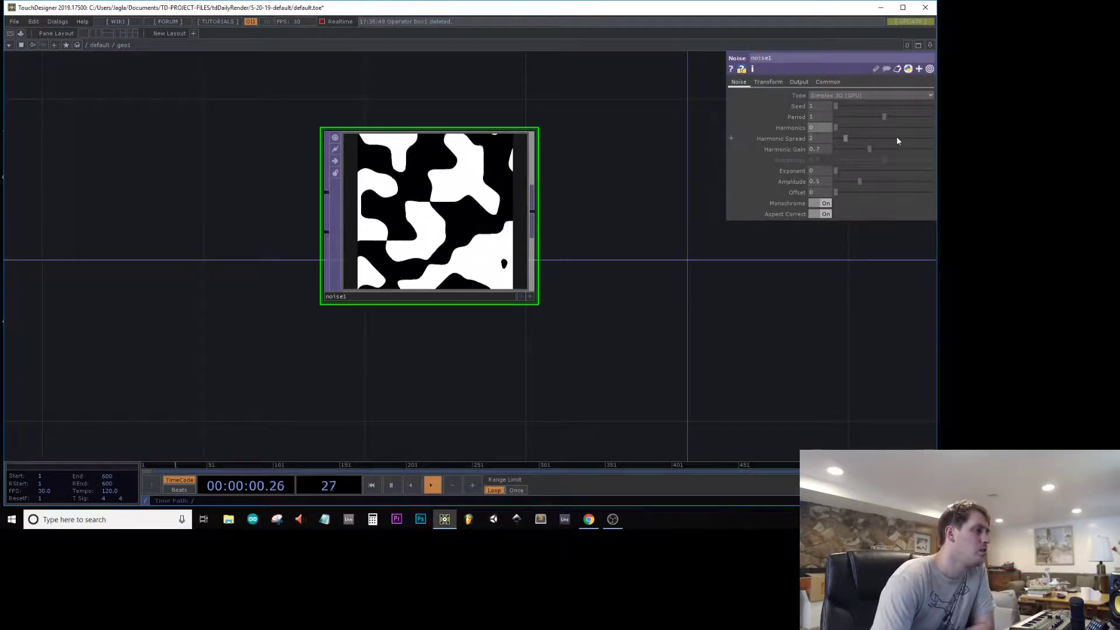
left_click_drag(844, 129, 880, 126)
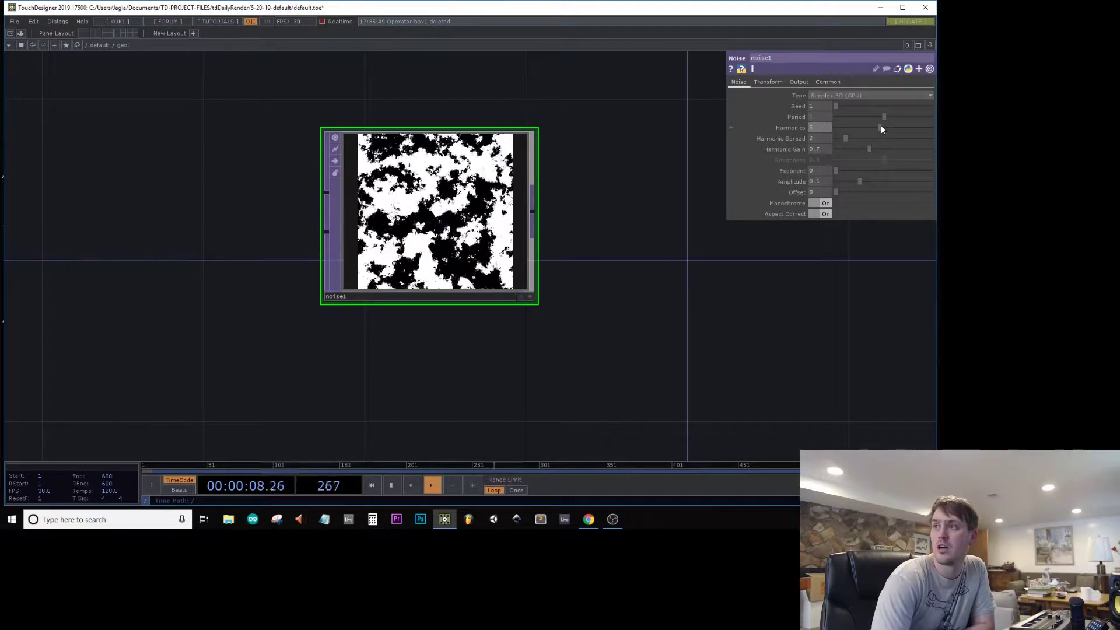
left_click_drag(879, 124, 802, 113)
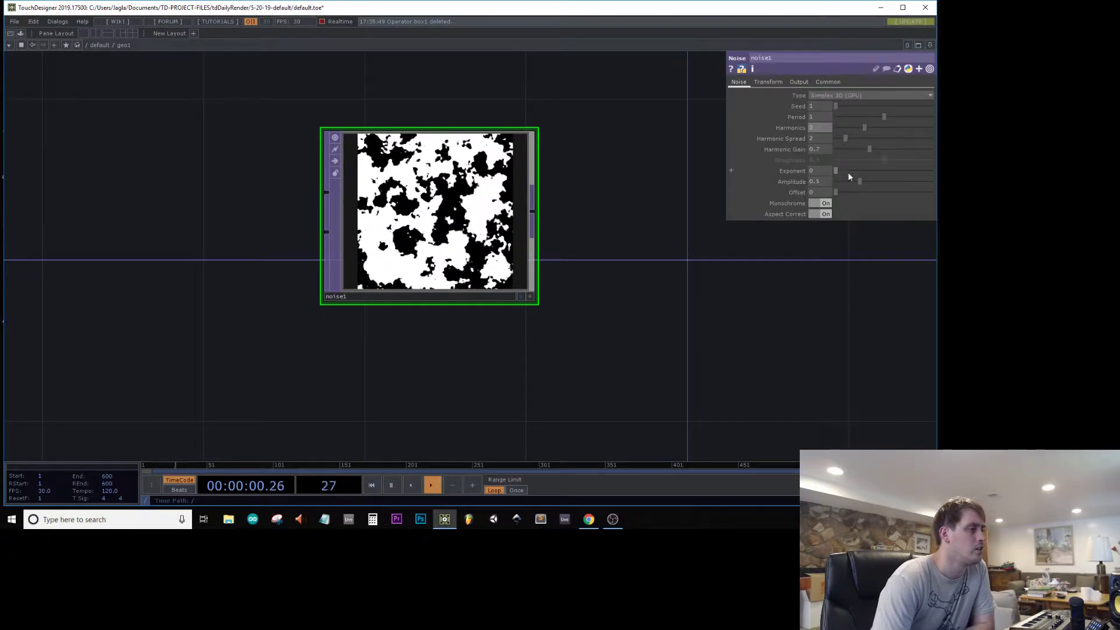
left_click_drag(848, 171, 713, 173)
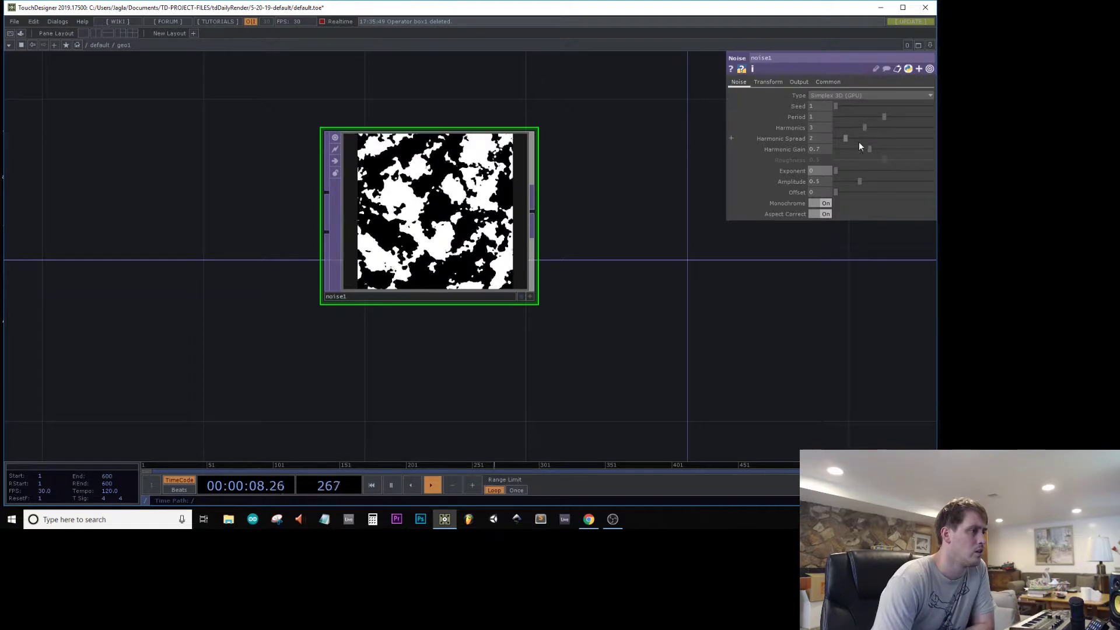
- Set the harmonic gain of noise1 to 0.63 and its harmonic spread to 1.55
mouse_move(869, 149)
left_mouse_down()
mouse_move(893, 158)
mouse_move(867, 159)
left_mouse_up()
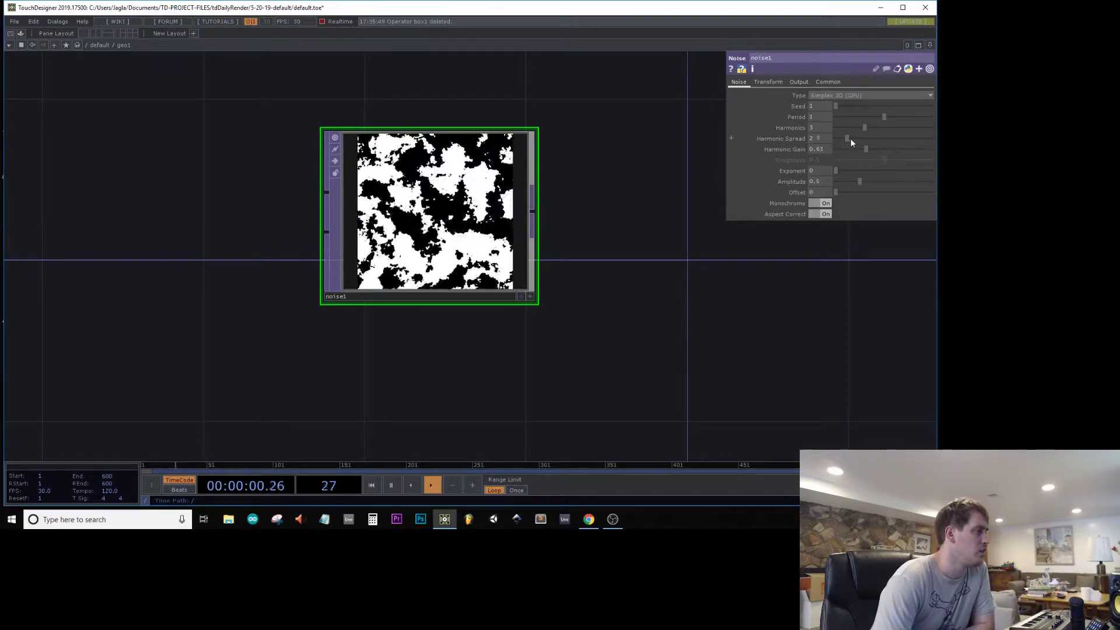
mouse_move(850, 140)
left_mouse_down()
mouse_move(862, 138)
mouse_move(838, 141)
mouse_move(849, 139)
left_mouse_up()
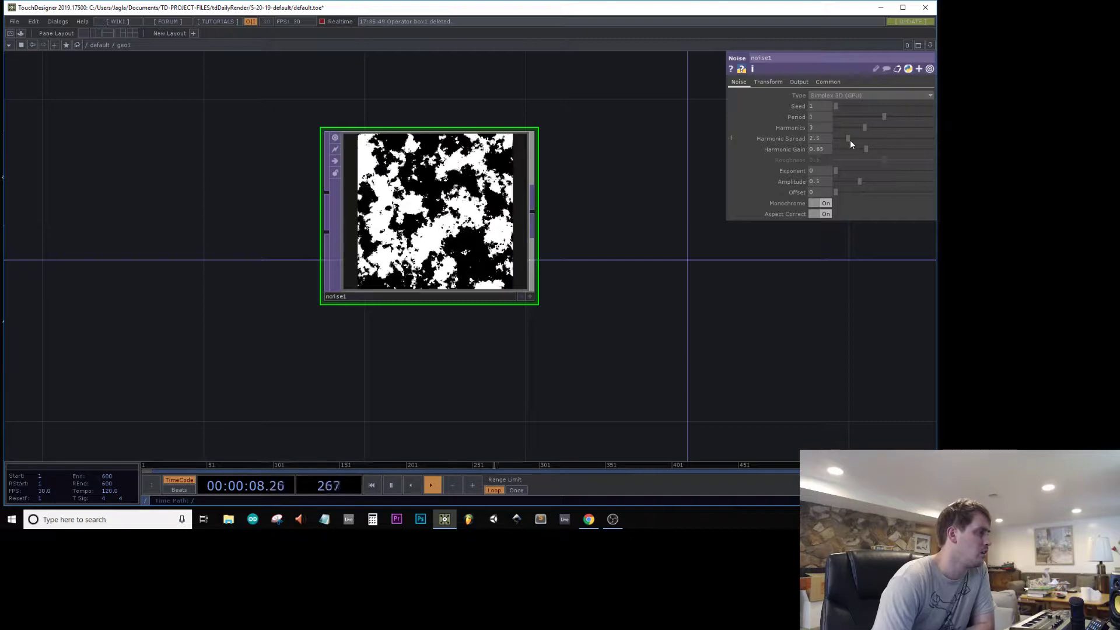
mouse_move(827, 139)
middle_mouse_down()
mouse_move(824, 156)
mouse_move(800, 156)
mouse_move(816, 156)
mouse_move(818, 124)
middle_mouse_up()
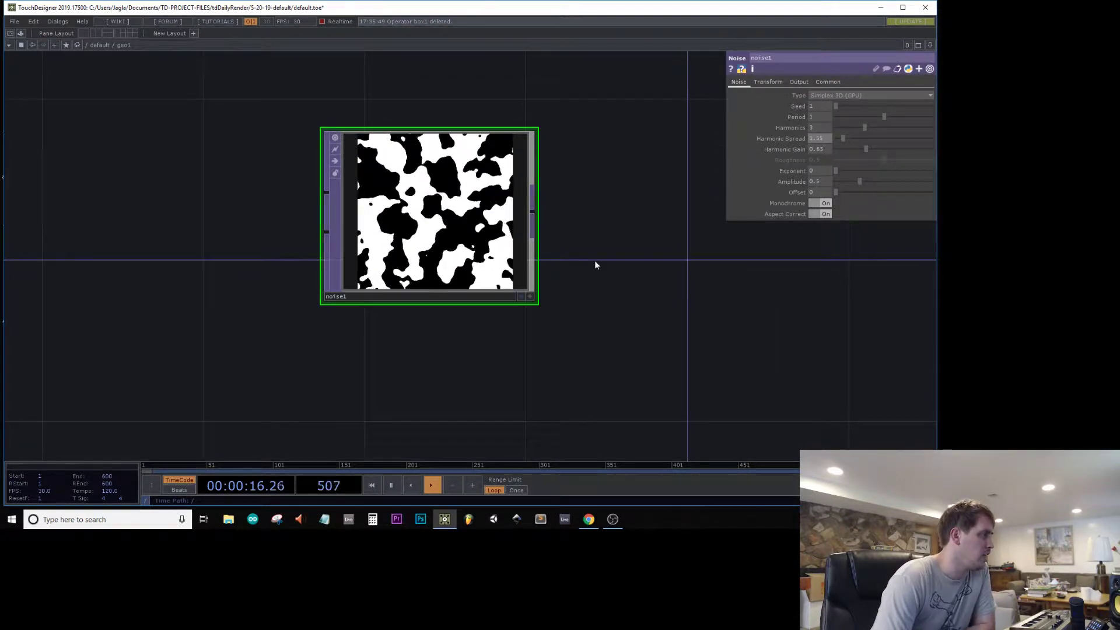
- Add a Trace SOP that uses noise1 as its source, placed between noise1 and the final null
scroll(595, 265, "down", 2)
left_click_drag(595, 266, 459, 222)
scroll(60, 275, "down", 4)
scroll(378, 207, "up", 2)
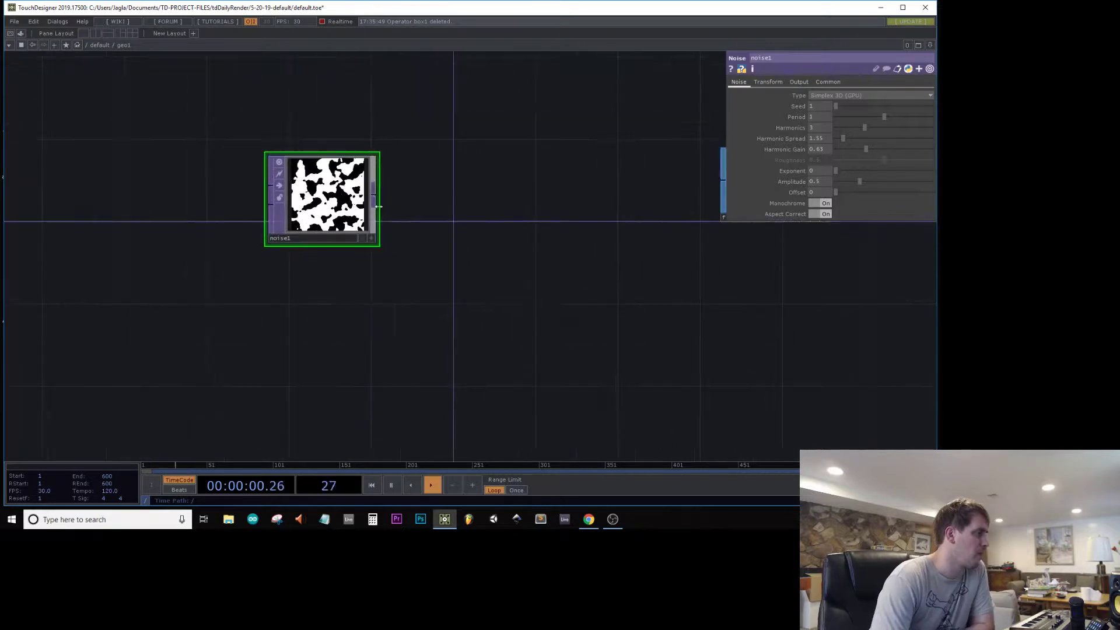
key("Tab")
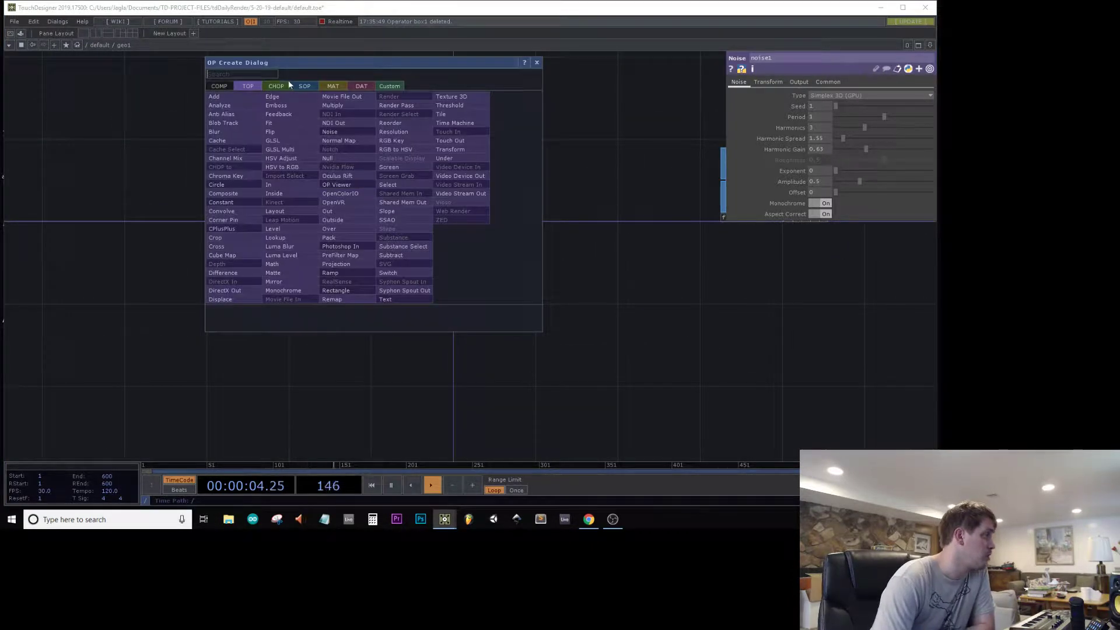
left_click(305, 83)
left_click(215, 95)
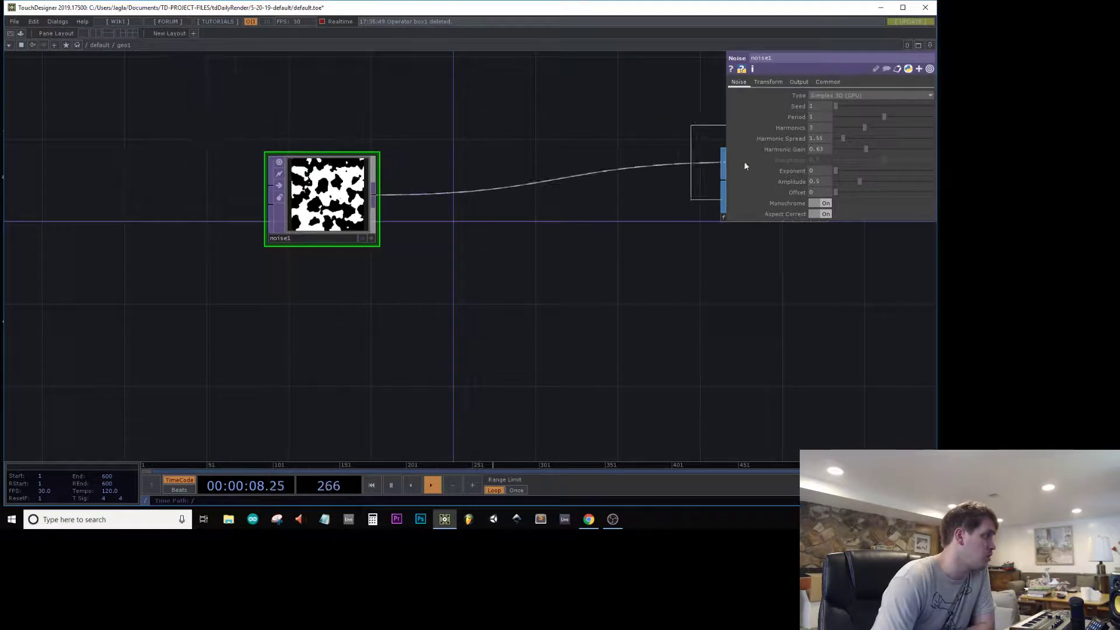
left_click(611, 190)
left_click_drag(604, 95, 395, 128)
scroll(417, 216, "up", 6)
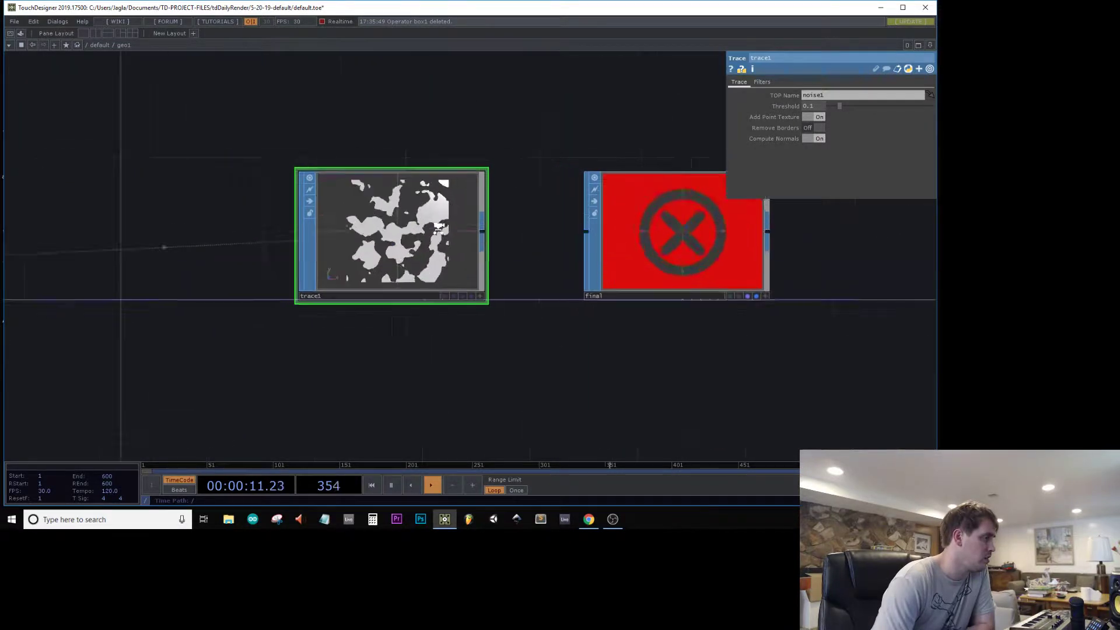
- Connect the output of trace1 to the input of the final null
scroll(420, 253, "down", 6)
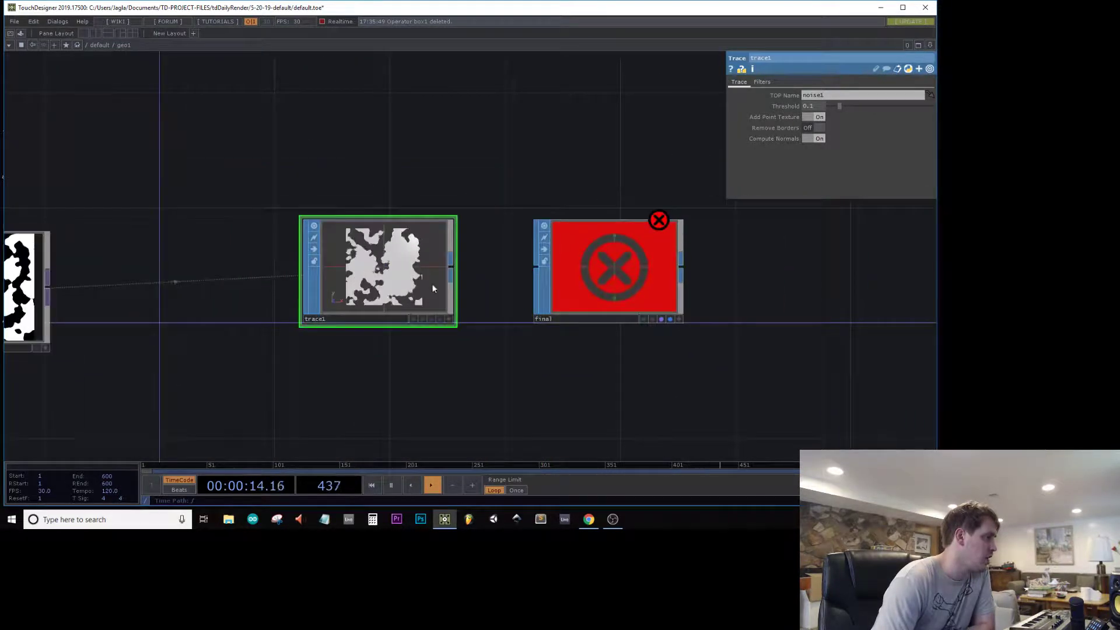
left_click_drag(452, 268, 533, 266)
scroll(522, 262, "down", 8)
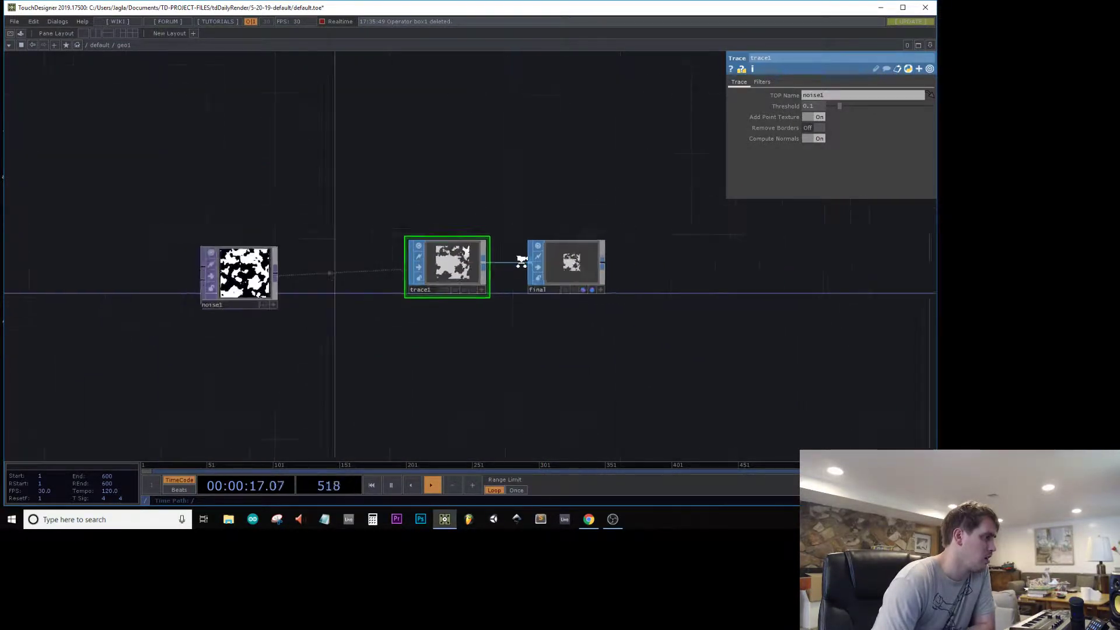
- Leave geo1, open the output null named default in a separate viewer window, and shrink that window
scroll(518, 260, "down", 5)
left_click_drag(580, 384, 109, 410)
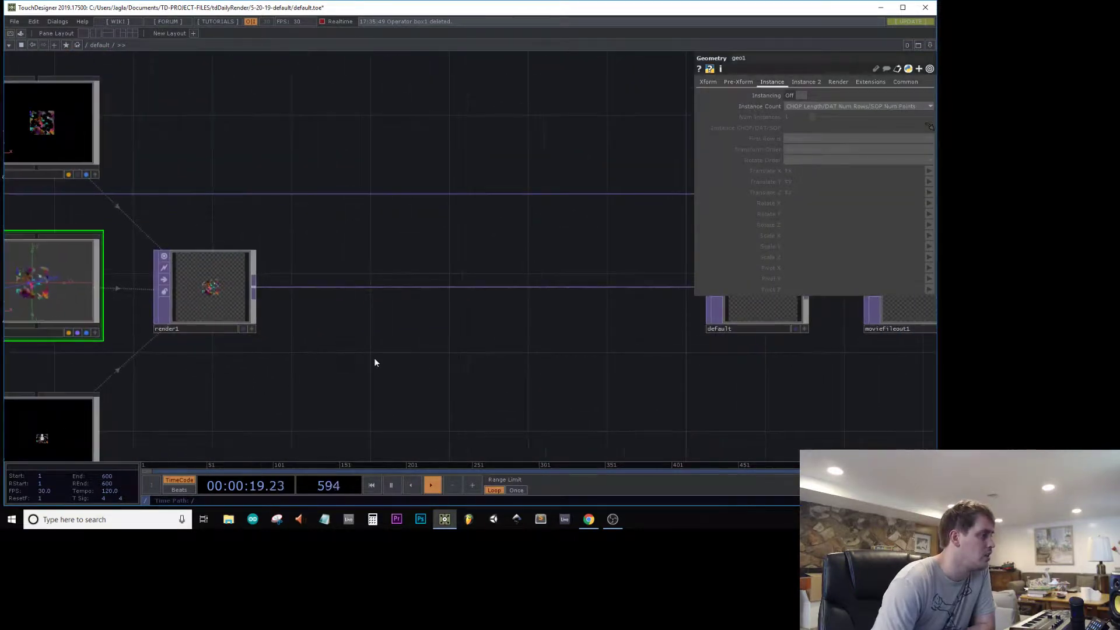
left_click_drag(327, 380, 109, 379)
right_click(547, 288)
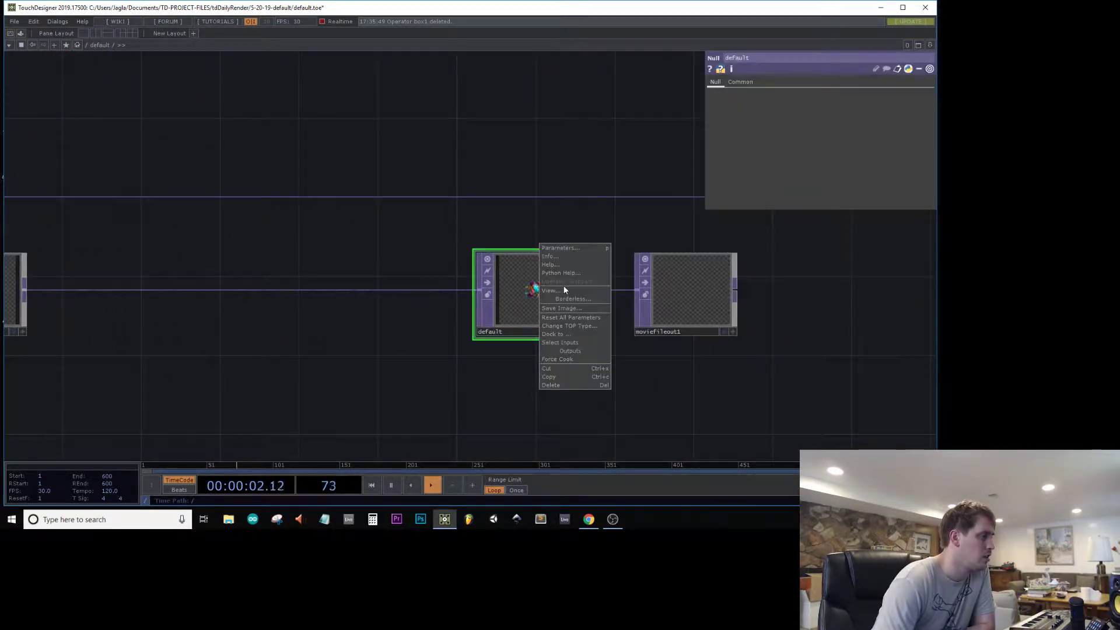
left_click(558, 291)
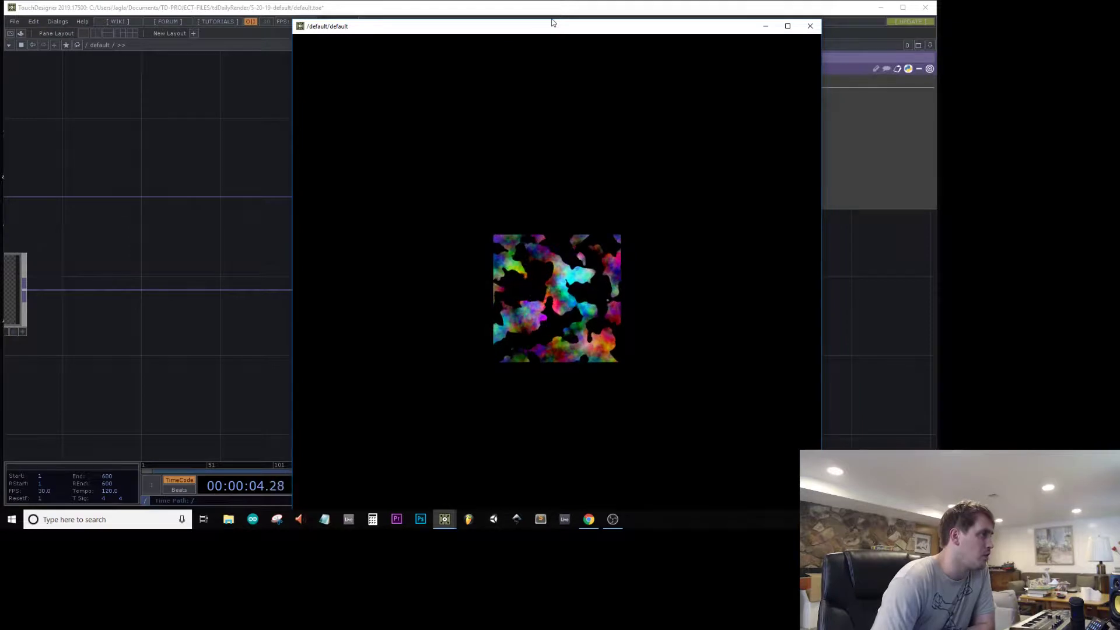
left_click_drag(552, 23, 574, 10)
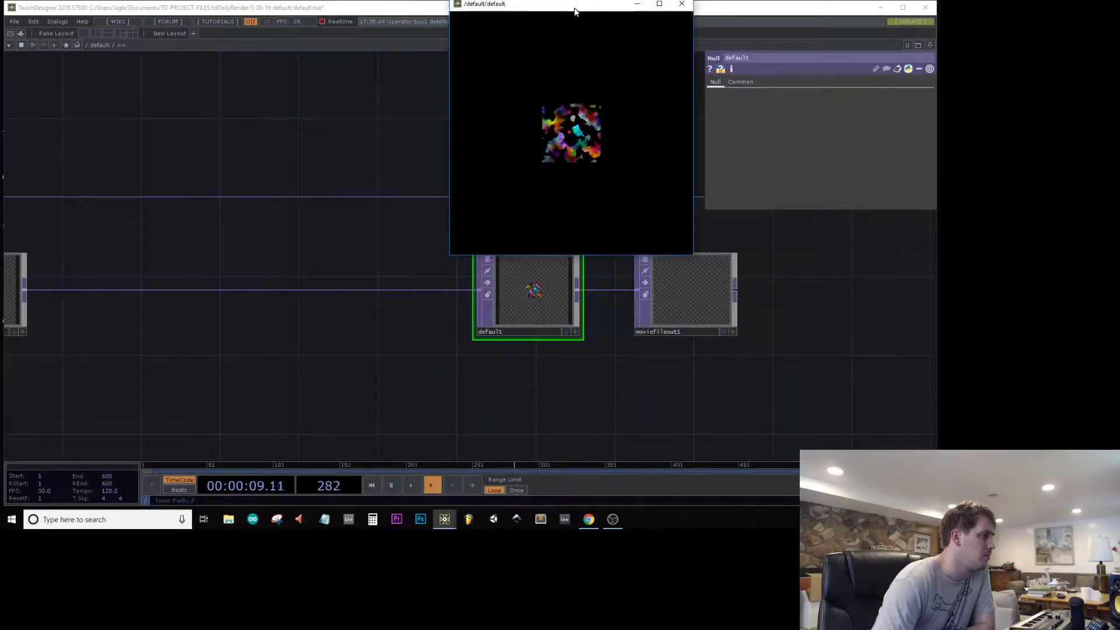
- Rename the output null between render1 and moviefileout1 to noiseTerrain
left_click_drag(195, 185, 293, 202)
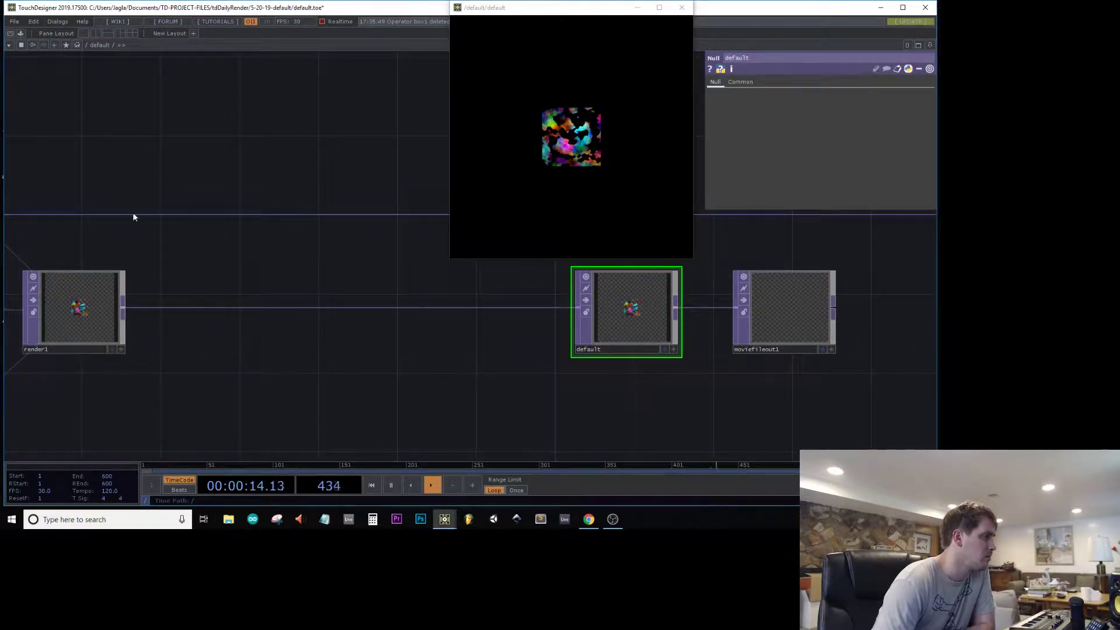
left_click_drag(132, 212, 149, 204)
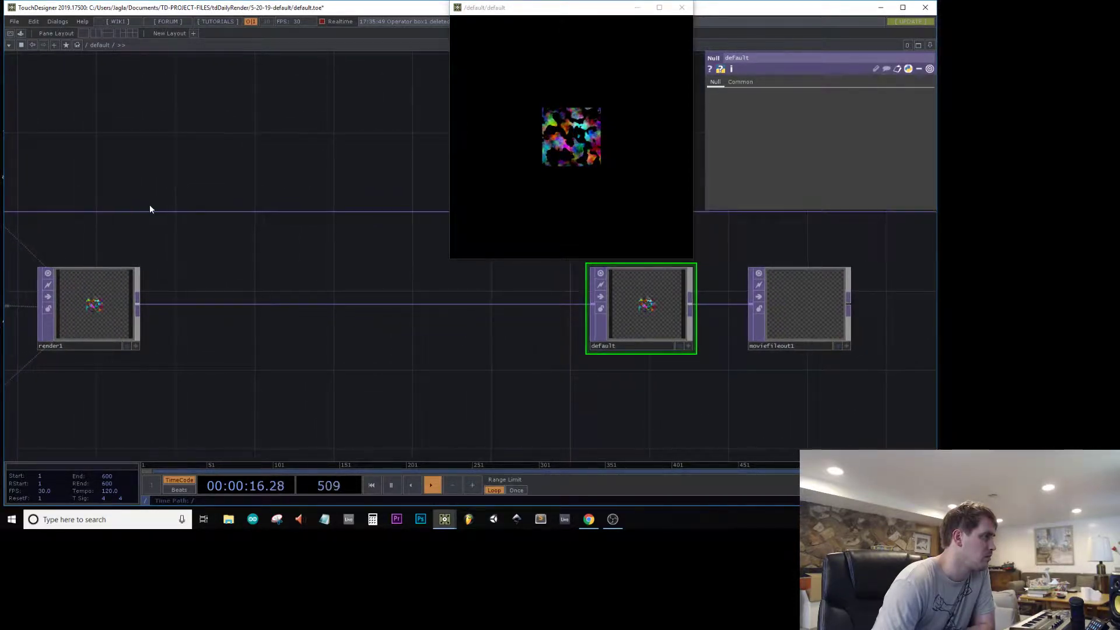
left_click(662, 348)
type("noiseTerrain")
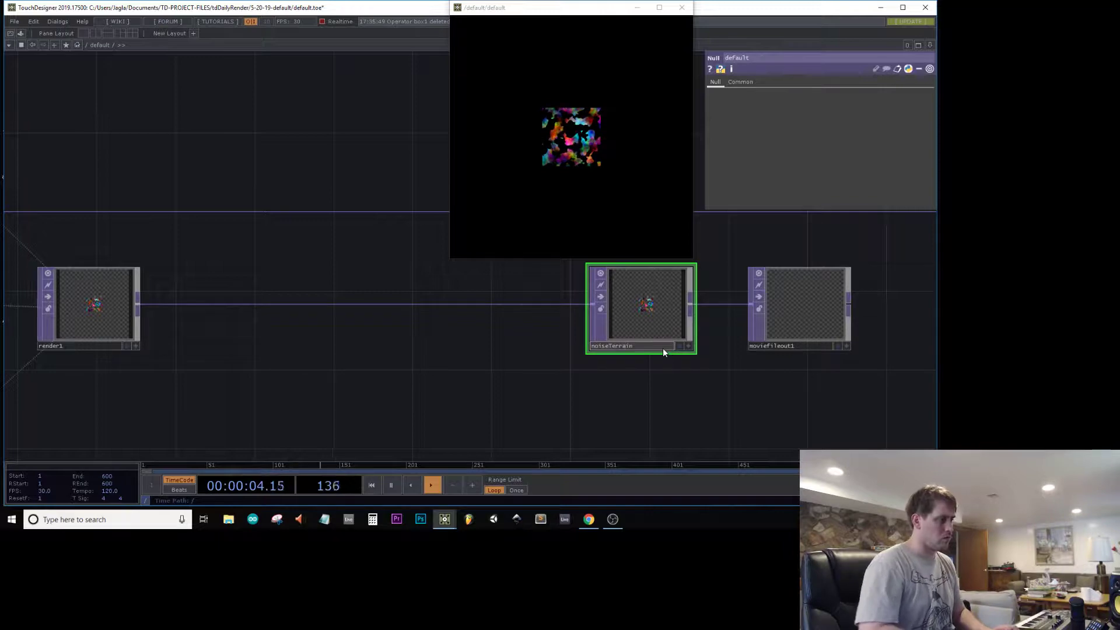
key("Return")
- Save the project as noiseTerrain in a new folder named 8-26-19-noiseTerrain inside tdDailyRender
key("ctrl+shift+s")
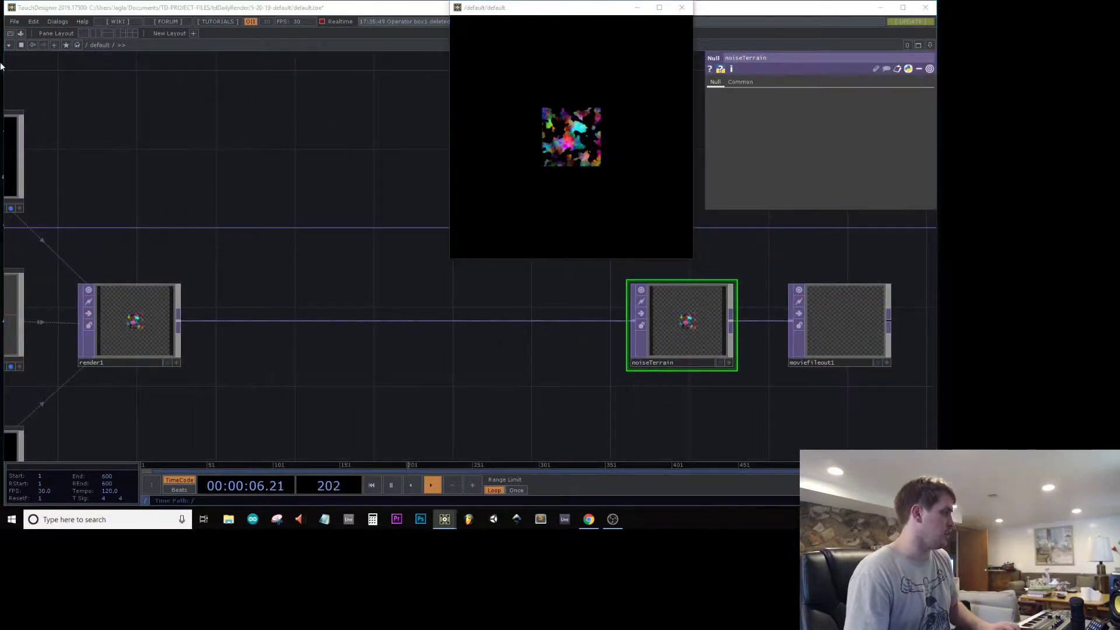
left_click(230, 38)
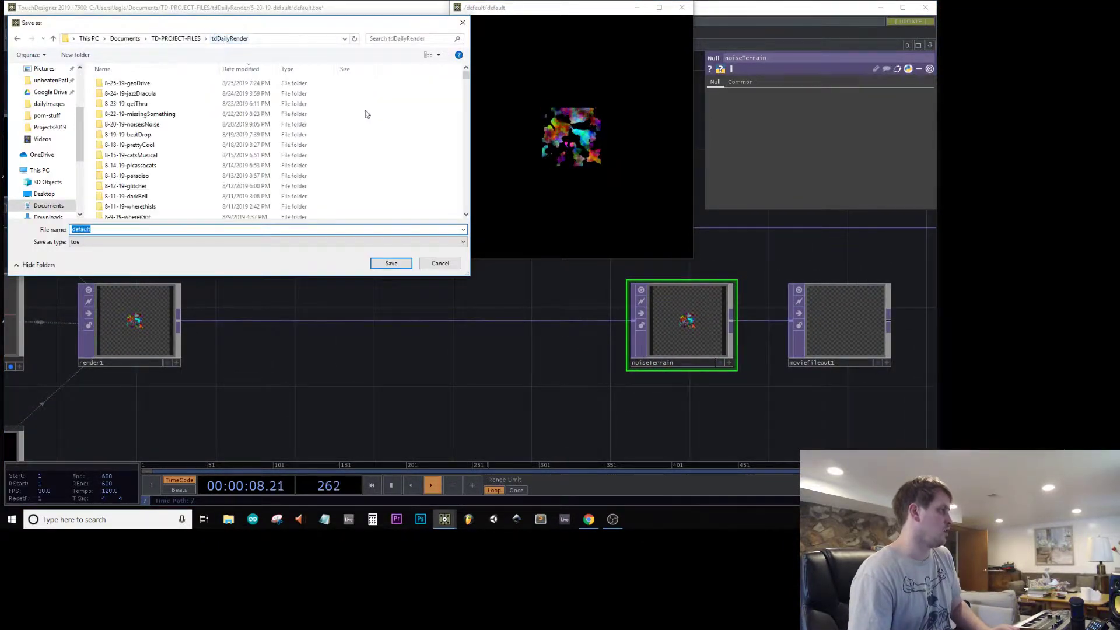
key("ctrl+shift+n")
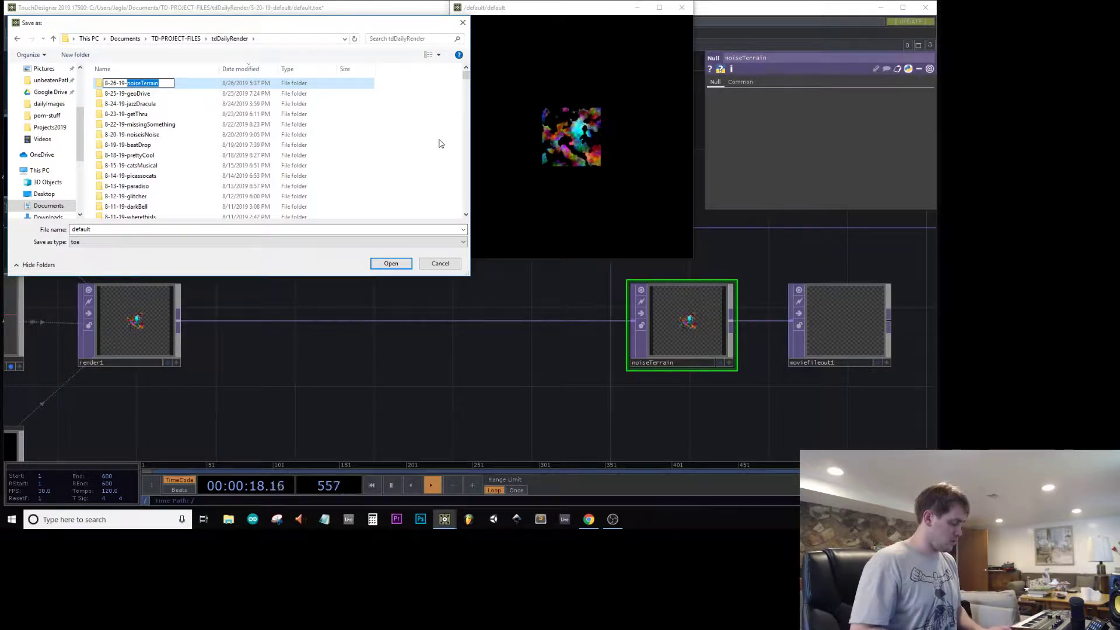
key("Return")
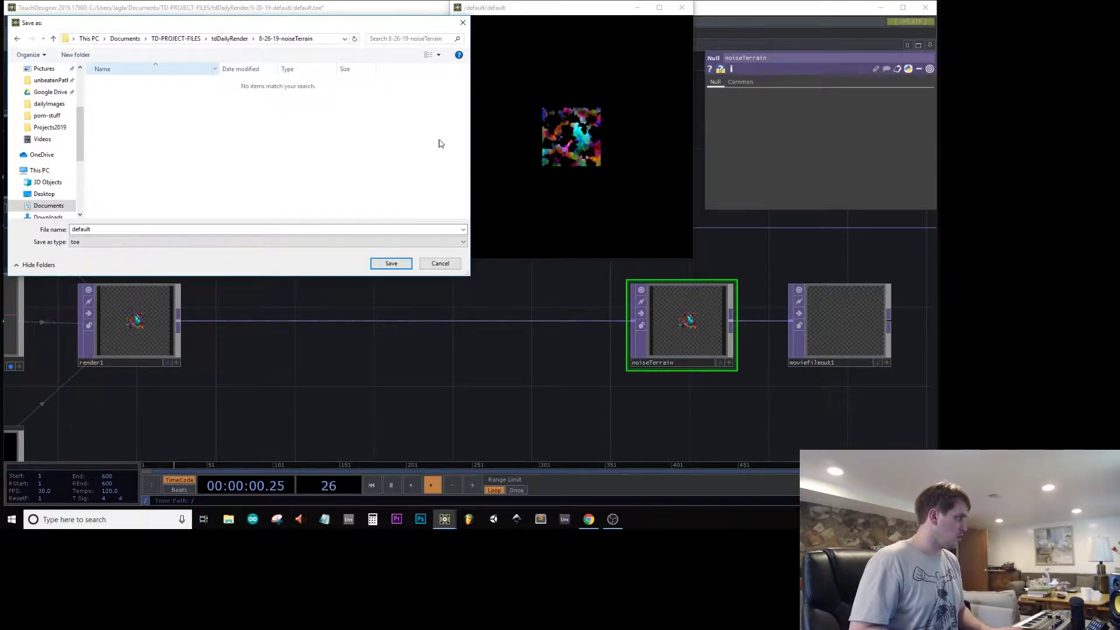
type("noiseTerrain")
key("Return")
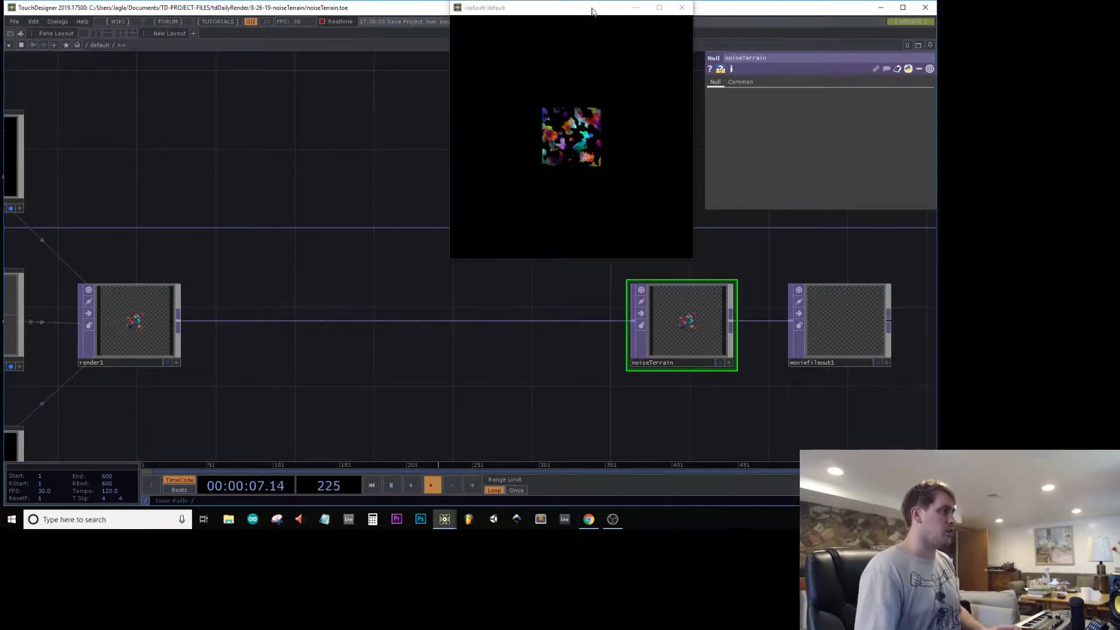
- Shrink the output viewer window further, and inside geo1 move the final null farther away from trace1
left_click_drag(581, 14, 536, 95)
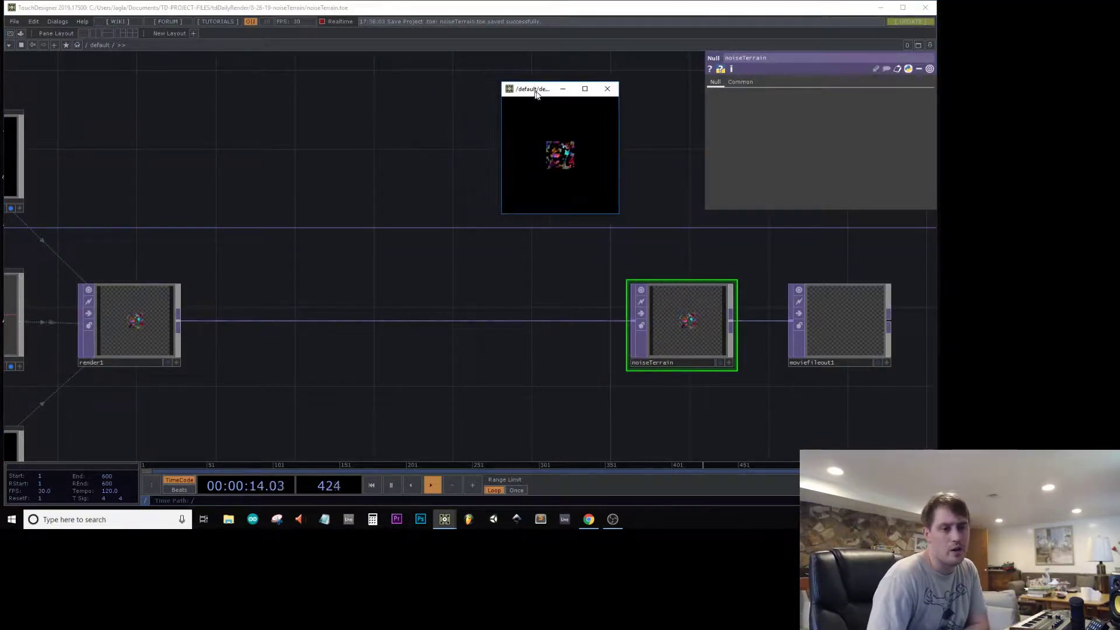
left_click_drag(292, 212, 553, 253)
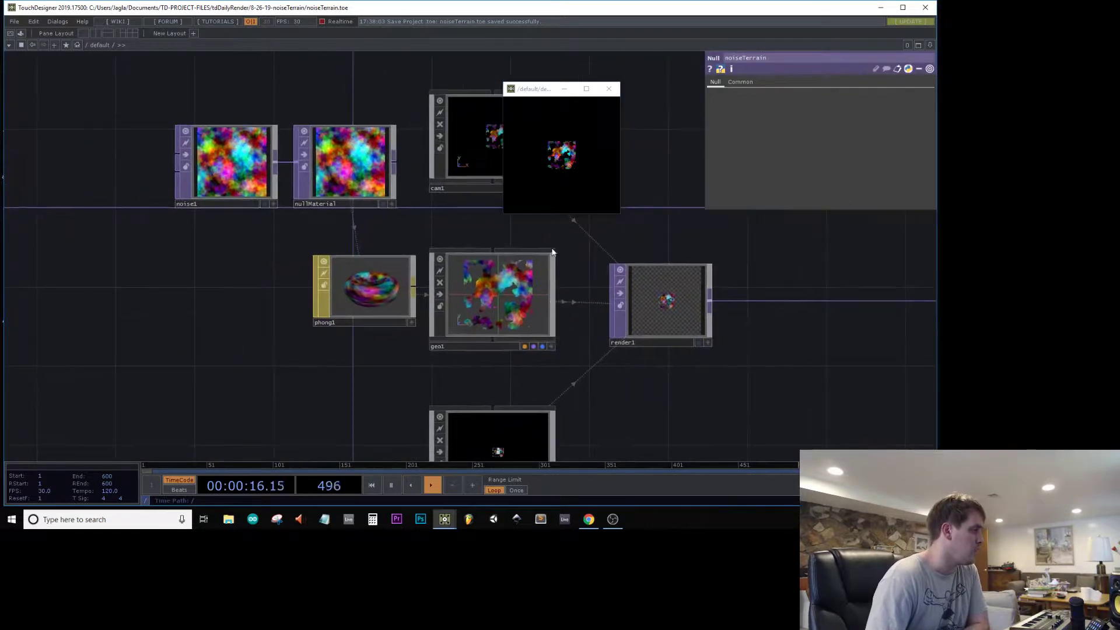
scroll(522, 317, "up", 5)
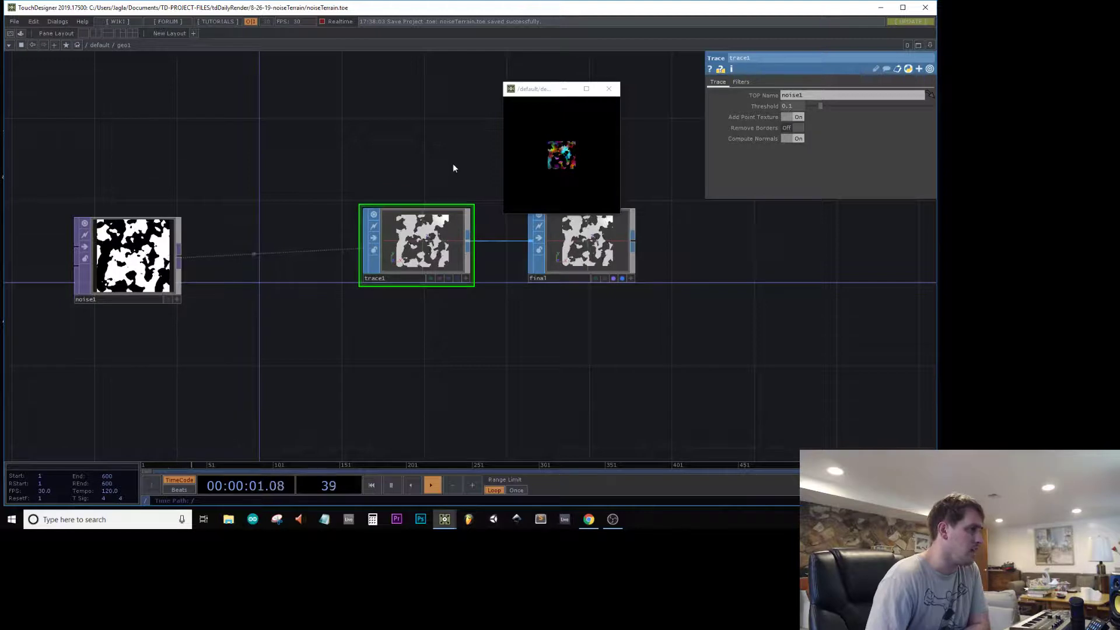
left_click_drag(452, 164, 237, 201)
left_click_drag(355, 310, 611, 302)
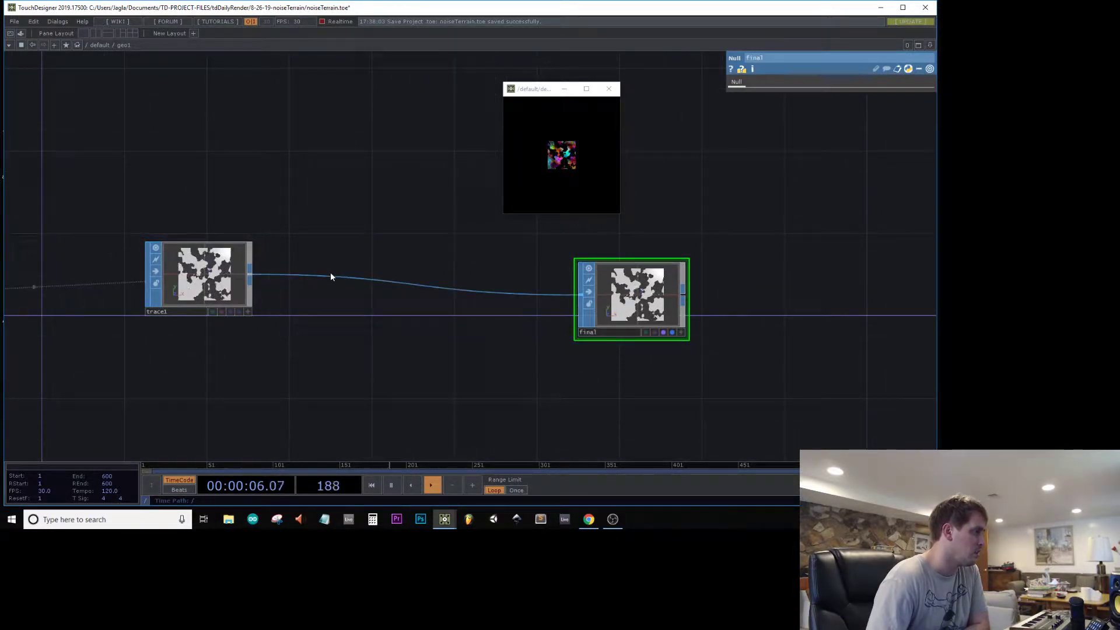
- Insert a Transform SOP between trace1 and final, with scale 1.38 on all axes and uniform scale 3
right_click(327, 275)
left_click(349, 267)
type("tra")
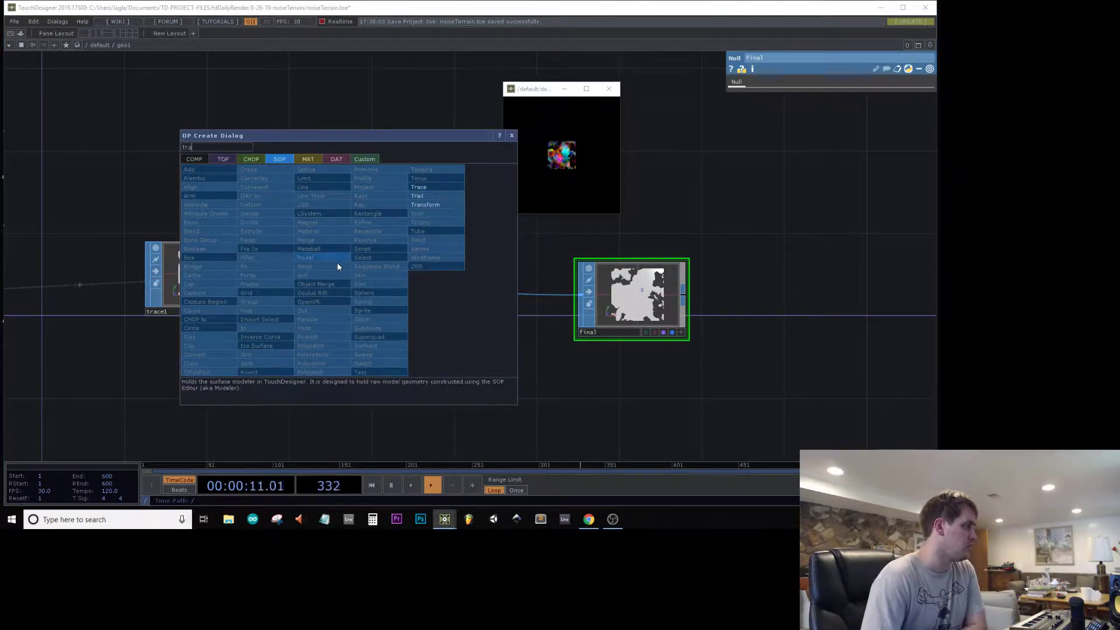
left_click(448, 205)
left_click(364, 346)
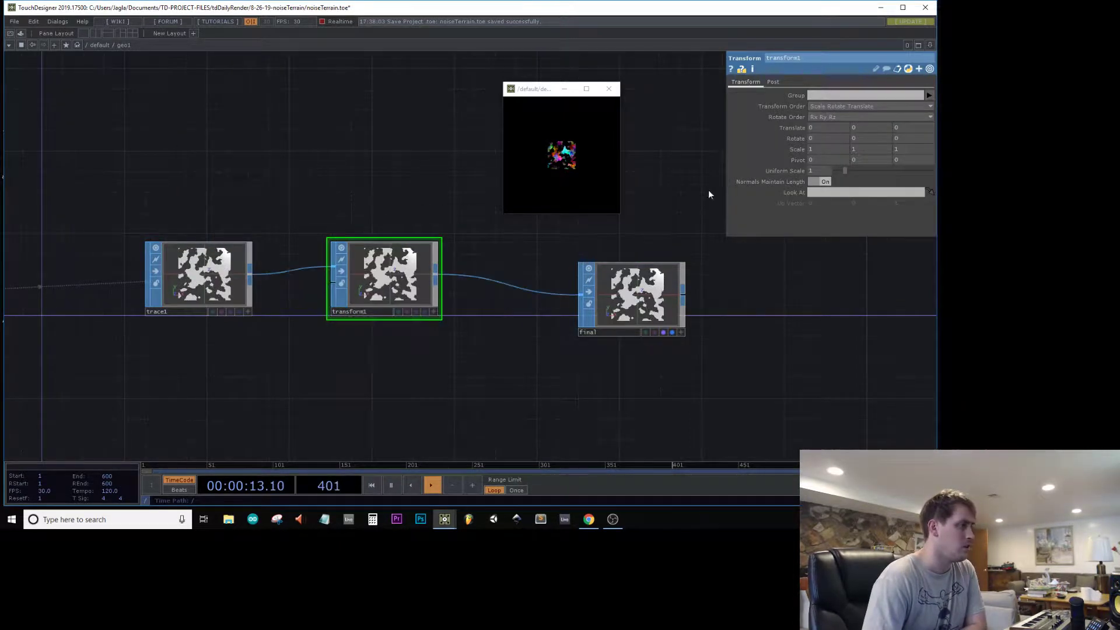
middle_click_drag(824, 173, 792, 135)
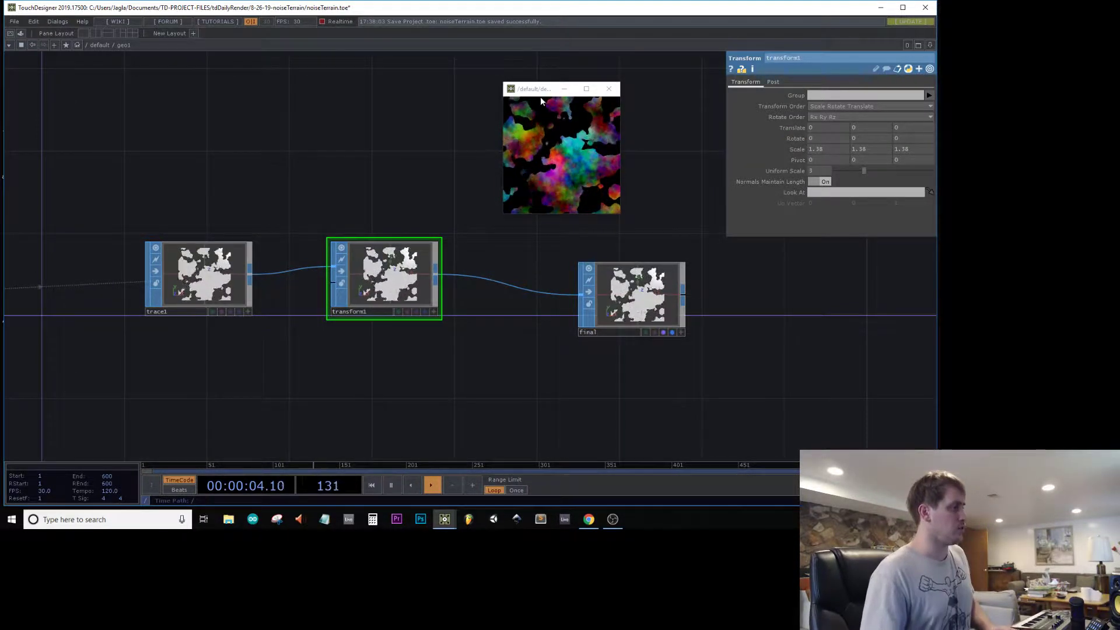
left_click_drag(541, 90, 664, 98)
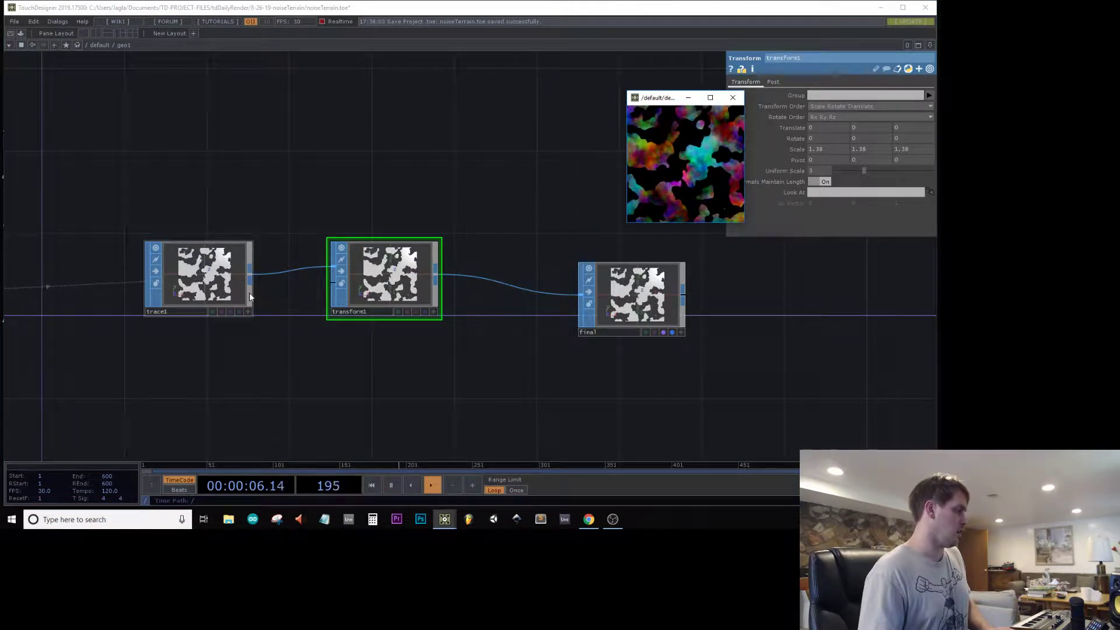
- Raise trace1's threshold to 0.662
left_click(178, 289)
left_click_drag(237, 175, 406, 231)
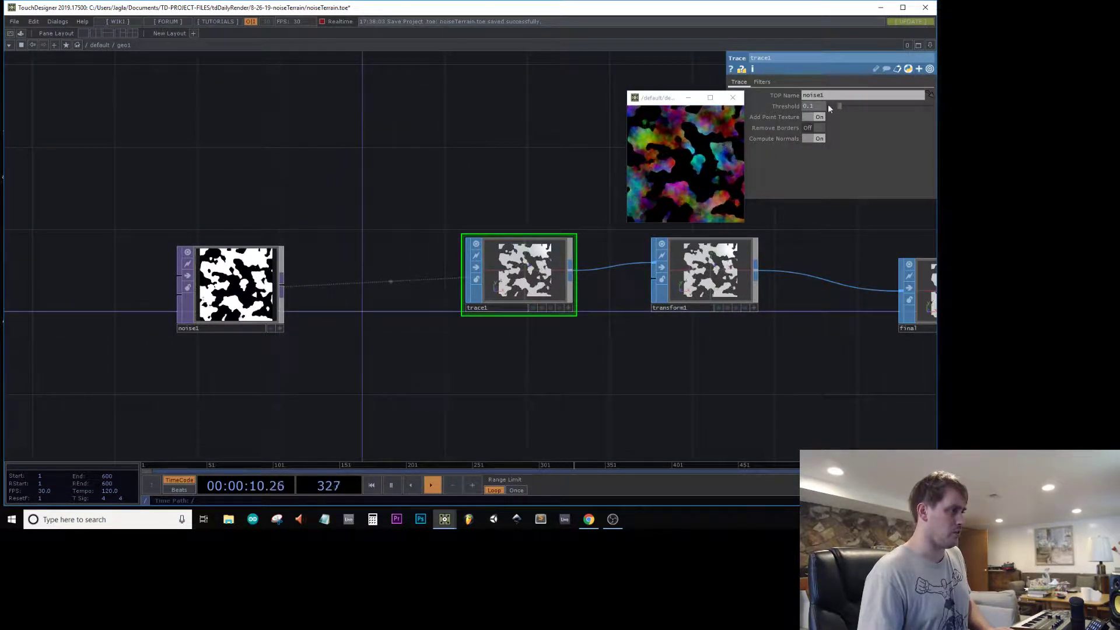
left_click_drag(859, 104, 898, 109)
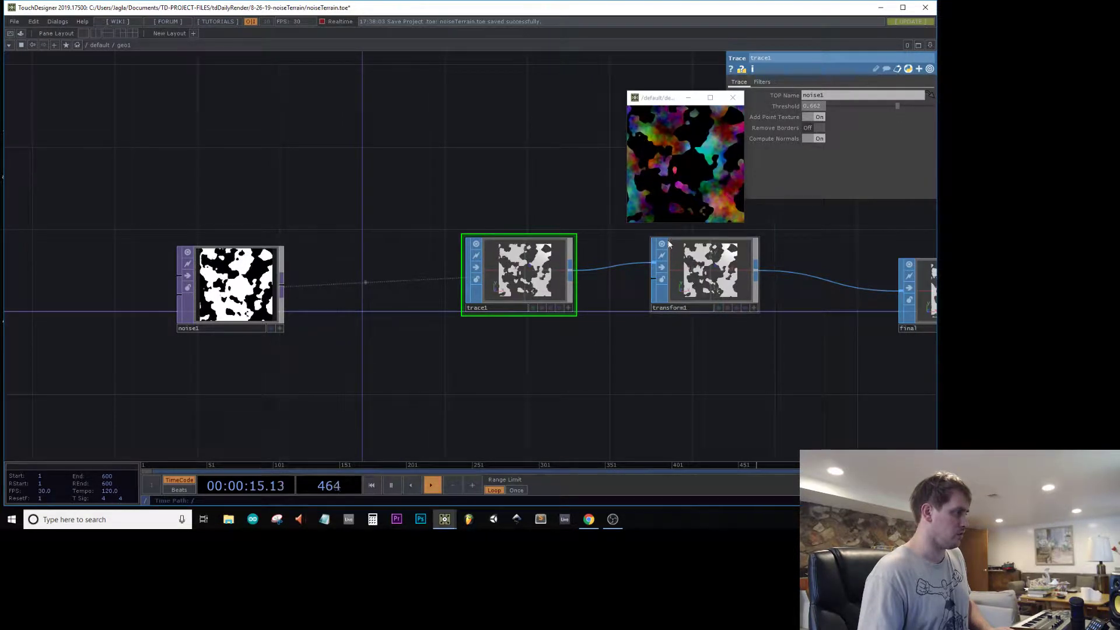
- Extend the timeline by setting both its end frame and its range end to 6000000
left_click(234, 286)
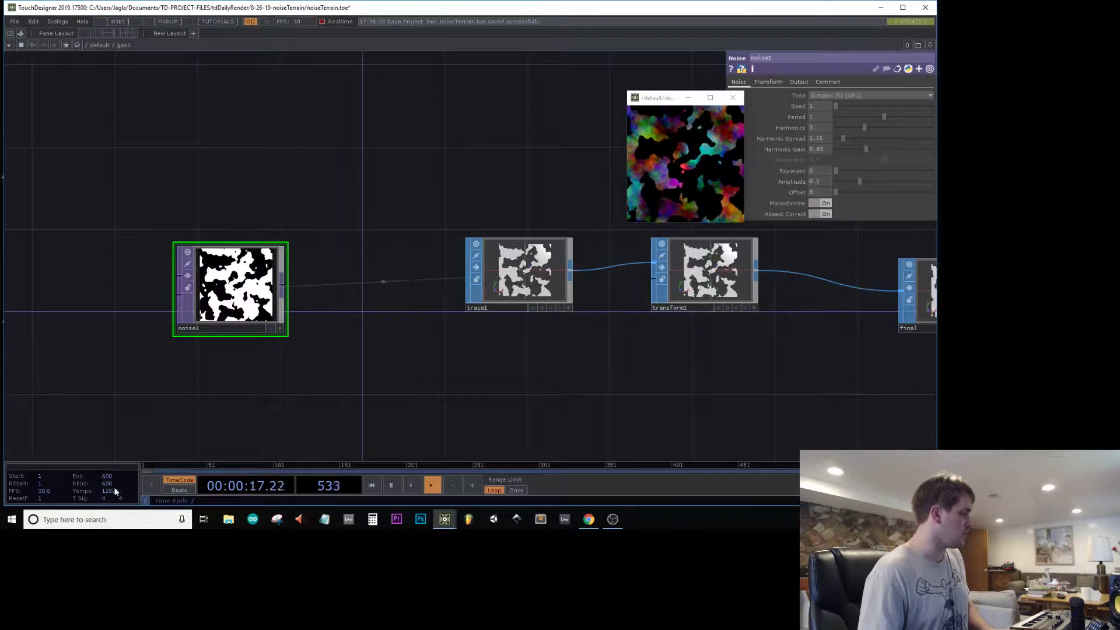
left_click(124, 475)
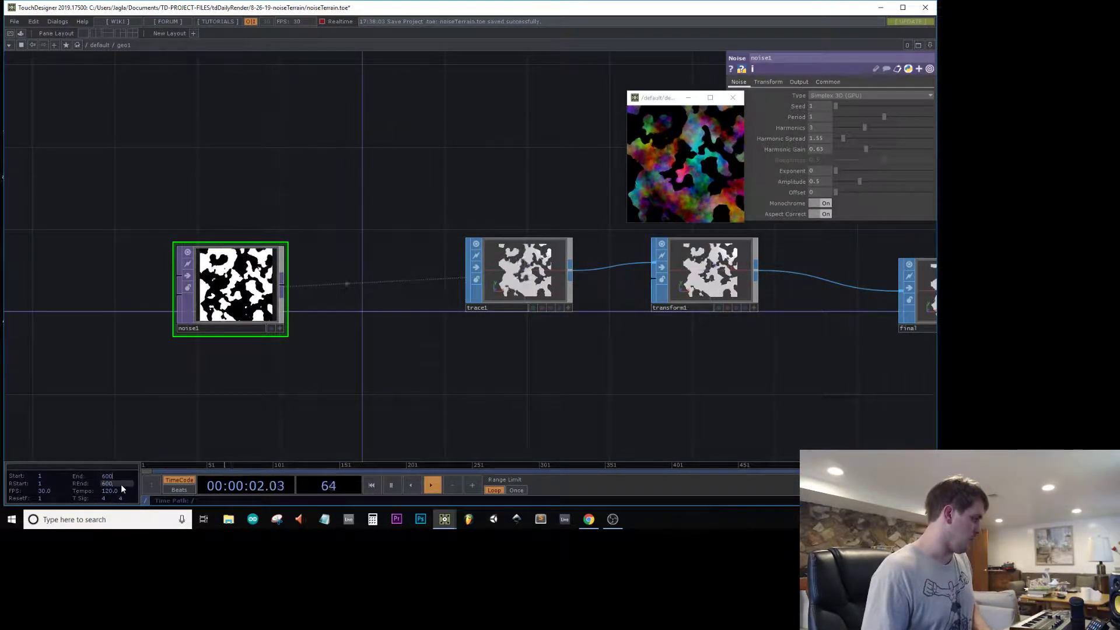
type("000000")
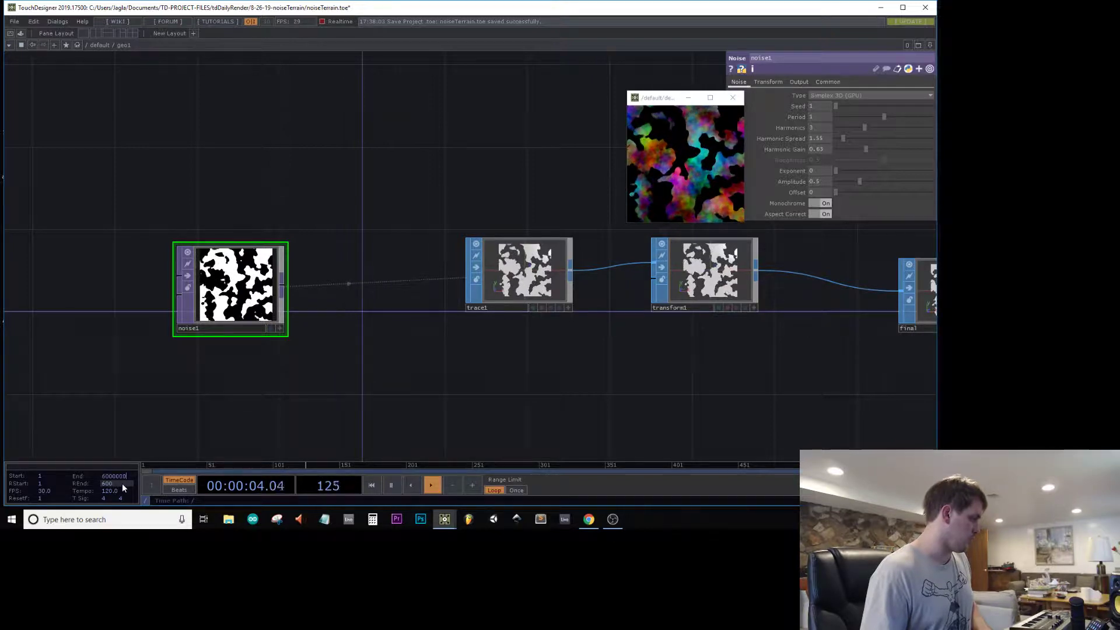
left_click(121, 482)
type("0000")
key("Return")
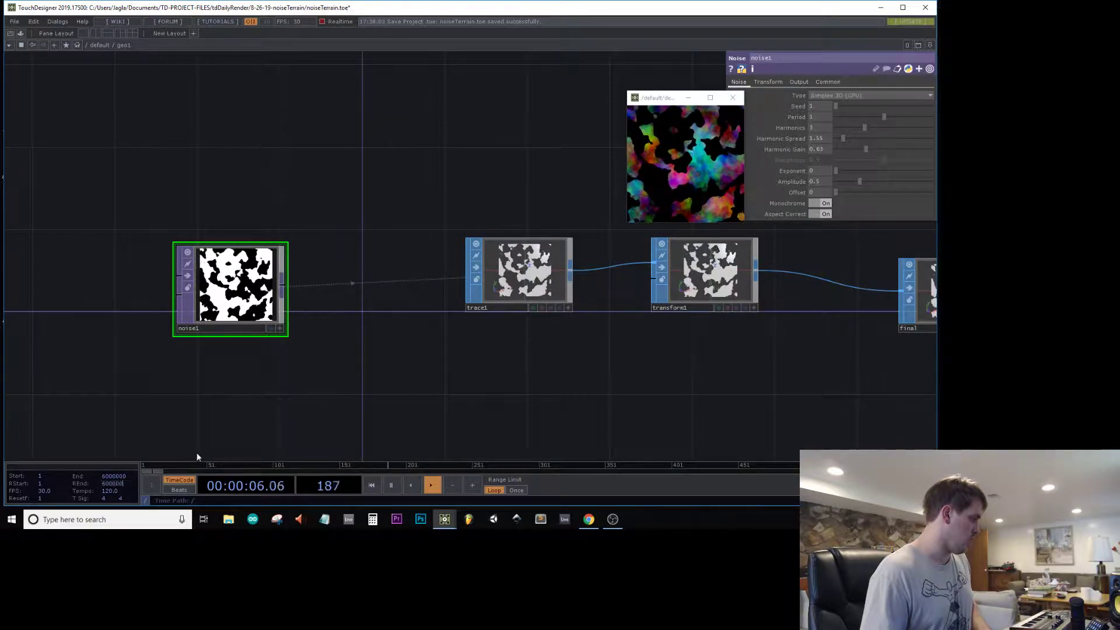
left_click_drag(353, 177, 196, 306)
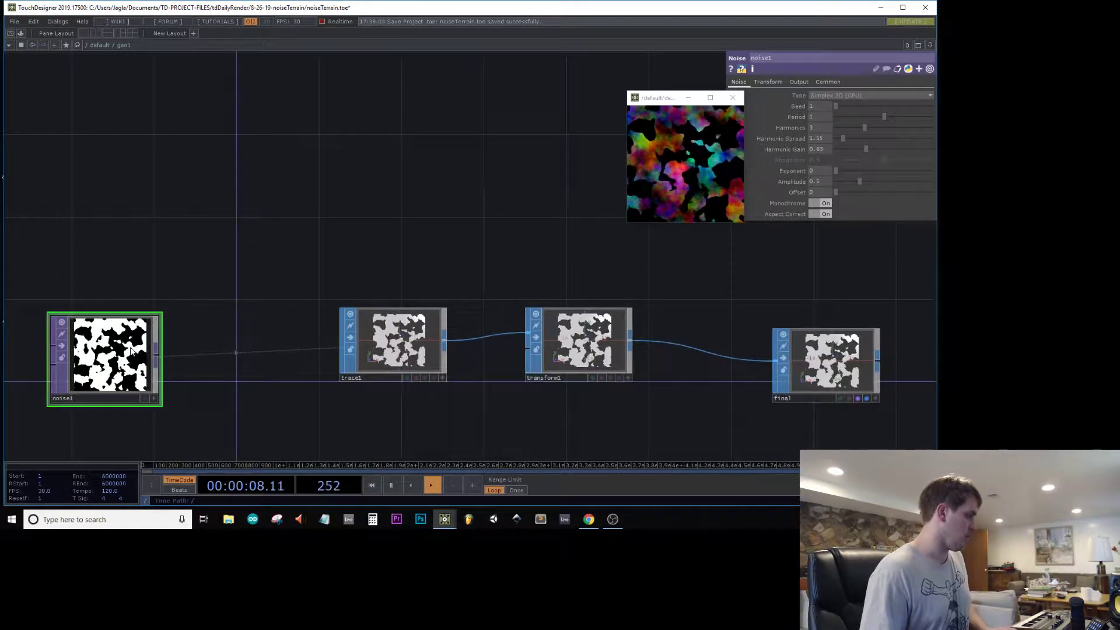
- Move the output viewer clear of the parameters and check noise1's Output and Transform settings
left_click_drag(673, 103, 599, 101)
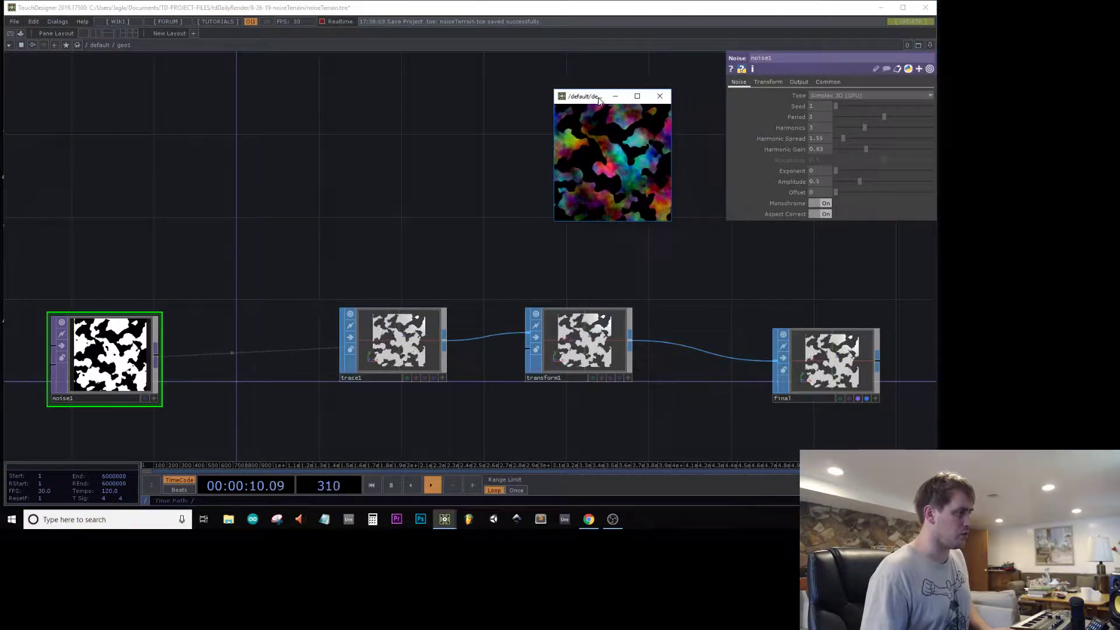
left_click(791, 85)
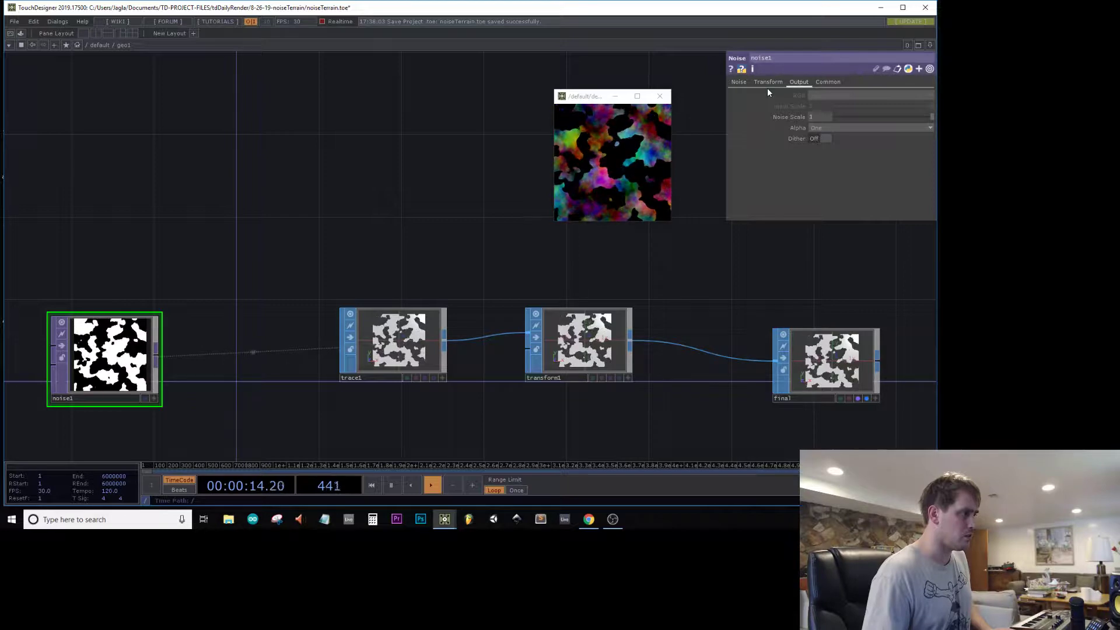
left_click(767, 82)
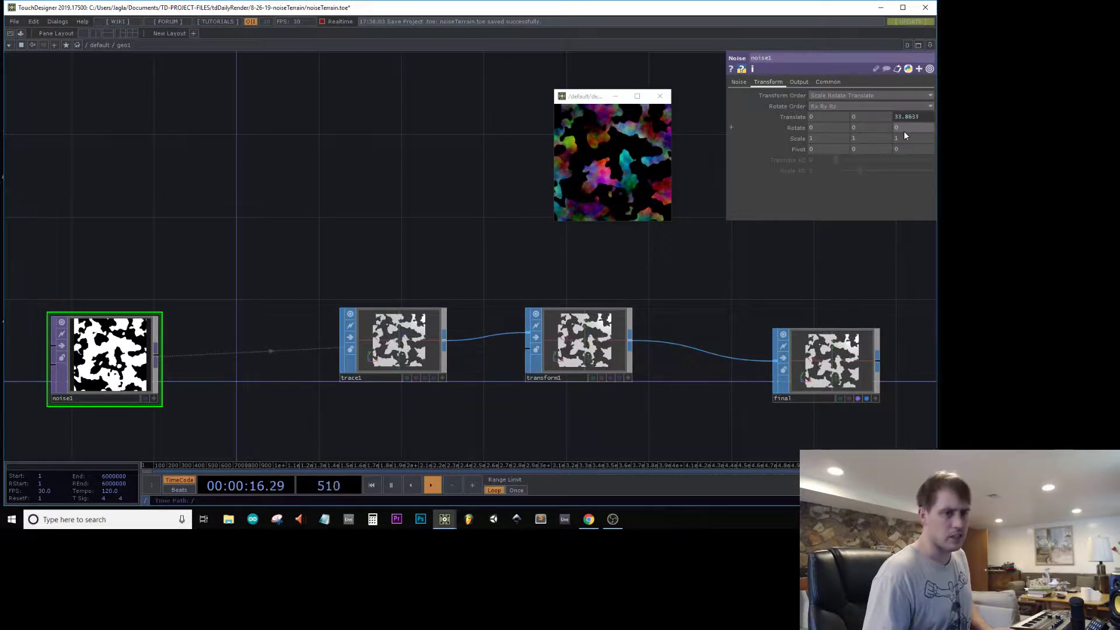
left_click_drag(302, 206, 405, 139)
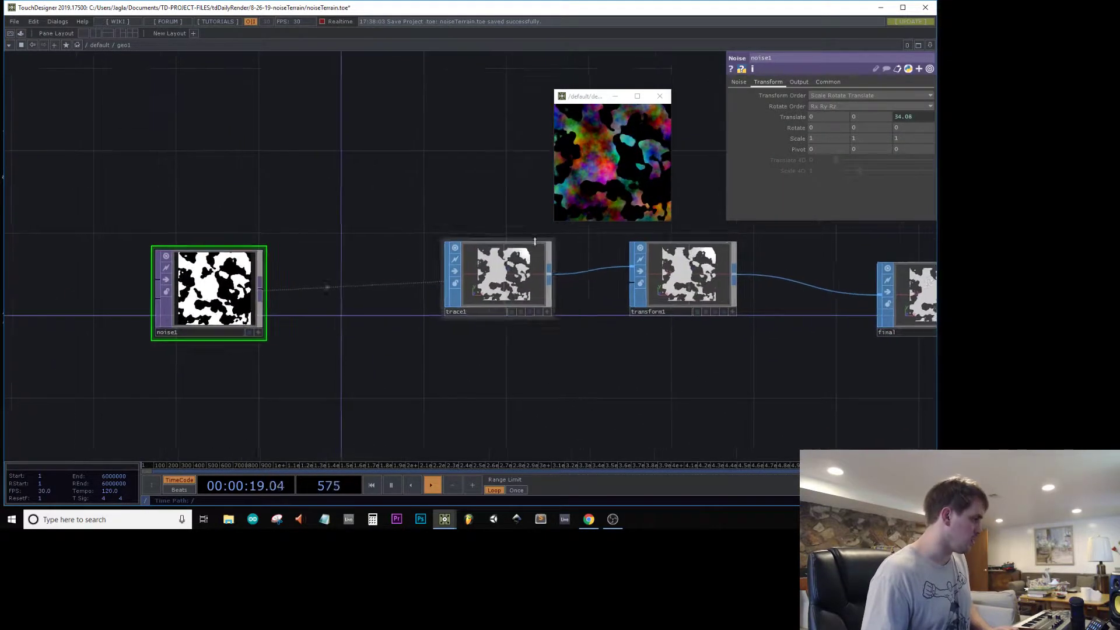
- Turn on Remove Borders for trace1
scroll(502, 292, "up", 8)
left_click(503, 292)
scroll(504, 292, "down", 1)
scroll(503, 292, "down", 6)
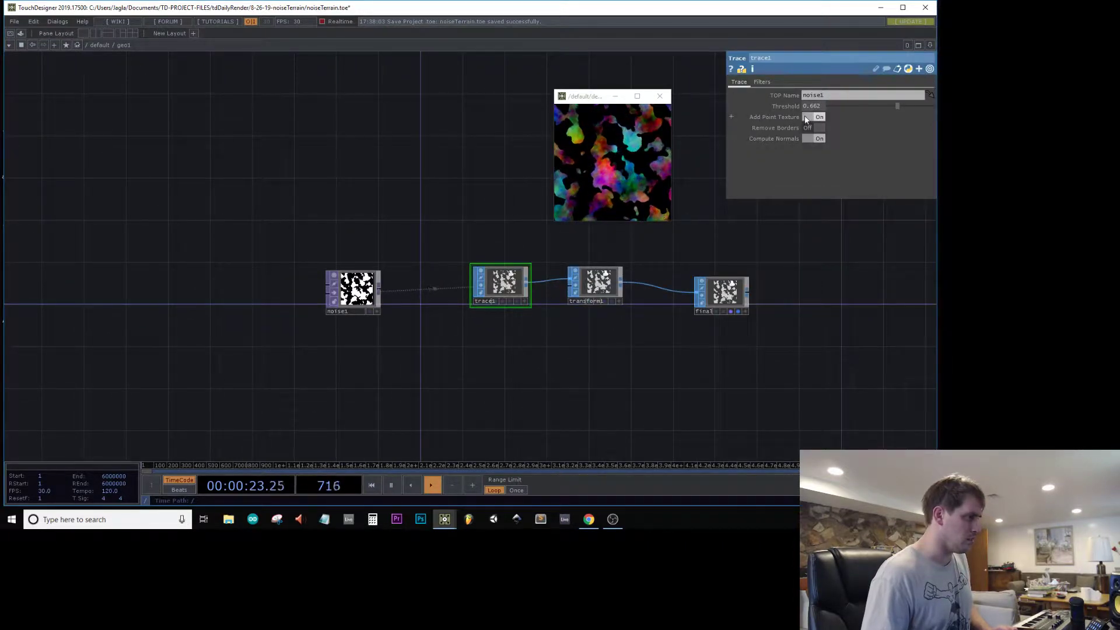
left_click(817, 128)
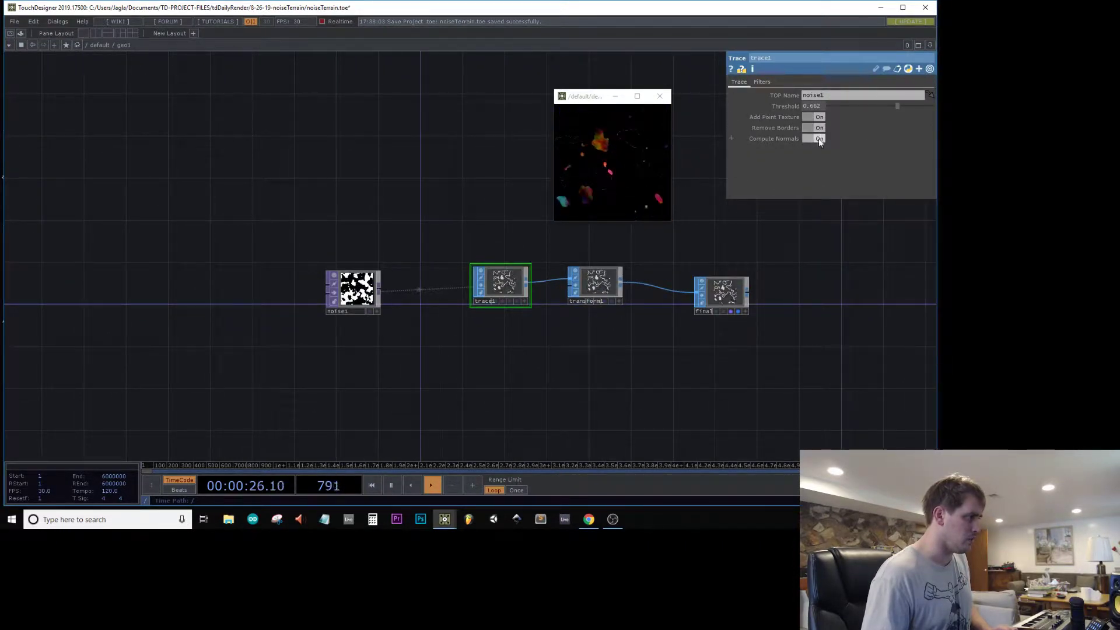
- Leave geo1 for the parent network and examine the render network around render1
scroll(652, 123, "up", 3)
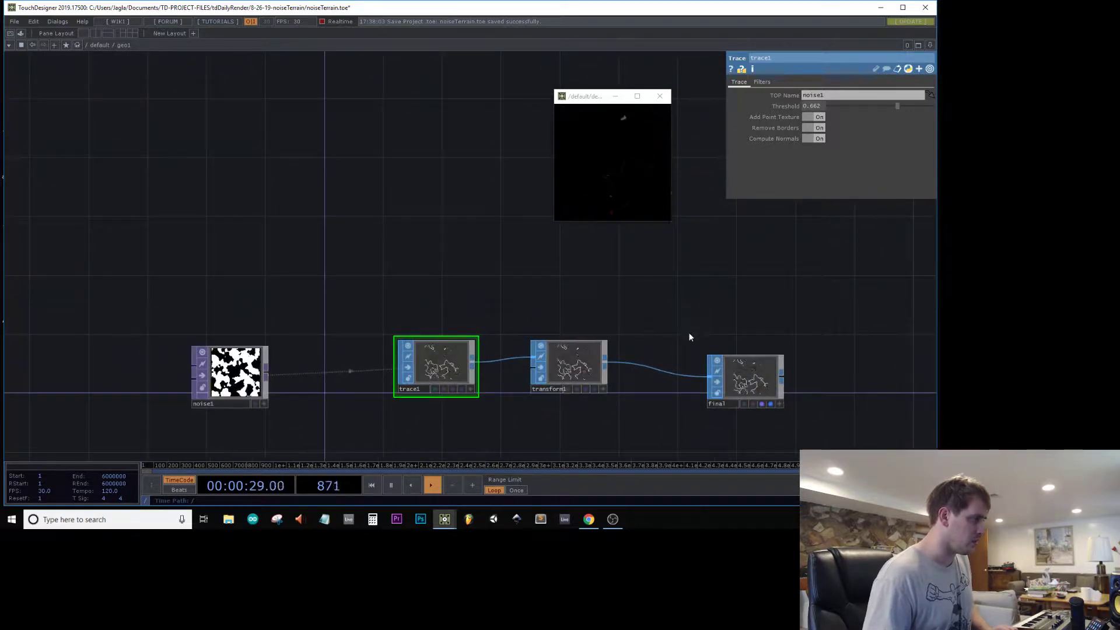
left_click_drag(689, 337, 484, 258)
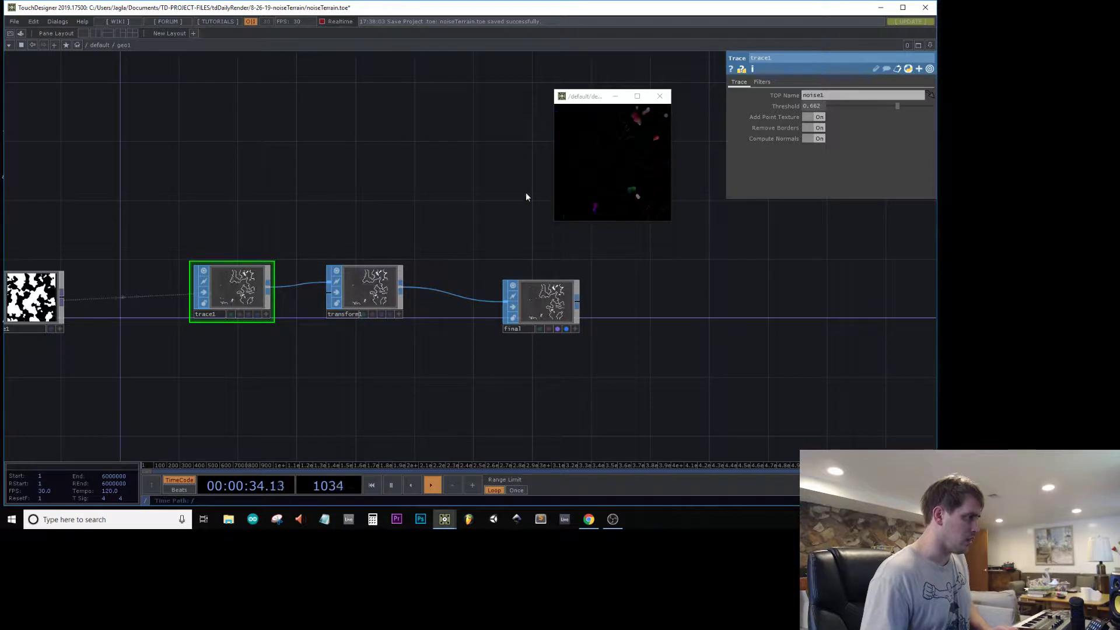
scroll(335, 176, "down", 2)
scroll(334, 175, "down", 2)
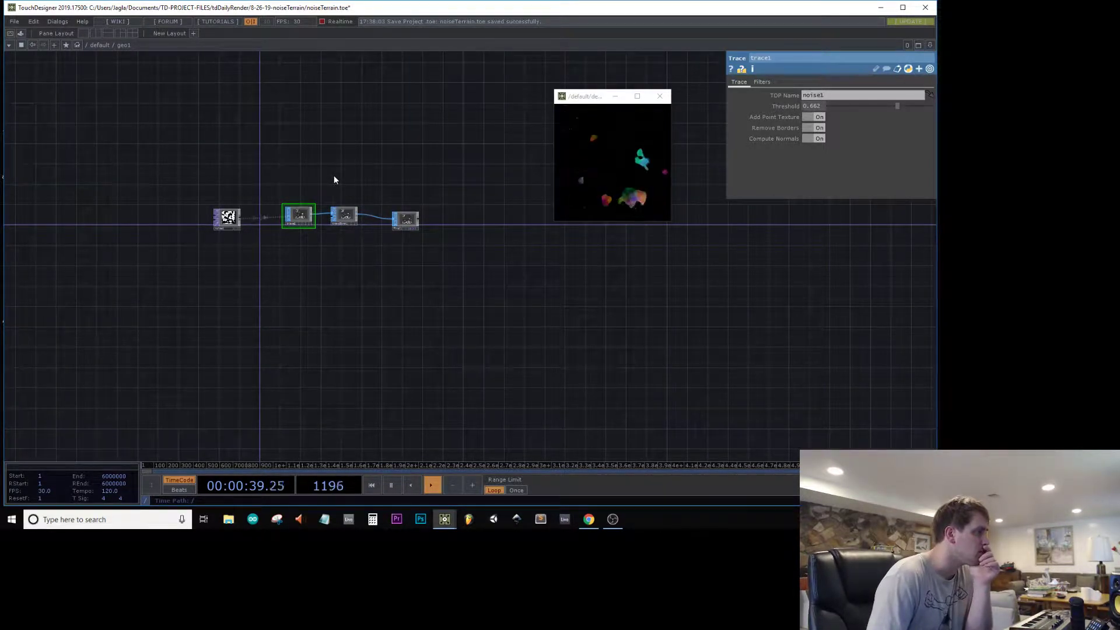
scroll(334, 175, "up", 1)
scroll(332, 176, "up", 1)
scroll(331, 176, "down", 2)
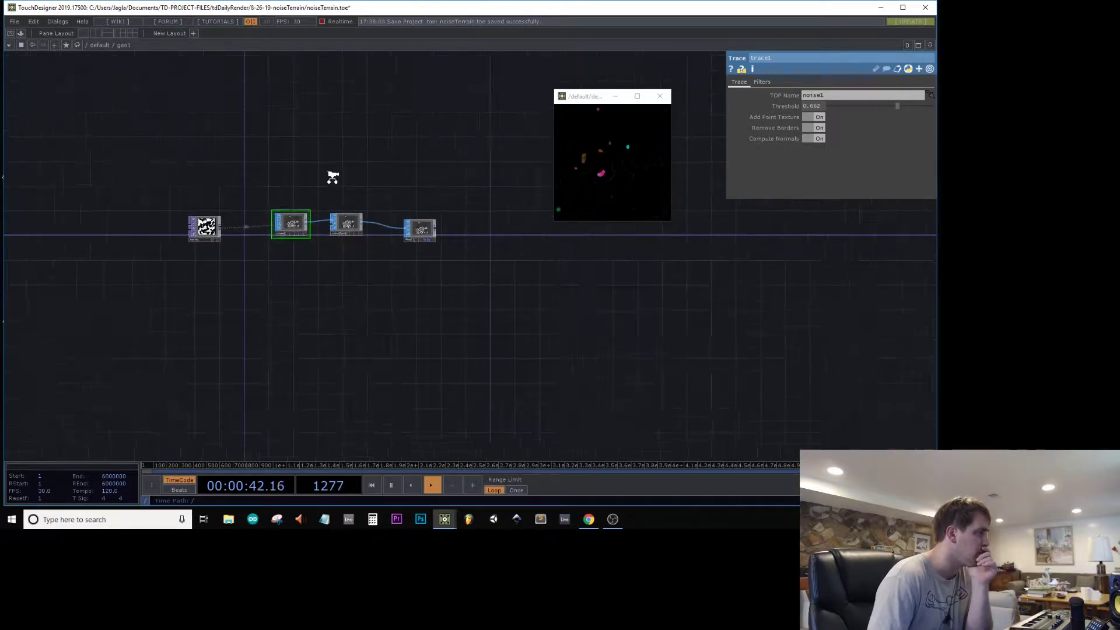
scroll(331, 177, "down", 2)
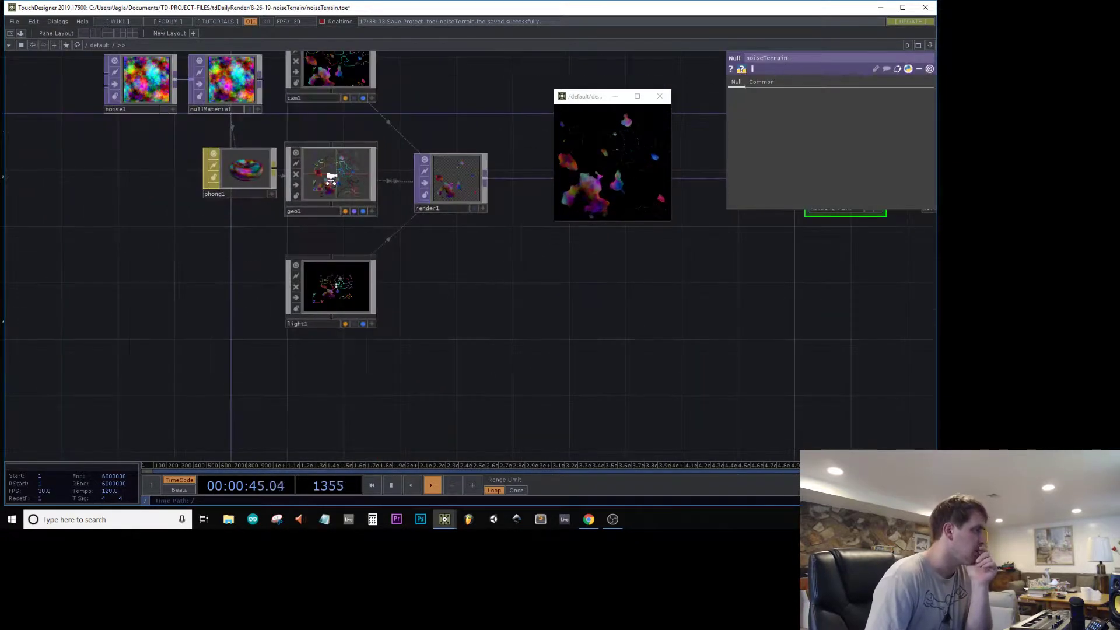
left_click_drag(465, 257, 320, 330)
scroll(265, 235, "up", 5)
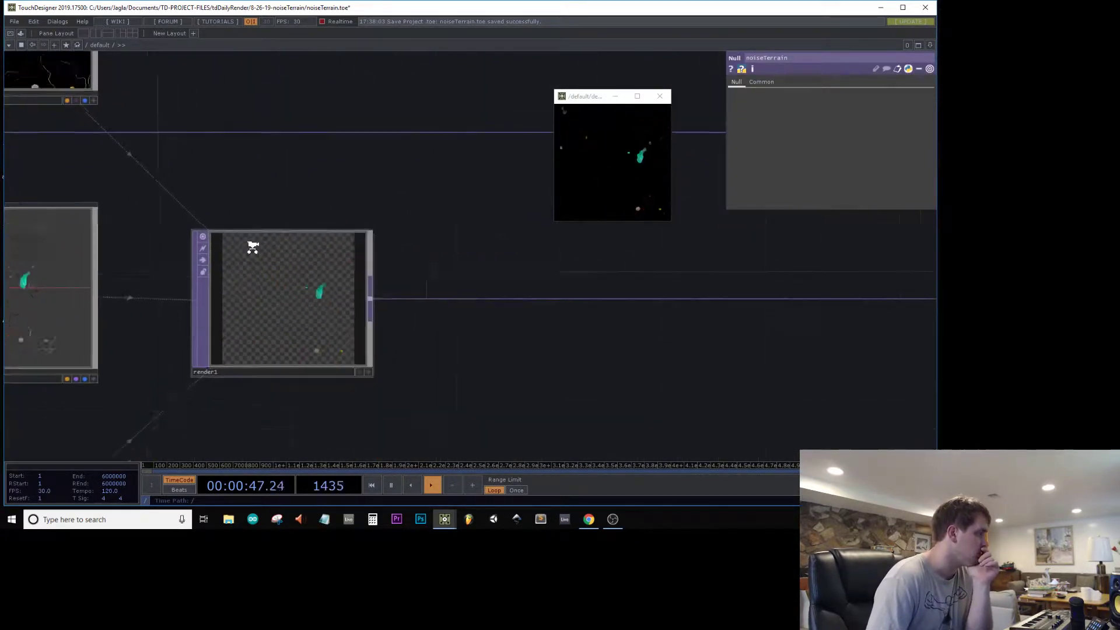
scroll(252, 246, "down", 4)
left_click_drag(308, 162, 357, 97)
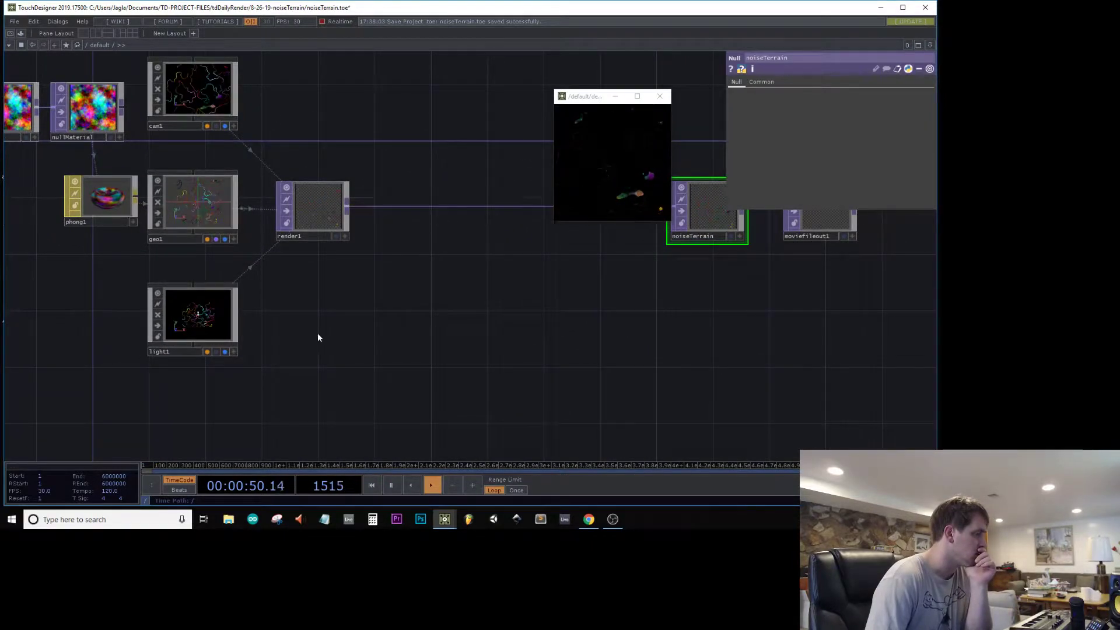
left_click_drag(317, 332, 355, 327)
- Restrict render1's Geometry to geo1
left_click(255, 208)
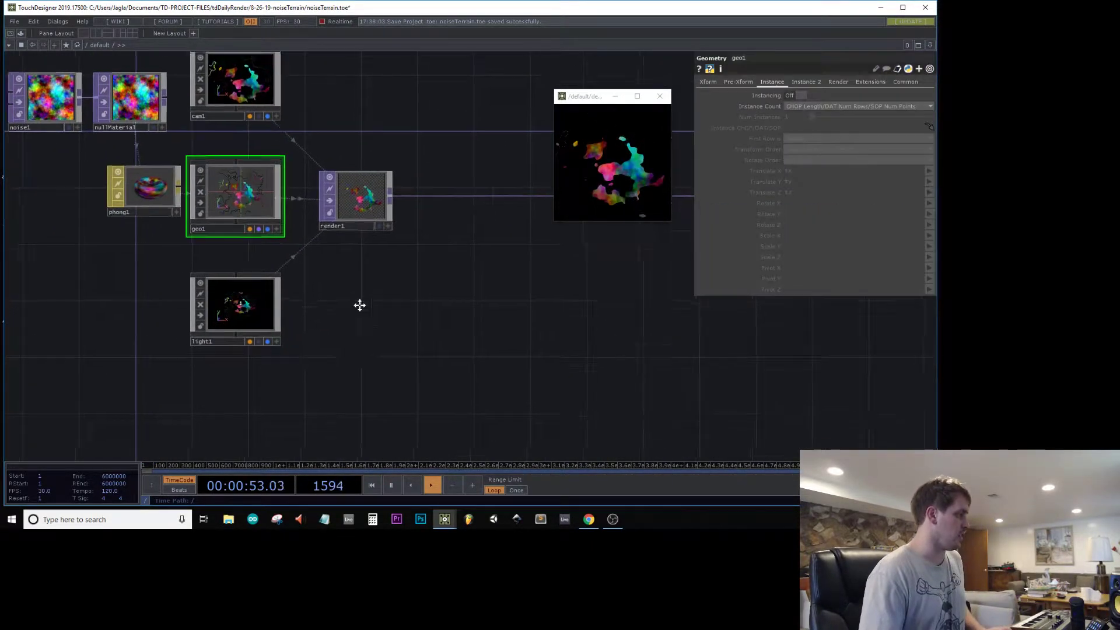
left_click_drag(321, 368, 383, 258)
left_click(408, 109)
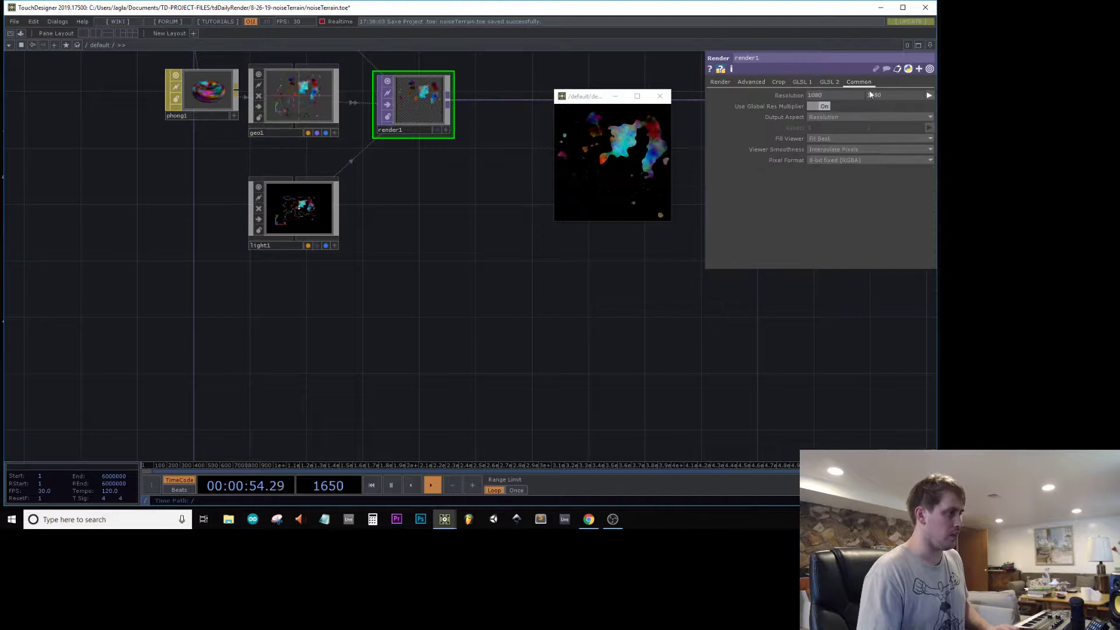
left_click(721, 82)
type("geo1")
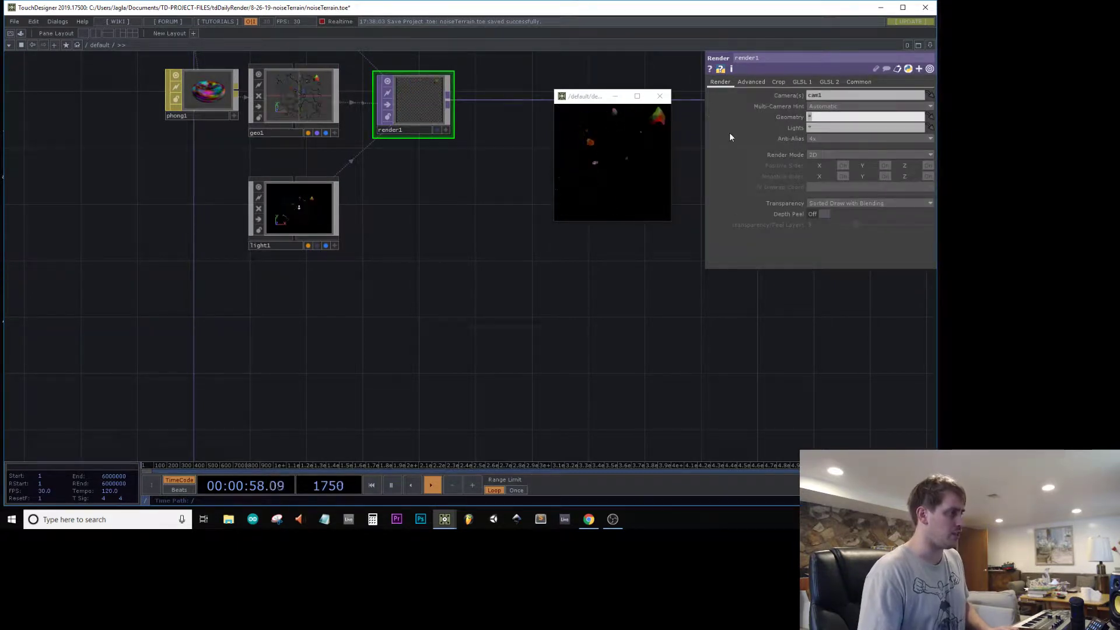
key("Return")
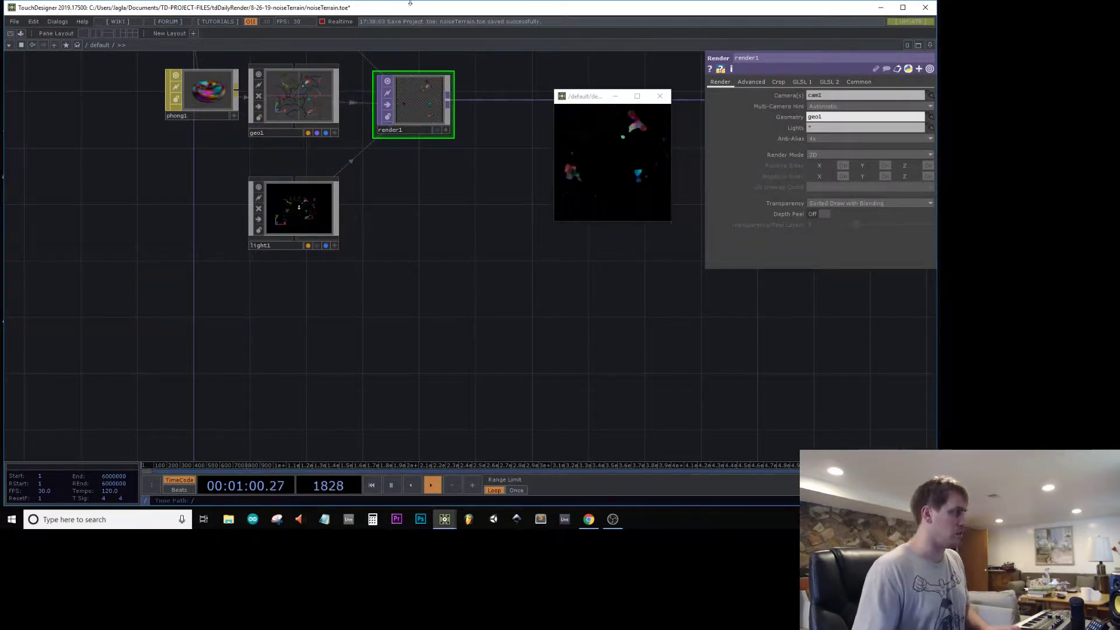
- Duplicate geo1 and render1 together and place the copies below light1
right_click_drag(490, 114, 275, 104)
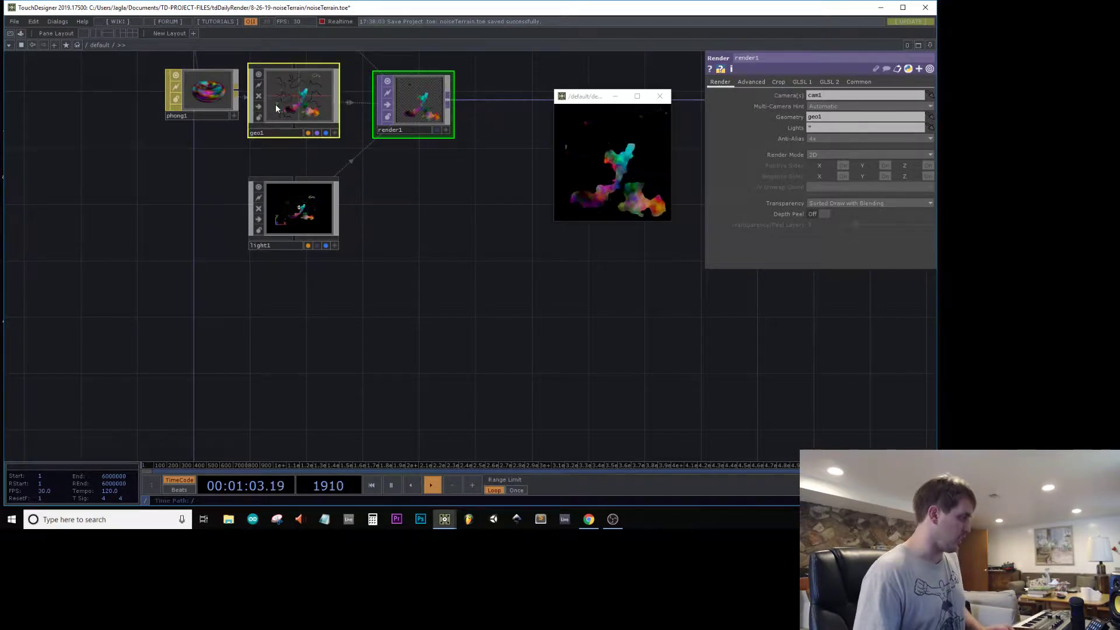
key("ctrl+c")
key("ctrl+v")
left_click(280, 319)
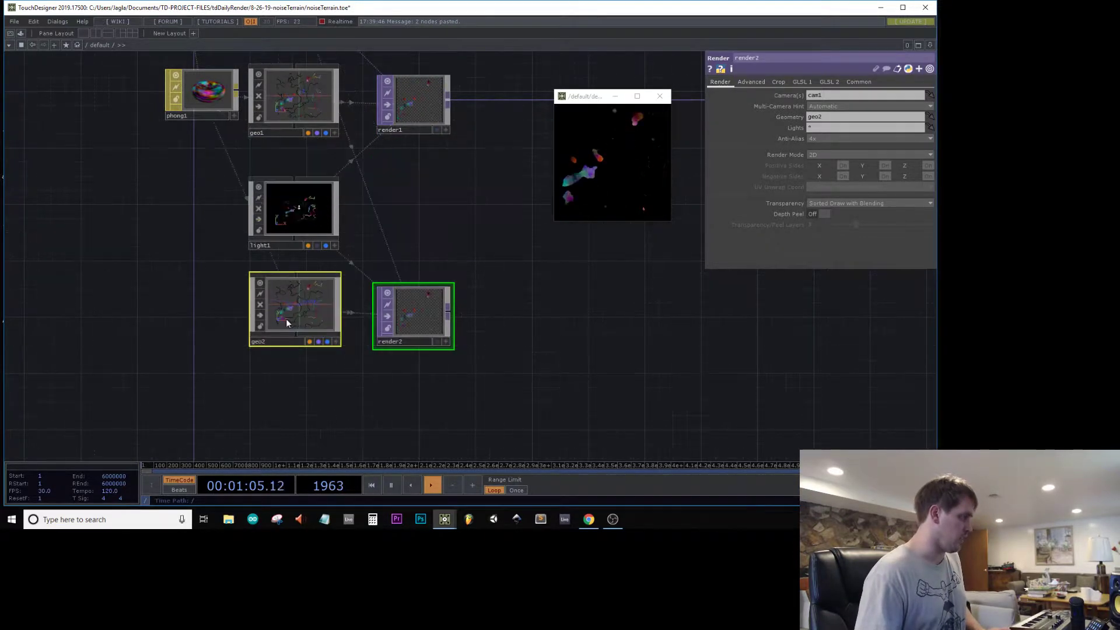
- Inside geo2, turn off Remove Borders and Add Point Texture for trace1
left_click(286, 318)
left_click(408, 313)
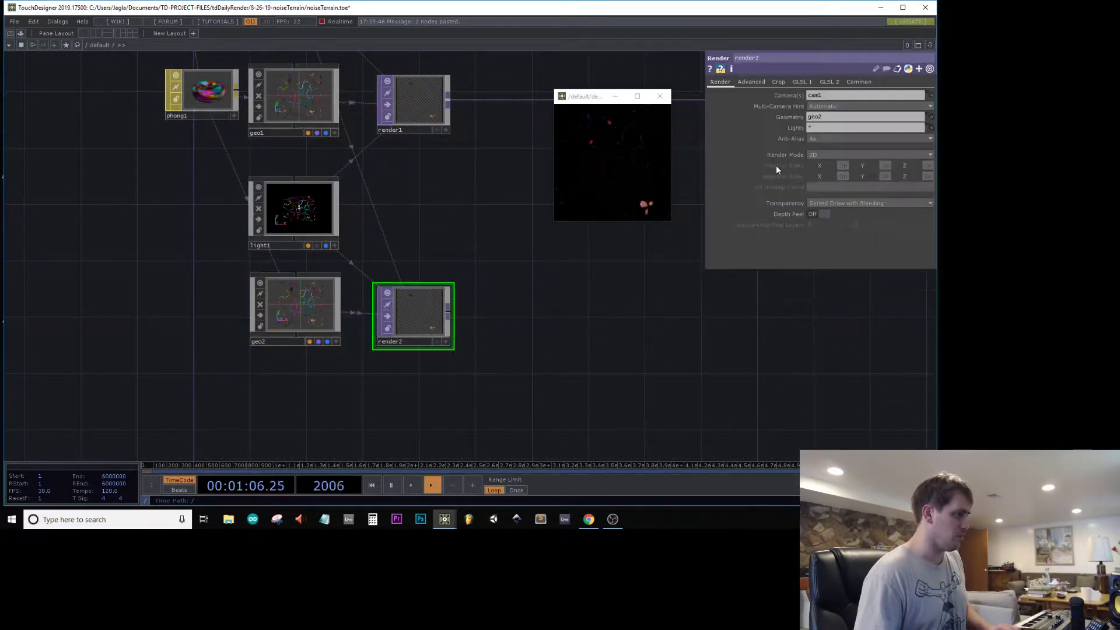
left_click_drag(420, 247, 499, 264)
double_click(332, 371)
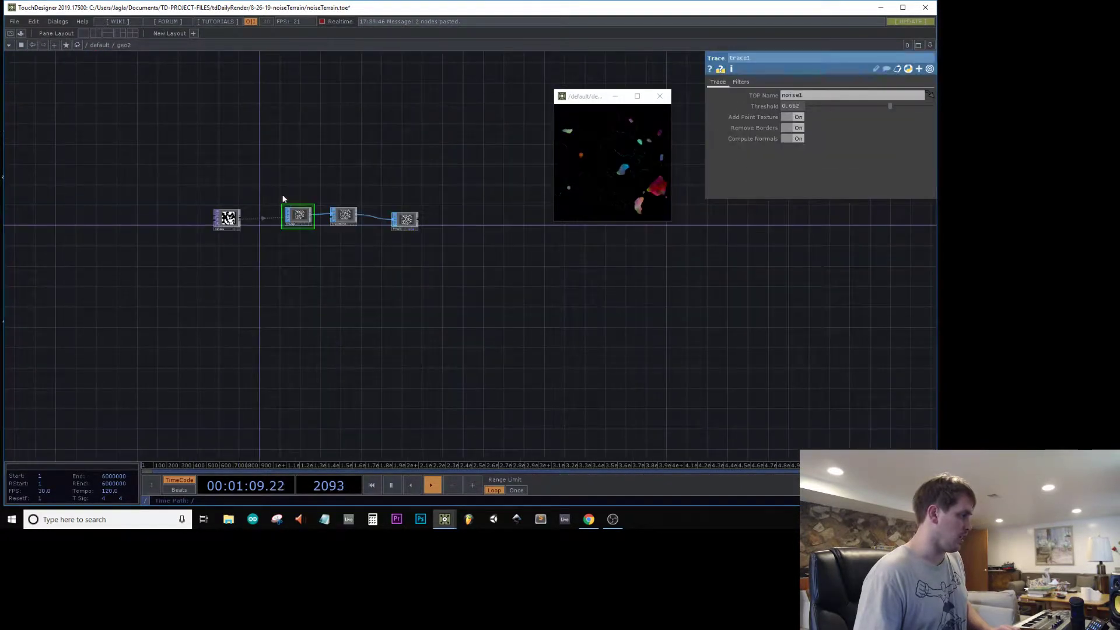
scroll(283, 199, "up", 5)
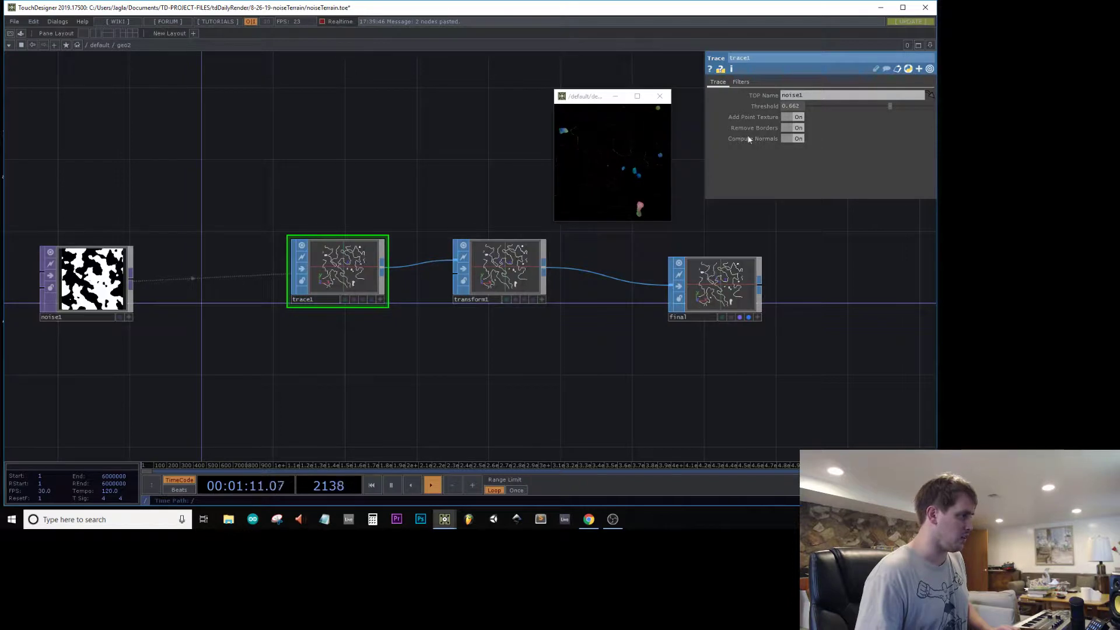
left_click(793, 128)
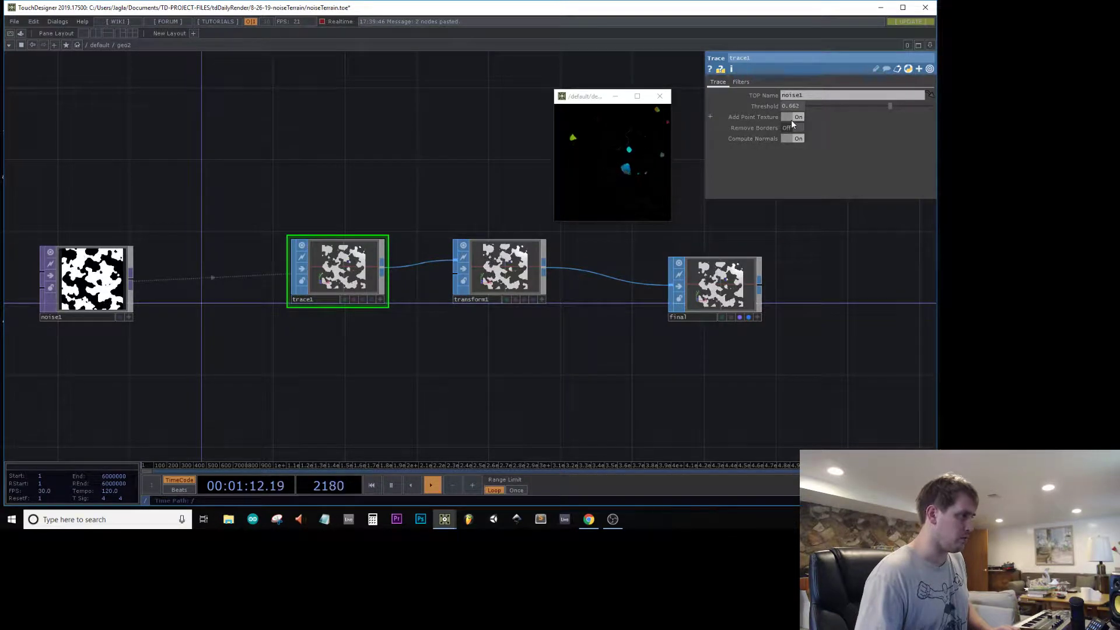
left_click(797, 135)
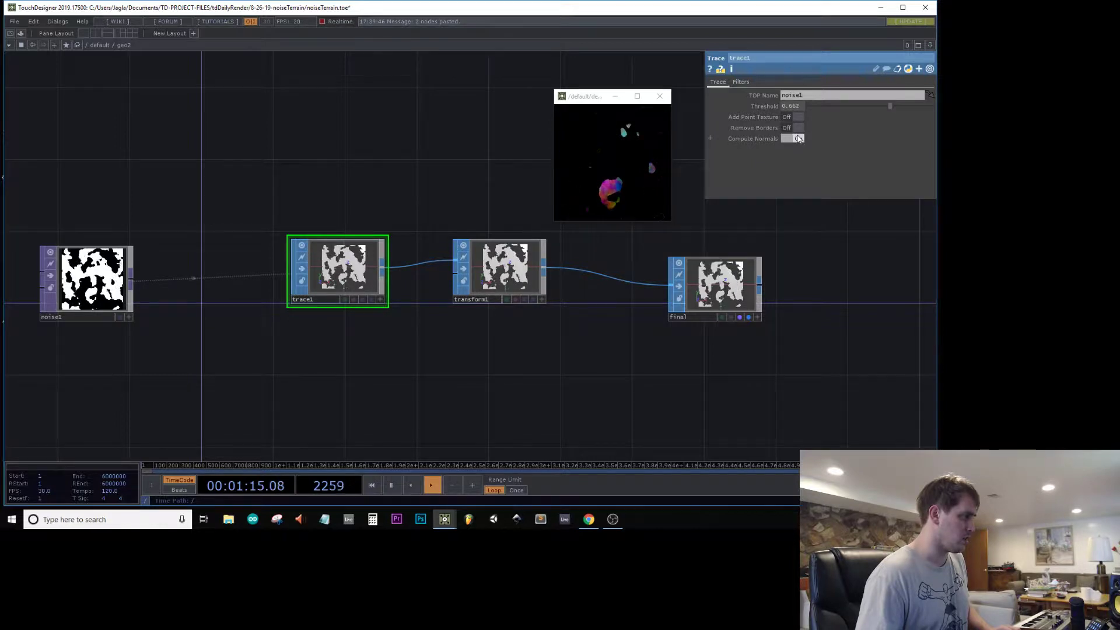
- Inside geo2, turn on Compute Normals and Add Point Texture for trace1, and set noise1's Seed to 2
left_click(796, 139)
left_click(797, 117)
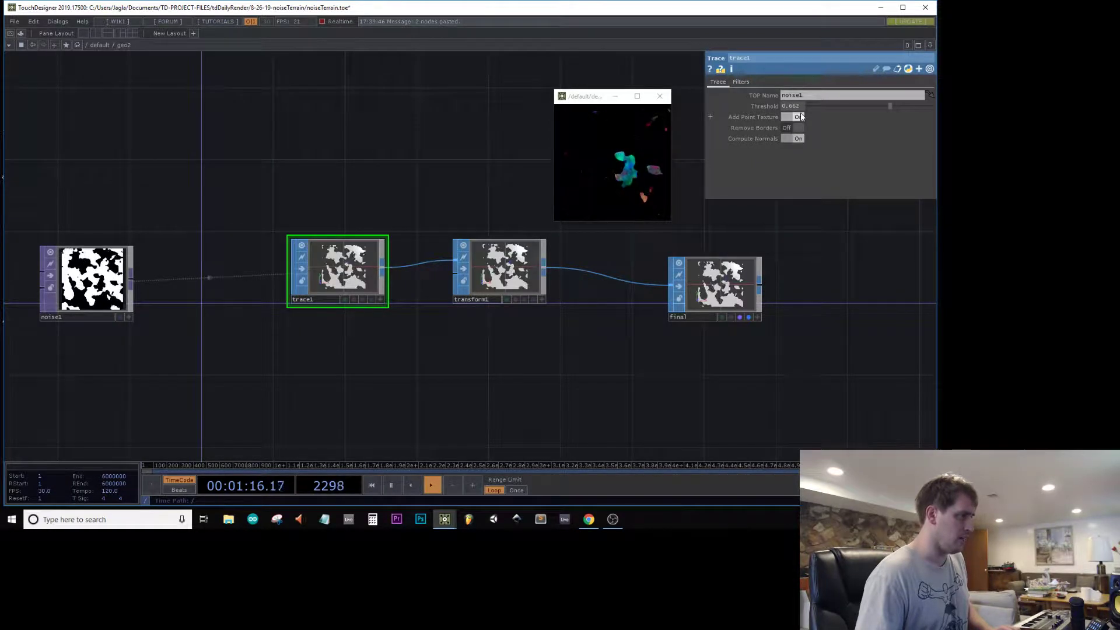
left_click(79, 280)
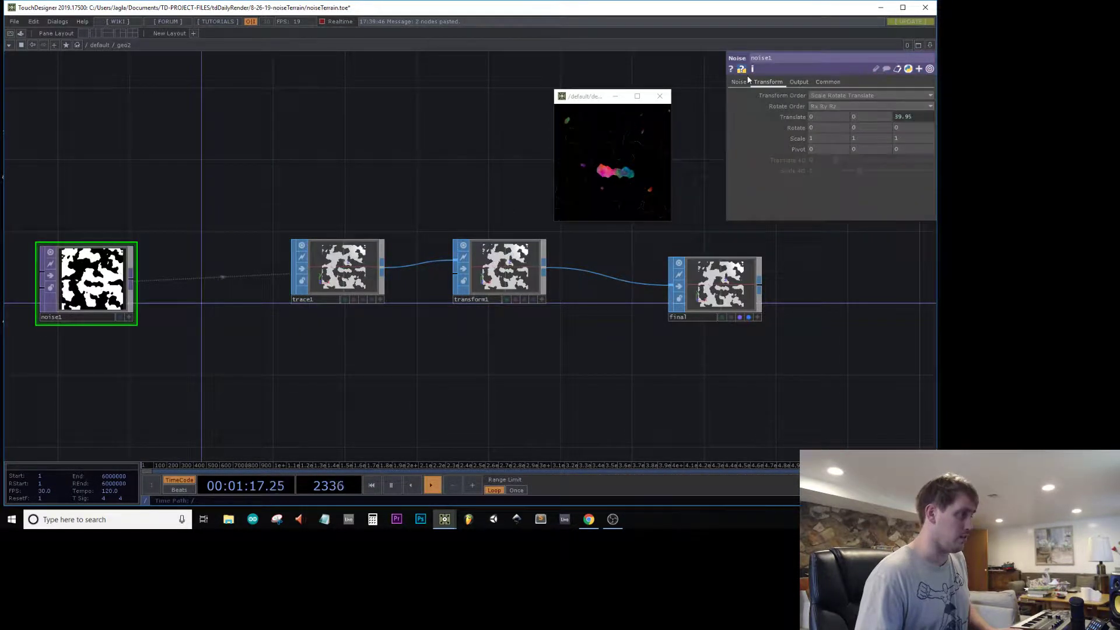
left_click(740, 81)
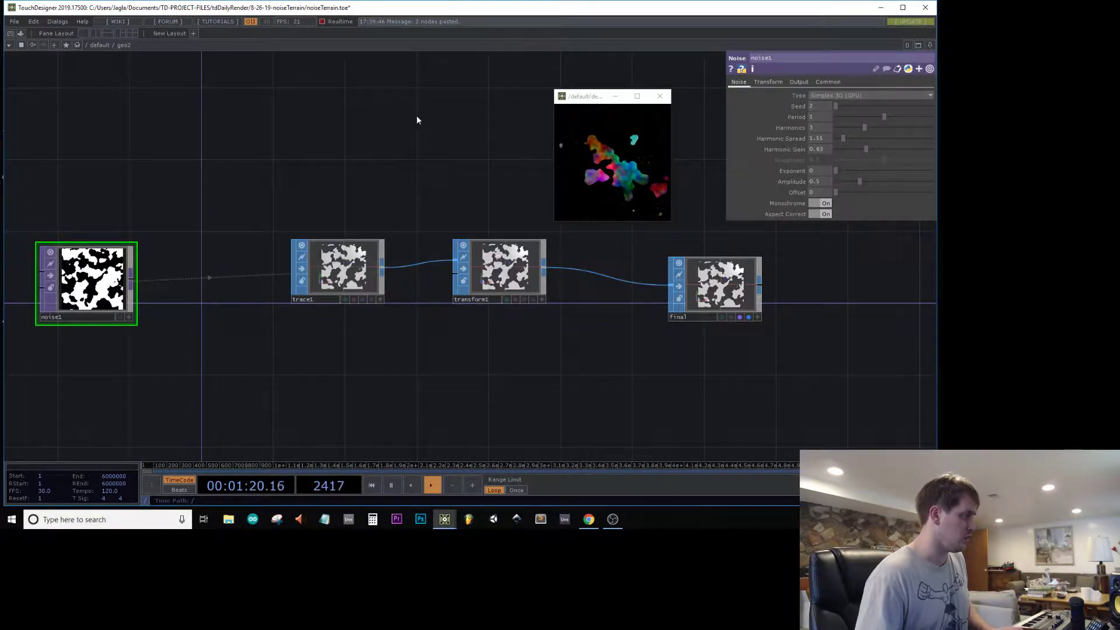
- Leave geo2 for the parent network and examine render2 and the connection running out of render1
scroll(295, 142, "down", 6)
left_click_drag(543, 366, 379, 420)
scroll(431, 397, "down", 6)
left_click_drag(500, 318, 398, 350)
scroll(396, 310, "up", 5)
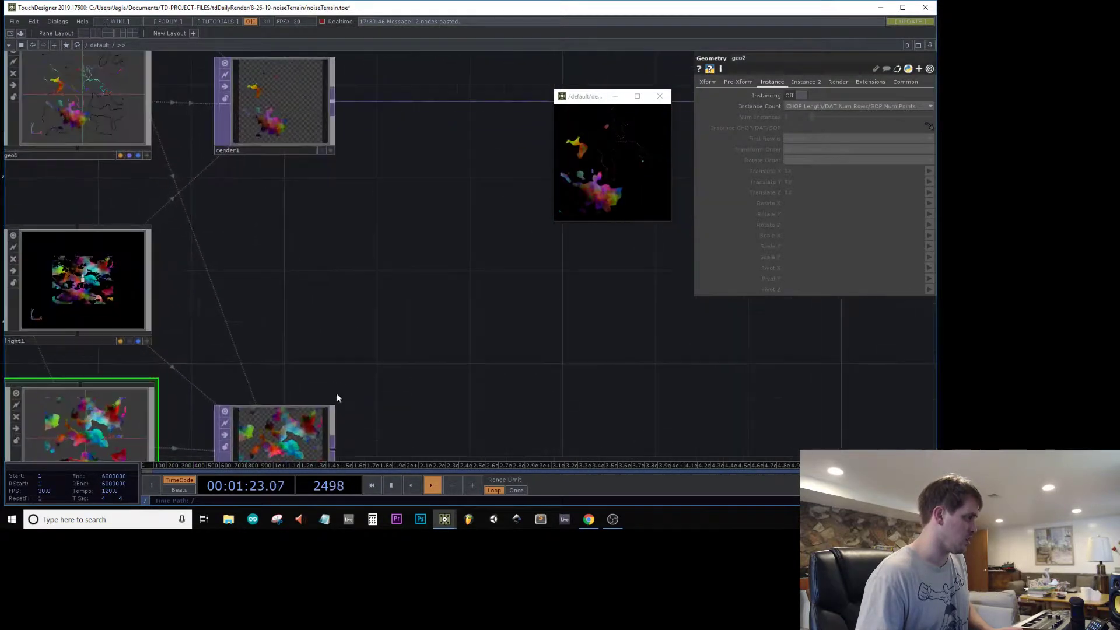
left_click(319, 421)
left_click_drag(427, 315, 396, 345)
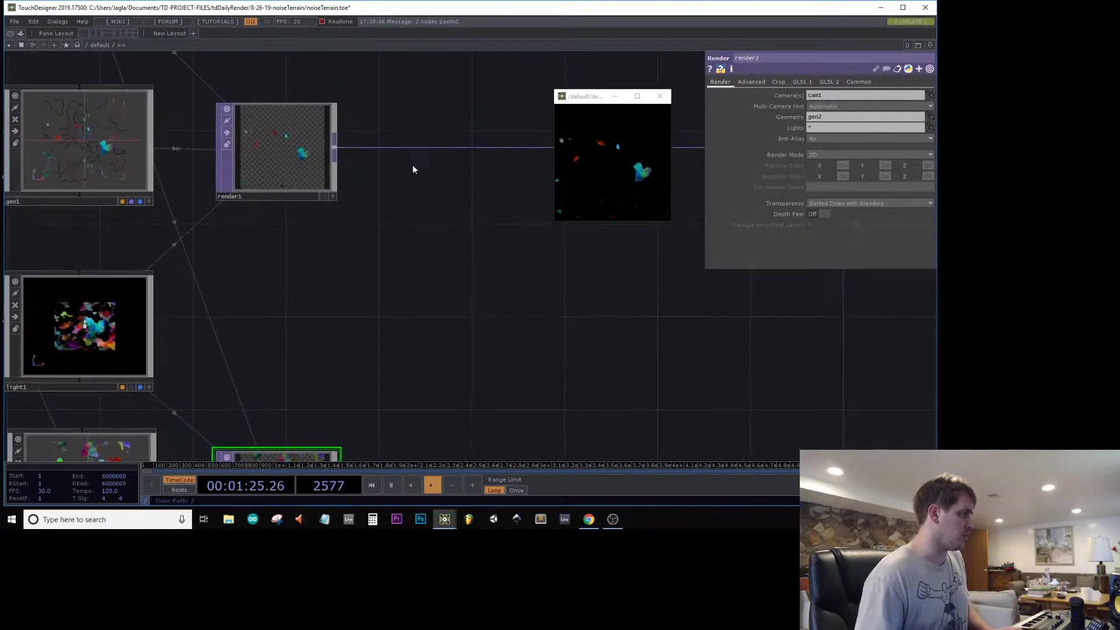
right_click(451, 150)
left_click(452, 149)
right_click(456, 147)
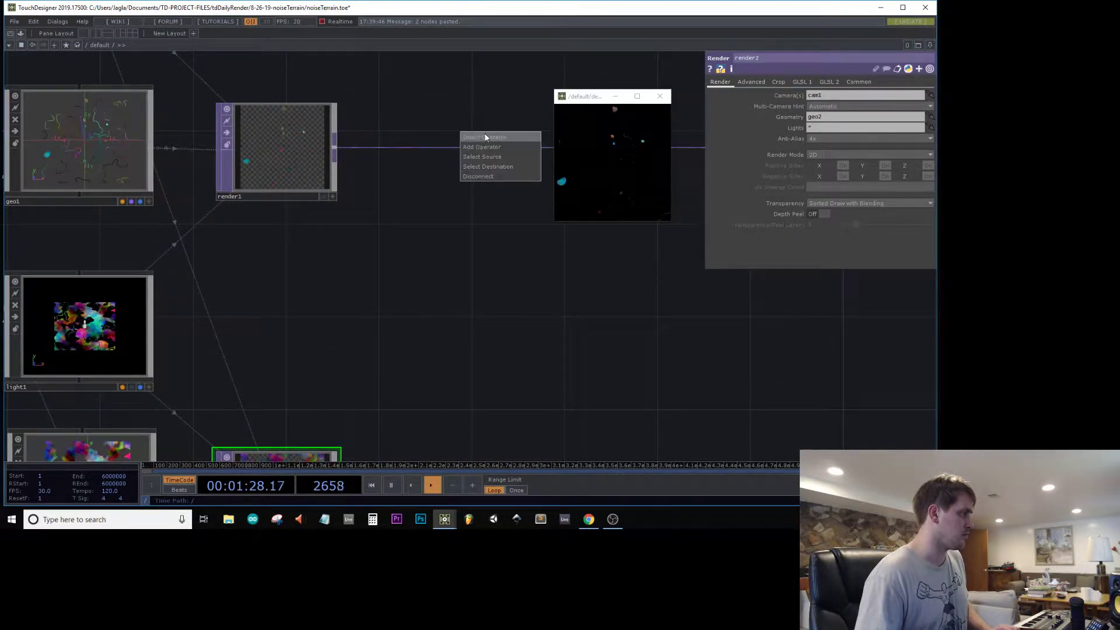
left_click(481, 139)
key("Escape")
left_click(383, 260)
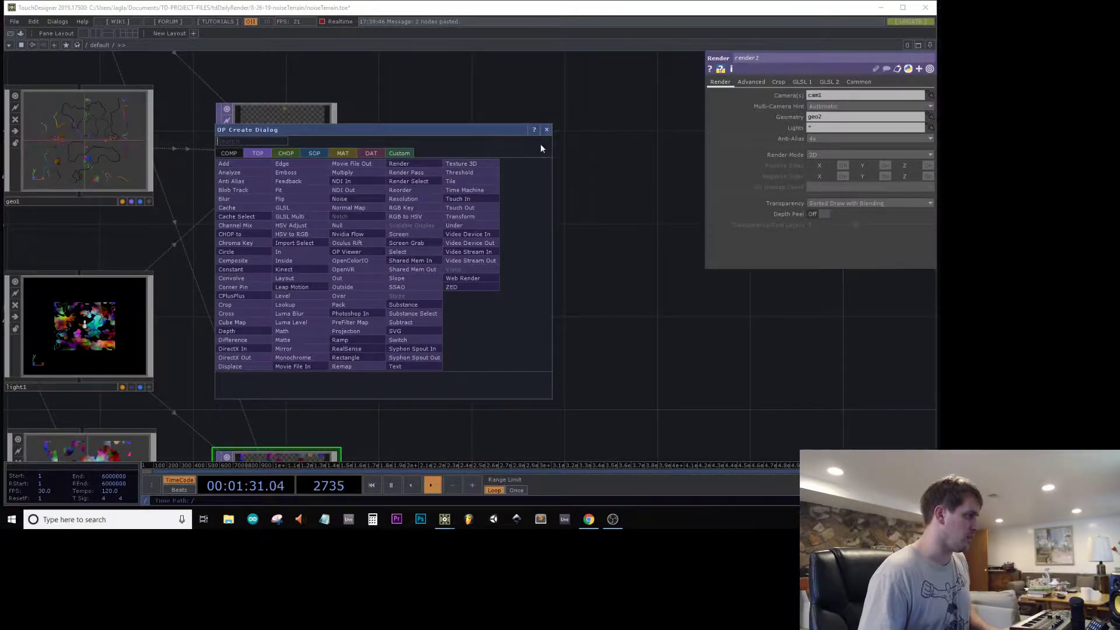
key("Escape")
left_click_drag(558, 142, 295, 227)
scroll(442, 252, "down", 5)
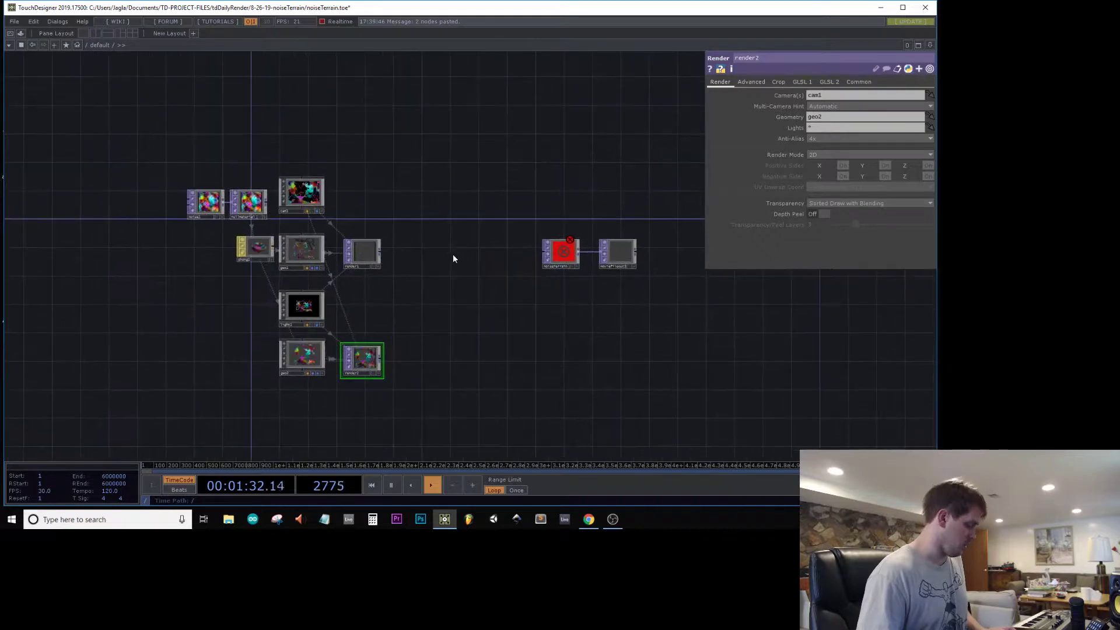
key("ctrl+z")
- Go back inside geo2 and check trace1's operator information, including its cook time and point count
scroll(399, 266, "up", 4)
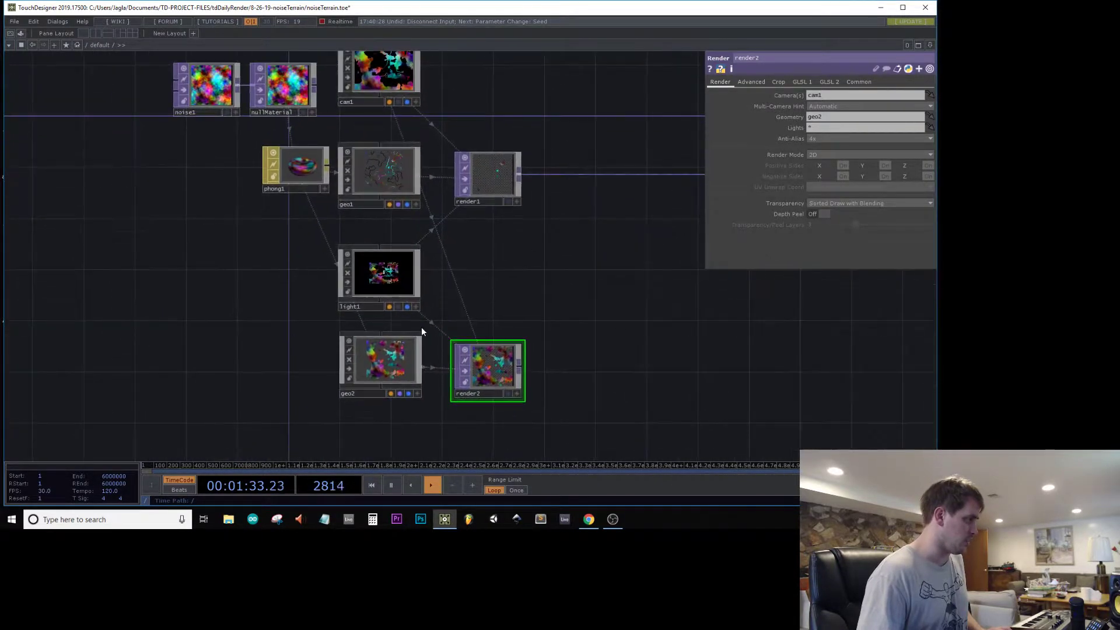
scroll(421, 331, "up", 5)
middle_click(301, 260)
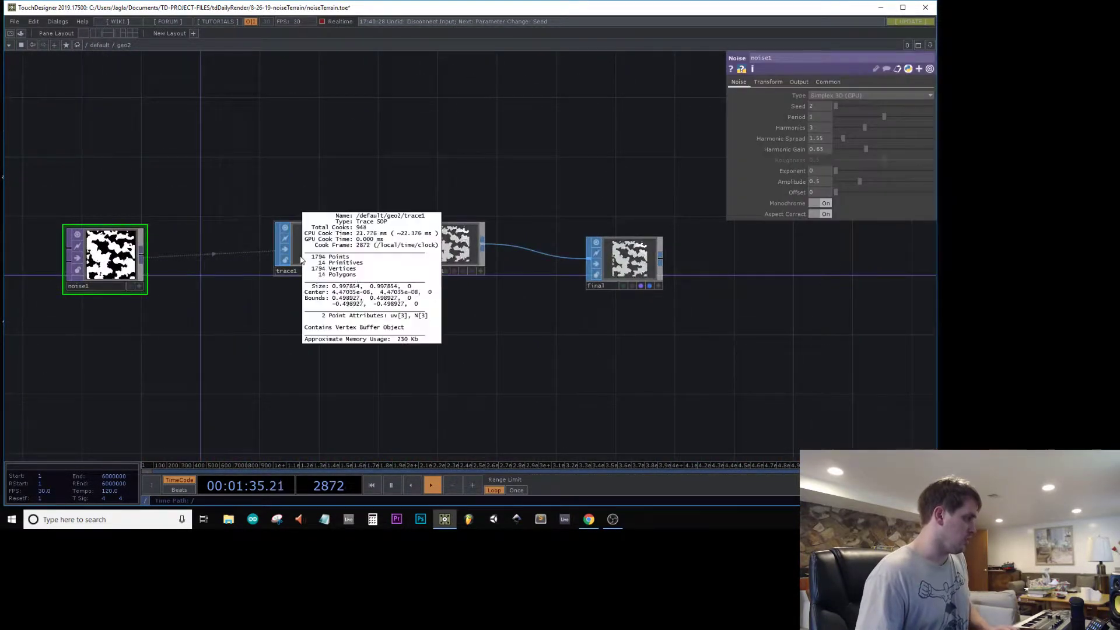
middle_click(297, 260)
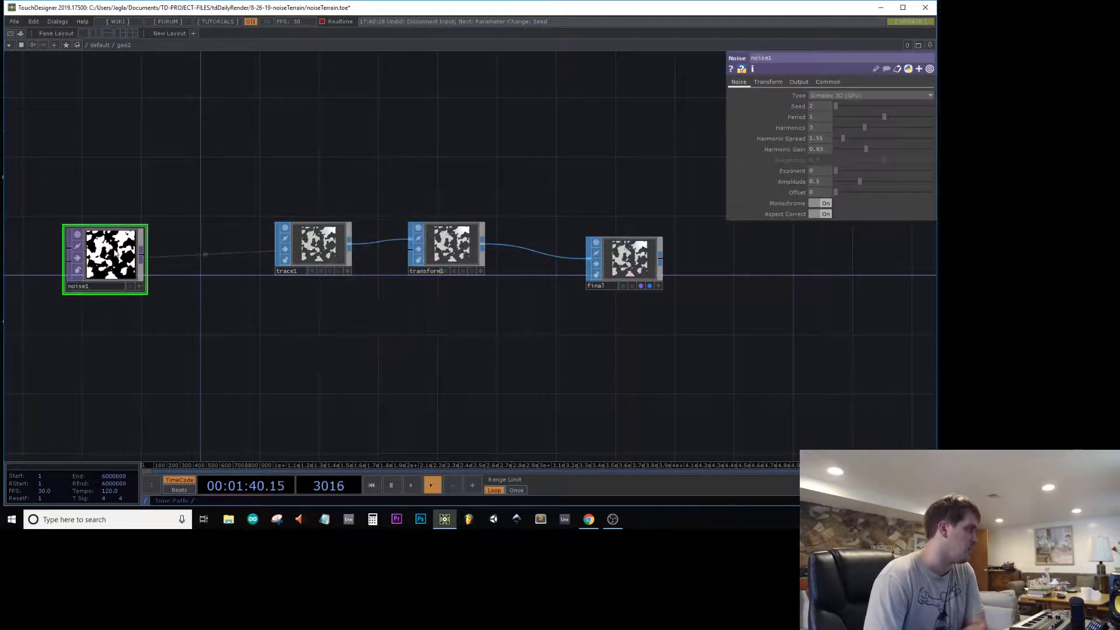
- Set geo2's noise1 Amplitude to about 0.29 and Harmonic Spread to 0, and recheck trace1's operator information
scroll(116, 253, "up", 5)
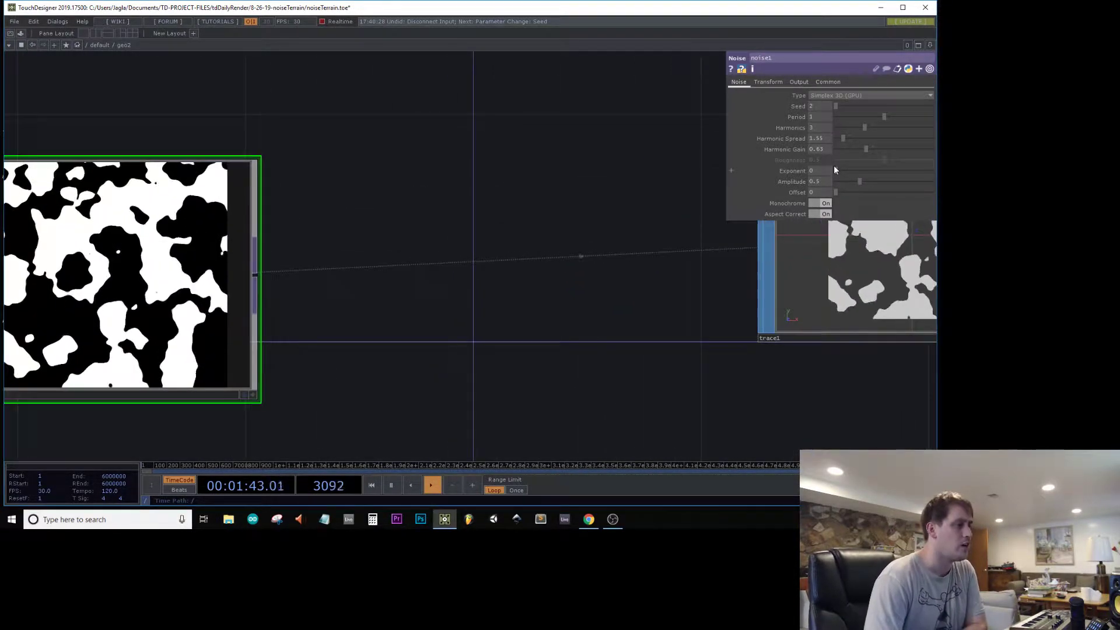
left_click_drag(854, 183, 729, 203)
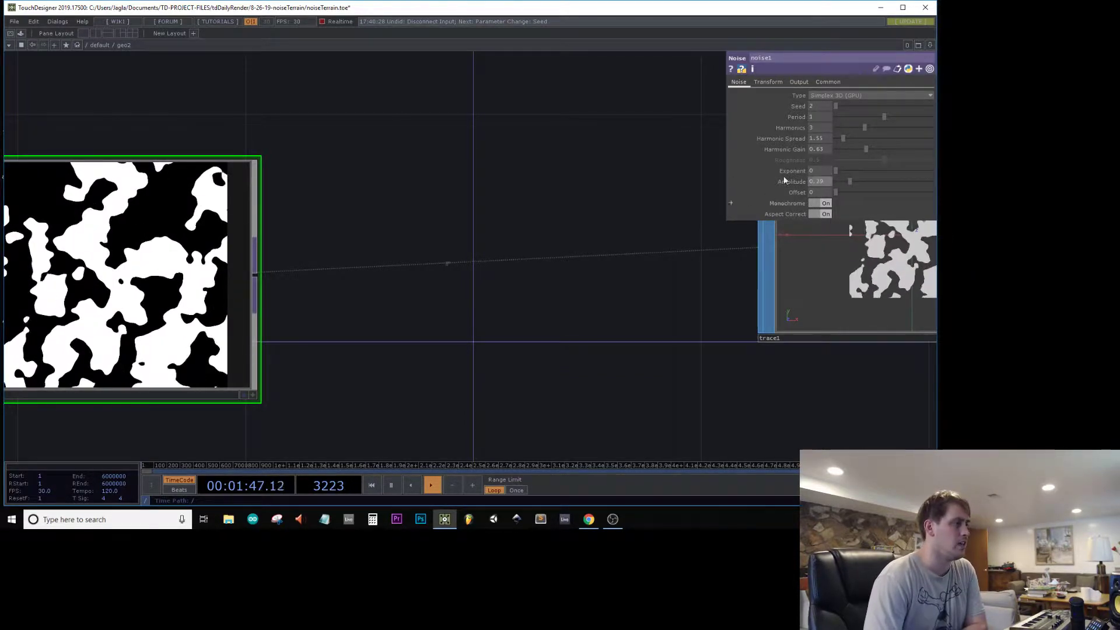
left_click_drag(858, 142, 776, 144)
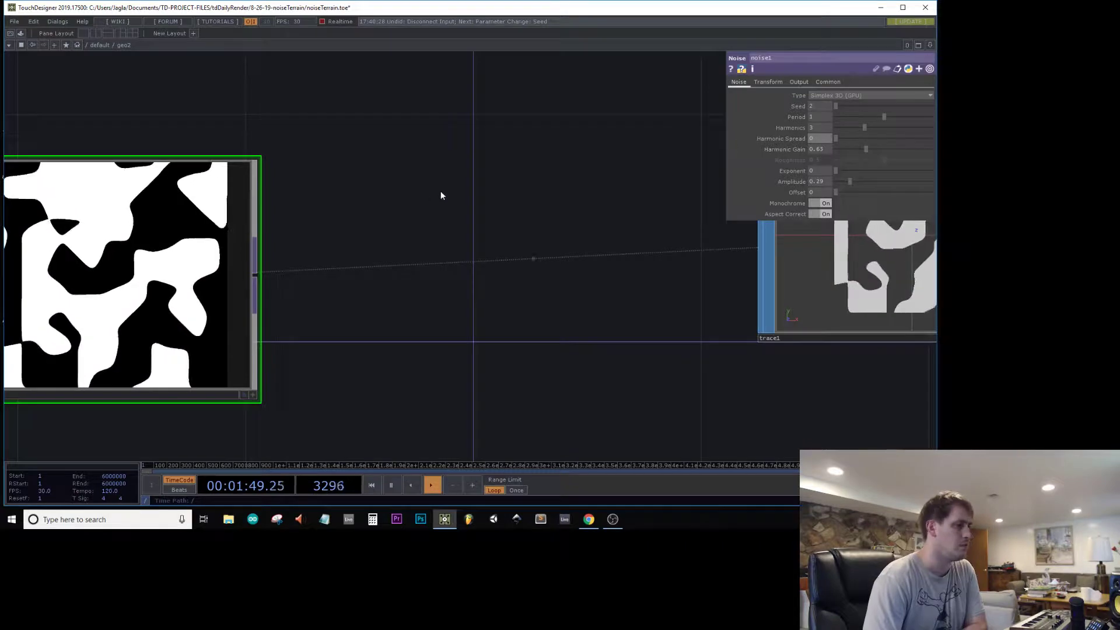
scroll(388, 205, "down", 2)
scroll(388, 205, "down", 3)
middle_click(488, 213)
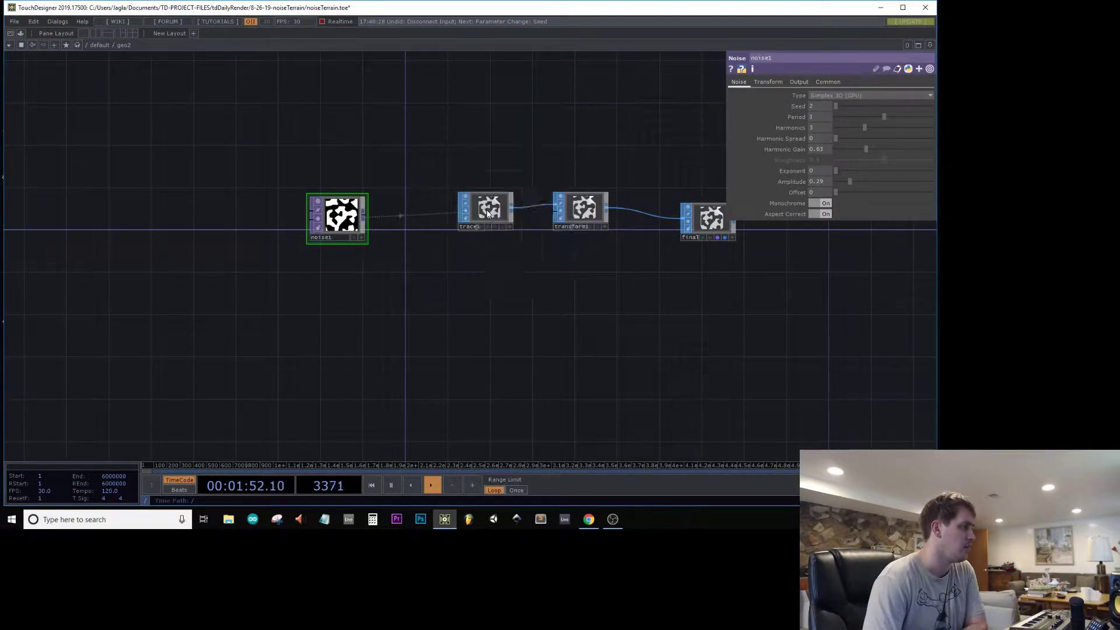
middle_click(488, 214)
- Examine noise1's noise settings inside geo1, including Harmonic Spread and Amplitude, and return to the parent network
scroll(485, 211, "down", 6)
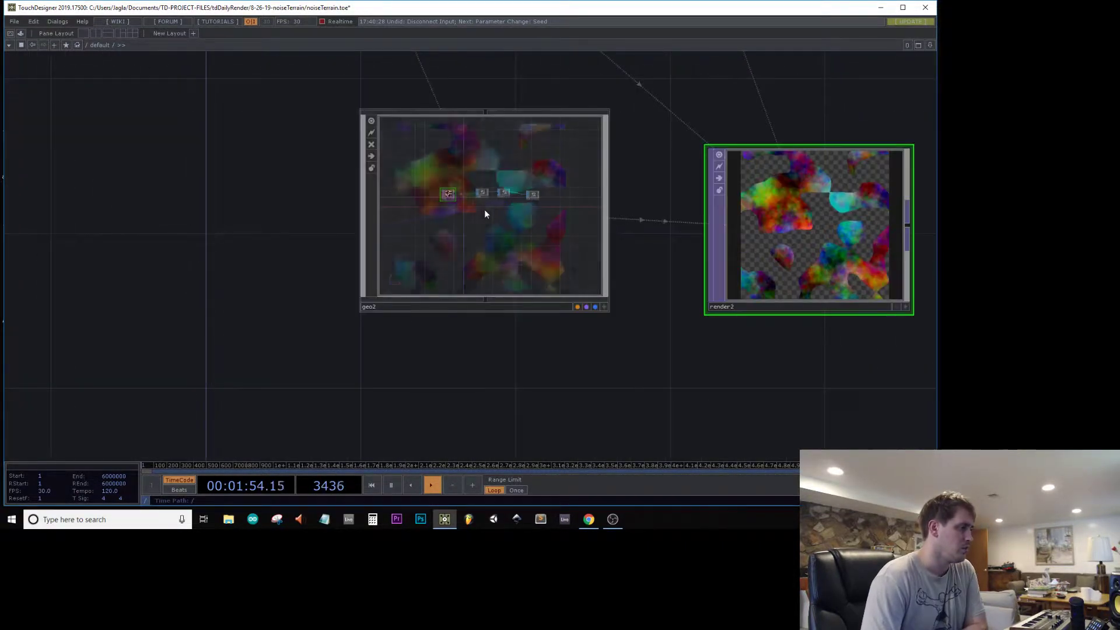
scroll(455, 246, "up", 4)
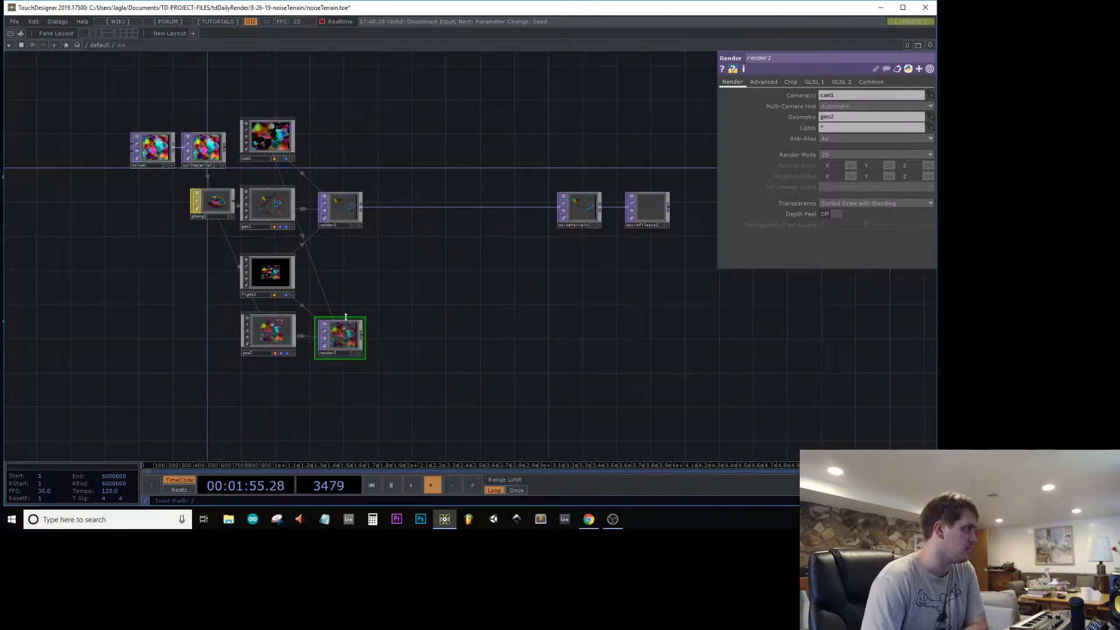
scroll(262, 196, "up", 6)
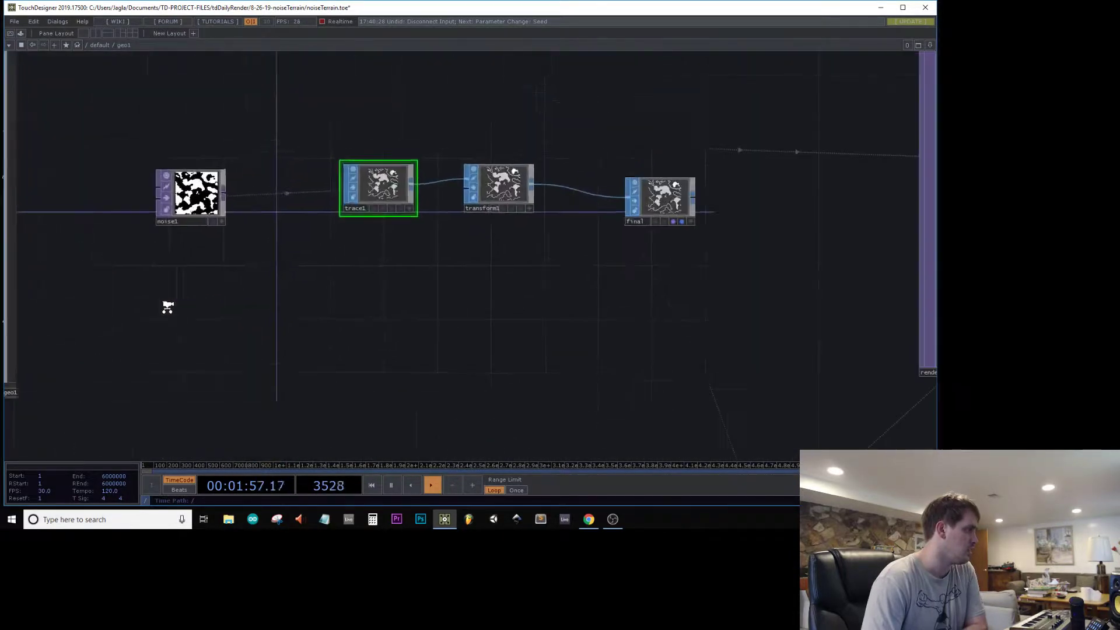
left_click(110, 252)
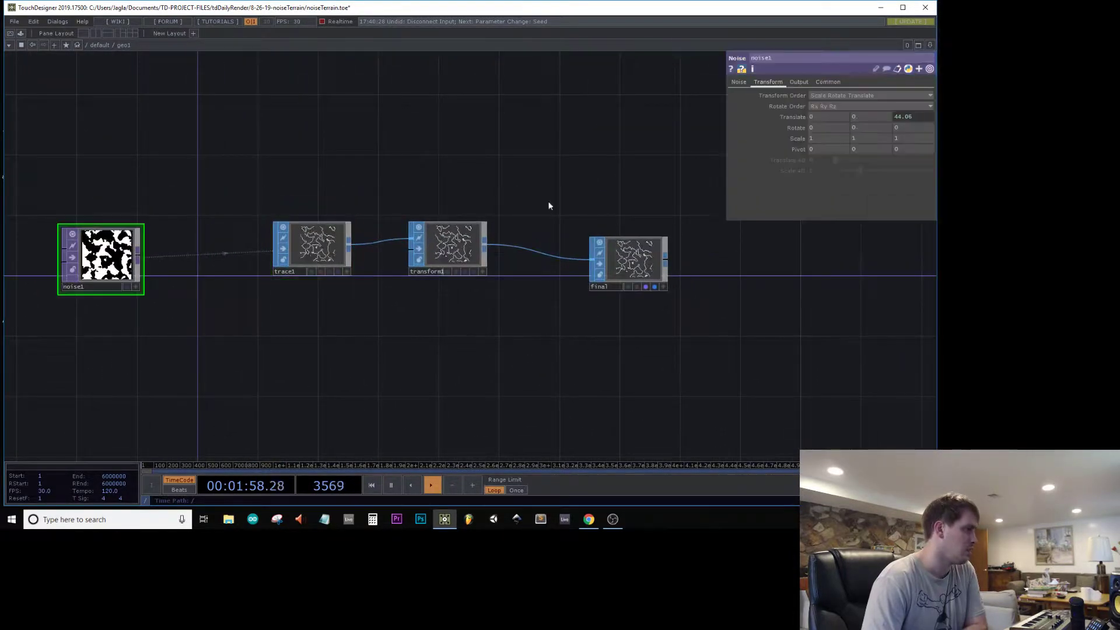
left_click(739, 82)
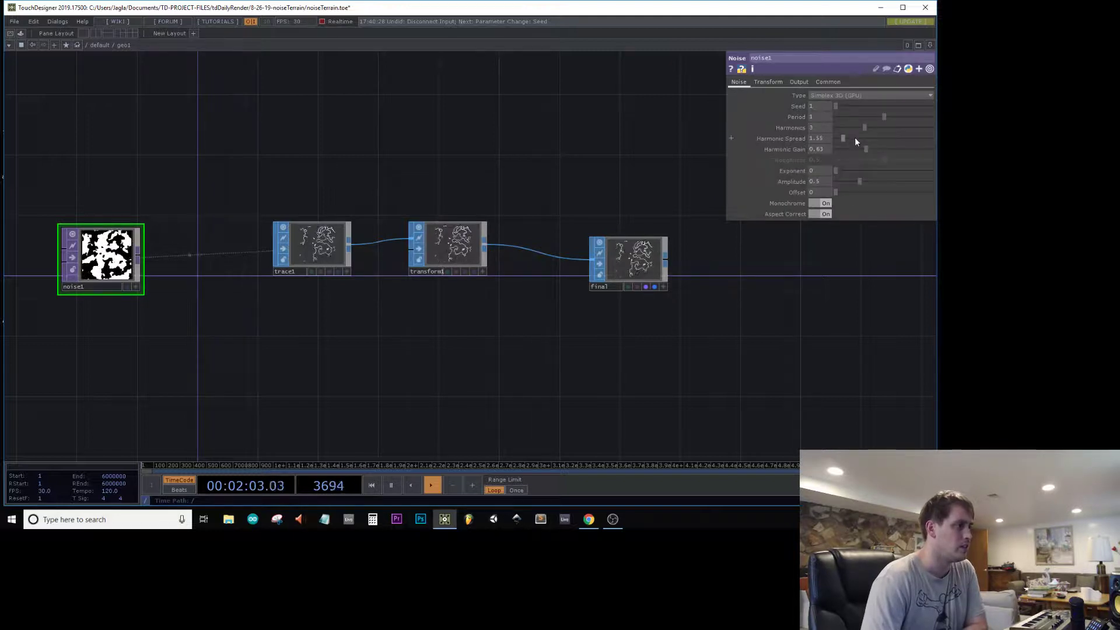
scroll(250, 117, "down", 6)
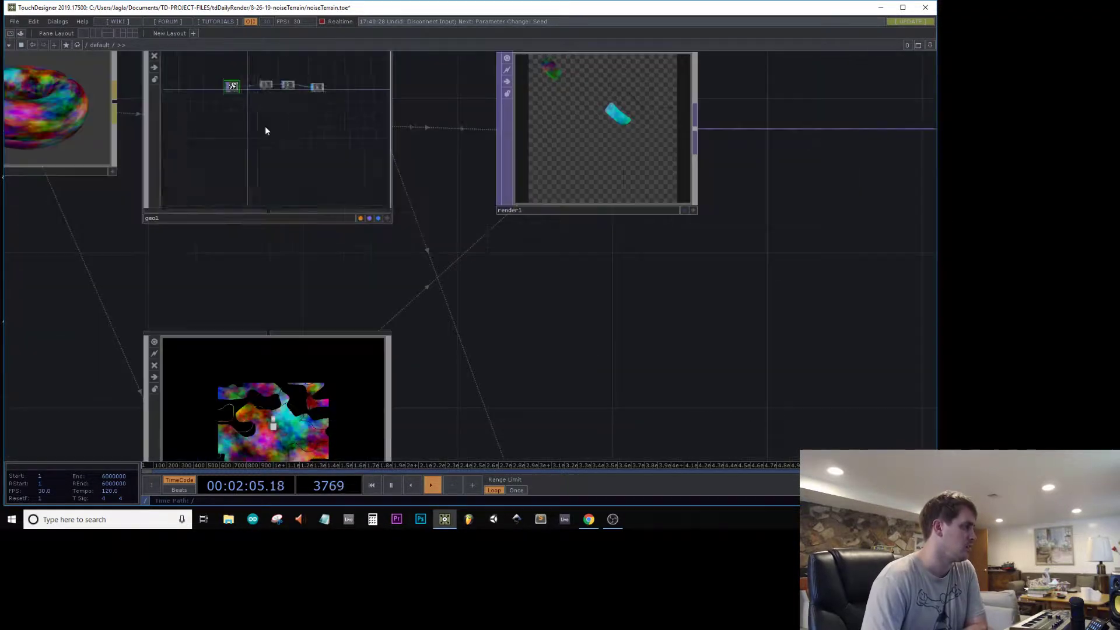
scroll(252, 211, "down", 4)
left_click_drag(595, 239, 549, 279)
scroll(463, 277, "down", 3)
scroll(464, 277, "up", 1)
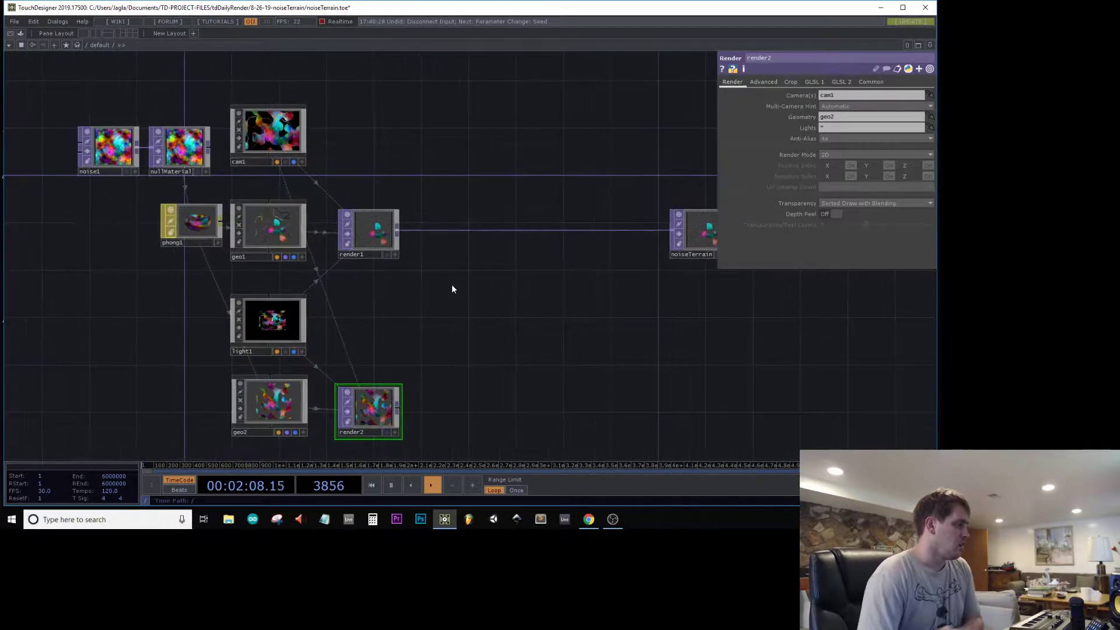
- Add a Constant TOP to the parent network directly below render1
key("Tab")
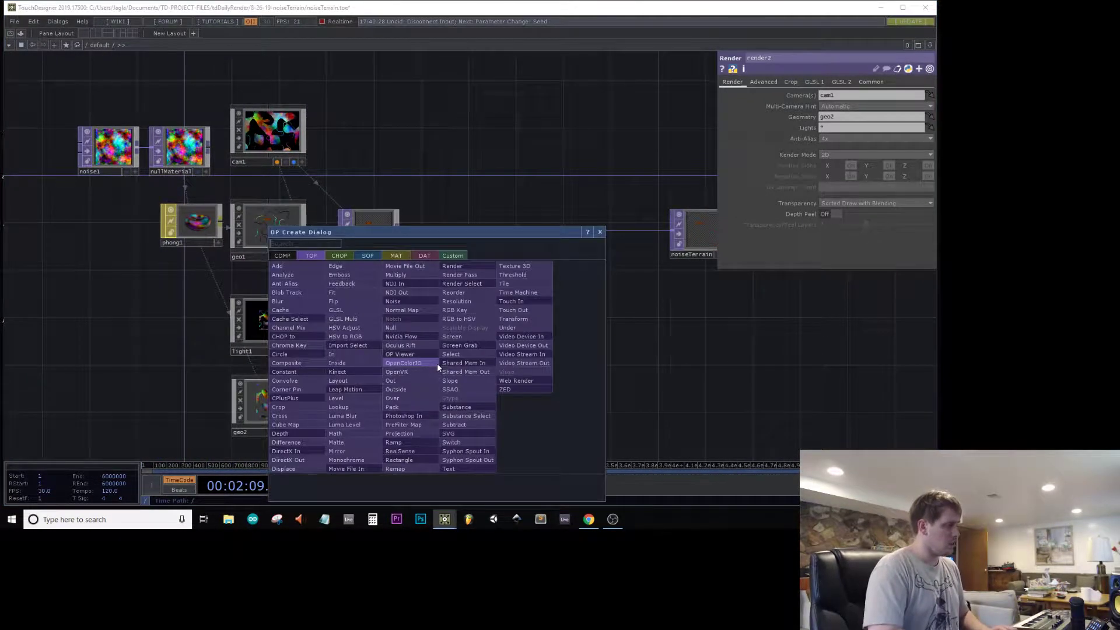
type("const")
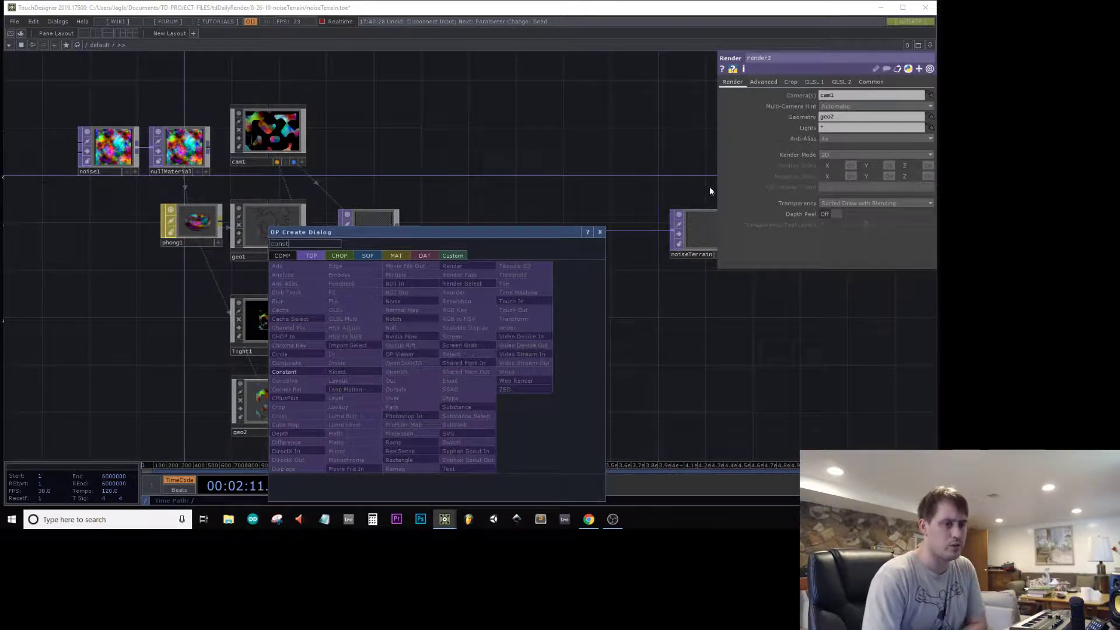
left_click(295, 372)
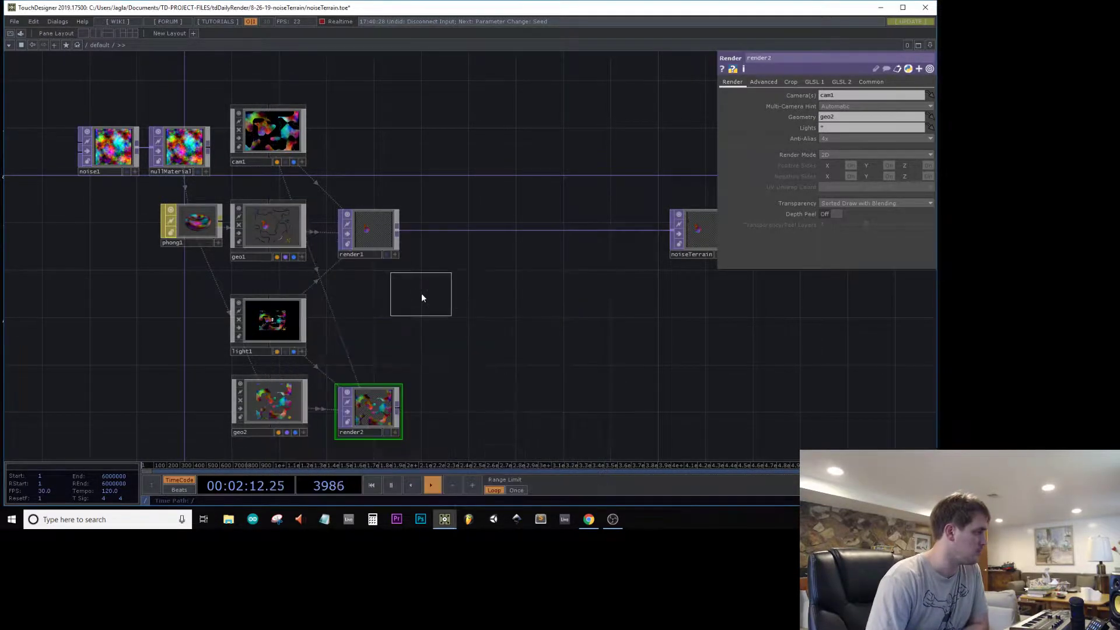
left_click(368, 292)
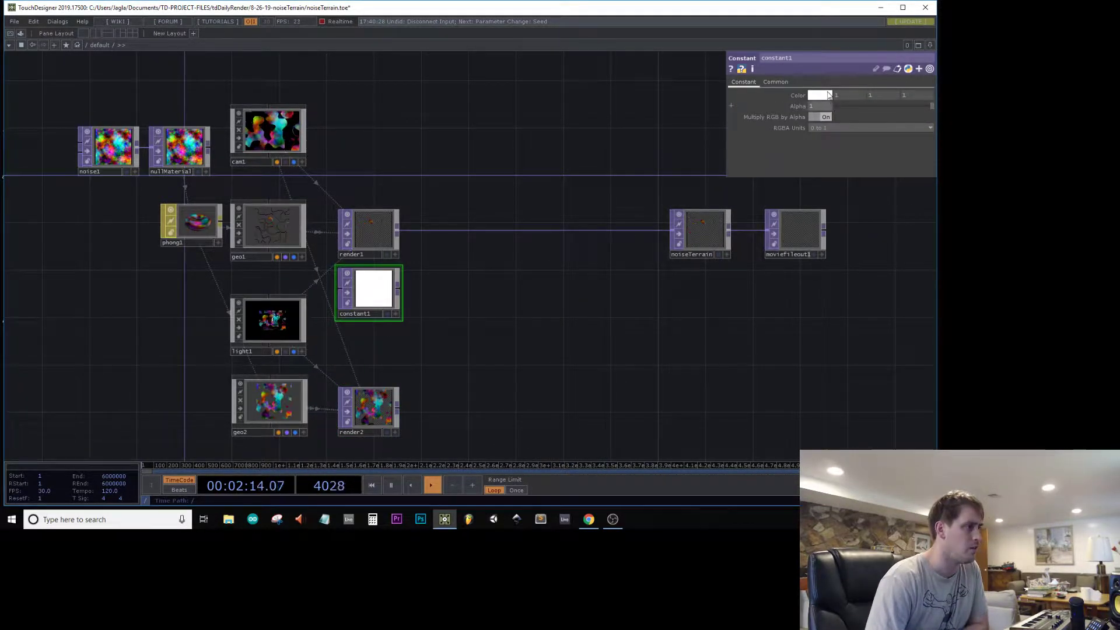
- Set constant1's colour to orange with Green about 0.449 and Blue about 0.173, and its resolution to 1080 by 1080
left_click(819, 95)
left_click(818, 152)
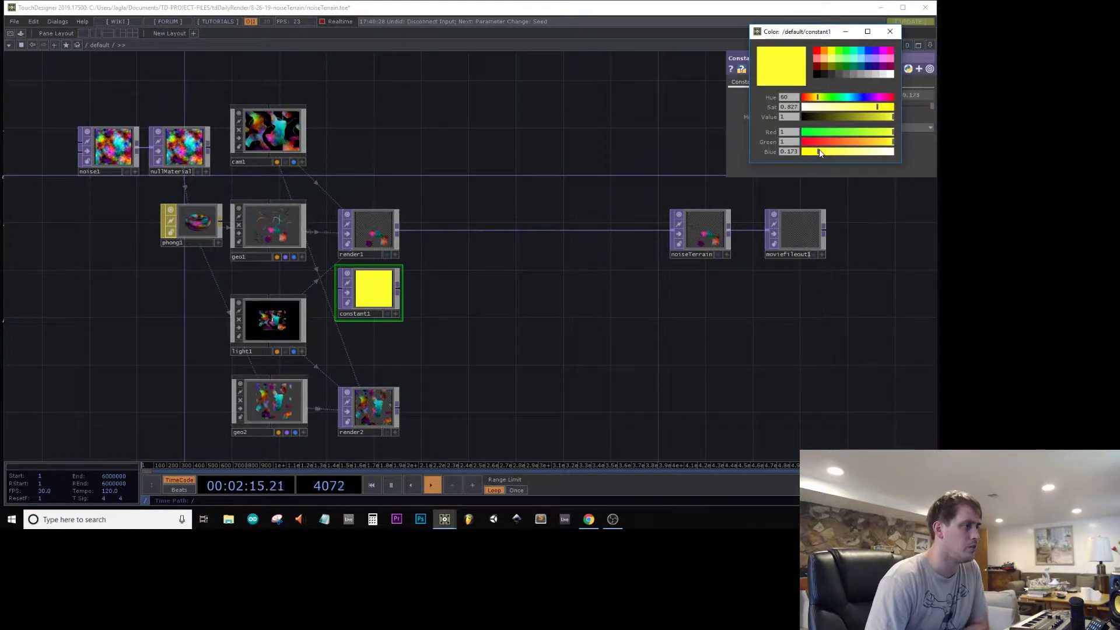
left_click(843, 142)
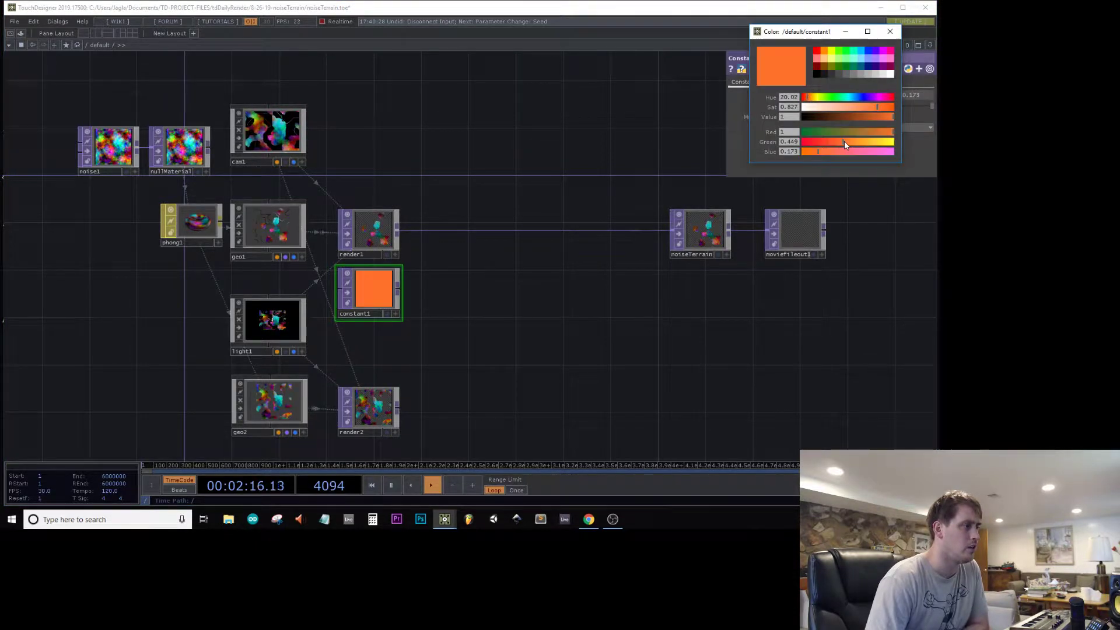
left_click(898, 34)
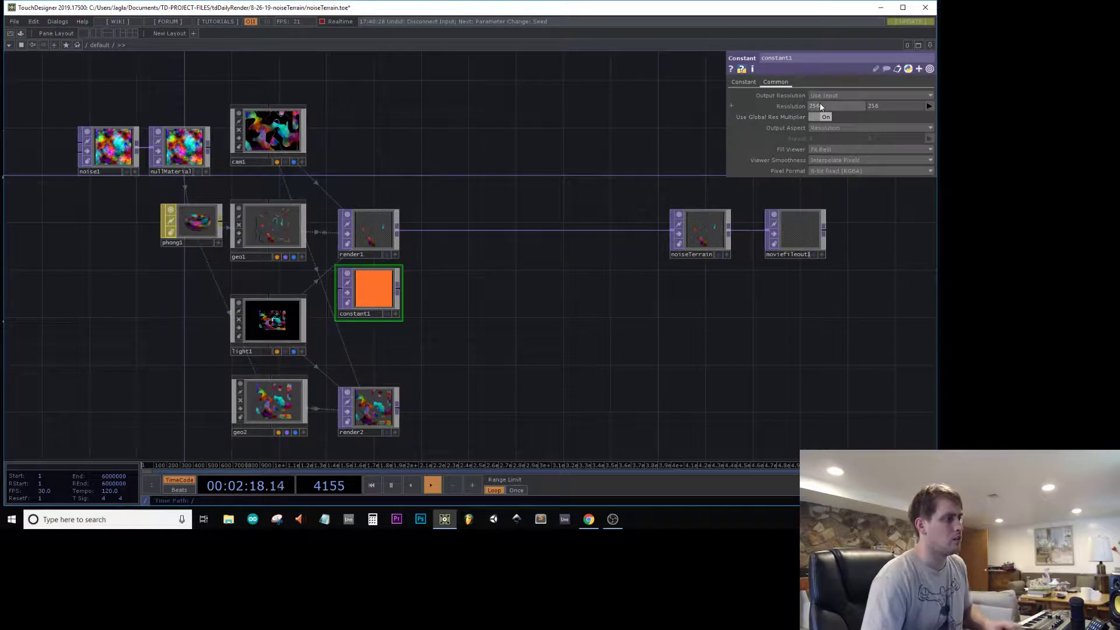
type("1080")
key("Tab")
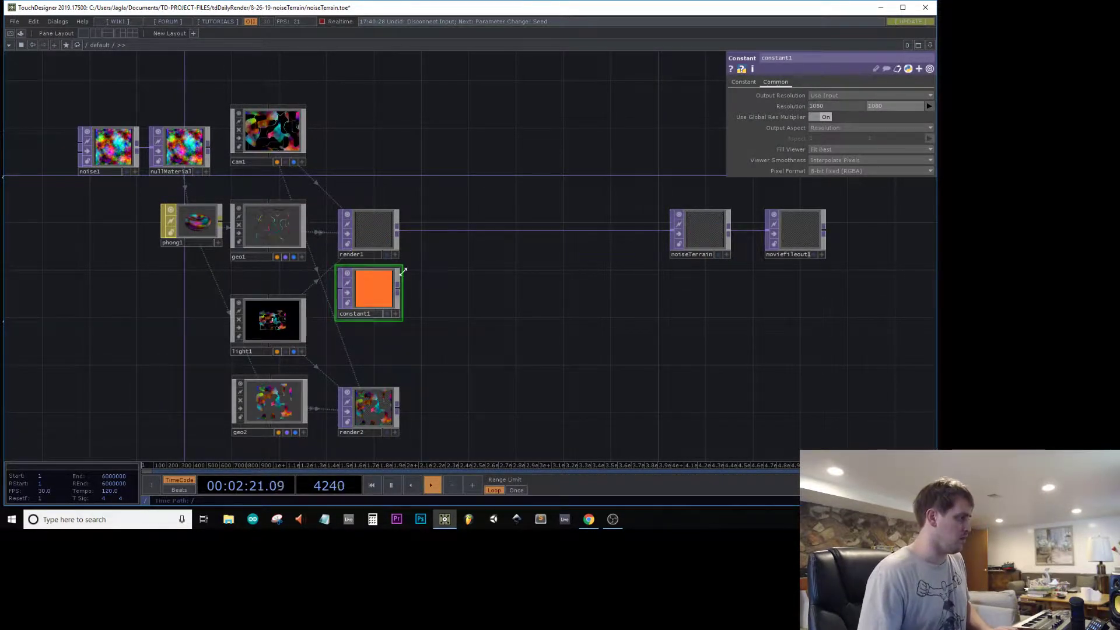
- Add an HSV Adjust TOP fed by constant1's output and place it beside constant1
right_click(397, 292)
type("hs")
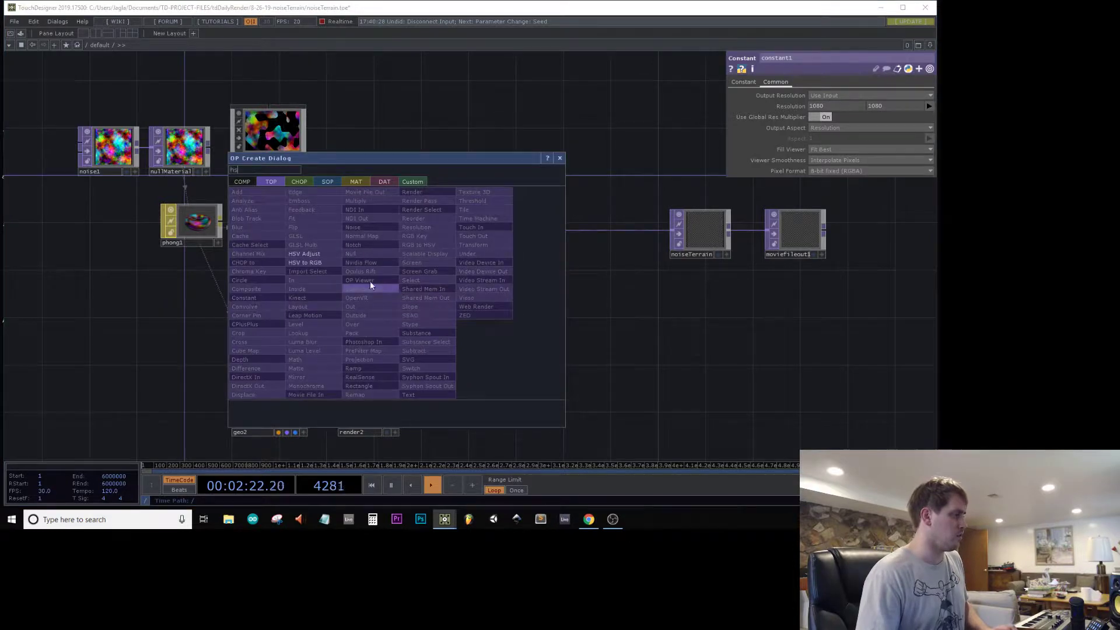
left_click(322, 260)
left_click(439, 293)
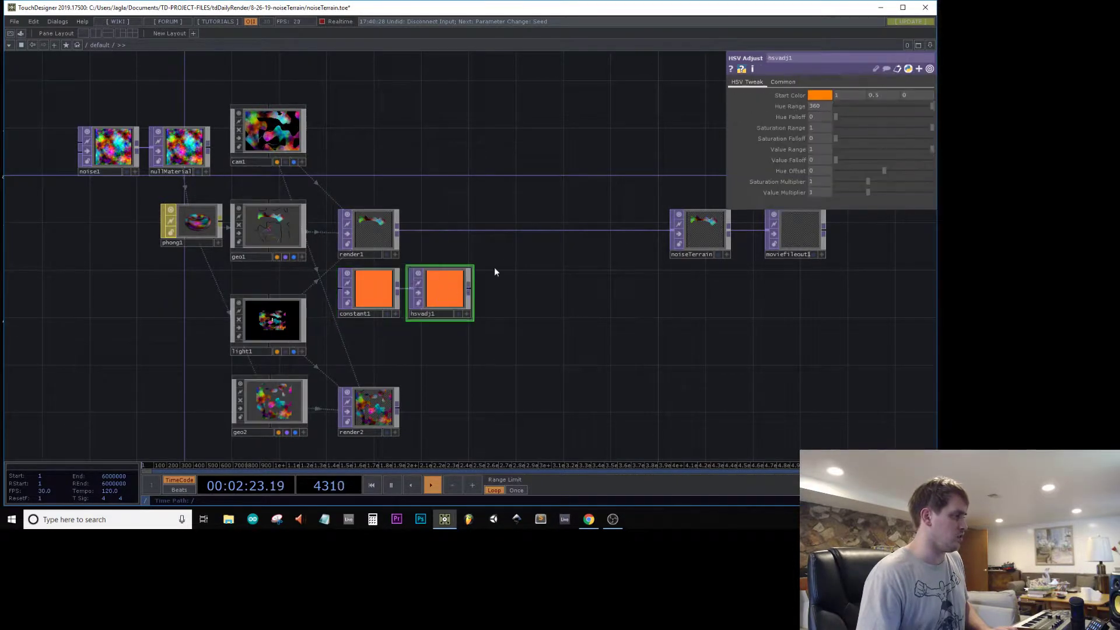
- Insert an Over TOP on the connection between render1 and noiseTerrain
right_click(525, 235)
left_click(550, 219)
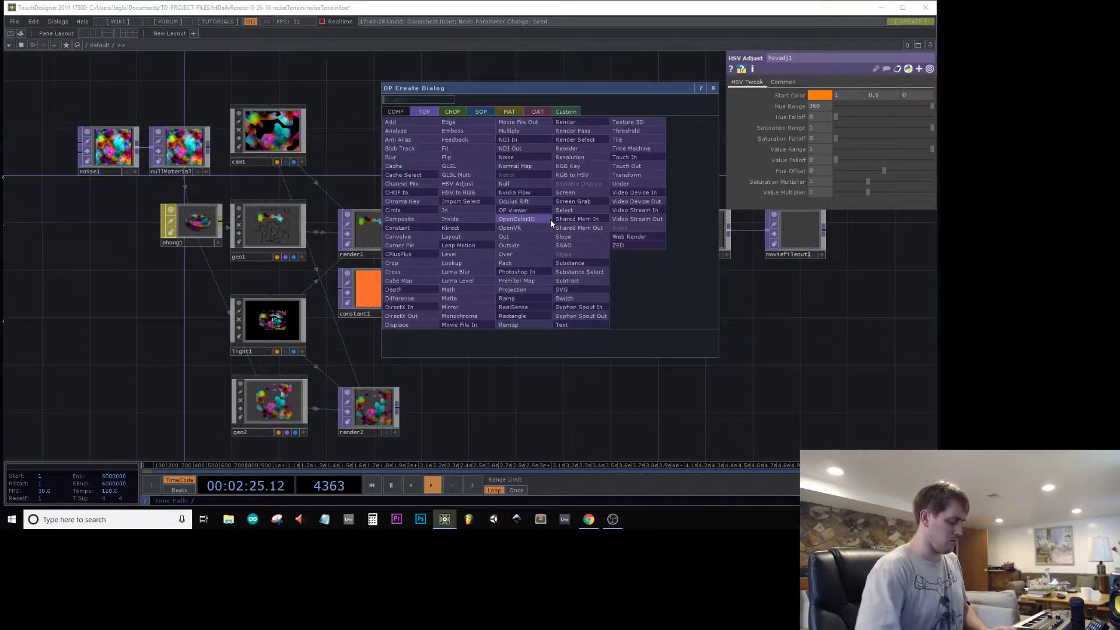
type("over")
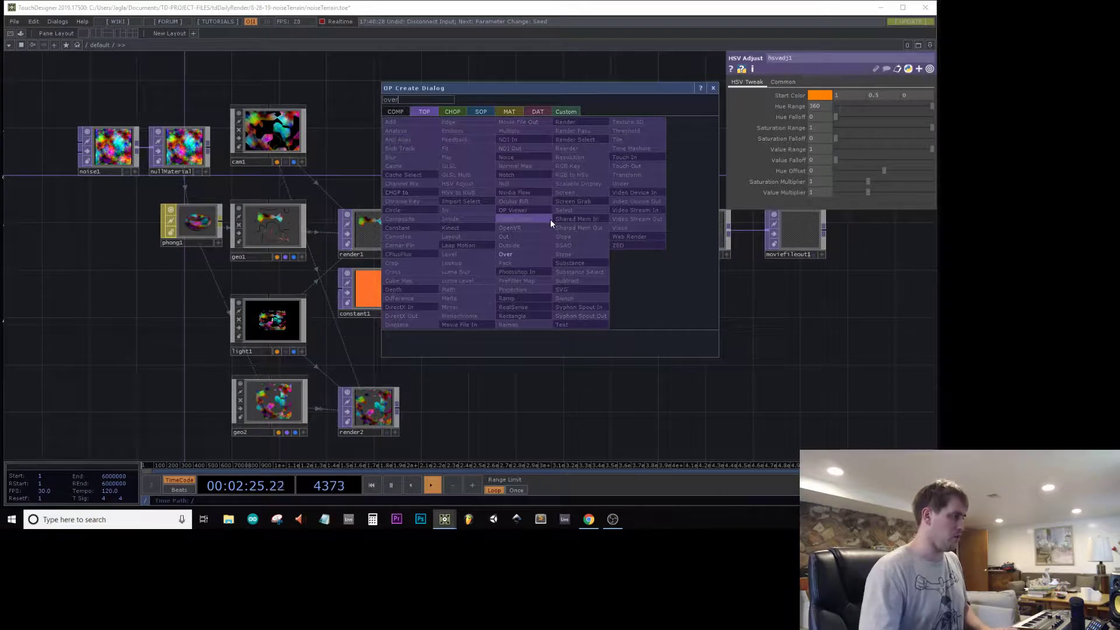
left_click(530, 255)
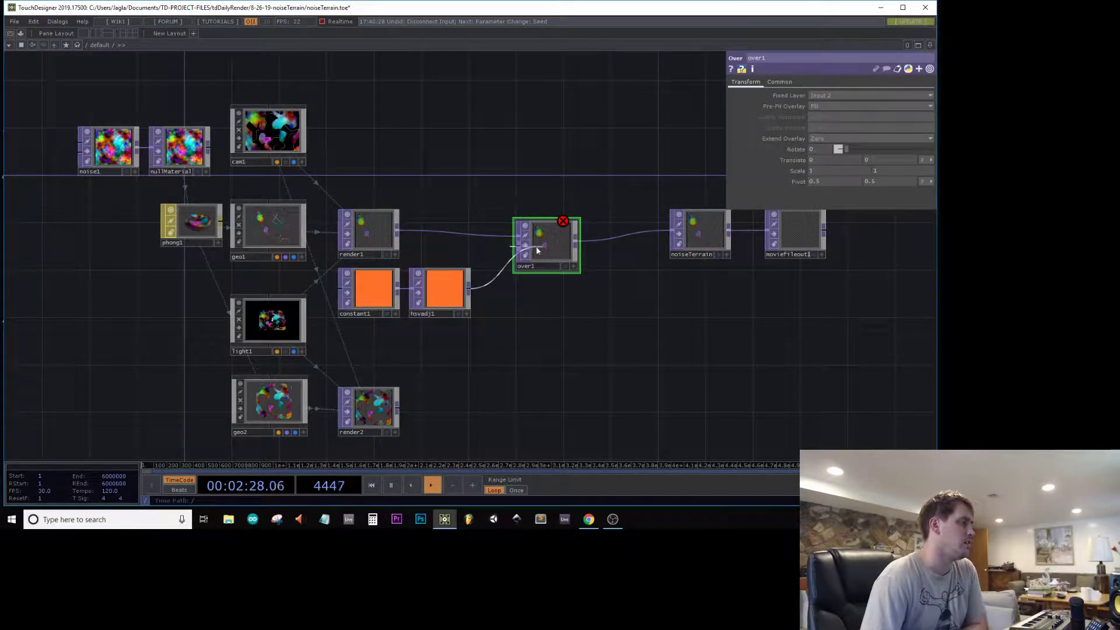
- Connect hsvadj1 to over1's second input, align over1 with render1, and view noiseTerrain in a floating window
left_click_drag(539, 254, 527, 244)
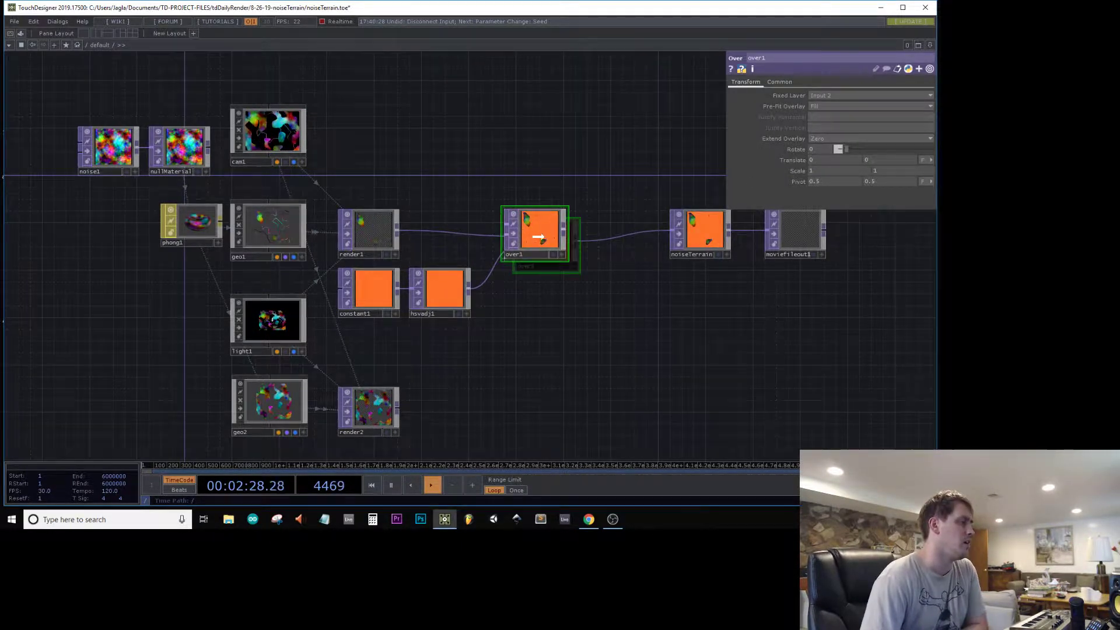
right_click(709, 227)
left_click(726, 223)
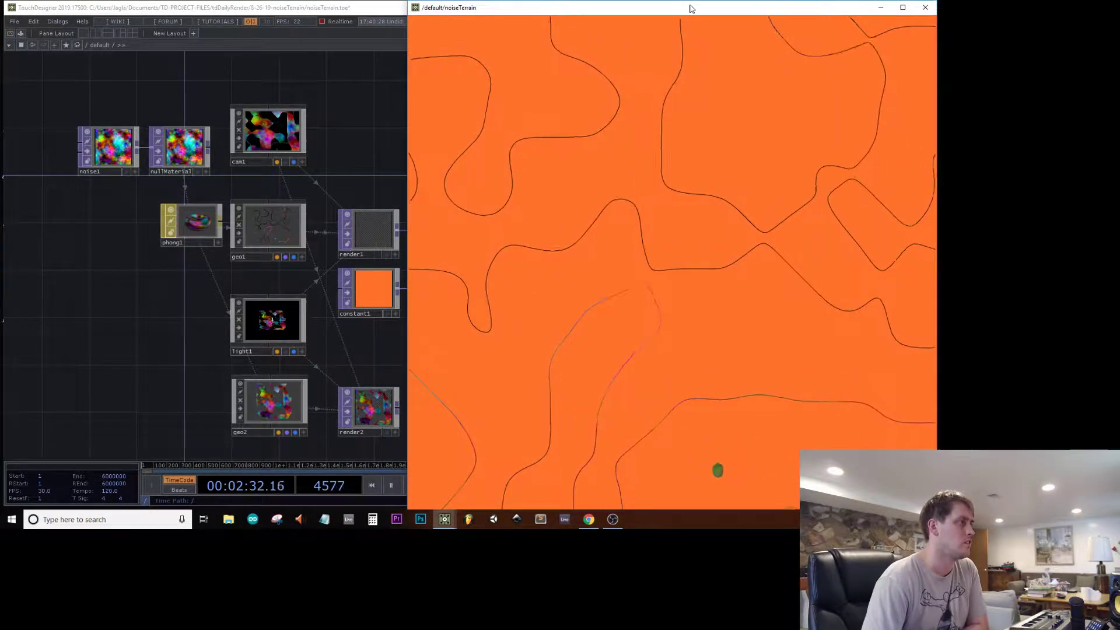
left_click_drag(690, 9, 704, 138)
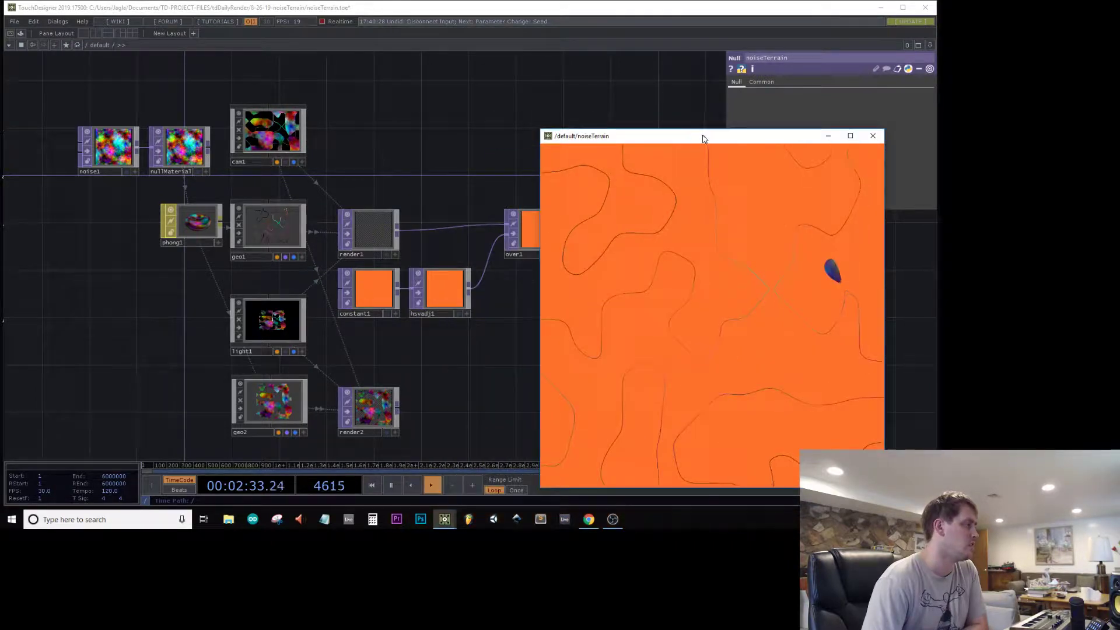
- Check the cook times of geo1 and geo2, and those of noise1 and trace1 inside geo1
middle_click(289, 223)
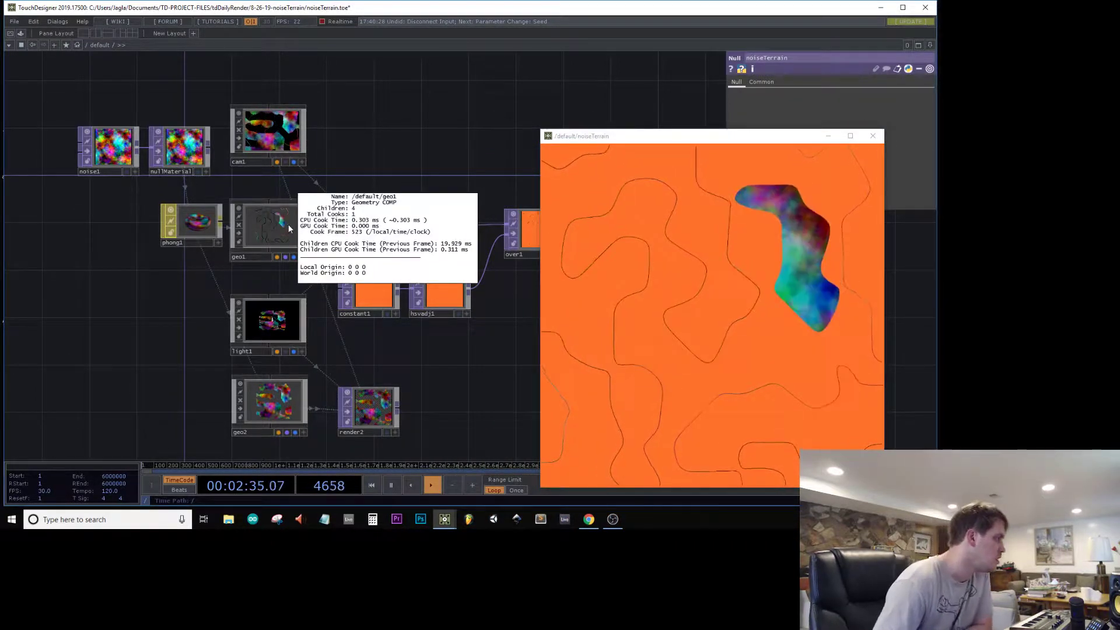
middle_click(275, 417)
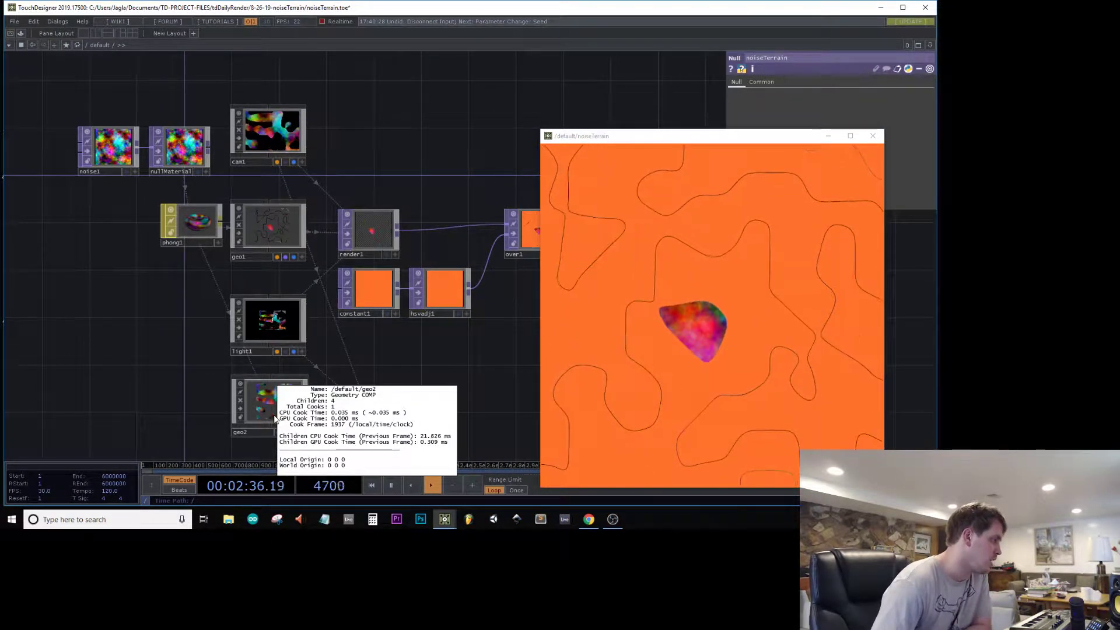
middle_click(274, 416)
left_click(275, 417)
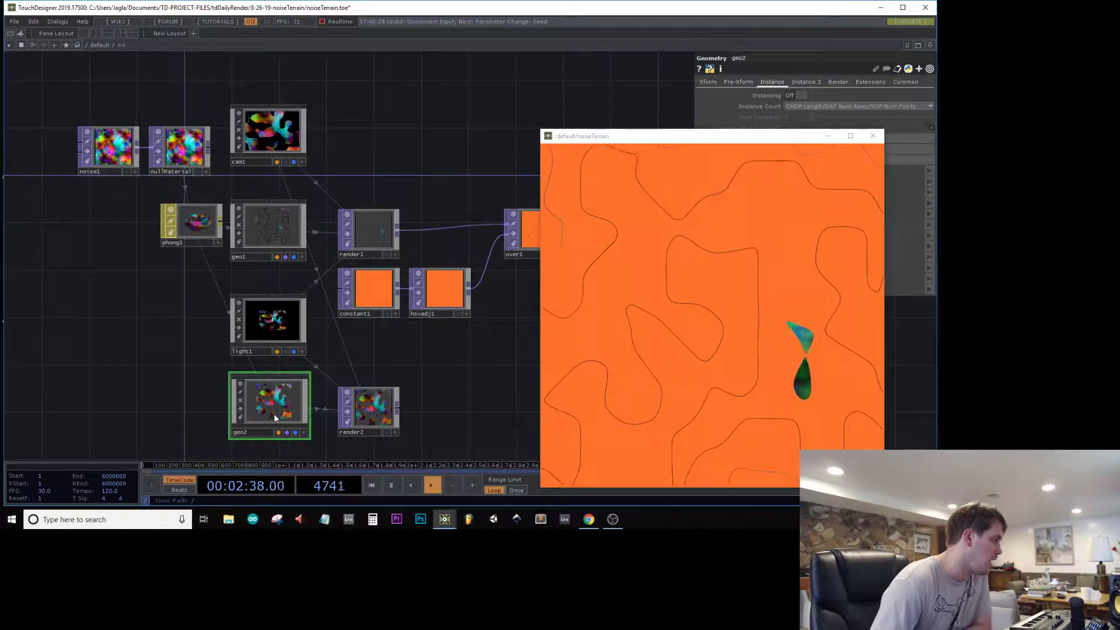
left_click(285, 227)
key("i")
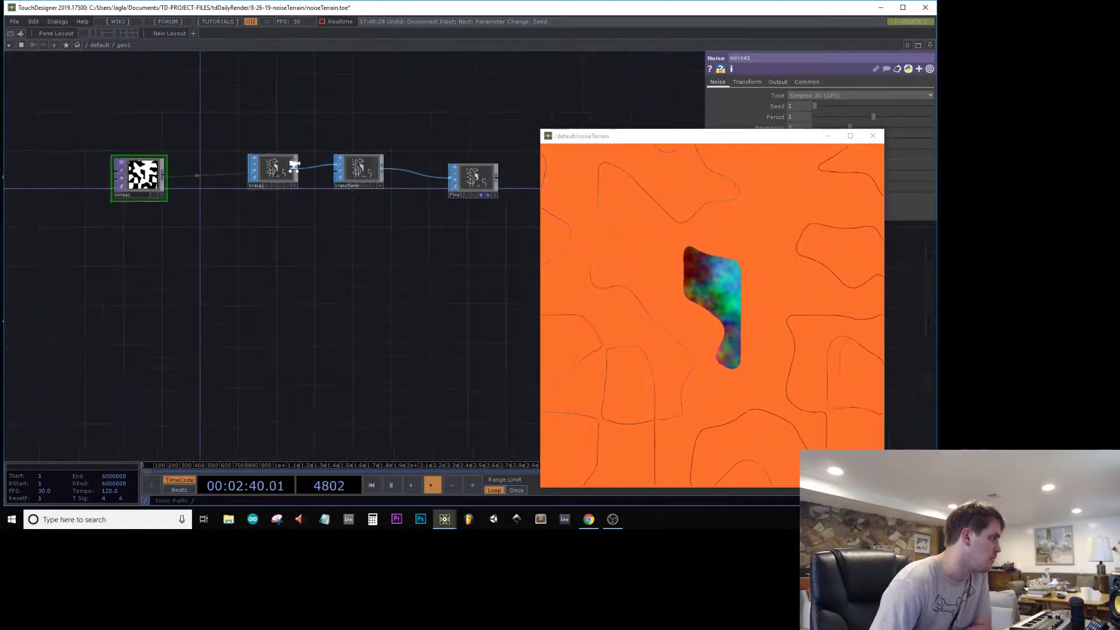
middle_click(130, 175)
middle_click(276, 171)
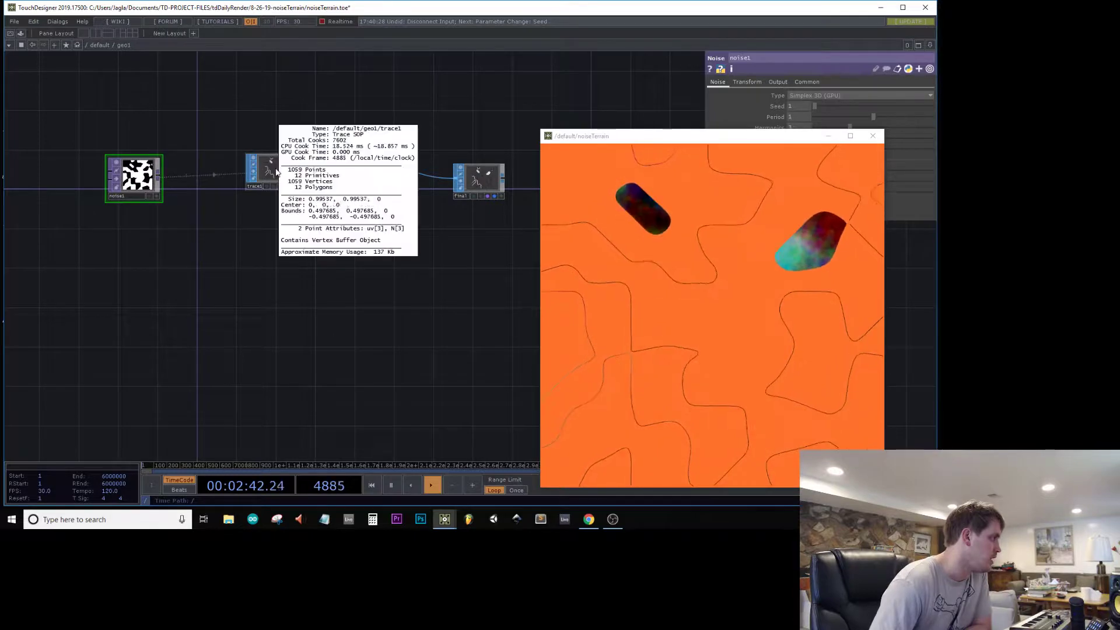
- Turn off Remove Borders on trace1 inside geo1
left_click(273, 171)
scroll(272, 170, "up", 5)
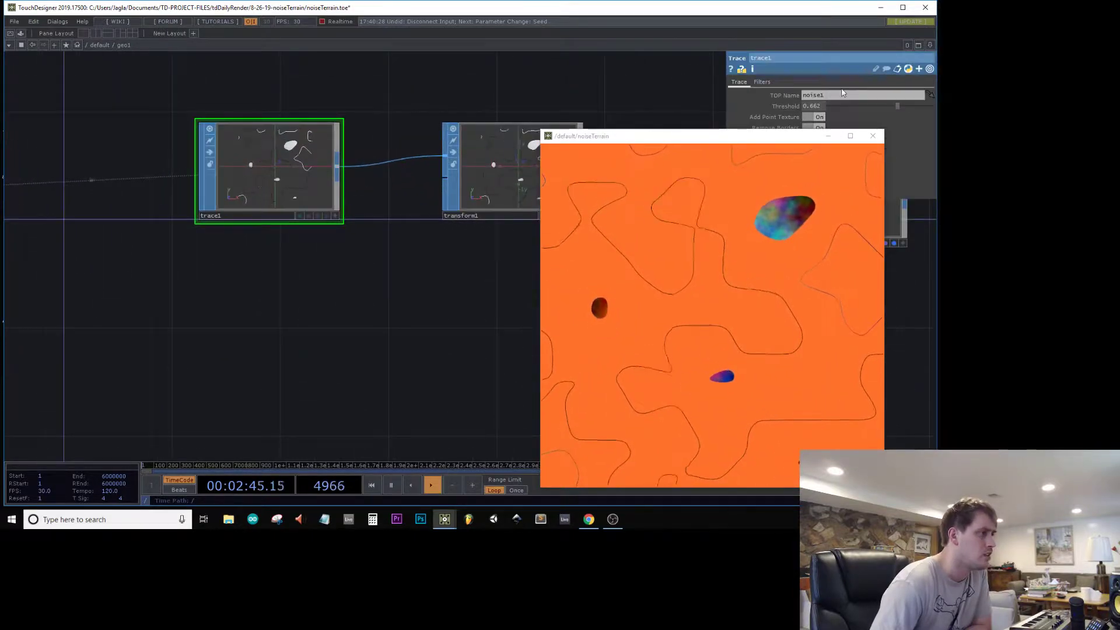
left_click(495, 166)
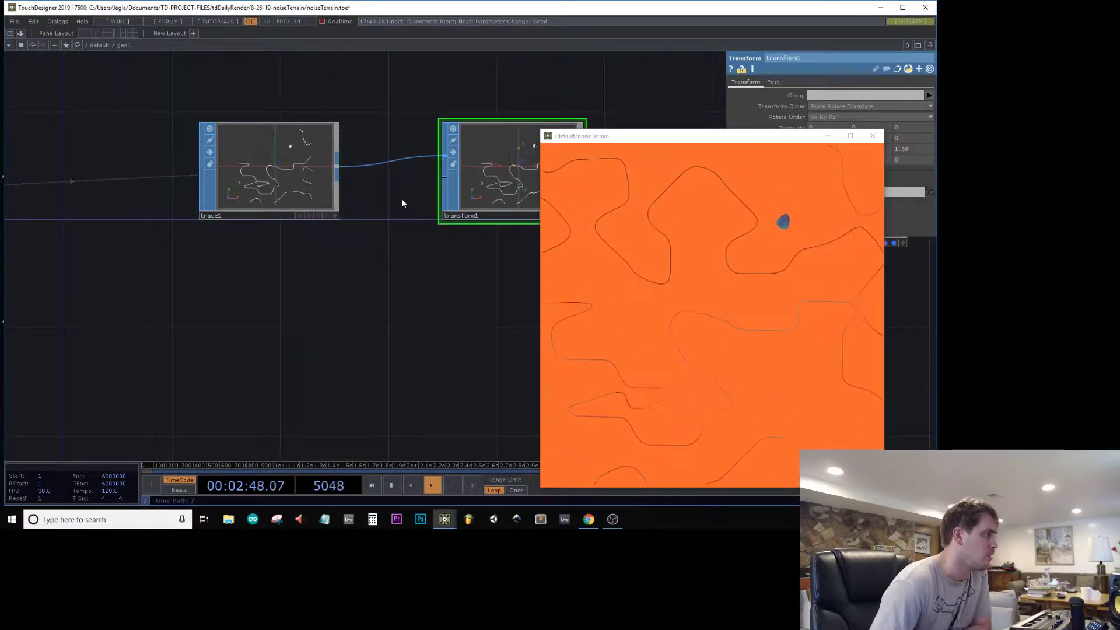
scroll(401, 201, "down", 4)
left_click_drag(226, 232, 334, 231)
scroll(333, 231, "up", 4)
left_click(522, 169)
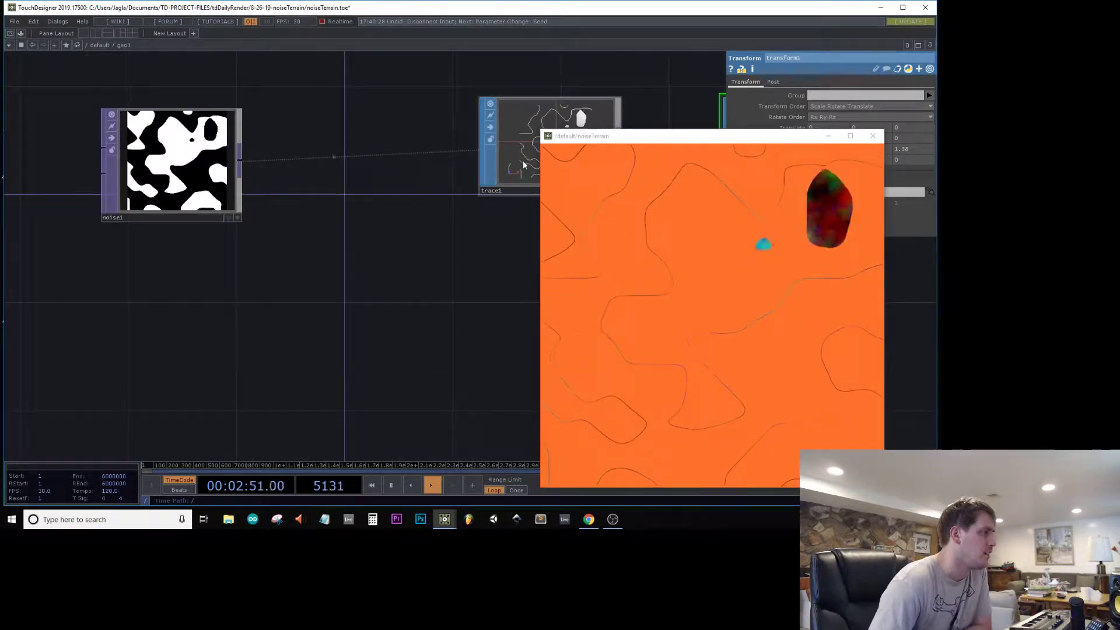
left_click_drag(751, 139, 733, 152)
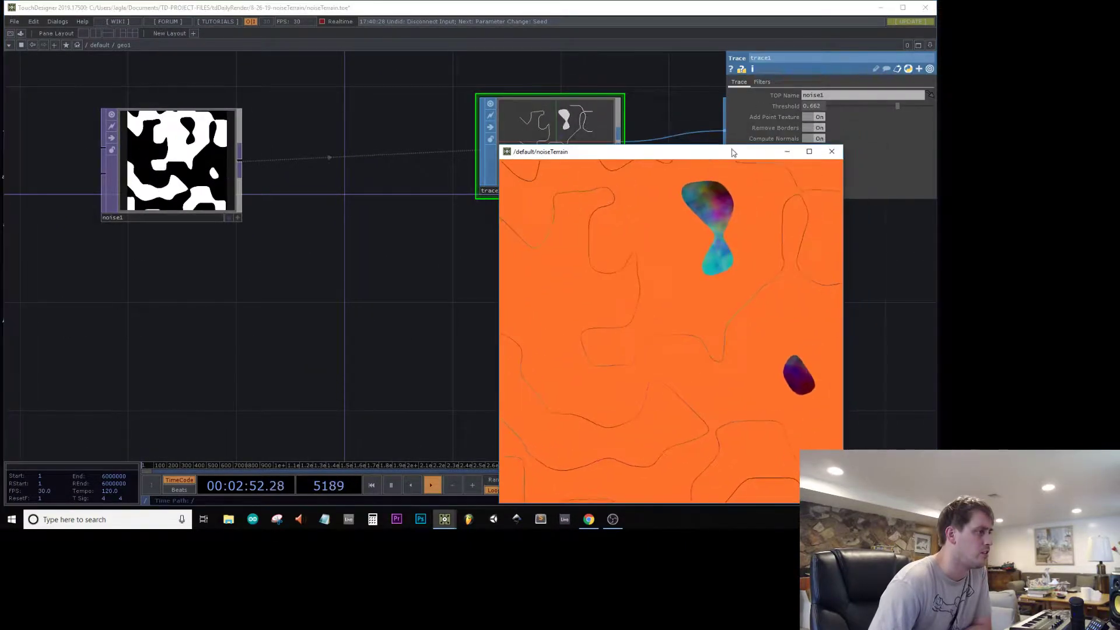
left_click(819, 128)
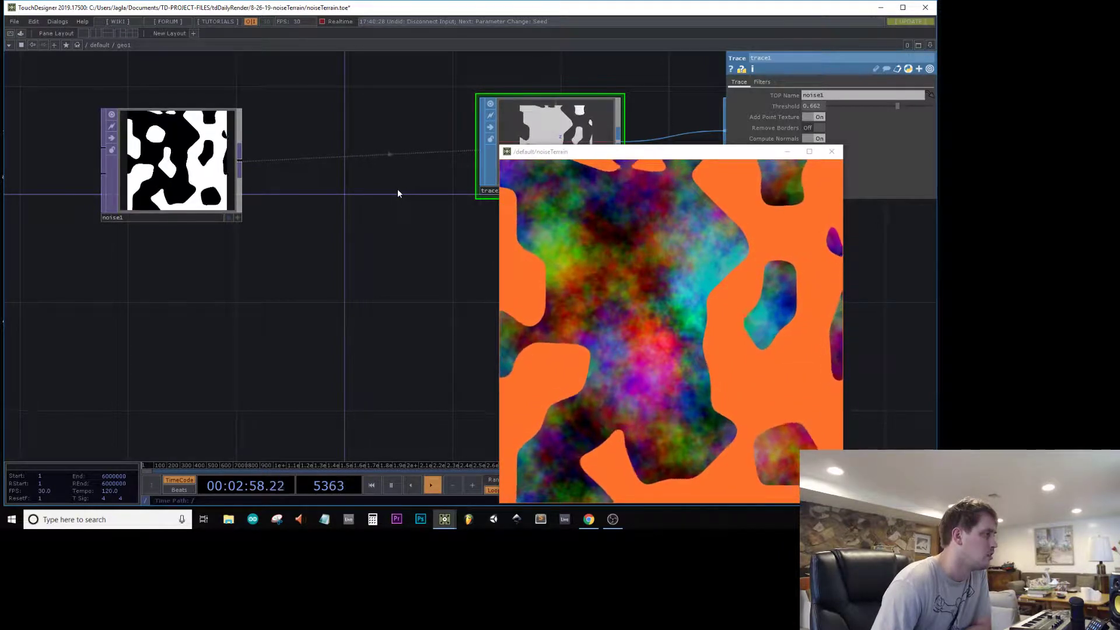
- Return to the parent network and check geo1's cook time
scroll(397, 188, "down", 6)
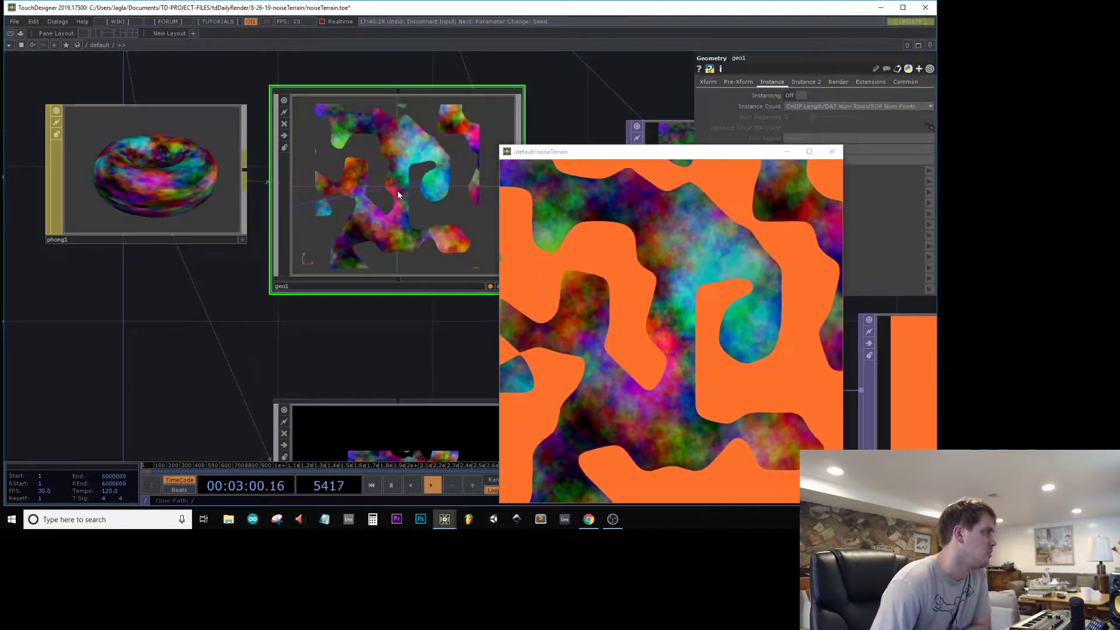
scroll(398, 190, "down", 5)
scroll(399, 191, "up", 2)
middle_click(399, 191)
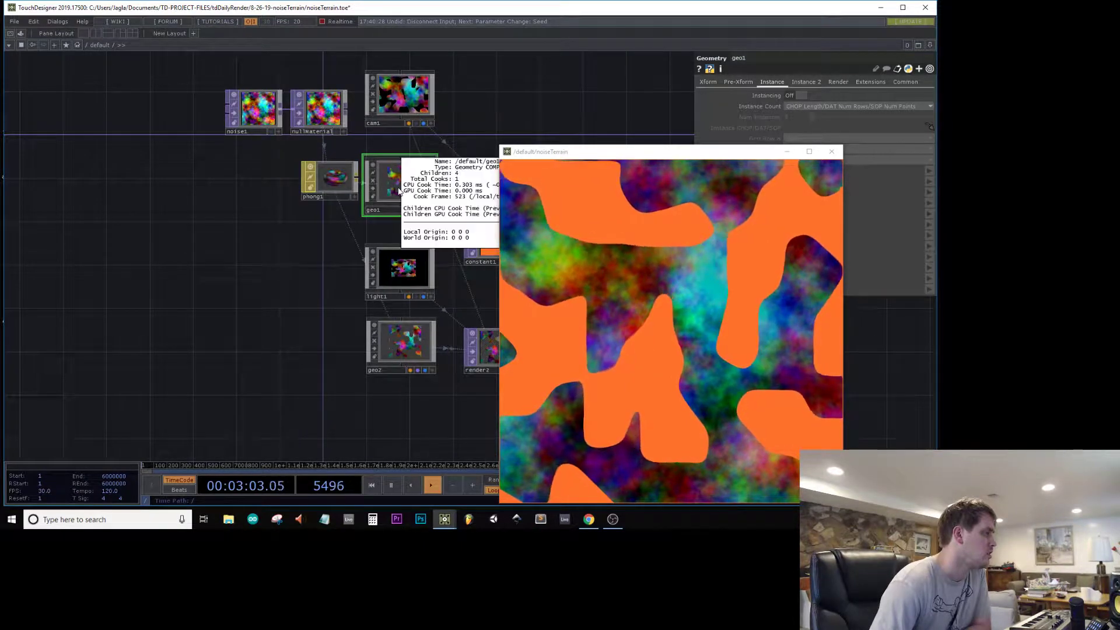
- Set the resolution of noise1 inside geo1 to 200 by 200
scroll(397, 187, "up", 5)
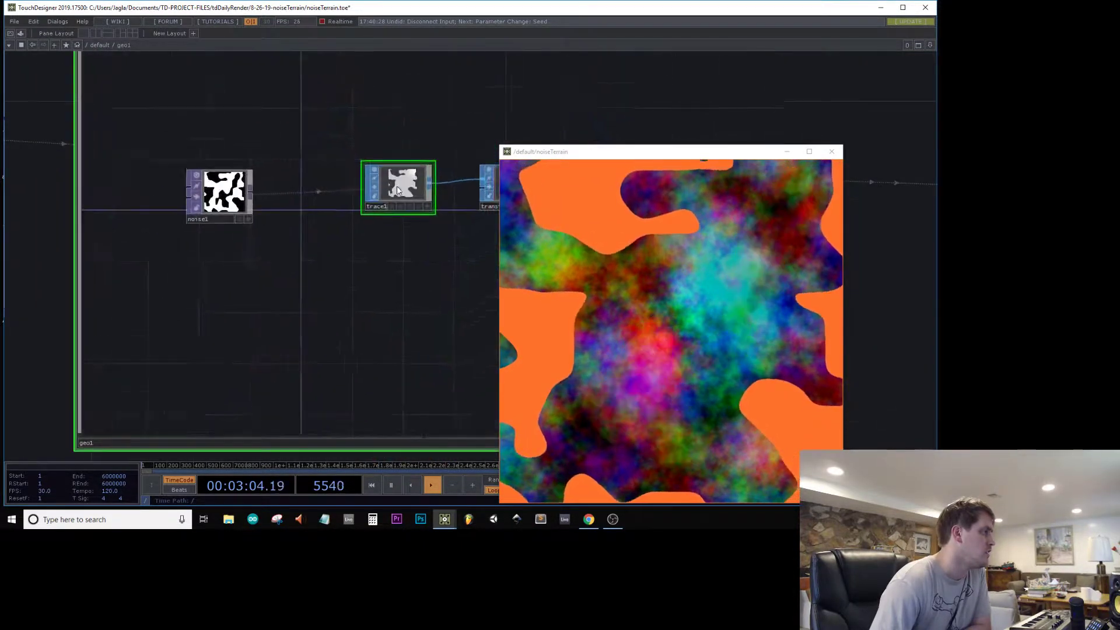
left_click(99, 253)
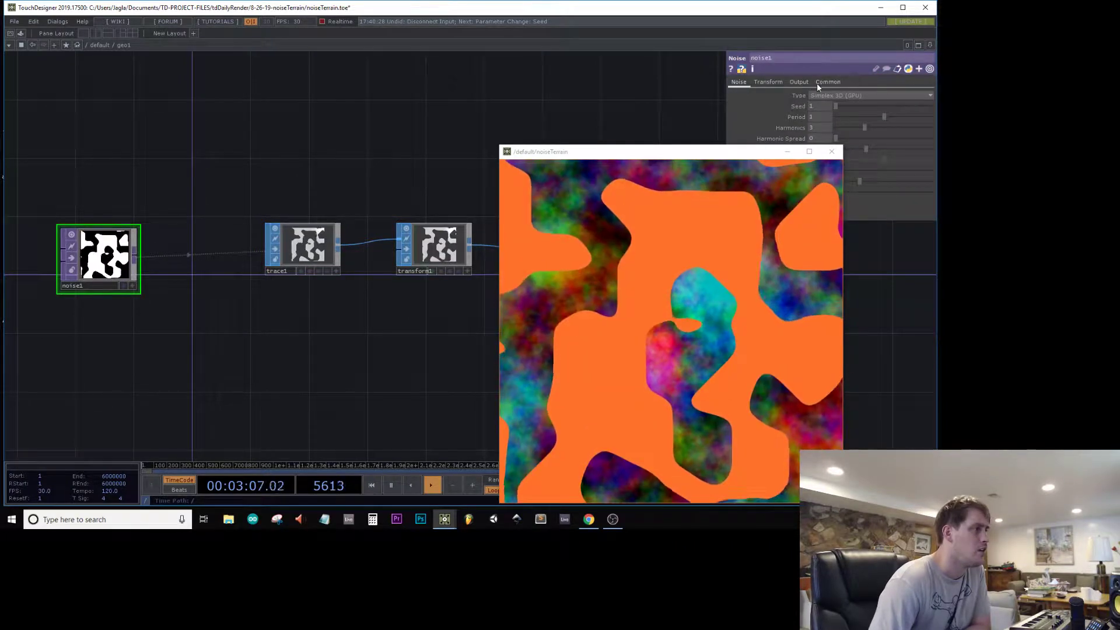
left_click(828, 84)
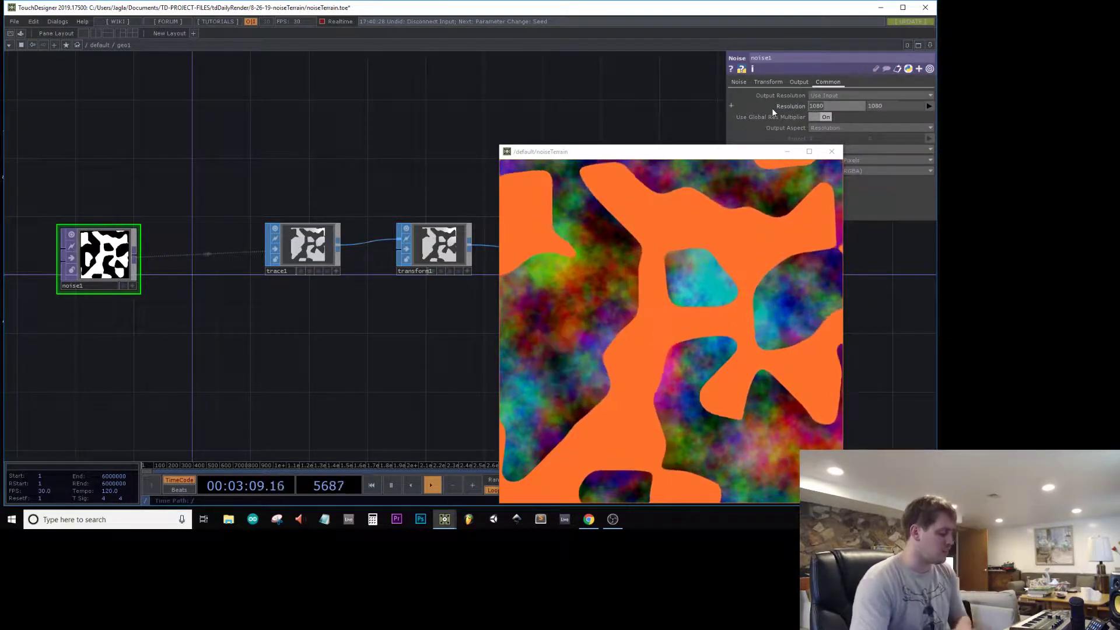
type("200")
key("Tab")
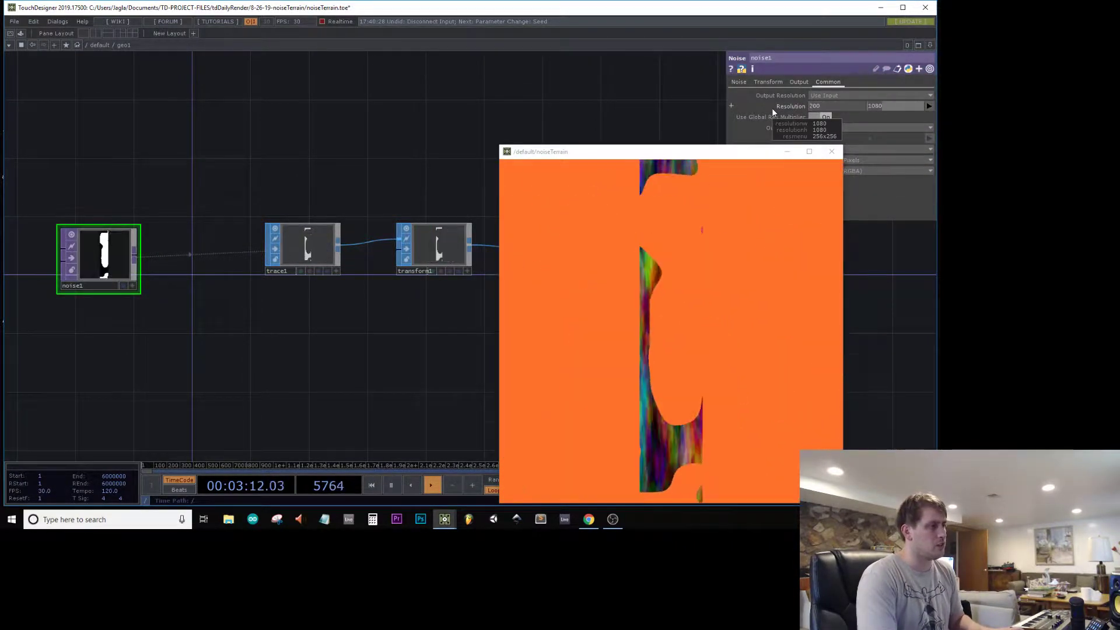
type("200")
key("Return")
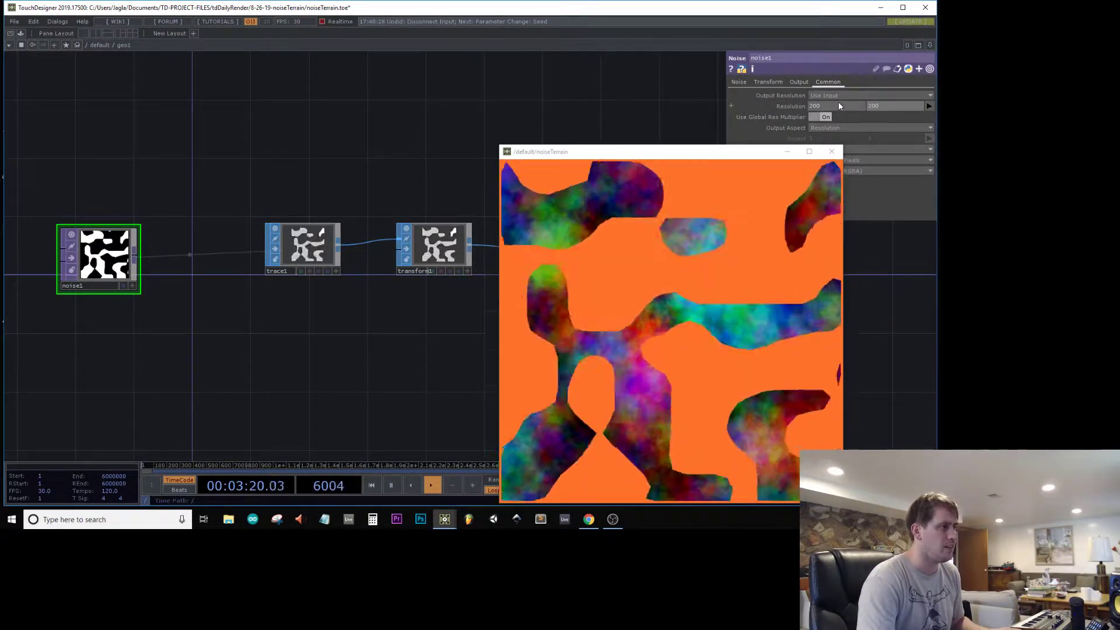
- Raise the resolution of noise1 inside geo1 to 500 by 500
type("0")
key("Tab")
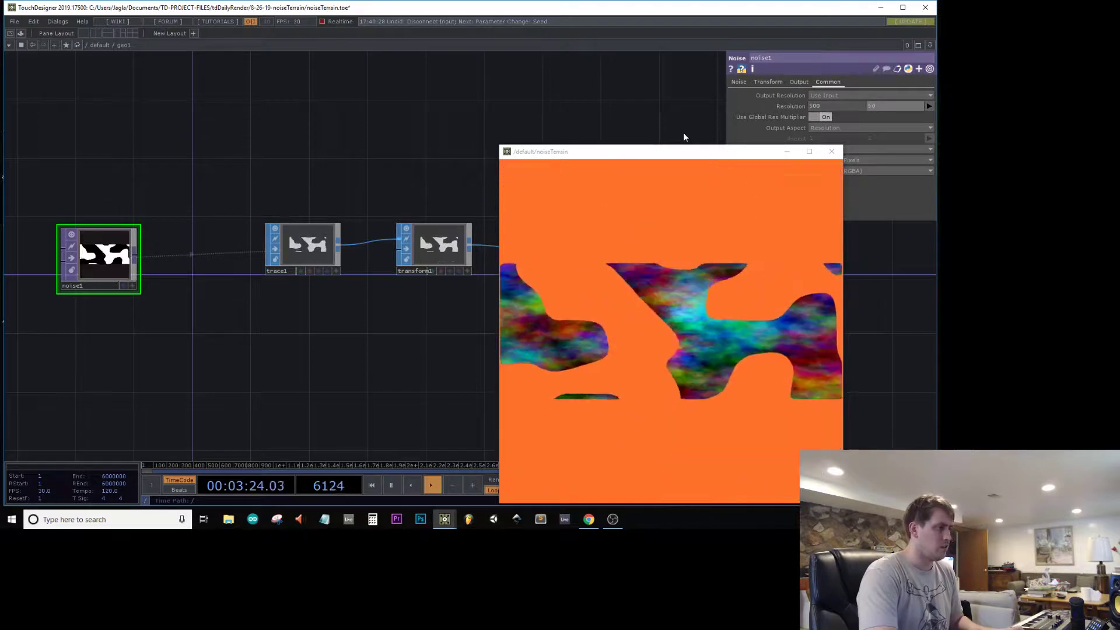
type("500")
- Set the resolution of noise1 inside geo2 to 500 by 500
scroll(169, 260, "down", 8)
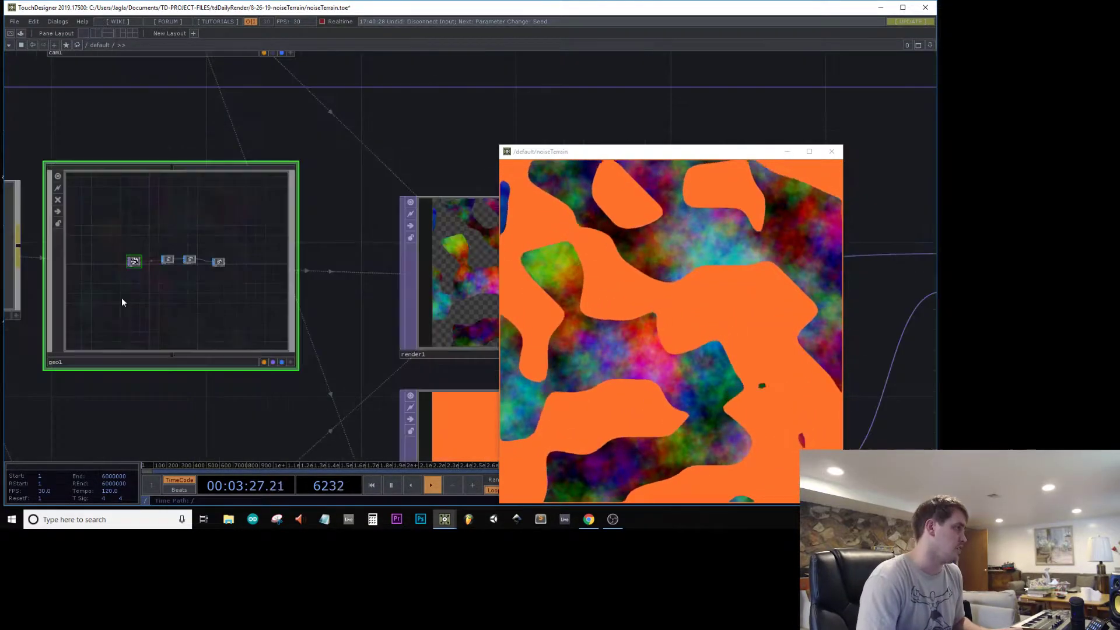
scroll(123, 302, "up", 4)
left_click_drag(210, 213, 292, 35)
scroll(205, 358, "up", 10)
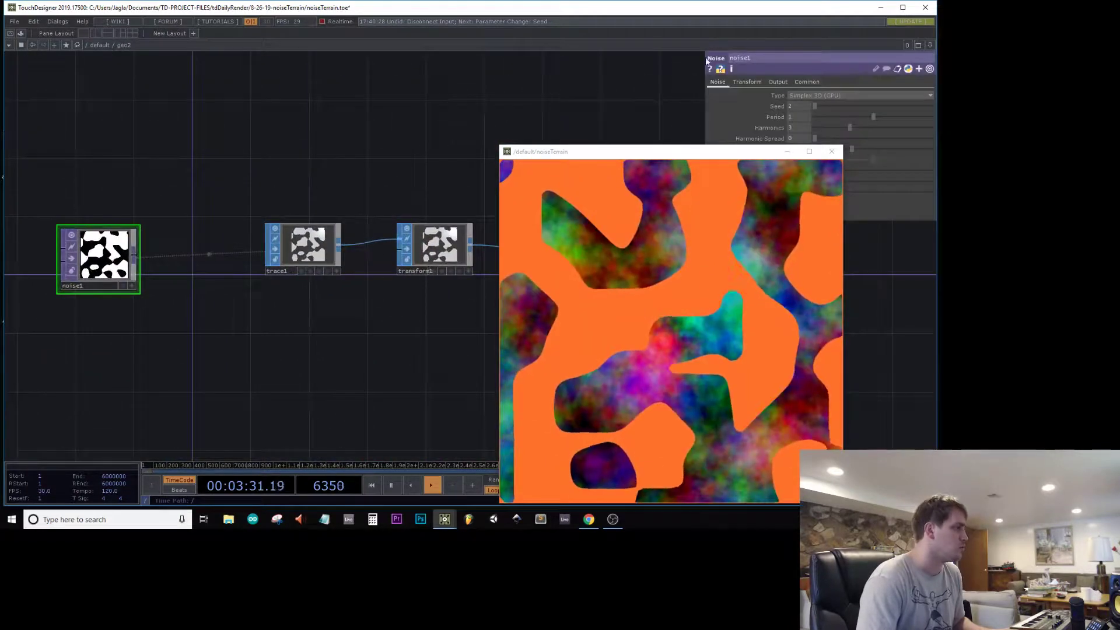
left_click(796, 83)
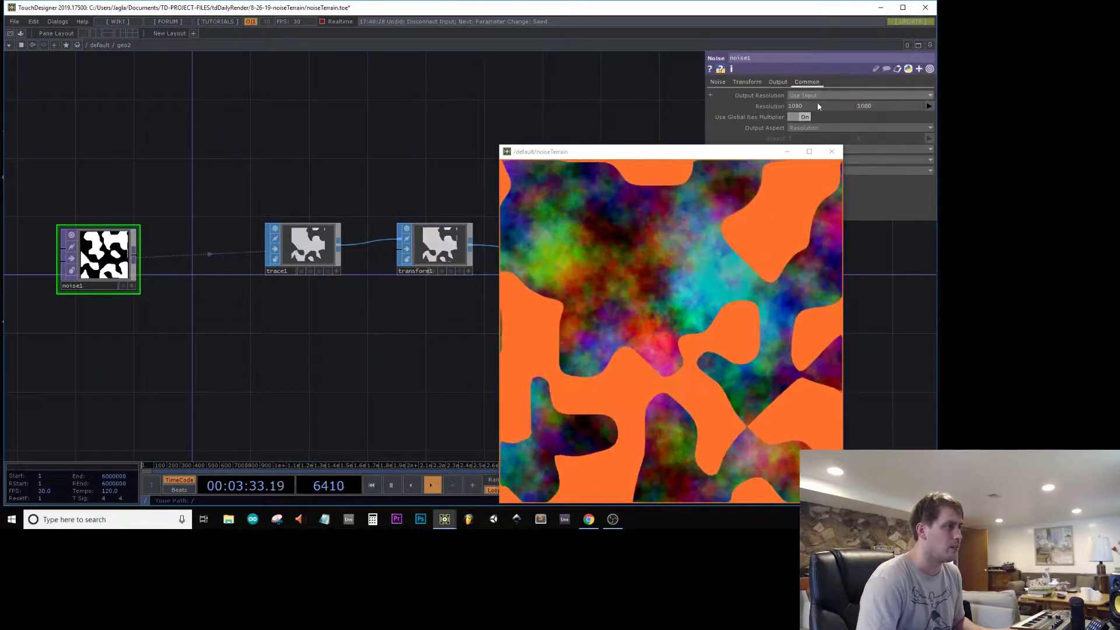
type("500")
key("Tab")
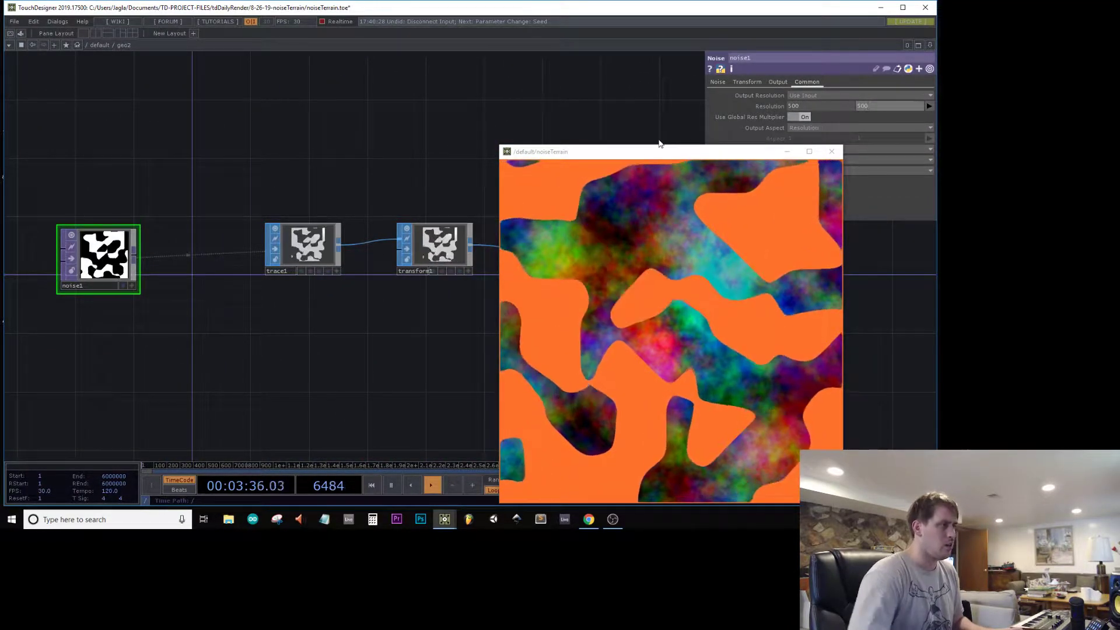
- Compare the cook times of geo2 and geo1 in the parent network
scroll(177, 245, "down", 5)
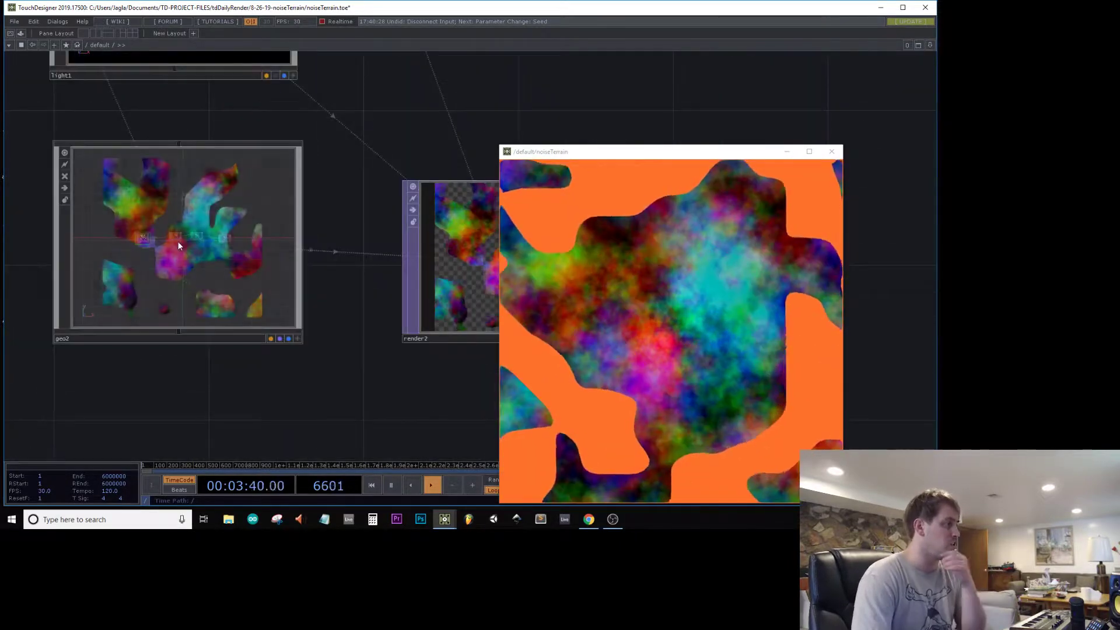
middle_click(181, 243)
scroll(183, 245, "down", 5)
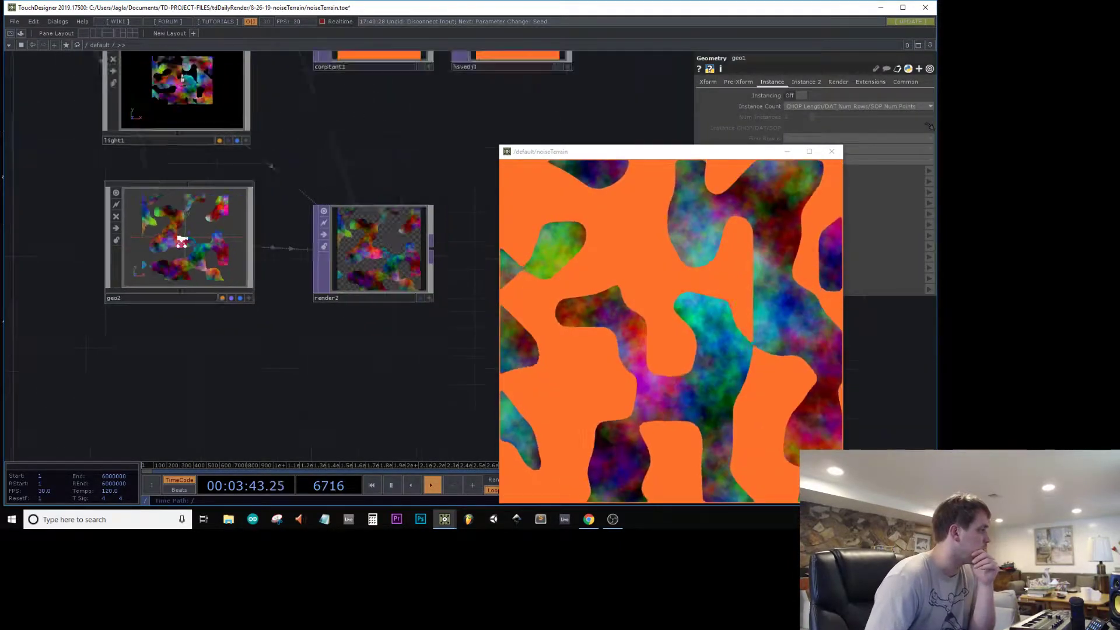
scroll(190, 108, "up", 2)
middle_click(189, 108)
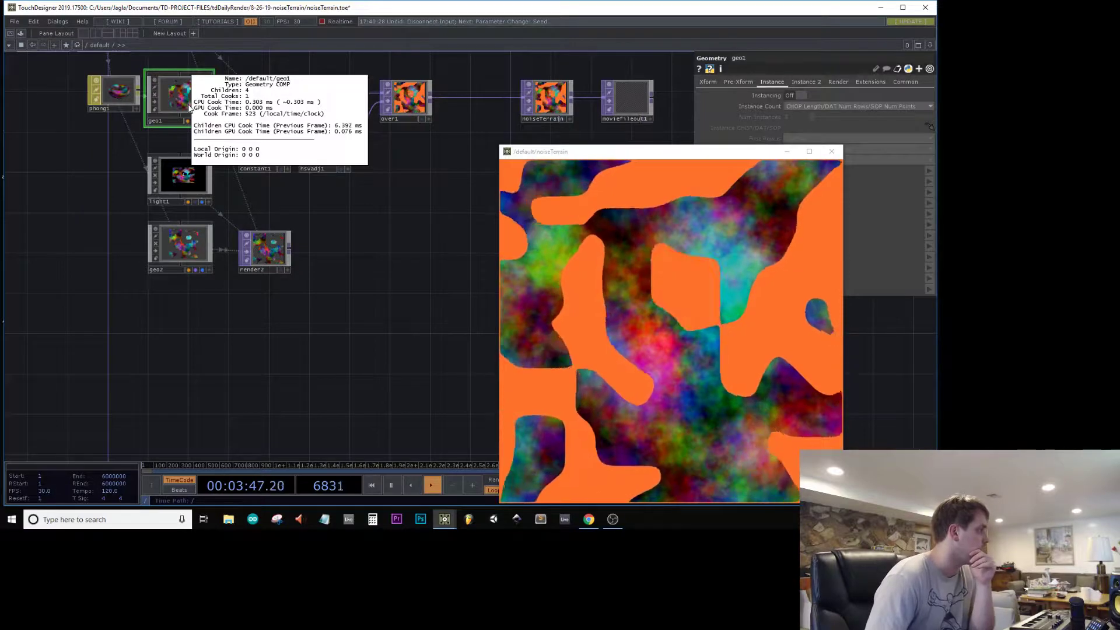
- Turn Remove Borders back on for trace1 inside geo1
scroll(188, 105, "up", 5)
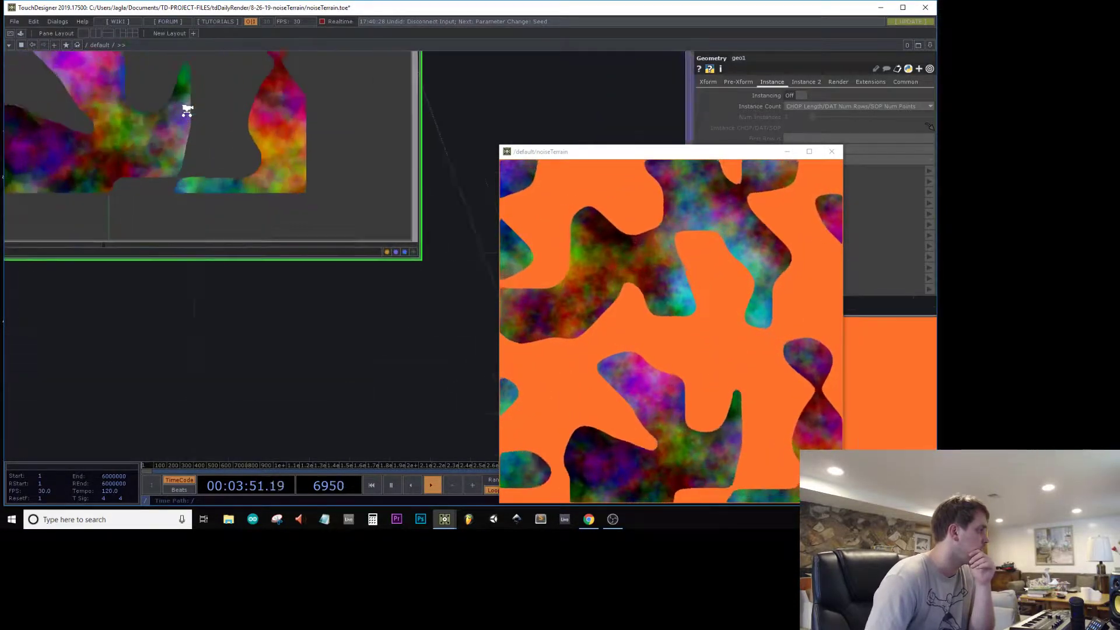
left_click(313, 257)
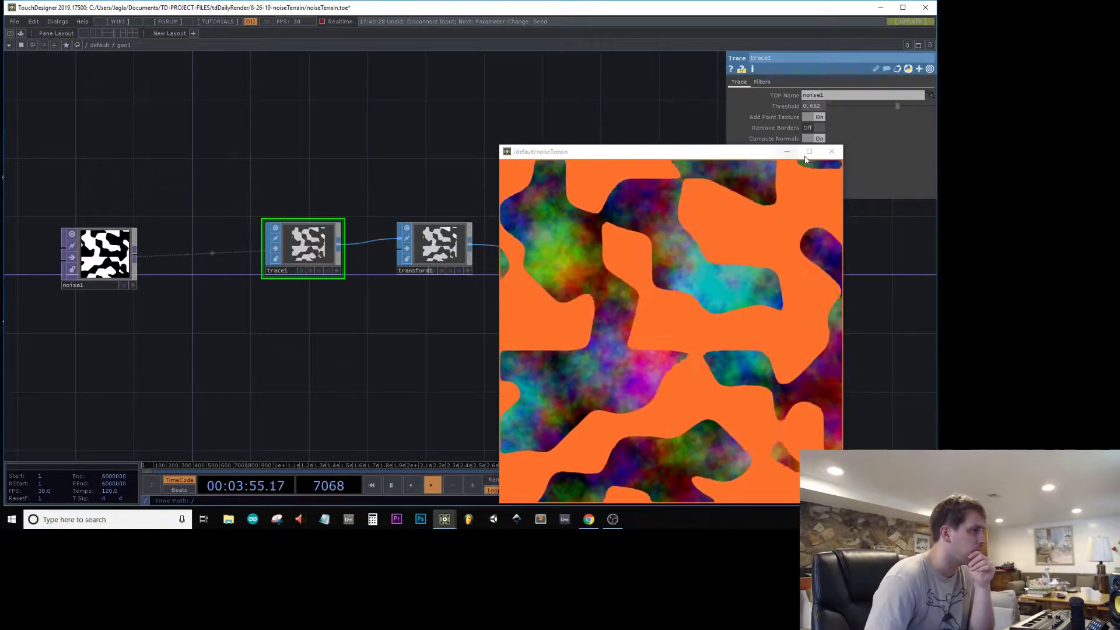
left_click(814, 128)
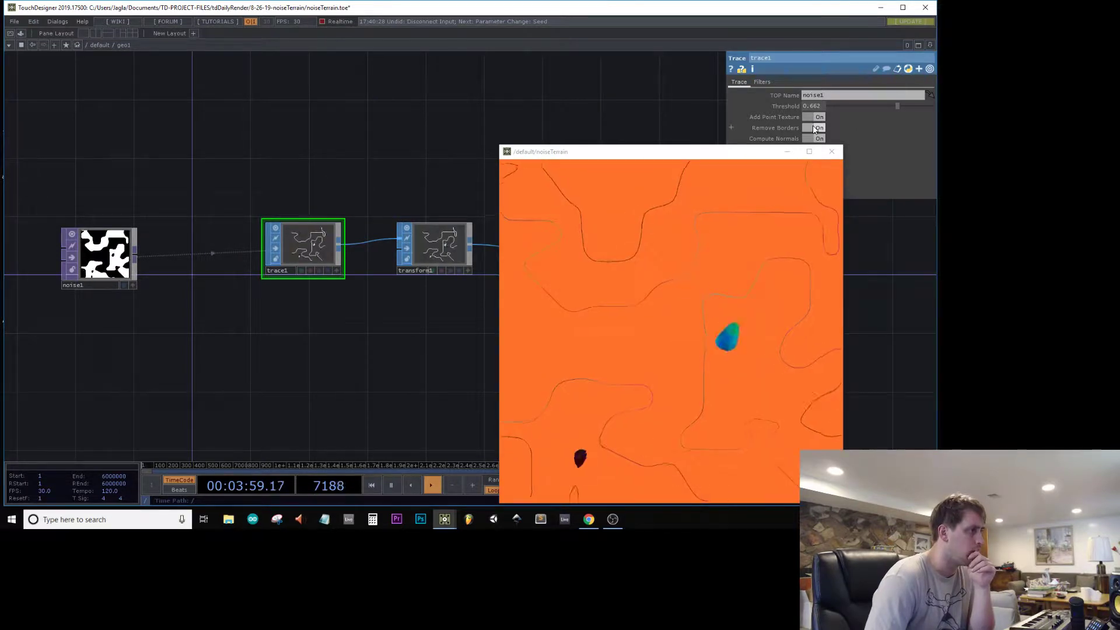
- Move the noiseTerrain viewer window below the parent network's nodes and delete over1 between render1 and noiseTerrain
scroll(68, 131, "down", 5)
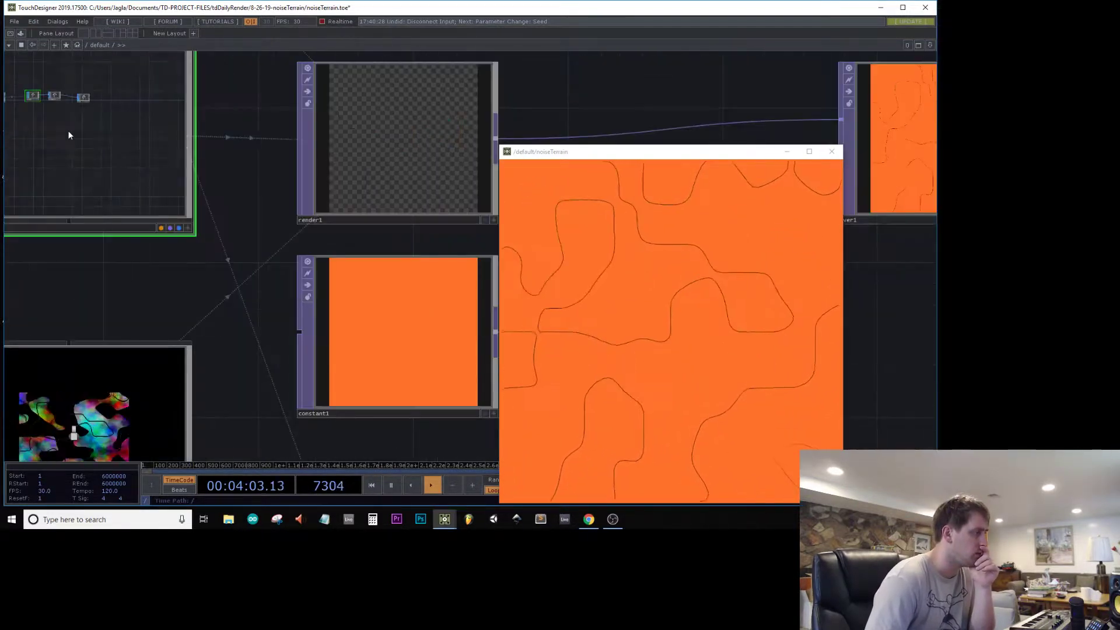
scroll(68, 131, "up", 4)
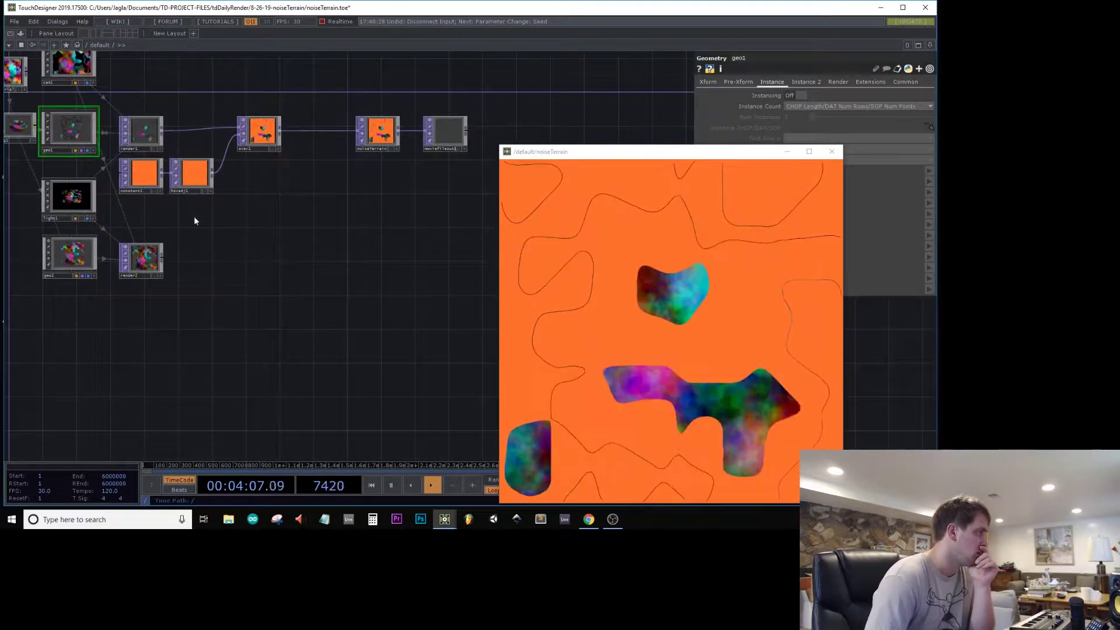
left_click_drag(194, 217, 181, 231)
left_click(187, 202)
left_click_drag(747, 156, 613, 338)
left_click_drag(234, 212, 298, 236)
scroll(426, 217, "up", 3)
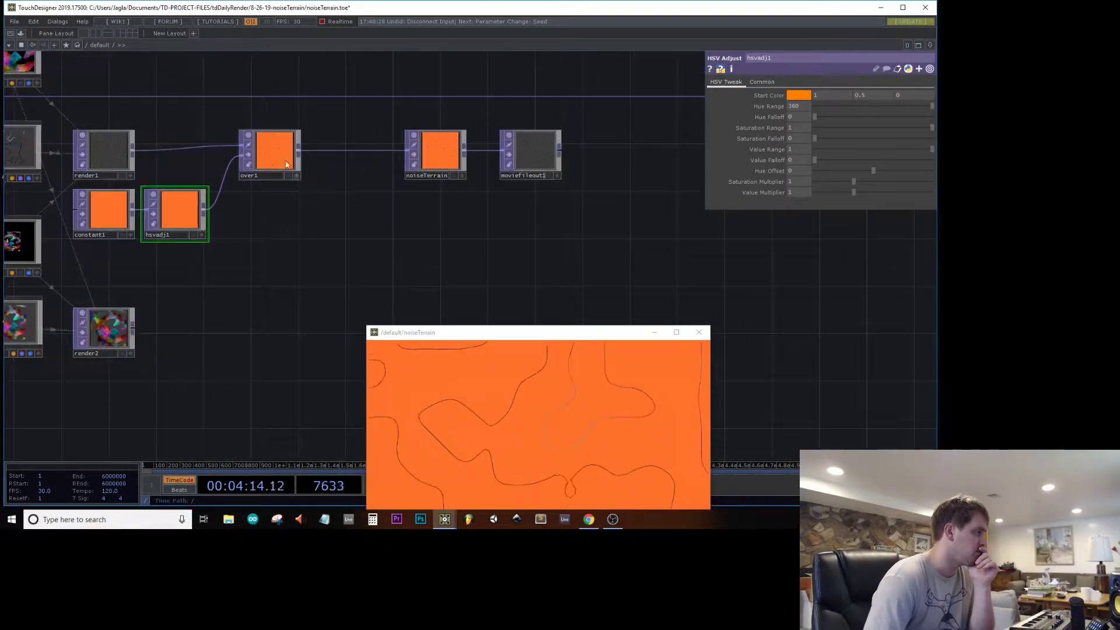
left_click(268, 152)
key("Delete")
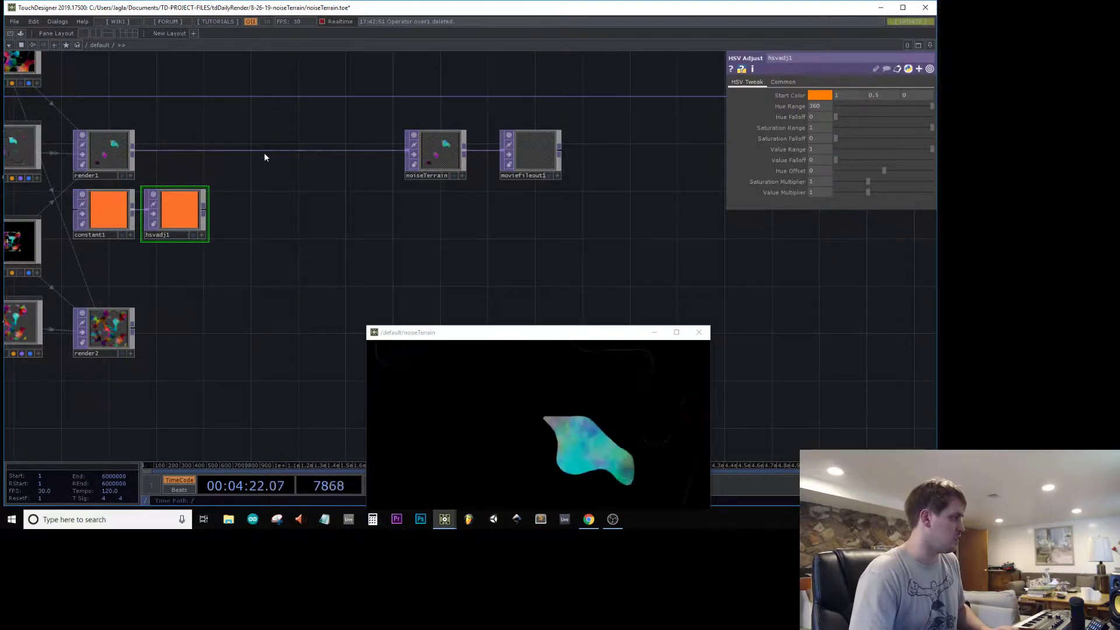
- Insert a Composite TOP between render1 and noiseTerrain and connect hsvadj1 as its second input
right_click(270, 151)
left_click(295, 142)
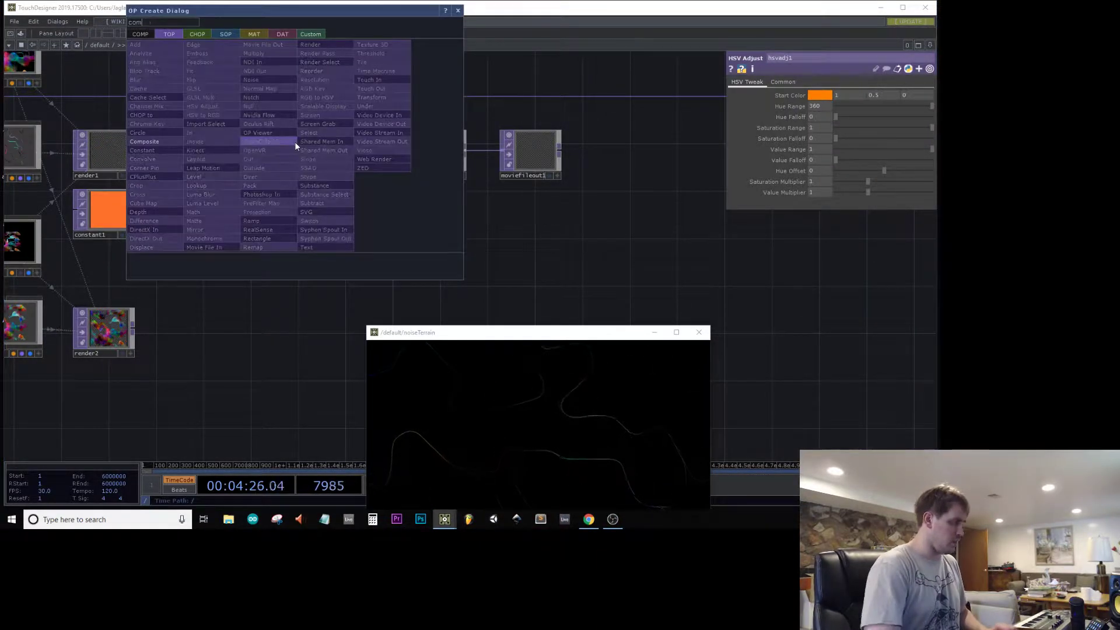
type("compos")
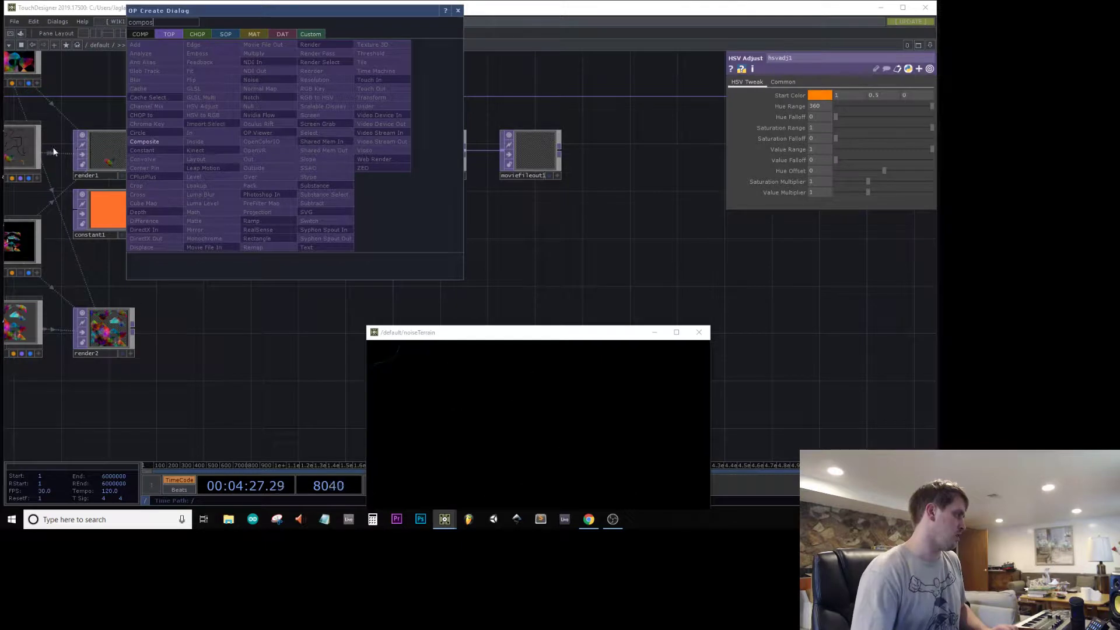
left_click(158, 141)
left_click(299, 149)
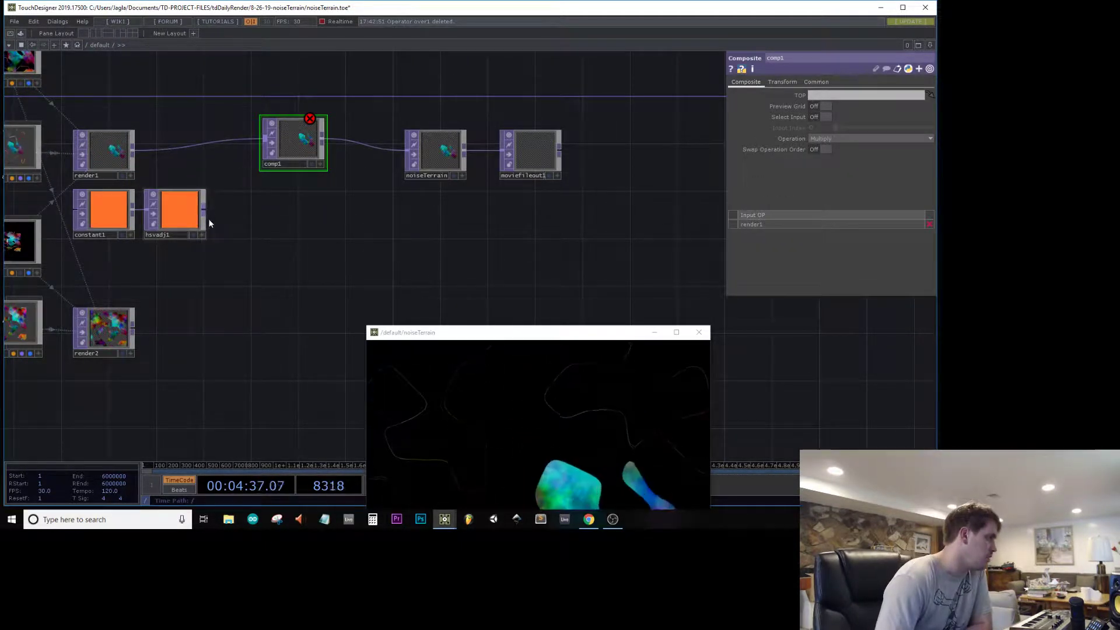
left_click_drag(204, 209, 269, 163)
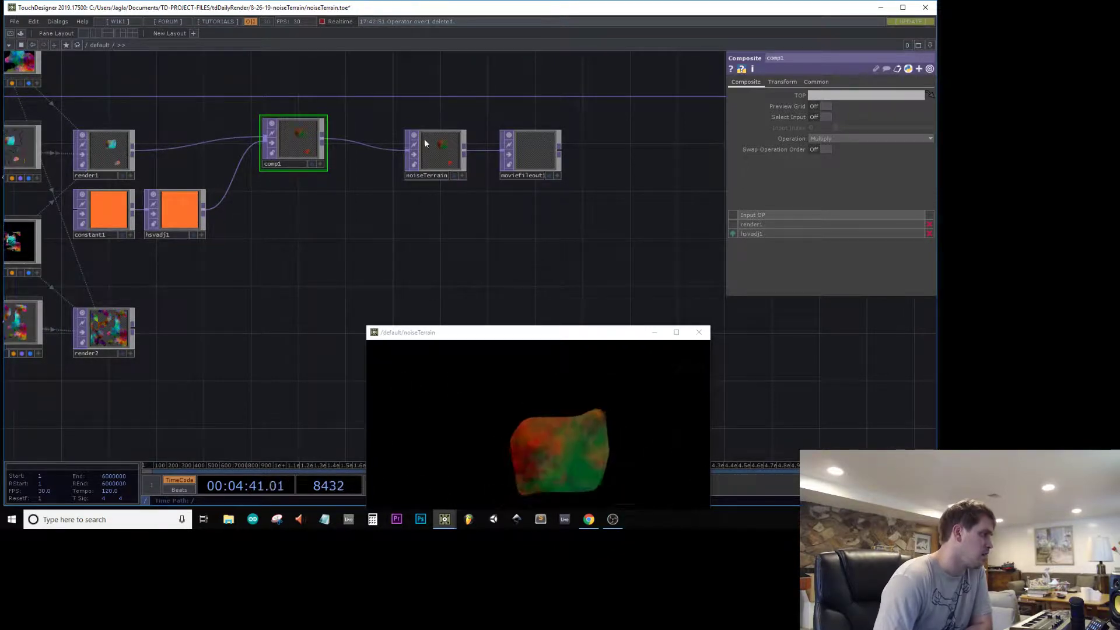
- Try the Difference, Negate and Inverse operations on comp1 while previewing the result in the noiseTerrain viewer
left_click_drag(528, 333, 562, 242)
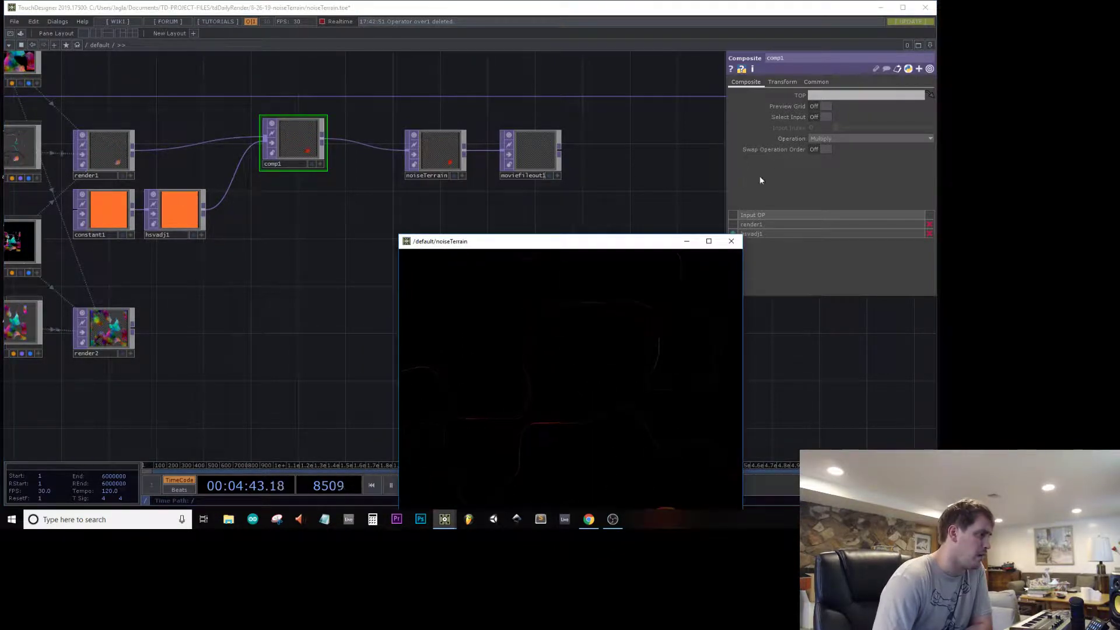
left_click(818, 138)
left_click(836, 224)
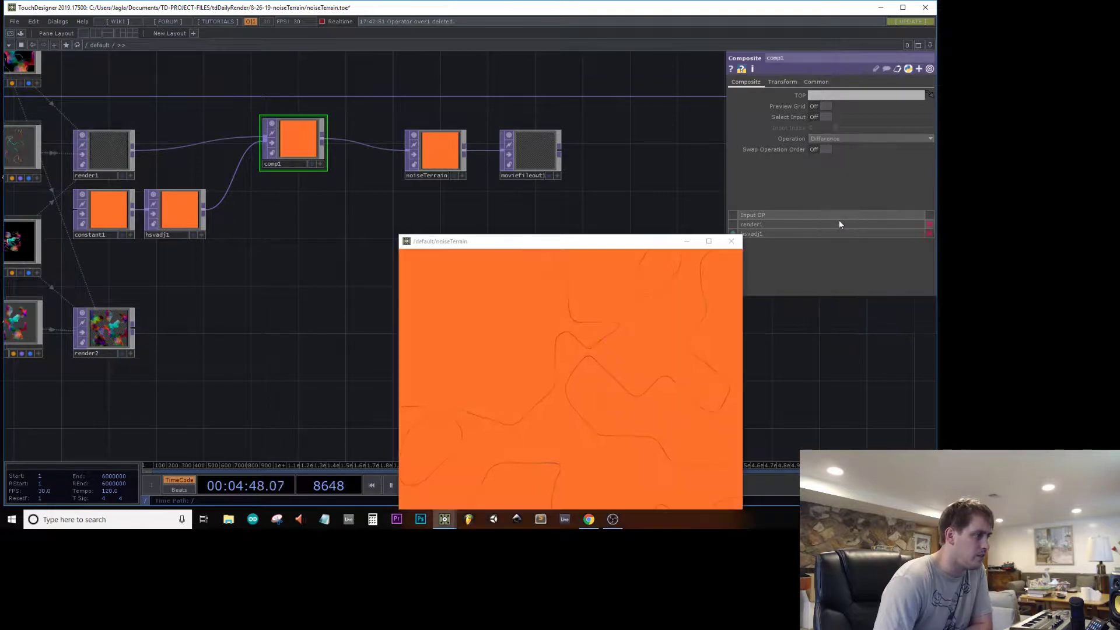
left_click_drag(596, 238, 602, 170)
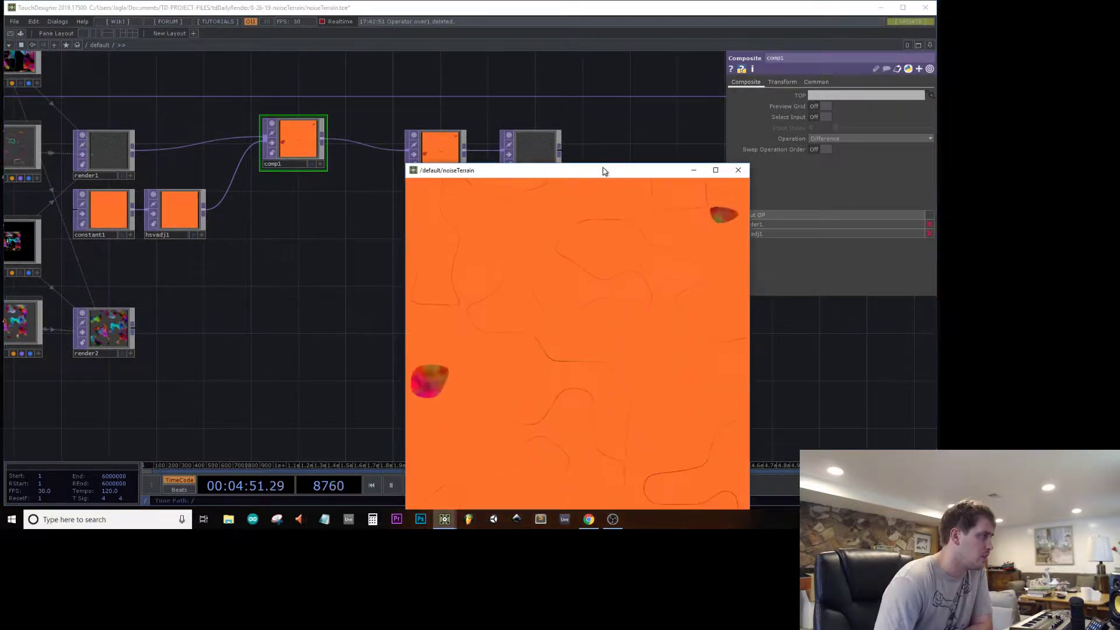
left_click(848, 139)
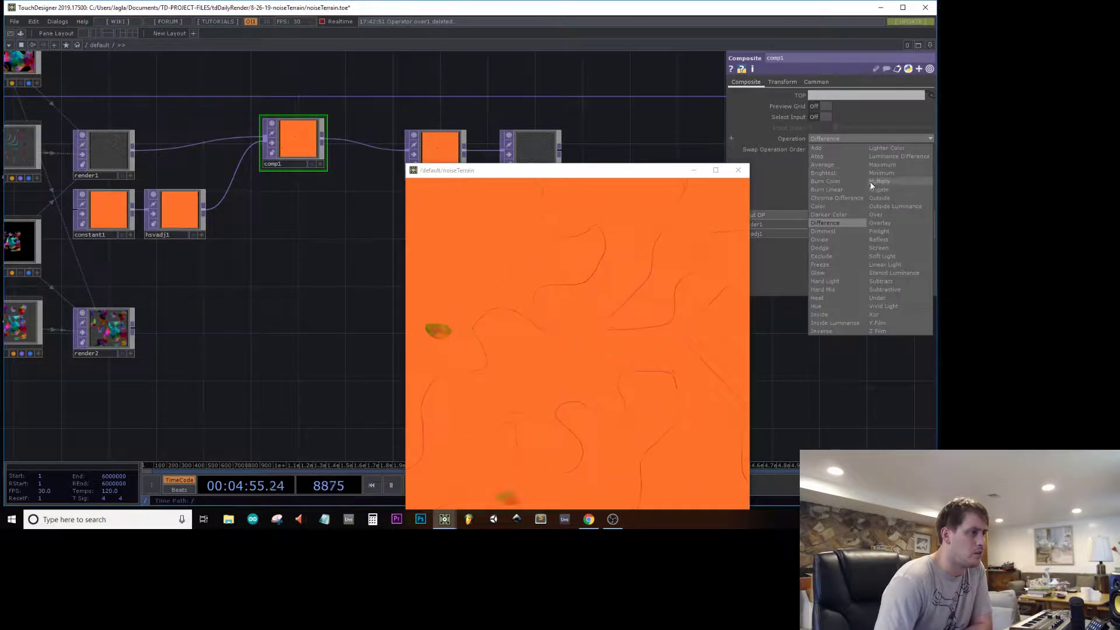
left_click(878, 190)
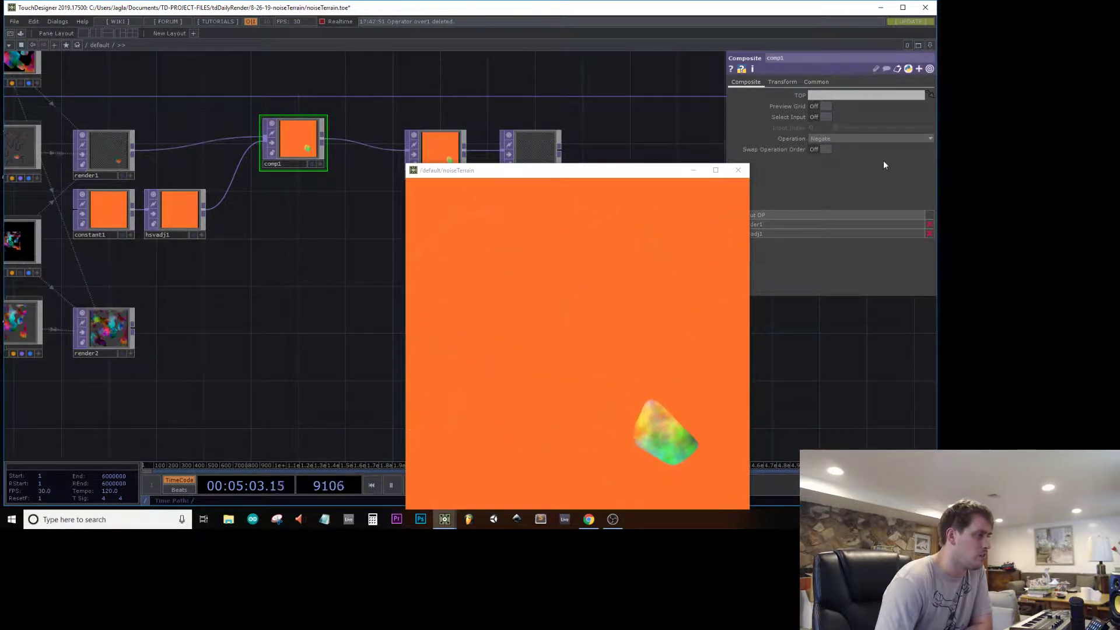
left_click(881, 140)
left_click(834, 332)
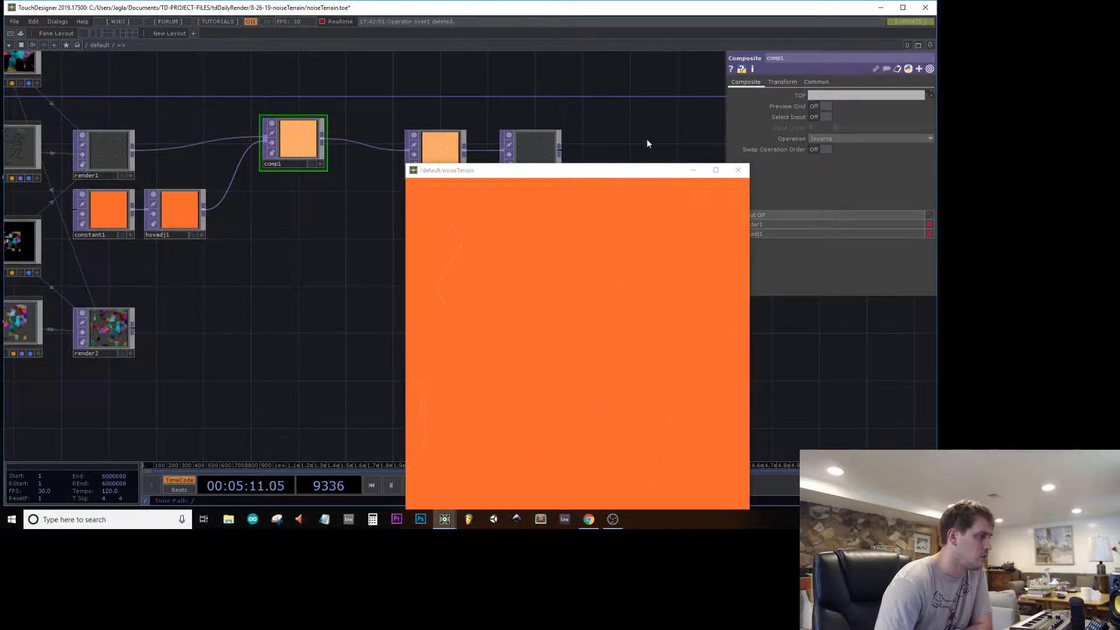
- Close the noiseTerrain viewer, set comp1's operation to Y Film and turn on Swap Operation Order
left_click(737, 172)
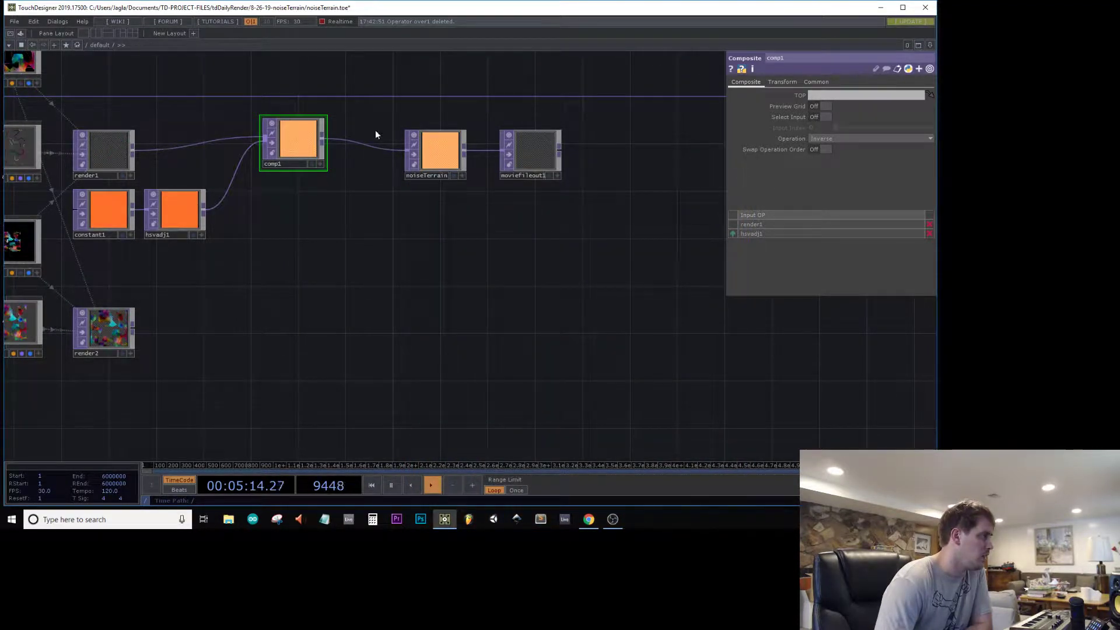
left_click(855, 139)
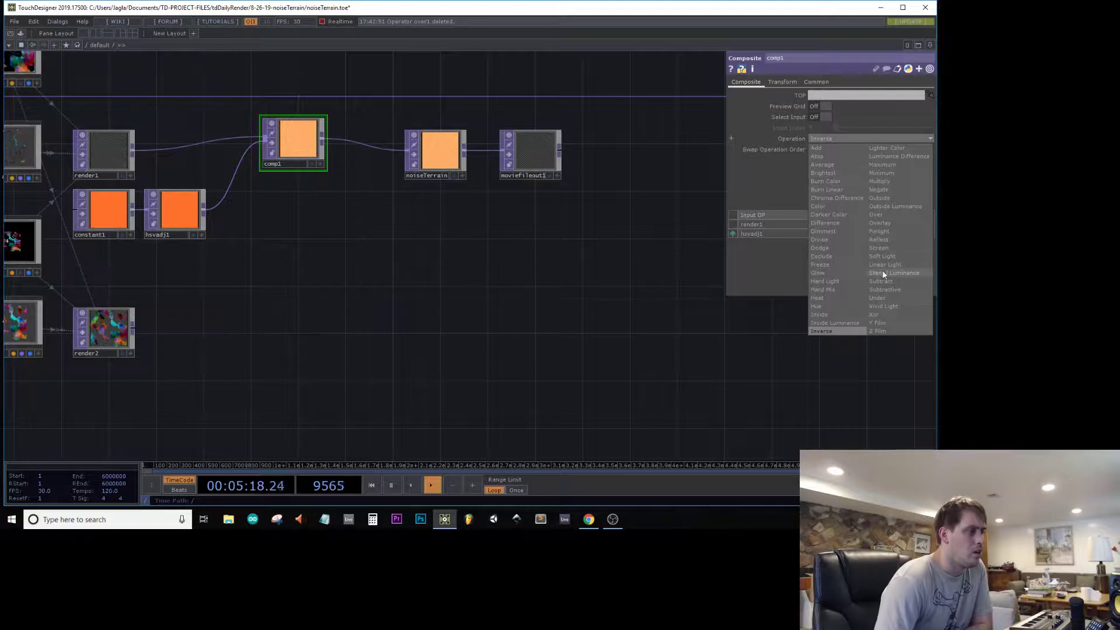
left_click(883, 321)
scroll(348, 85, "up", 6)
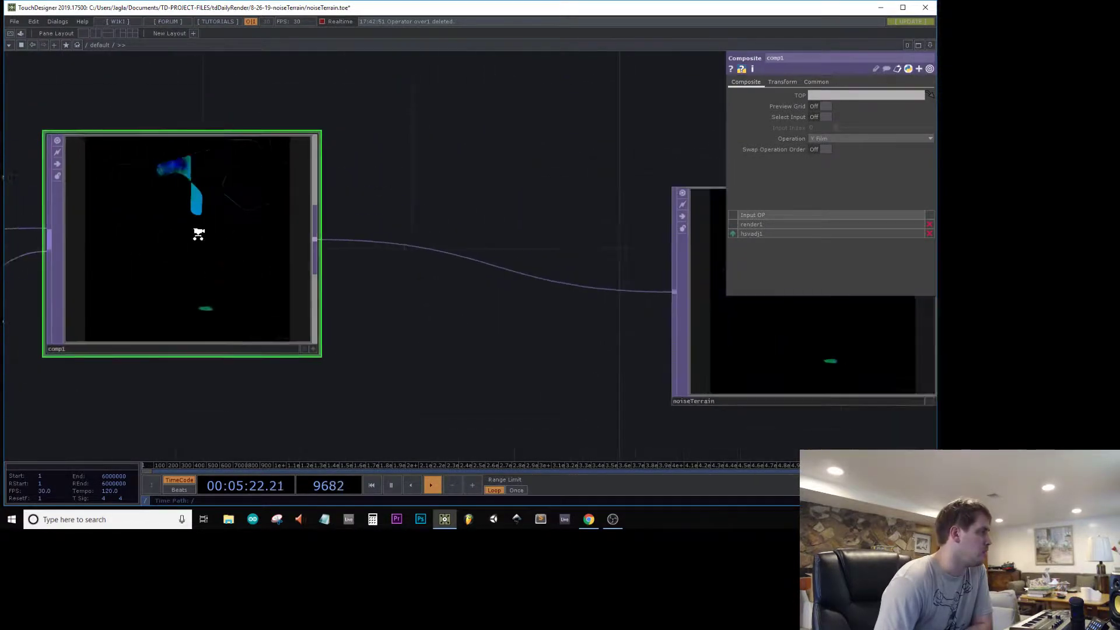
scroll(185, 239, "up", 1)
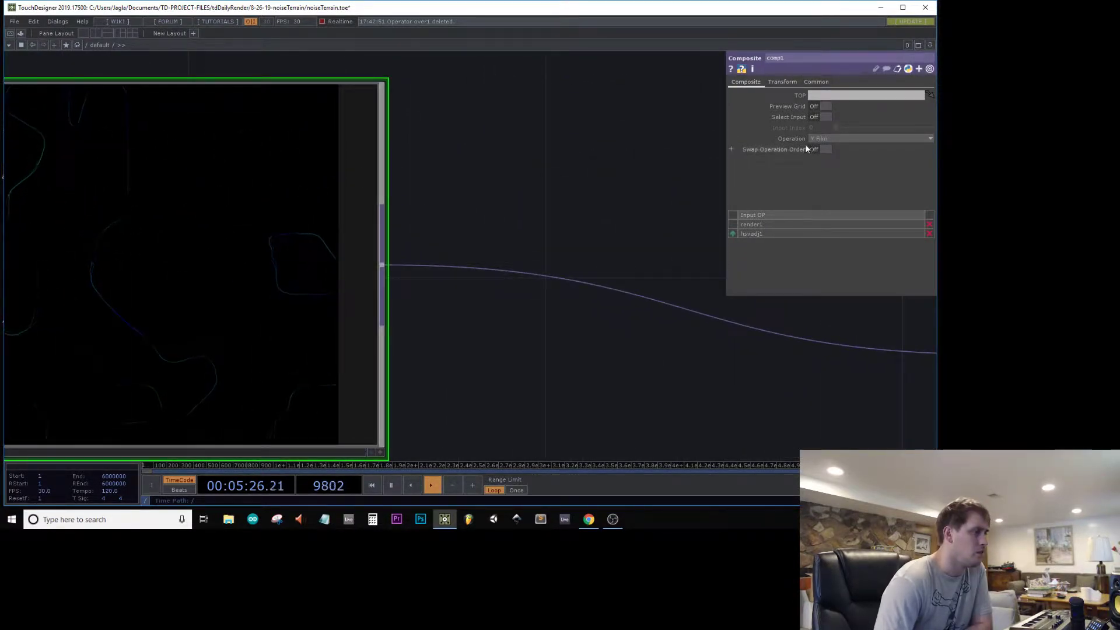
left_click(825, 150)
scroll(505, 232, "down", 3)
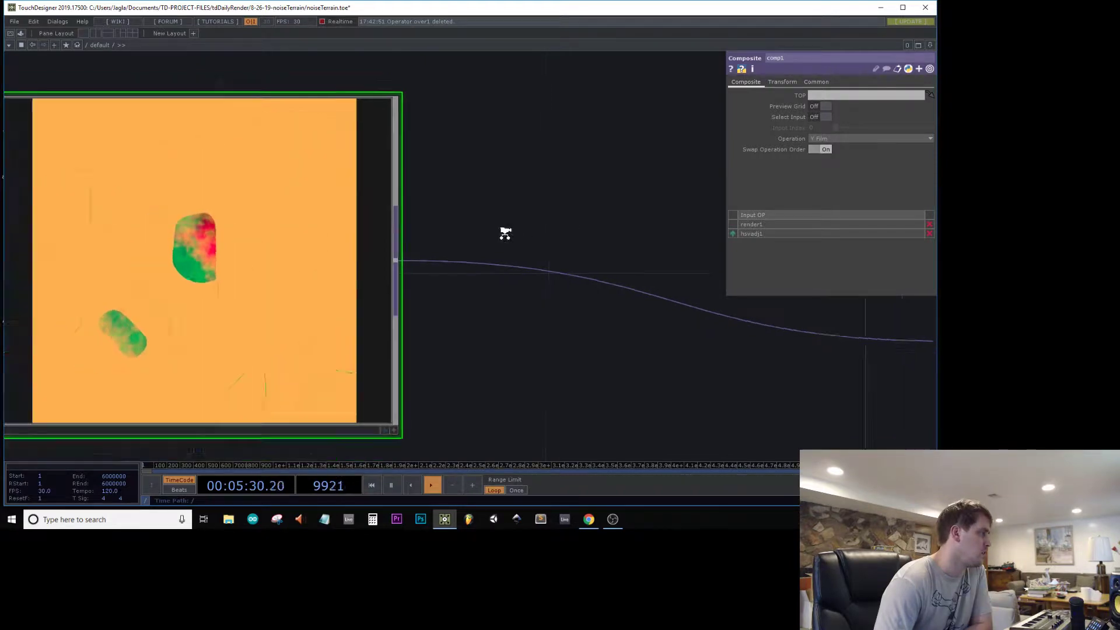
scroll(441, 269, "up", 1)
scroll(439, 268, "down", 3)
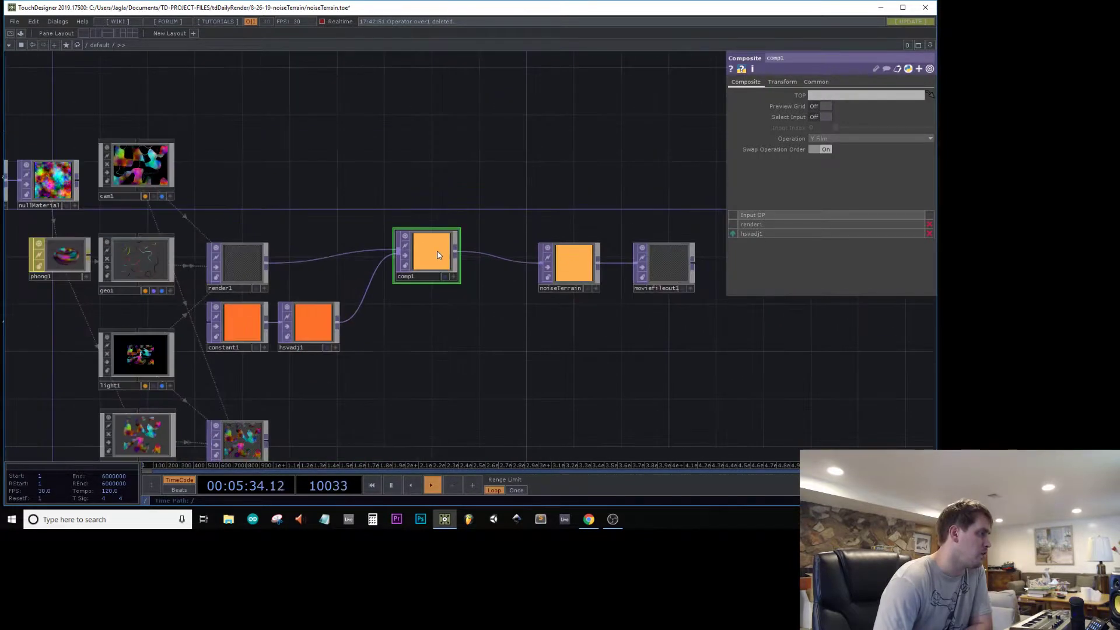
- Inspect comp1's output in a separate viewer window and close it
right_click(436, 250)
left_click(460, 251)
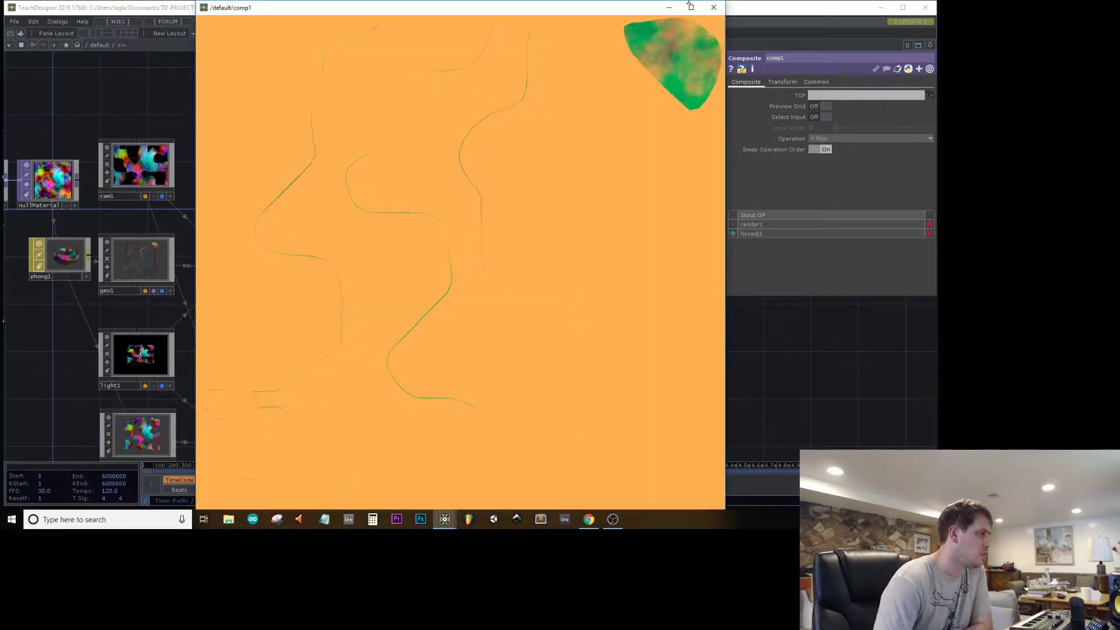
left_click(713, 7)
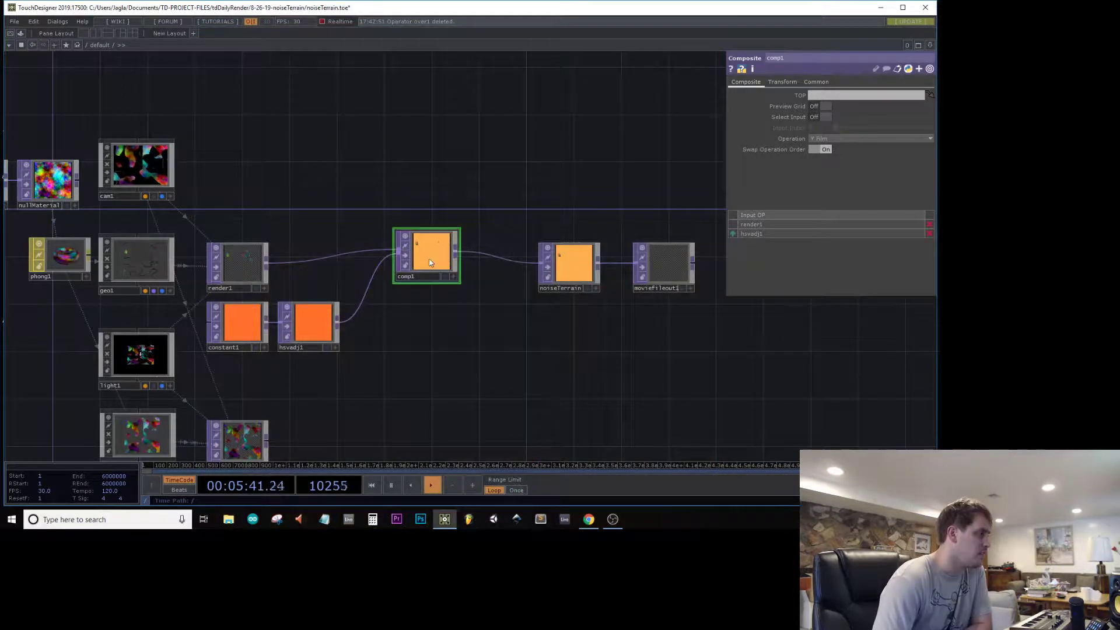
- Try feeding render2 into comp1 as a third input, and undo the connection
left_click_drag(267, 436, 408, 264)
scroll(408, 264, "up", 10)
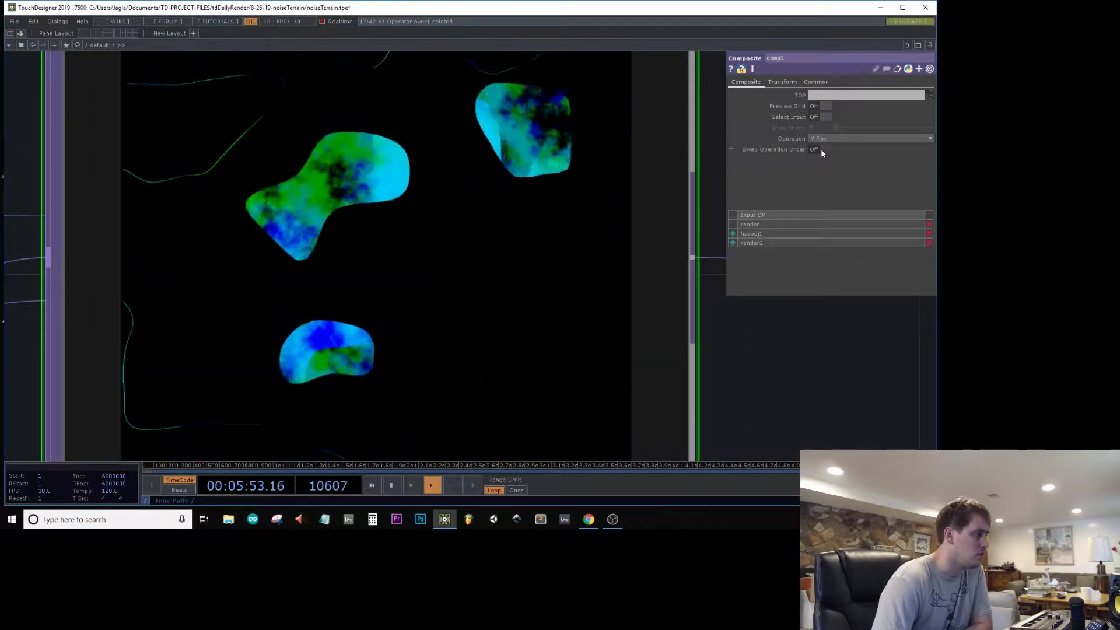
scroll(498, 221, "down", 5)
scroll(495, 229, "down", 4)
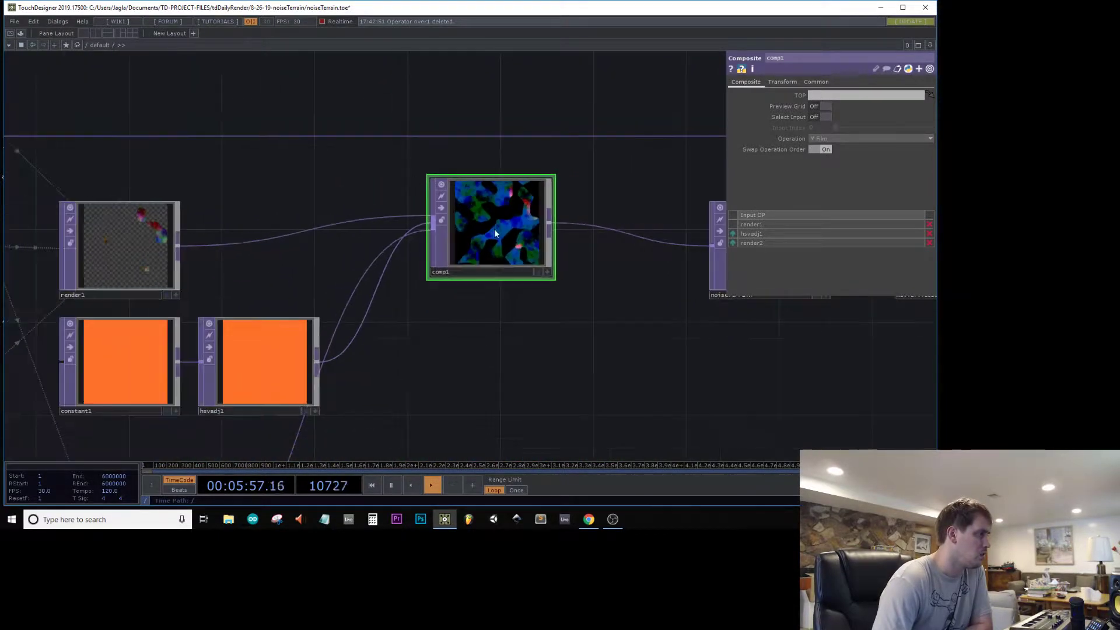
left_click_drag(468, 280, 446, 146)
key("ctrl+z")
left_click_drag(462, 220, 444, 128)
key("ctrl+z")
left_click_drag(420, 225, 380, 349)
scroll(409, 251, "down", 4)
right_click(459, 199)
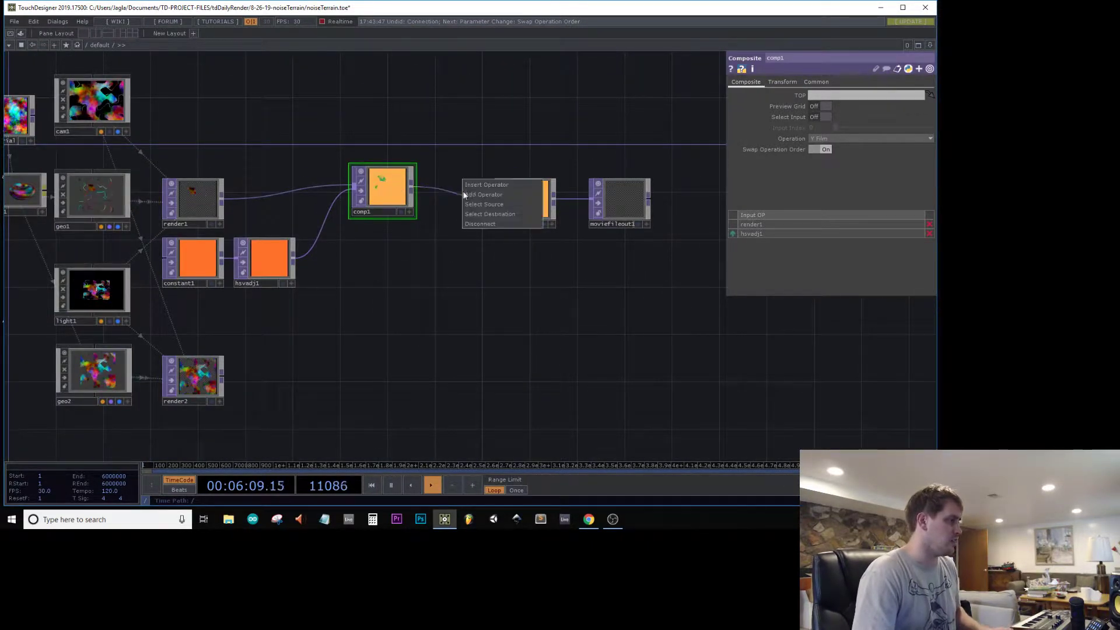
left_click(482, 186)
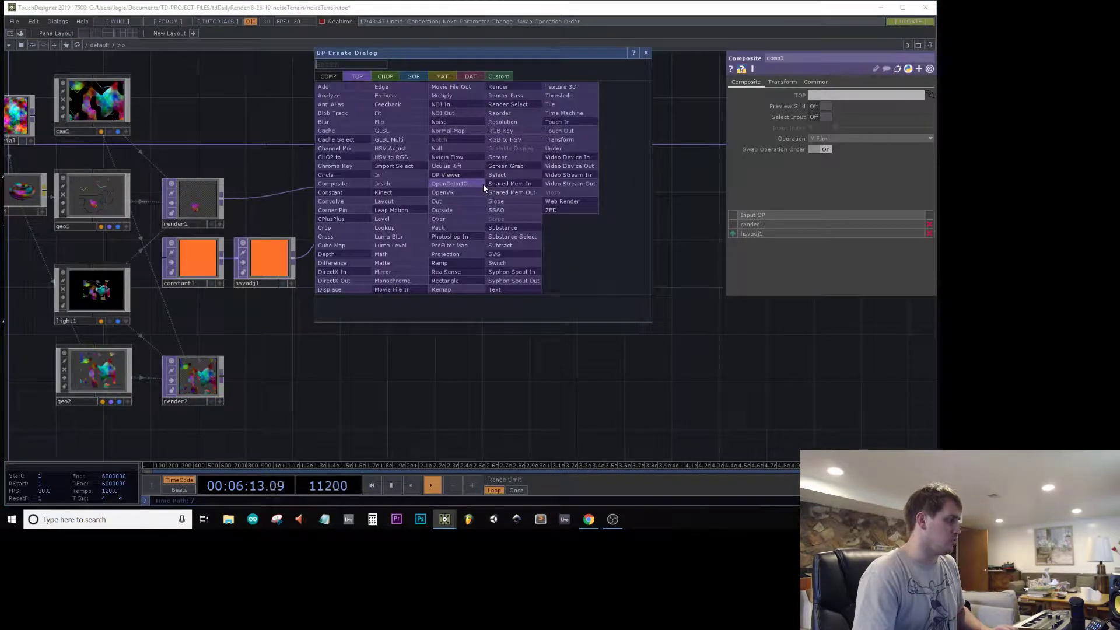
type("over")
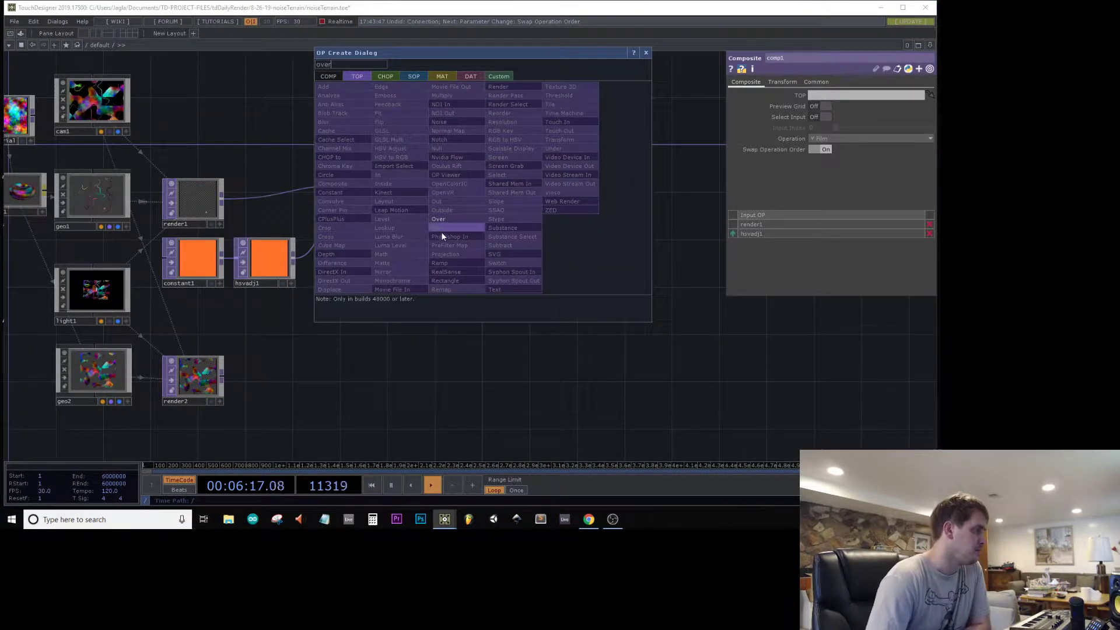
key("Return")
left_click(459, 186)
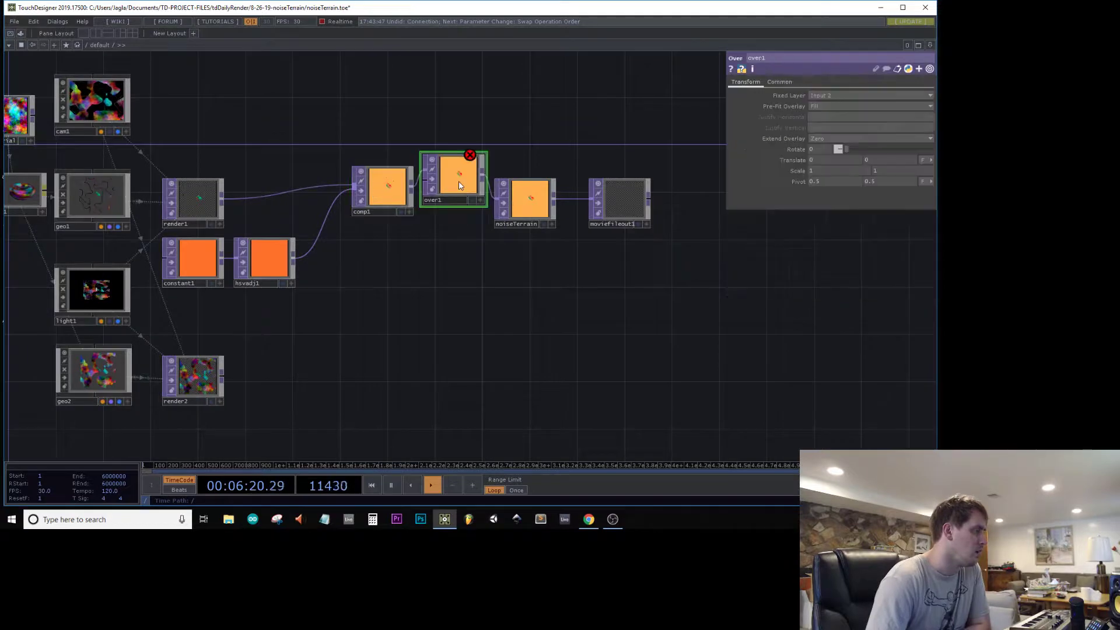
key("Delete")
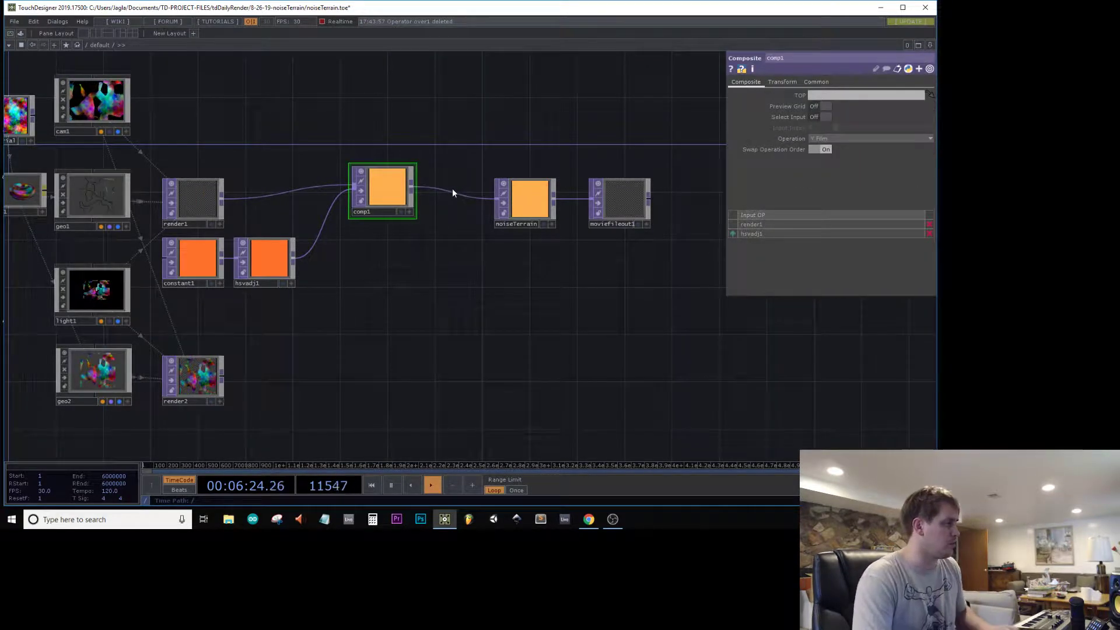
- Insert a Composite TOP between comp1 and noiseTerrain and connect render2 as its second input
right_click(450, 192)
left_click(466, 184)
type("c")
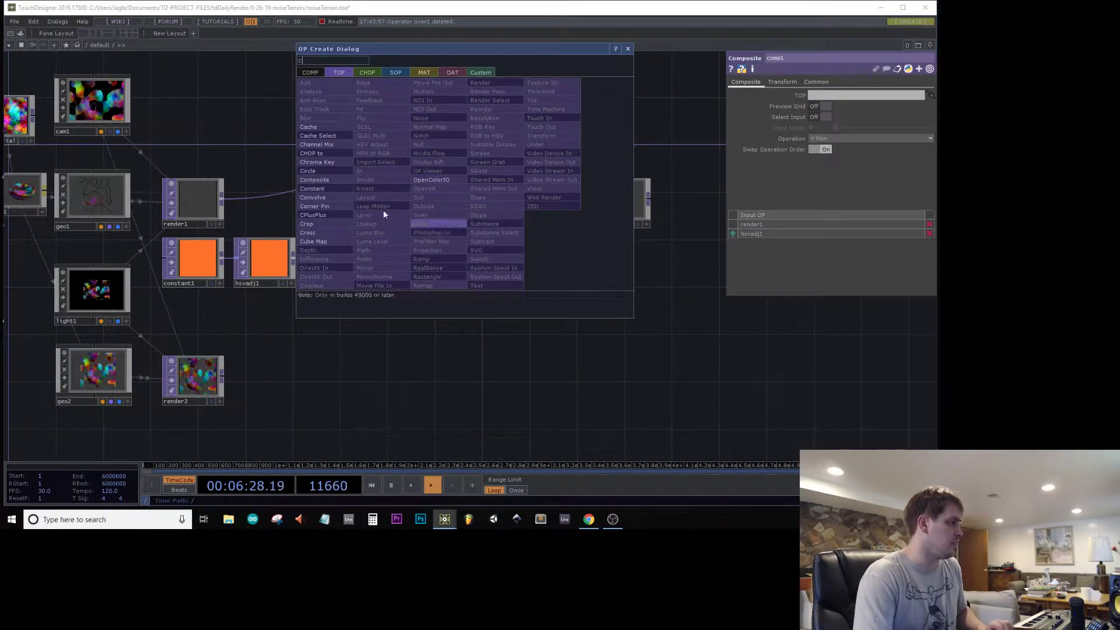
left_click(322, 181)
left_click(457, 202)
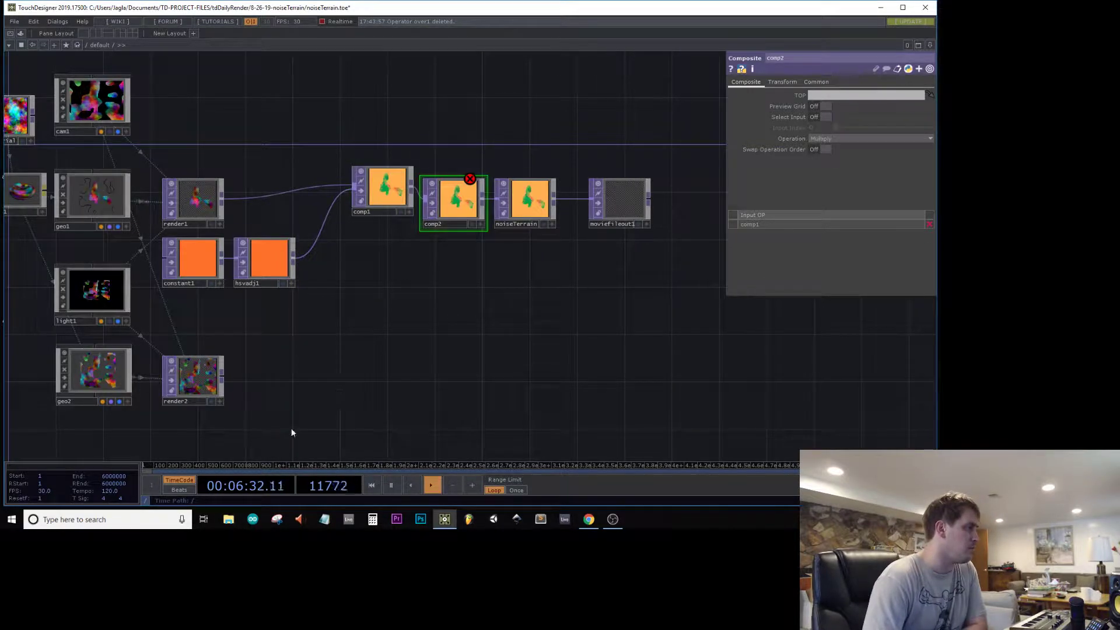
left_click(424, 213)
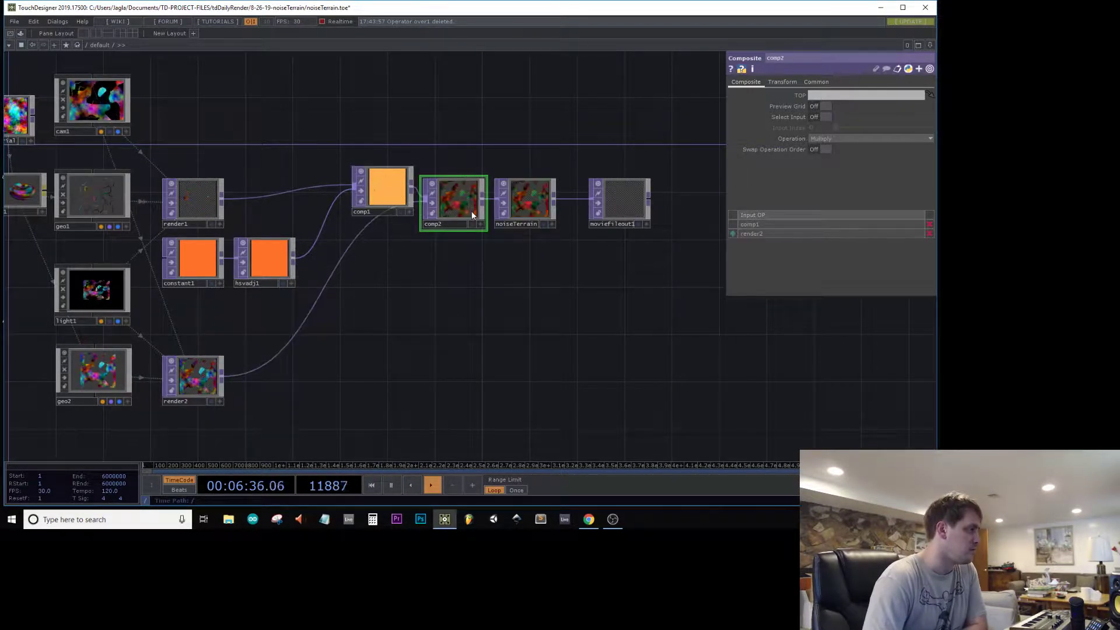
- Try the Darker Color and Multiply operations on comp2
left_click(880, 141)
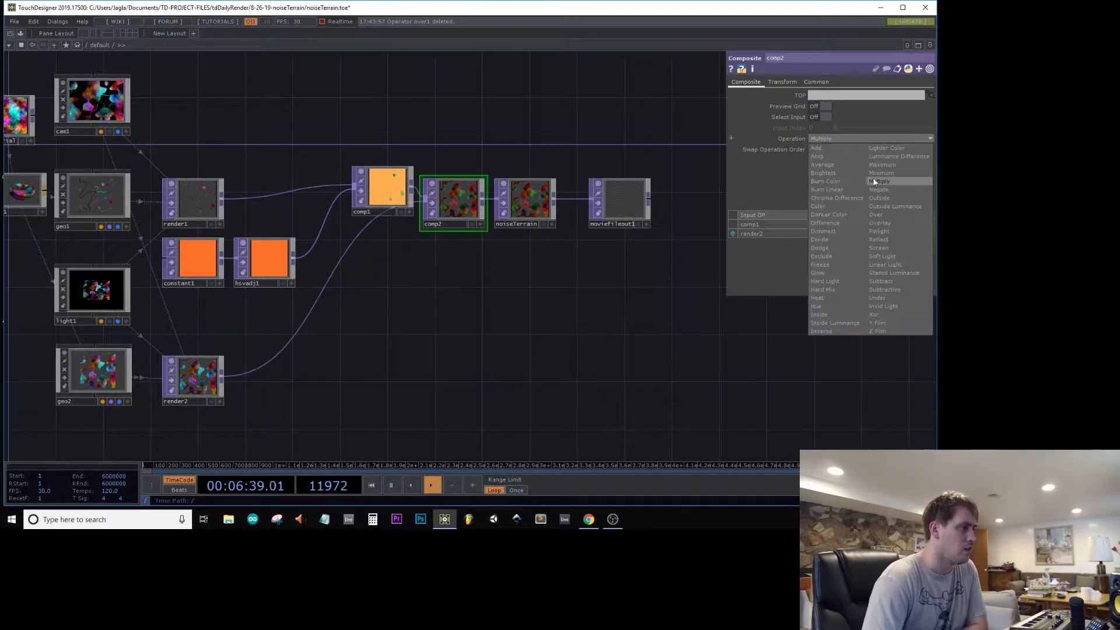
left_click(853, 218)
scroll(533, 190, "up", 10)
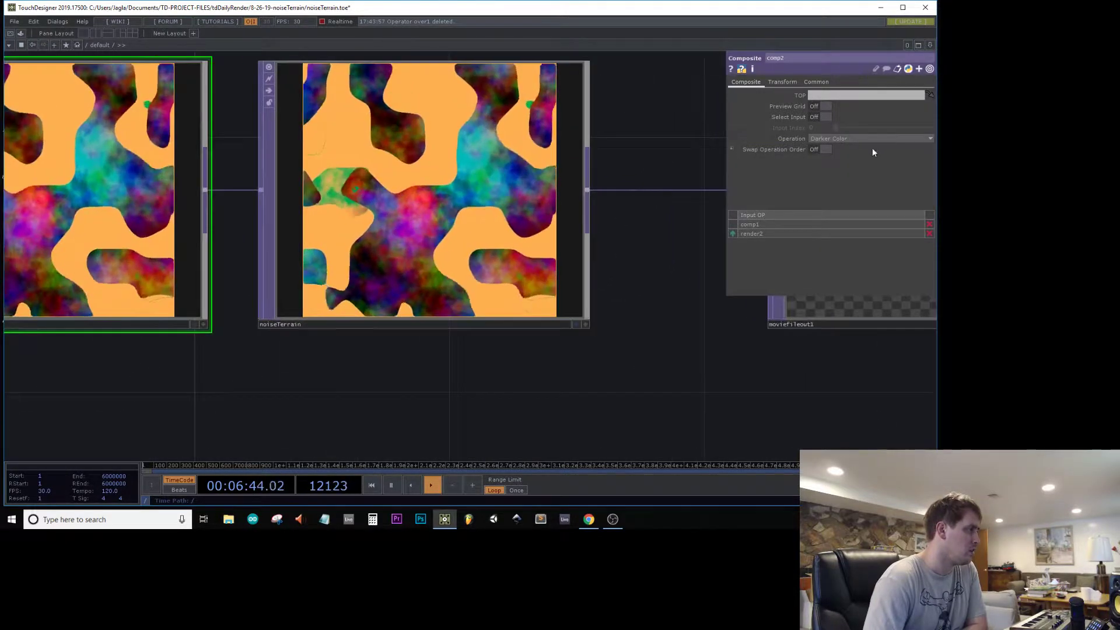
left_click(903, 138)
left_click(894, 181)
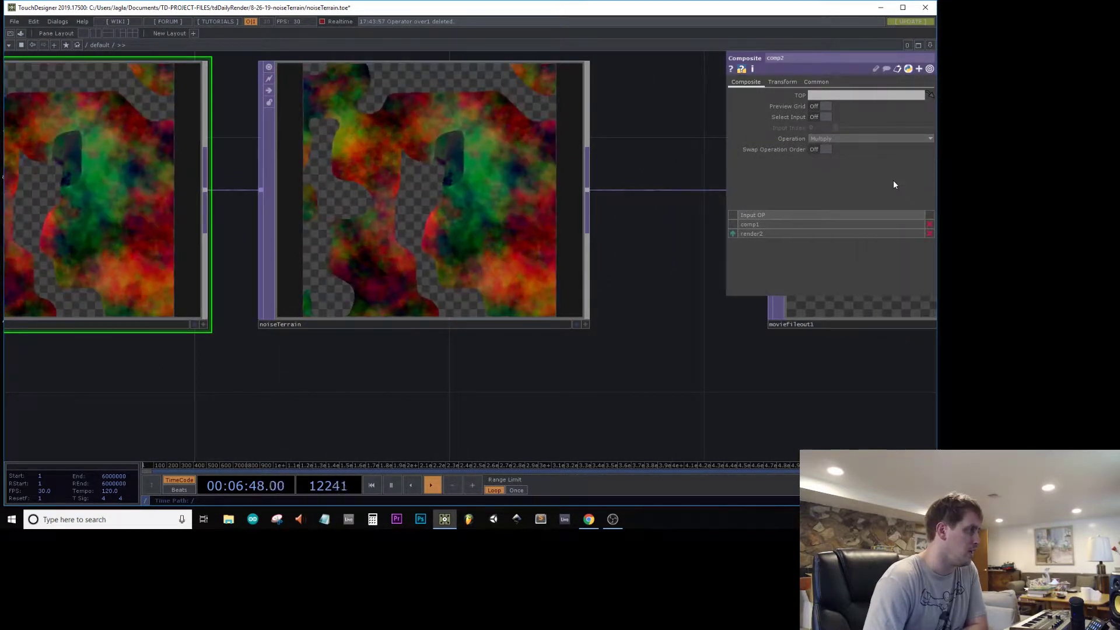
- Set comp2's operation to Burn Color and open noiseTerrain in a separate viewer window
left_click(856, 138)
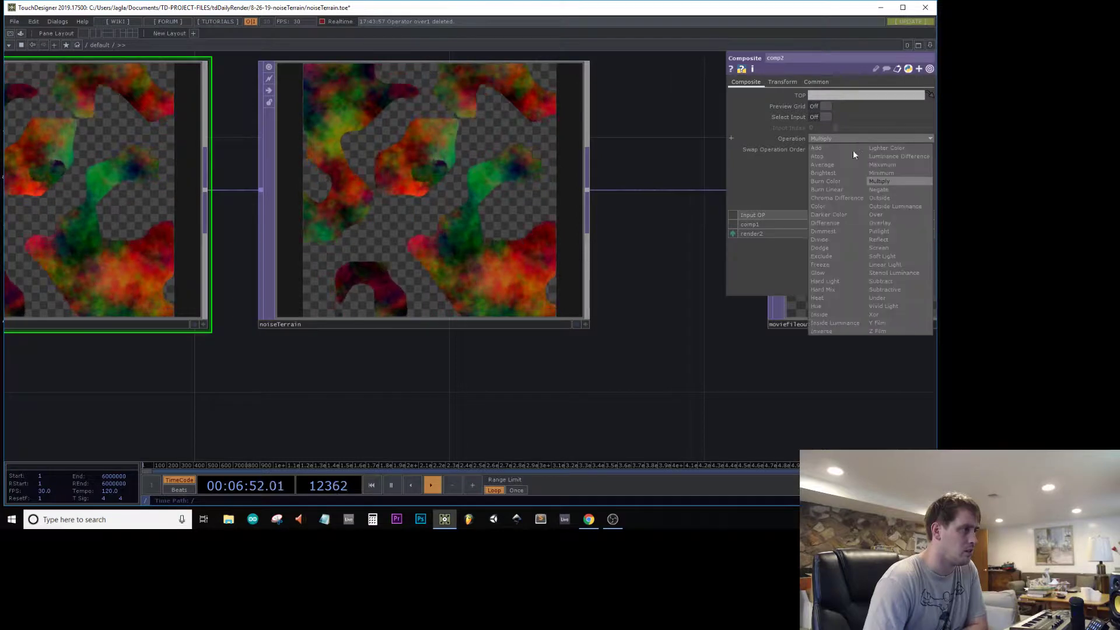
left_click(831, 189)
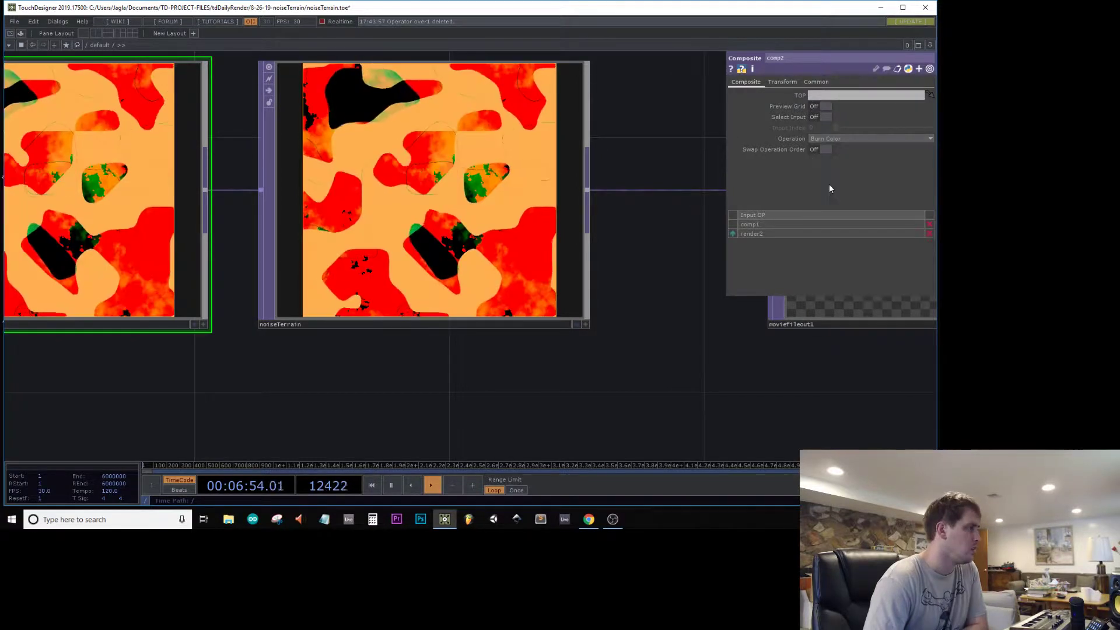
scroll(396, 239, "down", 5)
right_click(397, 237)
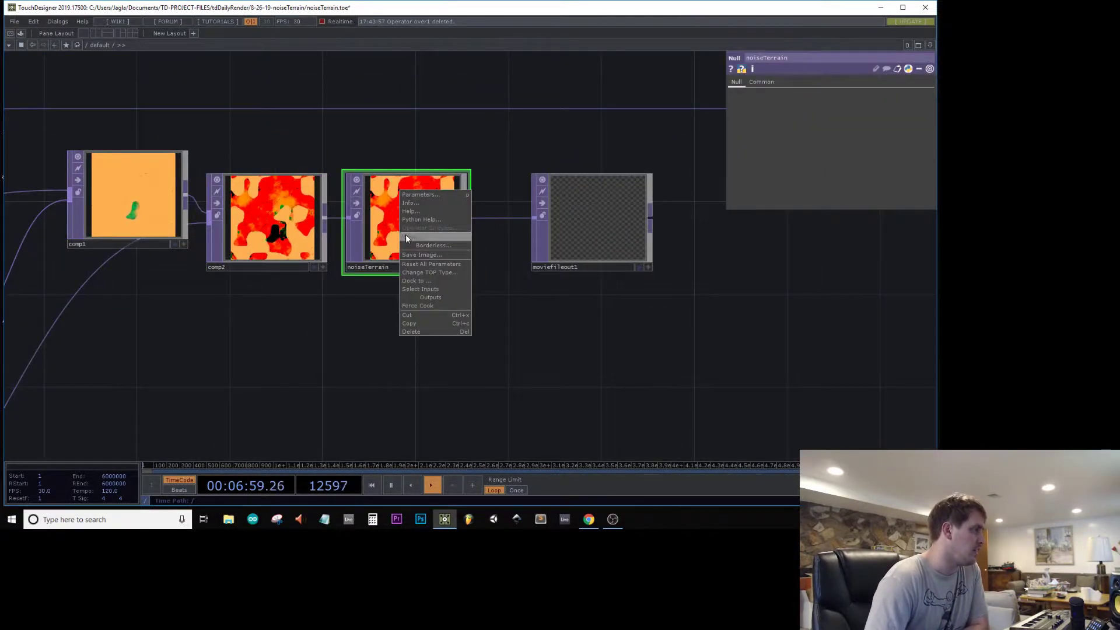
left_click(405, 233)
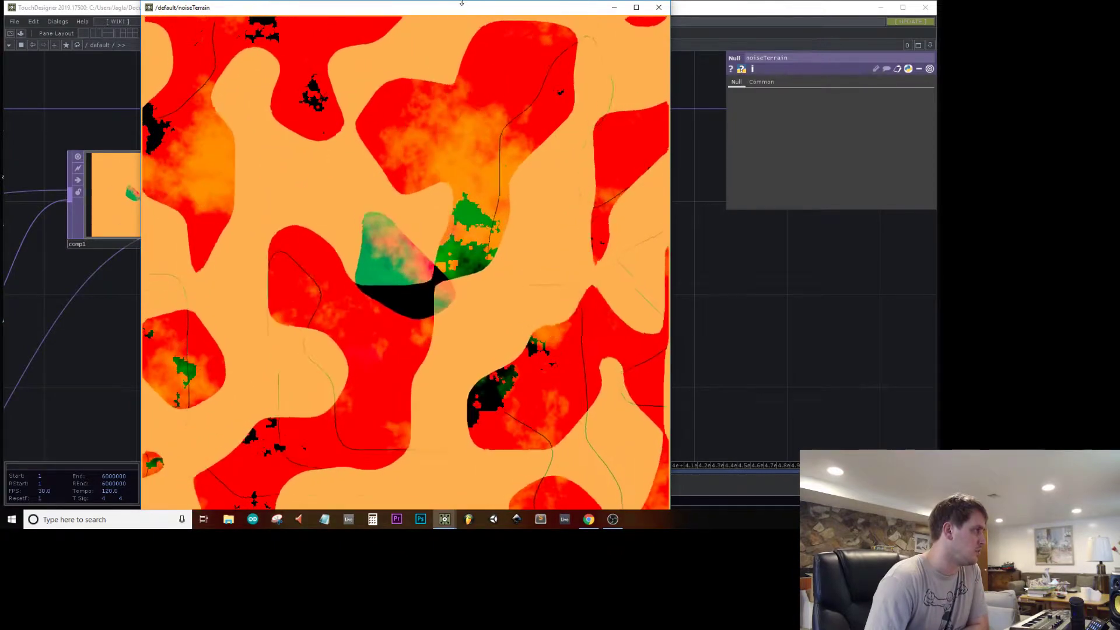
- Animate the material noise1 TOP by driving its Z translation with the expression absTime.seconds
left_click_drag(456, 2, 577, 65)
left_click_drag(108, 108, 543, 174)
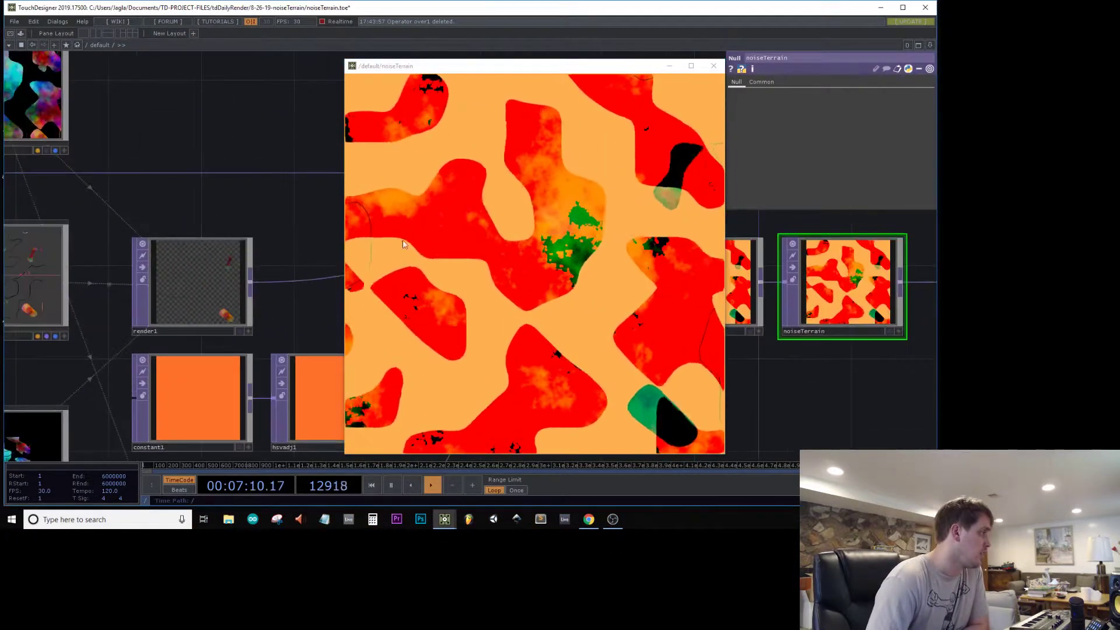
left_click_drag(101, 144, 580, 260)
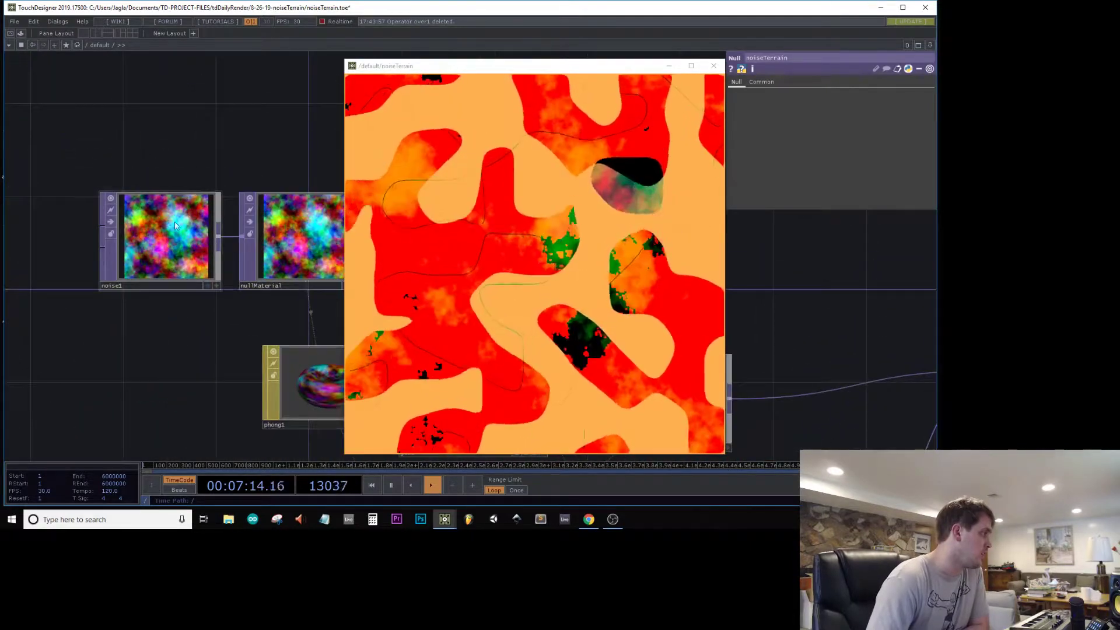
left_click(155, 231)
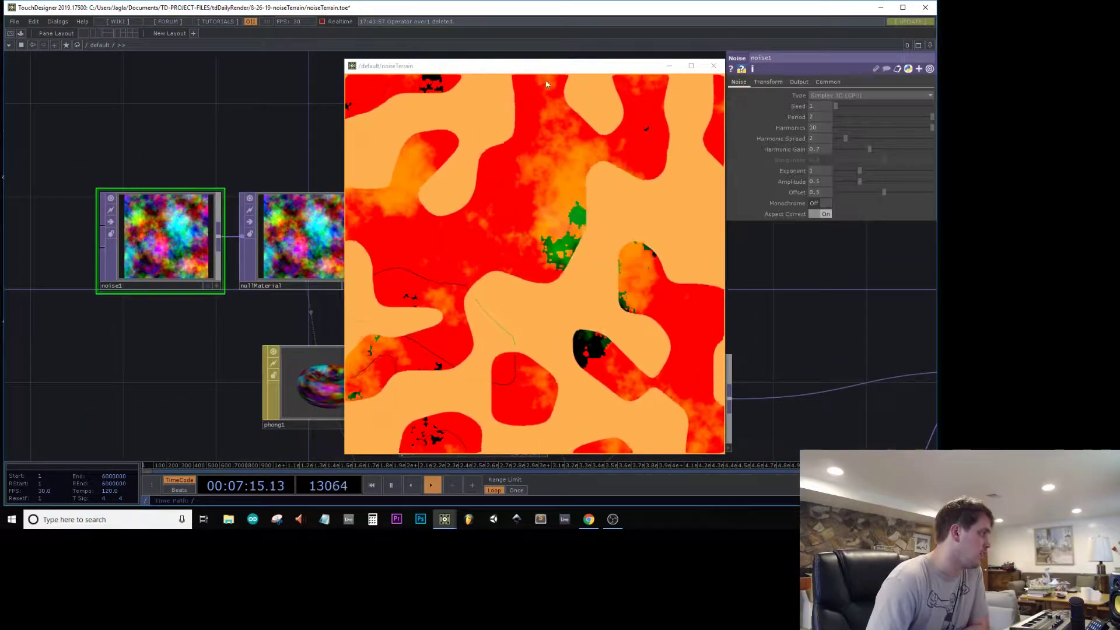
left_click(768, 82)
left_click(910, 117)
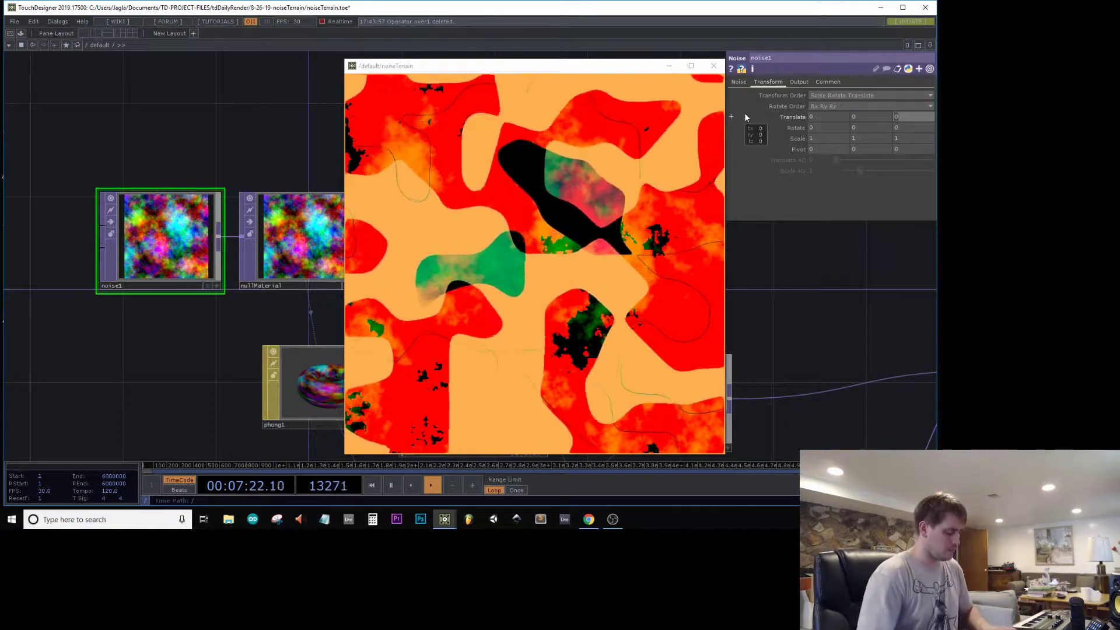
type("absTime")
type(".seconds")
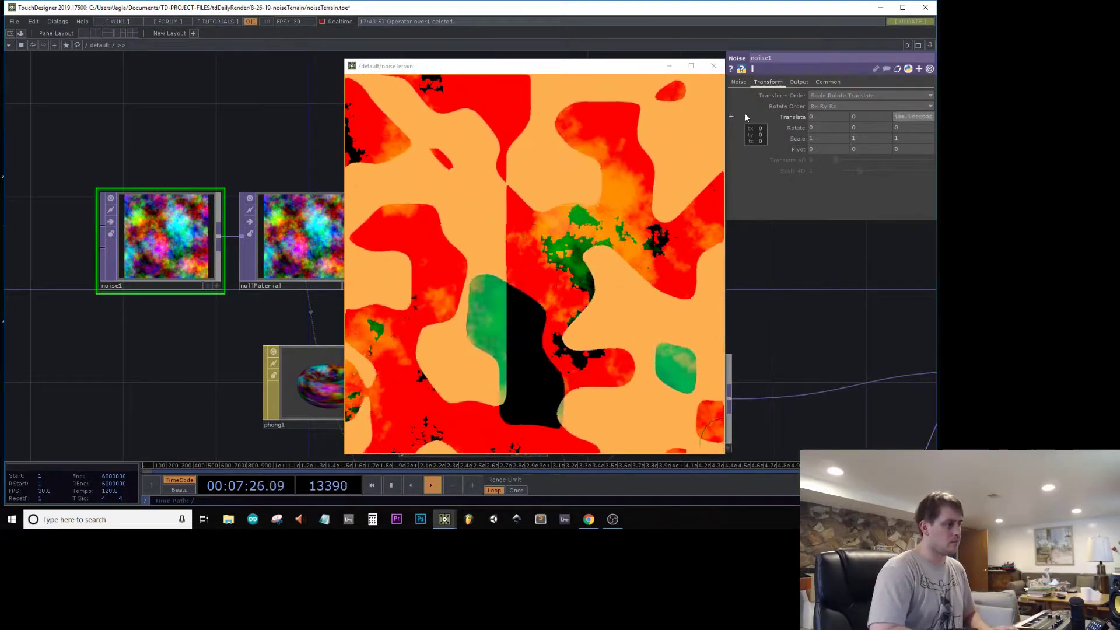
key("Return")
- Slow noise1's Z translation by changing its expression to absTime.seconds * 0.005
left_click(903, 116)
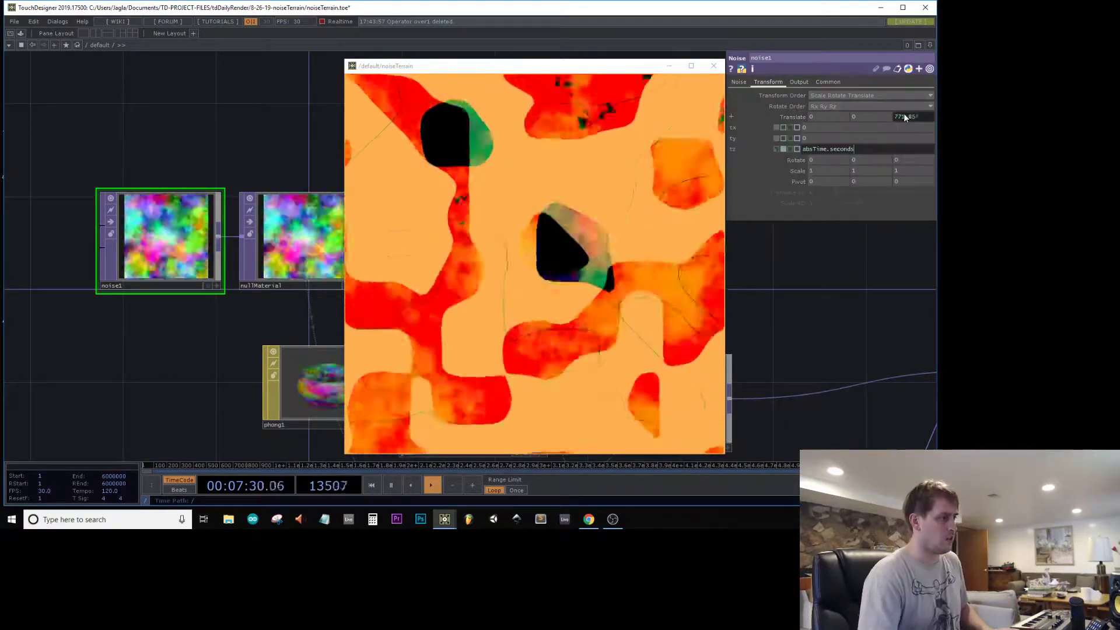
type("* 0.001")
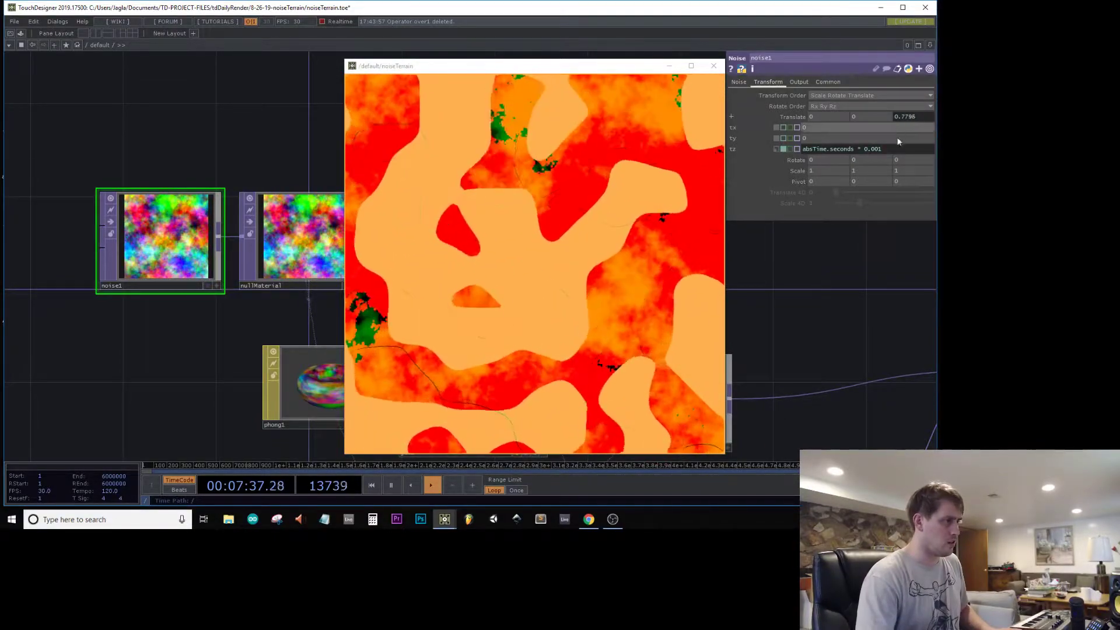
key("BackSpace")
type("5")
key("Return")
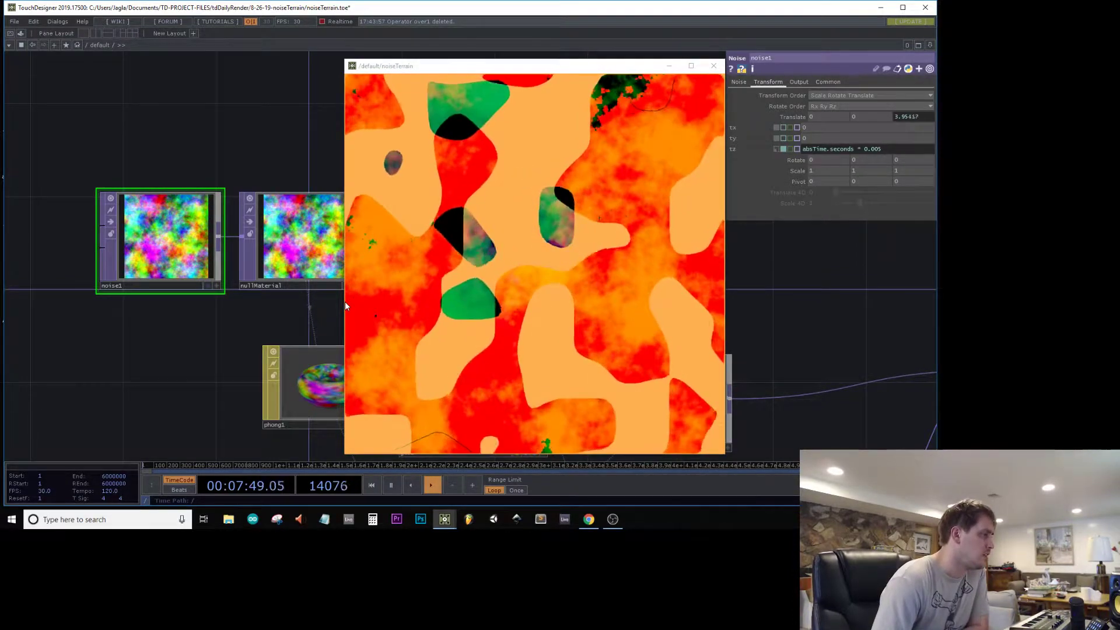
- Shrink the floating noiseTerrain viewer and move it to an empty area clear of the node network
scroll(744, 342, "down", 7)
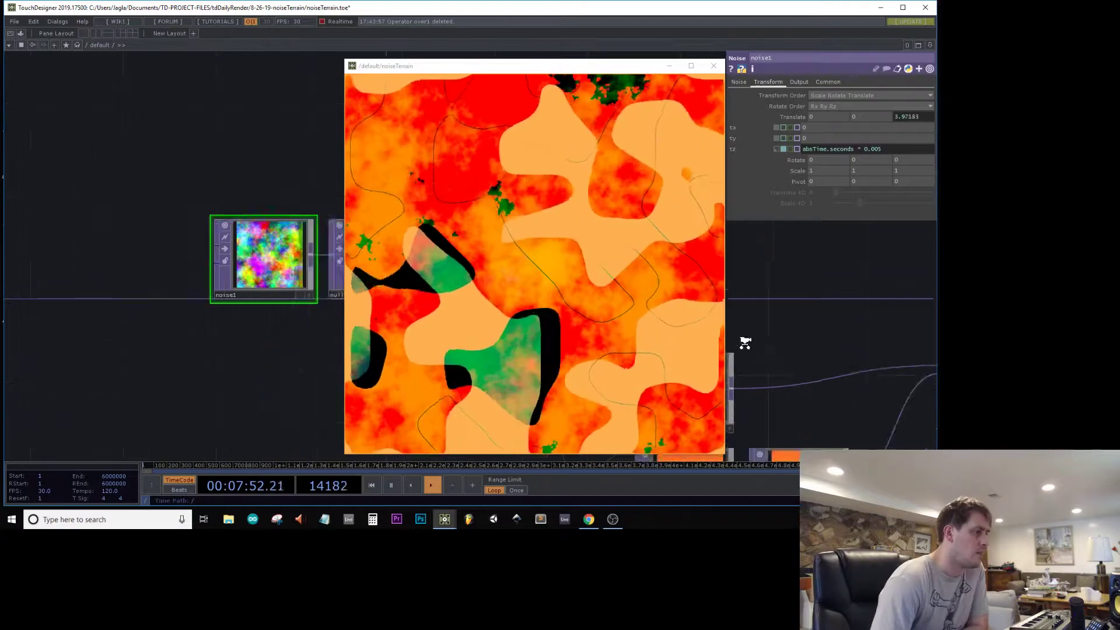
left_click_drag(802, 302, 763, 285)
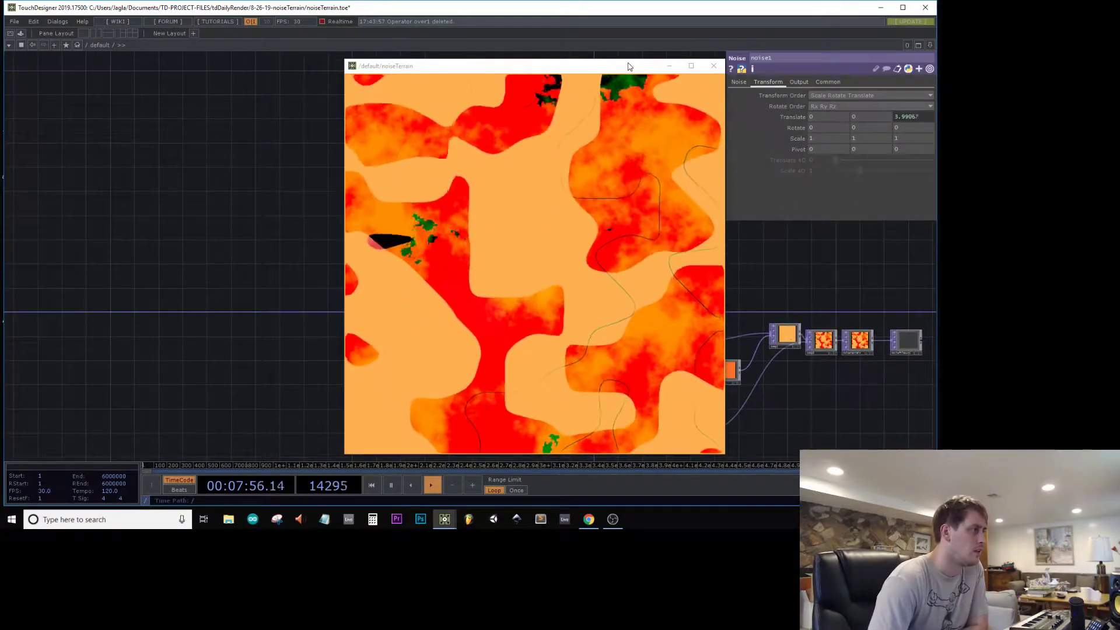
left_click_drag(630, 60, 249, 300)
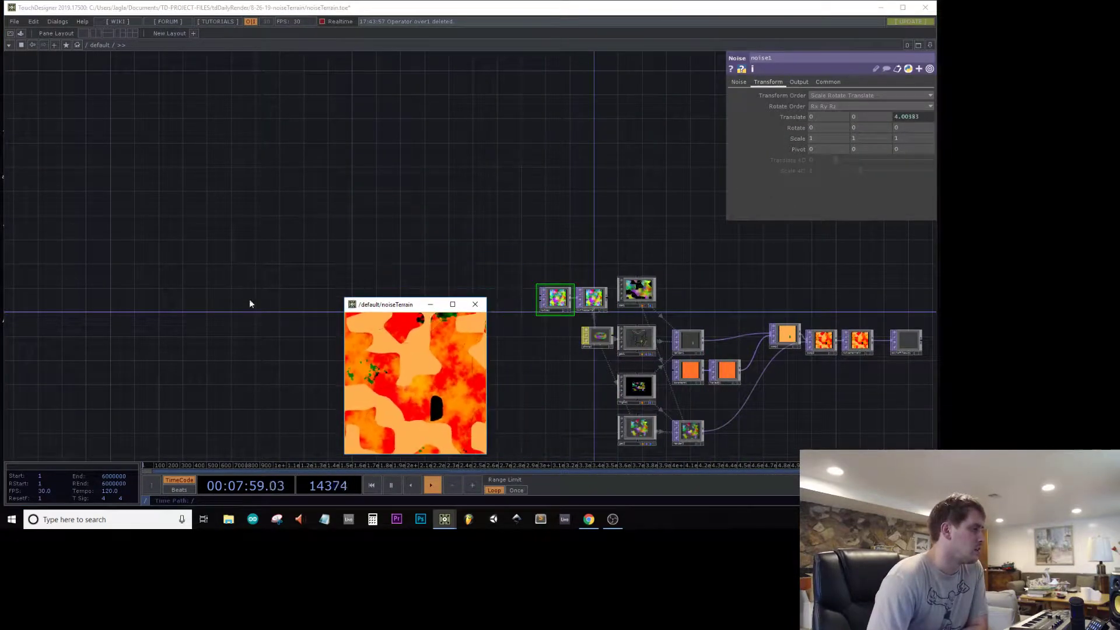
left_click_drag(405, 304, 265, 94)
left_click_drag(705, 255, 668, 263)
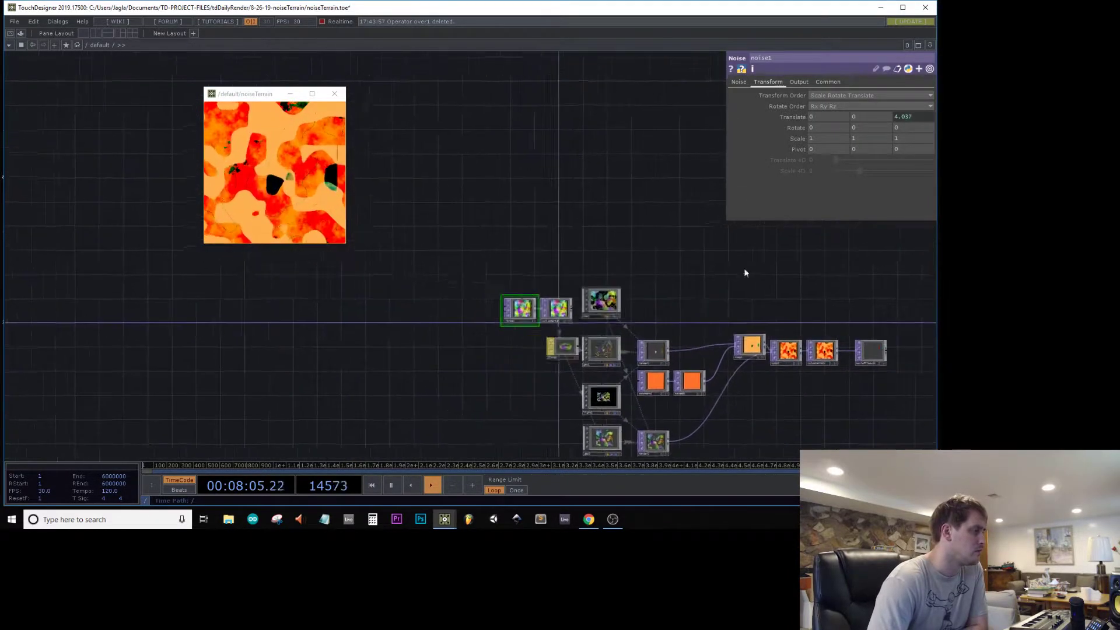
- Try translating geo1's transform1 to -1 along Z, and reset the value to 0
scroll(537, 395, "up", 10)
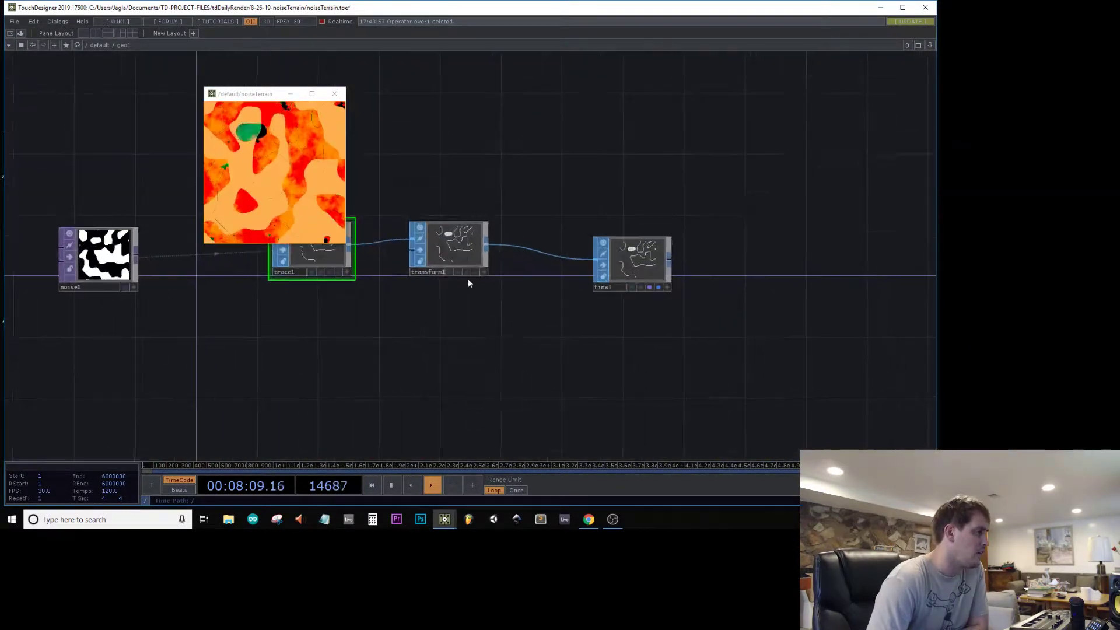
key("p")
left_click(467, 274)
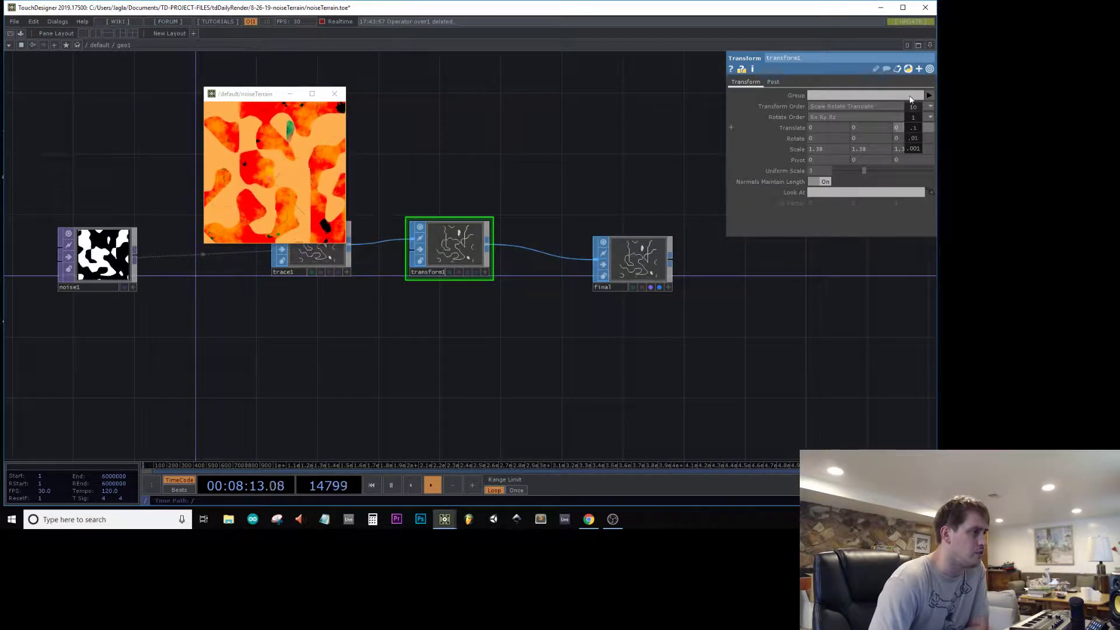
middle_click_drag(913, 107, 911, 109)
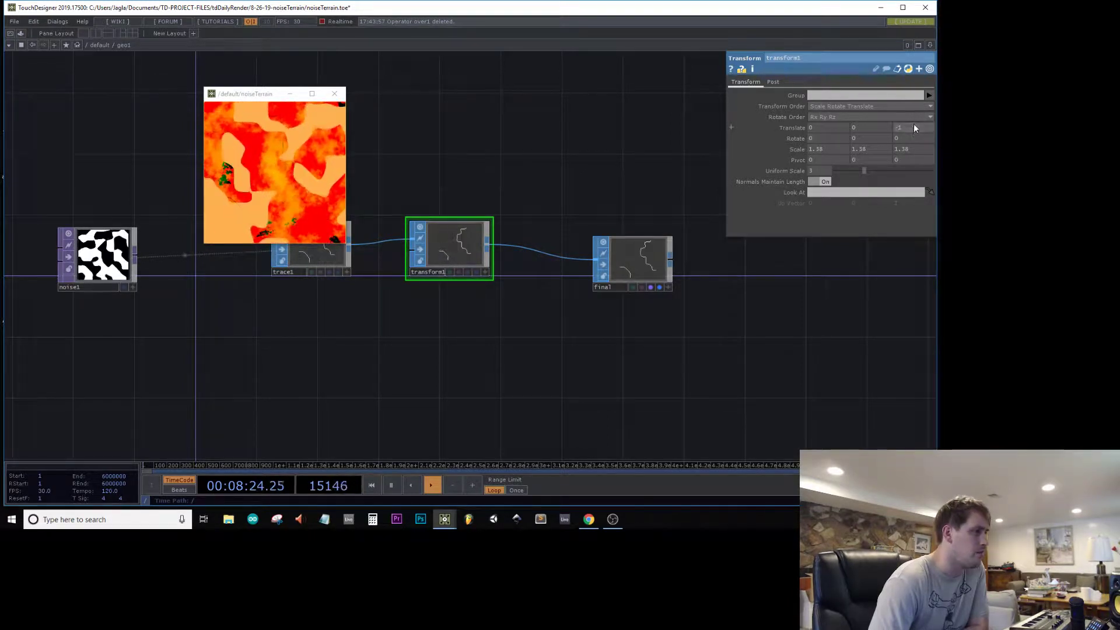
left_click(914, 117)
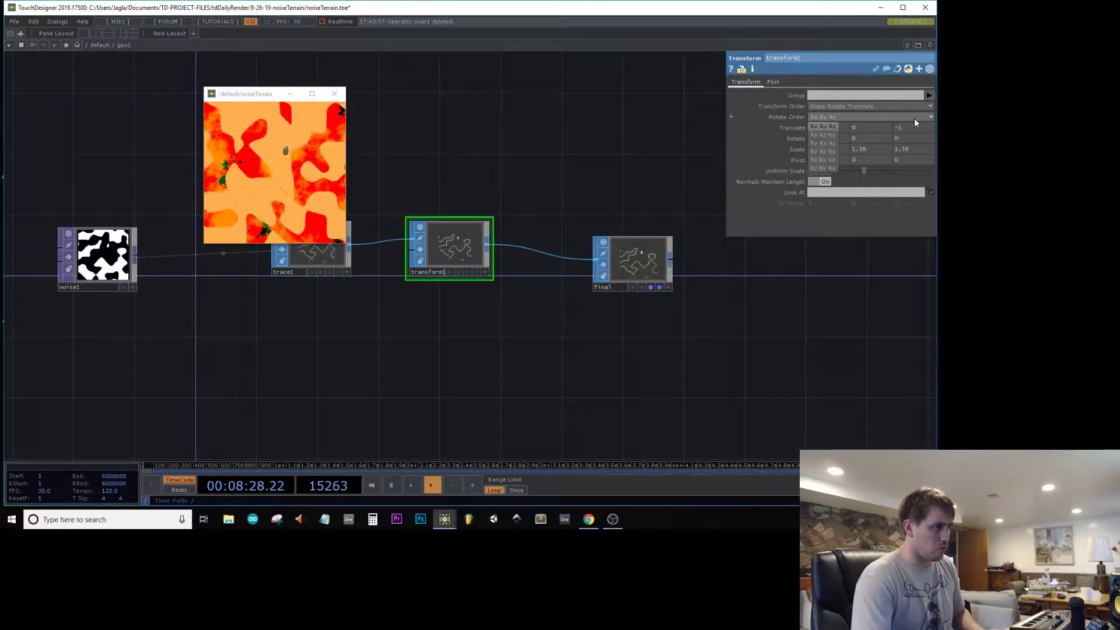
left_click(911, 126)
type("0")
key("Return")
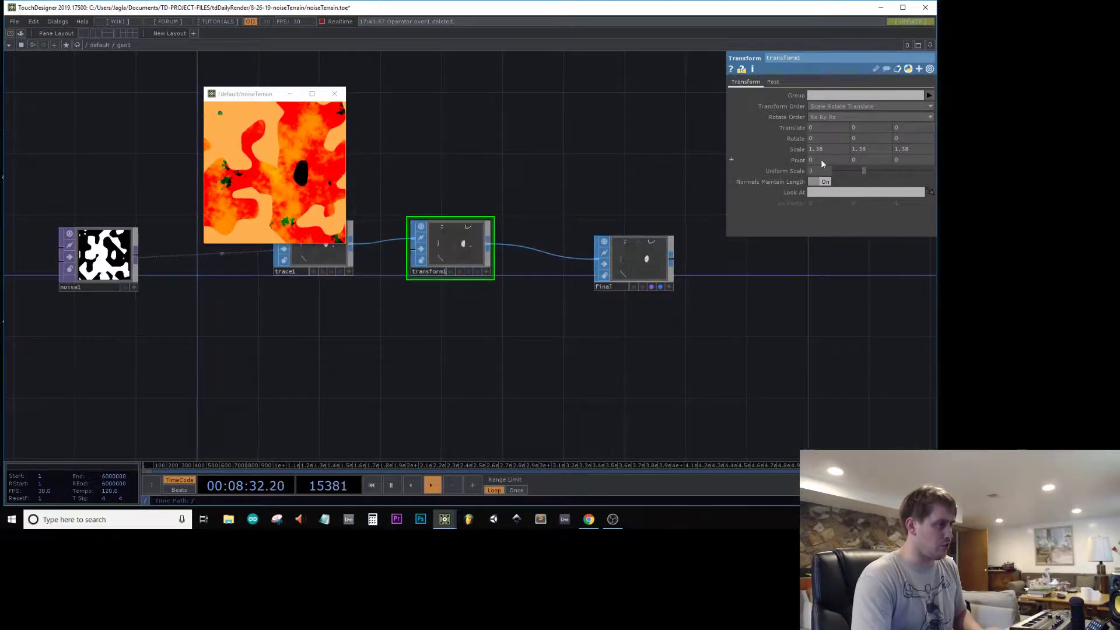
- Try rotating geo1's transform1 about the Y and X axes, returning each rotation to 0
middle_click_drag(861, 142, 864, 120)
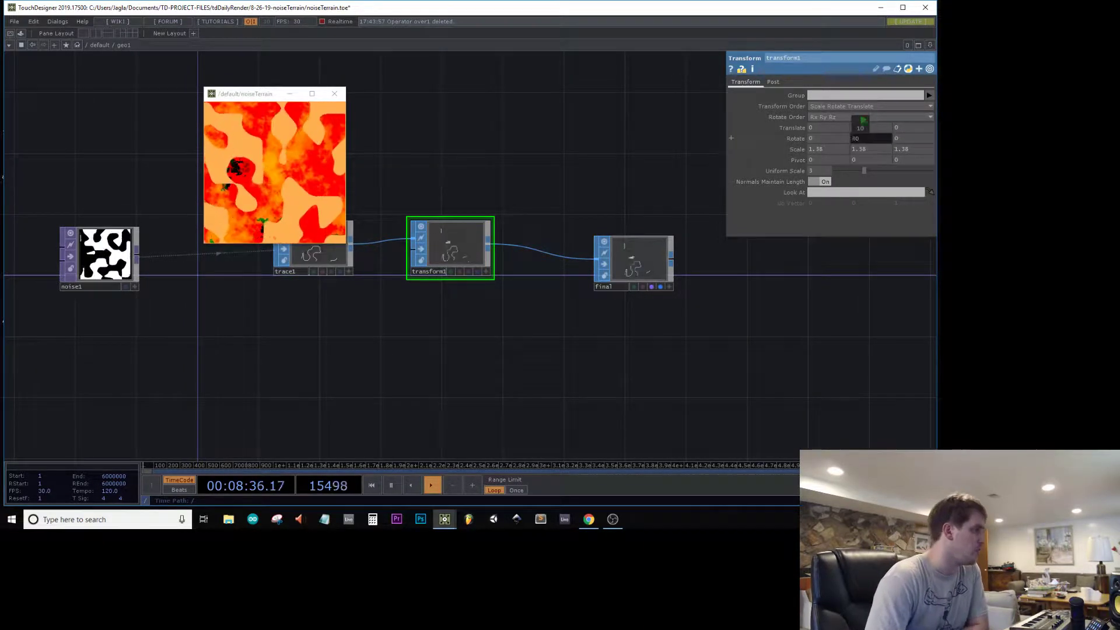
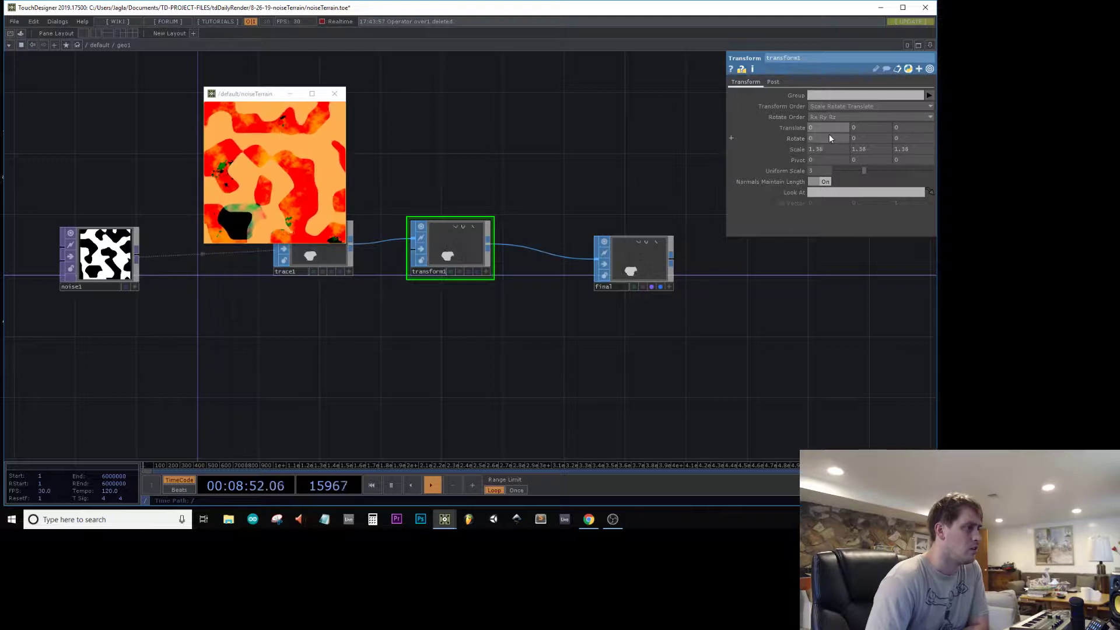
middle_click_drag(828, 134, 825, 133)
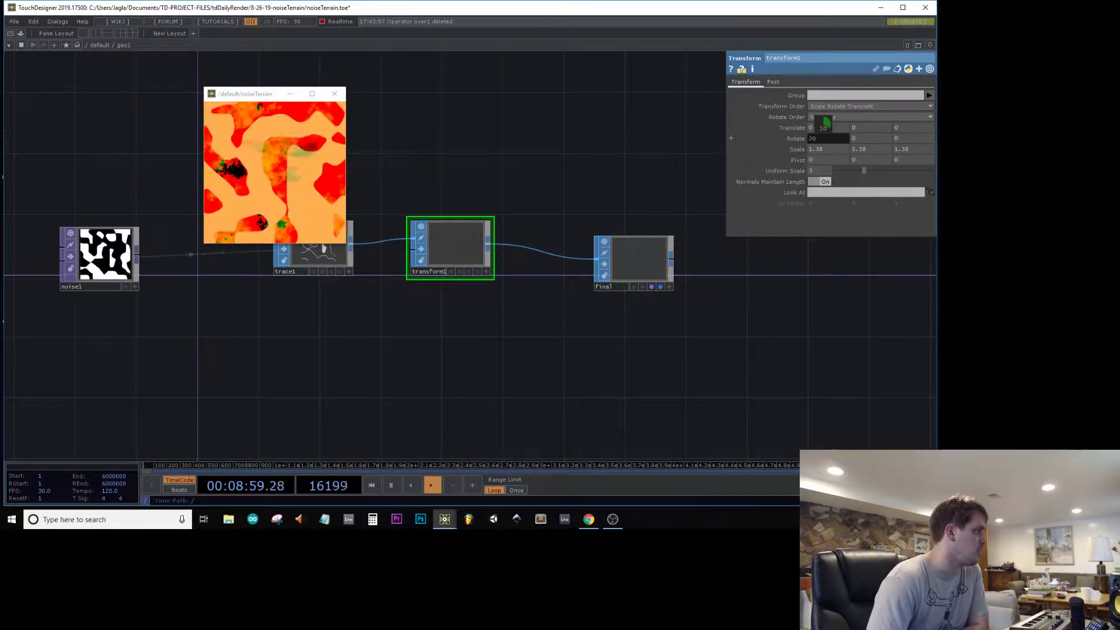
middle_click_drag(824, 119, 822, 124)
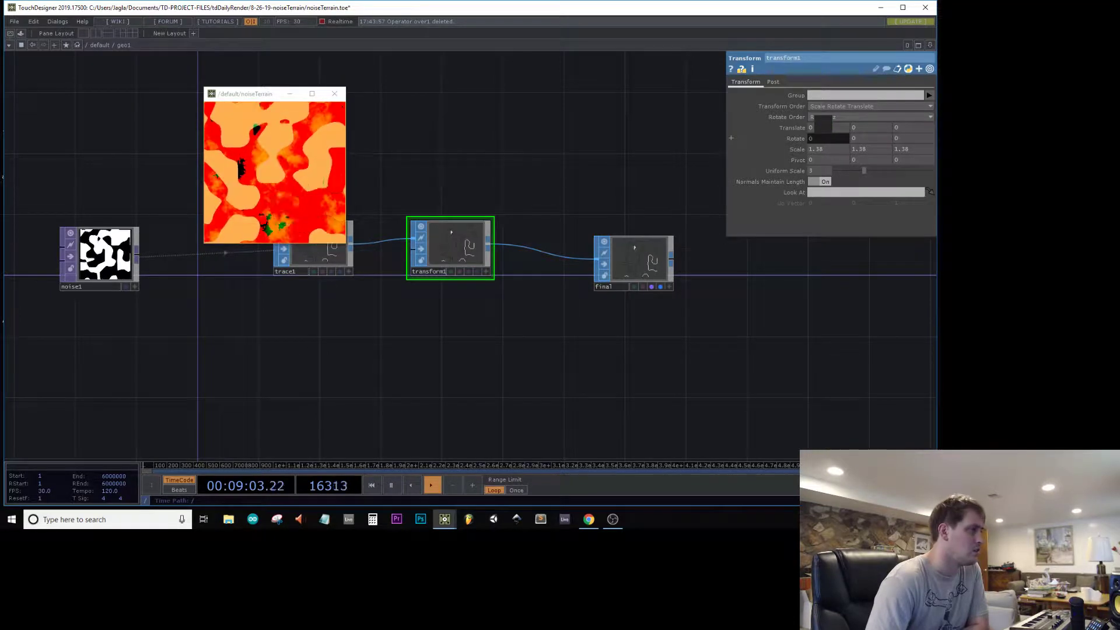
- Examine the composite chain in the parent network and the parameters of render2 and light1
scroll(394, 180, "down", 6)
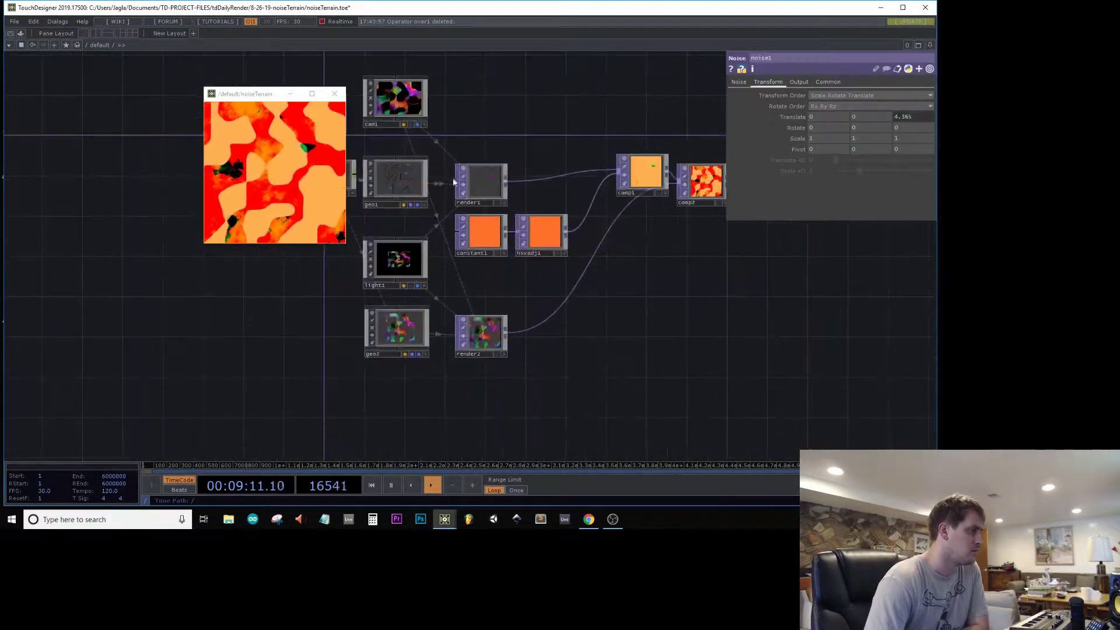
left_click_drag(765, 283, 490, 350)
scroll(498, 274, "up", 4)
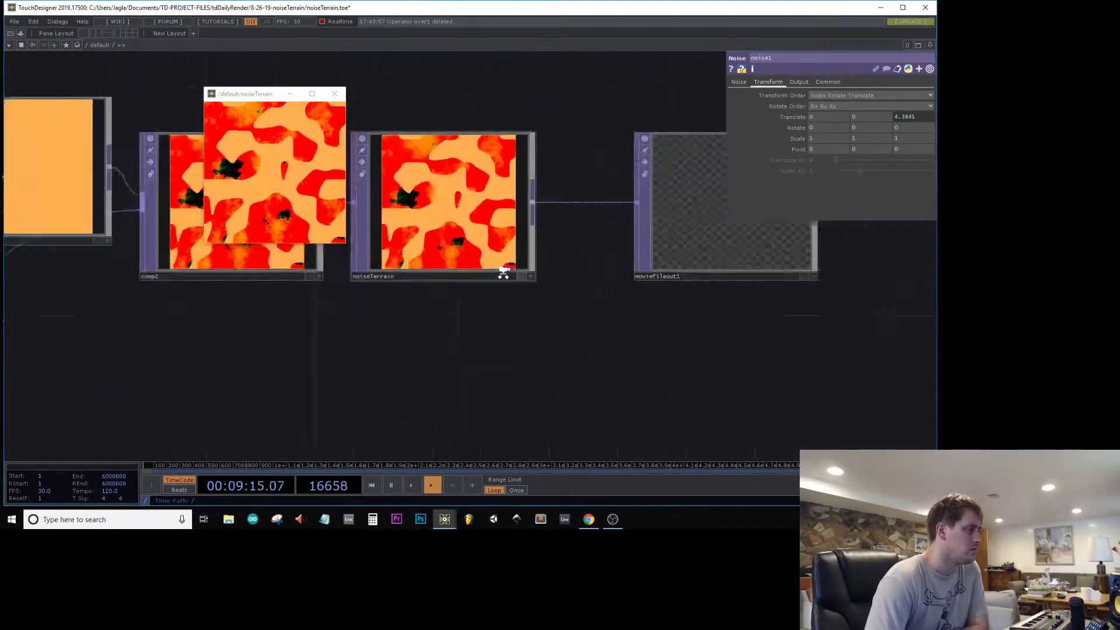
scroll(507, 268, "down", 5)
scroll(310, 412, "up", 2)
scroll(425, 312, "up", 2)
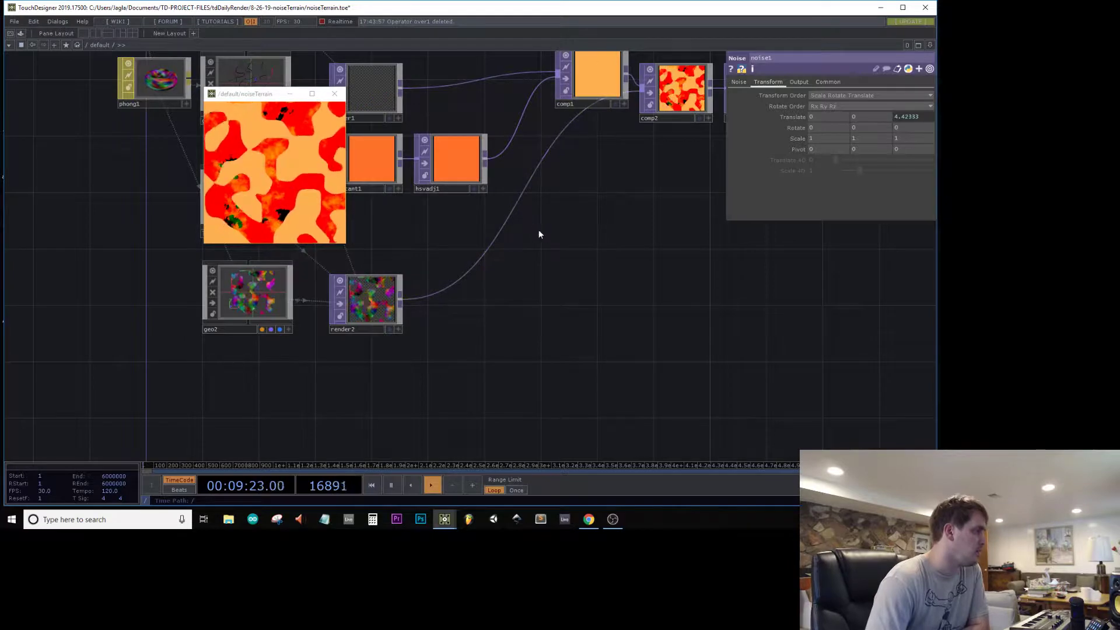
left_click_drag(539, 234, 702, 277)
left_click(523, 331)
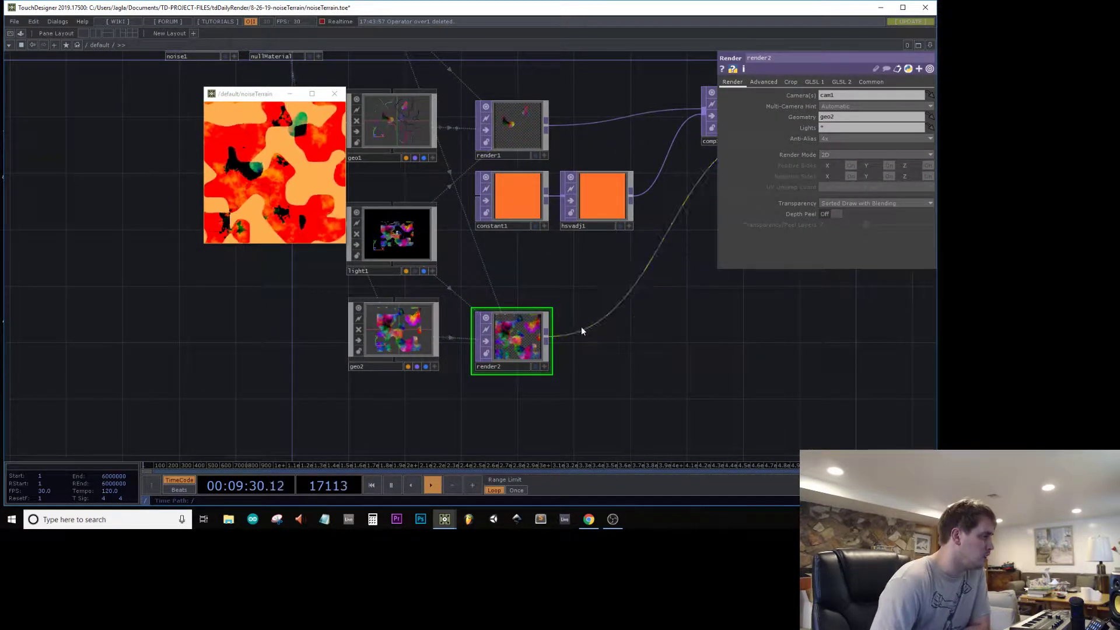
left_click(379, 243)
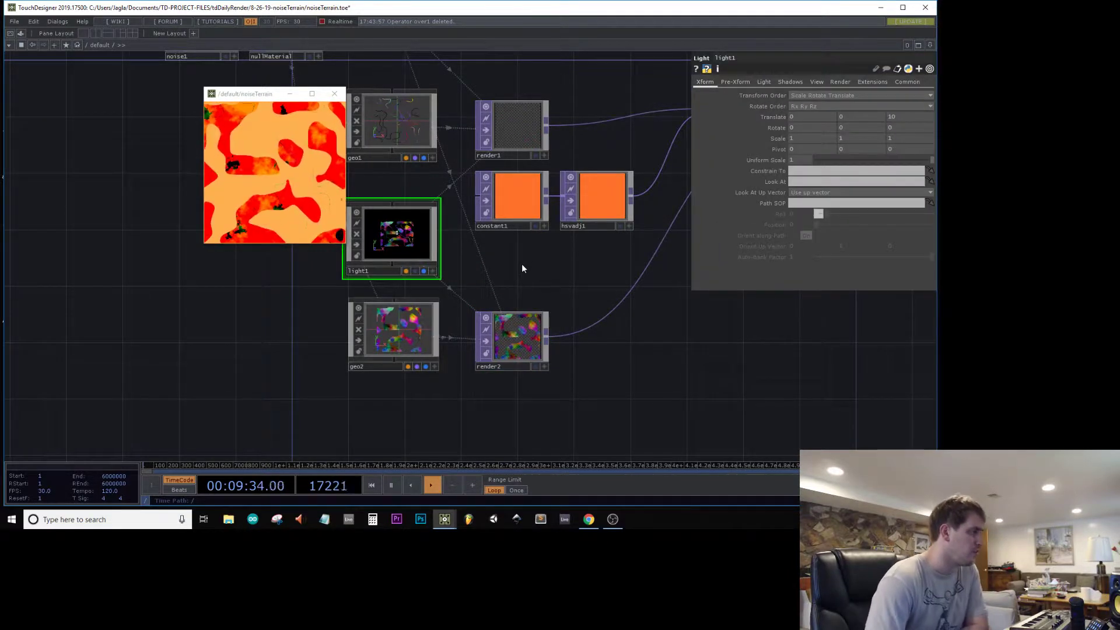
scroll(523, 348, "up", 10)
scroll(523, 347, "down", 9)
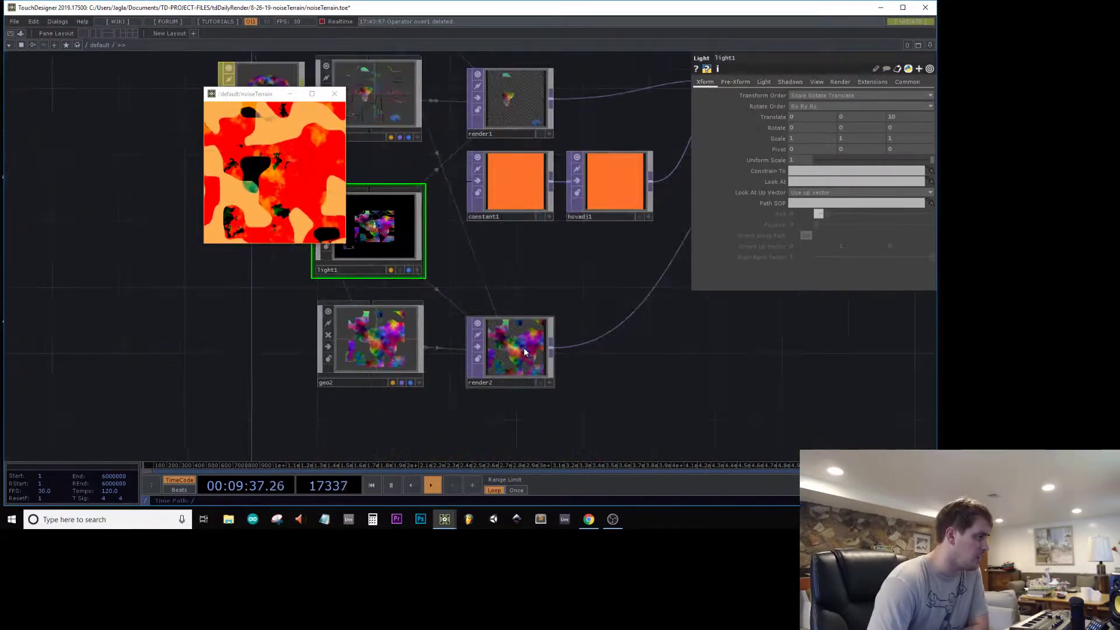
- Tilt the geo2 component by rotating it to about -50 degrees on the X axis
left_click(319, 347)
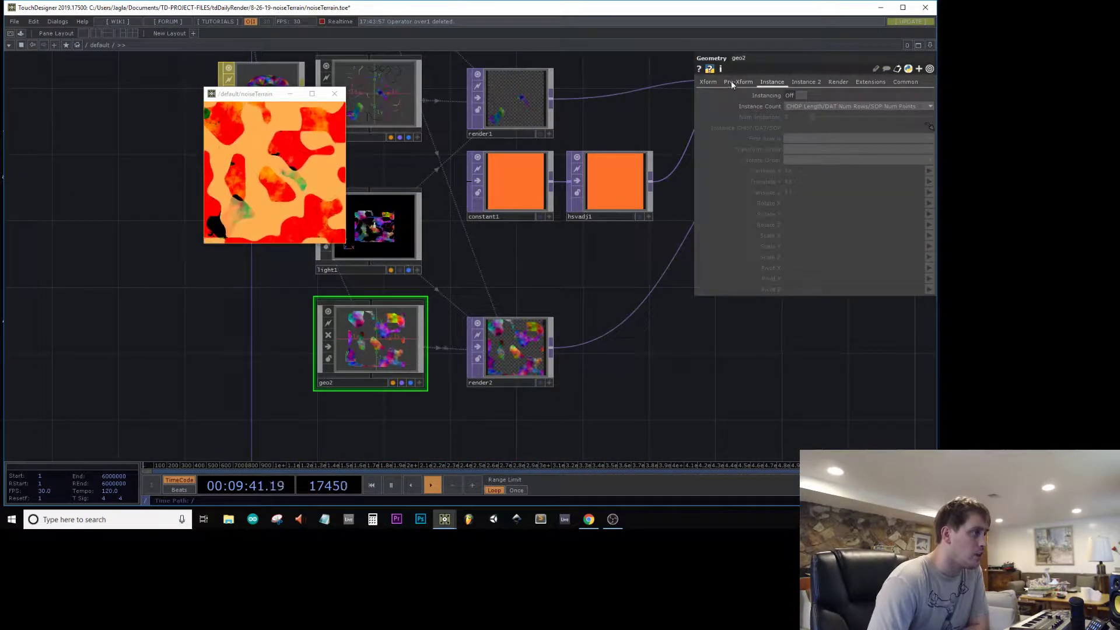
left_click(708, 82)
middle_click_drag(790, 128, 765, 106)
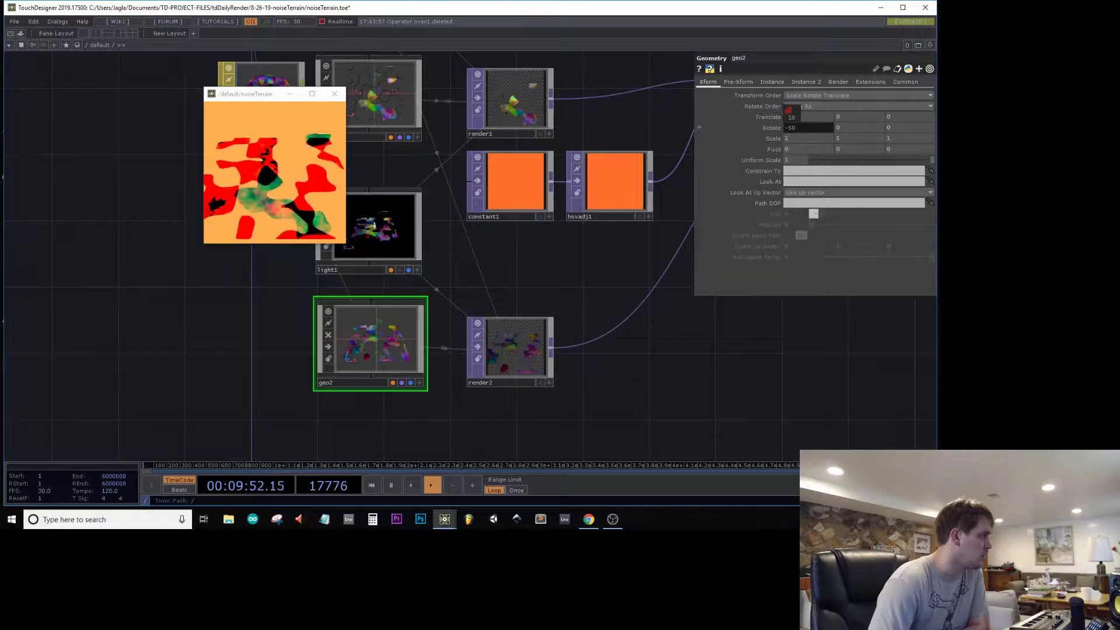
- Insert an Extrude SOP between trace1 and transform1 inside geo2, and return to the parent network
scroll(385, 345, "up", 6)
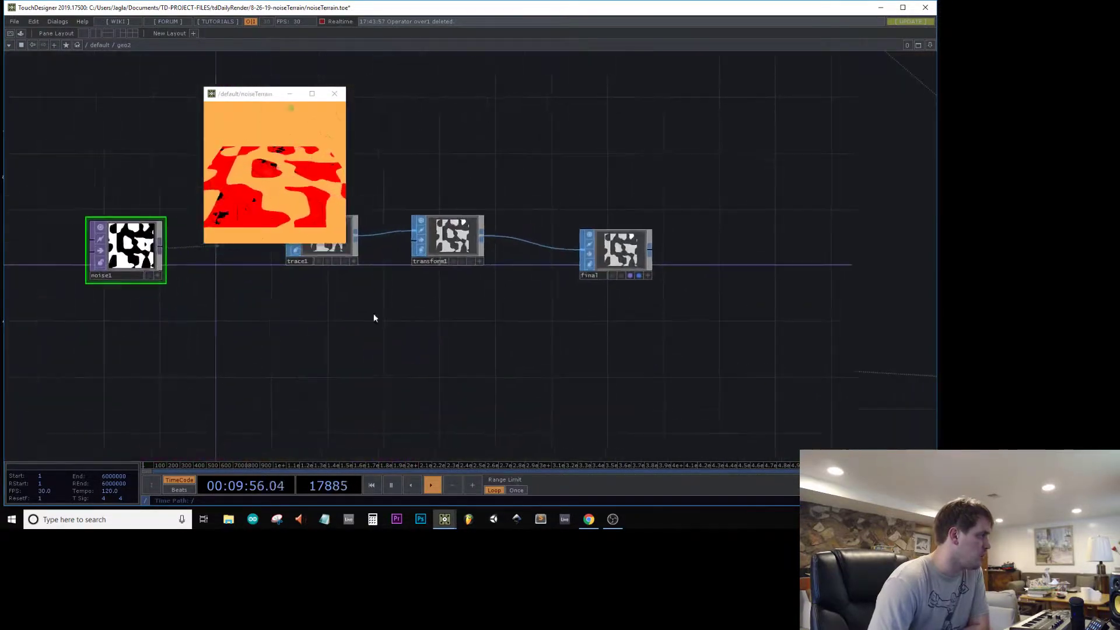
key("p")
left_click_drag(664, 188, 446, 295)
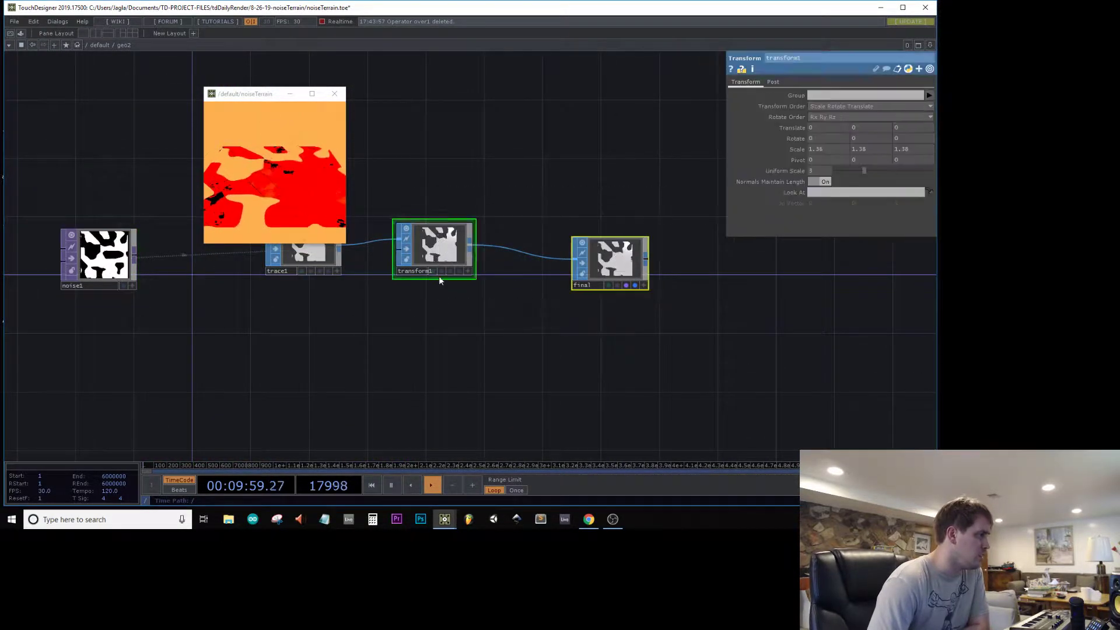
left_click_drag(435, 254, 609, 268)
right_click(404, 245)
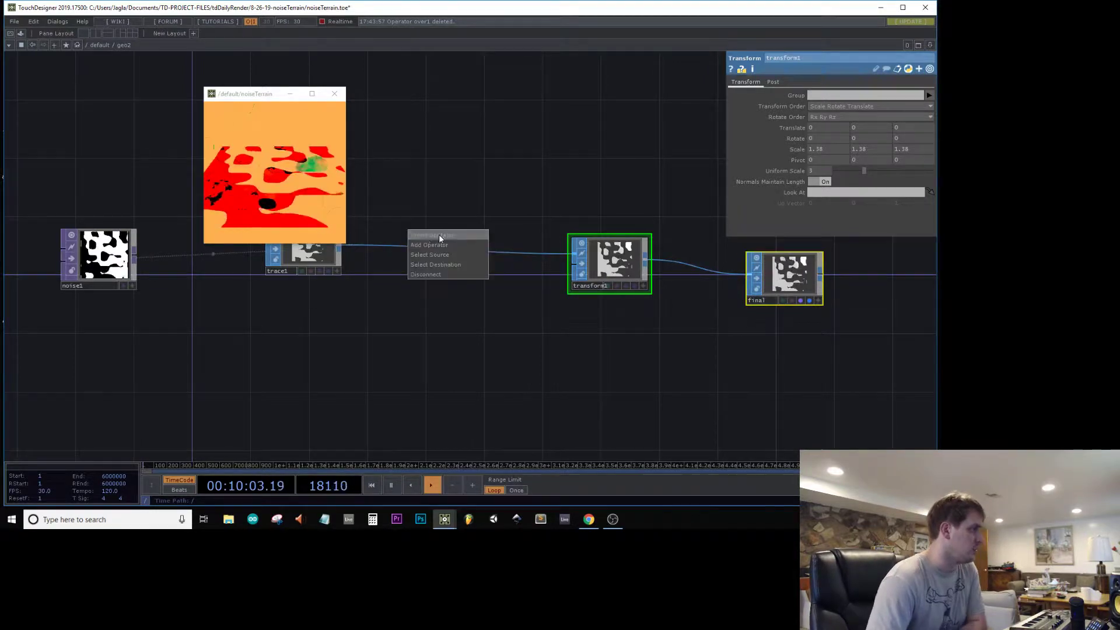
left_click(438, 233)
type("extr")
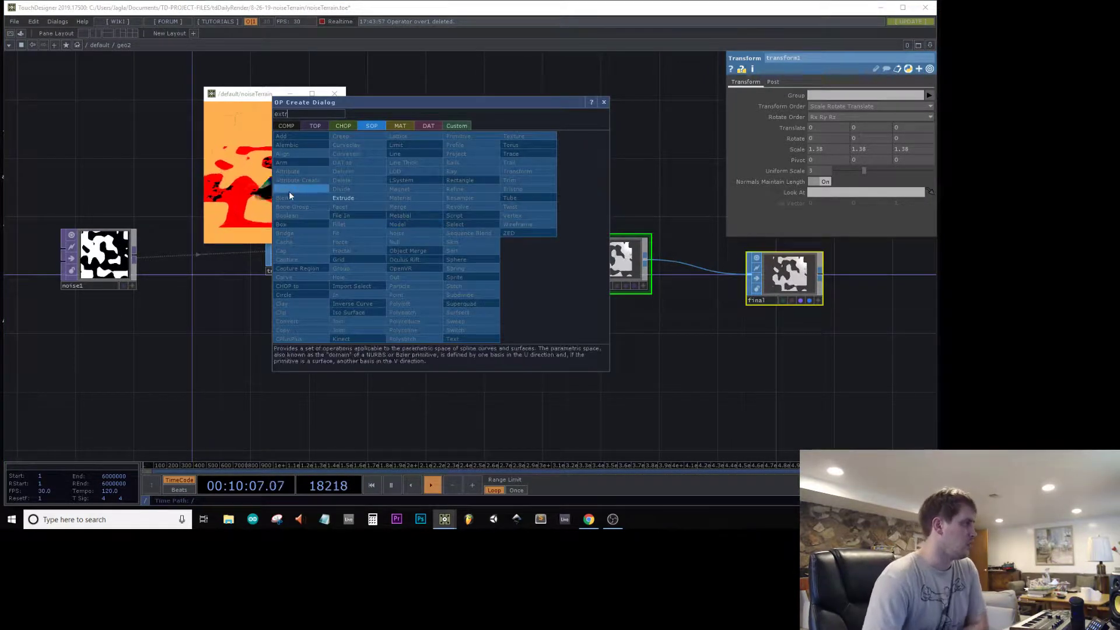
left_click(342, 198)
left_click(431, 274)
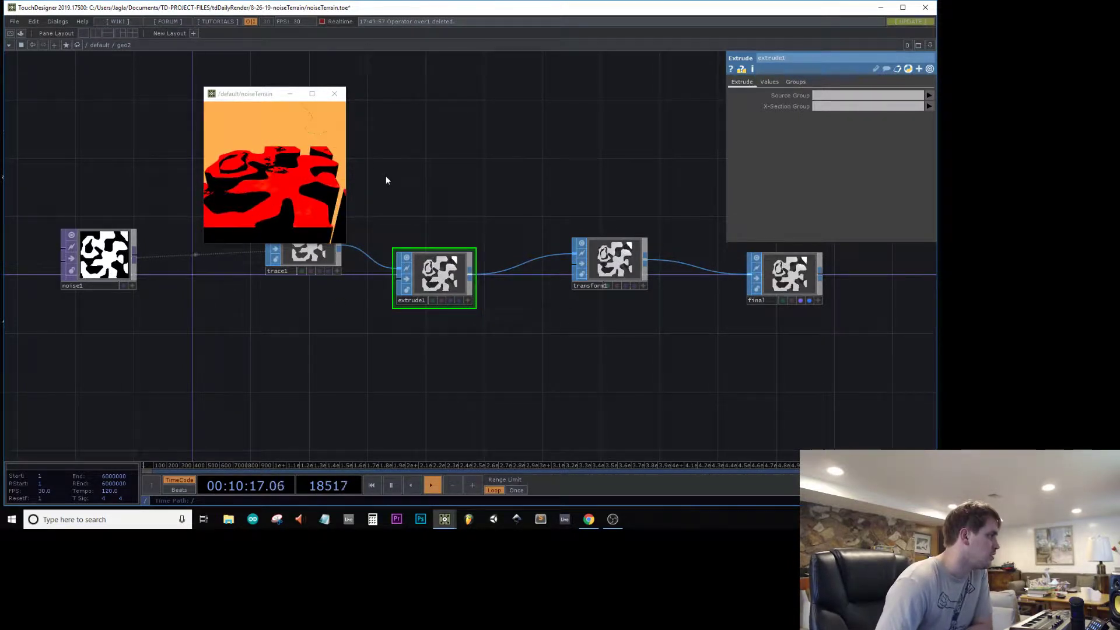
key("u")
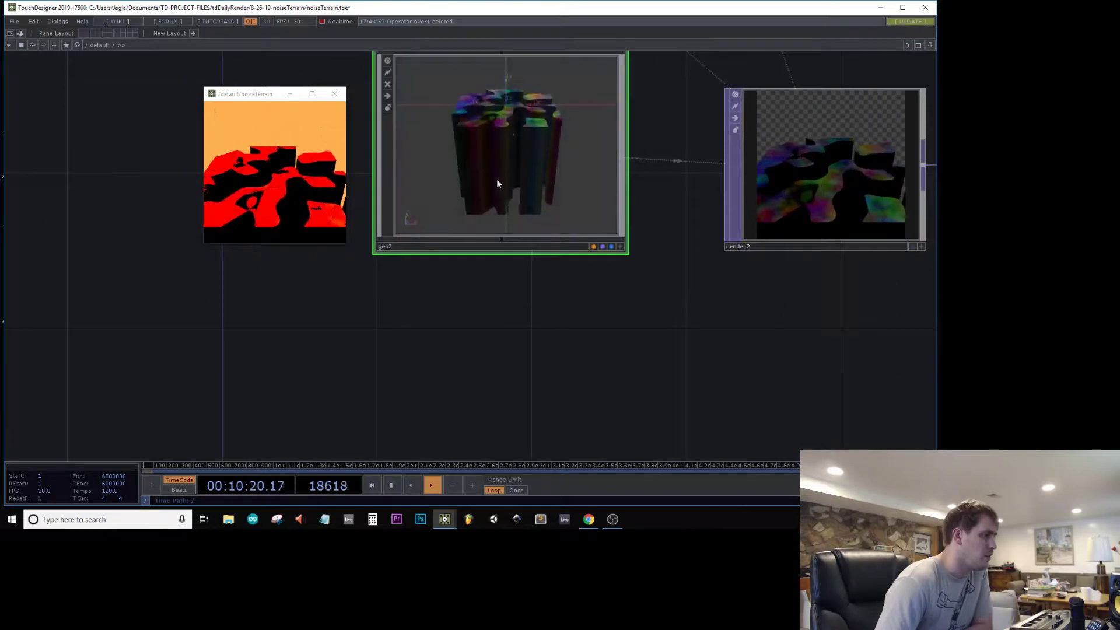
- Set the Depth Scale of extrude1 inside geo2 to about 0.078 to make the extrusion shallow
scroll(478, 271, "down", 2)
left_click_drag(506, 348, 350, 415)
scroll(454, 355, "up", 3)
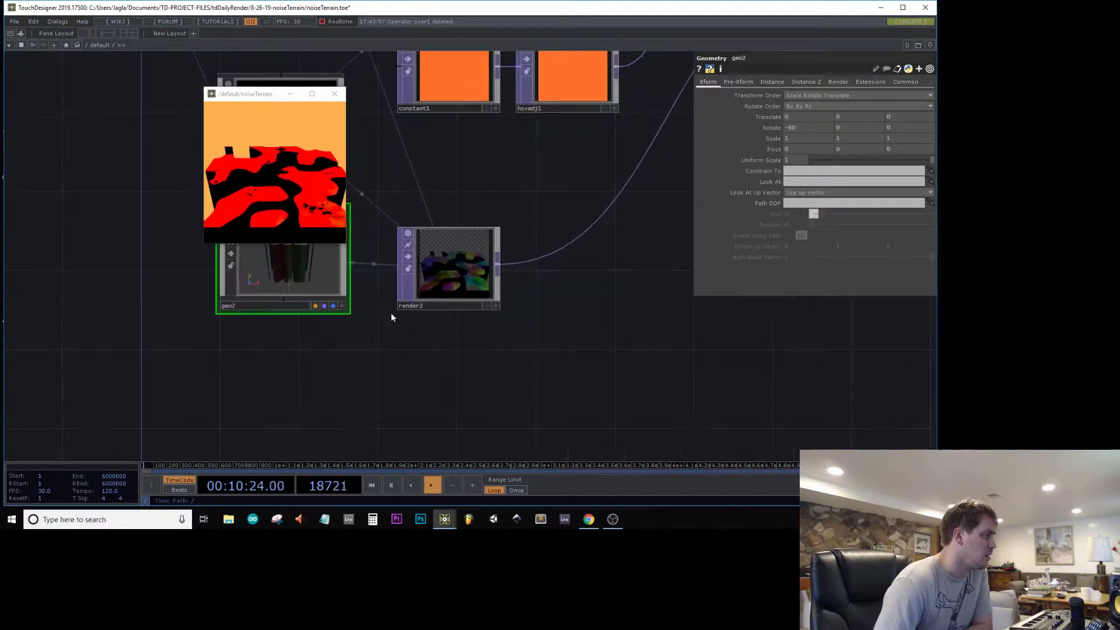
key("i")
scroll(528, 175, "up", 3)
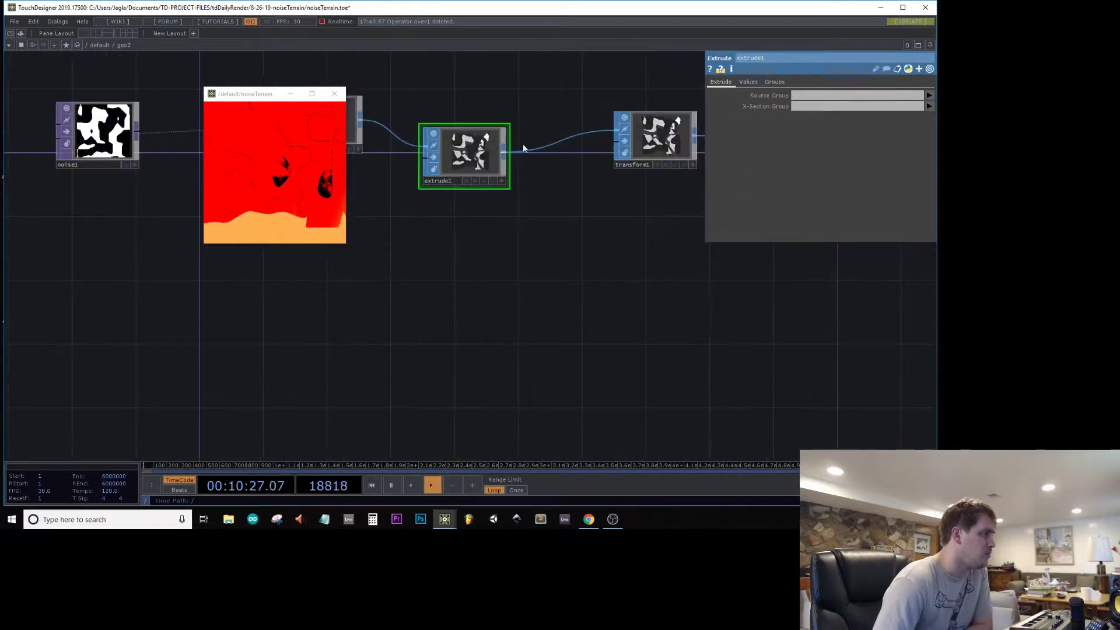
left_click_drag(521, 75, 528, 125)
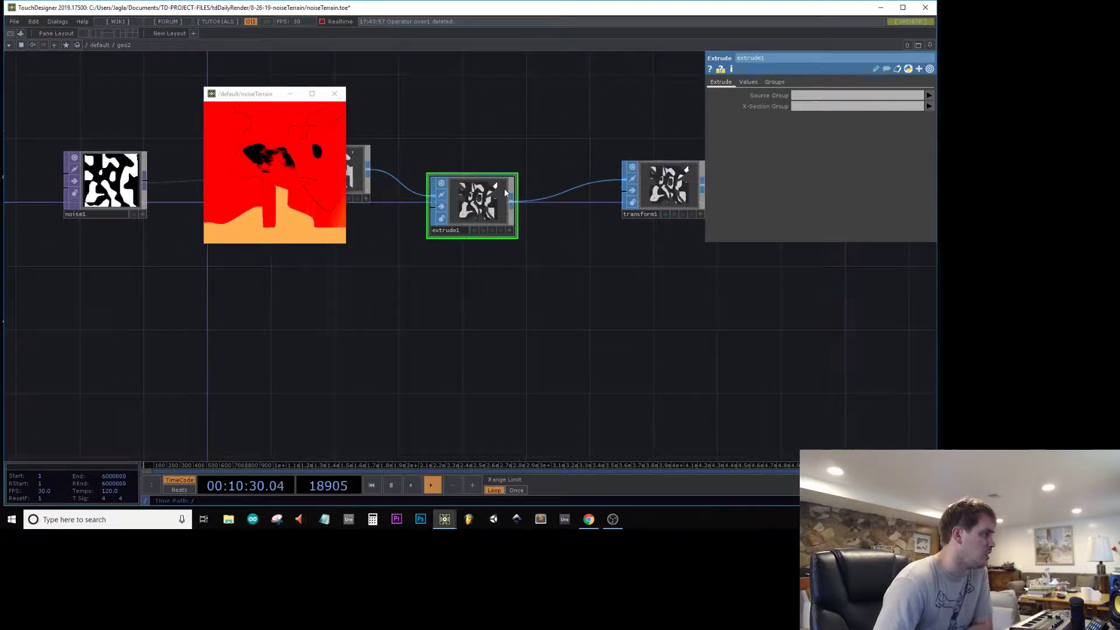
left_click(748, 83)
left_click_drag(903, 182, 828, 190)
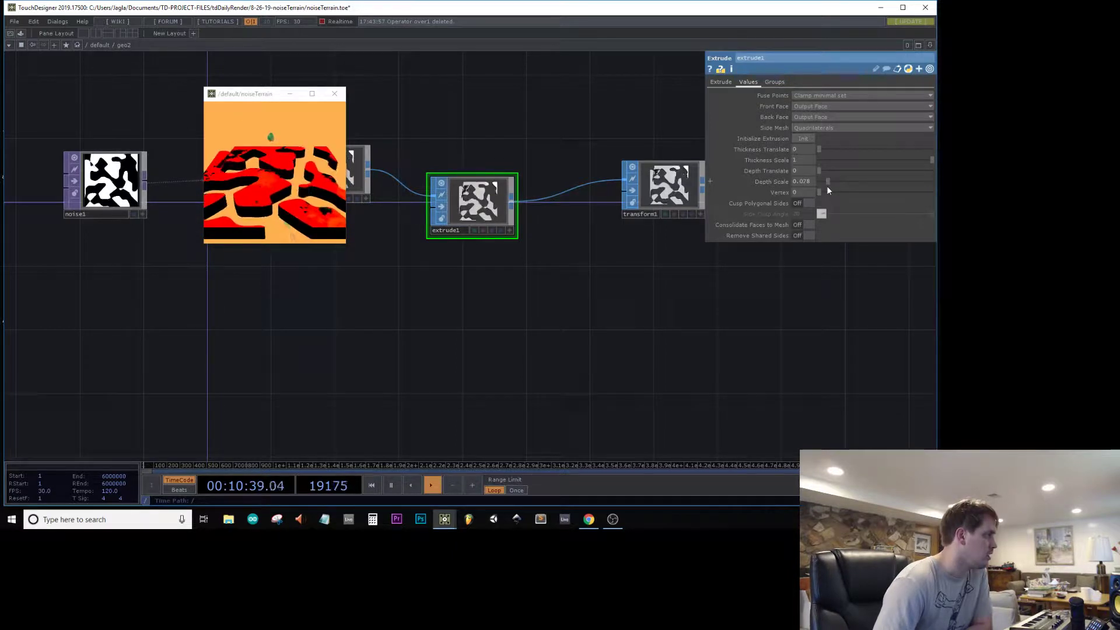
- Scale transform1 inside geo2 to 2.38, 2.38 and 1.38 on X, Y and Z, and return to the parent network
left_click(684, 205)
middle_click_drag(866, 150, 820, 134)
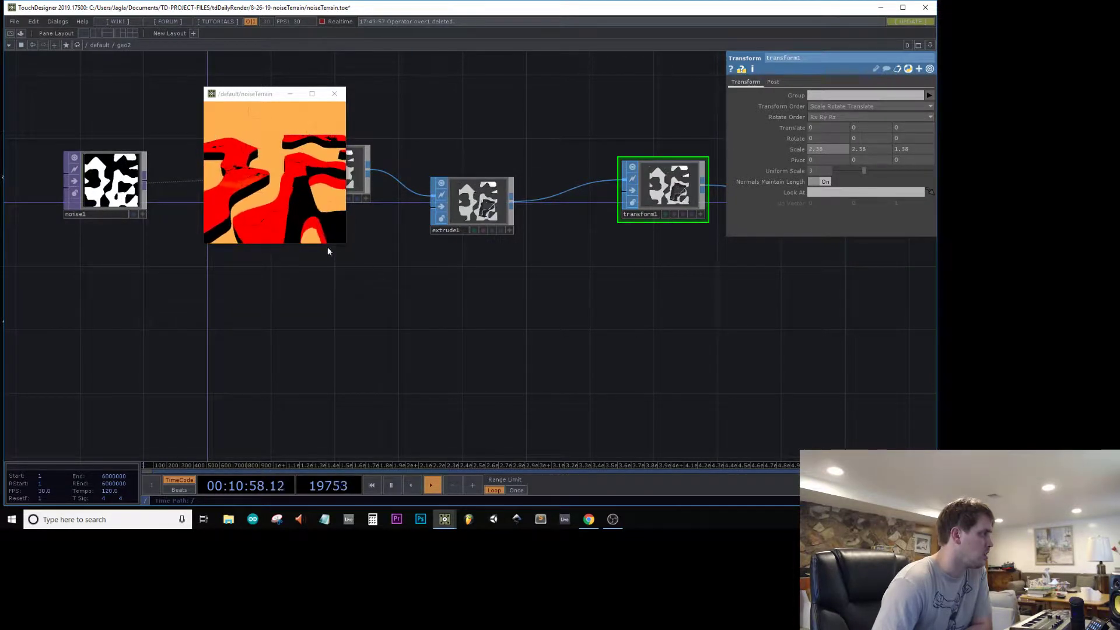
scroll(376, 130, "down", 5)
scroll(362, 170, "down", 8)
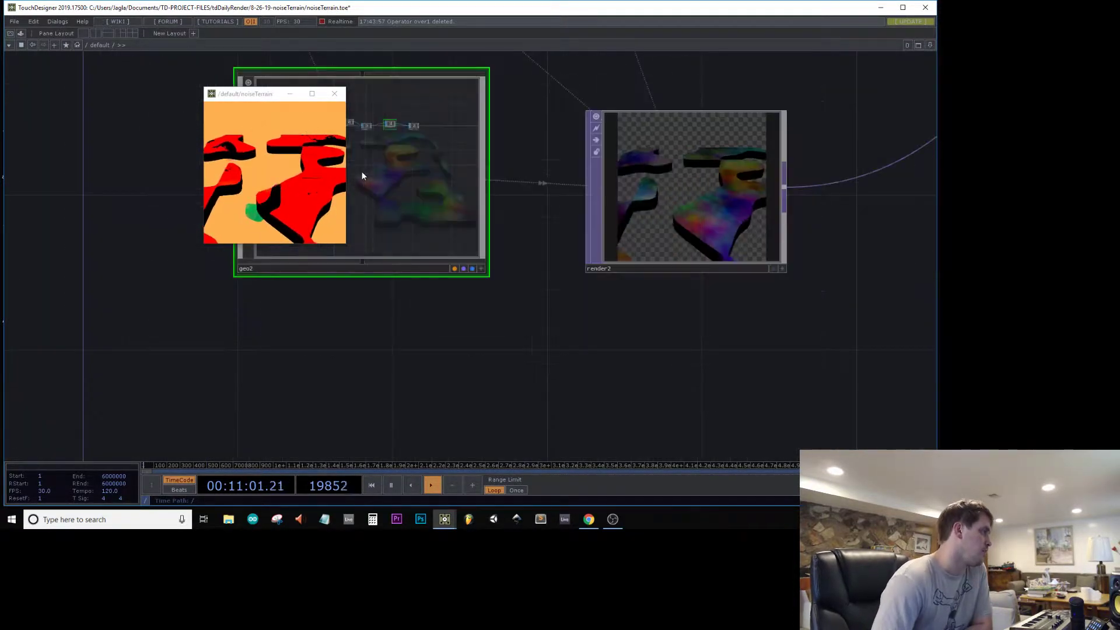
scroll(365, 198, "down", 1)
- Examine the noiseTerrain output in a maximized viewer window, and close the window
left_click_drag(449, 254, 738, 412)
left_click_drag(540, 148, 488, 157)
left_click(312, 94)
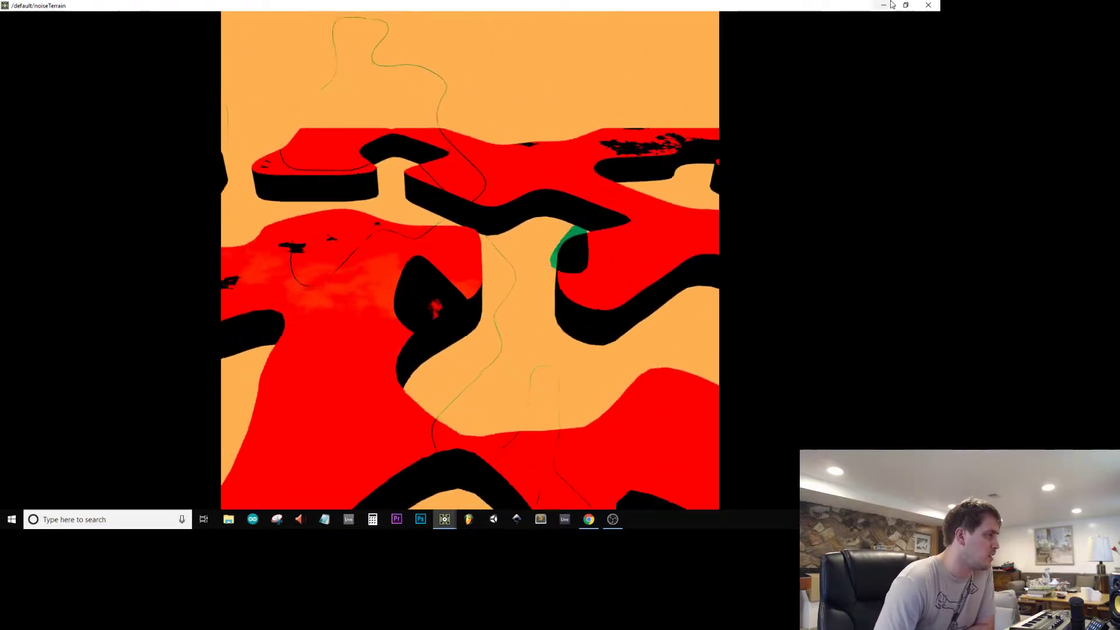
left_click(931, 5)
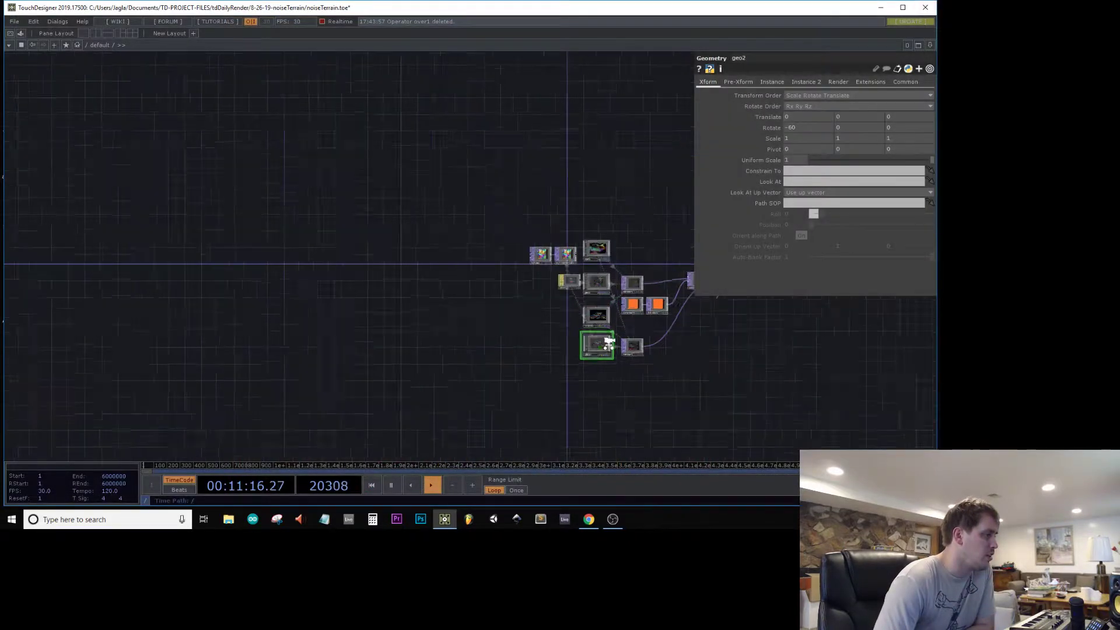
- Duplicate light1 and place the copy below geo2 in the parent network
scroll(605, 338, "up", 6)
left_click(544, 268)
left_click_drag(377, 287, 355, 249)
key("ctrl+c")
key("ctrl+v")
left_click_drag(536, 338, 552, 450)
- Set the Y translation of light2 to 5
scroll(700, 408, "up", 5)
left_click_drag(722, 441, 399, 55)
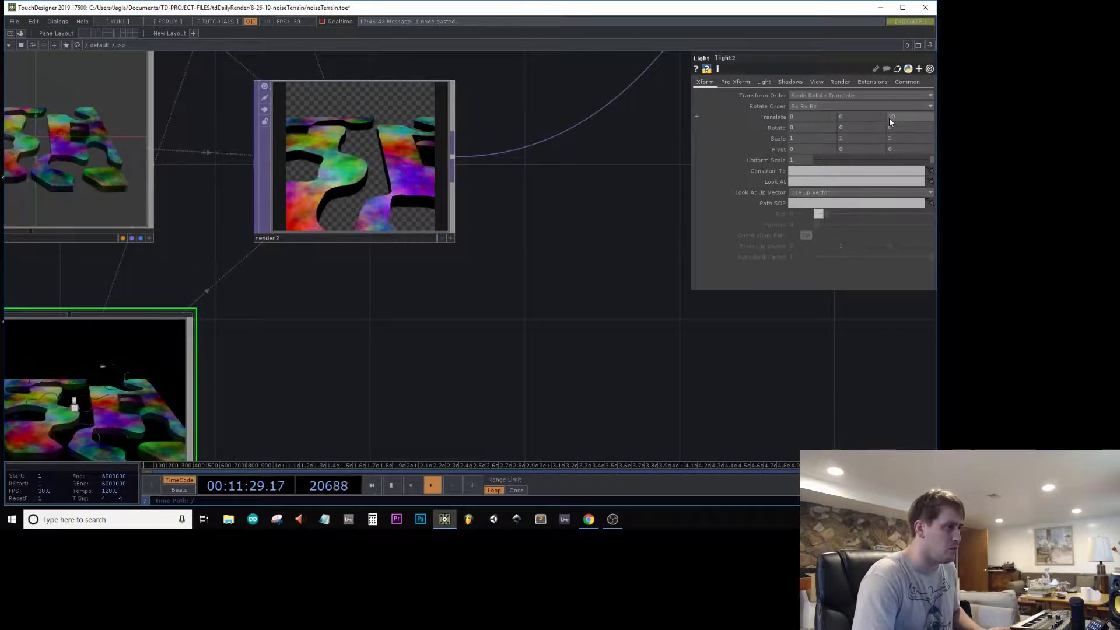
type("5")
key("Return")
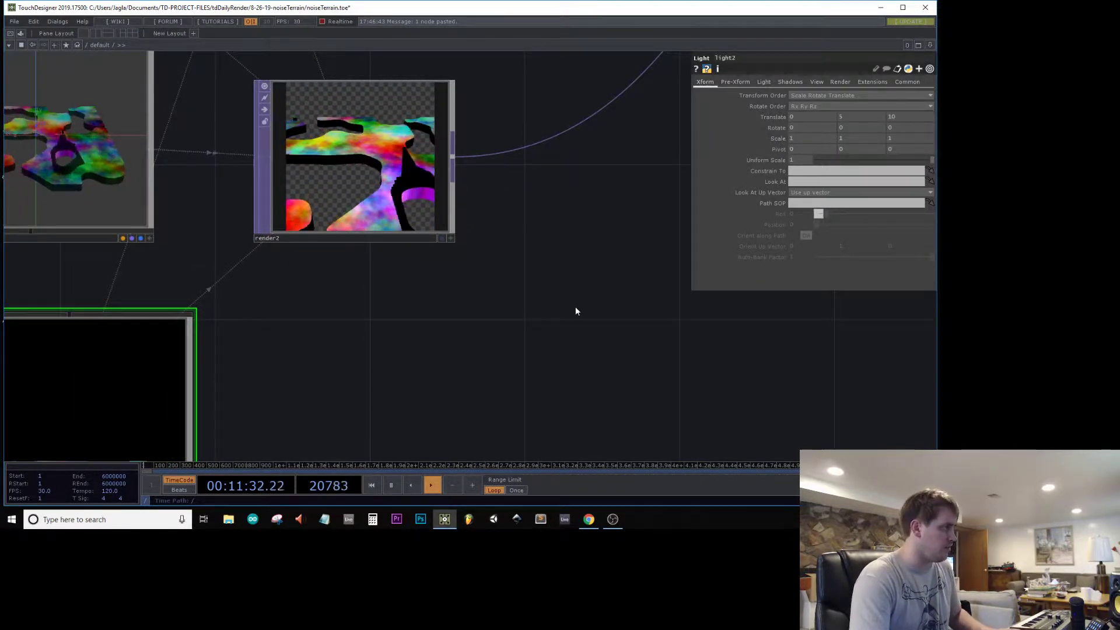
- Examine the Trace parameters of trace1 inside geo2
left_click_drag(568, 250, 529, 270)
scroll(561, 245, "down", 4)
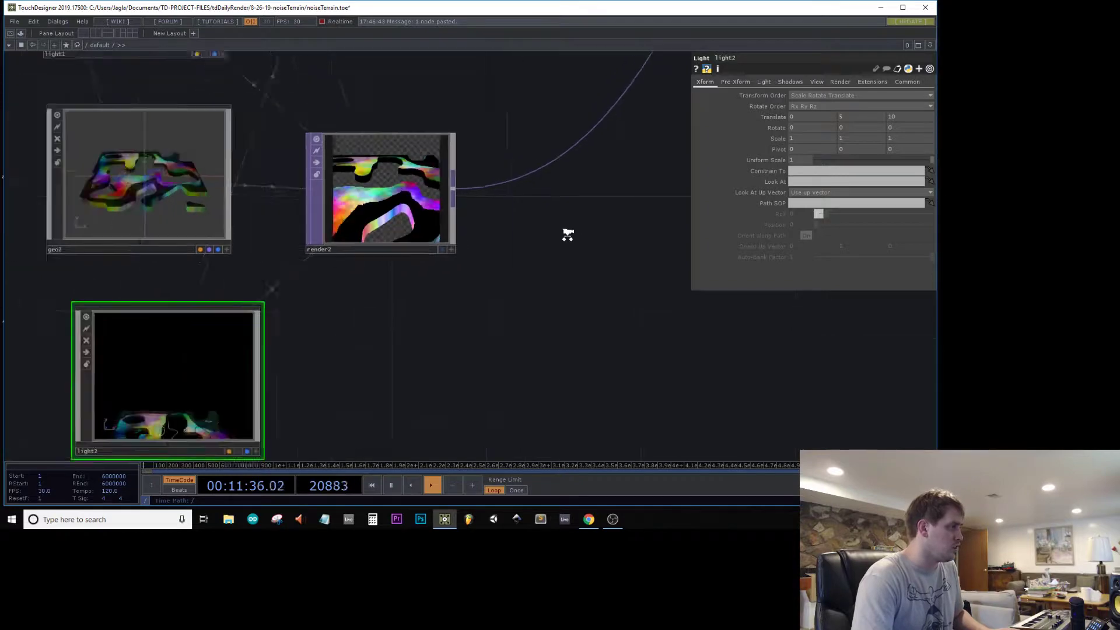
left_click(437, 201)
scroll(288, 192, "up", 5)
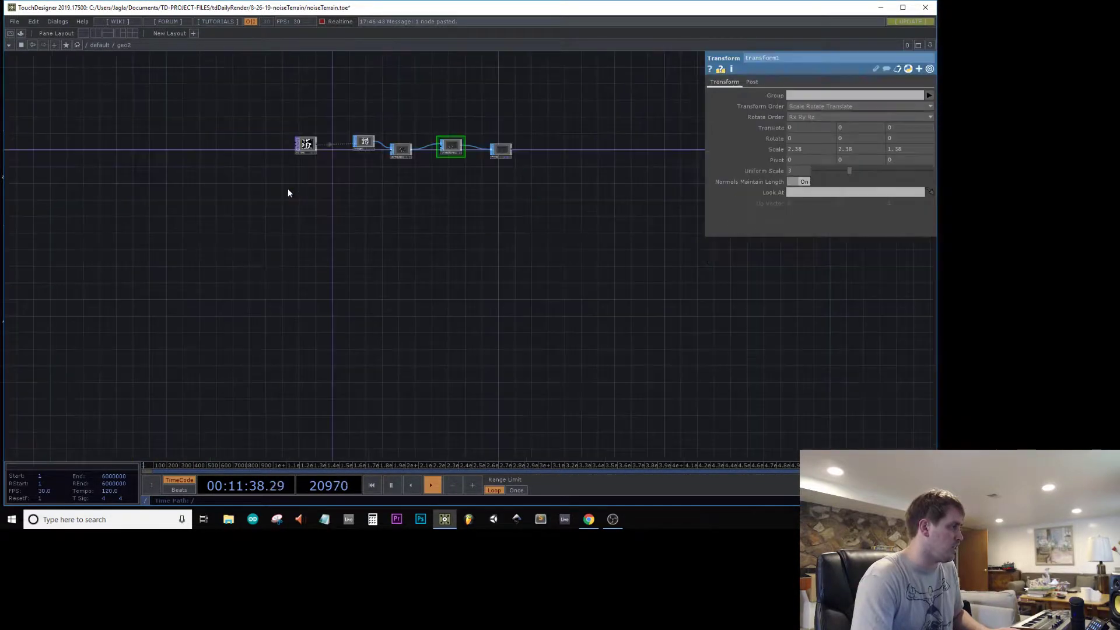
left_click_drag(417, 195, 400, 255)
scroll(401, 253, "up", 5)
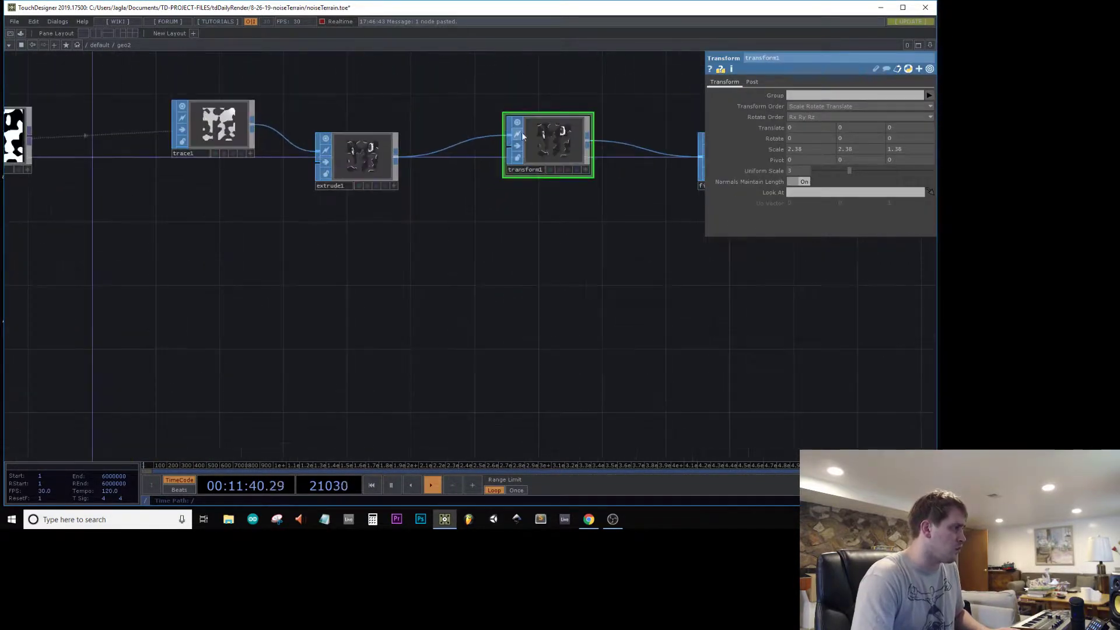
left_click(217, 125)
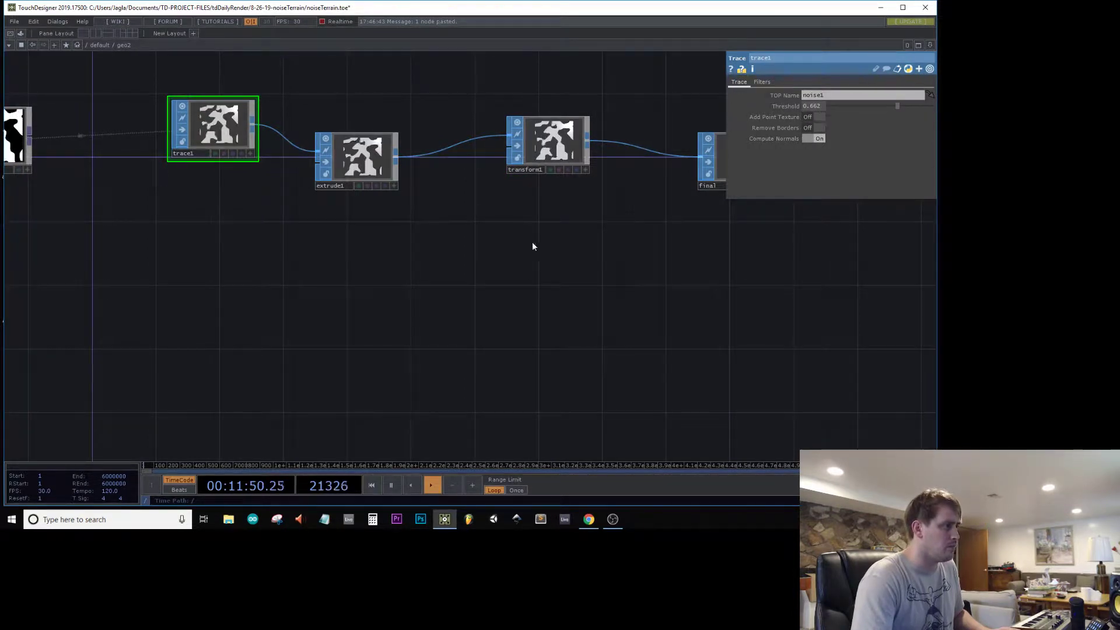
- Check the operator information of render2 in the parent network and view the noiseTerrain output up close
scroll(502, 237, "down", 12)
left_click_drag(643, 382, 460, 424)
middle_click(443, 302)
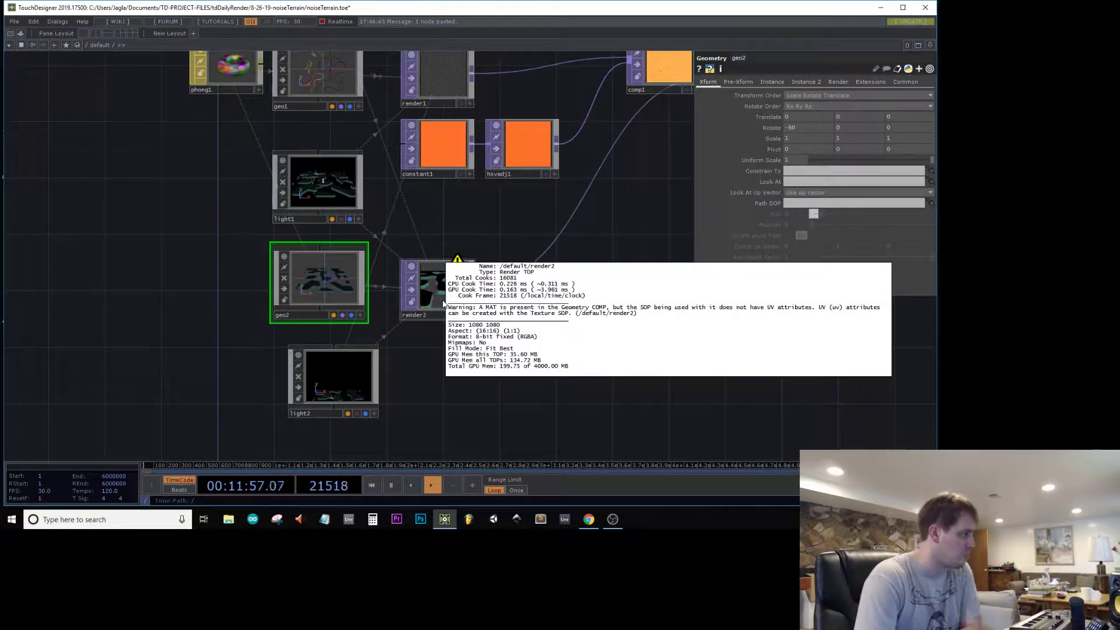
left_click_drag(637, 243, 295, 375)
scroll(503, 182, "up", 10)
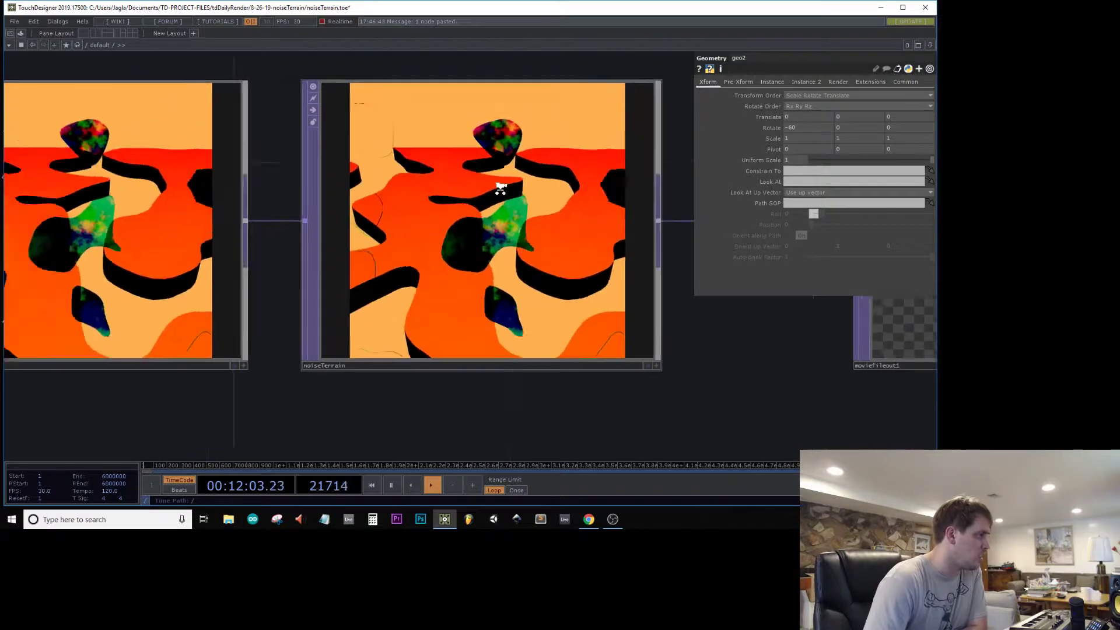
- Insert a Texture SOP between transform1 and final inside geo2
scroll(503, 188, "down", 10)
left_click_drag(404, 342, 535, 268)
scroll(268, 327, "up", 10)
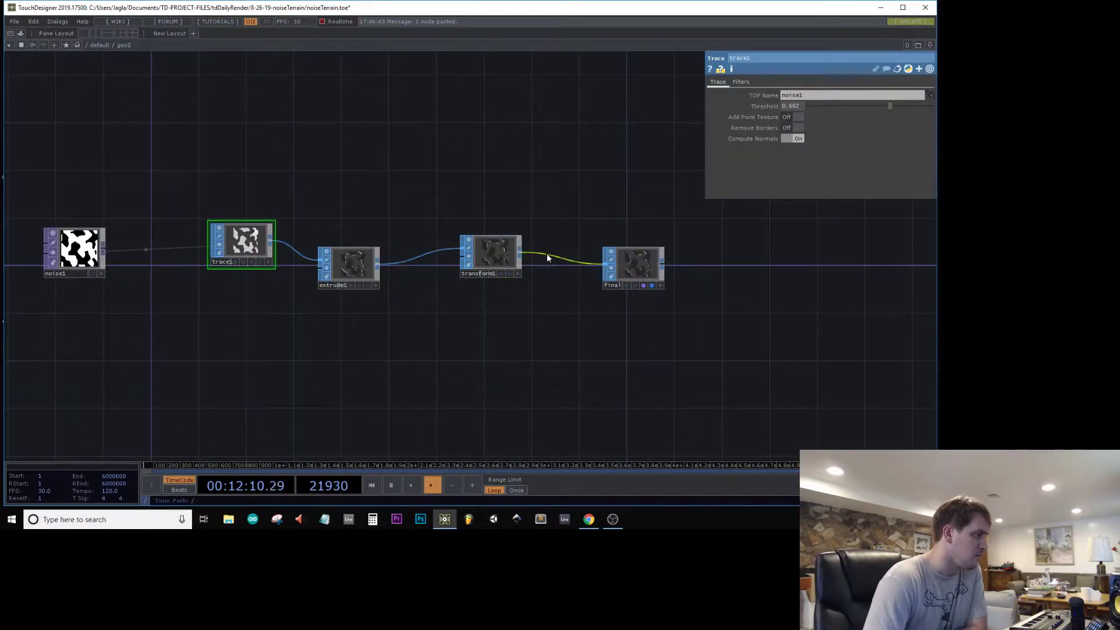
right_click(544, 257)
left_click(552, 243)
type("tye")
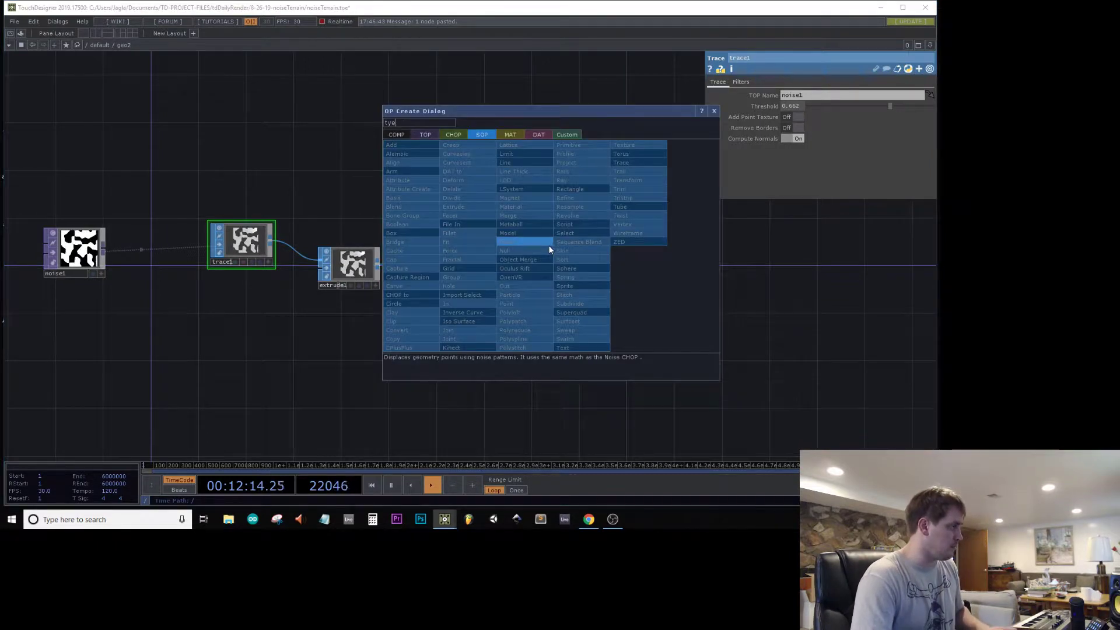
key("BackSpace")
key("BackSpace")
type("ex")
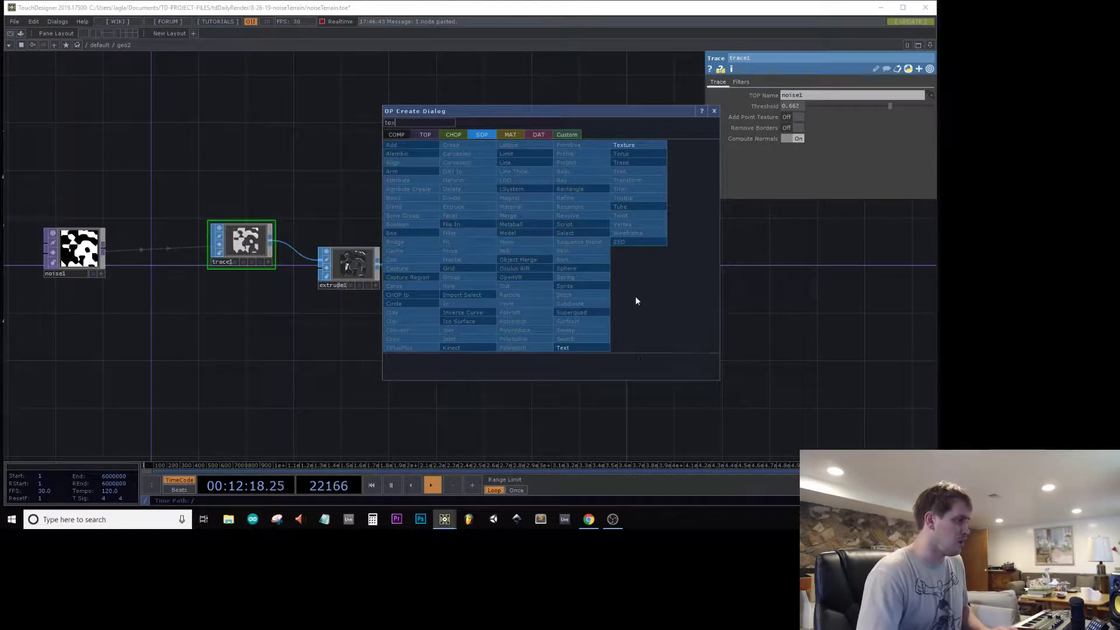
key("Escape")
left_click(558, 246)
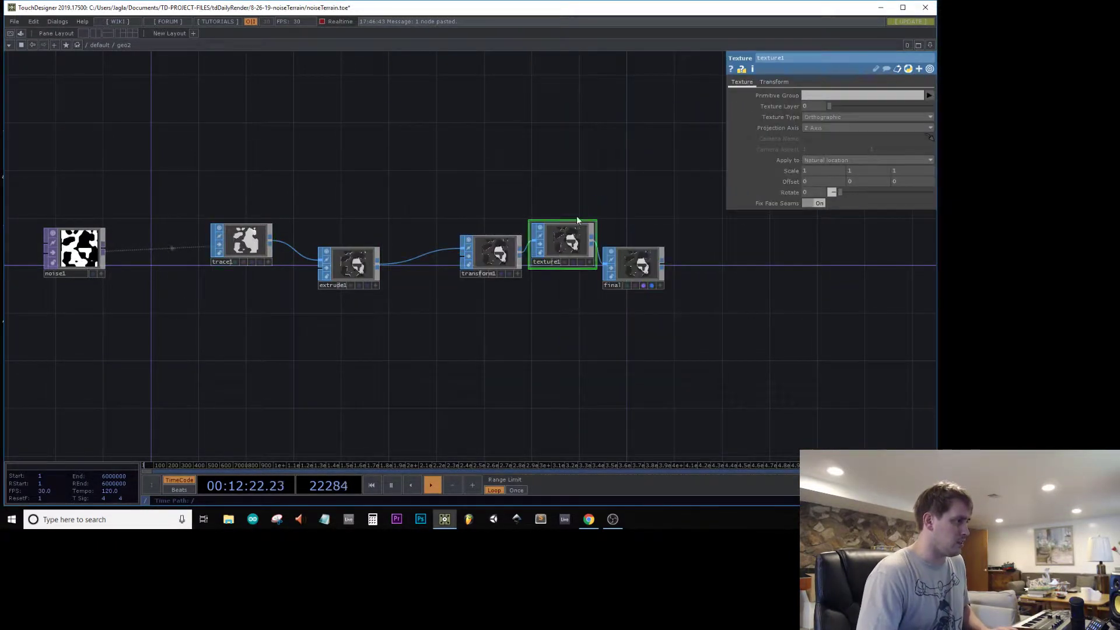
- Return to the parent network and examine the textured noiseTerrain output in a separate viewer window, closing it when done
scroll(505, 261, "down", 10)
scroll(395, 345, "down", 5)
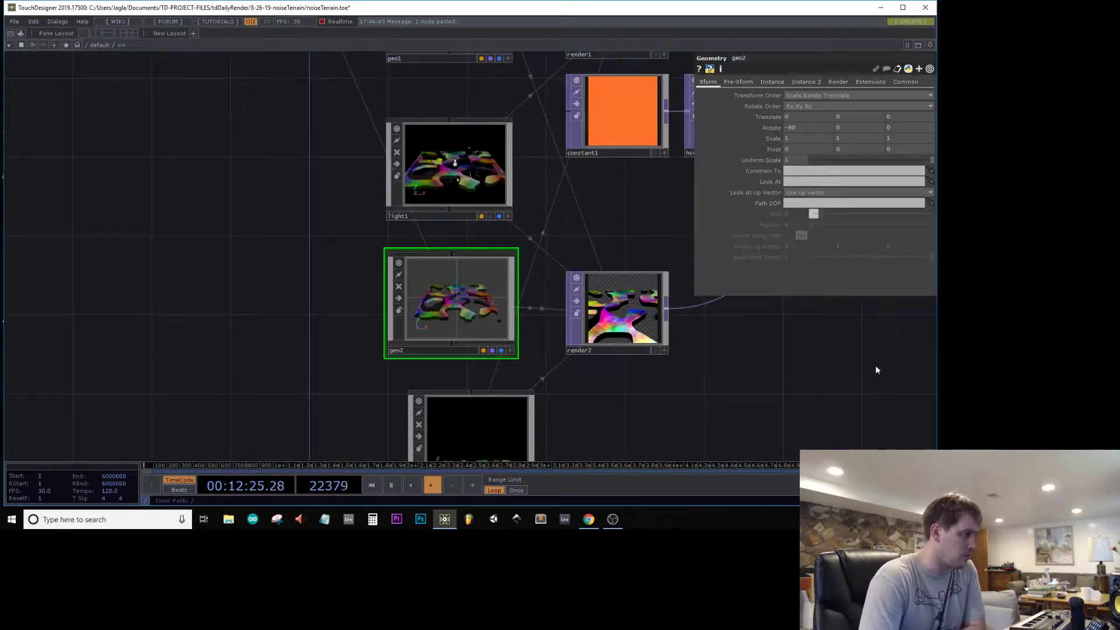
left_click_drag(877, 370, 333, 427)
left_click_drag(515, 268, 397, 364)
right_click(532, 181)
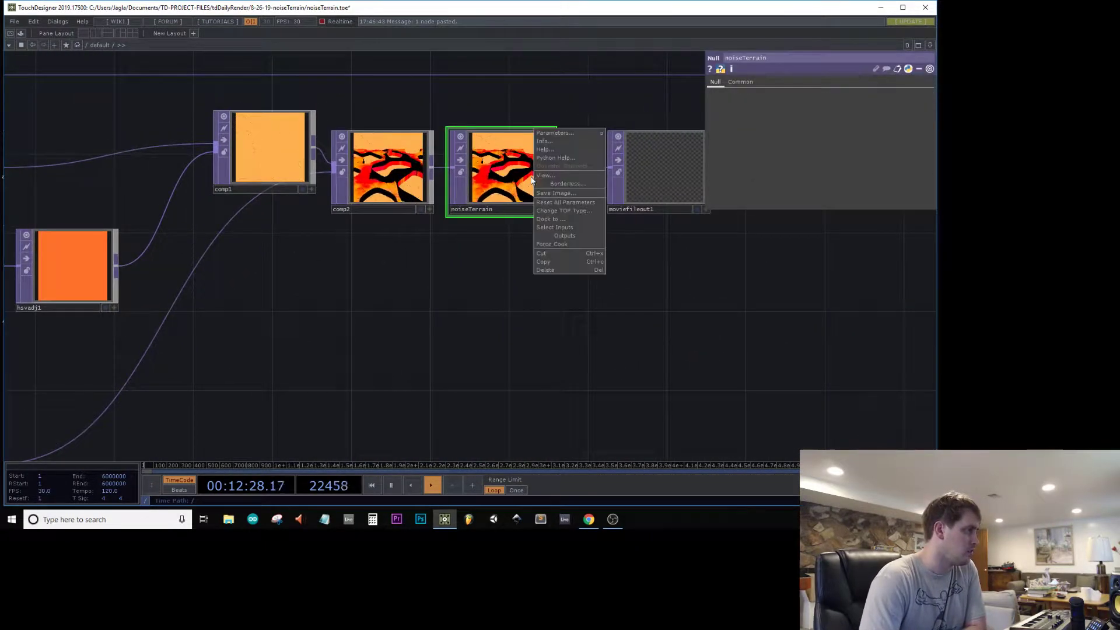
left_click(563, 174)
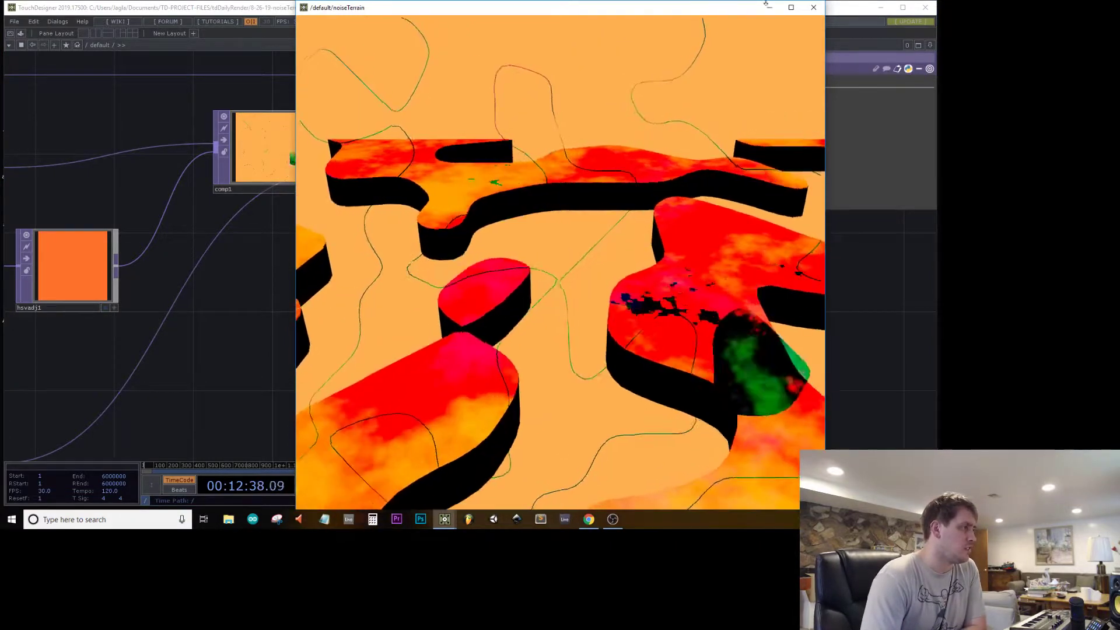
left_click(815, 7)
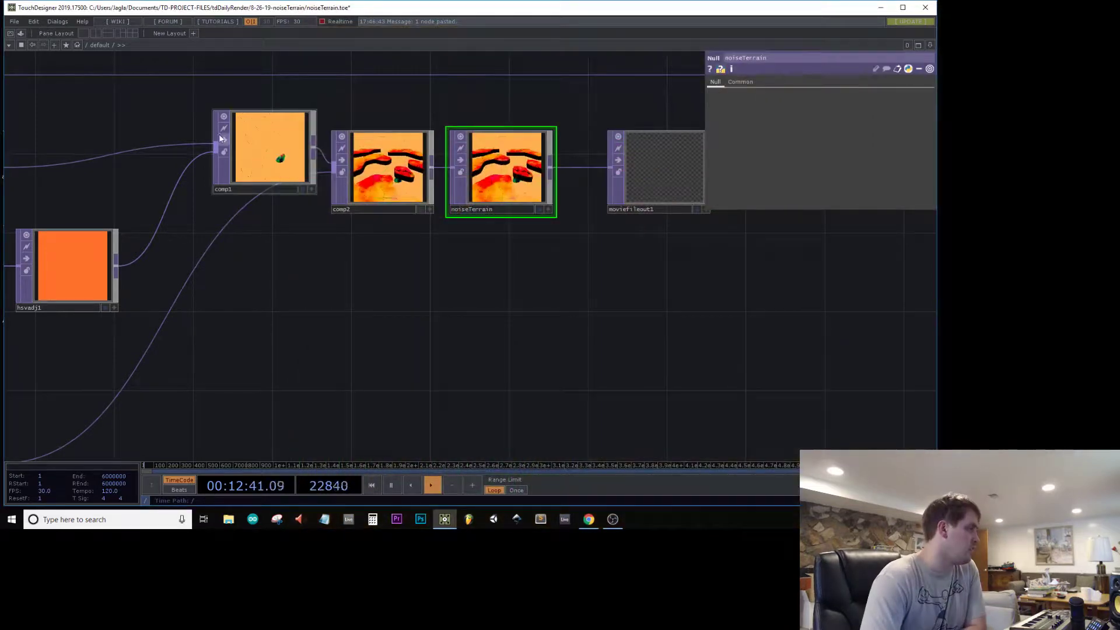
- Rotate the geo1 component to -60 degrees on the X axis
left_click_drag(92, 90, 657, 115)
left_click(360, 211)
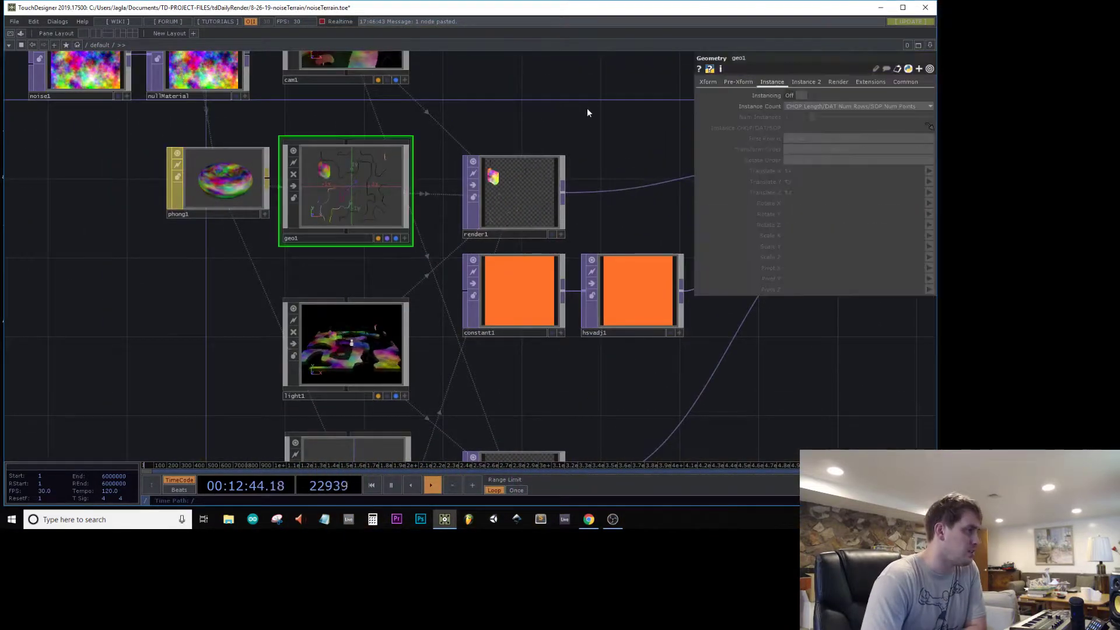
left_click(707, 82)
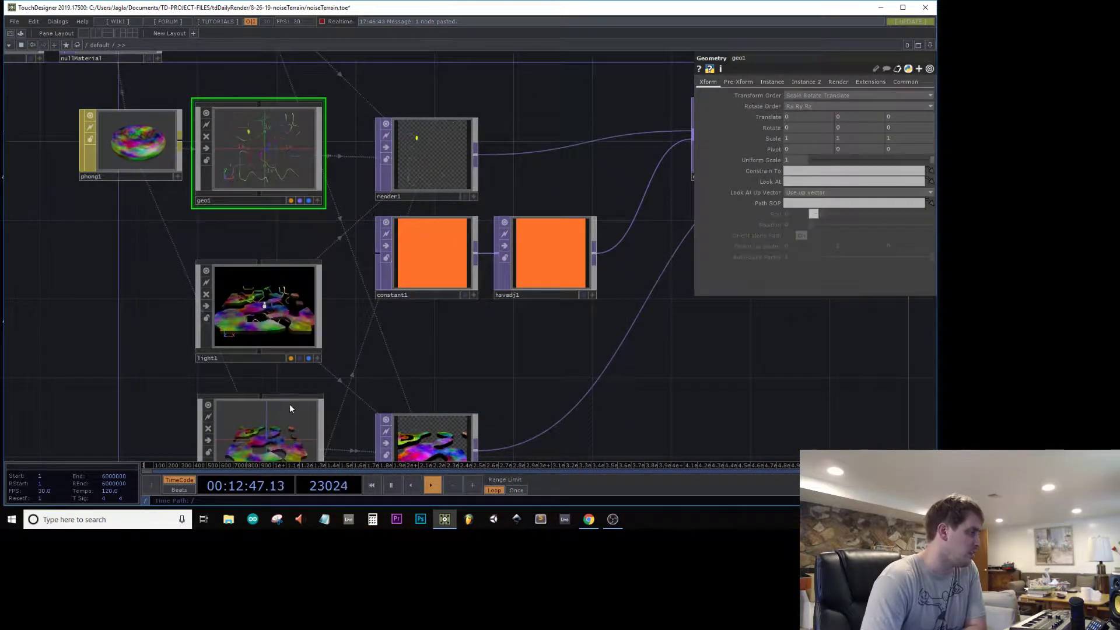
left_click(267, 174)
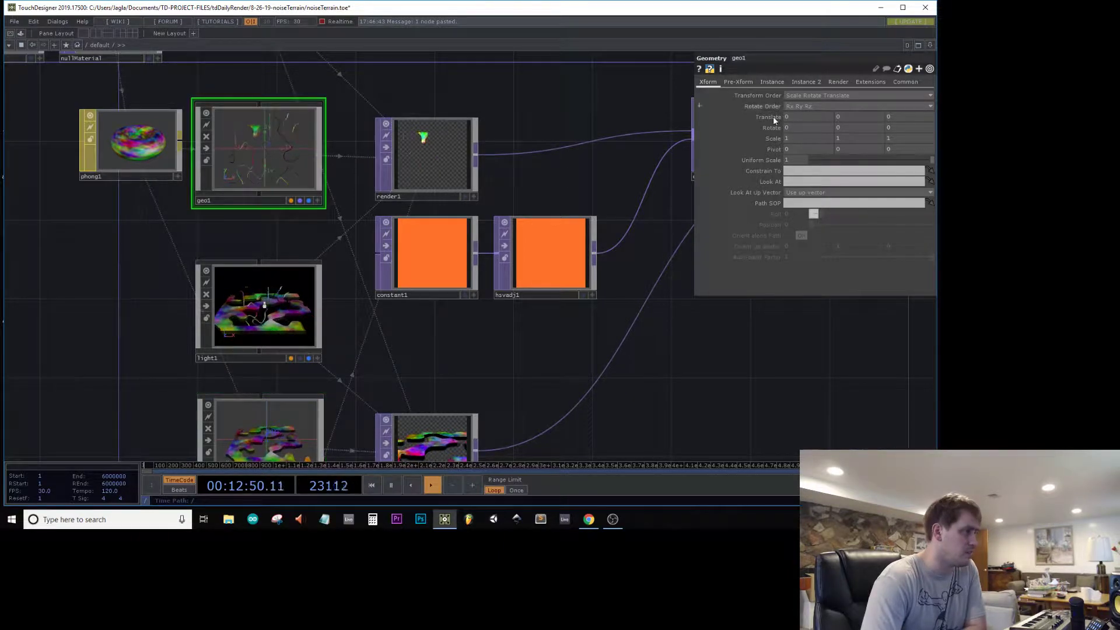
type("-60")
key("Return")
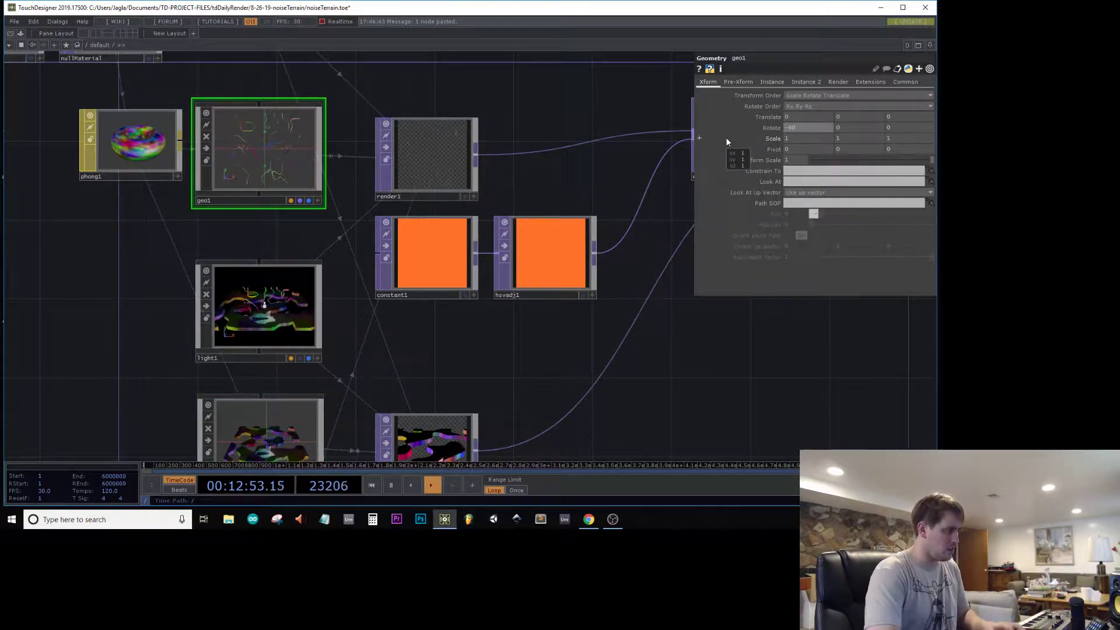
- Check the effect of geo1's tilt on the noiseTerrain output in a viewer window, and close the window
left_click_drag(914, 361, 362, 432)
right_click(583, 217)
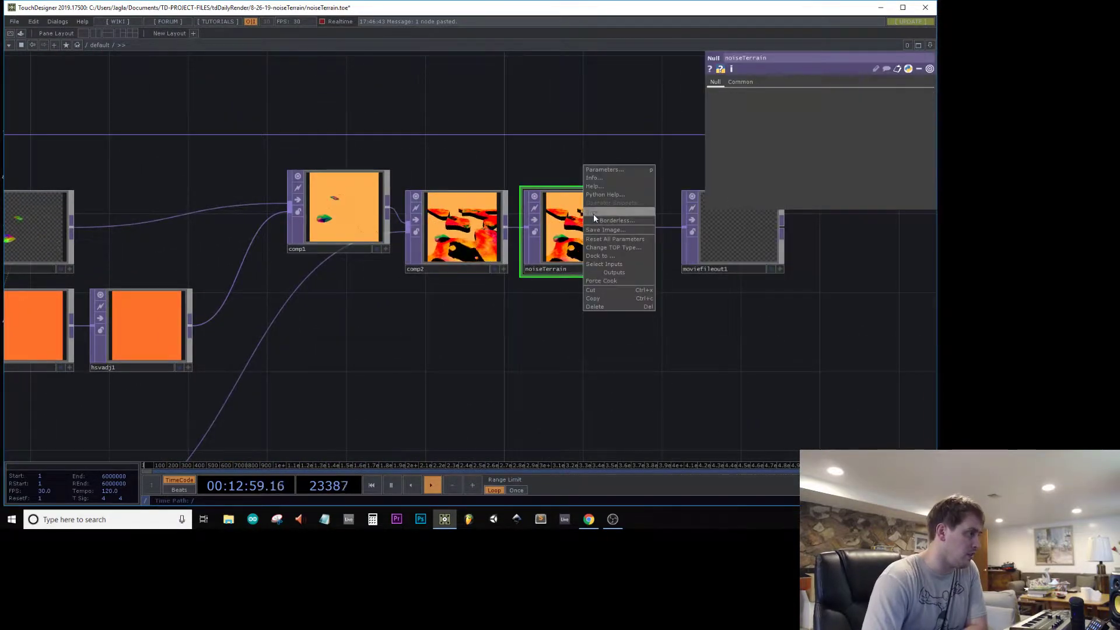
left_click(593, 213)
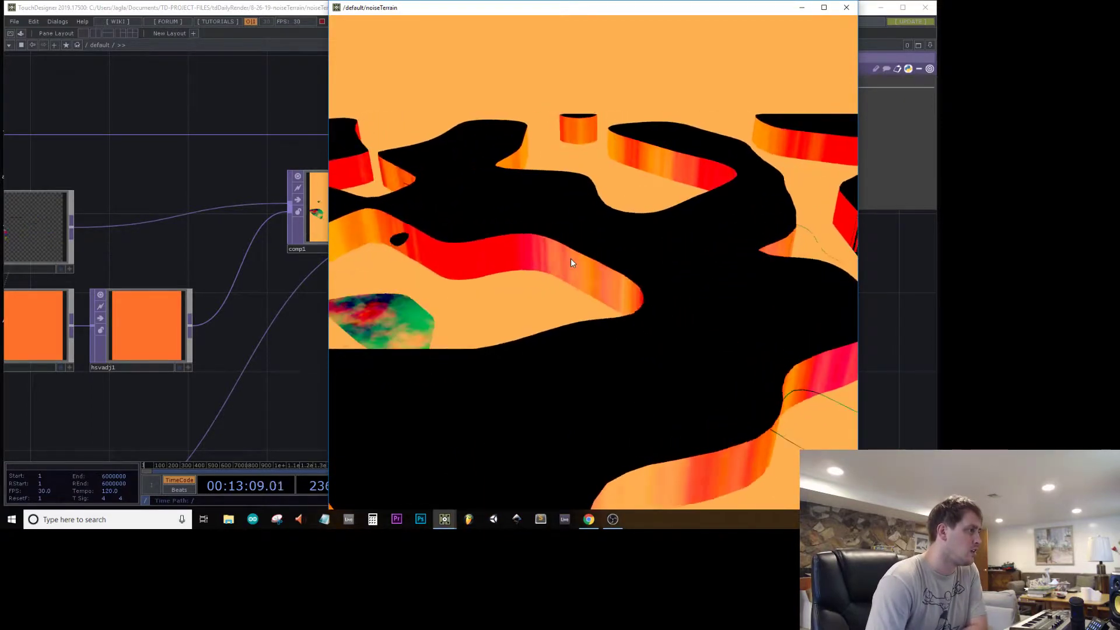
left_click(846, 7)
- Move noiseTerrain and moviefileout1 together away from comp2 to make room for another operator
scroll(642, 268, "down", 2)
right_click_drag(633, 212, 508, 342)
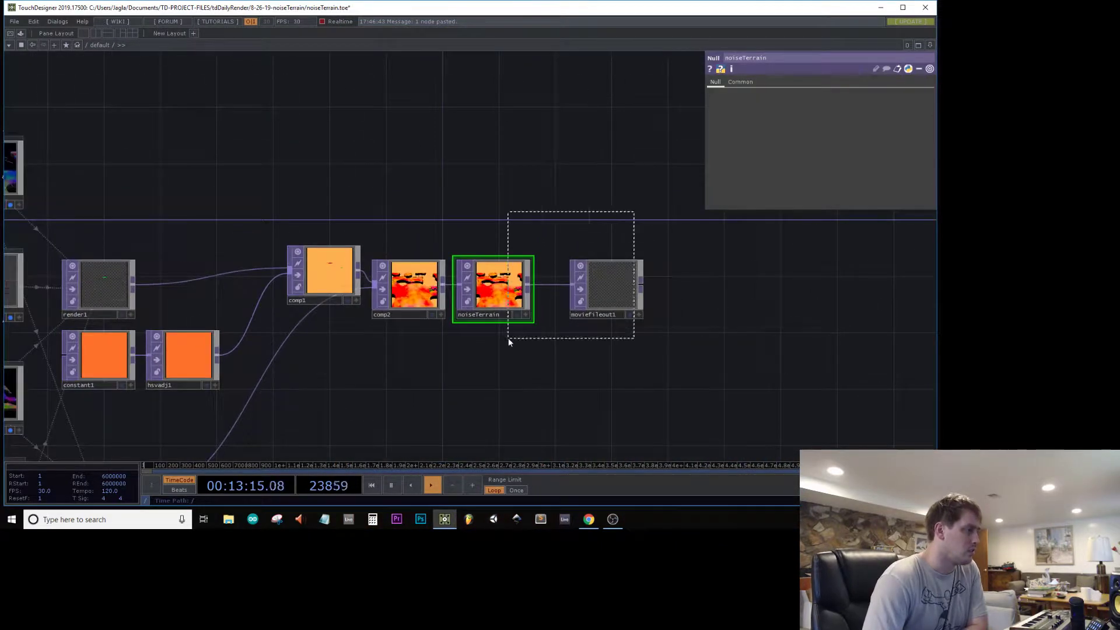
left_click_drag(510, 311, 735, 311)
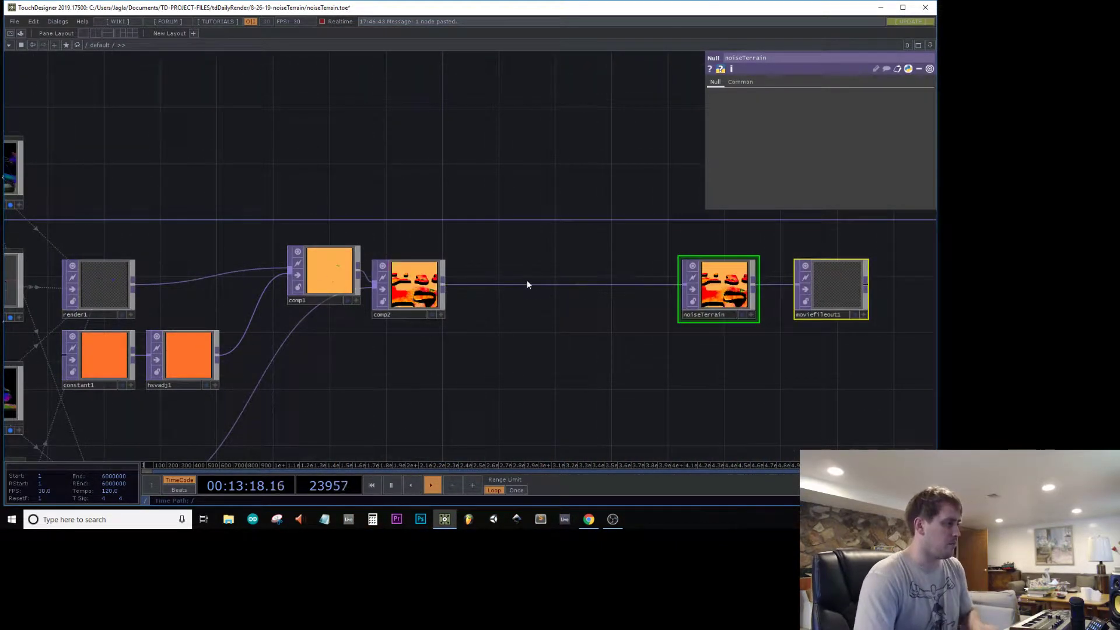
- Insert a Level TOP on the connection between comp2 and noiseTerrain
left_click(517, 283)
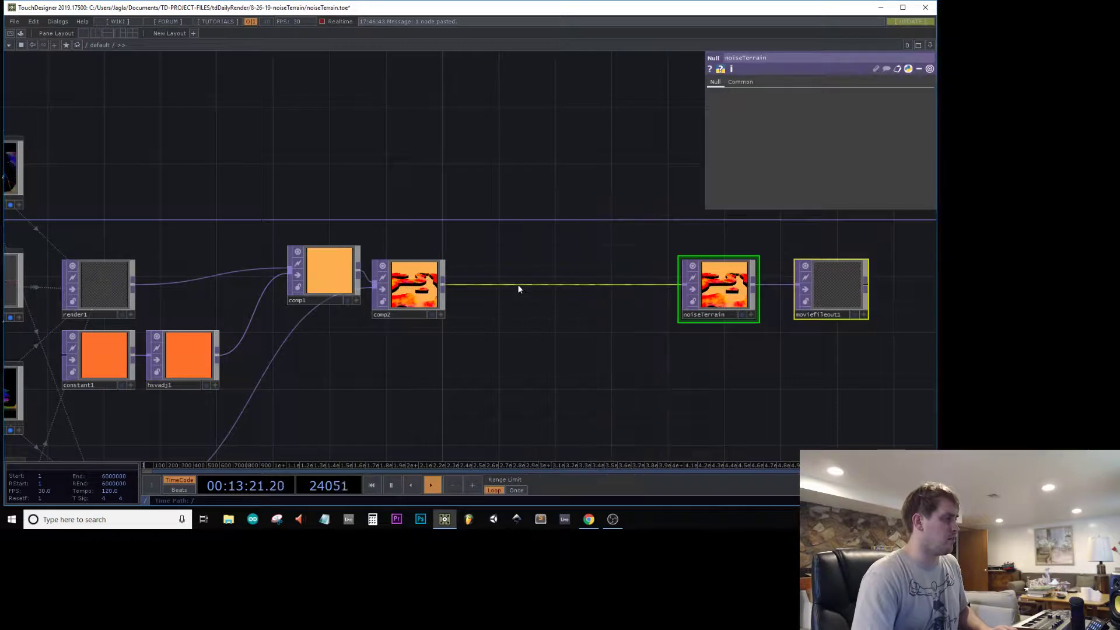
right_click(519, 279)
left_click(528, 277)
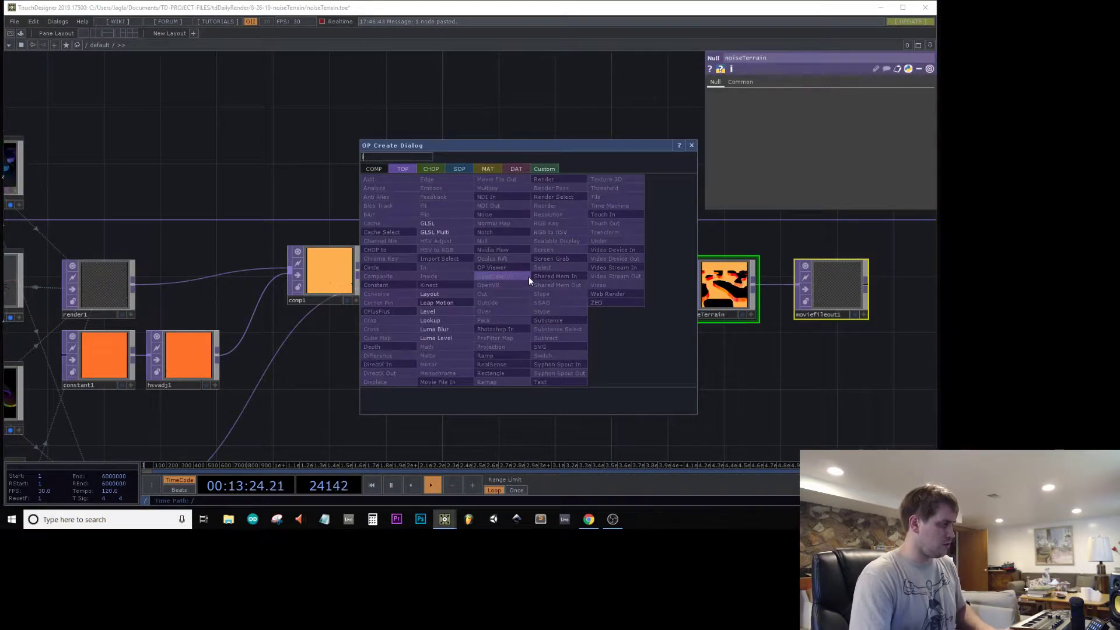
type("lrbr")
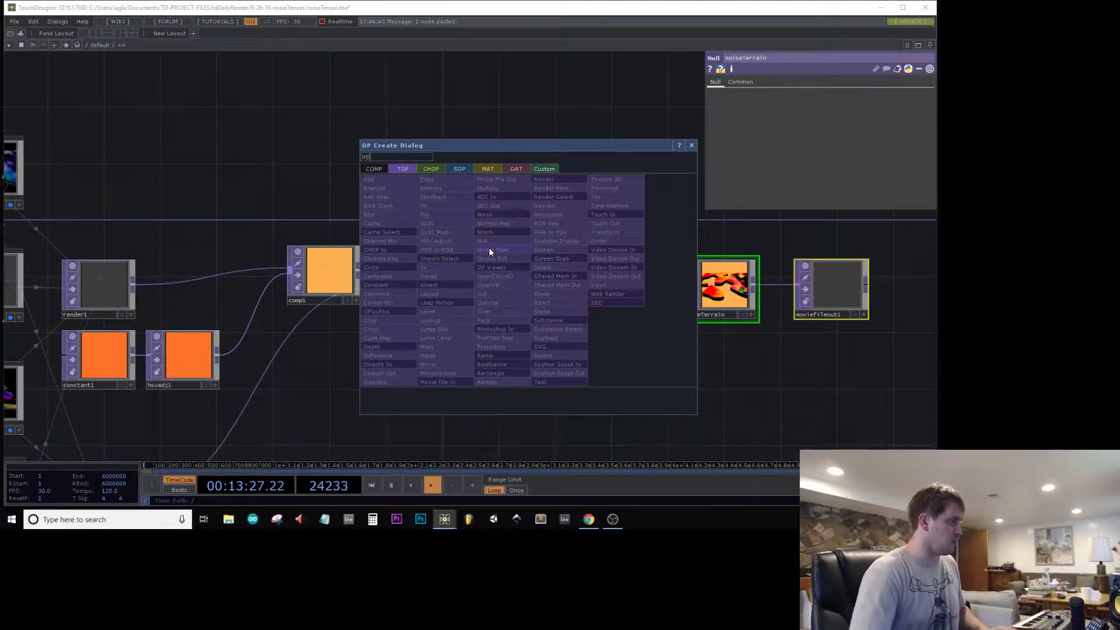
key("BackSpace")
key("BackSpace")
key("BackSpace")
key("BackSpace")
type("leve")
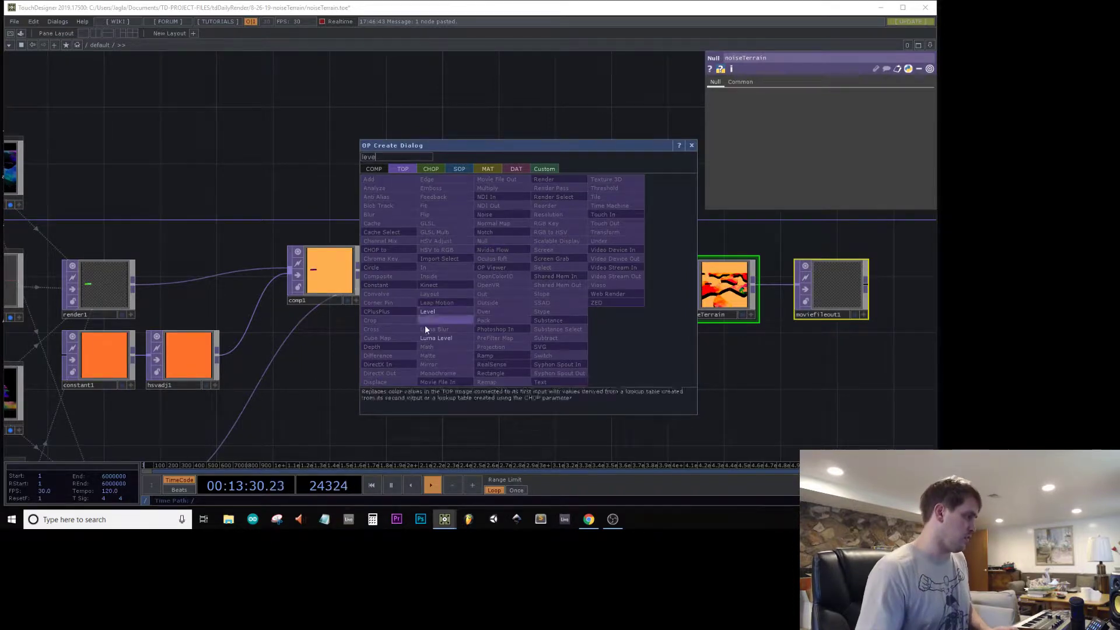
left_click(438, 312)
left_click(543, 286)
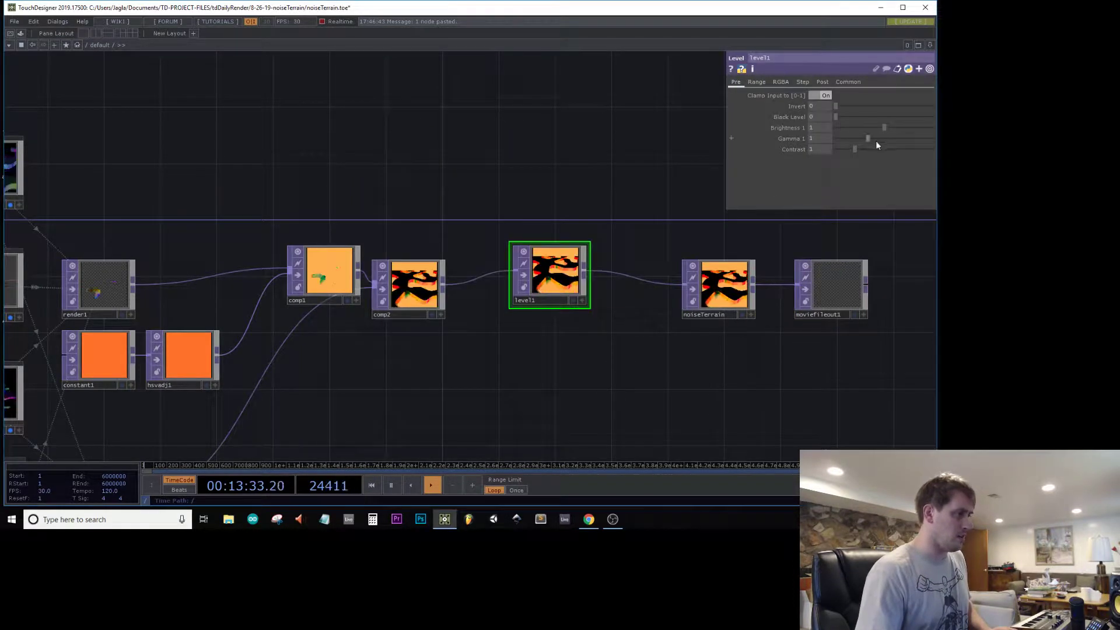
- Set level1's Invert to 1 and check the inverted colours on the noiseTerrain output
left_click_drag(848, 105, 931, 106)
scroll(723, 294, "up", 6)
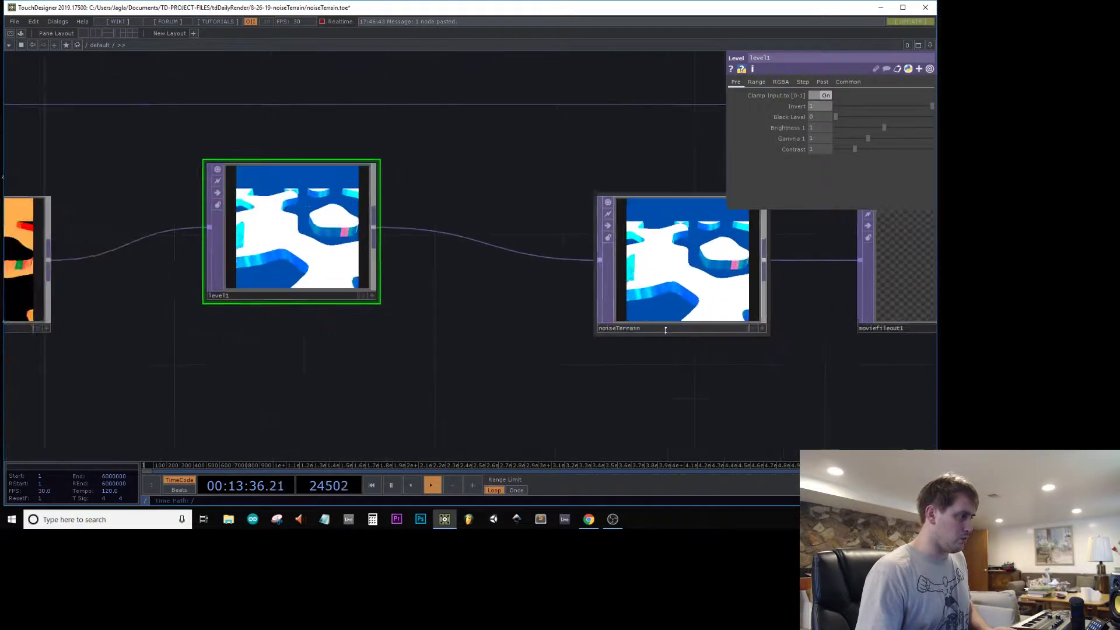
scroll(678, 297, "down", 3)
left_click(678, 299)
scroll(678, 299, "down", 6)
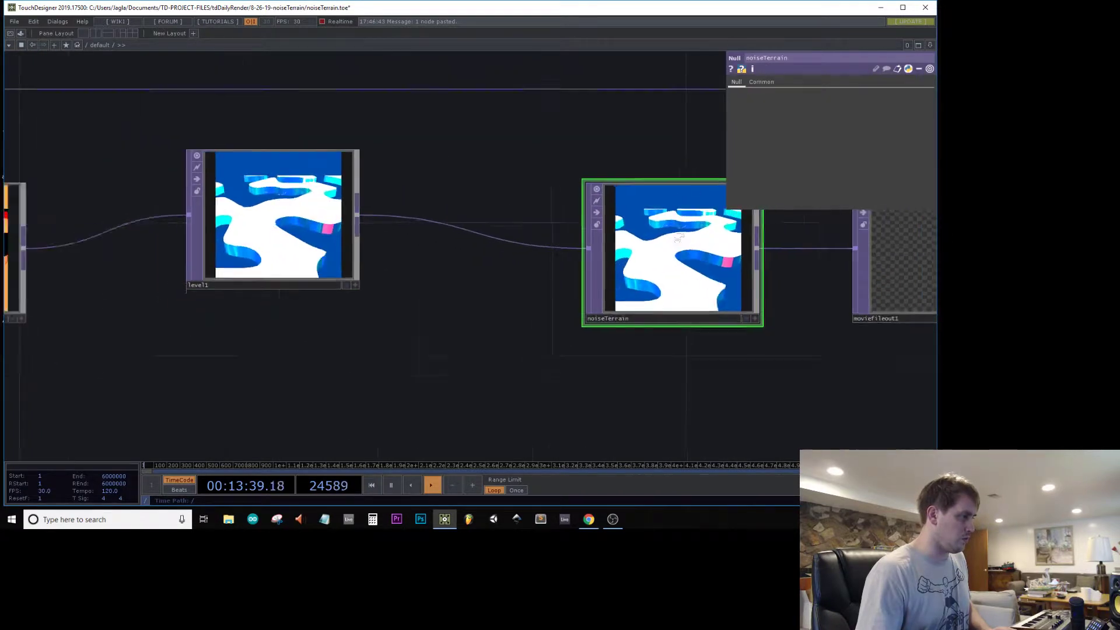
- Move noiseTerrain and moviefileout1 together away from level1, and insert an HSV Adjust TOP between level1 and noiseTerrain
right_click_drag(533, 150, 323, 327)
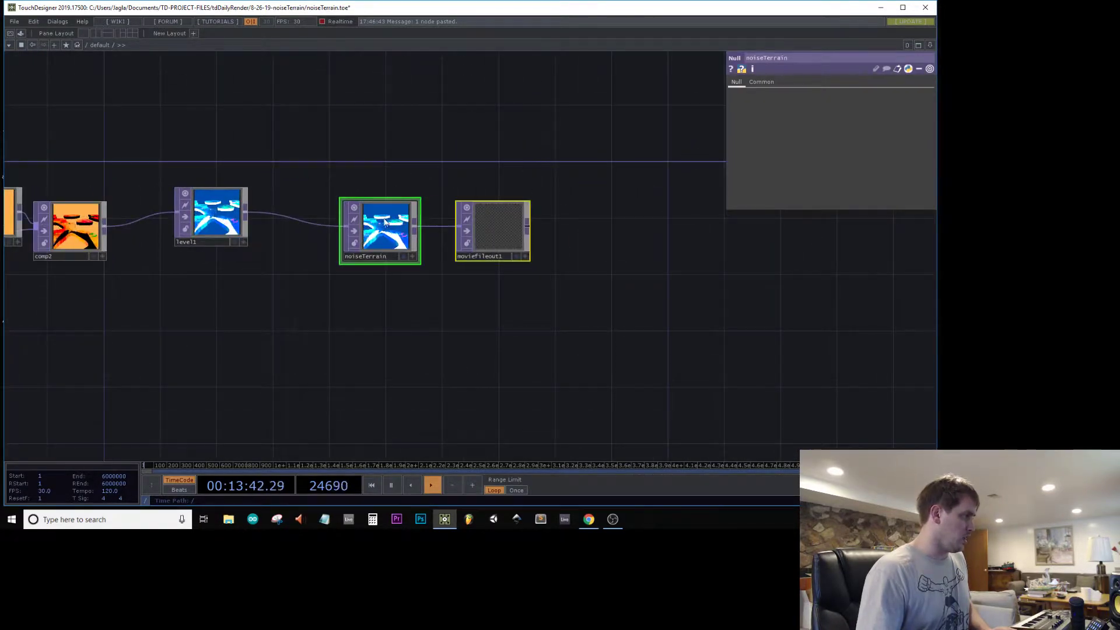
left_click_drag(382, 231, 594, 217)
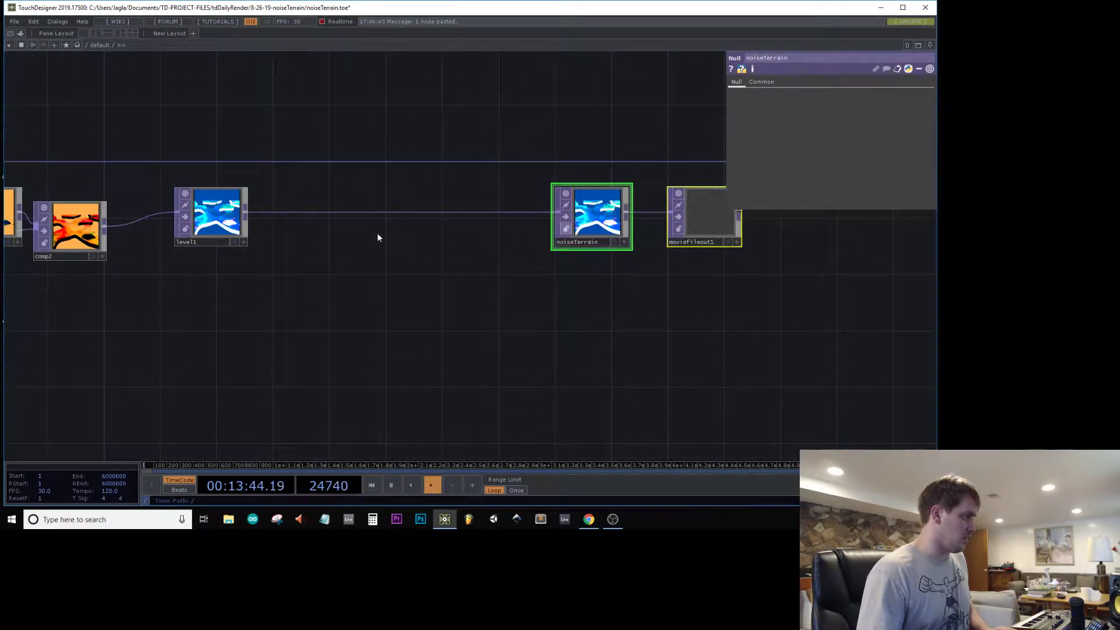
right_click(281, 211)
left_click(313, 194)
type("hs")
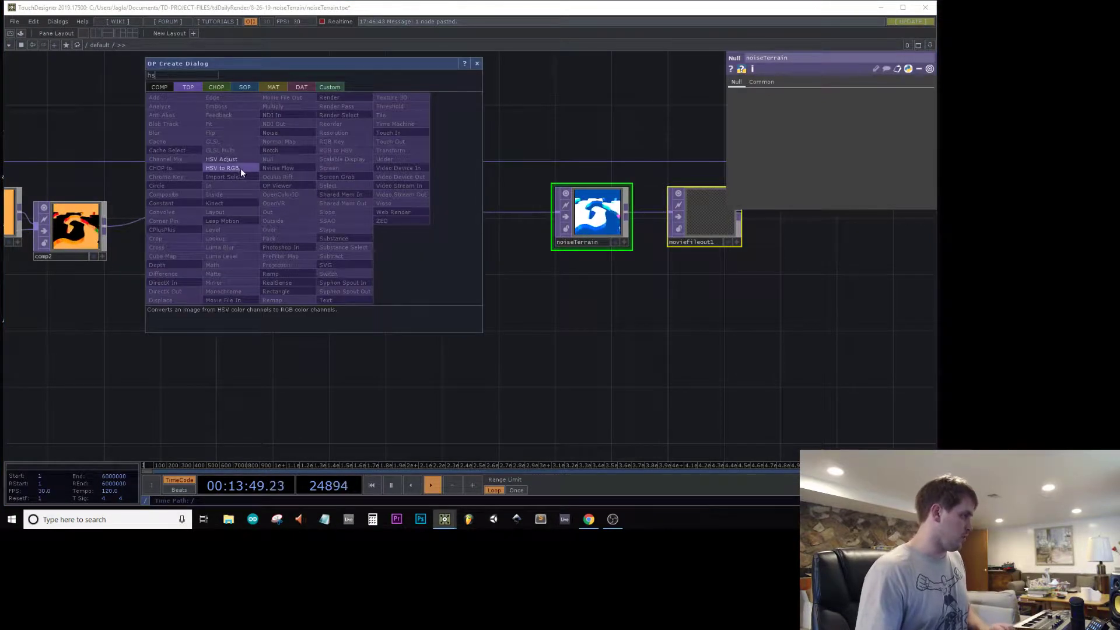
left_click(224, 158)
left_click(295, 203)
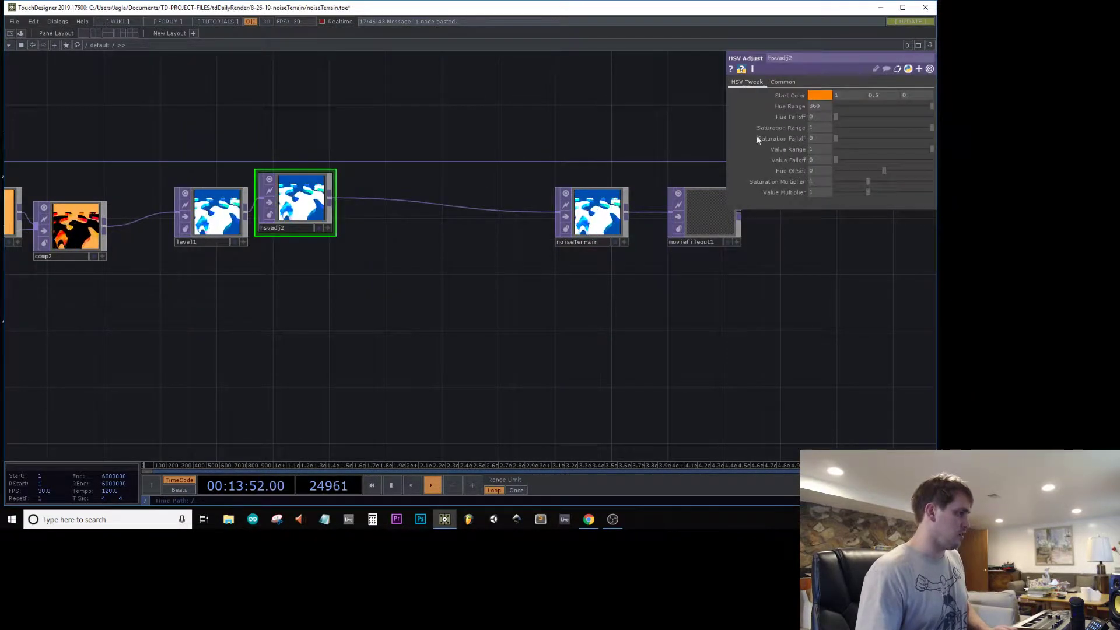
- Adjust hsvadj2's Hue Offset to about 71 for a purple palette, judging the colours on the enlarged noiseTerrain output
left_click(896, 171)
left_click_drag(901, 171, 906, 169)
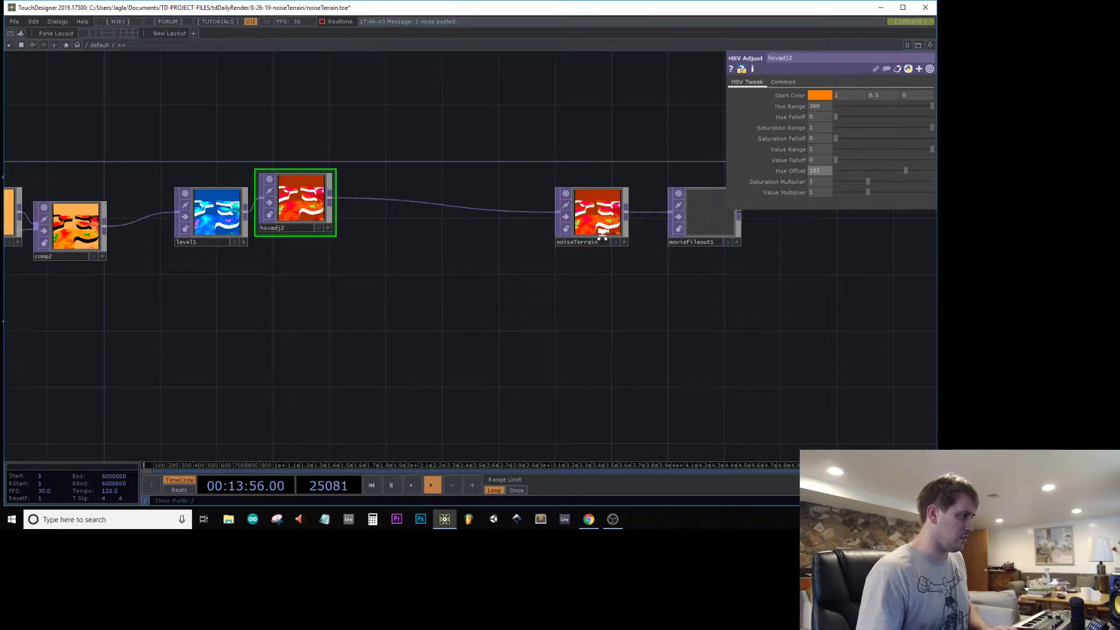
scroll(603, 236, "up", 5)
middle_click_drag(679, 236, 659, 251)
left_click_drag(659, 252, 569, 304)
middle_click_drag(539, 210, 606, 160)
mouse_move(817, 171)
middle_mouse_down()
mouse_move(802, 158)
mouse_move(816, 156)
middle_mouse_up()
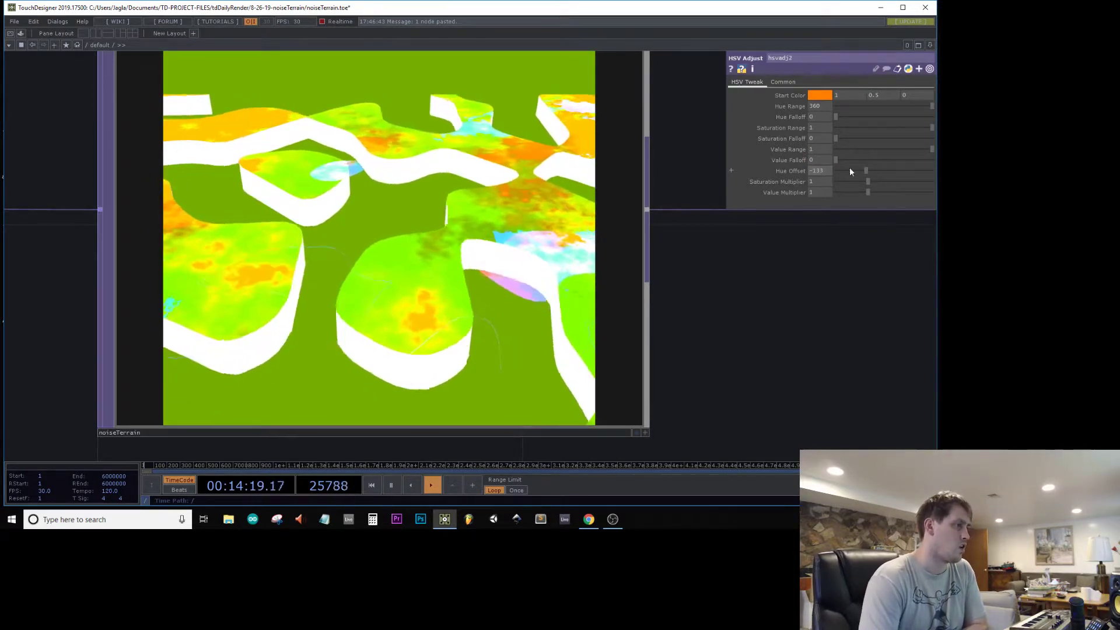
left_click_drag(829, 175, 891, 173)
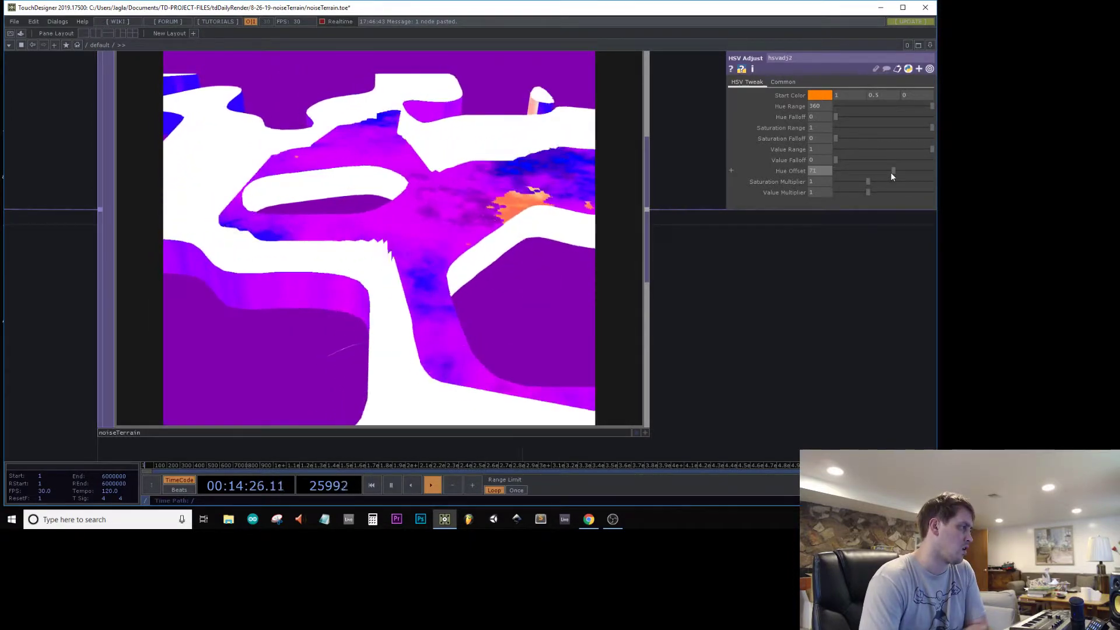
scroll(373, 239, "down", 5)
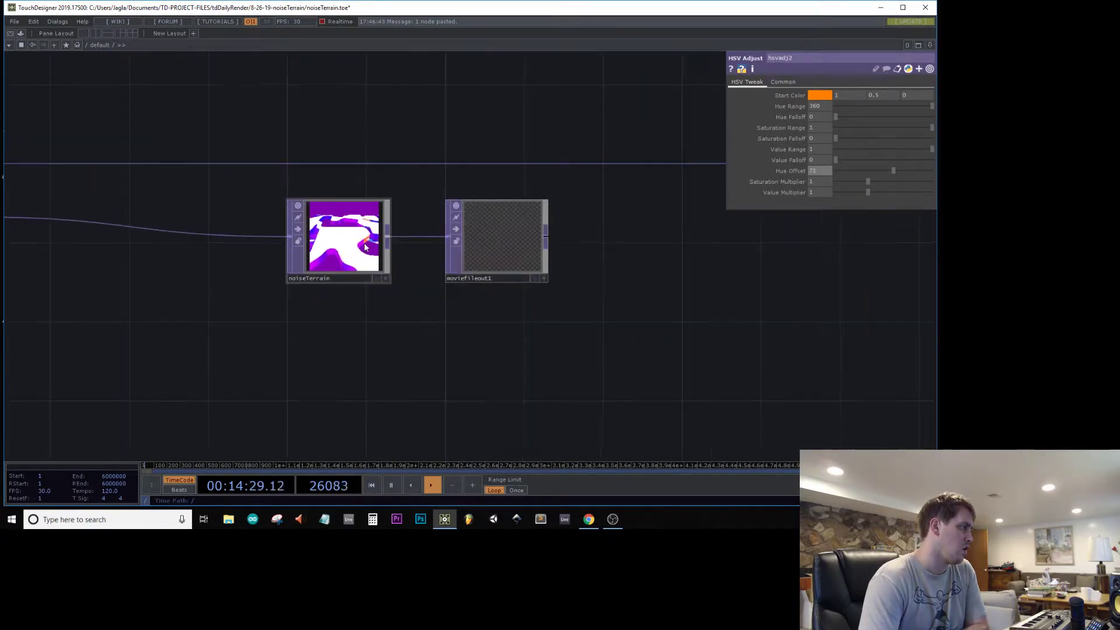
- Record the noiseTerrain output to noiseTerrain1 in dailyRenders2019 with moviefileout1, stop recording, and set the output file to noiseTerrain2.mov
left_click(501, 251)
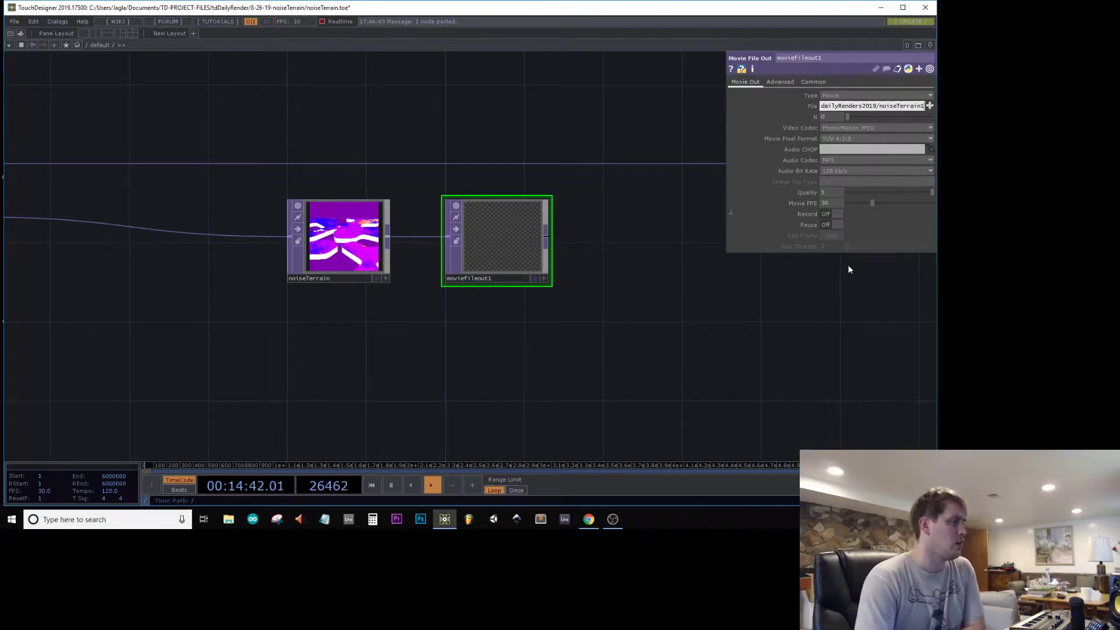
left_click(832, 214)
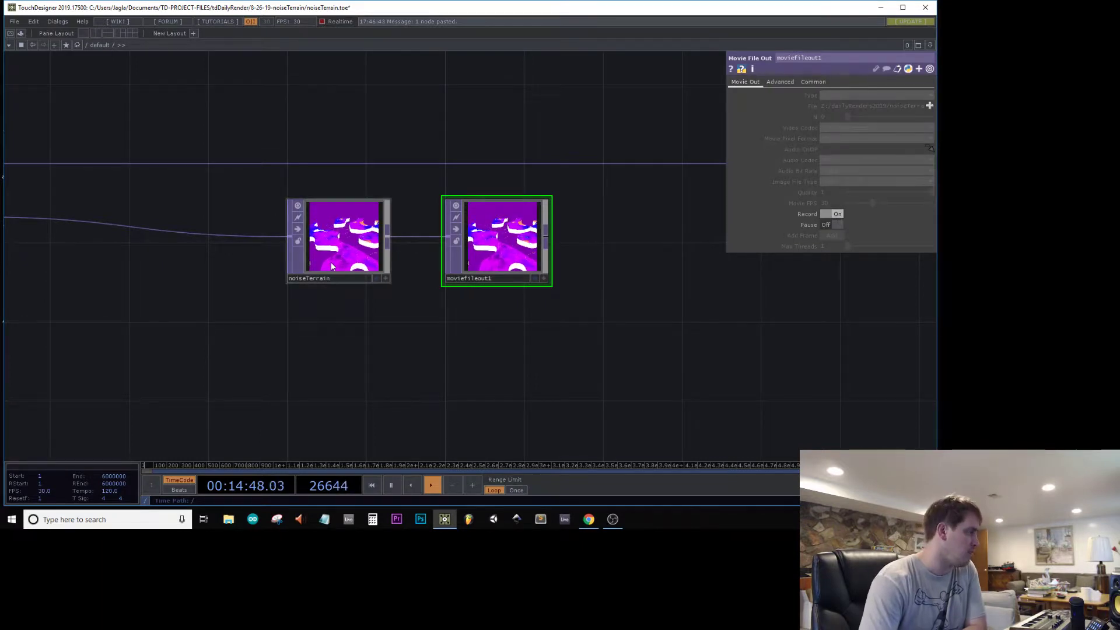
scroll(331, 266, "up", 5)
scroll(332, 265, "down", 3)
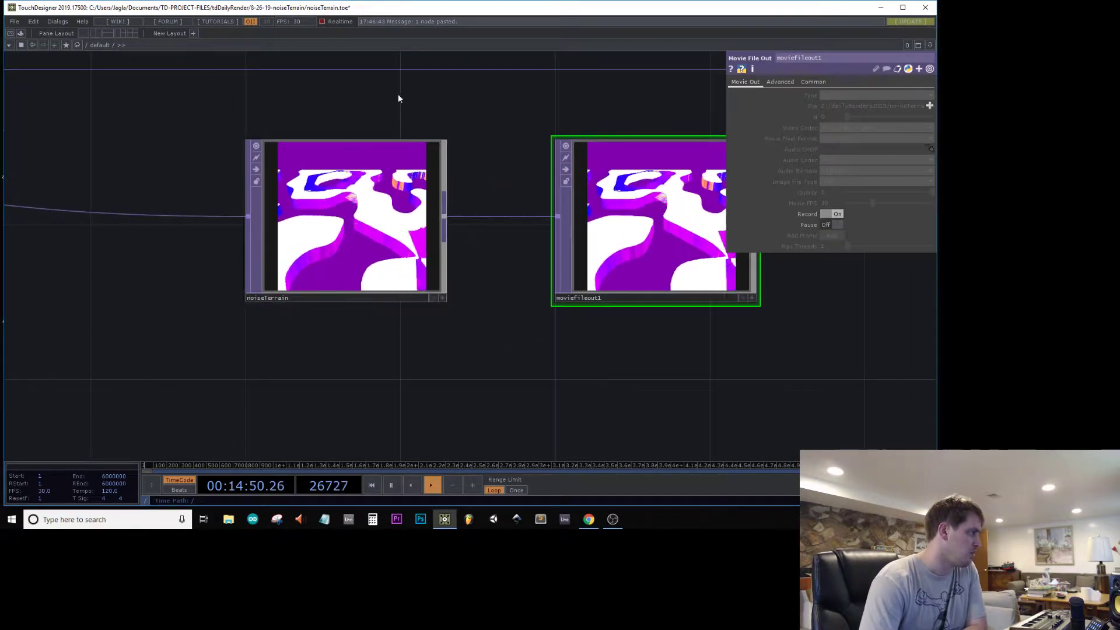
left_click_drag(398, 95, 478, 156)
scroll(457, 279, "up", 5)
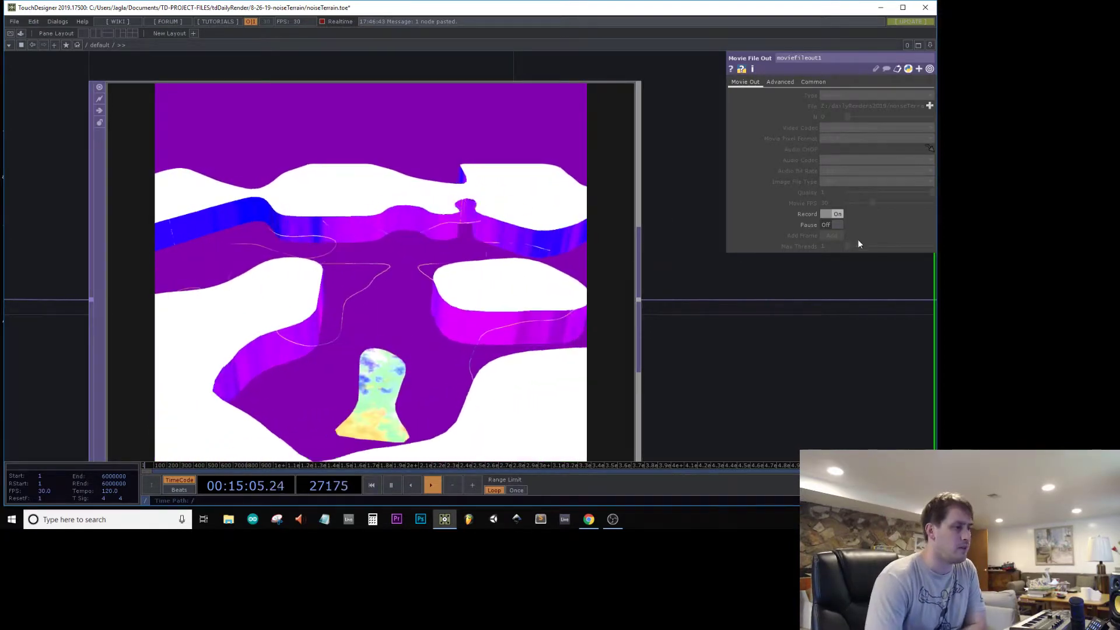
scroll(476, 299, "down", 5)
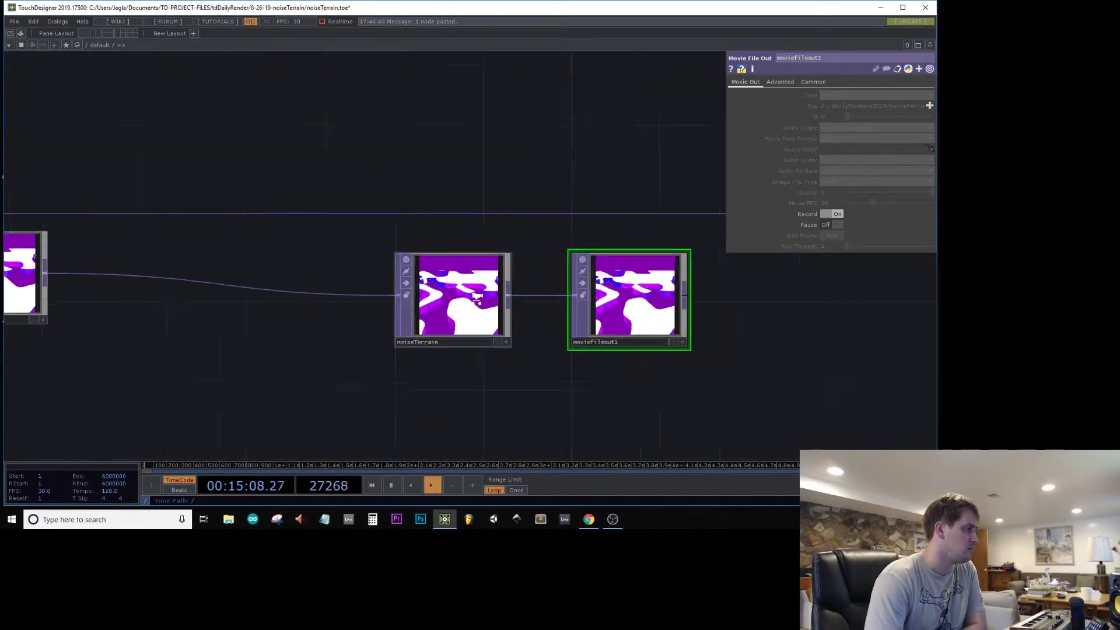
left_click(831, 214)
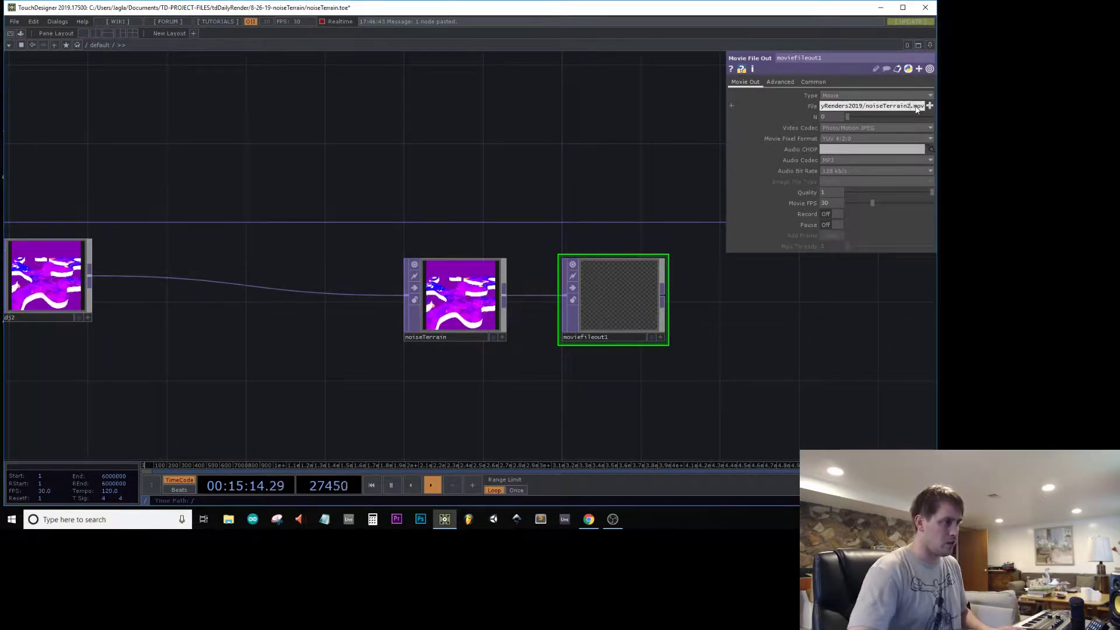
- Save a still image of noiseTerrain as a PNG in the dailyImages folder, prefixing the file name noiseTerrain1 with the date
right_click(477, 306)
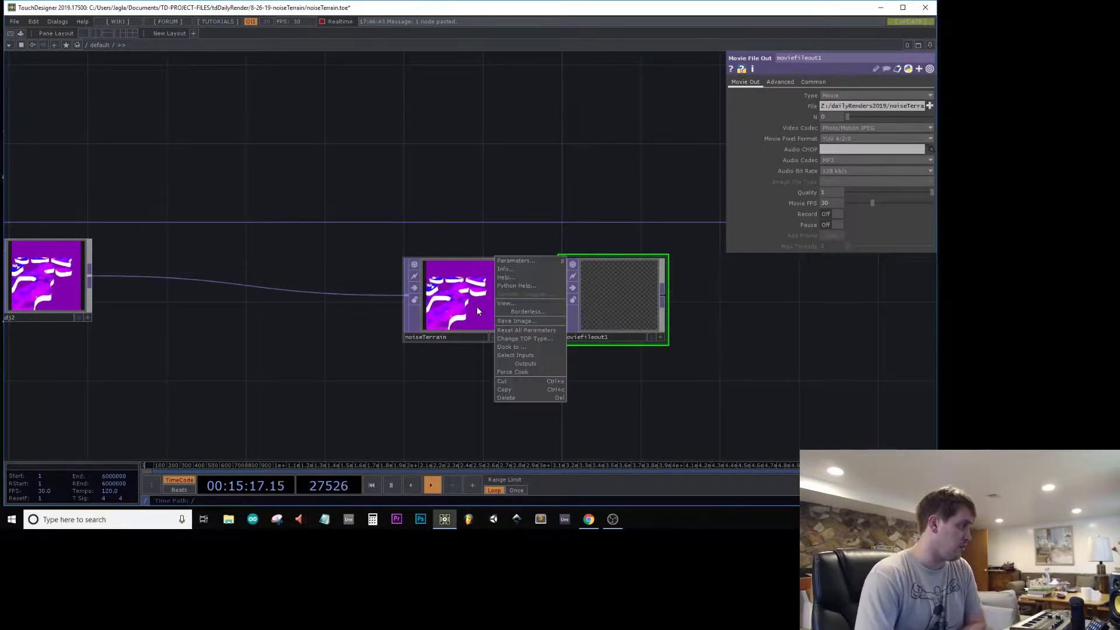
left_click(509, 319)
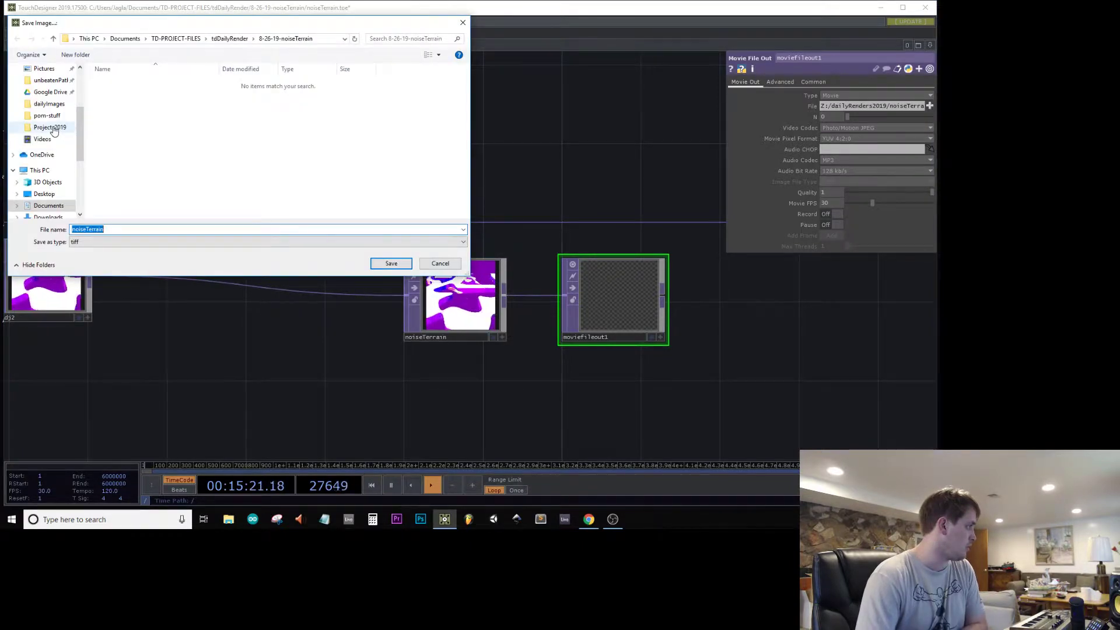
left_click(49, 103)
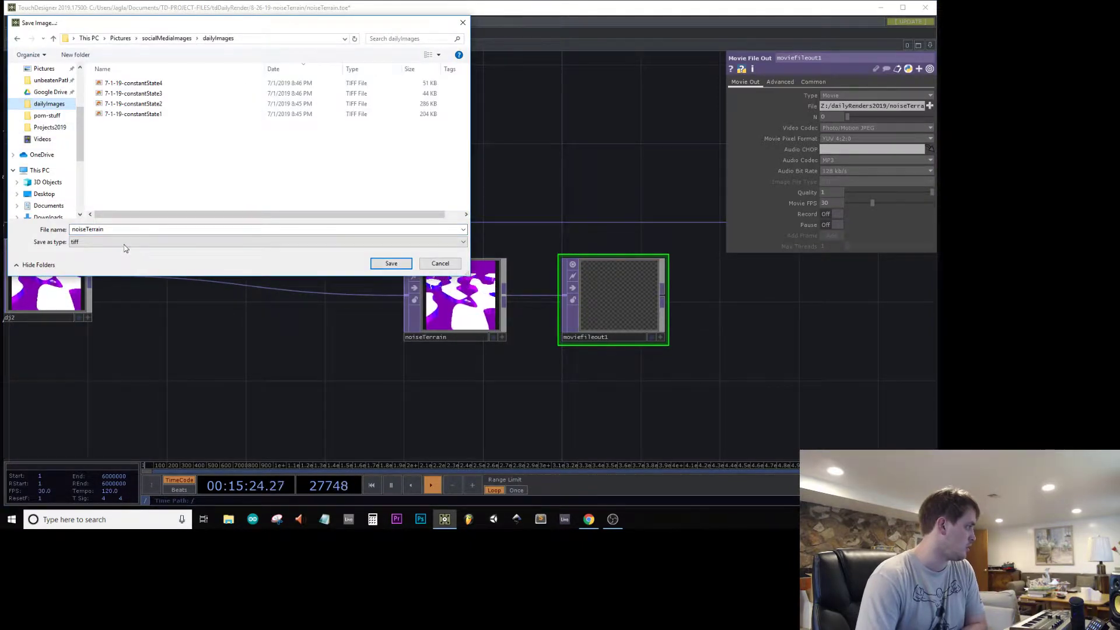
left_click(125, 243)
left_click(95, 291)
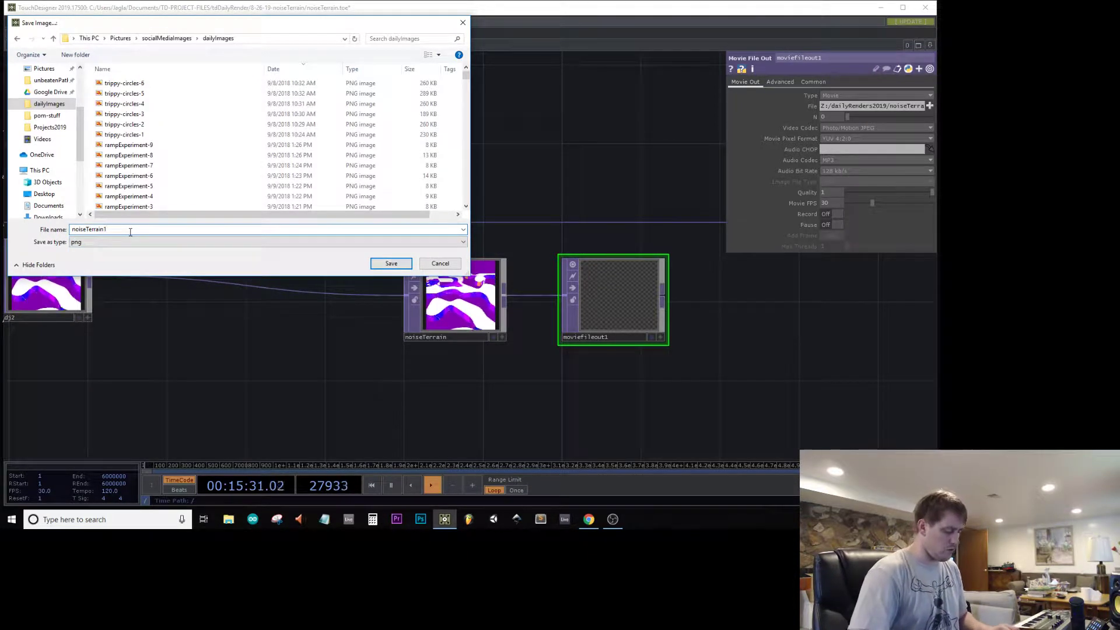
type("256-")
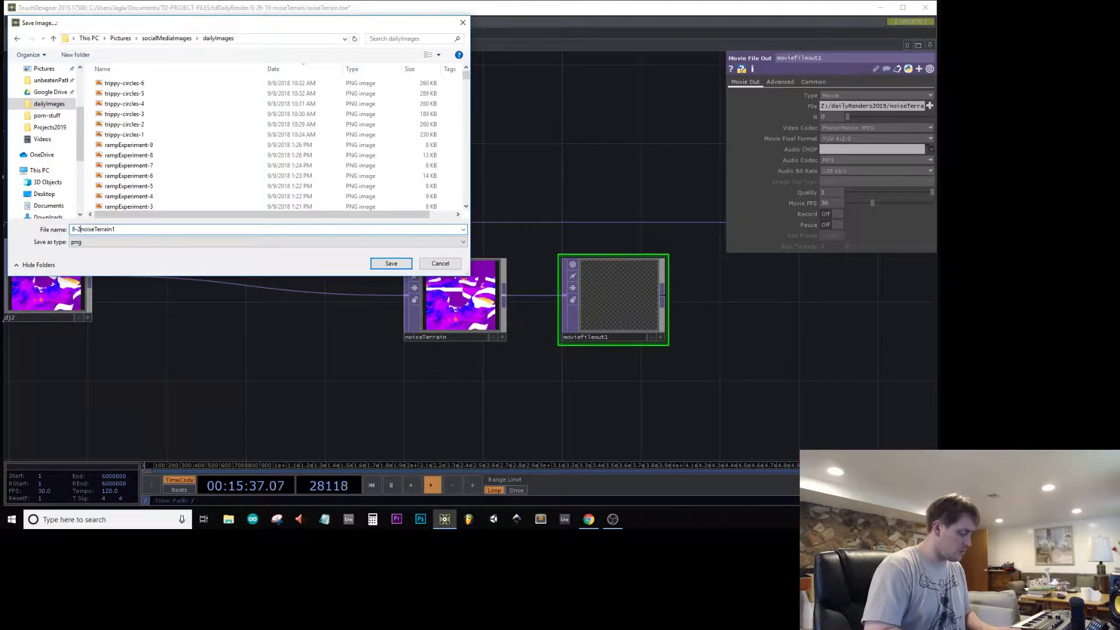
- Save the output image as a PNG named 8-26-19-noiseTerrain1 in the dailyImages folder
type("-19-")
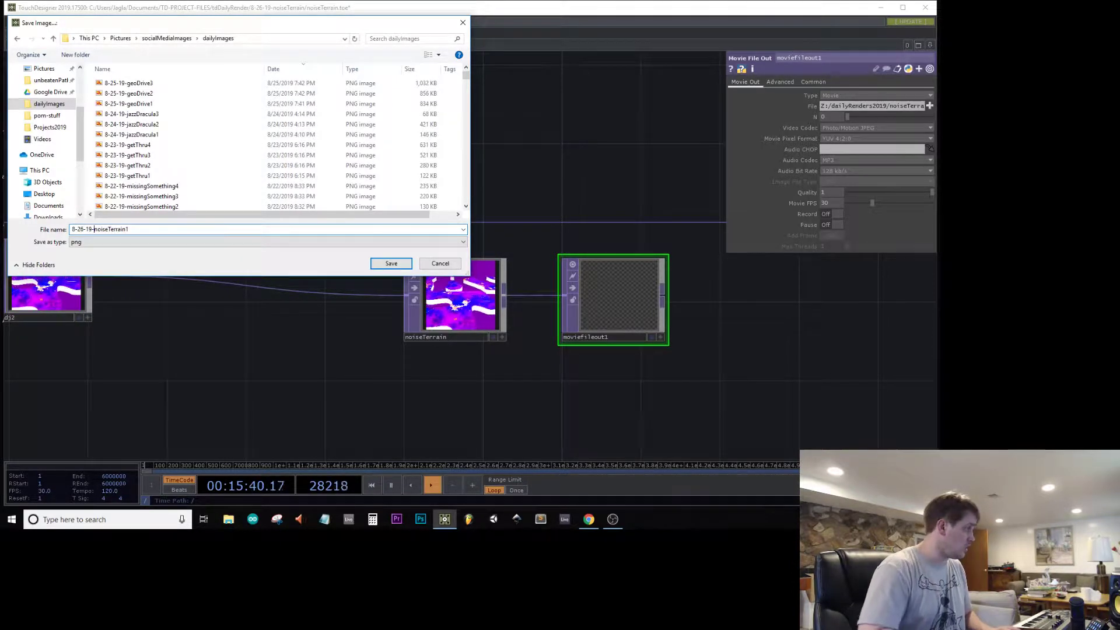
key("Return")
- Set the hue offset of hsvadj2 to -75
left_click_drag(205, 167, 428, 169)
left_click(237, 265)
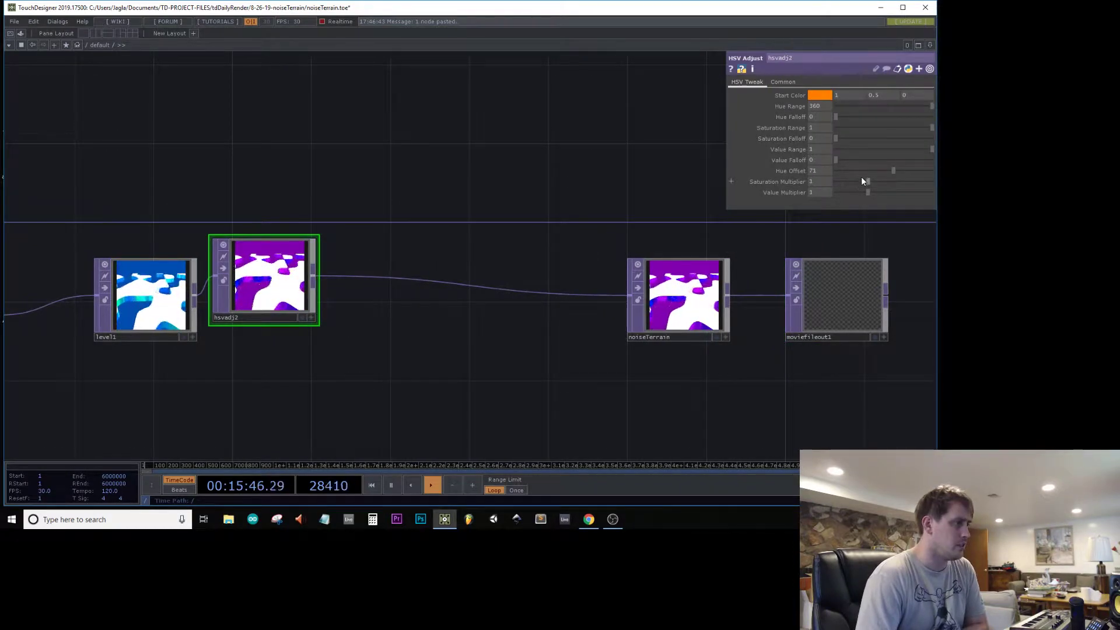
mouse_move(861, 176)
left_mouse_down()
mouse_move(852, 170)
mouse_move(875, 172)
left_mouse_up()
- Try a higher harmonic spread on the noise1 node inside geo2 and check the result in render2
left_click_drag(233, 175, 619, 202)
left_click_drag(159, 200, 582, 97)
scroll(582, 97, "down", 5)
scroll(492, 205, "up", 4)
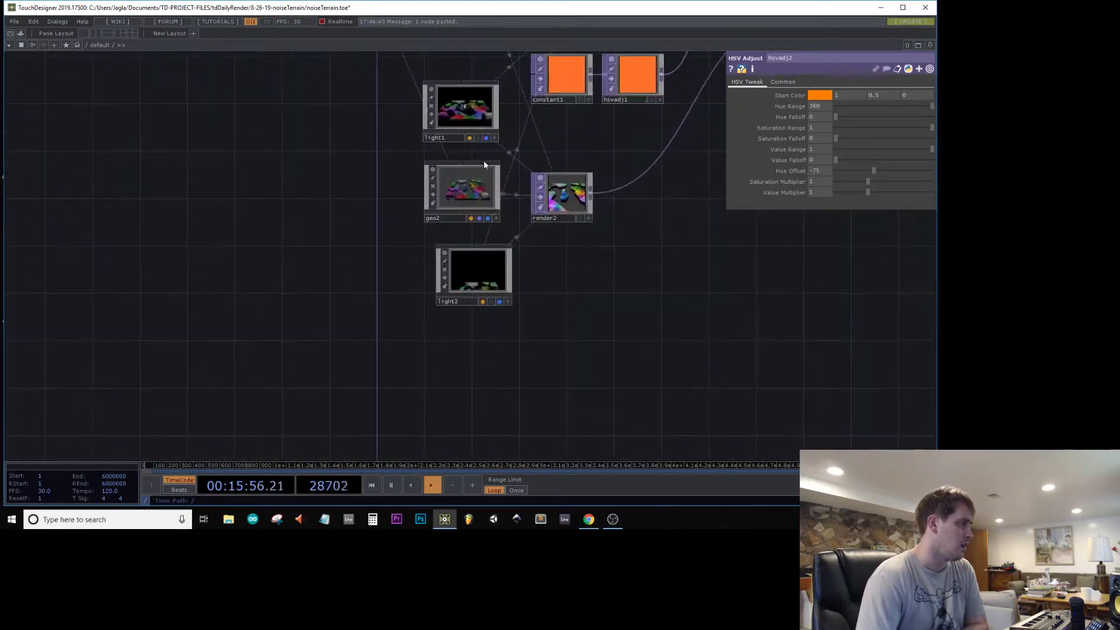
scroll(466, 198, "up", 4)
scroll(468, 199, "up", 3)
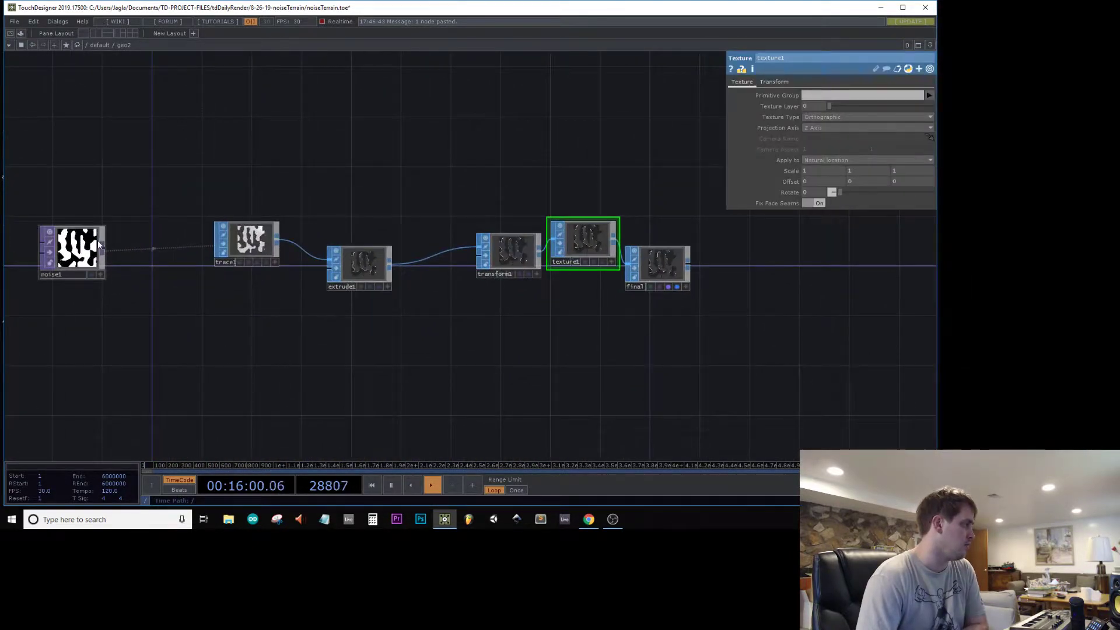
left_click(99, 245)
left_click(739, 82)
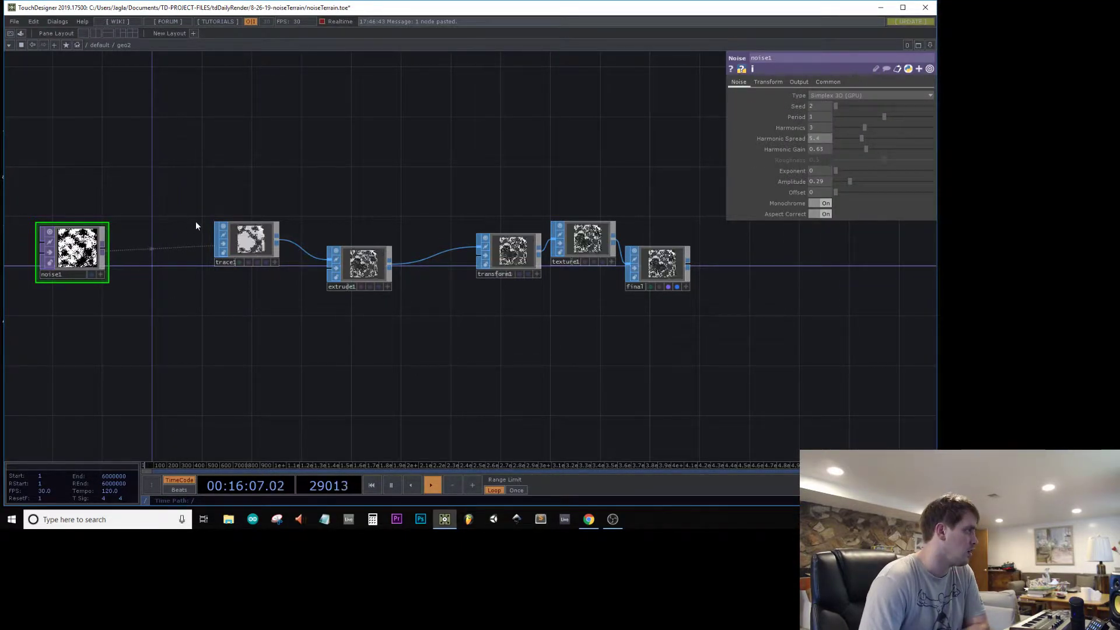
scroll(195, 222, "down", 2)
scroll(295, 191, "down", 4)
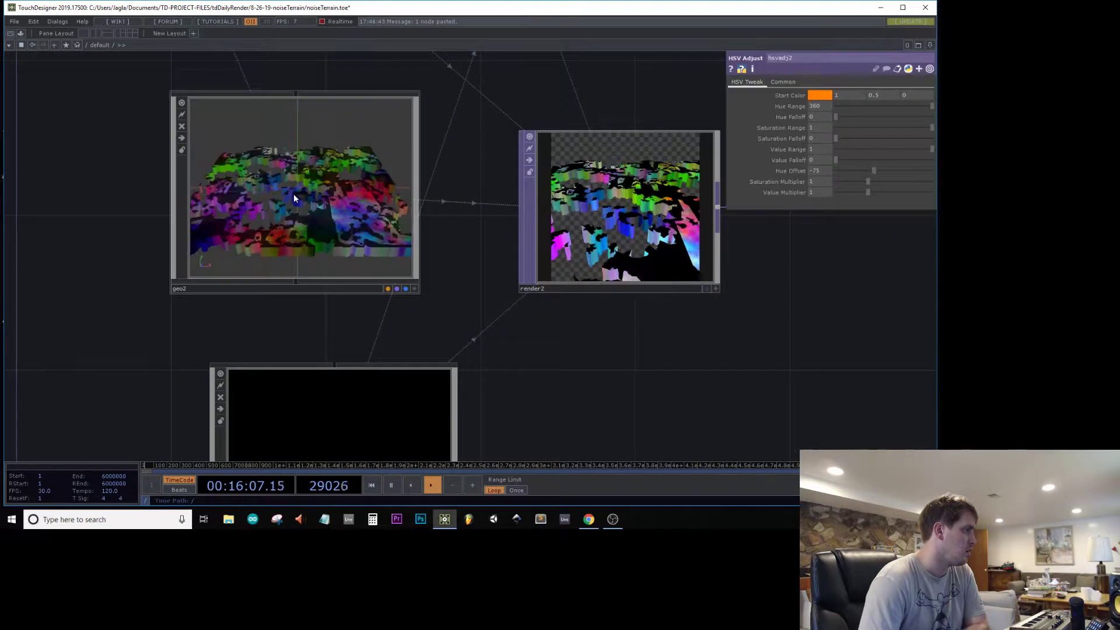
- Set harmonics to 1 and harmonic spread to 0.8 on noise1 inside geo2, and check the terrain render
scroll(289, 196, "up", 4)
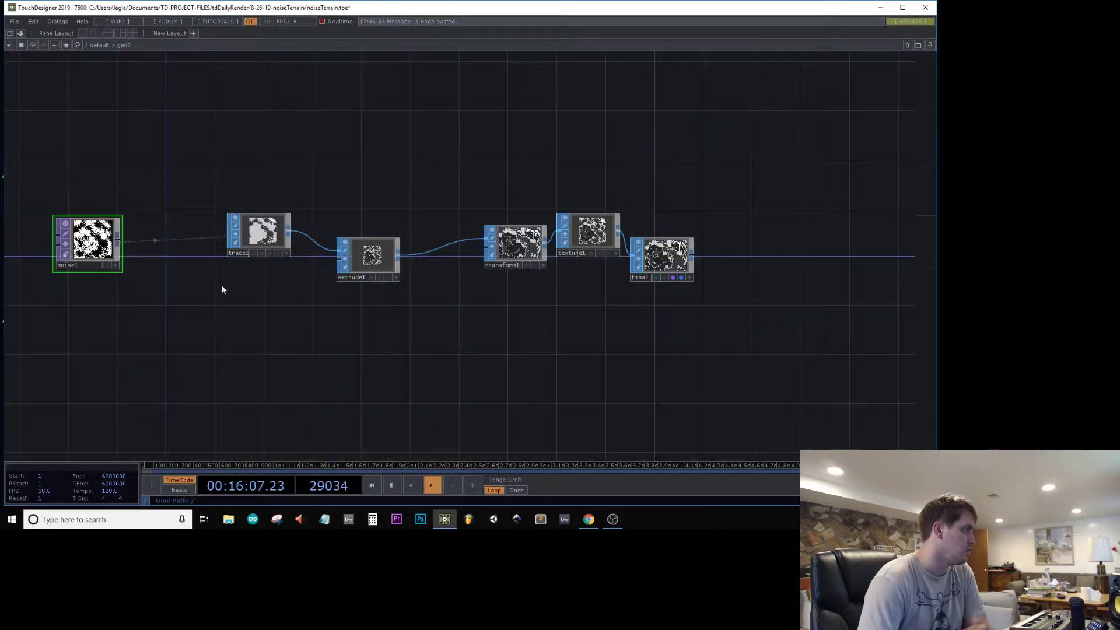
key("p")
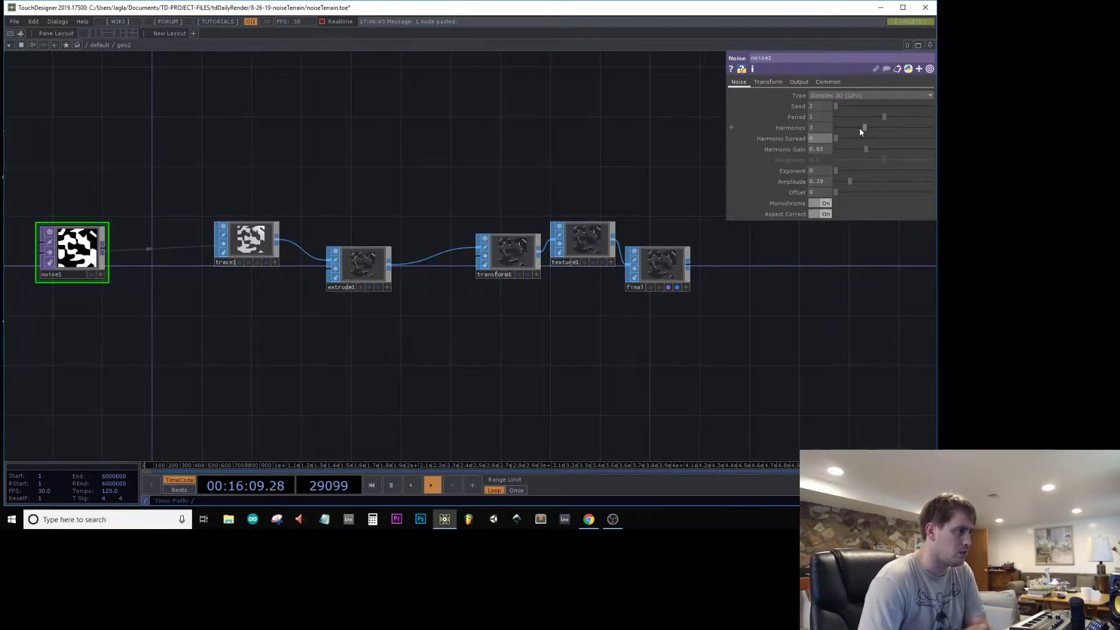
left_click_drag(859, 127, 850, 128)
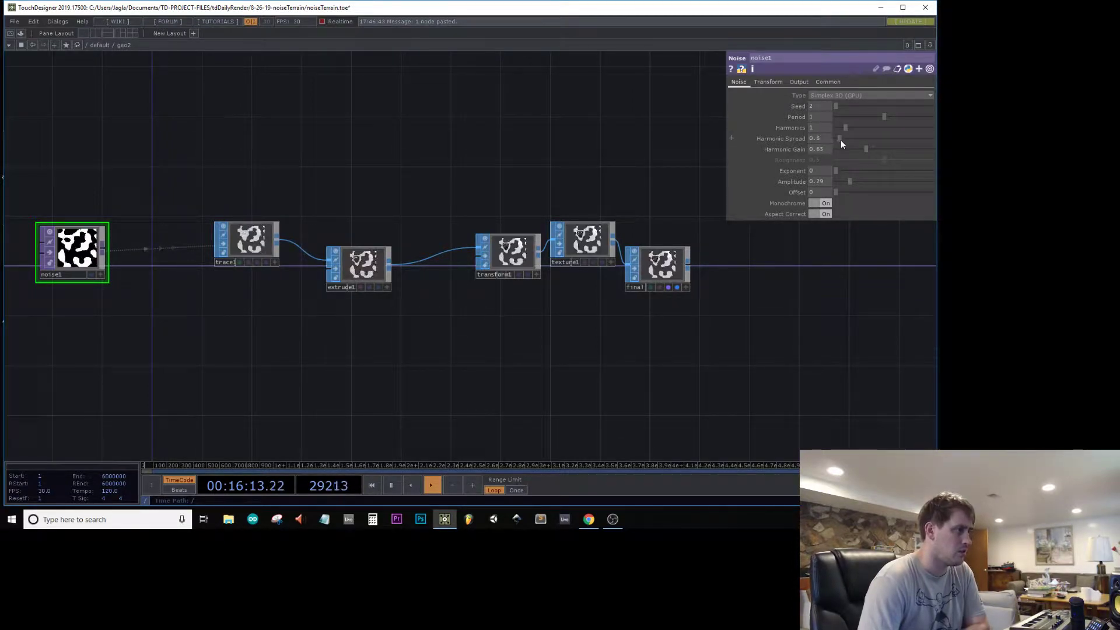
key("u")
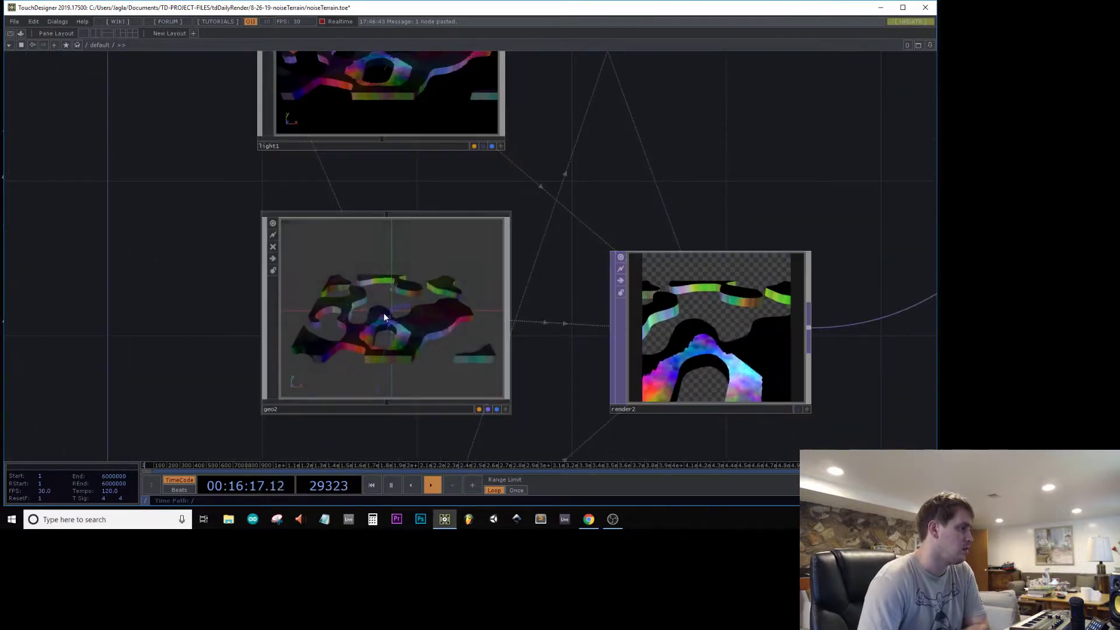
- Set the offset to 0.279, exponent to 0.35 and period to 0.42 on noise1 inside geo2, and return to the parent network
key("i")
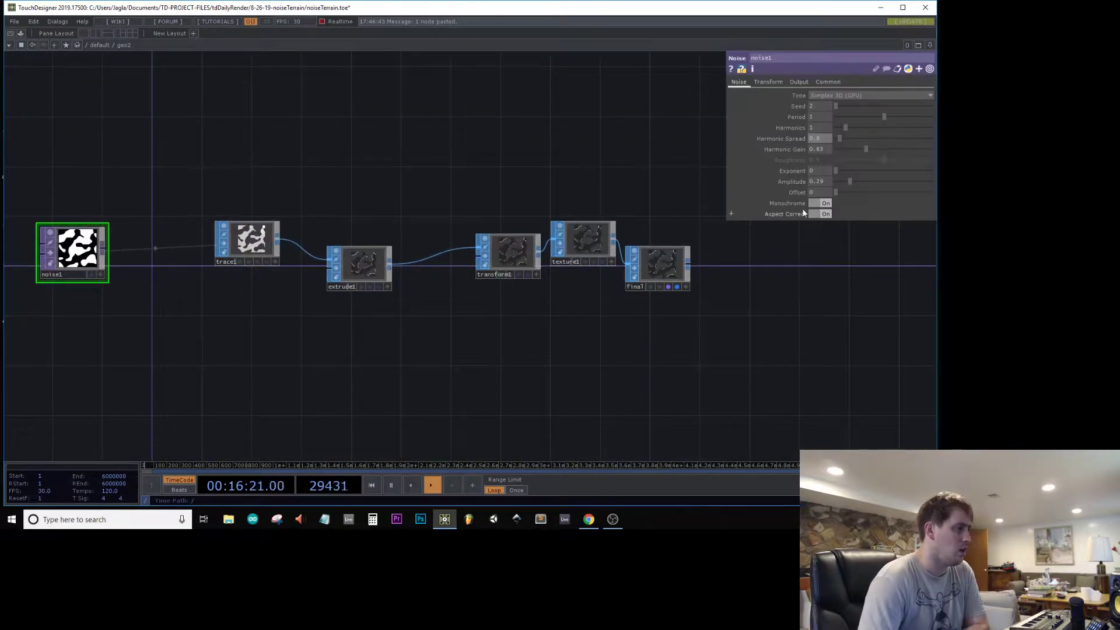
left_click_drag(835, 192, 804, 165)
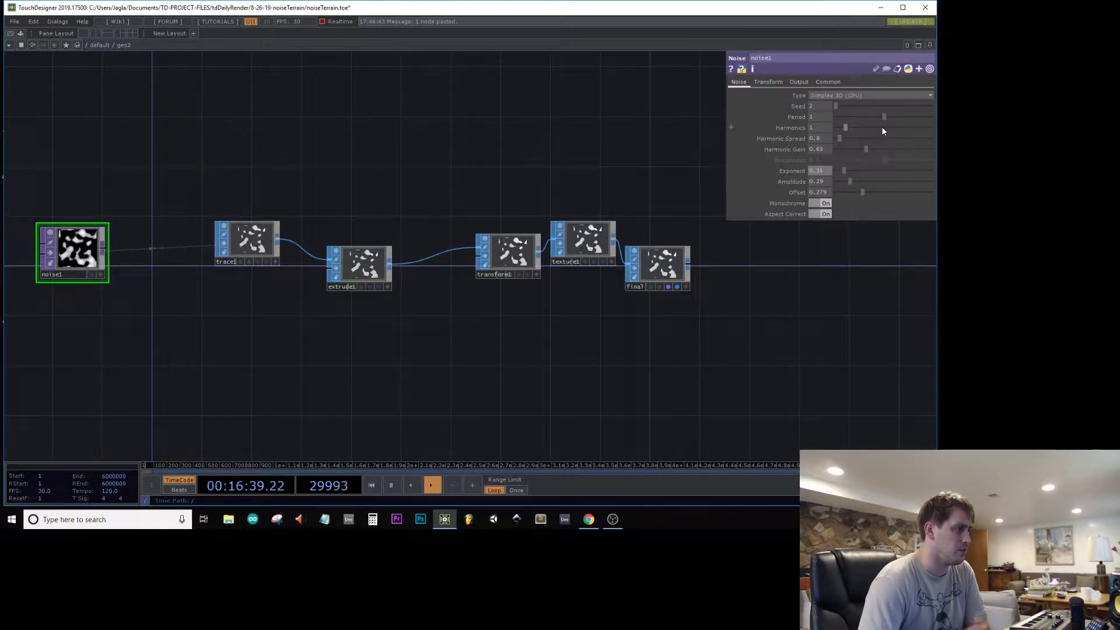
left_click_drag(882, 117, 857, 110)
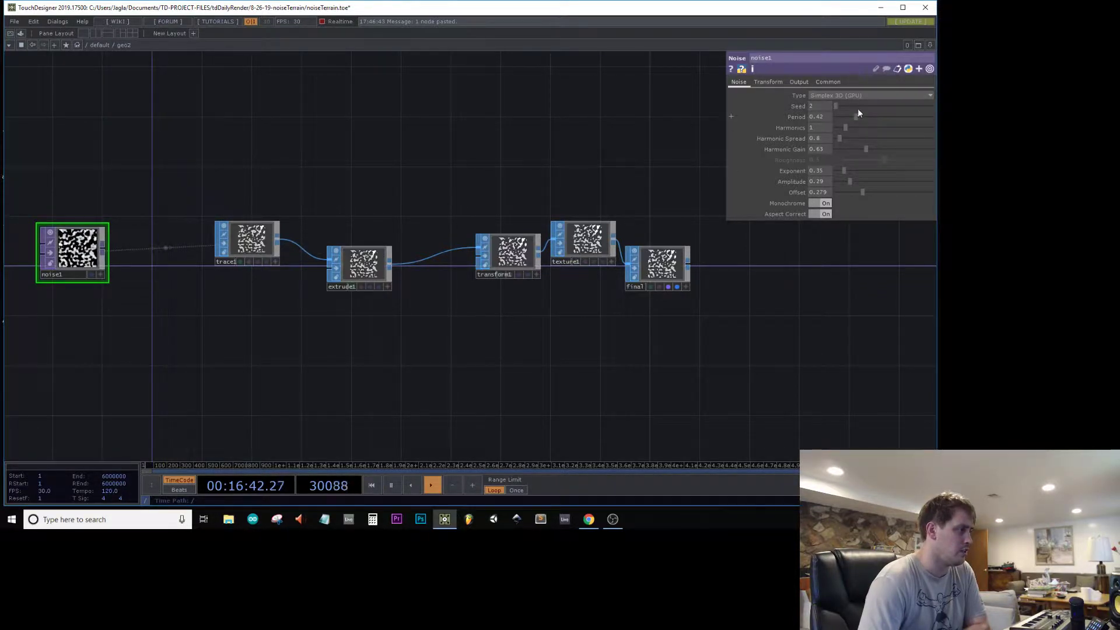
scroll(476, 244, "down", 6)
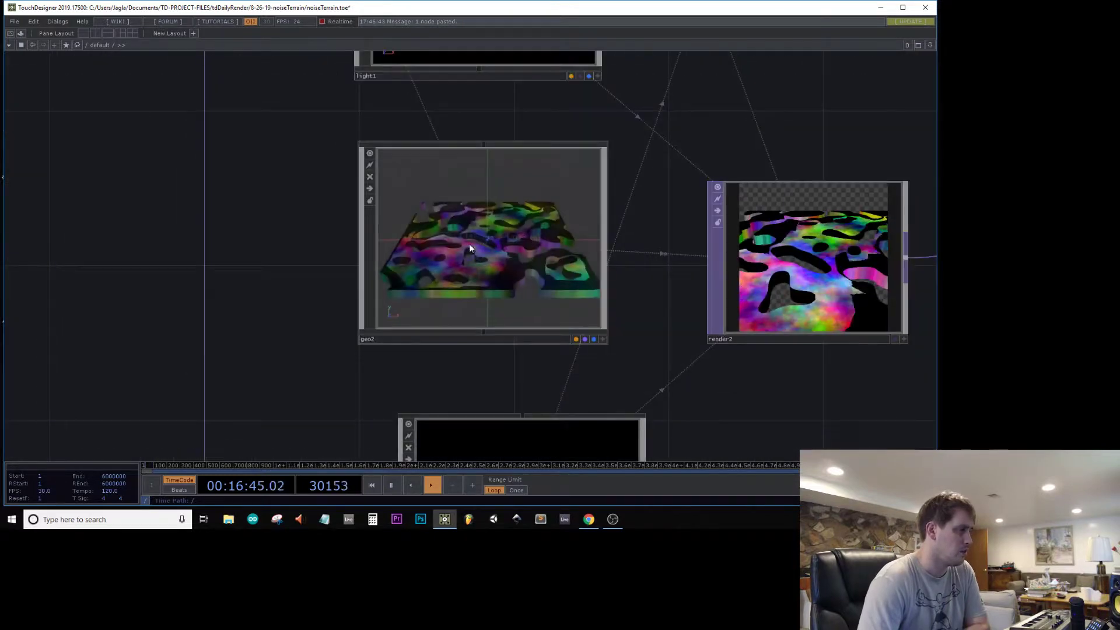
- Examine the updated terrain image in the noiseTerrain null and the composite chain feeding it
scroll(422, 253, "down", 5)
left_click_drag(761, 295, 156, 369)
left_click_drag(469, 196, 270, 282)
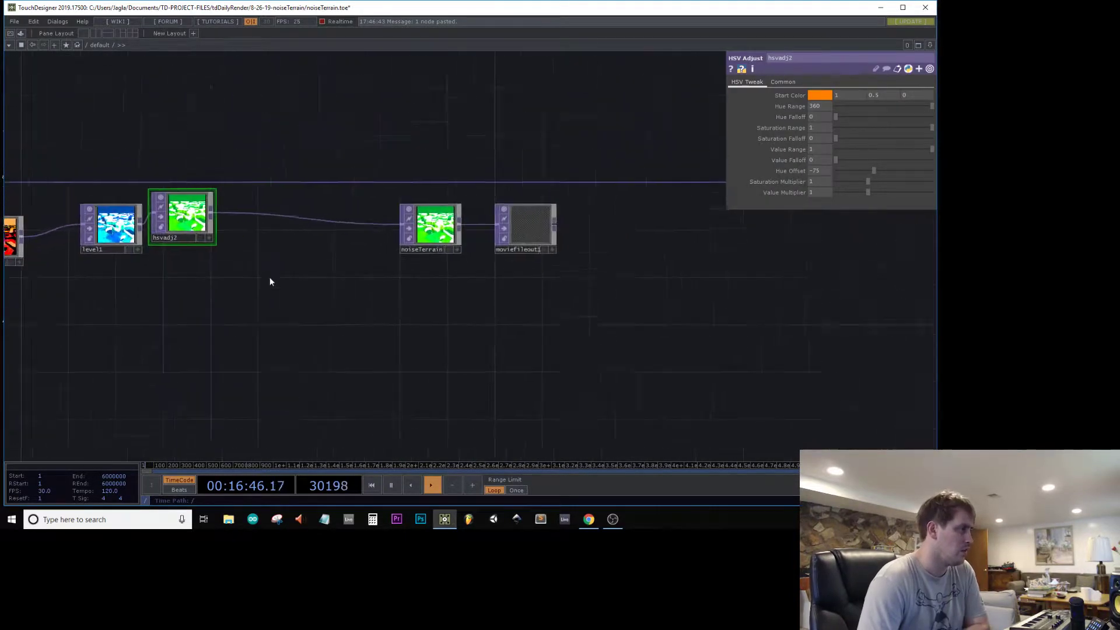
scroll(447, 246, "up", 8)
left_click(446, 247)
scroll(446, 247, "down", 3)
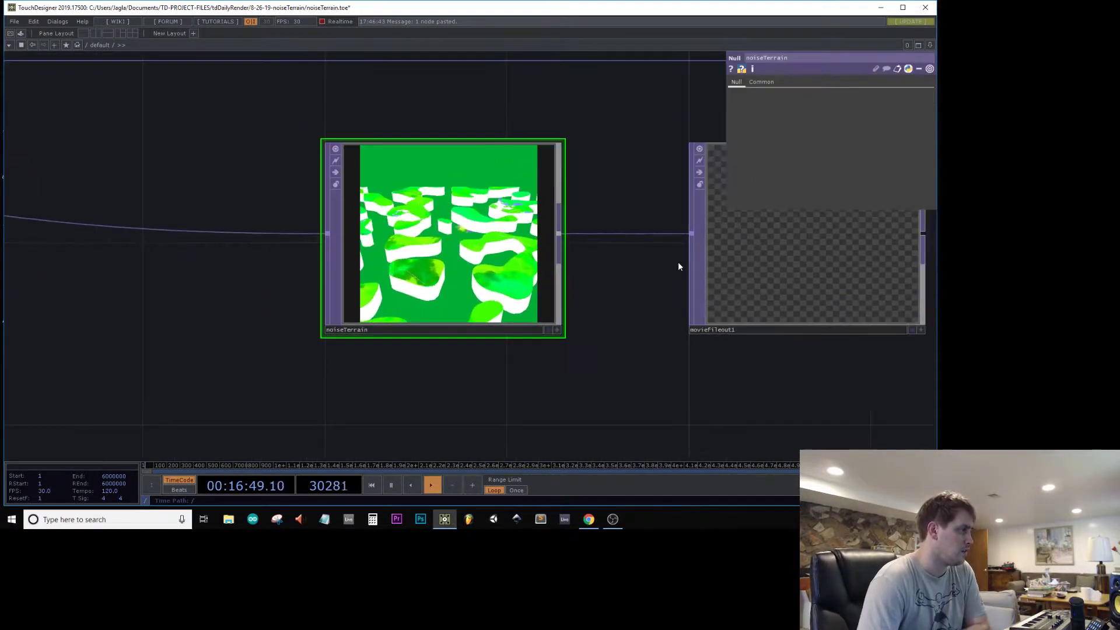
scroll(411, 269, "down", 6)
left_click_drag(315, 226, 497, 161)
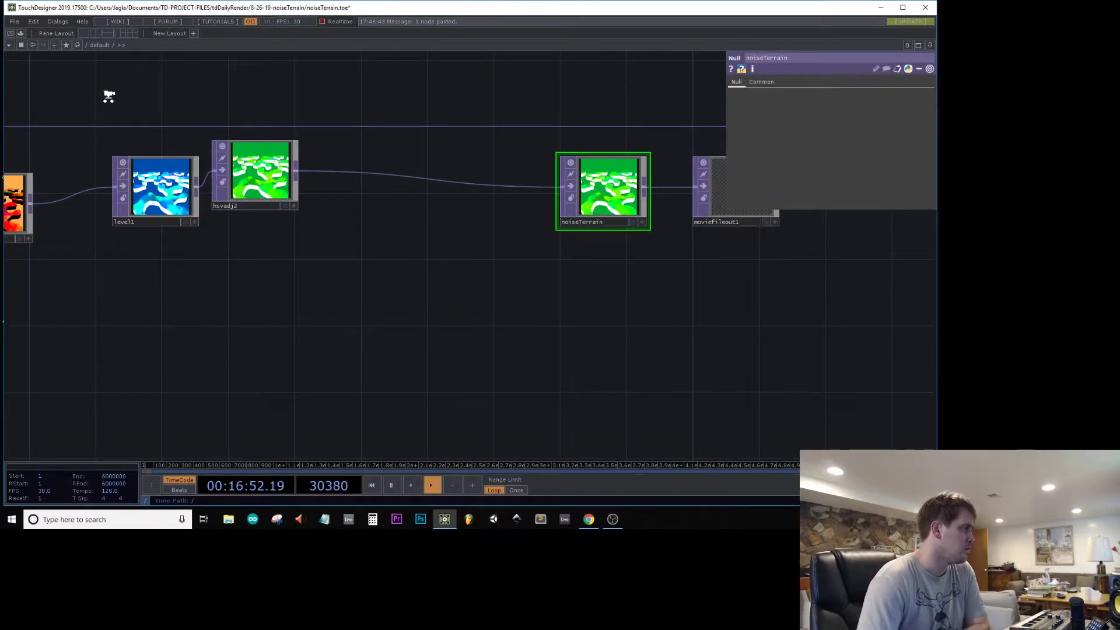
scroll(108, 97, "down", 3)
left_click_drag(62, 138, 253, 164)
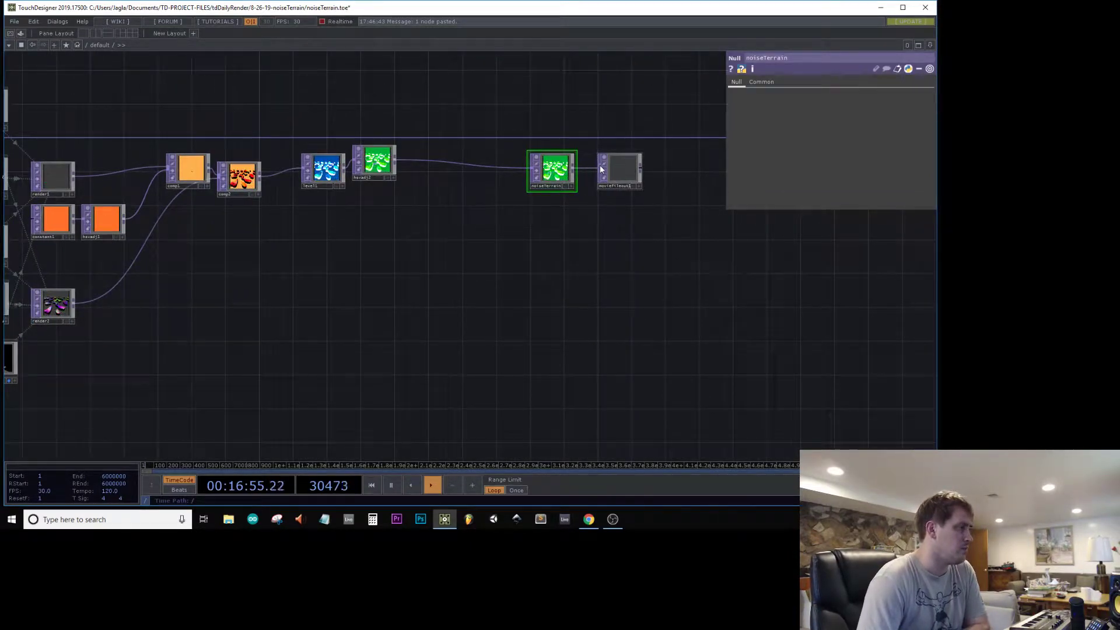
- Point moviefileout1 to noiseTerrain2.mov, record a clip of the terrain, and stop the recording
left_click(620, 179)
scroll(620, 178, "up", 6)
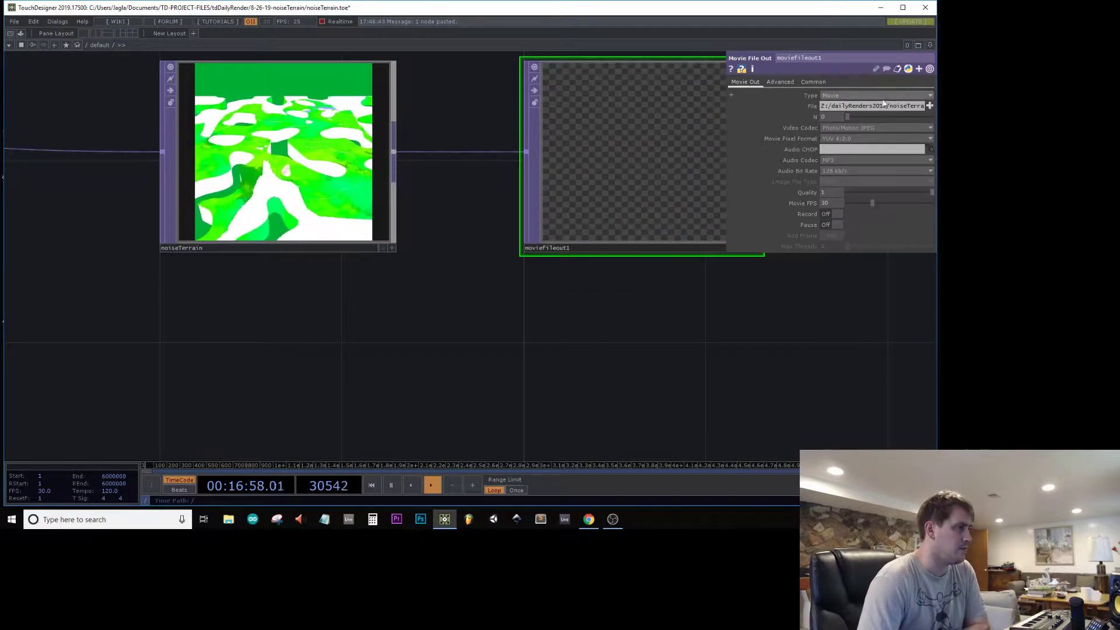
key("End")
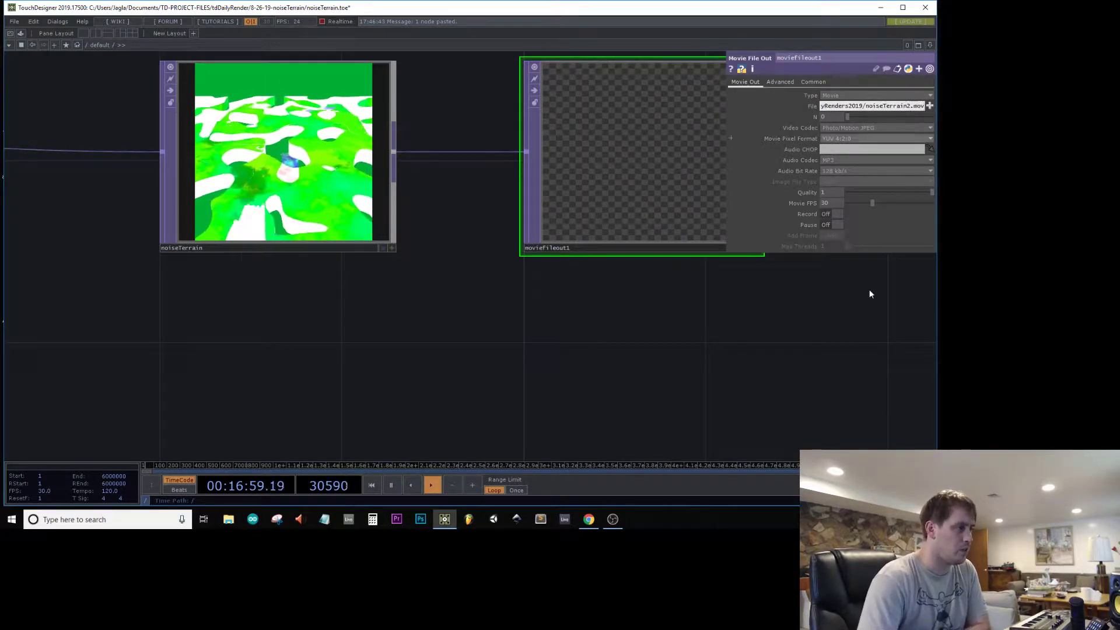
left_click(837, 214)
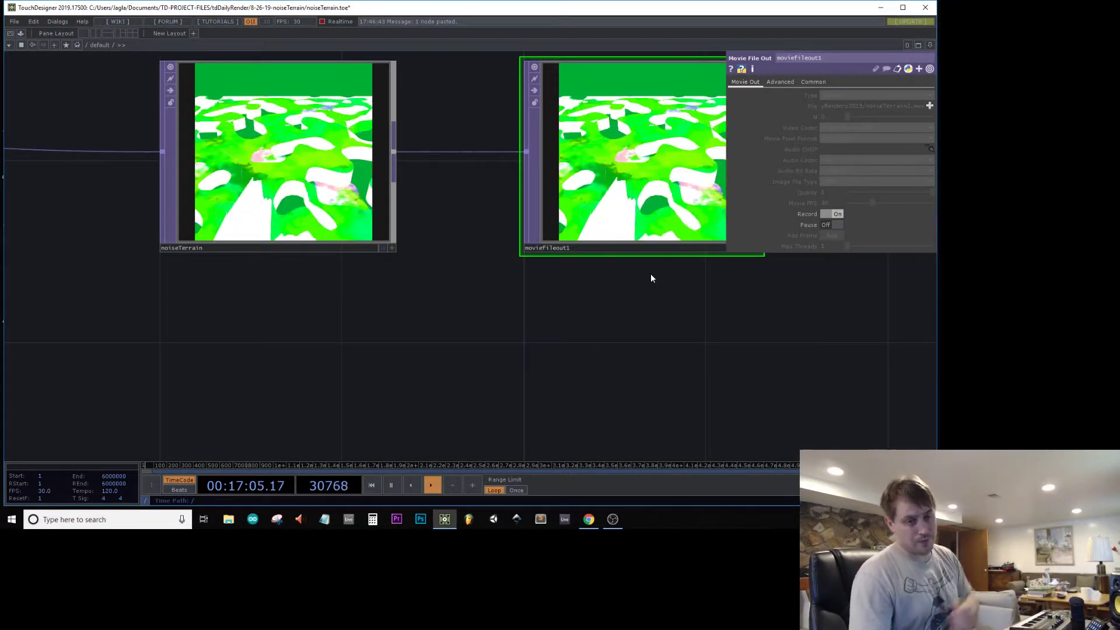
left_click(833, 214)
- Move hsvadj2 into line with level1 and noiseTerrain in the network
scroll(431, 305, "down", 3)
left_click_drag(431, 306, 594, 350)
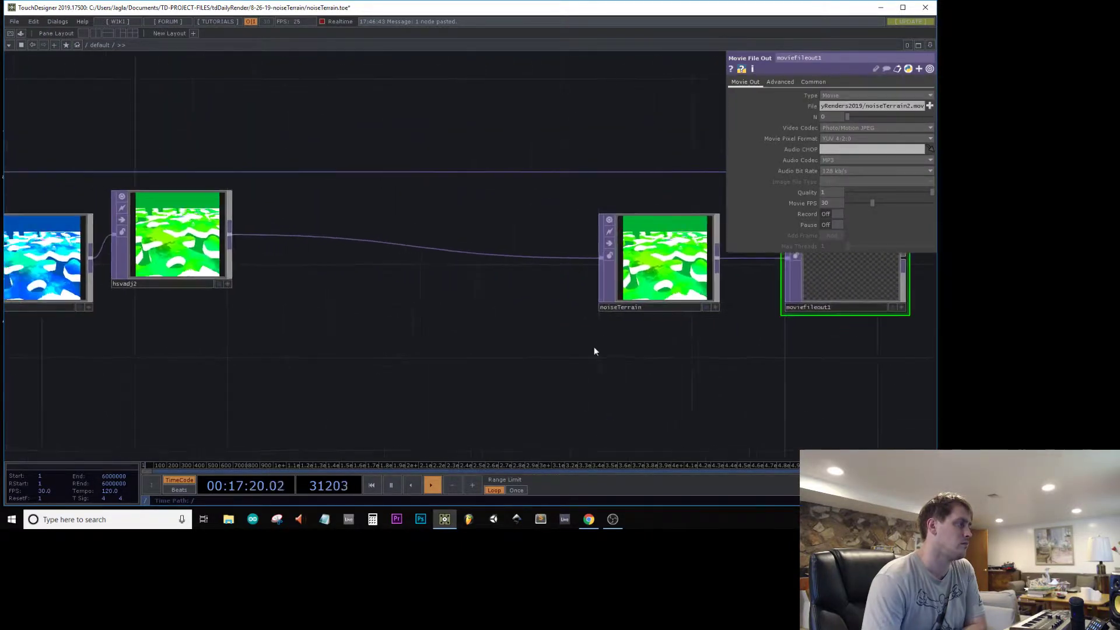
scroll(594, 350, "down", 3)
scroll(374, 287, "up", 2)
left_click_drag(403, 287, 432, 308)
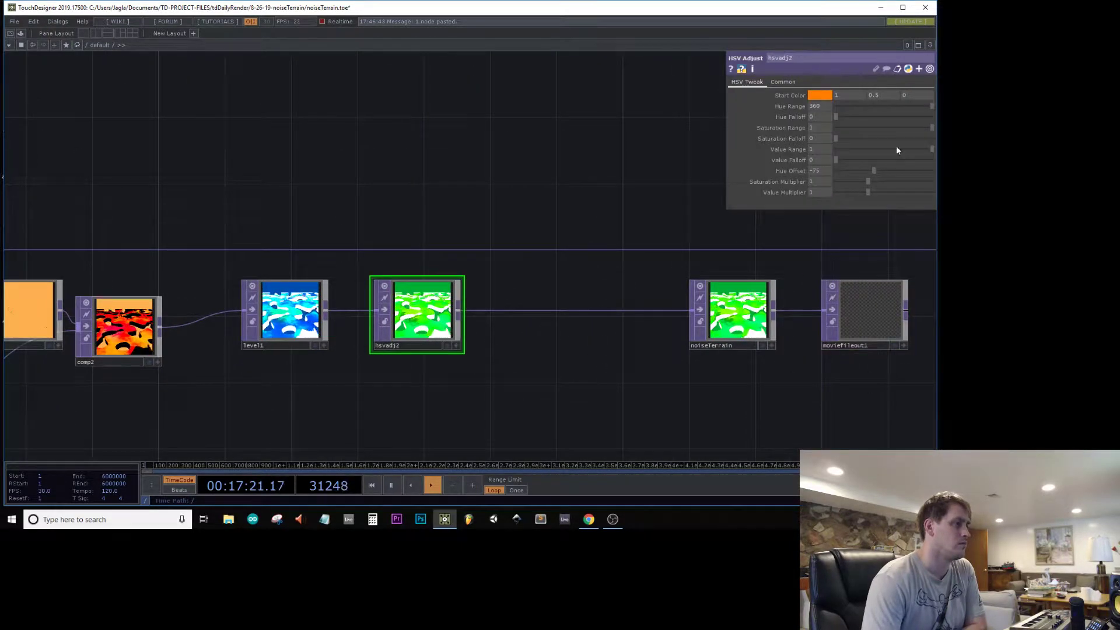
- Try a hue offset of about 334 on hsvadj2 and preview the terrain colors
left_click_drag(846, 168, 929, 183)
scroll(756, 316, "up", 5)
scroll(718, 336, "down", 5)
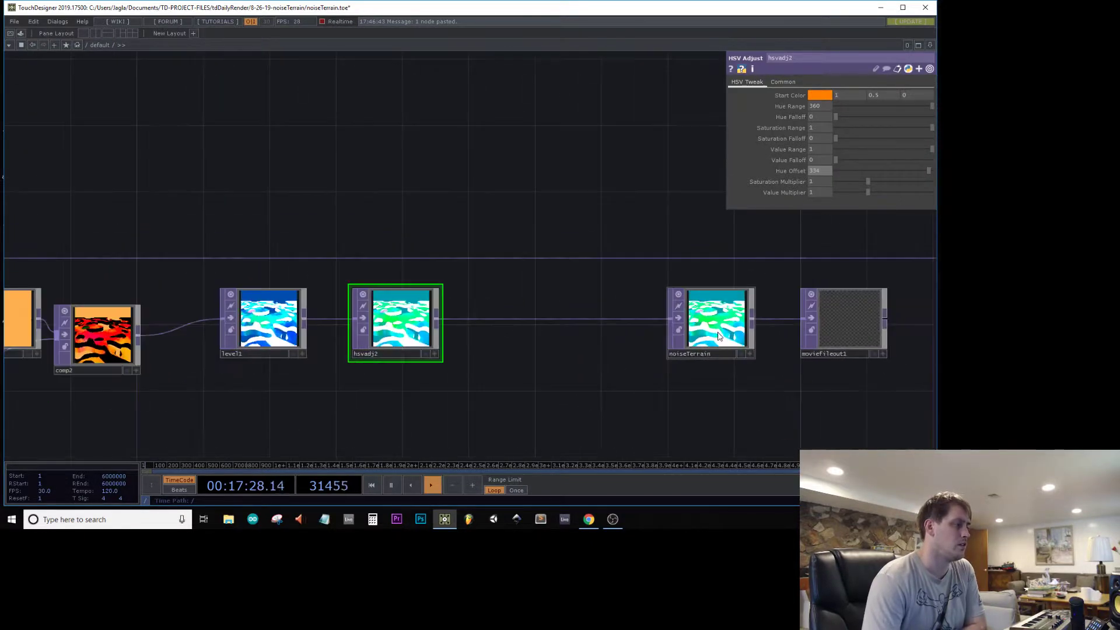
- Set the hue offset of hsvadj2 to -360 and check the colors in noiseTerrain
left_click_drag(917, 168, 830, 206)
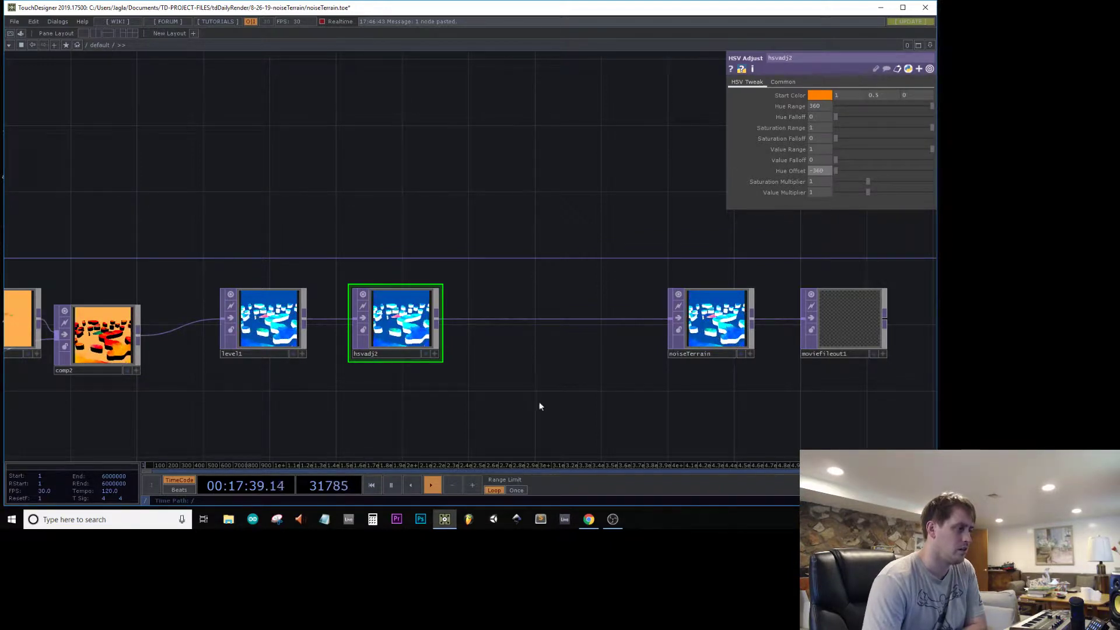
scroll(730, 327, "up", 5)
scroll(730, 327, "down", 7)
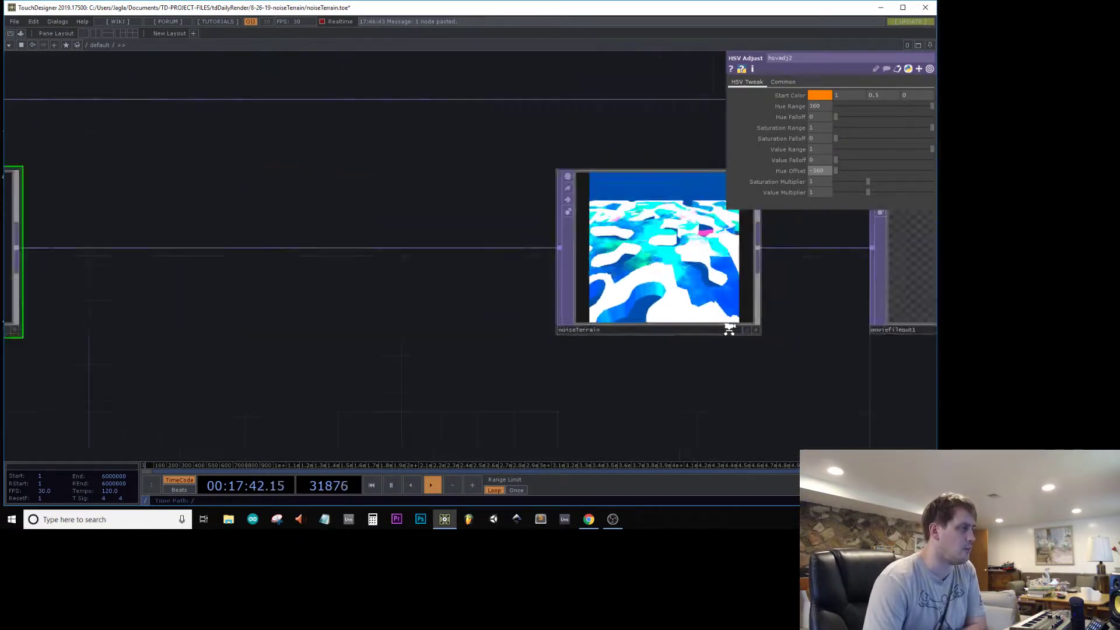
scroll(717, 327, "up", 3)
scroll(702, 327, "down", 5)
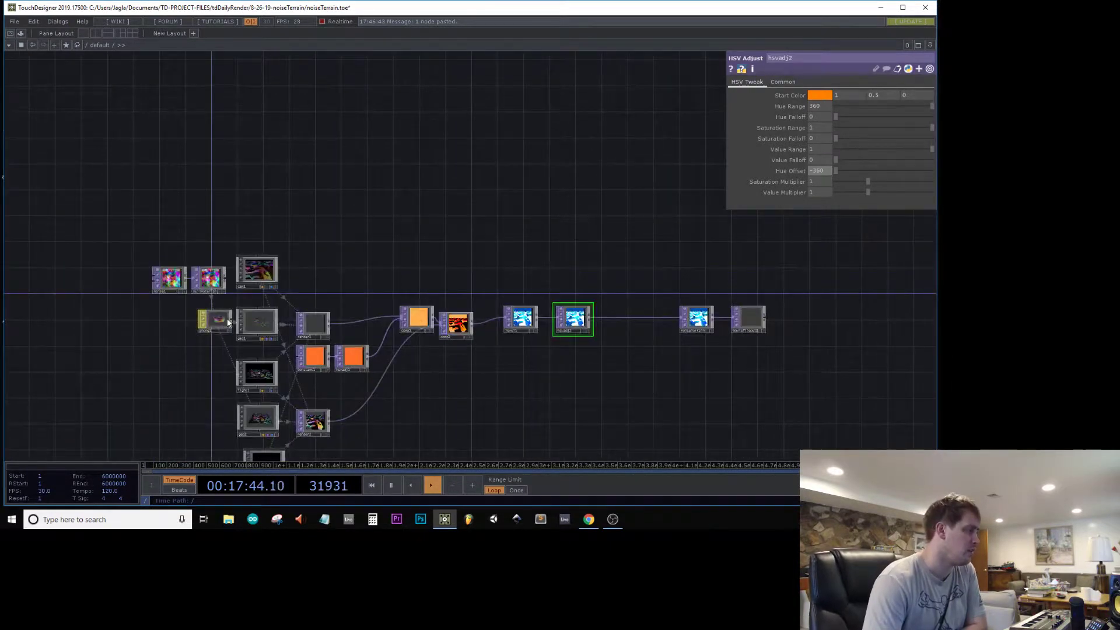
- Try comp1 with Swap Operation Order turned off, check the downstream nodes, and turn the option back on
scroll(228, 322, "up", 3)
left_click_drag(513, 247, 568, 182)
scroll(558, 191, "up", 3)
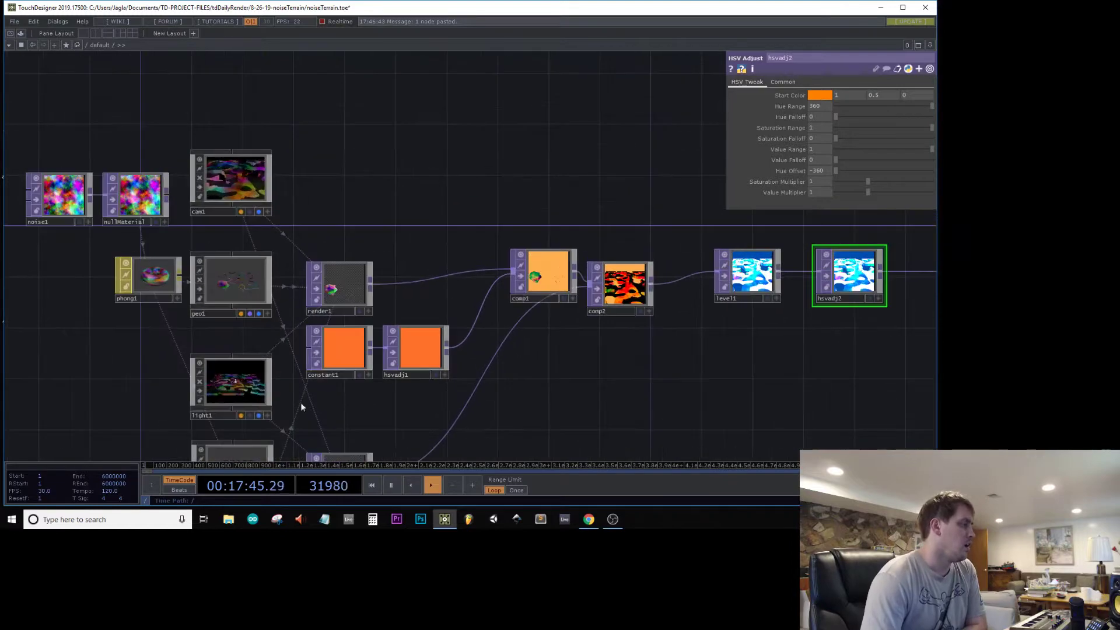
left_click(535, 273)
scroll(535, 273, "up", 5)
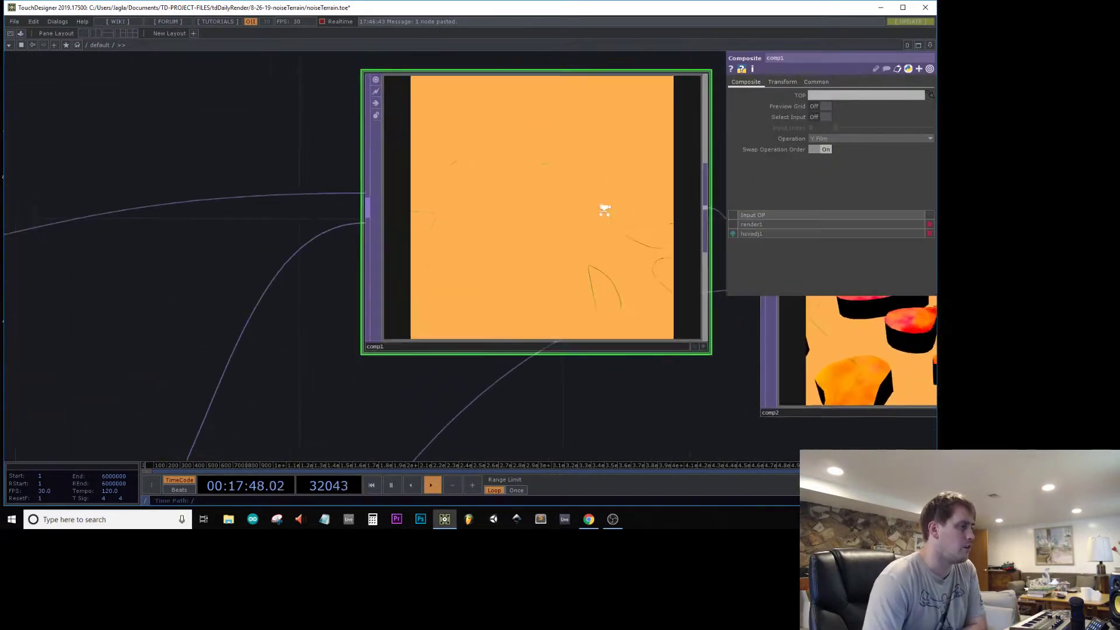
left_click(826, 149)
scroll(592, 235, "down", 5)
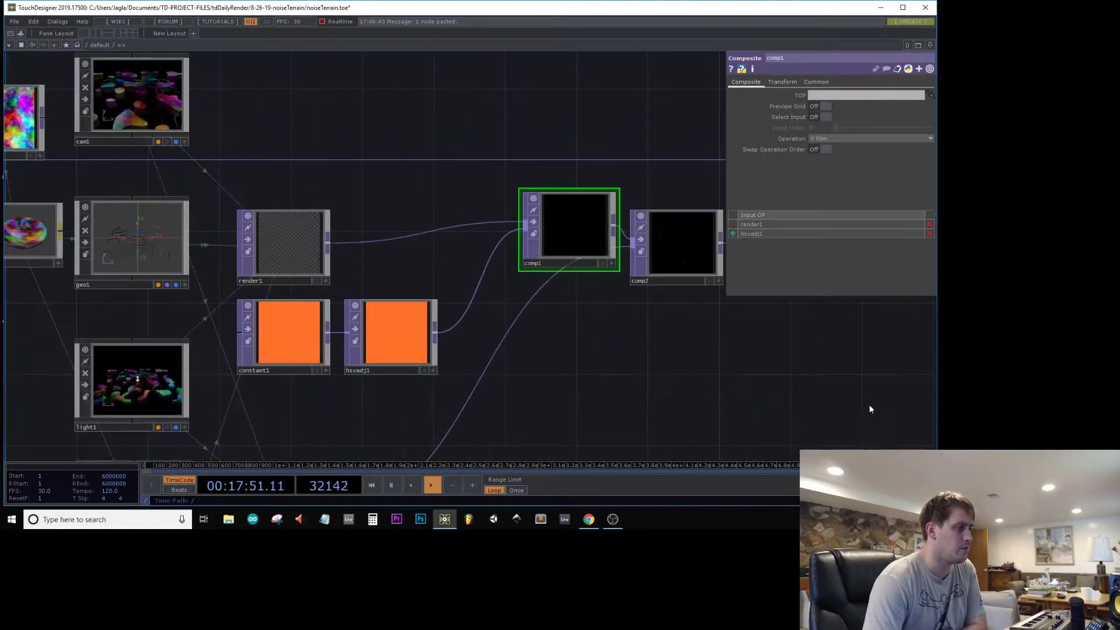
left_click_drag(869, 404, 134, 408)
left_click_drag(393, 348, 750, 352)
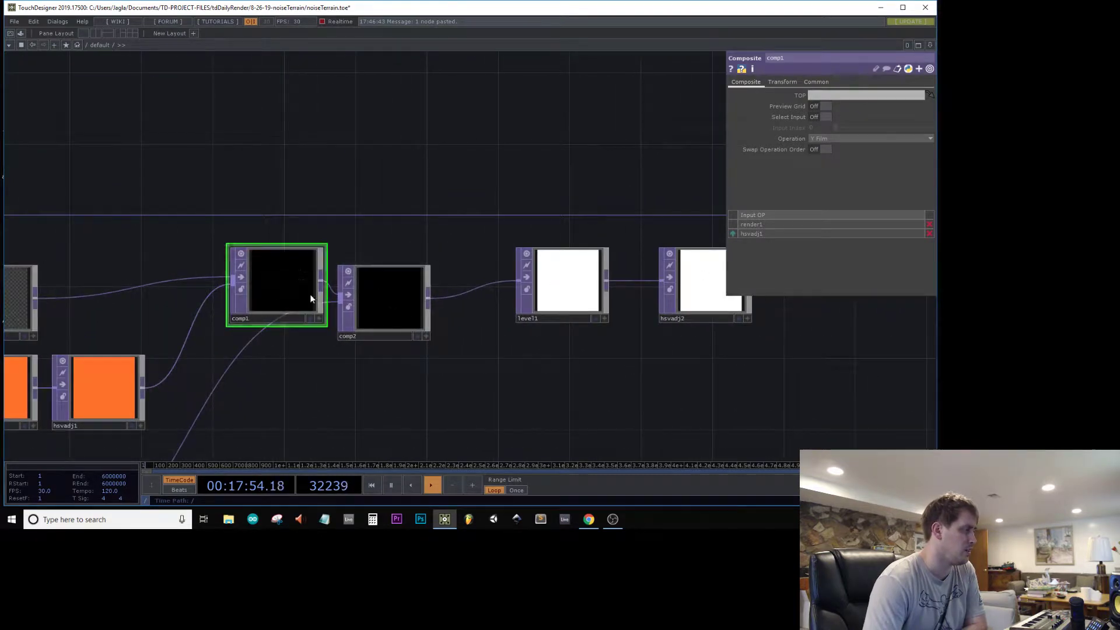
left_click(826, 149)
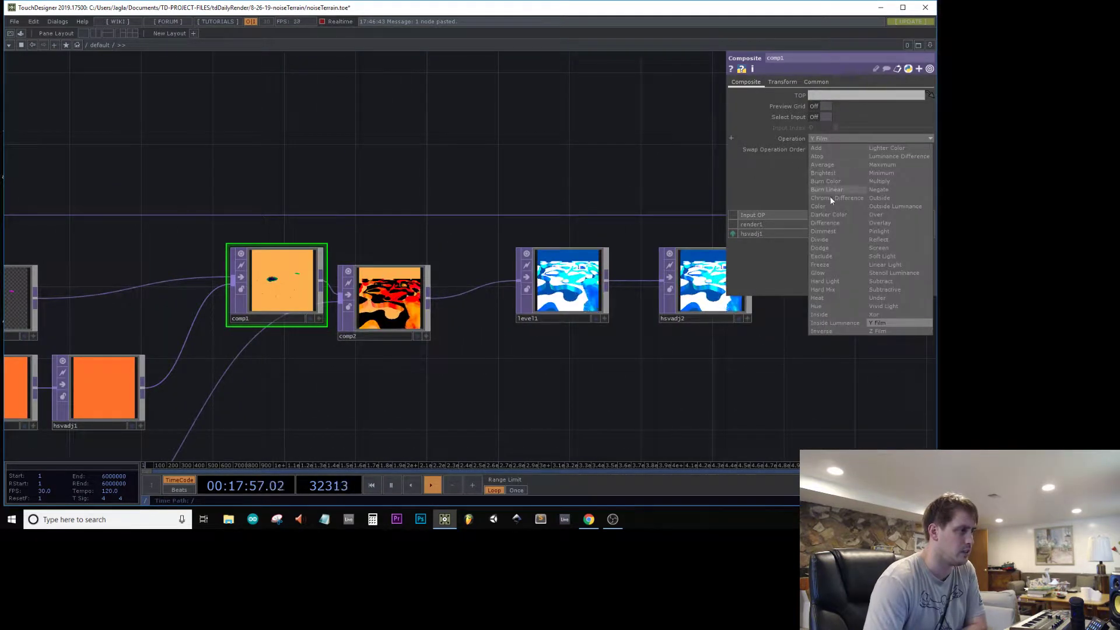
- Set the comp1 operation to Difference and check the resulting image in hsvadj2
left_click(833, 223)
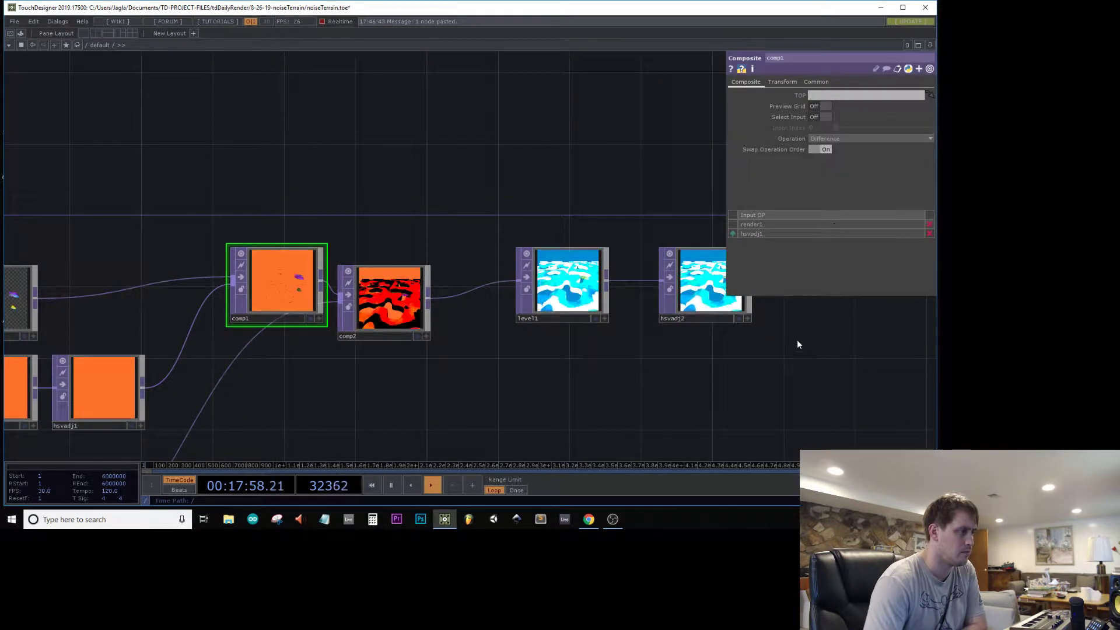
left_click_drag(793, 353, 535, 415)
scroll(475, 364, "up", 3)
scroll(472, 363, "up", 3)
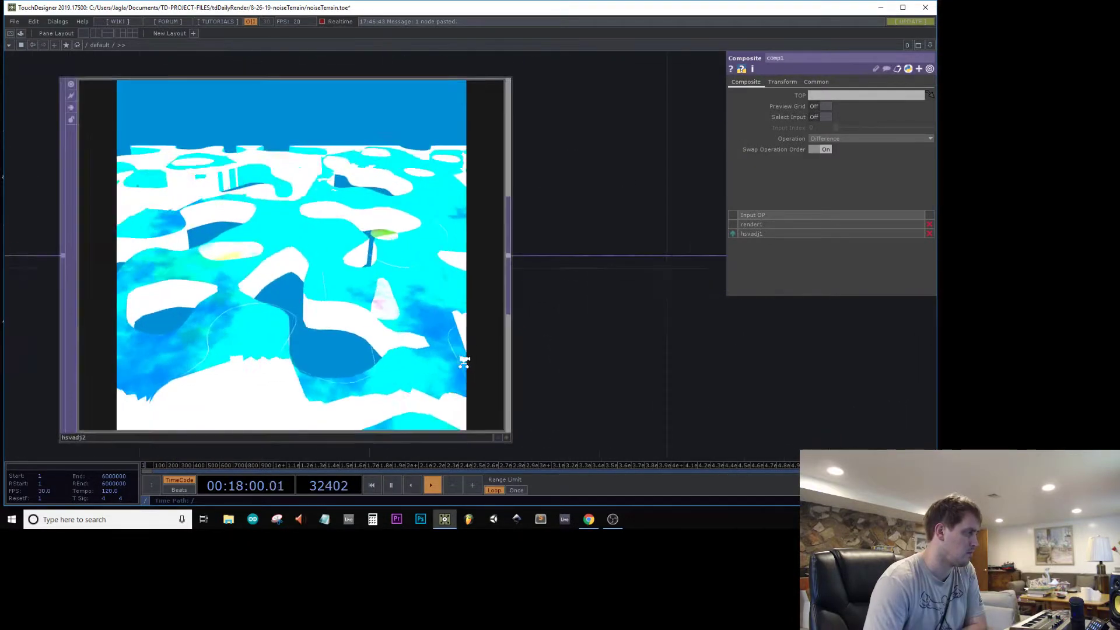
scroll(440, 368, "down", 6)
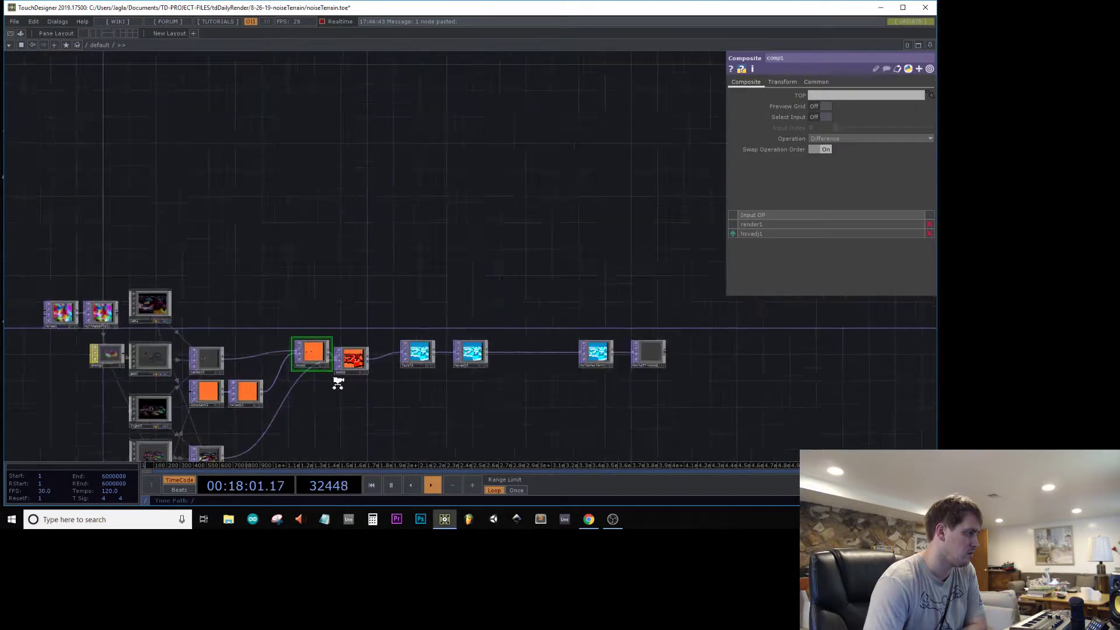
- Try the Negate operation on comp1, with Swap Operation Order on and off, and compare the results in comp2
scroll(337, 379, "up", 5)
left_click(833, 141)
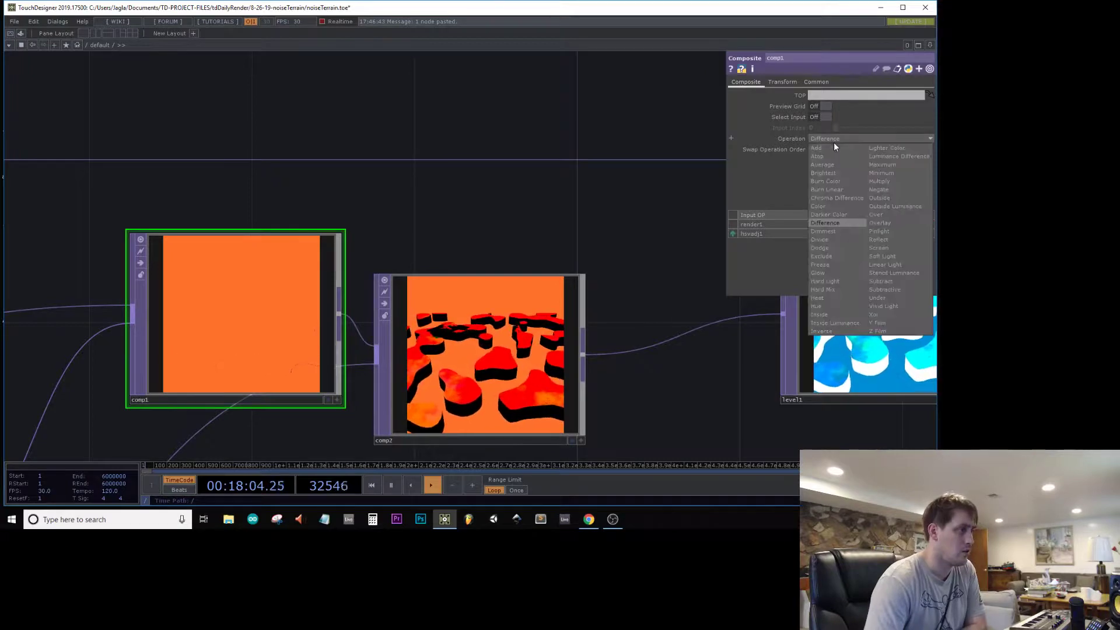
left_click(882, 187)
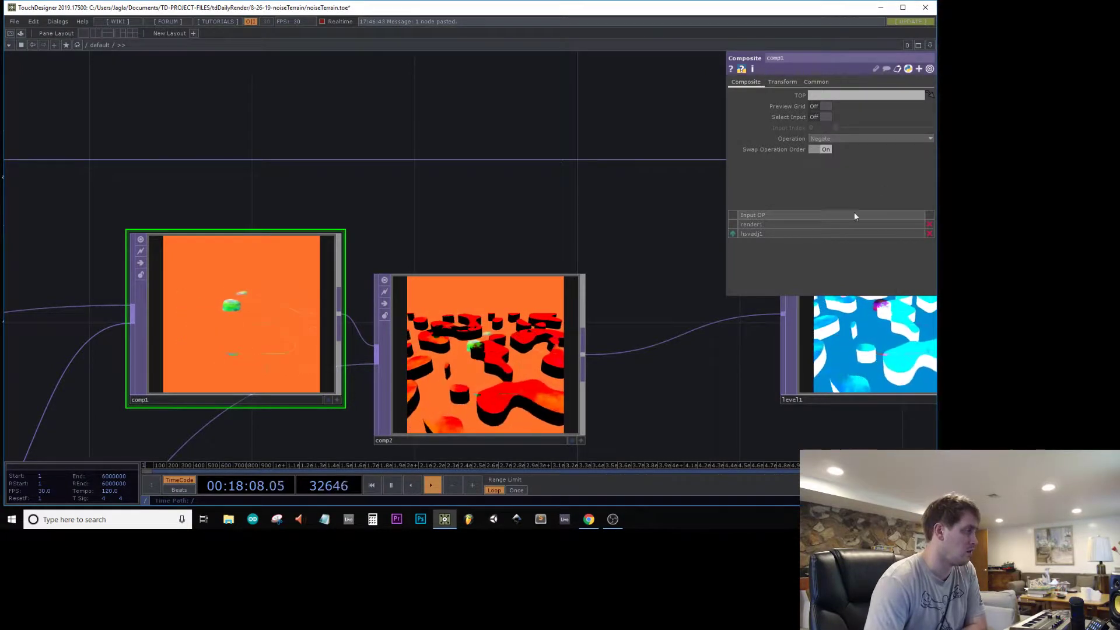
left_click(824, 149)
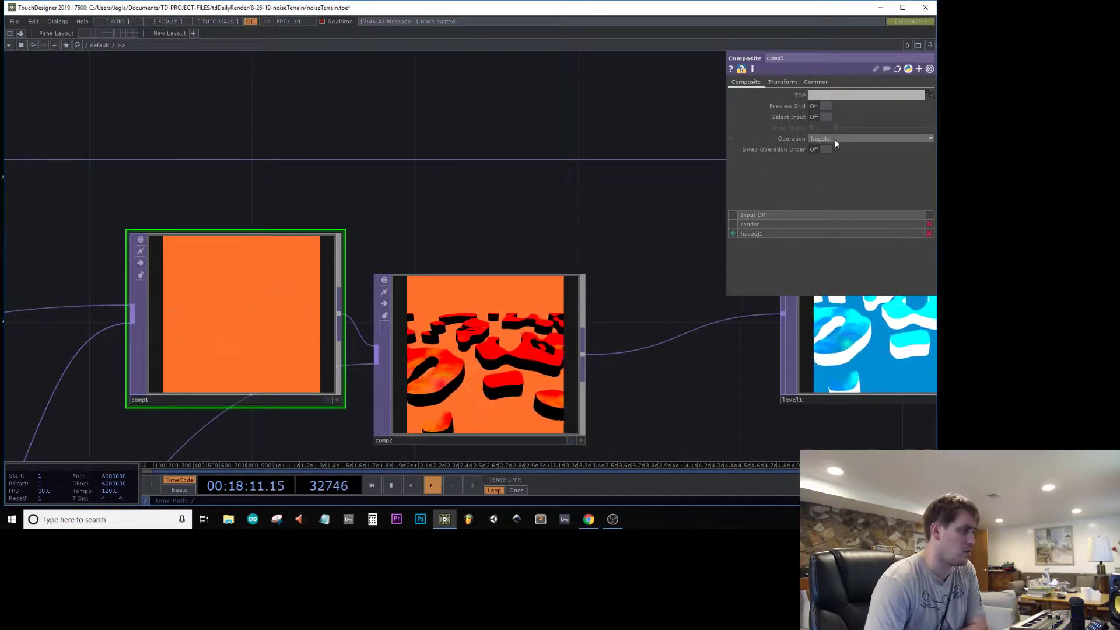
- Set the comp1 operation to Burn Color with Swap Operation Order turned on
left_click(832, 141)
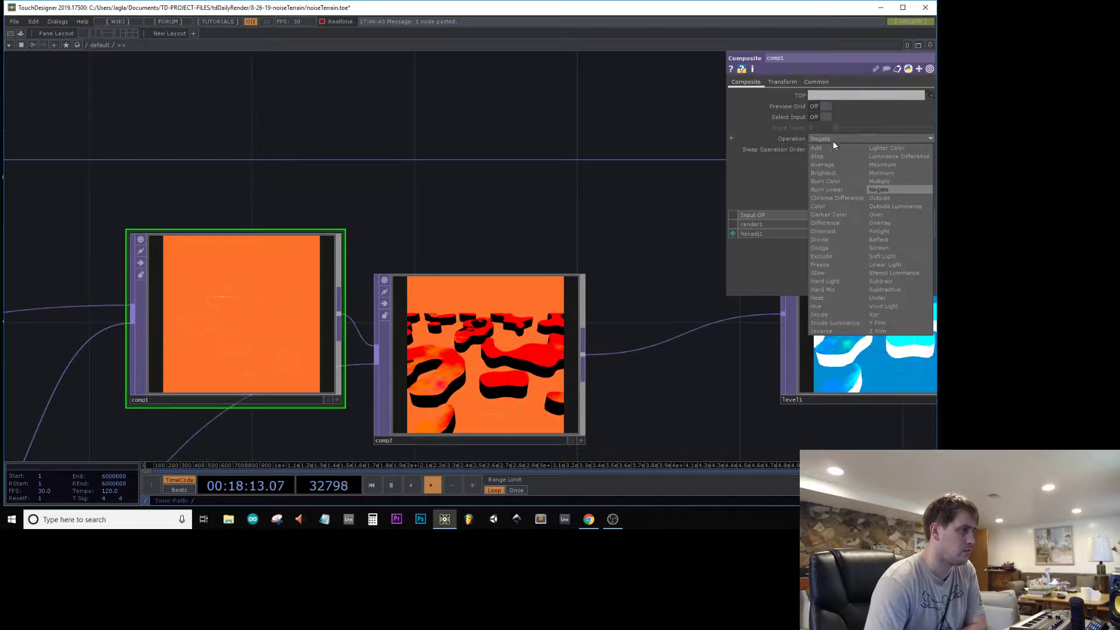
left_click(828, 182)
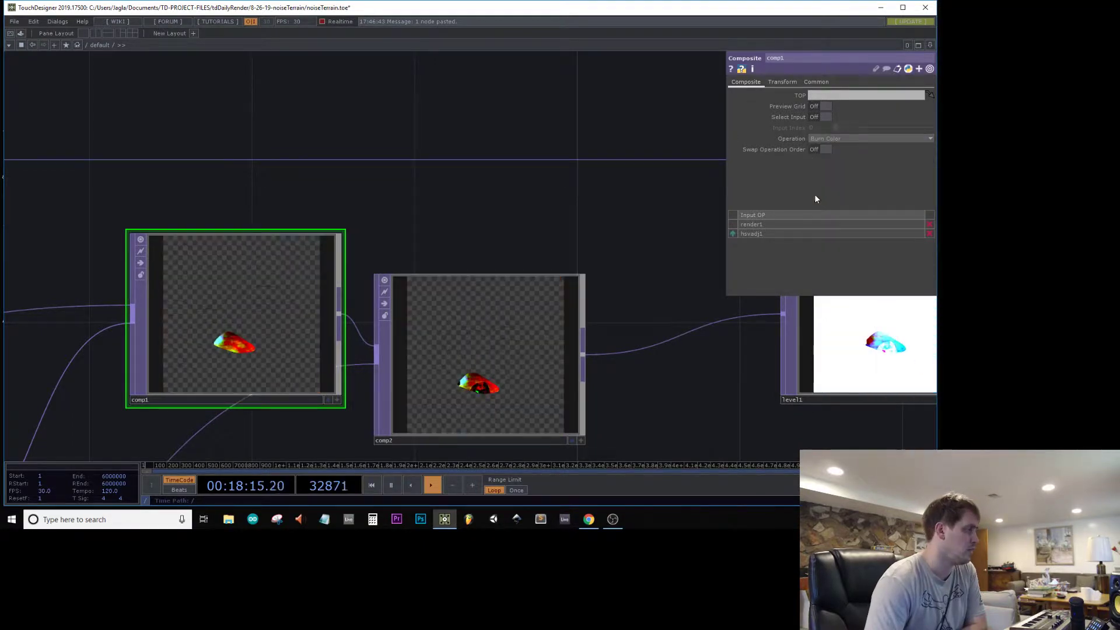
left_click(827, 150)
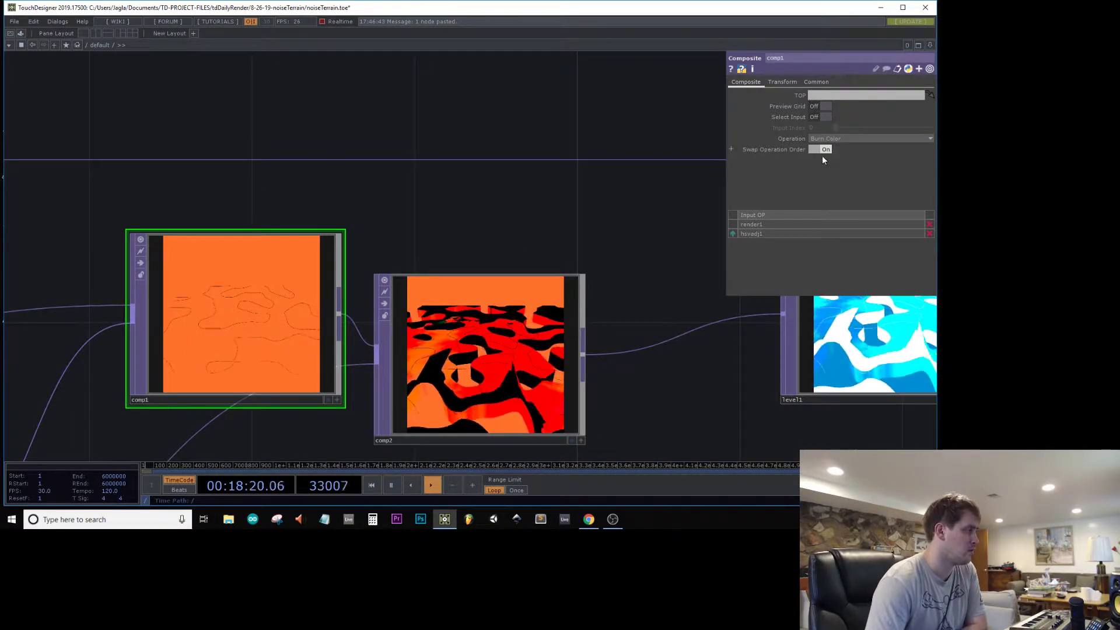
- Set the hue offset of hsvadj1 to -7 and check the resulting terrain in noiseTerrain
scroll(528, 292, "down", 4)
scroll(392, 310, "down", 3)
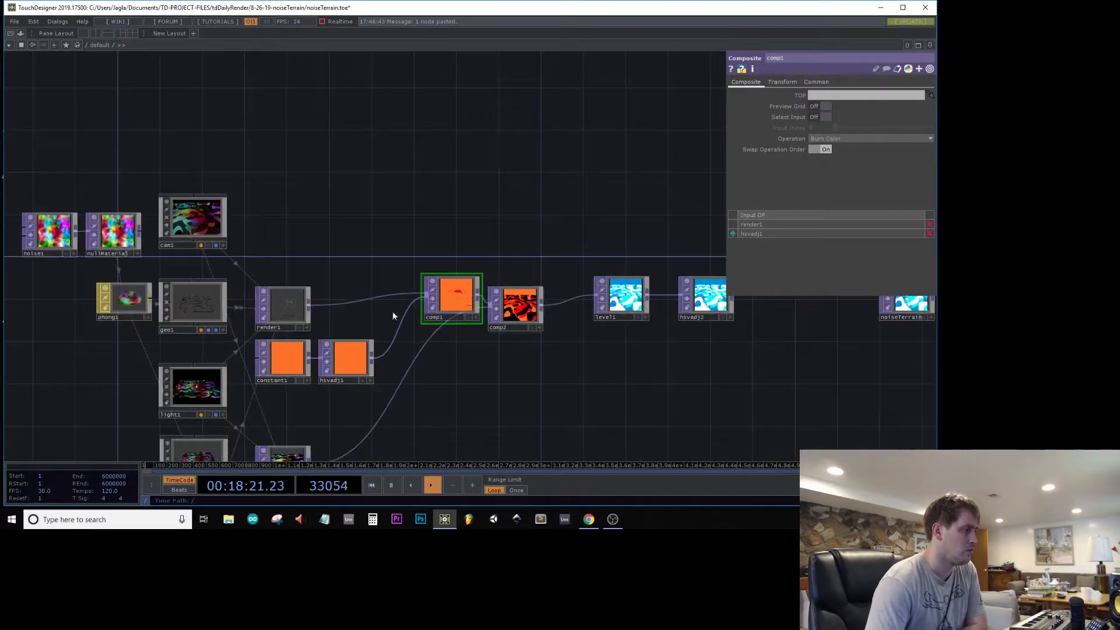
scroll(392, 310, "up", 7)
left_click_drag(245, 244, 471, 198)
scroll(470, 198, "down", 5)
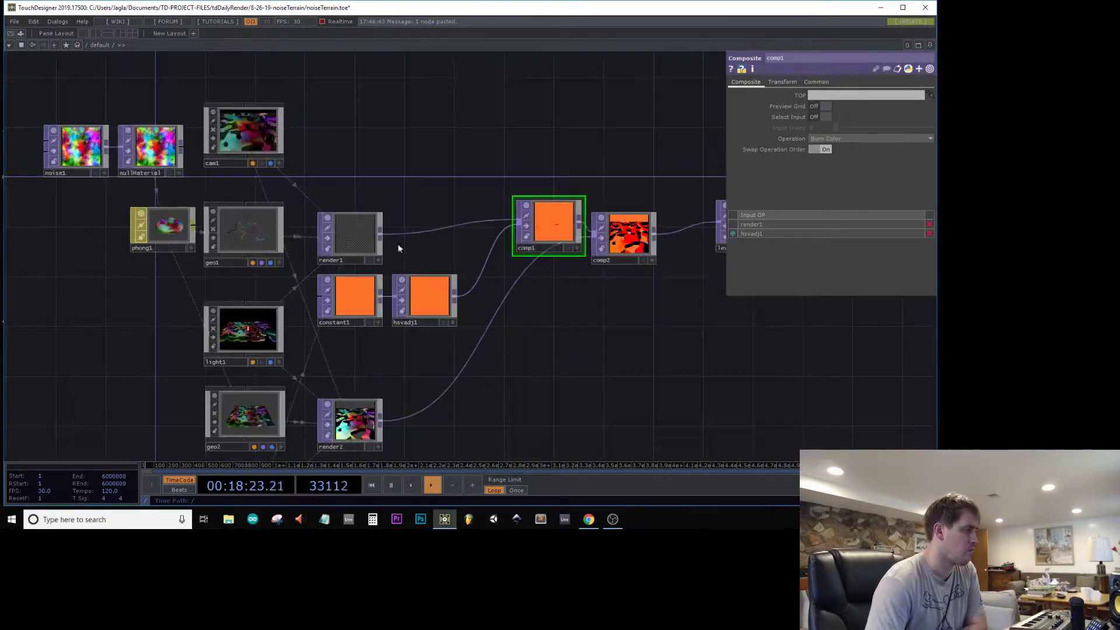
left_click(428, 310)
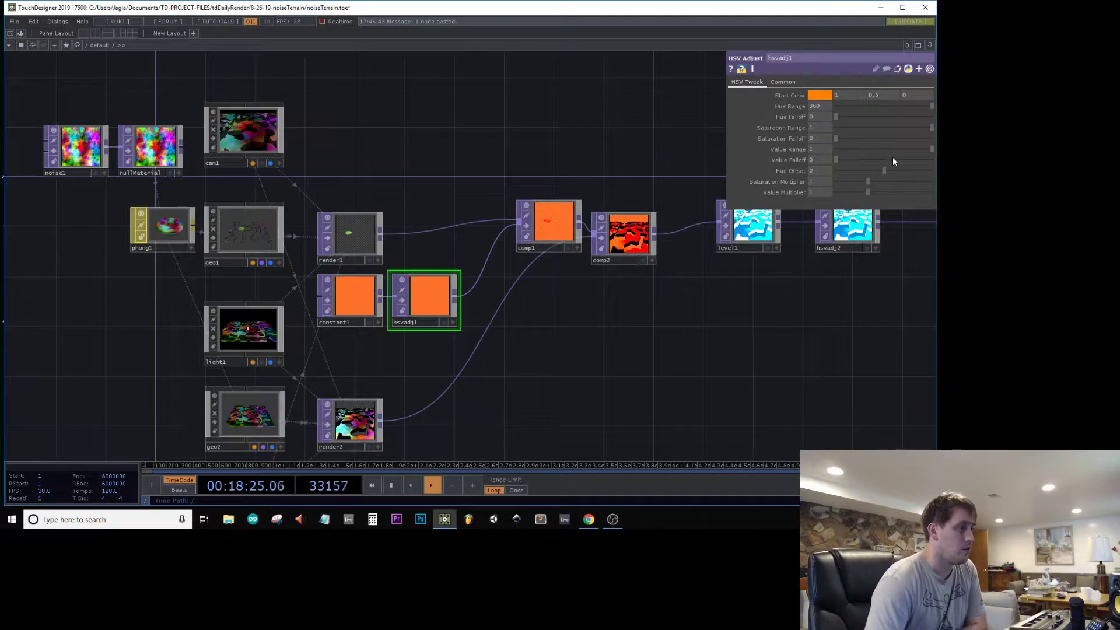
mouse_move(883, 169)
left_mouse_down()
mouse_move(835, 181)
mouse_move(881, 183)
left_mouse_up()
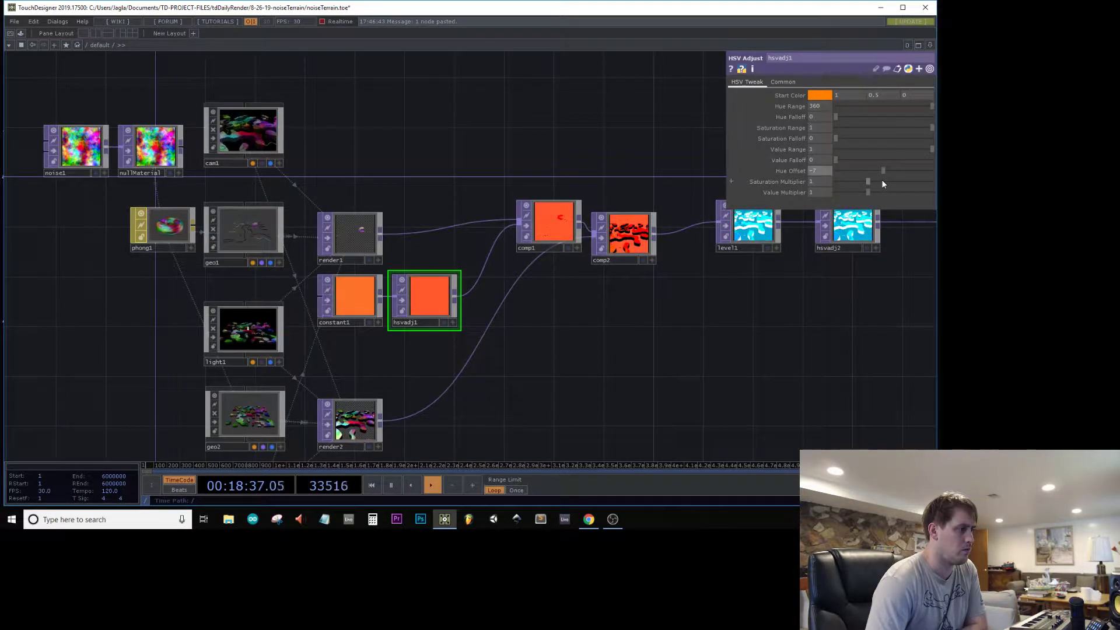
left_click_drag(527, 375, 21, 427)
left_click_drag(370, 344, 35, 392)
scroll(402, 322, "up", 7)
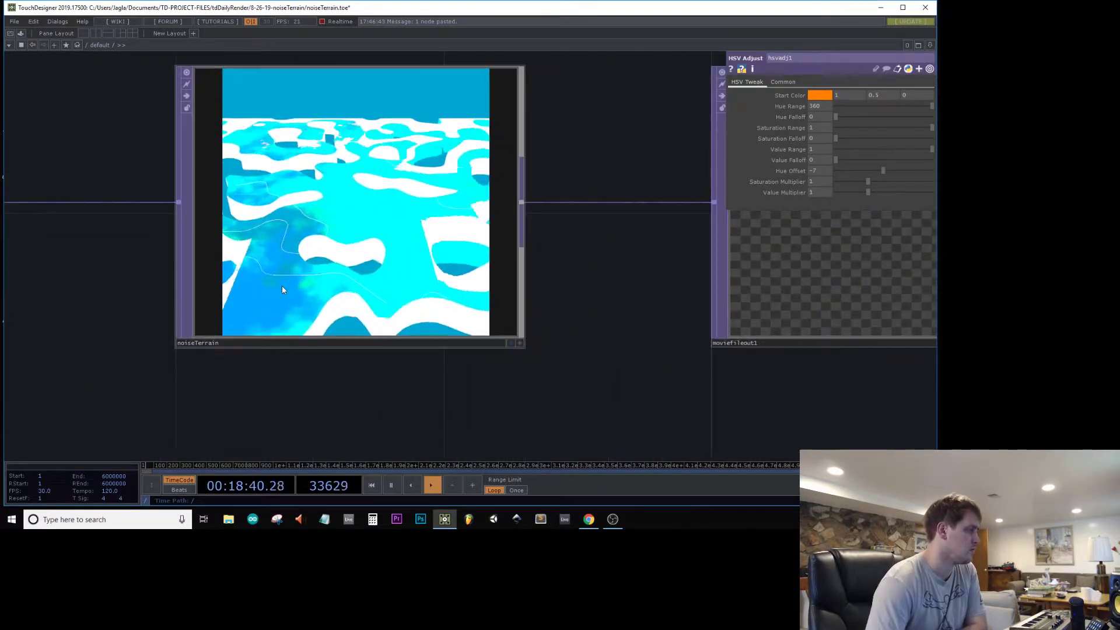
scroll(281, 285, "up", 2)
- Inside geo2, set the exponent of noise1 to 0.43
scroll(279, 284, "down", 12)
left_click_drag(393, 304, 782, 253)
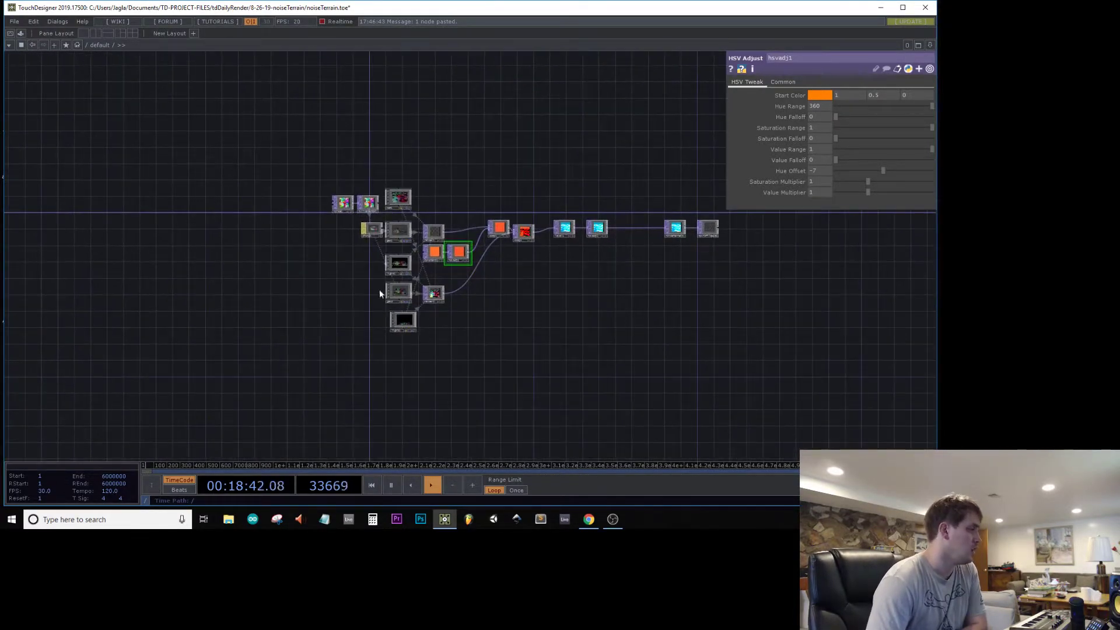
scroll(379, 294, "up", 10)
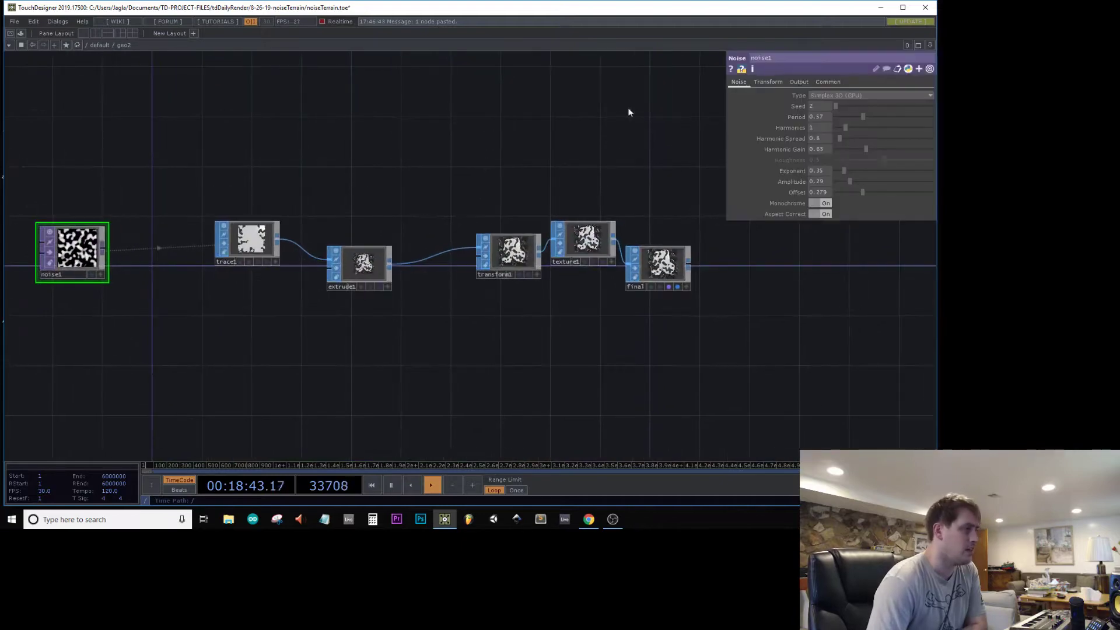
left_click_drag(845, 171, 859, 174)
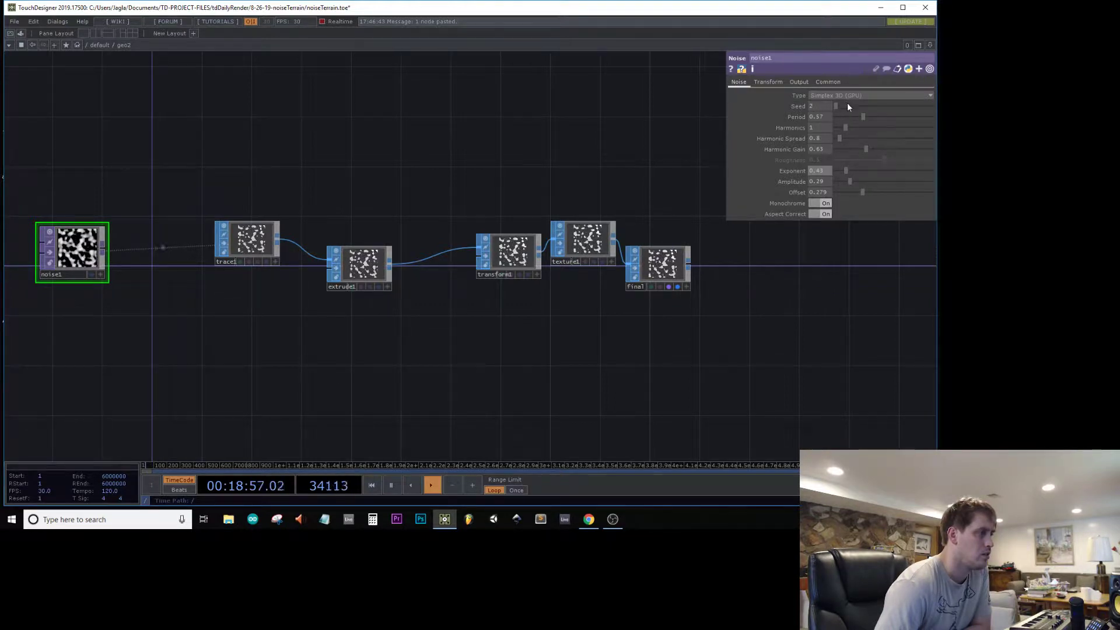
- Raise the offset of noise1 in geo2 to 1, keeping Monochrome on, and preview the terrain in noiseTerrain
left_click(823, 204)
left_click(821, 202)
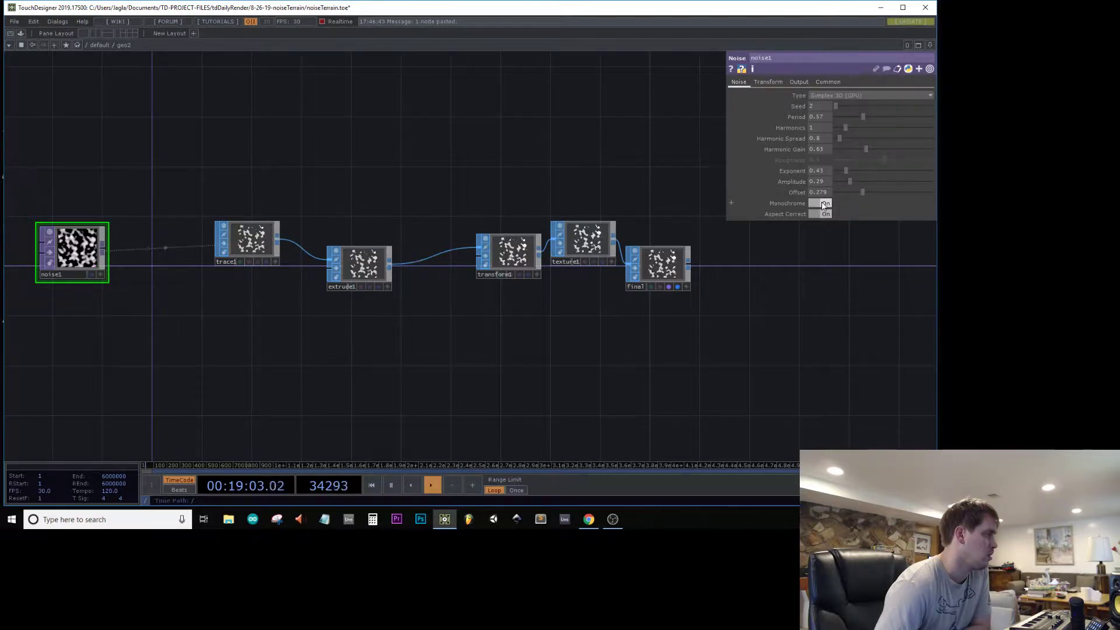
left_click_drag(838, 195, 933, 195)
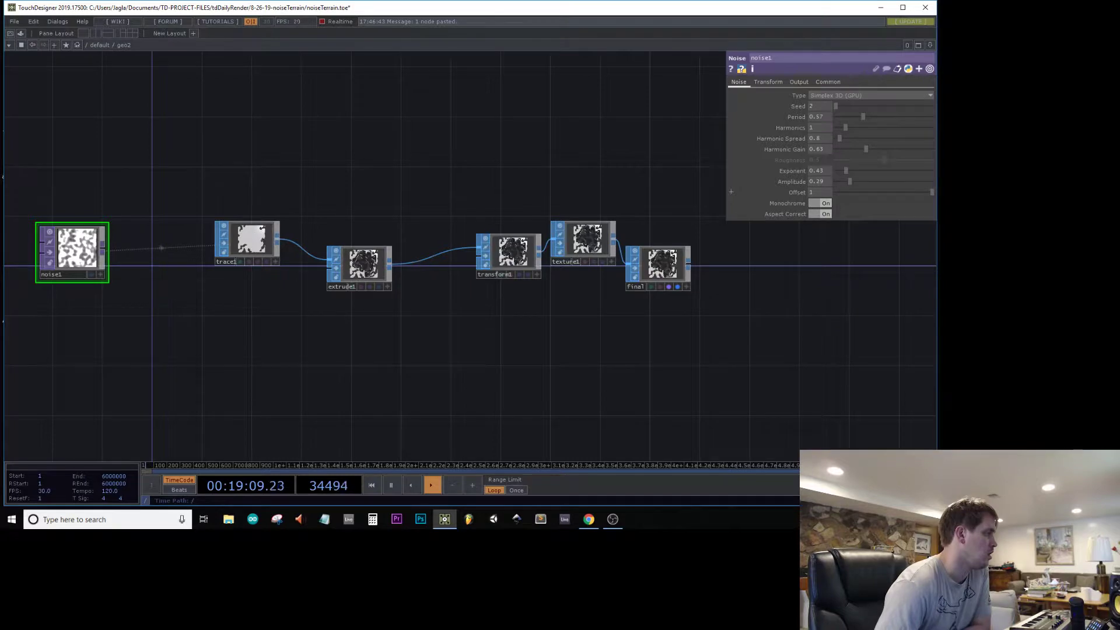
scroll(575, 299, "down", 10)
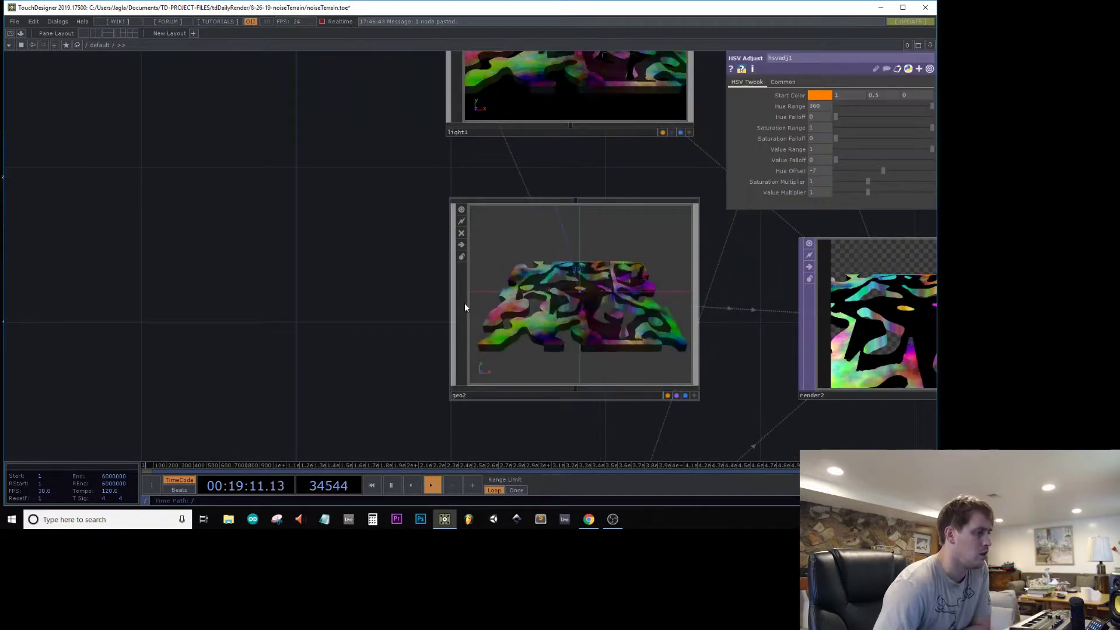
left_click_drag(868, 274, 472, 340)
scroll(701, 223, "up", 10)
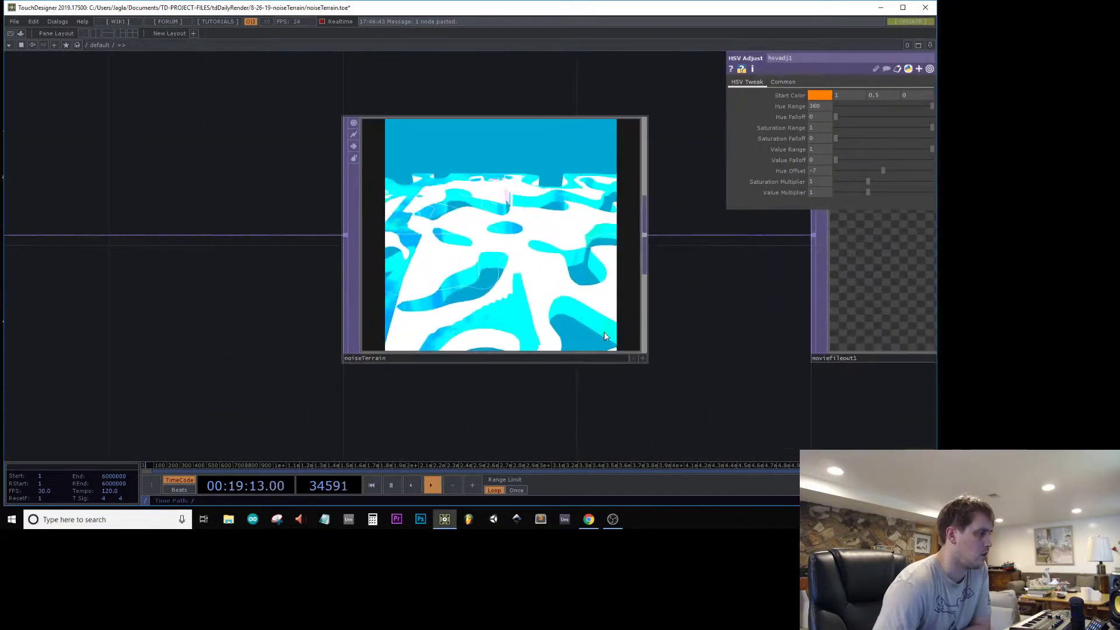
- Change the number in the output movie file name of moviefileout1 to 3, keeping the .mov extension
left_click(876, 278)
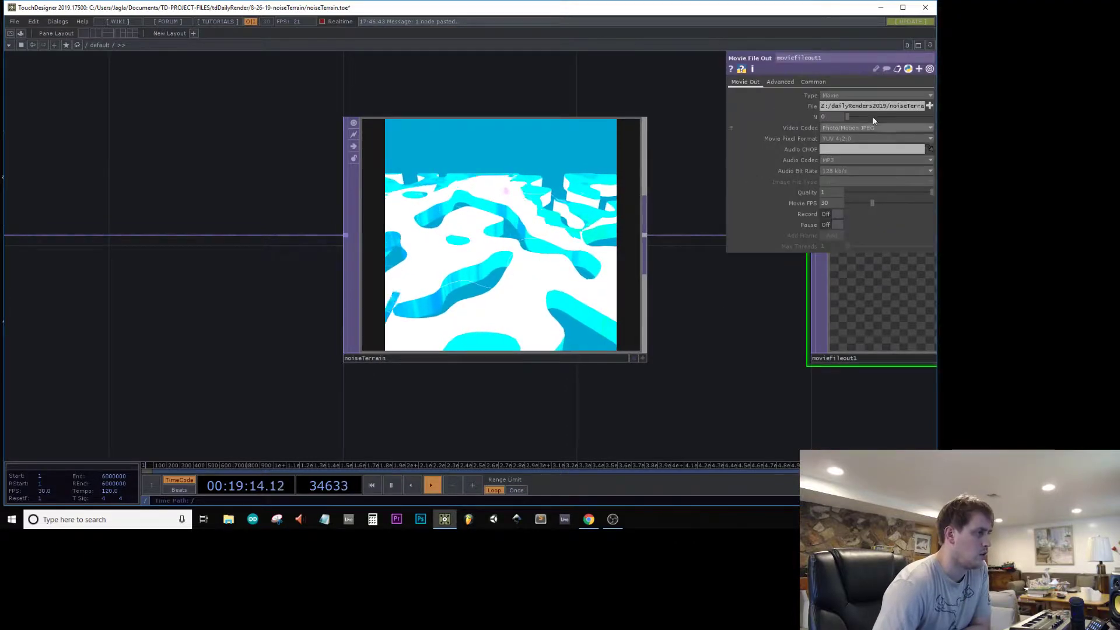
left_click(917, 109)
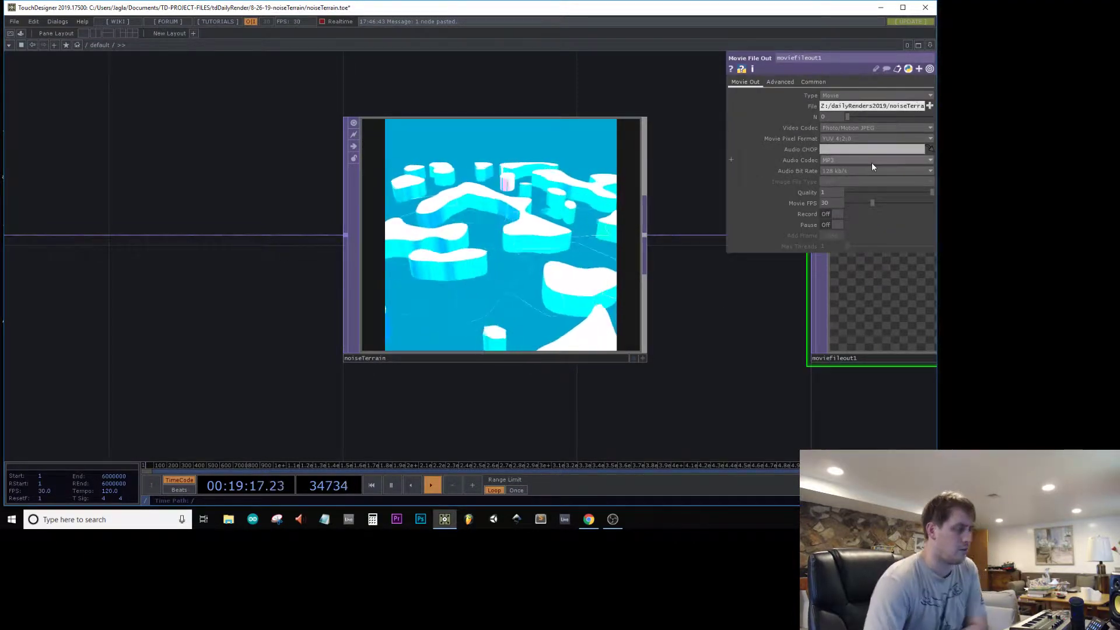
key("Left")
key("Left")
key("Left")
key("Left")
key("BackSpace")
type("3")
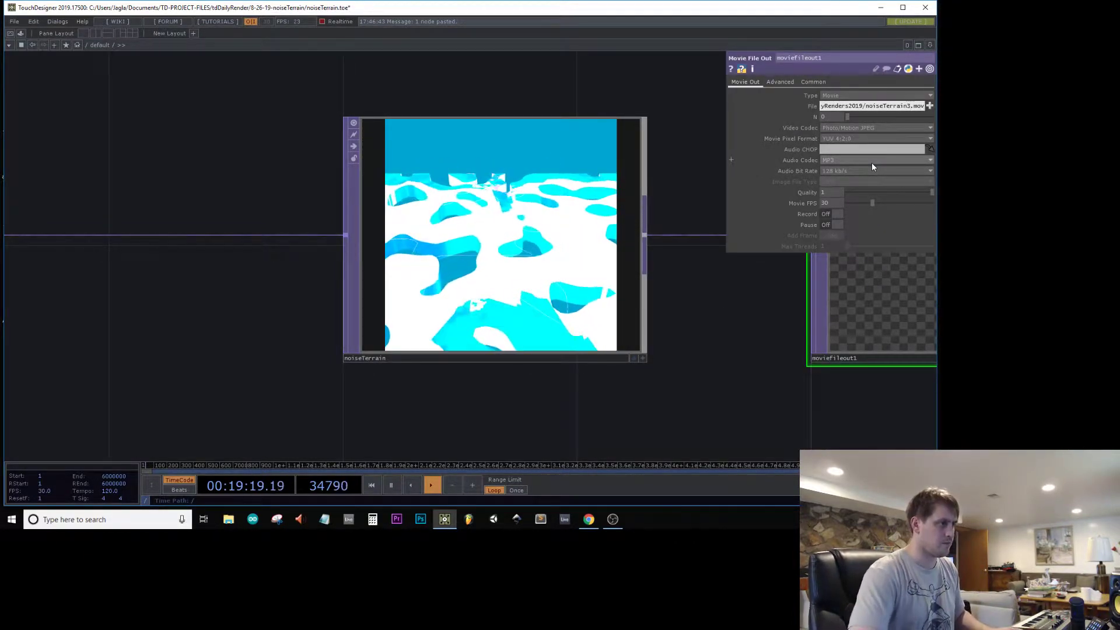
- Record a clip of the terrain with moviefileout1 and stop the recording
left_click(835, 214)
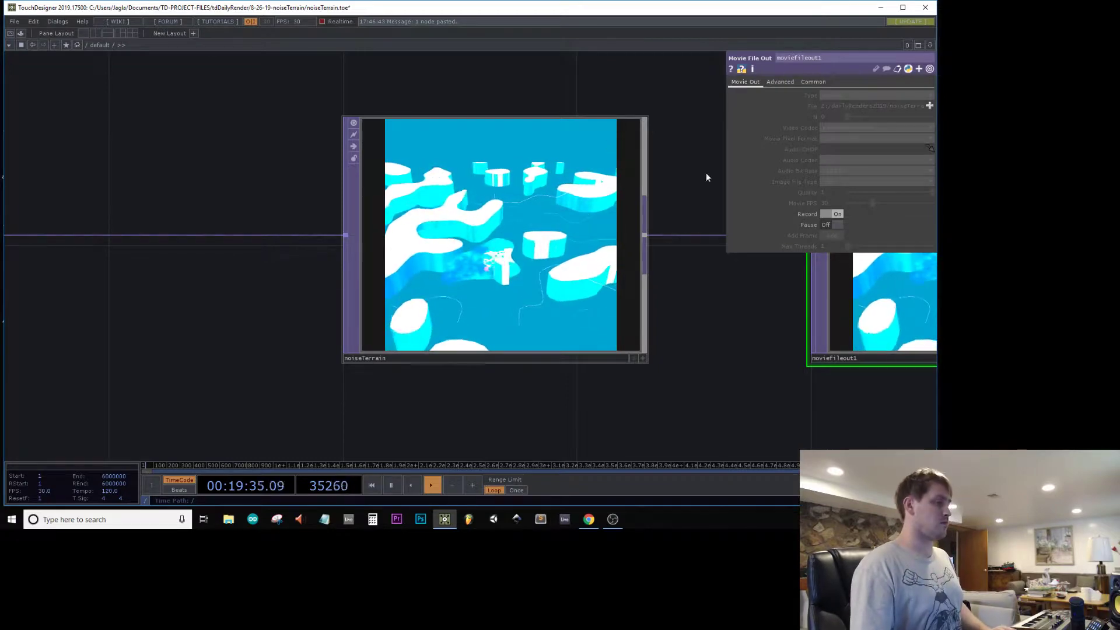
left_click(833, 215)
left_click_drag(673, 193, 657, 193)
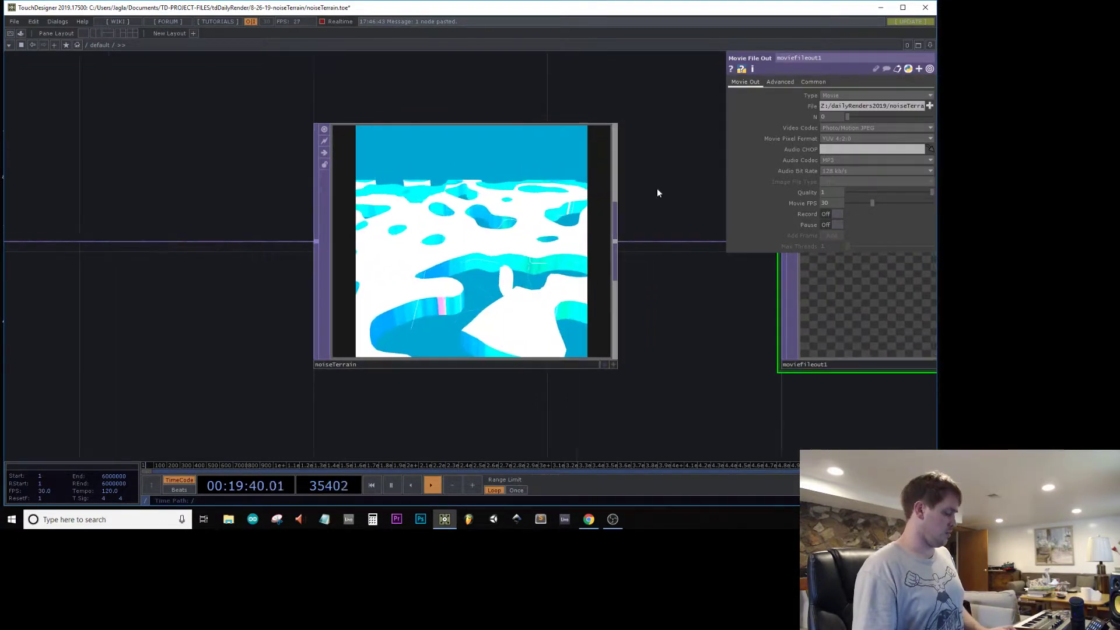
- Save the noiseTerrain project and close TouchDesigner
key("ctrl+s")
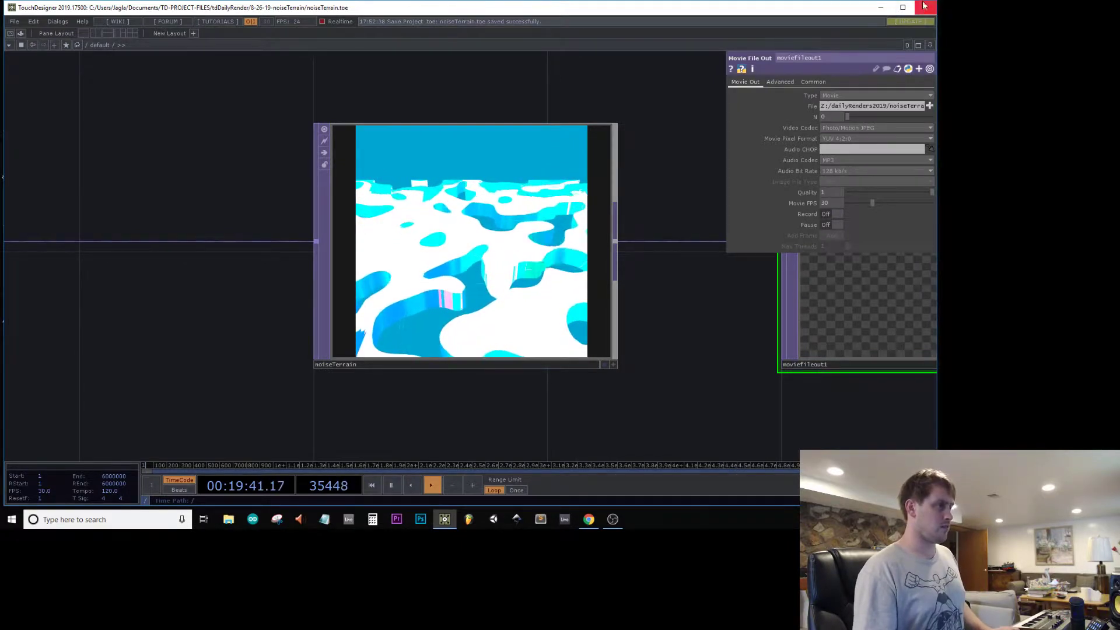
left_click(924, 8)
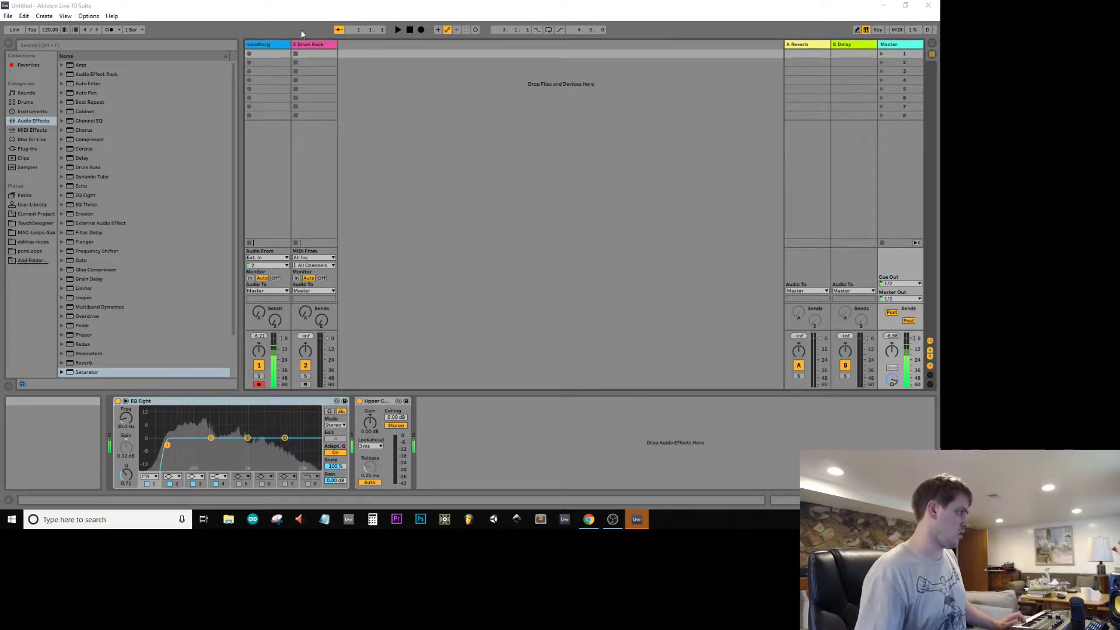
- In Ableton Live's Arrangement View, set the tempo to 104 BPM and global quantization to None, and turn on the metronome
key("Tab")
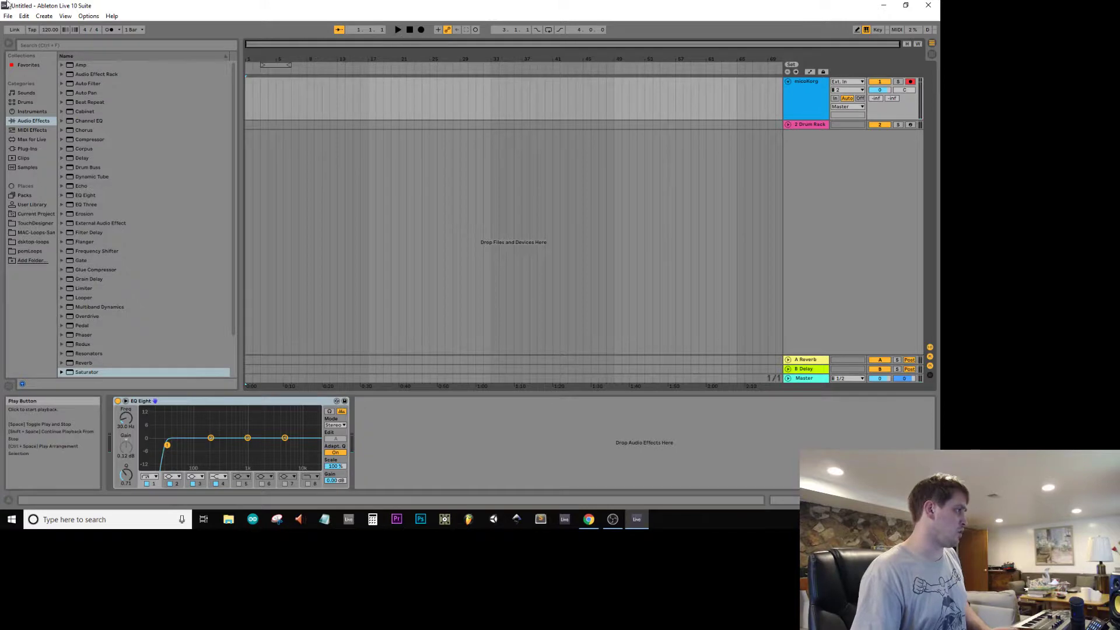
left_click_drag(50, 30, 51, 51)
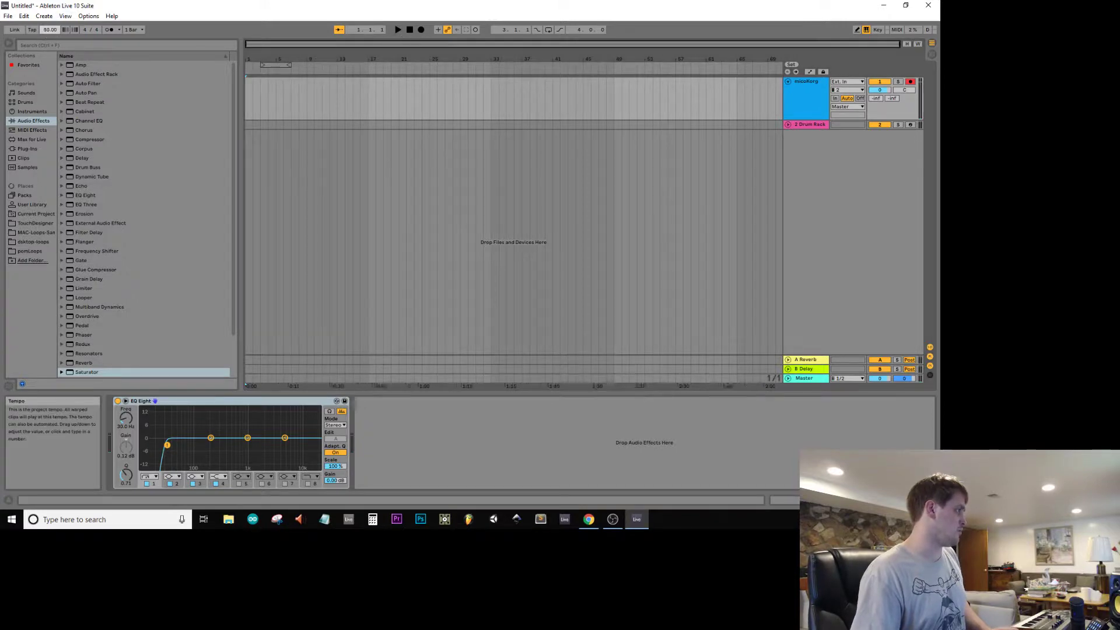
left_click(133, 30)
left_click(125, 33)
left_click(109, 29)
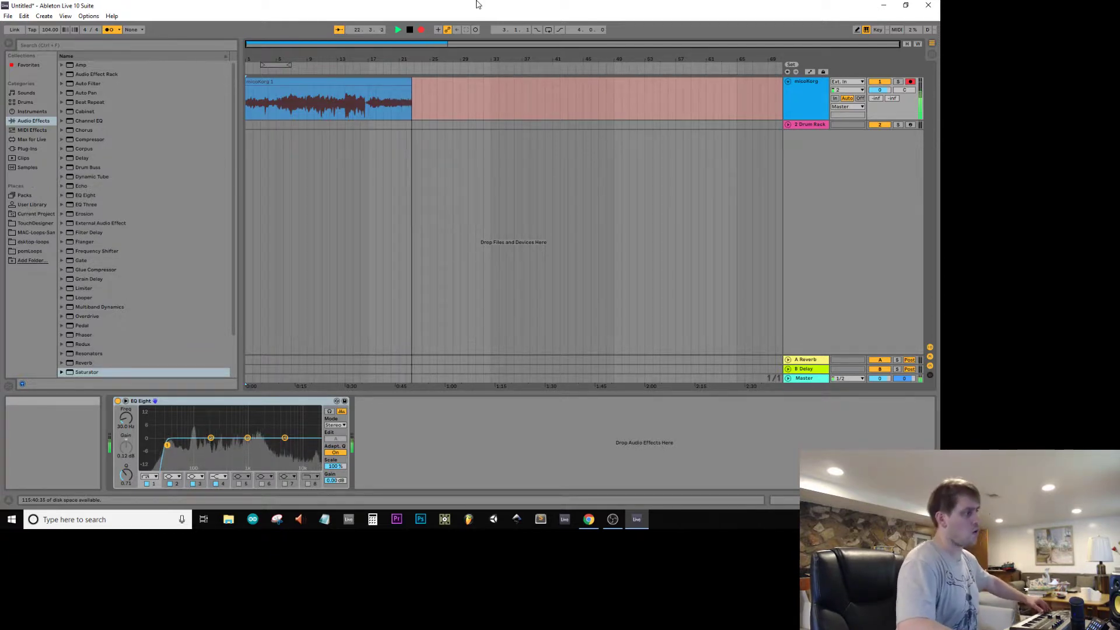
- Stop recording, delete the earlier part of the microKorg take and move the remaining part to the start of the arrangement
key("space")
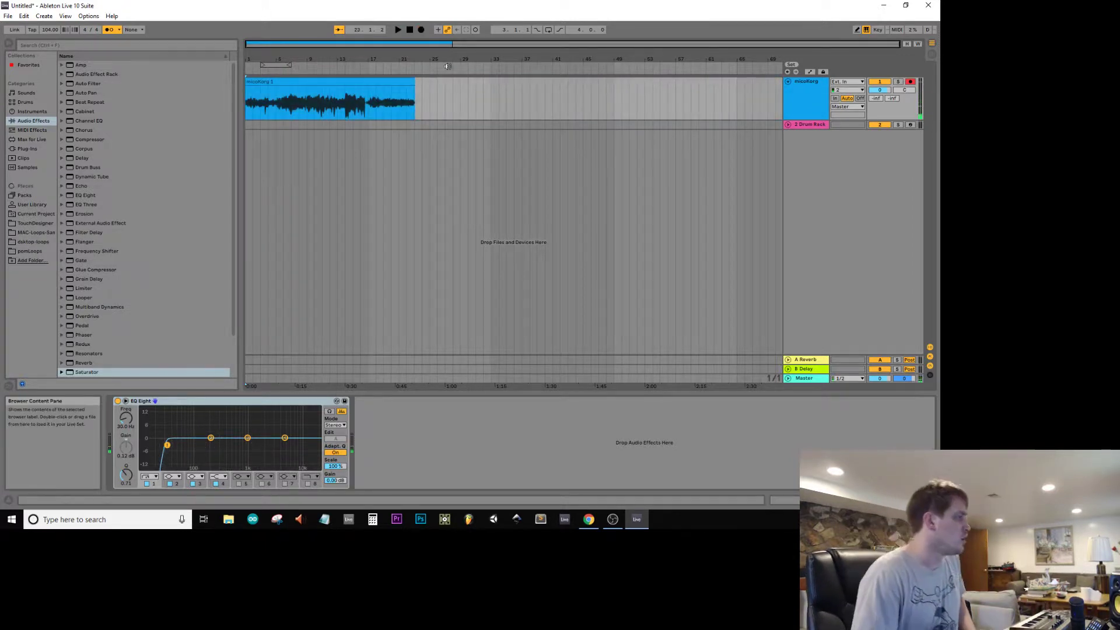
left_click_drag(360, 108, 170, 159)
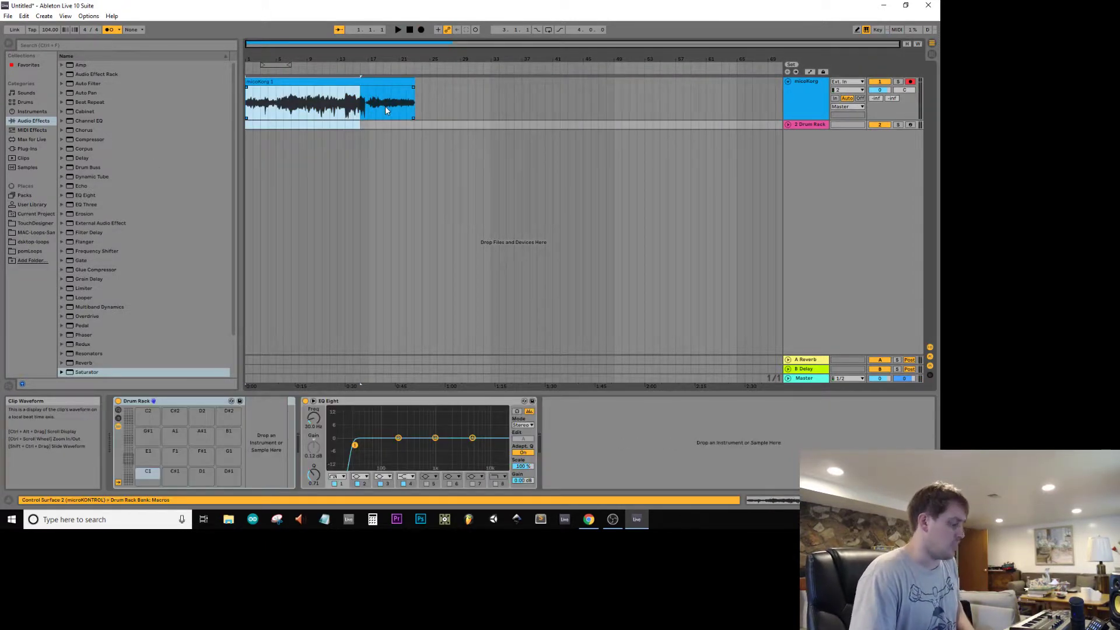
key("Delete")
left_click_drag(361, 81, 260, 98)
- Trim the microKorg clip to the first four bars and loop playback over that range
key("space")
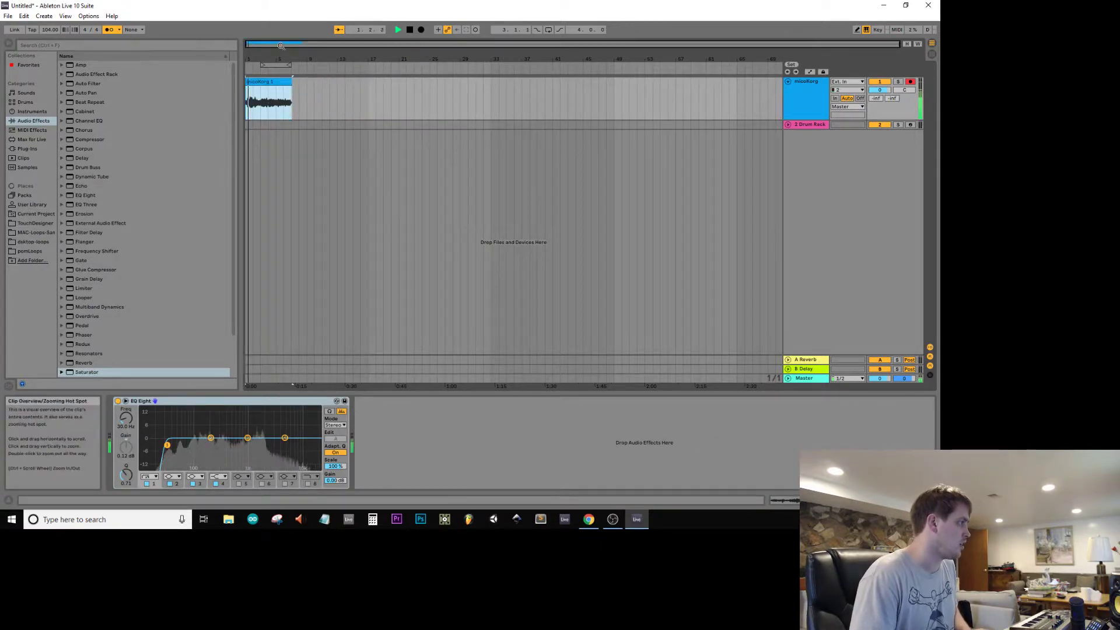
left_click(115, 28)
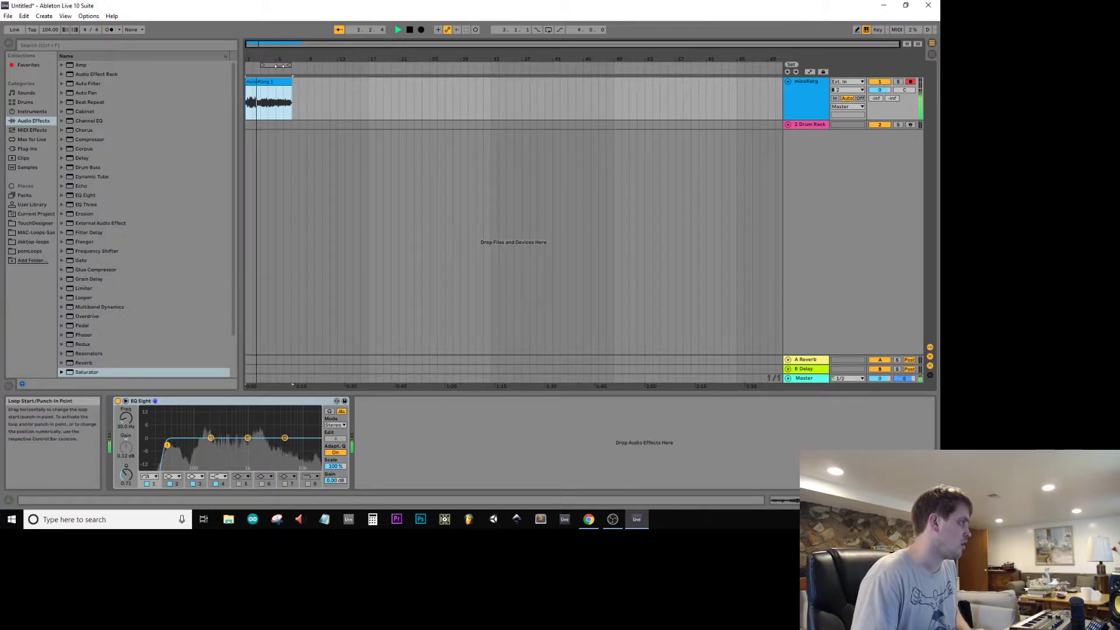
left_click_drag(263, 65, 276, 89)
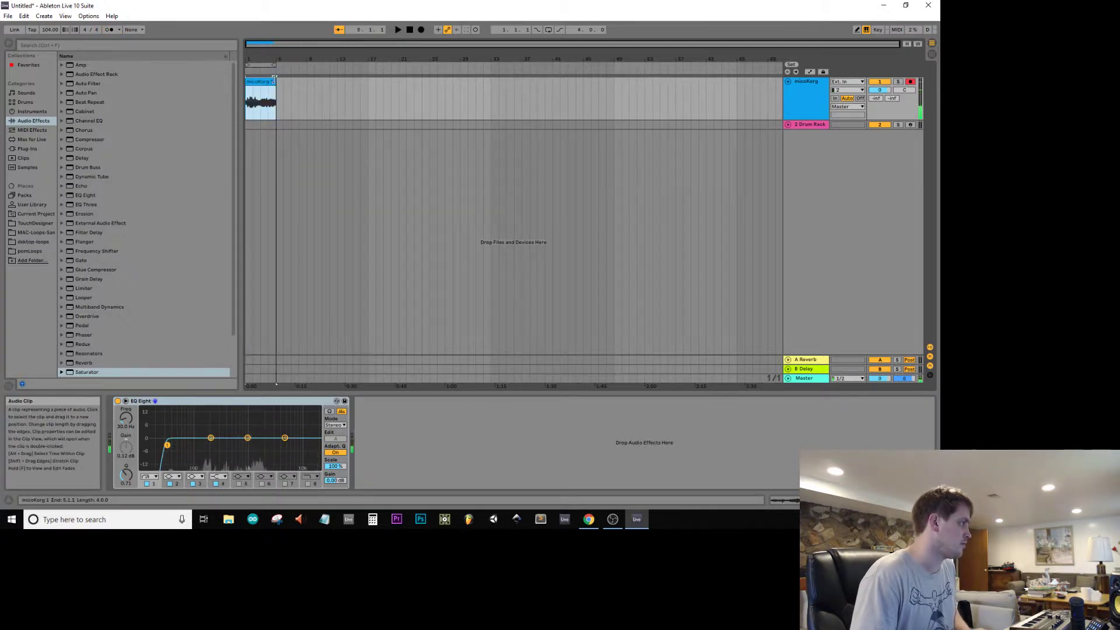
left_click(548, 29)
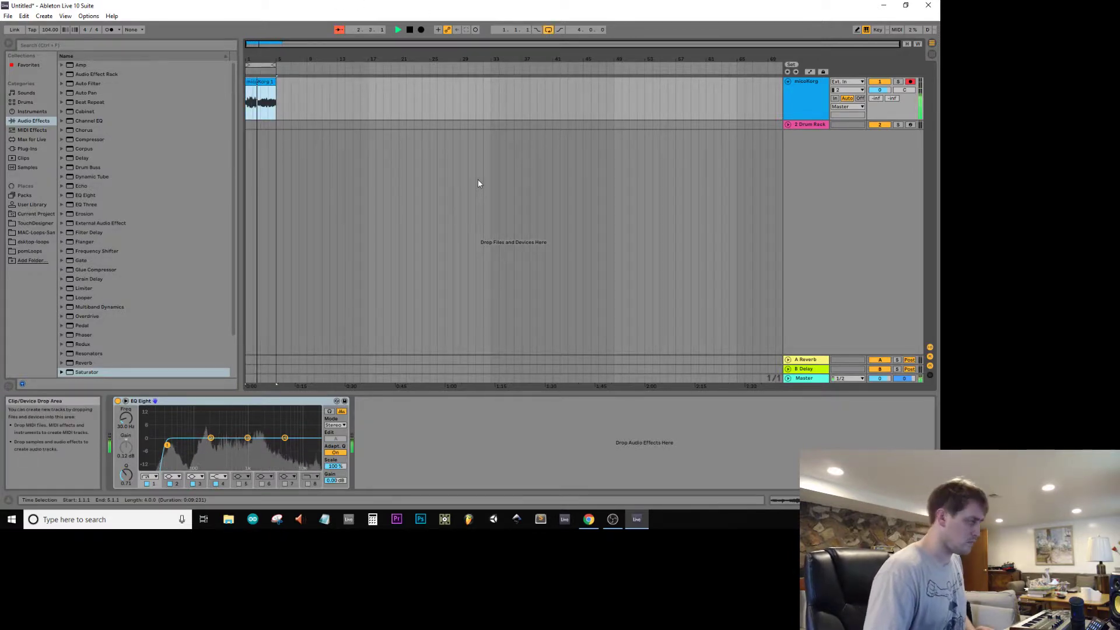
- Raise the microKorg clip's gain to about 6.25 dB and disarm its track
double_click(262, 83)
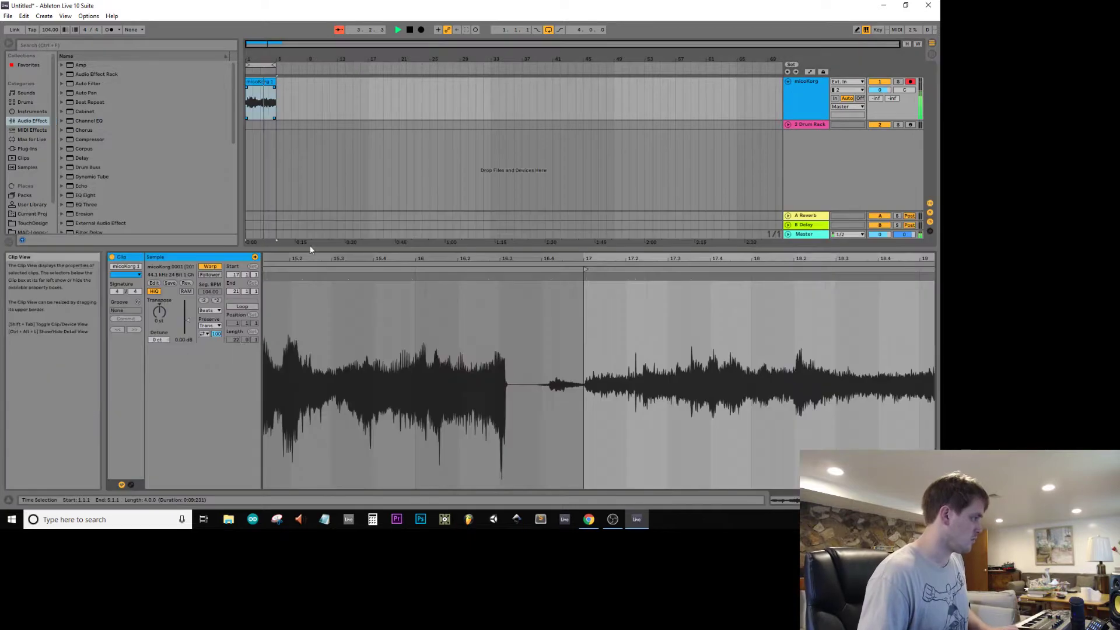
left_click_drag(176, 339, 176, 318)
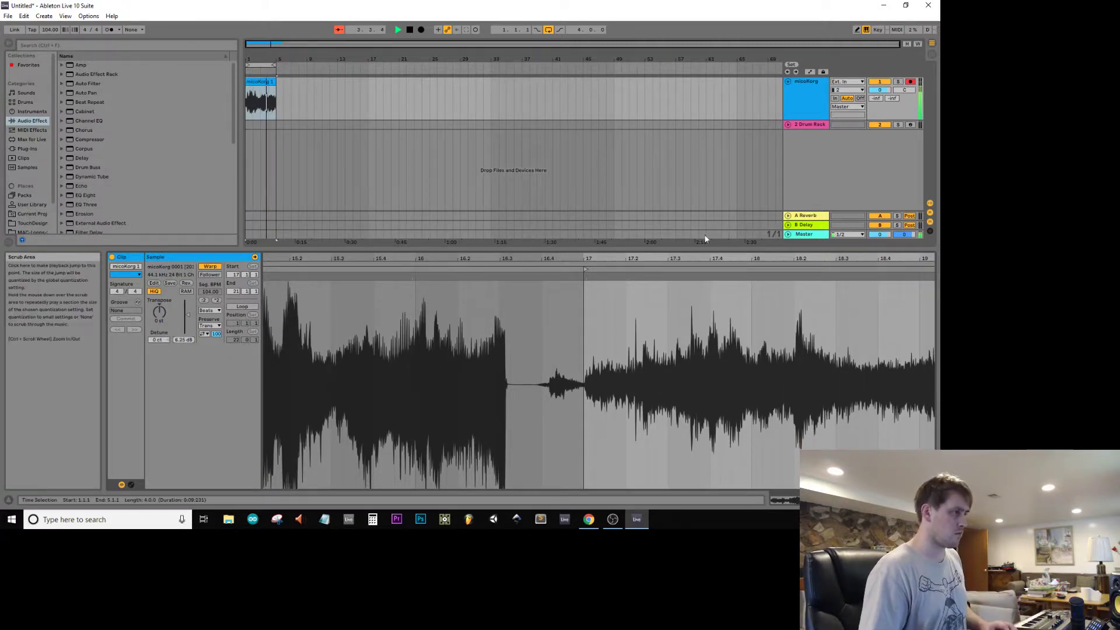
left_click(910, 82)
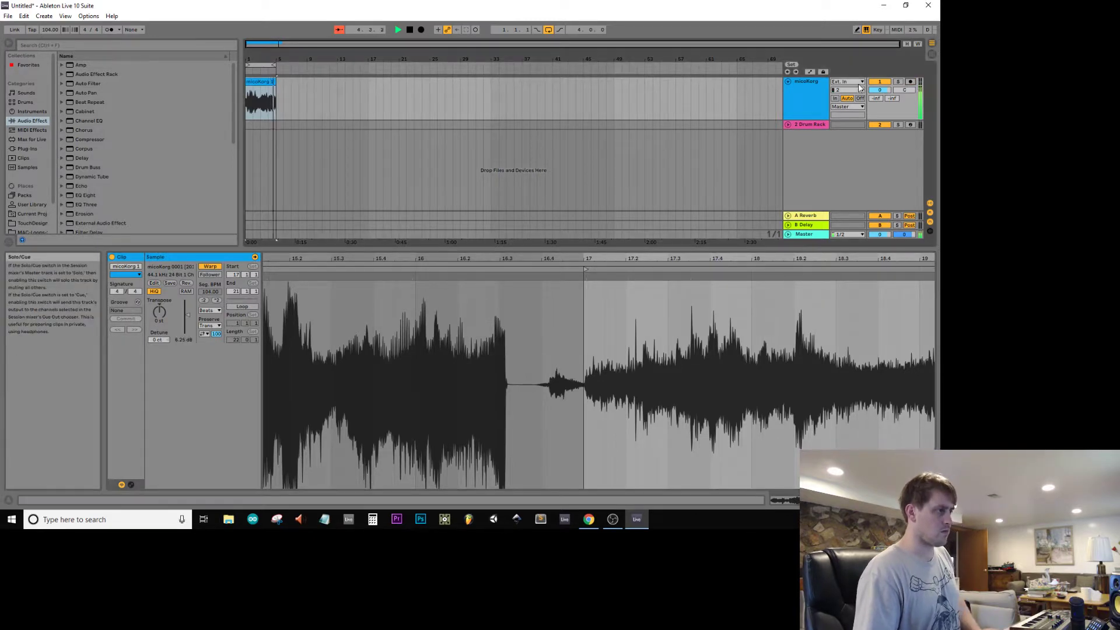
- Stop playback, duplicate the microKorg track and delete the clip from the duplicate
key("space")
key("ctrl+d")
left_click(273, 141)
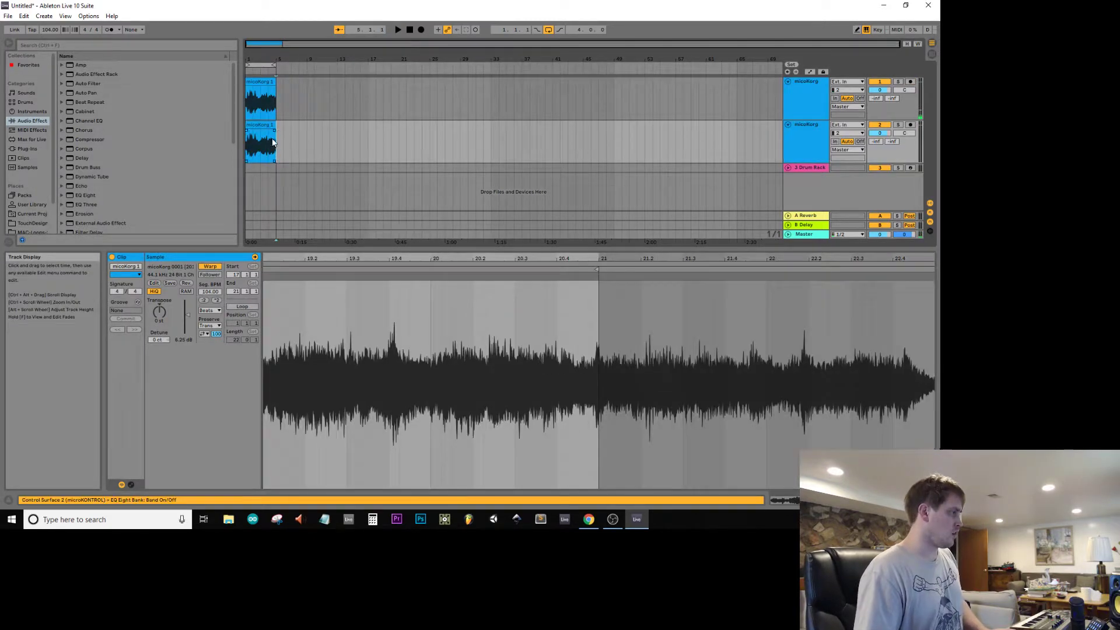
left_click(283, 142, "shift")
key("Delete")
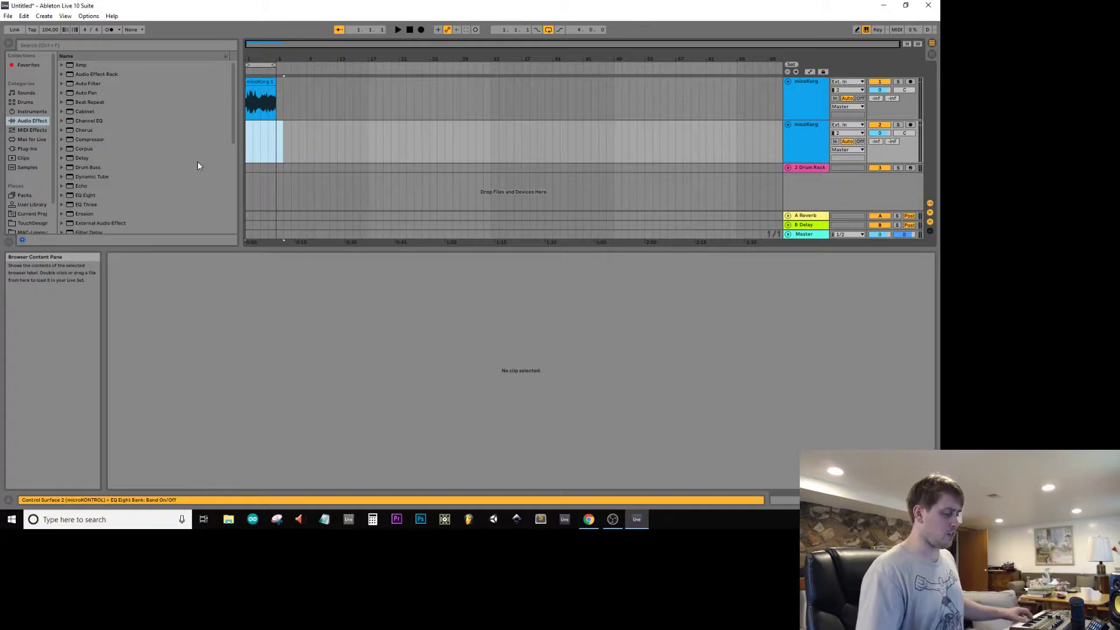
- Arm the duplicate microKorg track and record a new synth take on it over the four-bar loop
left_click(910, 125)
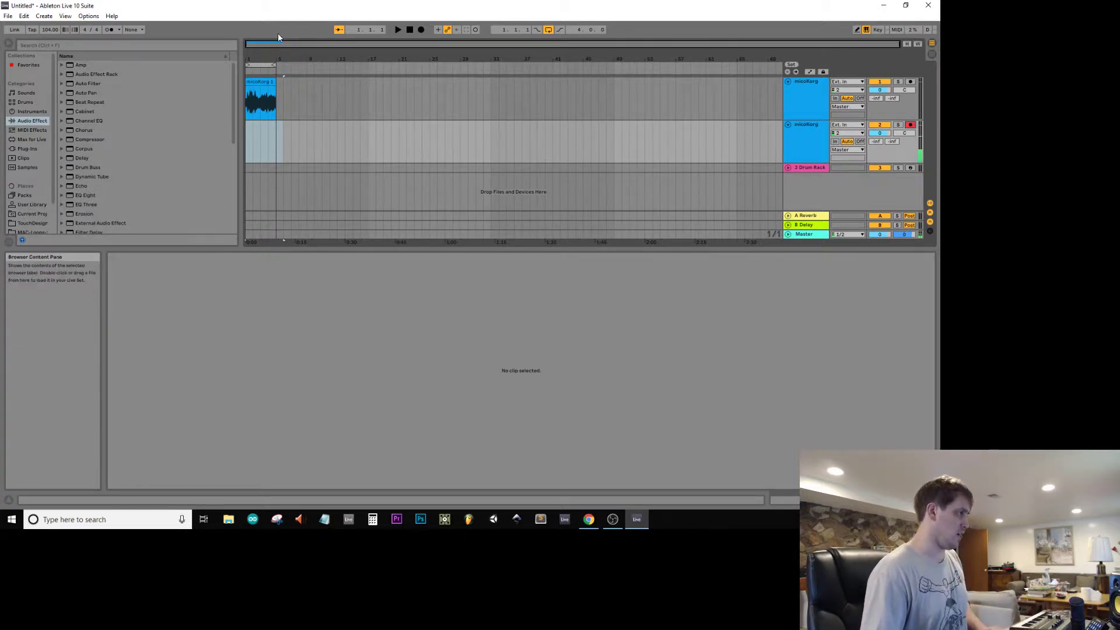
left_click(421, 29)
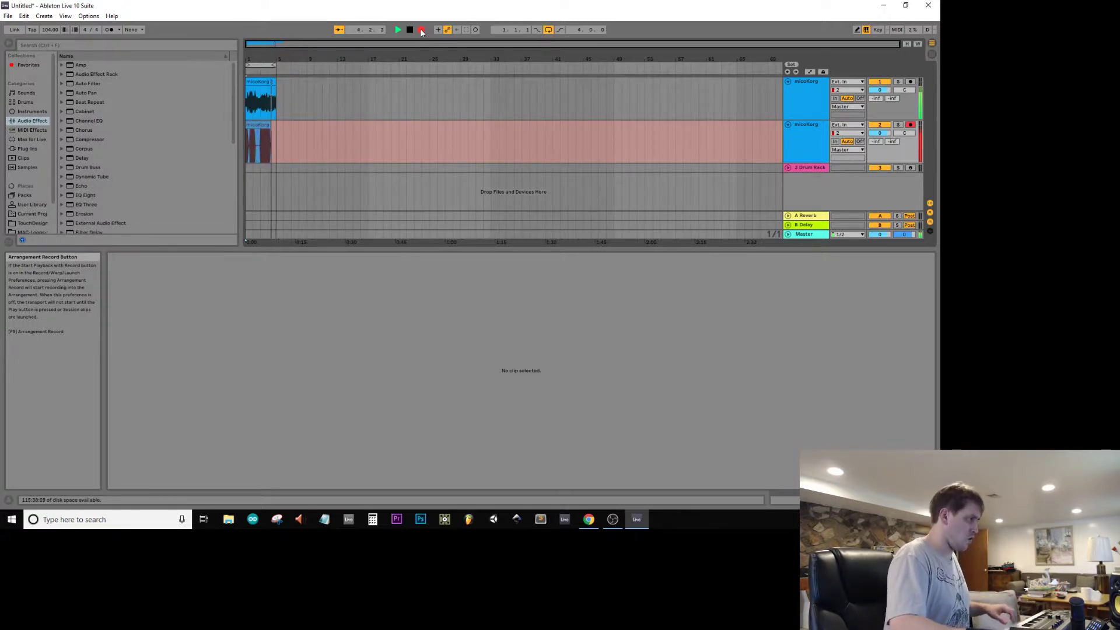
key("space")
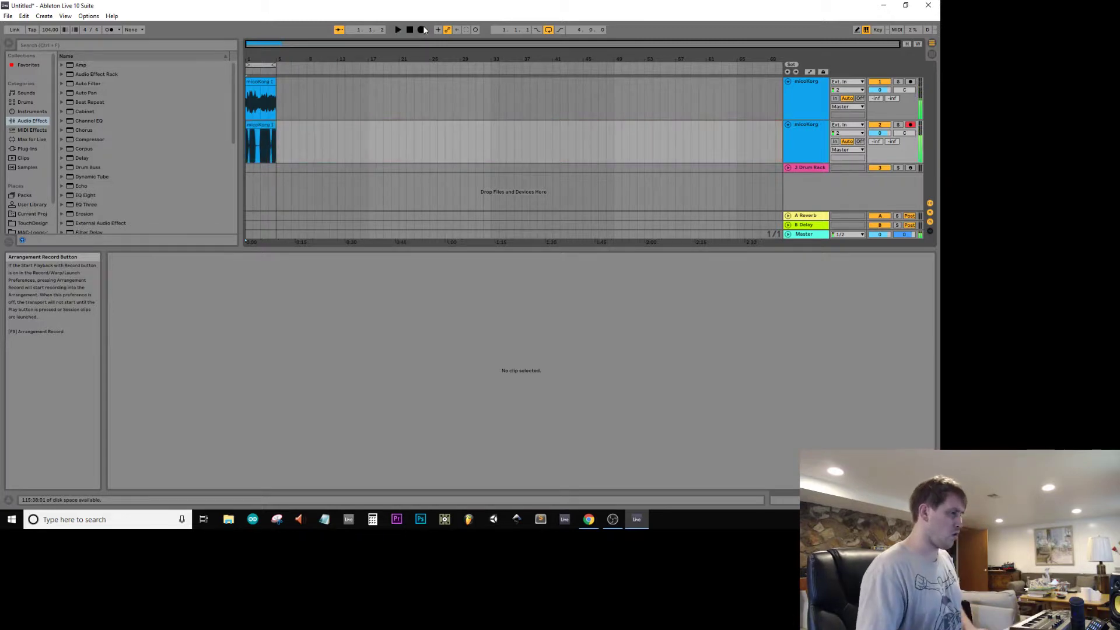
- Lower the second microKorg track's volume to -7 dB, disarm it and add an Auto Filter
key("Tab")
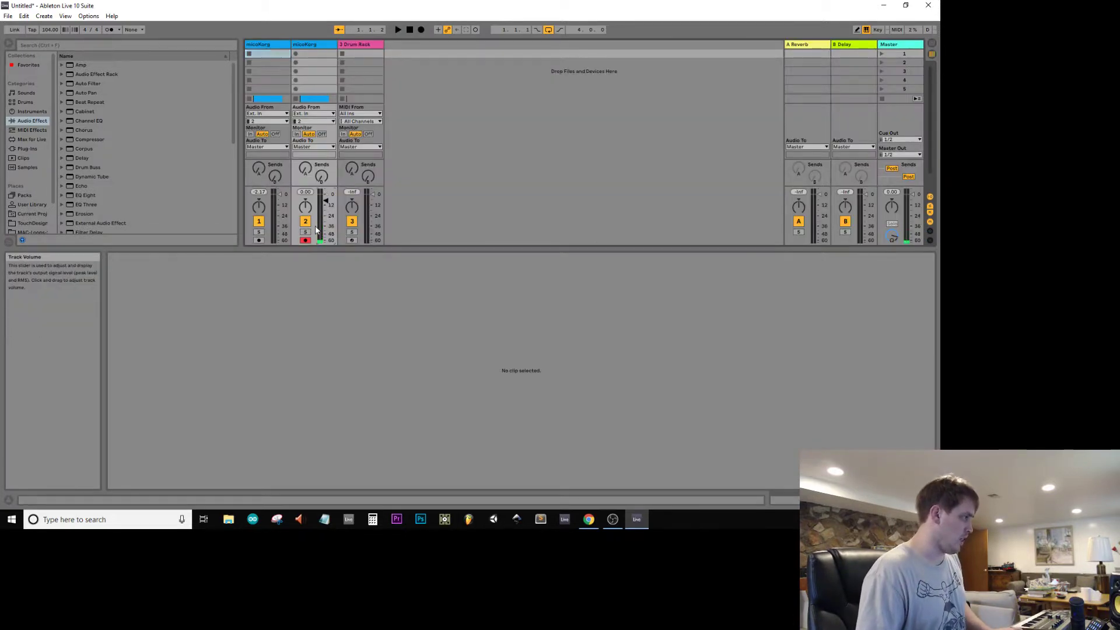
left_click(305, 240)
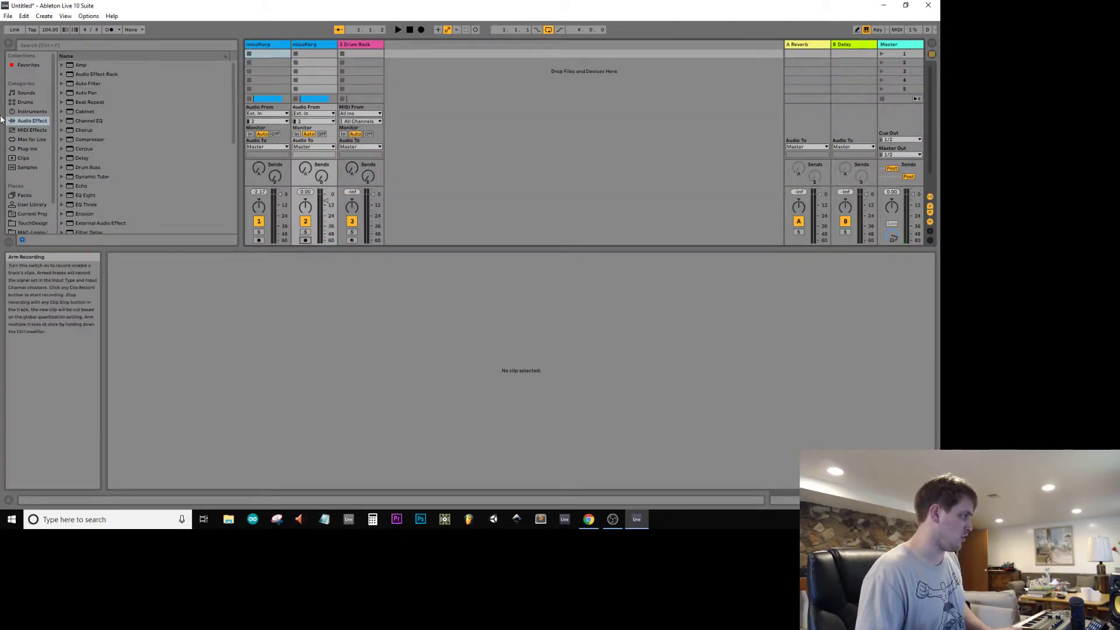
left_click(33, 103)
left_click(24, 121)
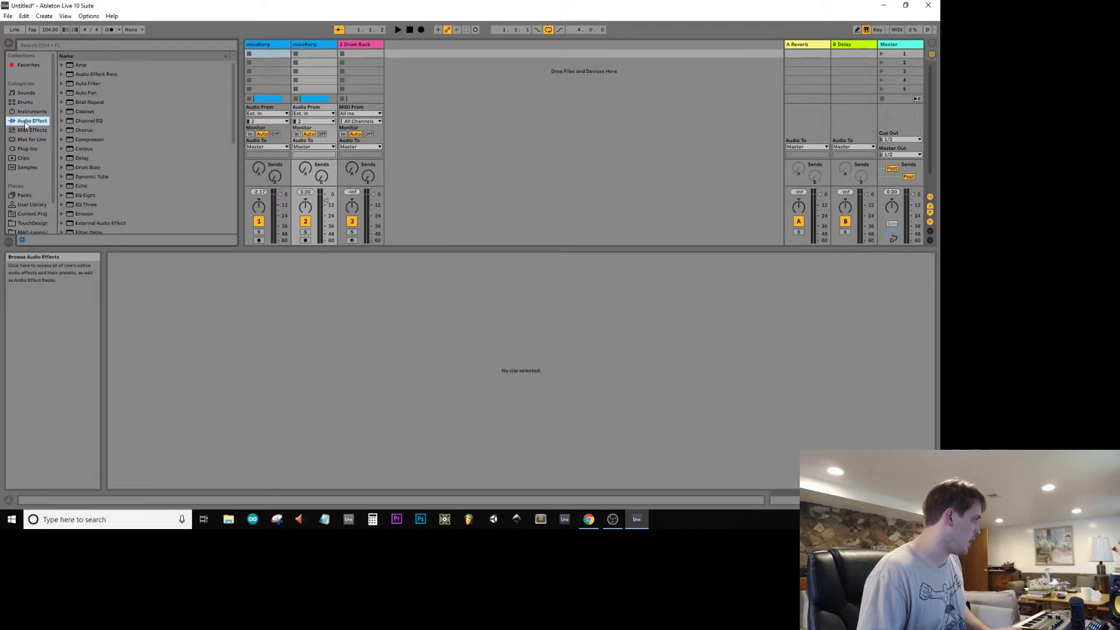
left_click(87, 82)
left_click(310, 85)
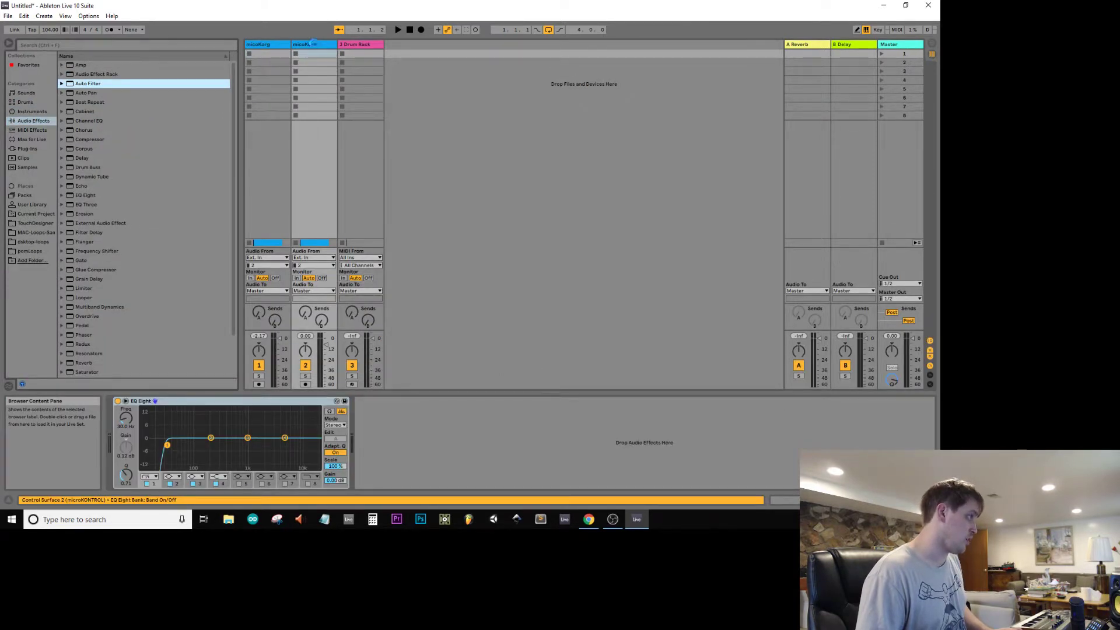
- Rename the second microKorg track korgCrazy and the first one korgDrone
left_click_drag(314, 43, 314, 43)
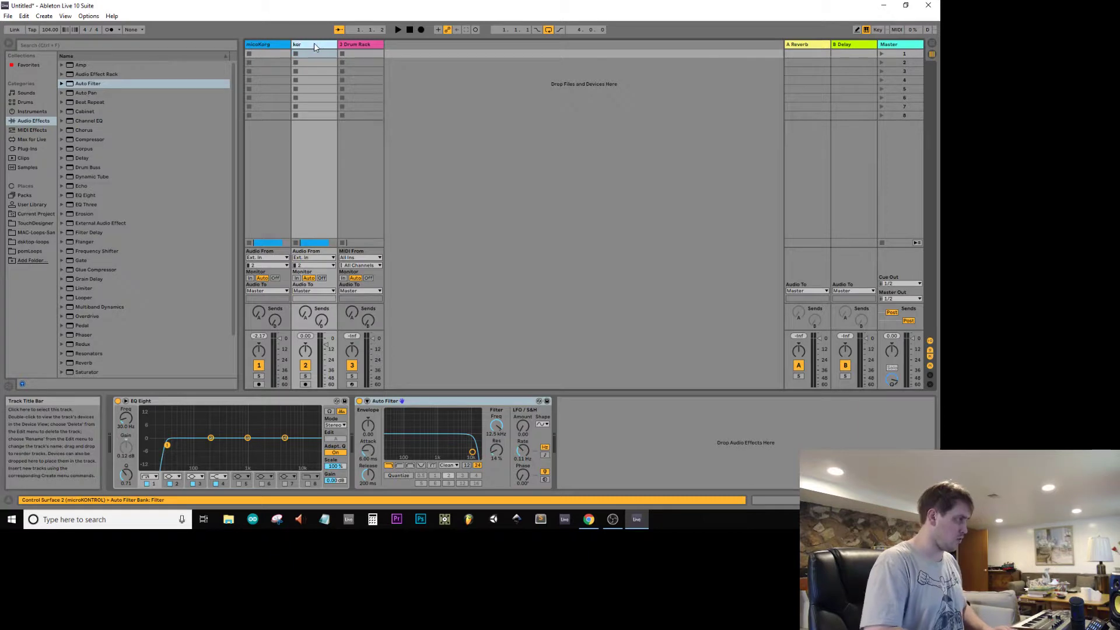
left_click(259, 45)
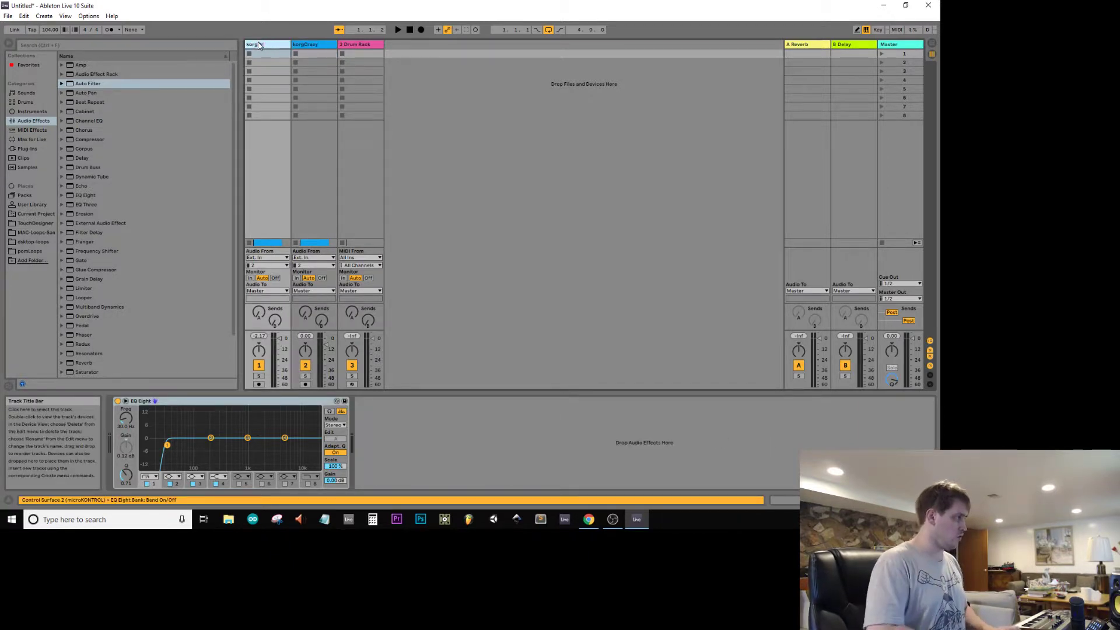
- Play the loop in Arrangement View and slightly lower the low-cut point of korgDrone's EQ Eight
key("space")
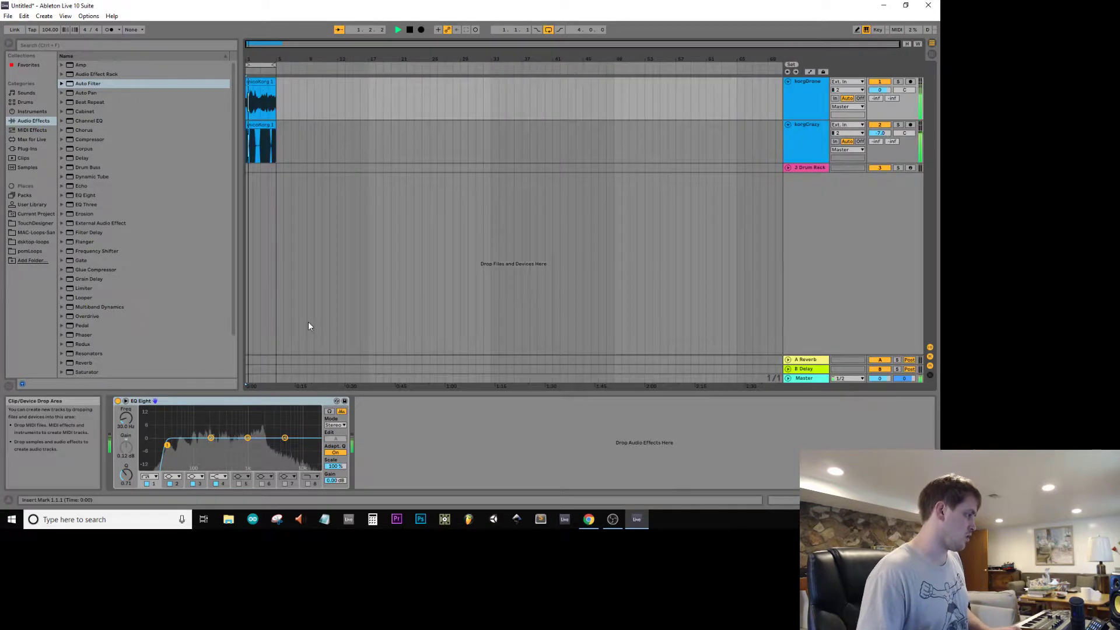
key("Tab")
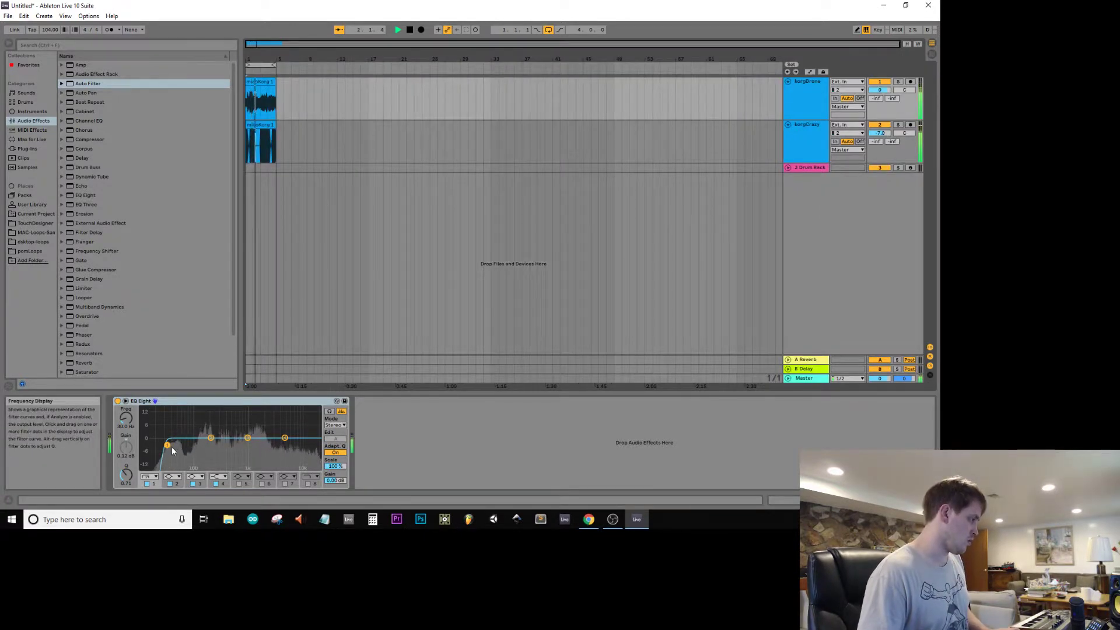
mouse_move(168, 444)
left_mouse_down()
mouse_move(230, 462)
mouse_move(165, 449)
left_mouse_up()
- Switch korgCrazy's Auto Filter to high-pass and set its cutoff to about 478 Hz
left_click(813, 140)
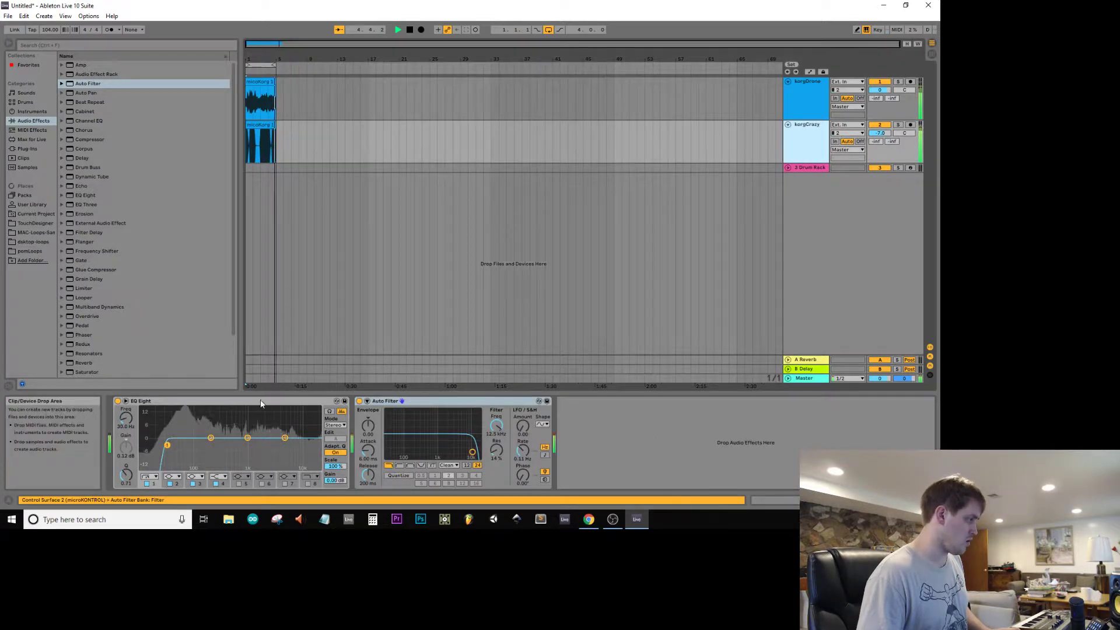
left_click(400, 466)
left_click_drag(403, 454, 428, 449)
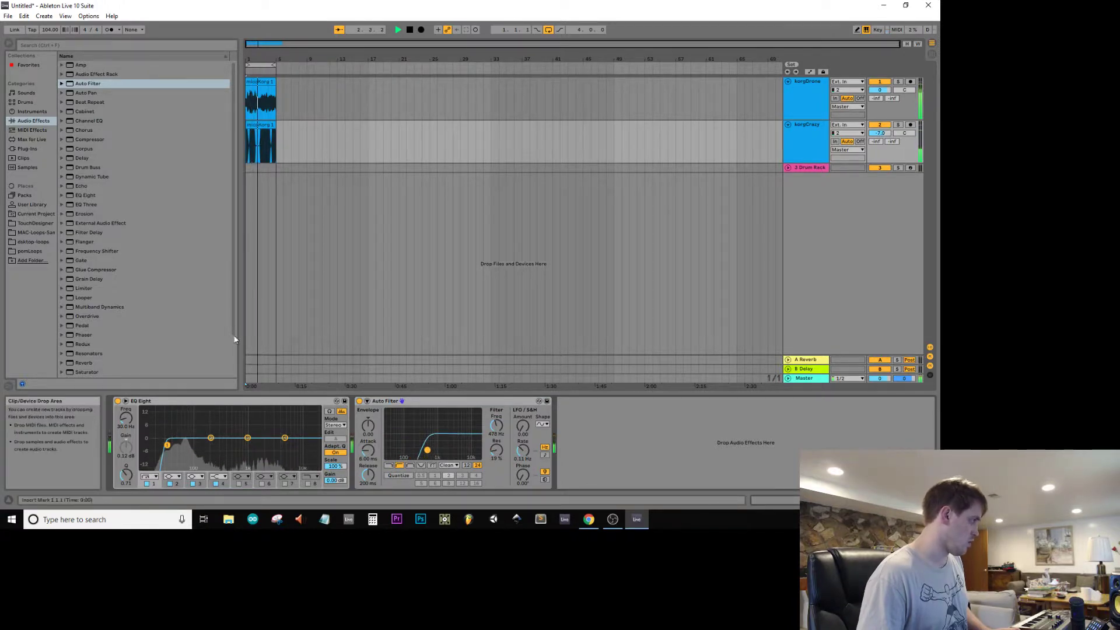
- Add a Reverb to korgCrazy with a size of 500 and a longer decay, and enable its Chorus at high modulation
left_click_drag(82, 363, 718, 480)
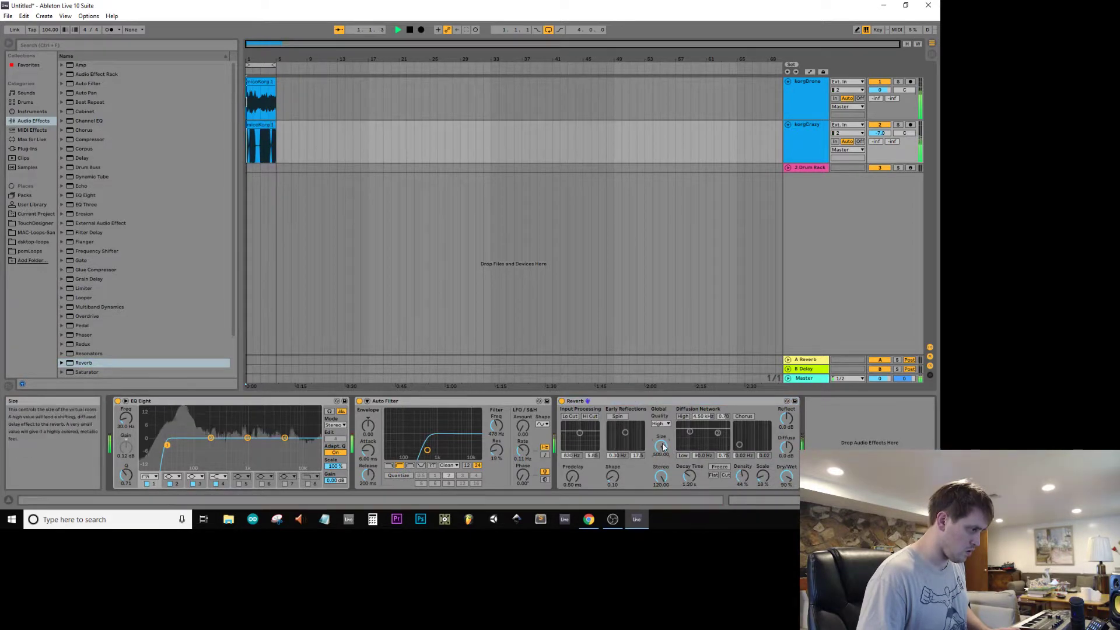
left_click(748, 417)
left_click_drag(740, 444, 769, 426)
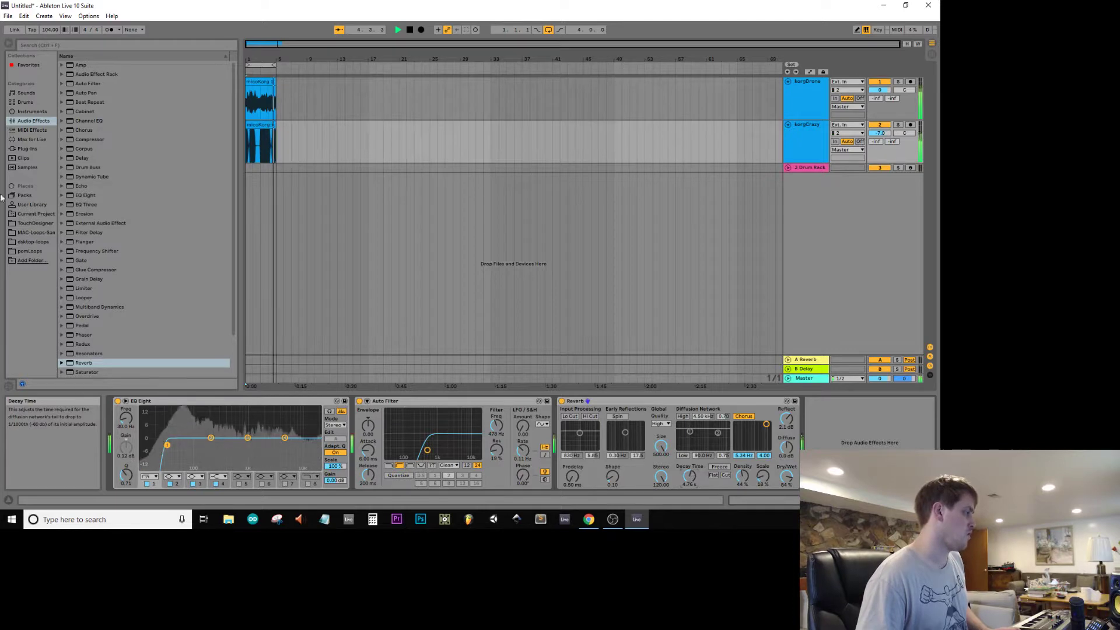
- Create an empty one-bar MIDI clip on the Drum Rack track and place it at the start of the arrangement
left_click(803, 168)
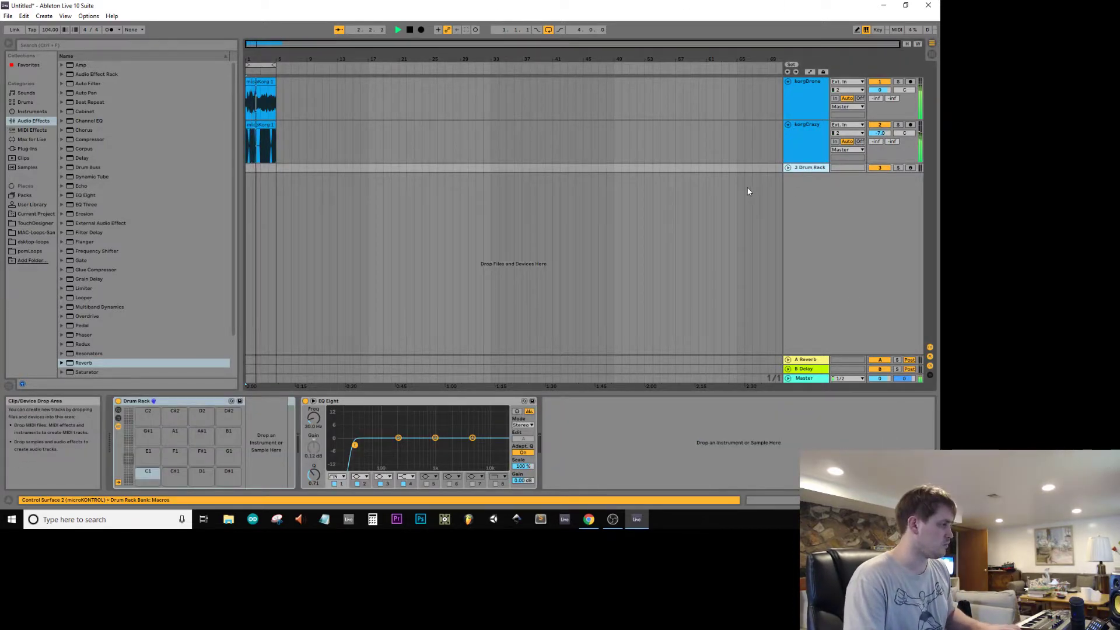
key("Tab")
left_click(355, 53)
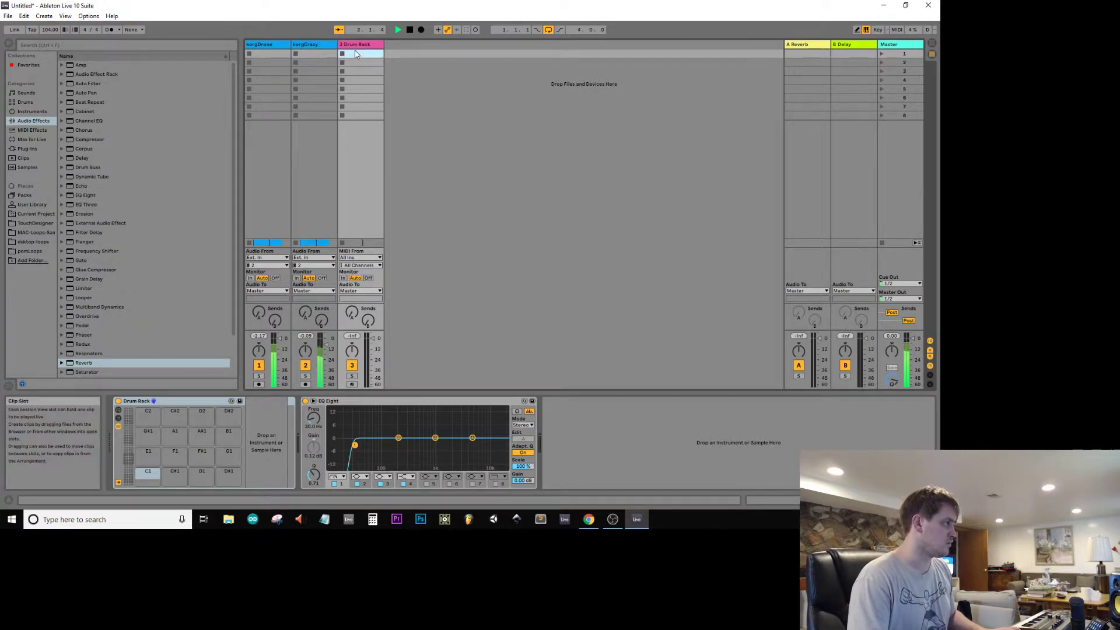
double_click(354, 53)
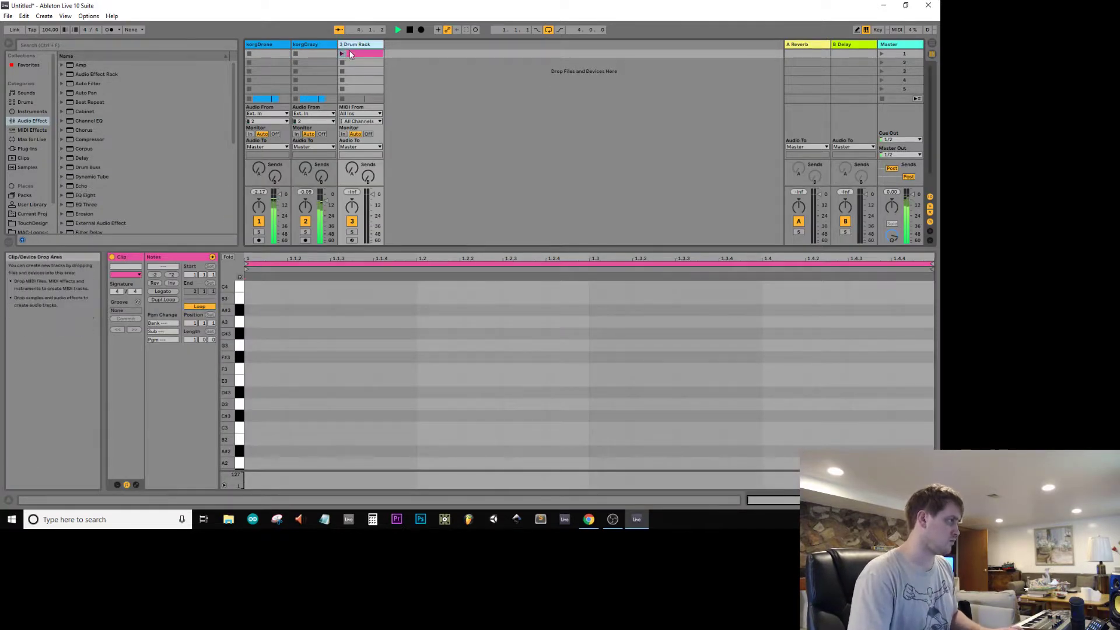
key("Tab")
left_click(250, 153)
left_click(250, 167)
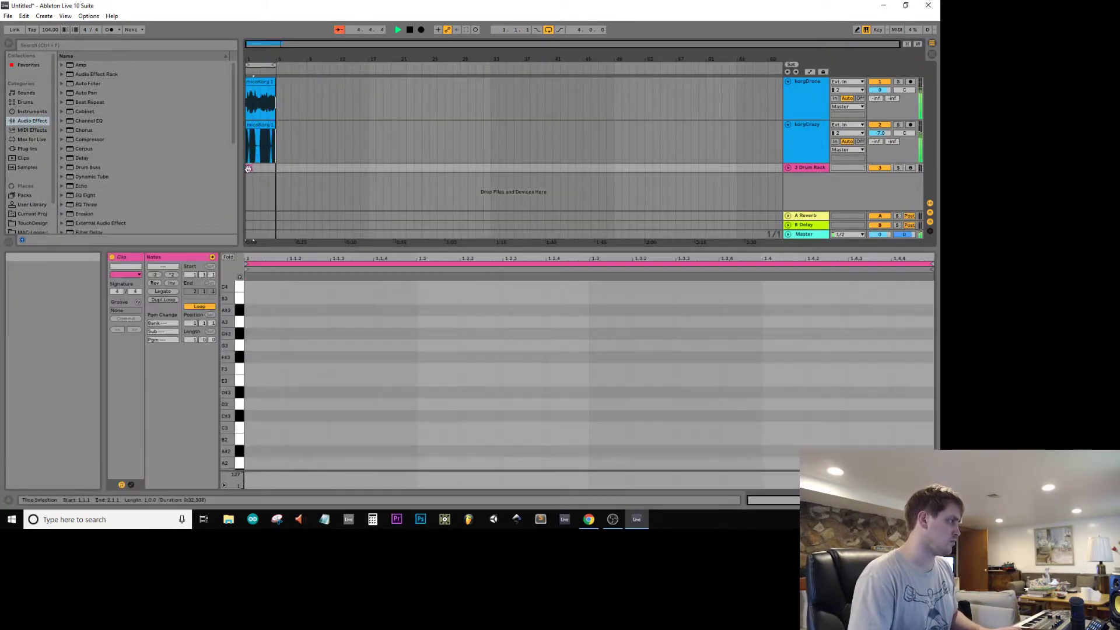
- Search all browser content for "drill" and audition the matching samples
left_click(27, 168)
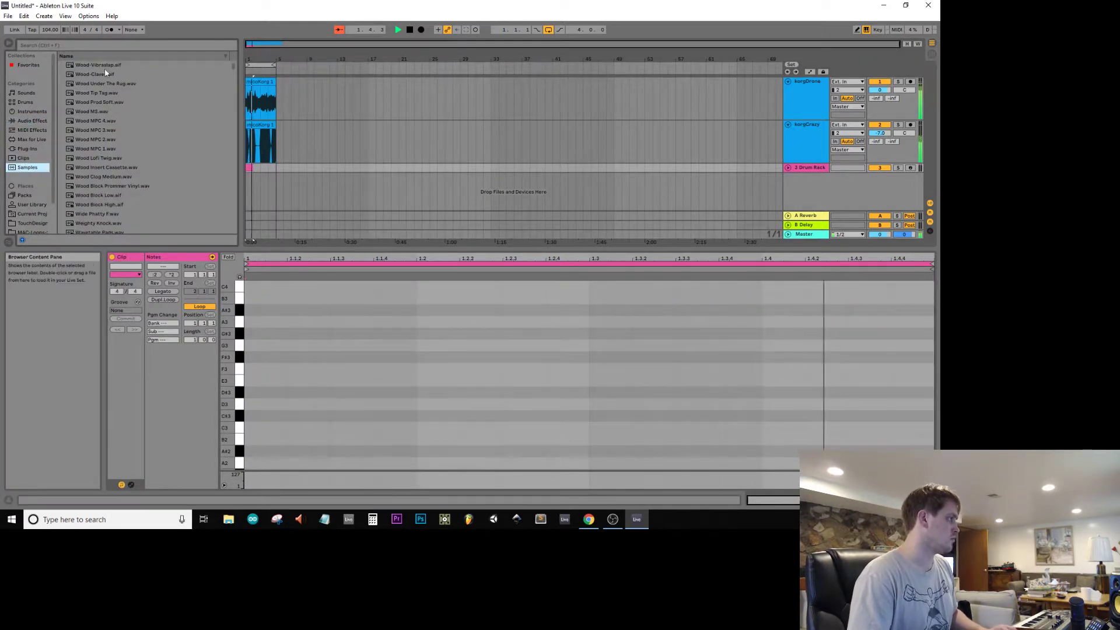
left_click(116, 47)
type("drill")
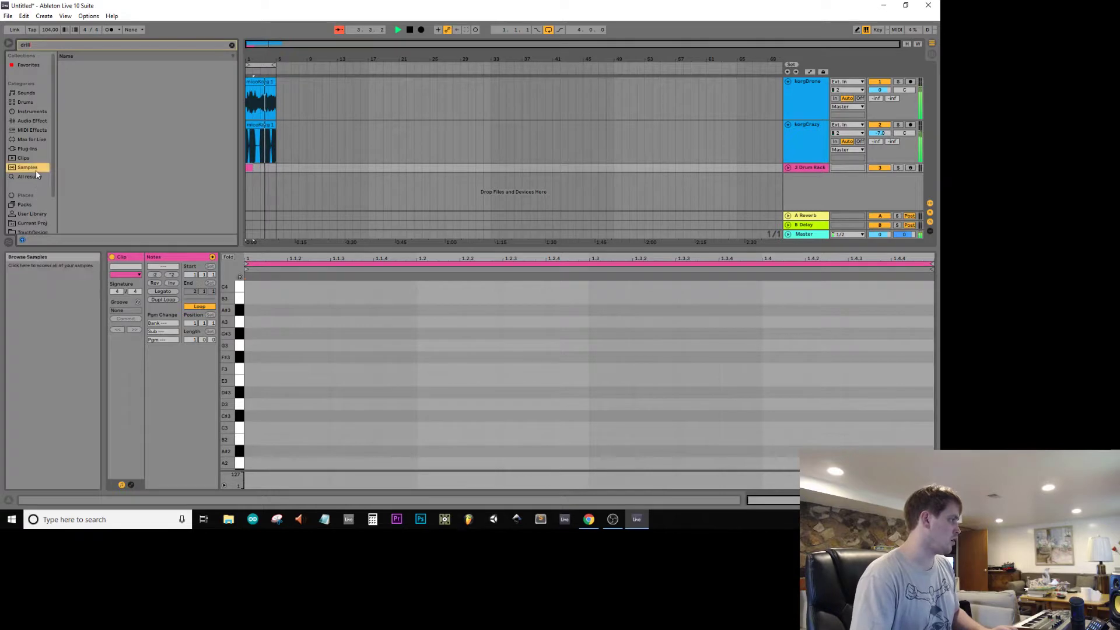
left_click(33, 174)
left_click(100, 66)
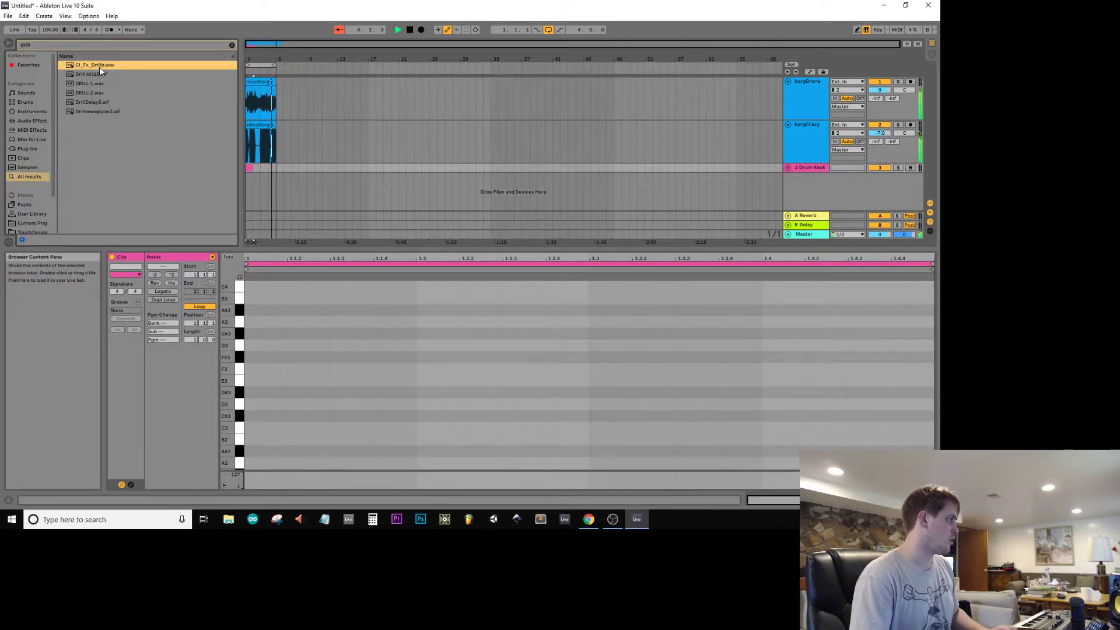
left_click(82, 73)
left_click(82, 83)
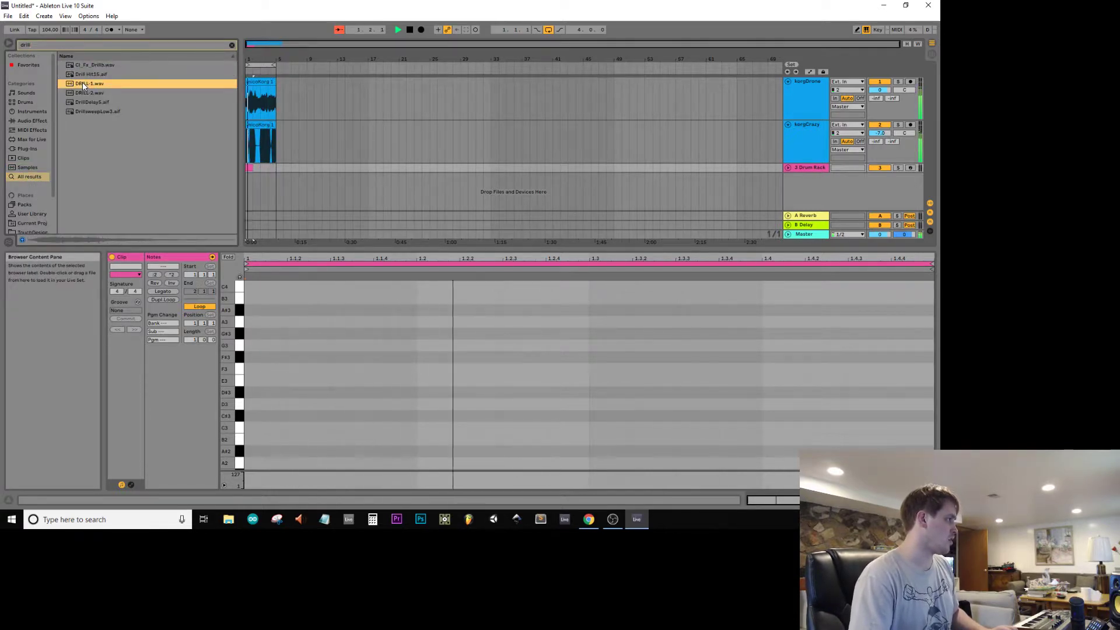
left_click(80, 93)
left_click(82, 103)
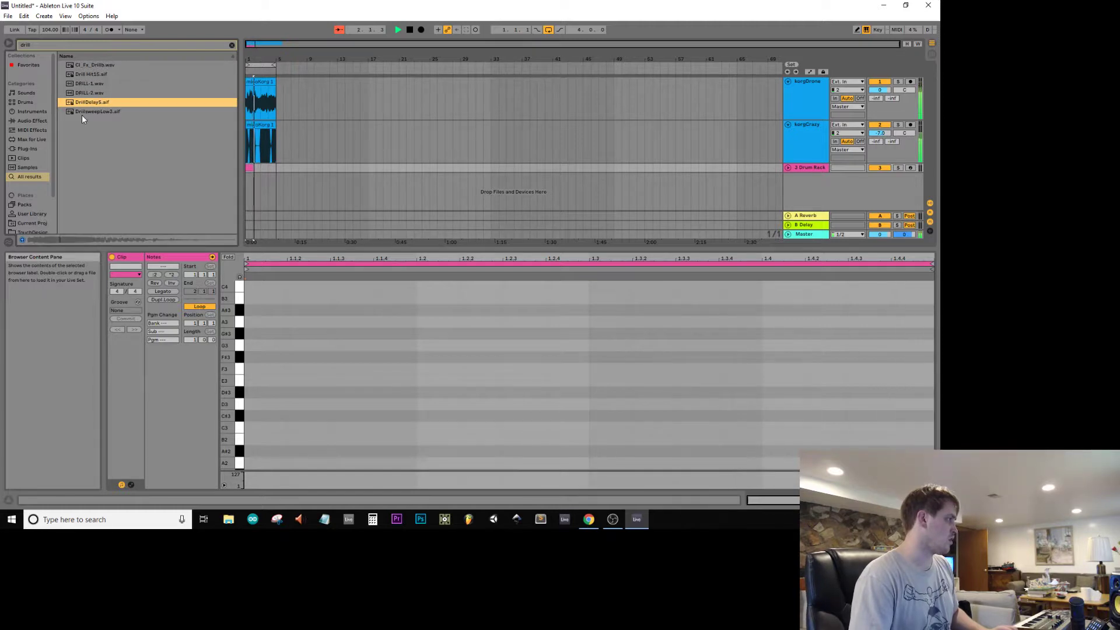
left_click(86, 112)
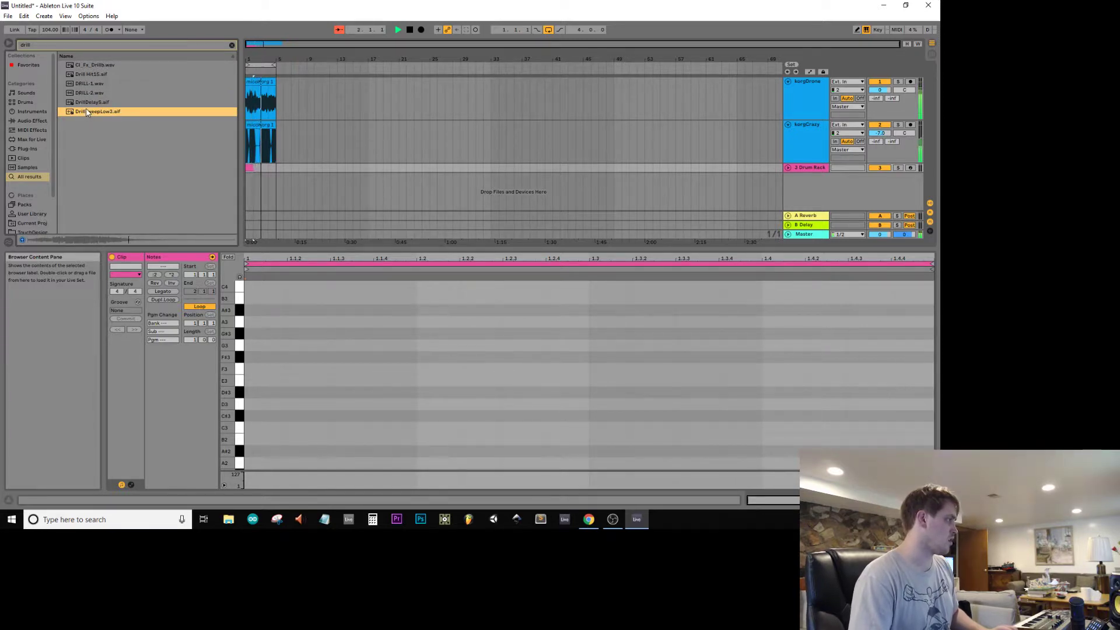
- Place DrillsweepLow3.aif on a new audio track at the arrangement start and duplicate it two bars further on
left_click_drag(253, 189, 250, 181)
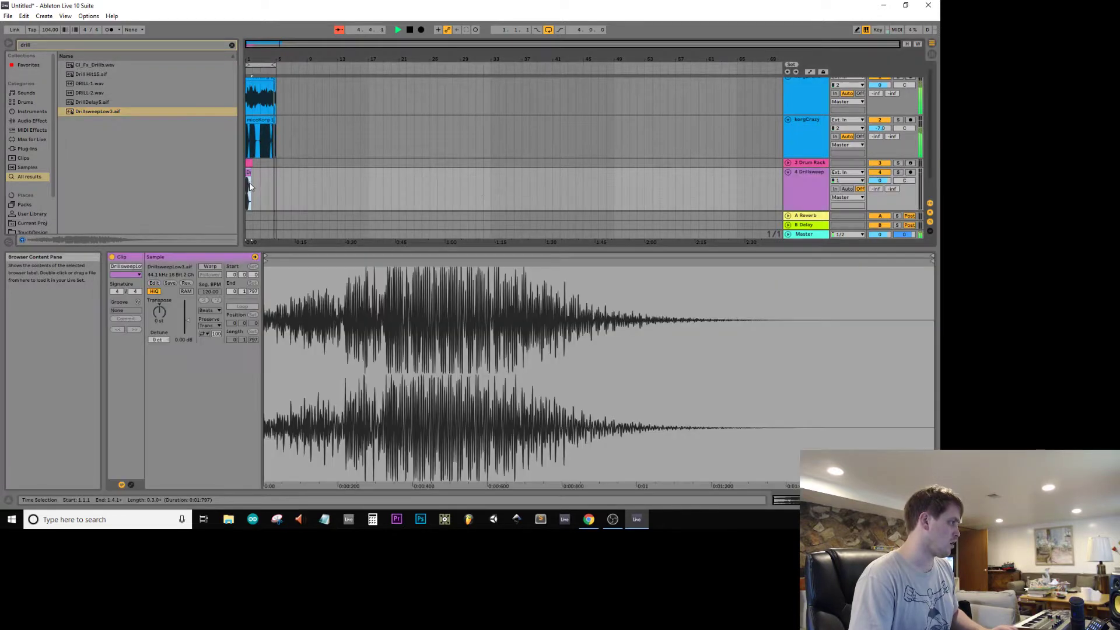
left_click(247, 190)
key("space")
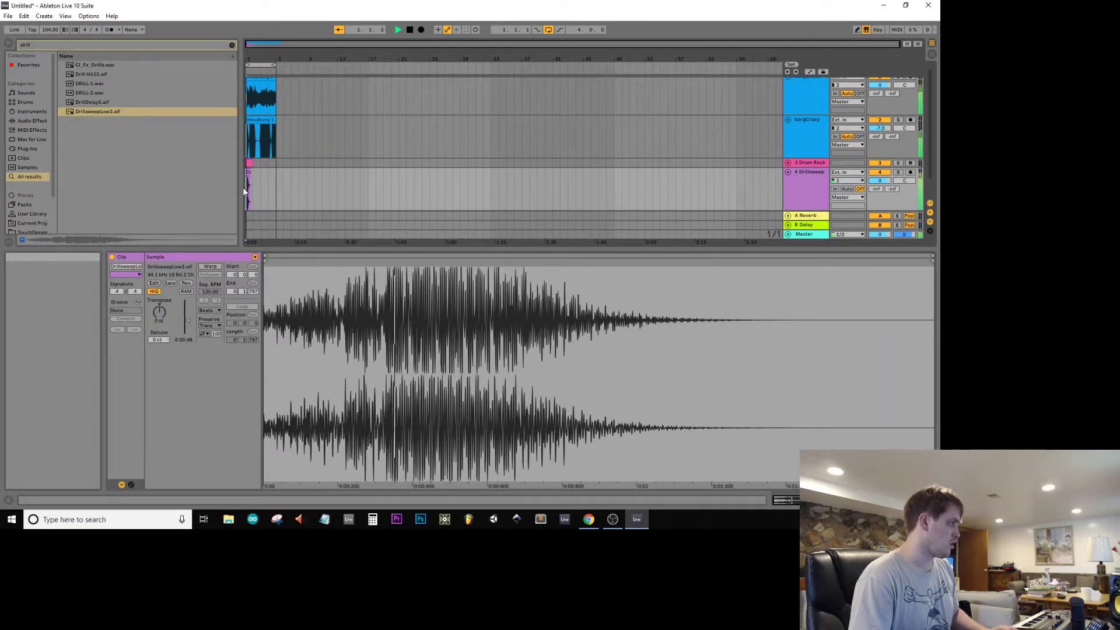
left_click_drag(260, 179, 218, 186)
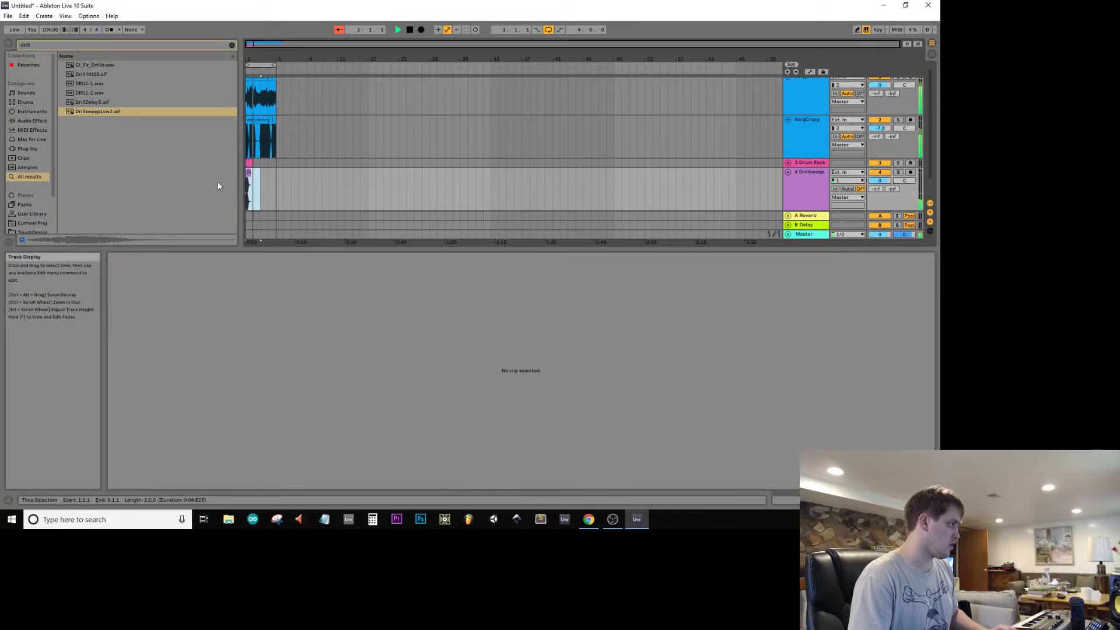
key("ctrl+d")
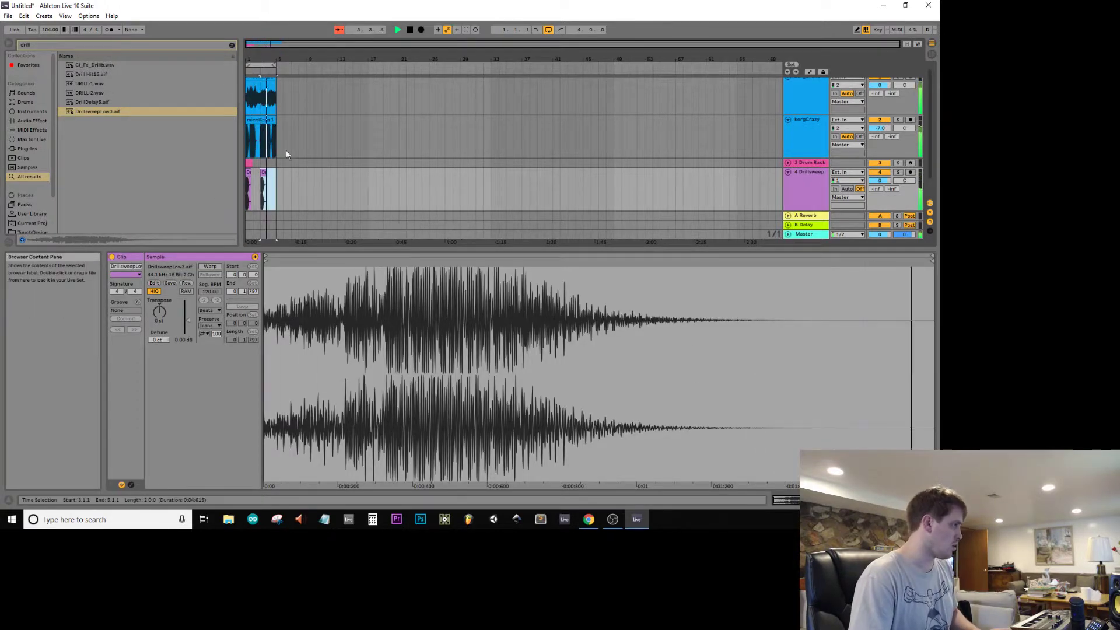
left_click(818, 176)
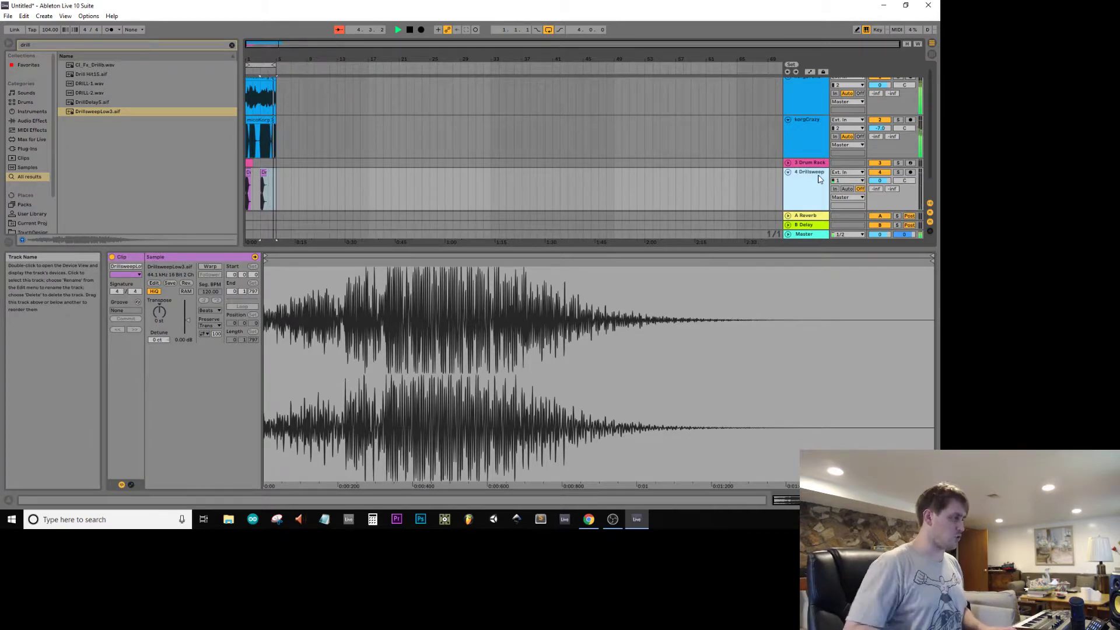
- Lower the Drillsweep track's volume to -10 dB
key("Tab")
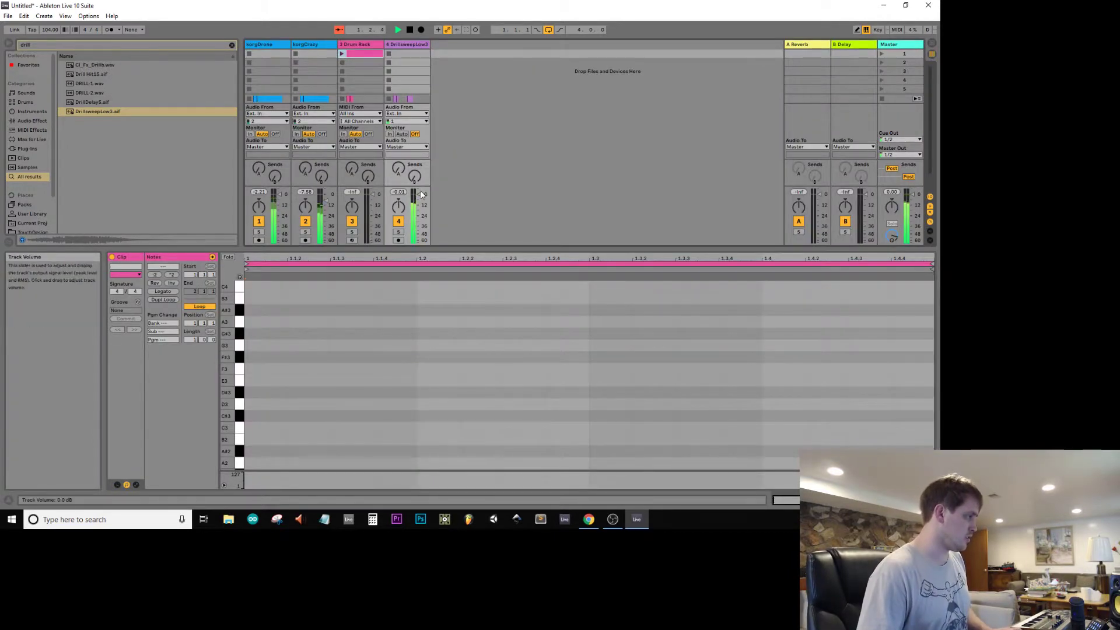
key("Tab")
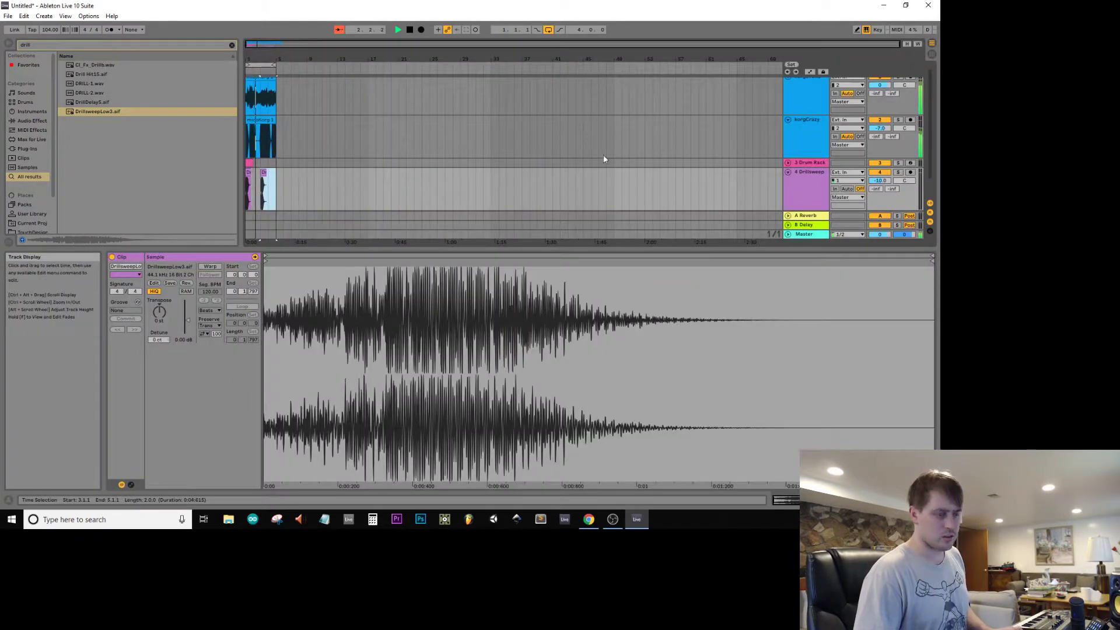
- Search all browser content for "kick" and audition several of the matching kick samples
left_click(232, 45)
type("kick")
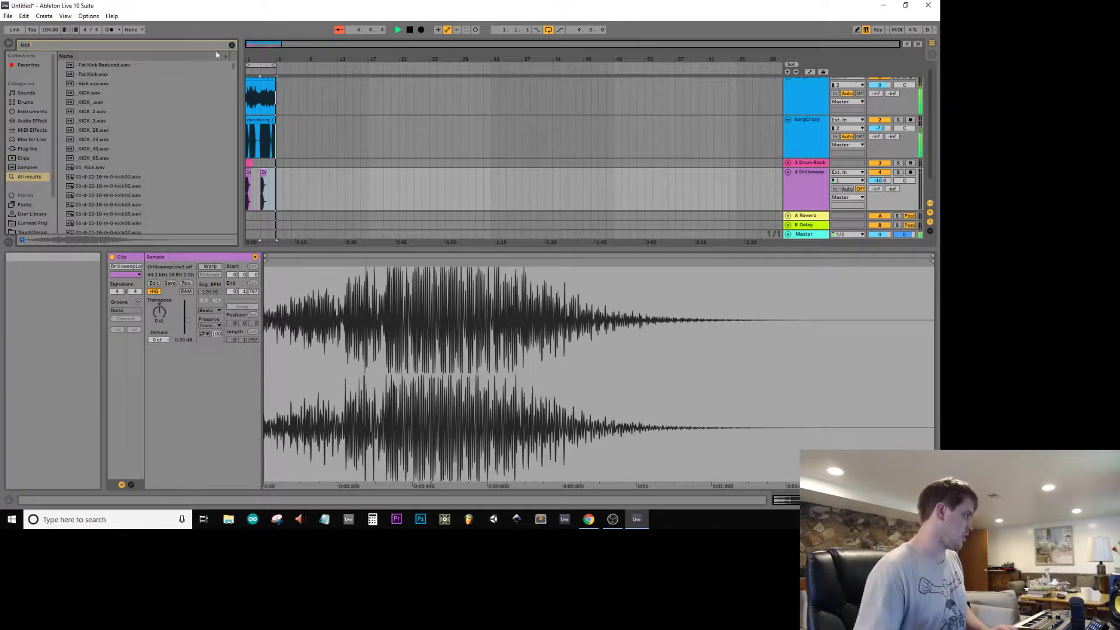
left_click(108, 159)
left_click(97, 187)
left_click(100, 214)
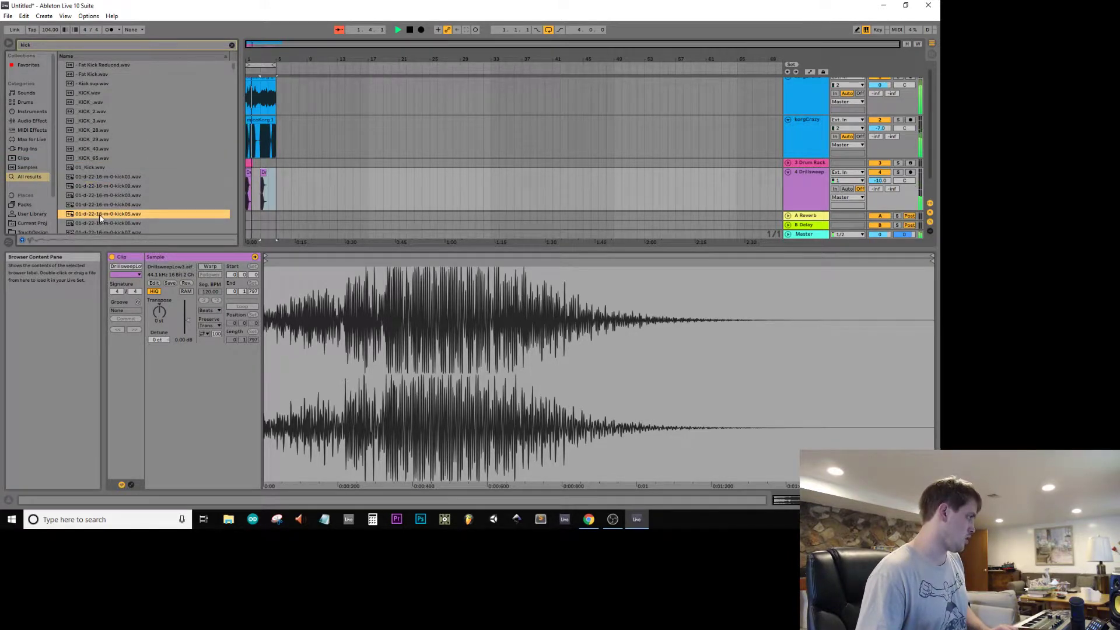
scroll(102, 204, "down", 3)
left_click(106, 184)
scroll(105, 181, "down", 5)
left_click(106, 181)
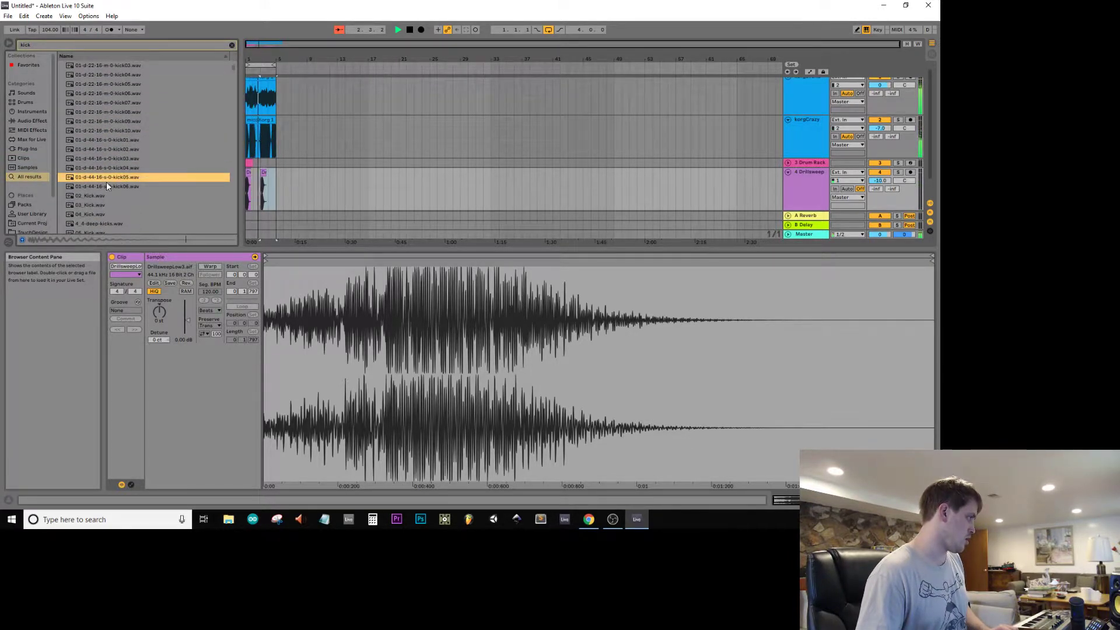
left_click(109, 185)
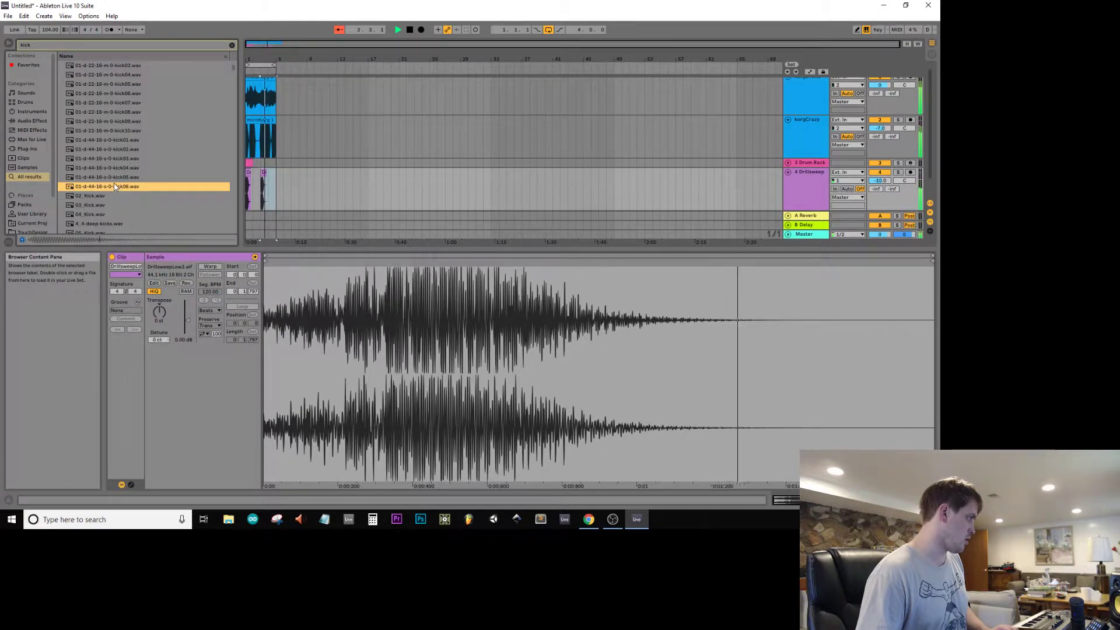
left_click(115, 170)
left_click(117, 150)
left_click(118, 156)
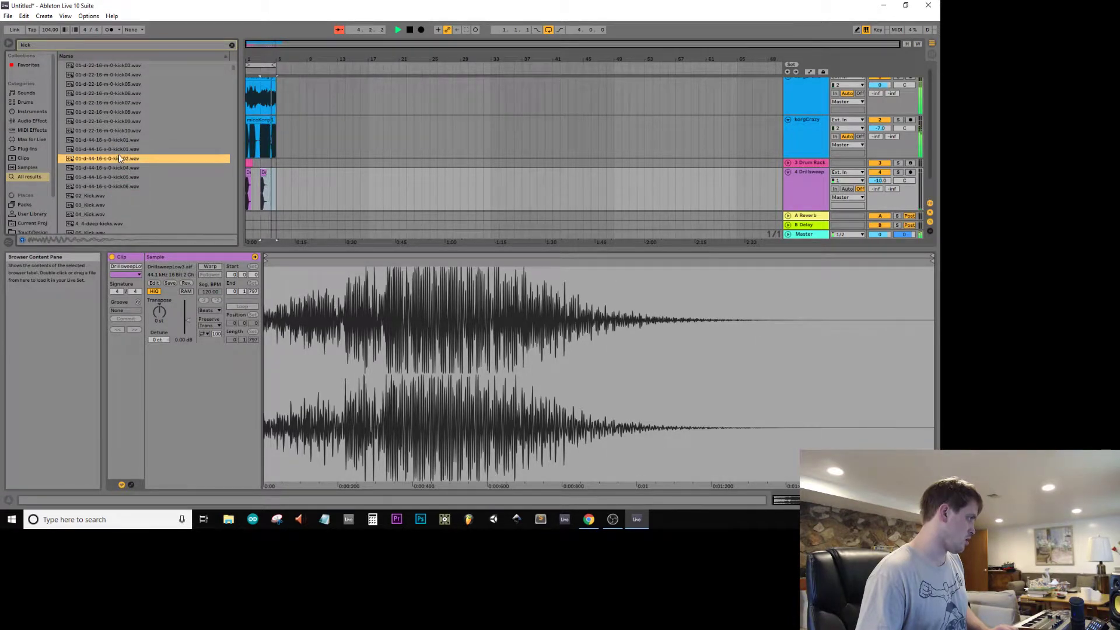
left_click(119, 168)
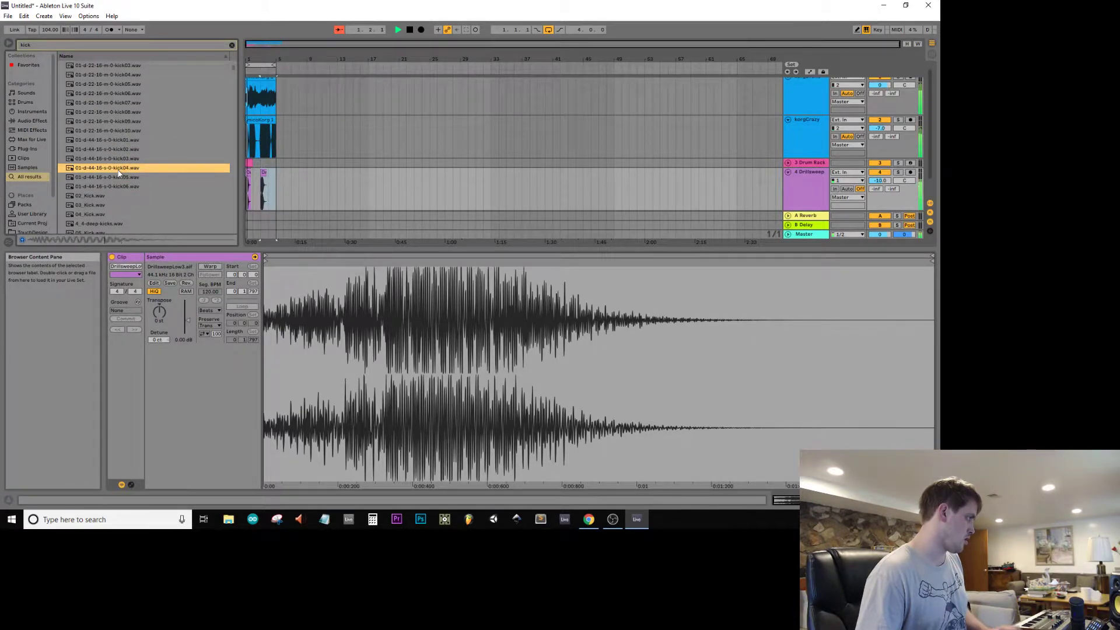
- Load 01-d-44-16-s-0-kick04.wav onto the Drum Rack's C1 pad
left_click(249, 163)
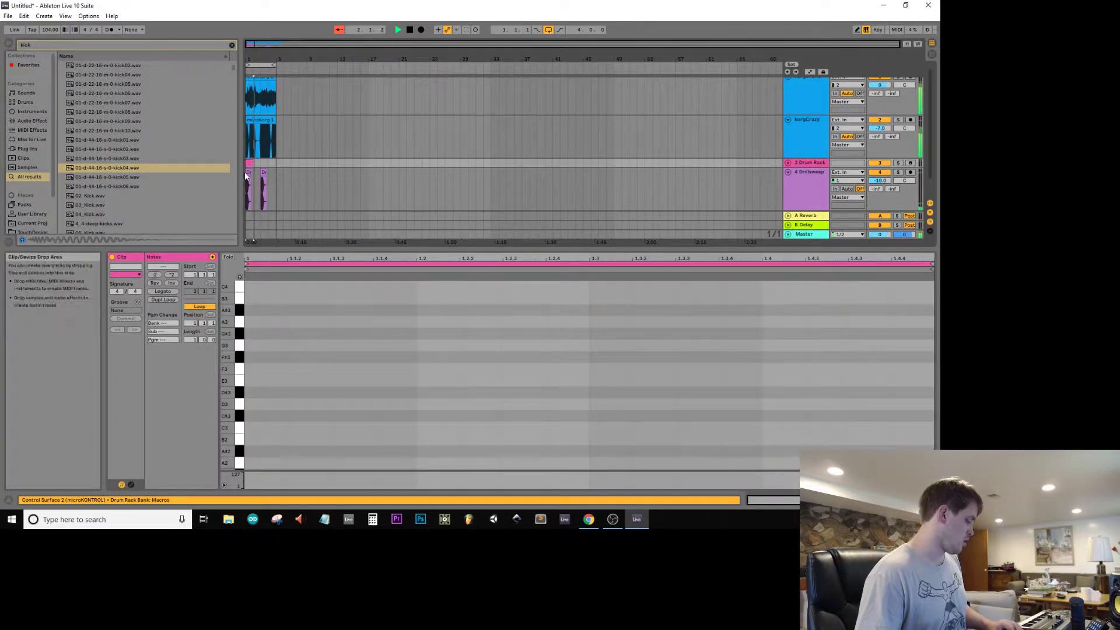
key("shift+Tab")
left_click(99, 166)
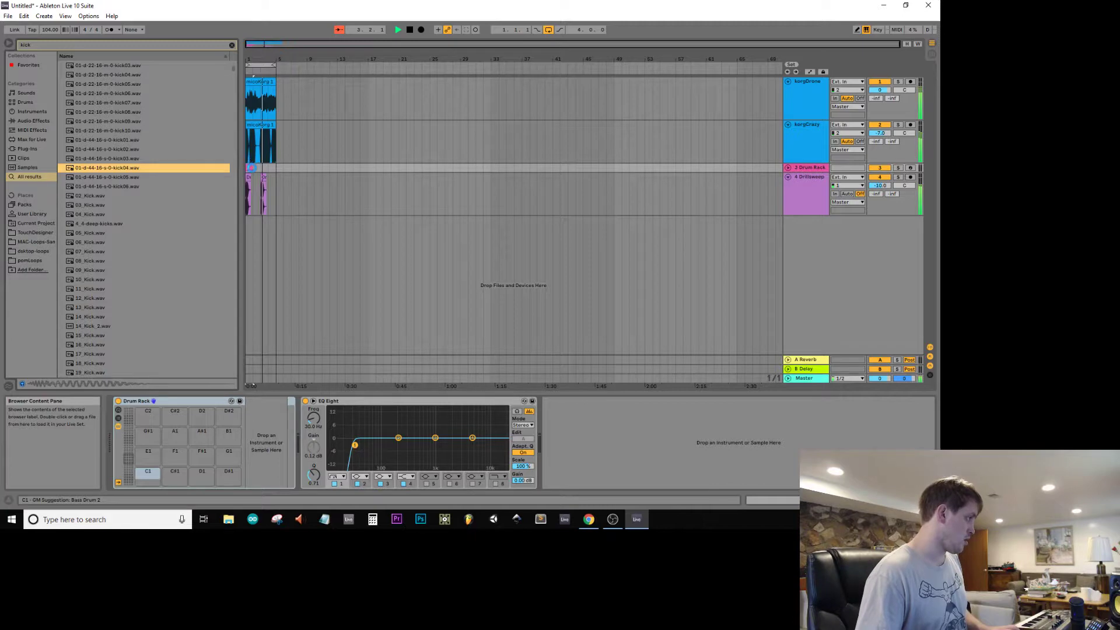
- Set the Drum Rack clip's fixed grid to 1/4 and draw a kick note on each of the bar's four beats
double_click(250, 168)
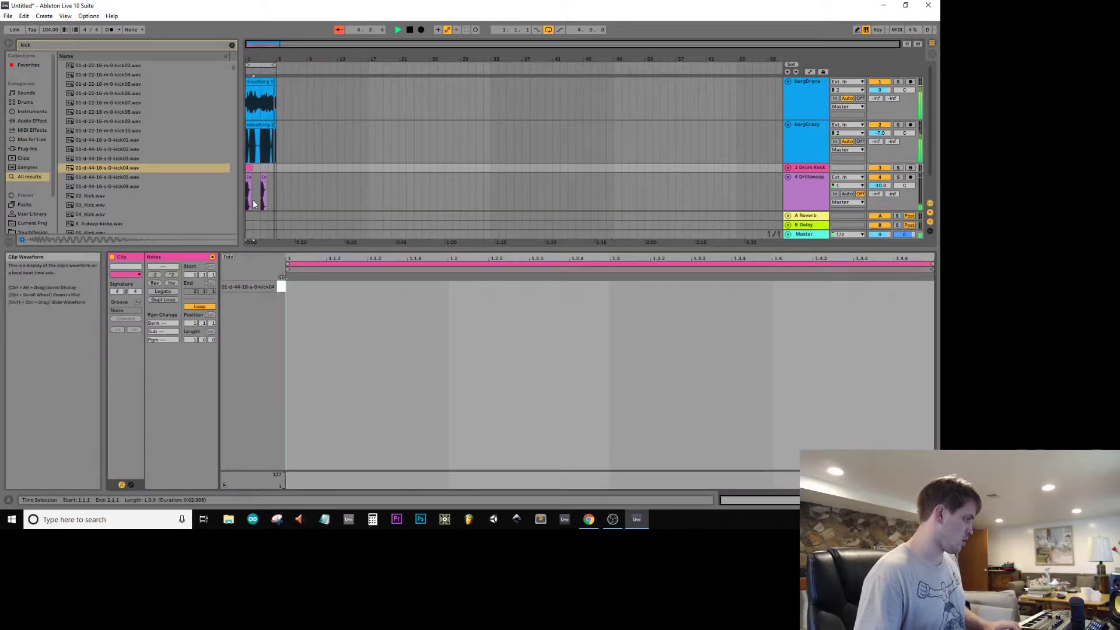
right_click(310, 298)
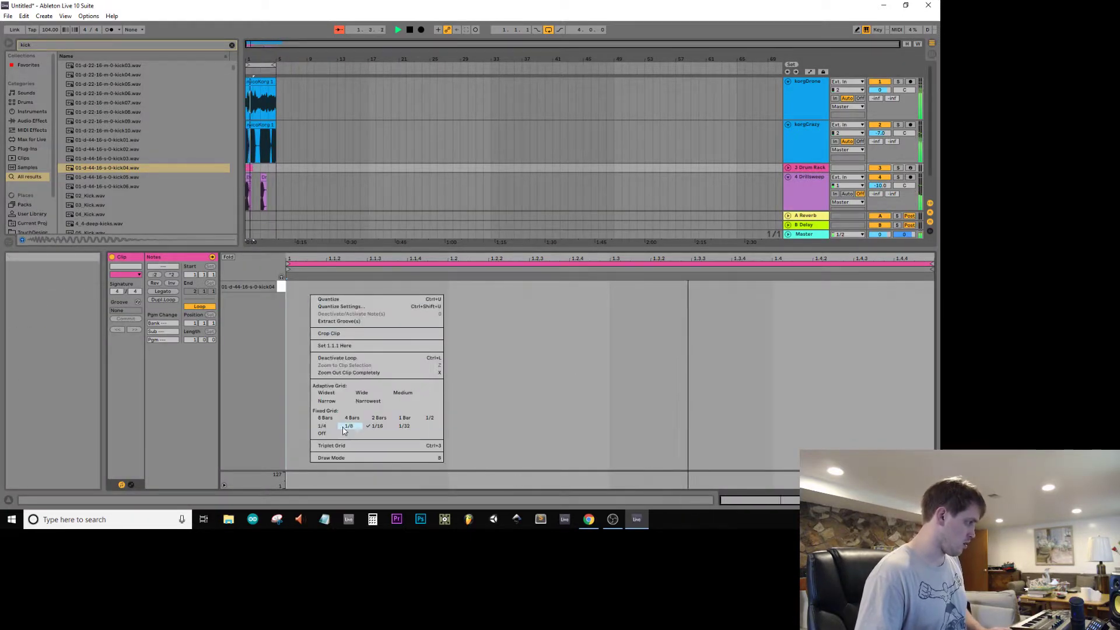
left_click(325, 429)
key("b")
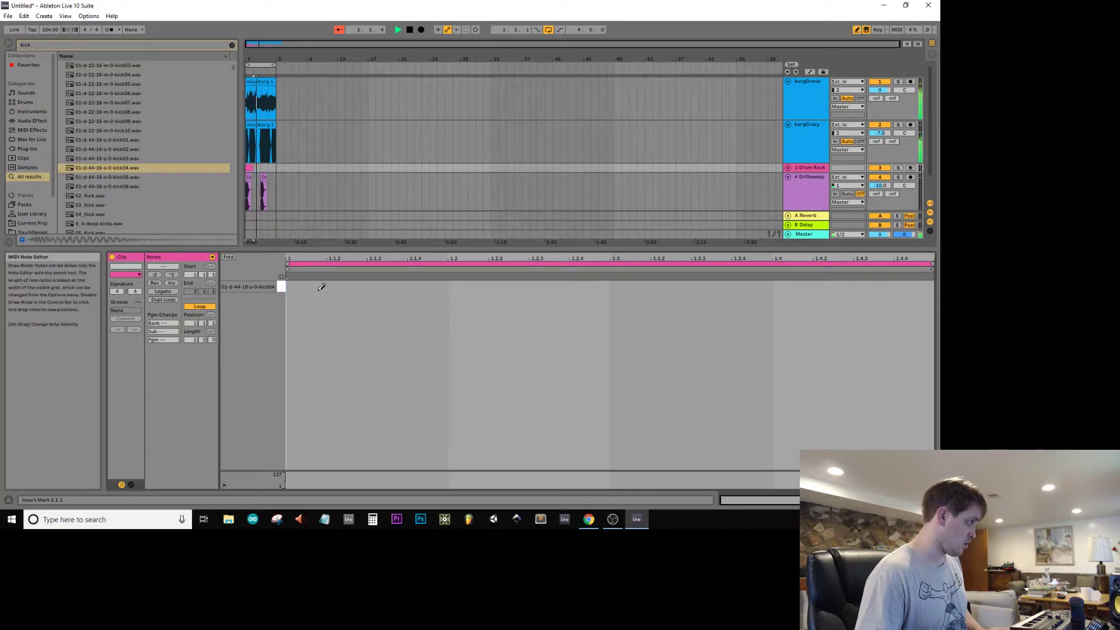
left_click_drag(320, 287, 910, 286)
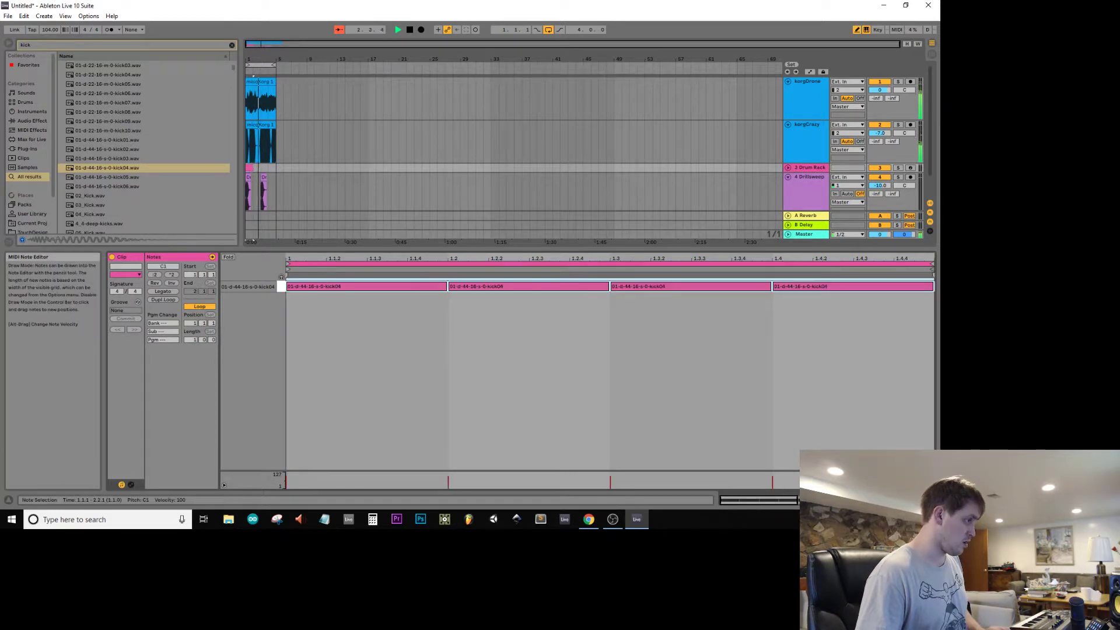
- Extend the looping Drum Rack clip in the arrangement to a length of four bars
left_click(249, 168)
left_click(255, 169)
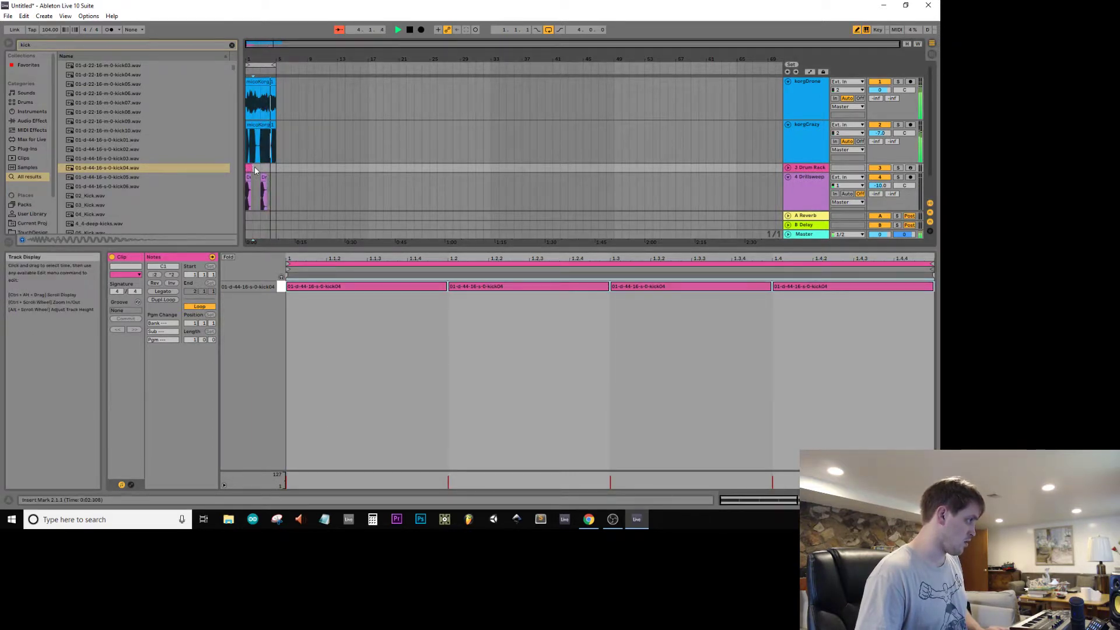
mouse_move(251, 168)
left_mouse_down()
mouse_move(284, 169)
mouse_move(273, 170)
left_mouse_up()
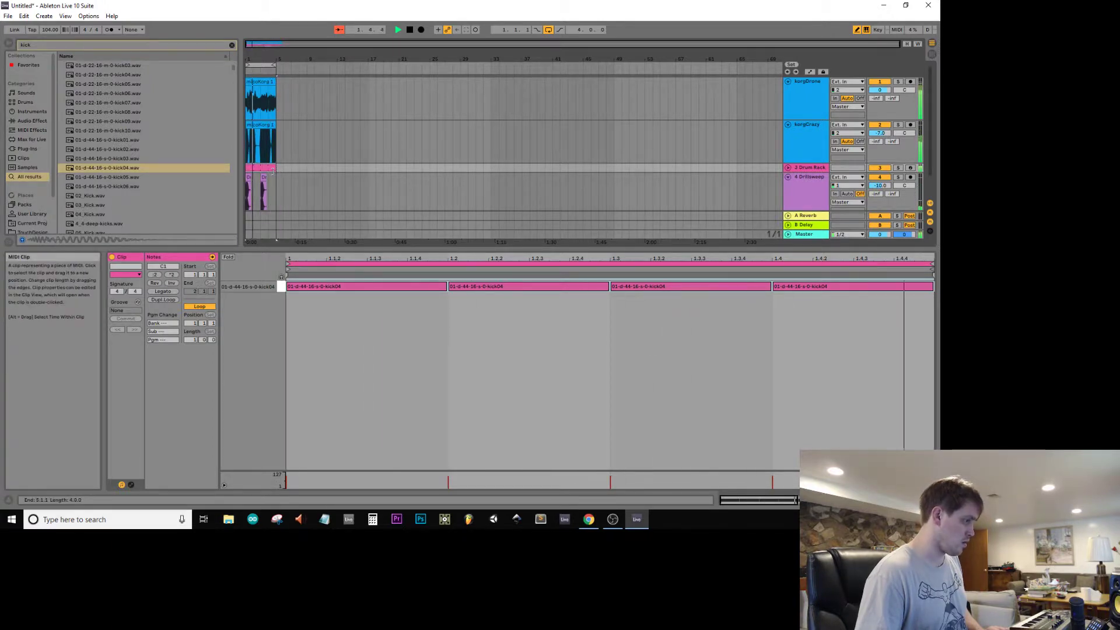
- Replace the sample on the Drum Rack's C1 pad with 04_Kick.wav
left_click(81, 214)
key("shift+Tab")
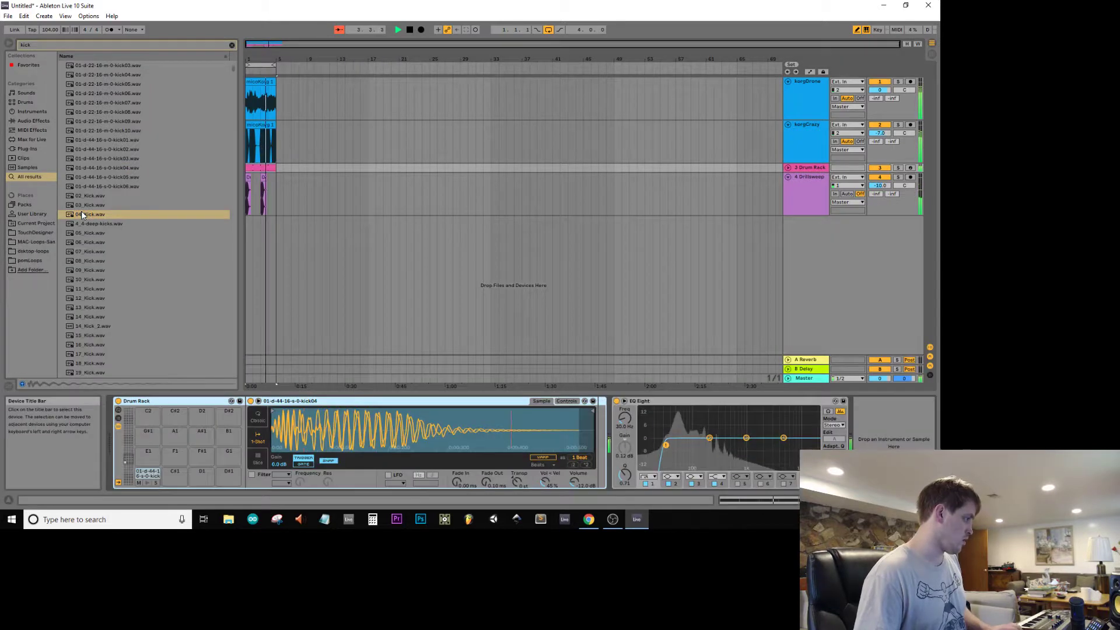
left_click_drag(81, 213, 149, 473)
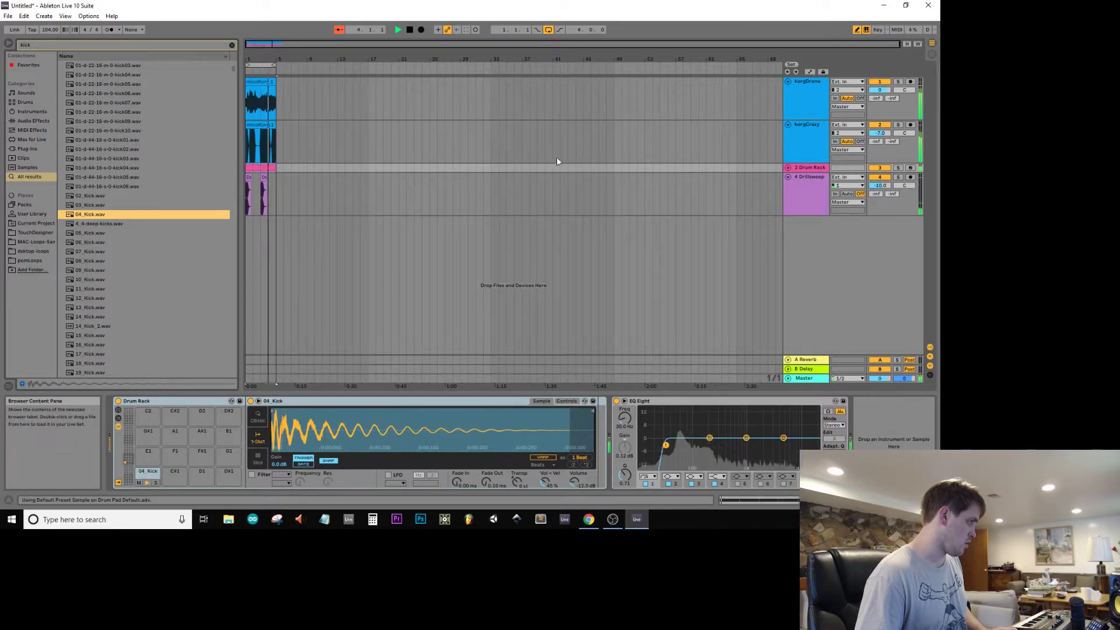
- Mute the korgDrone track and fold the korgDrone, Drillsweep and Drum Rack tracks in the arrangement
left_click(787, 168)
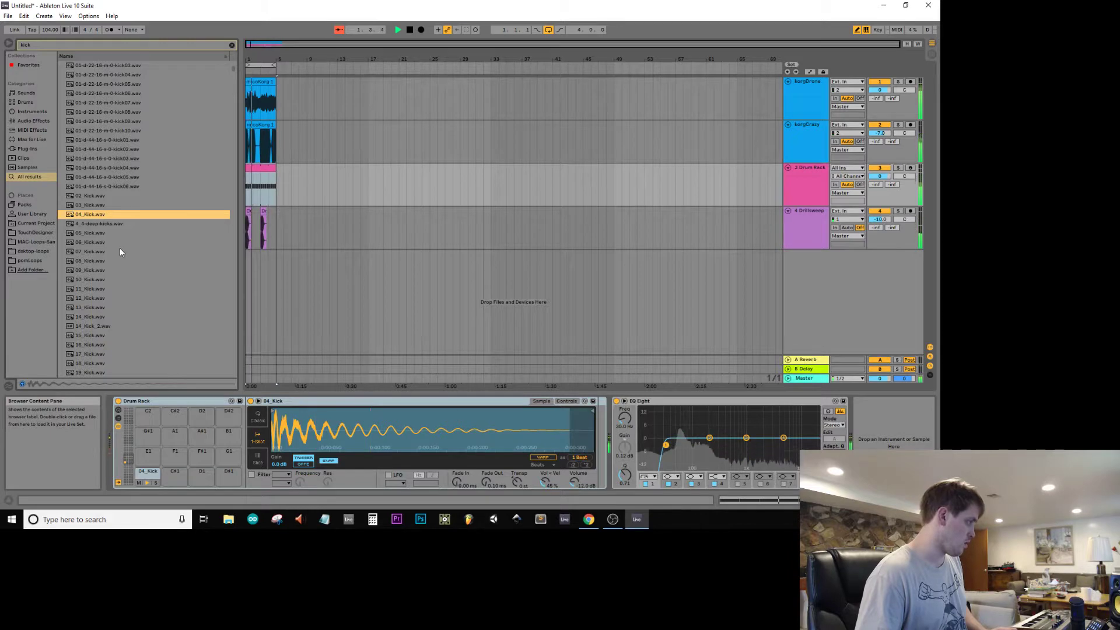
key("shift+Tab")
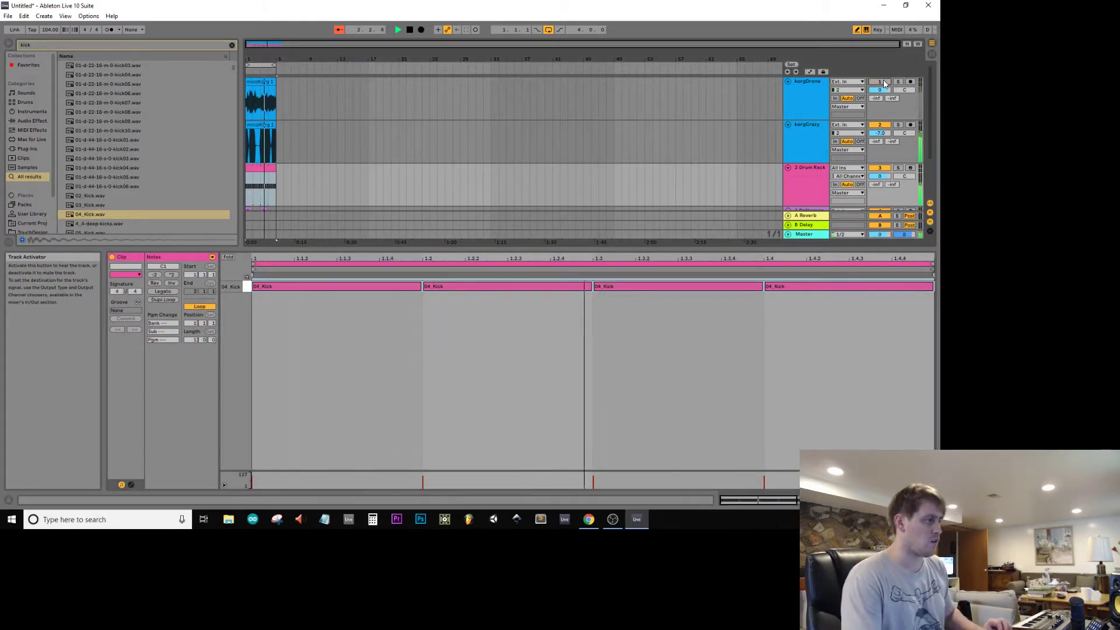
left_click(783, 85)
left_click(787, 82)
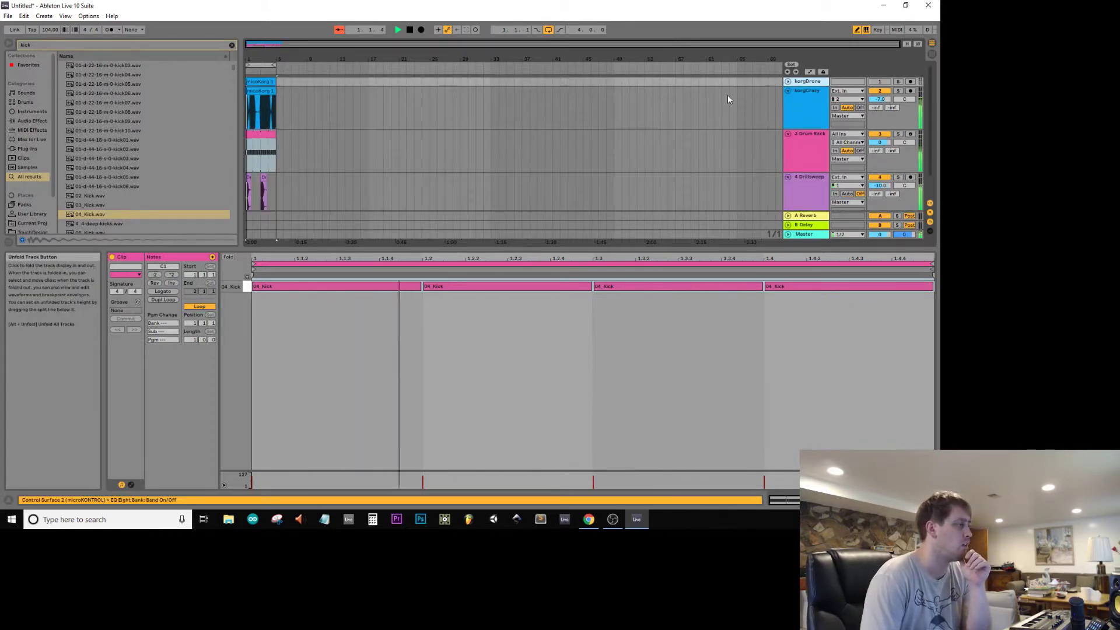
left_click(787, 176)
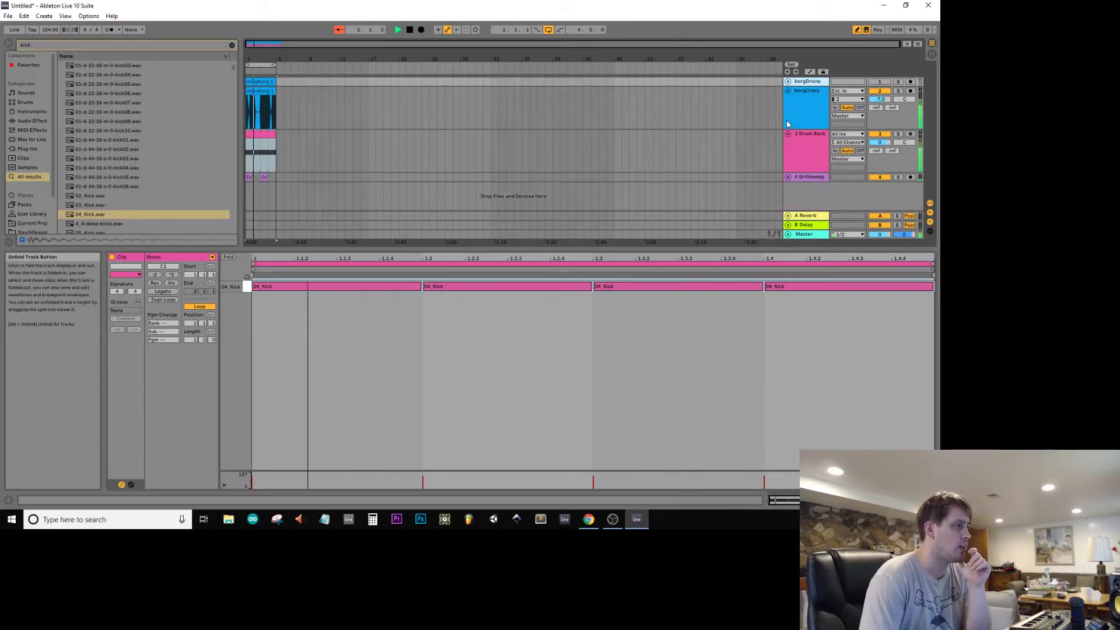
left_click(786, 133)
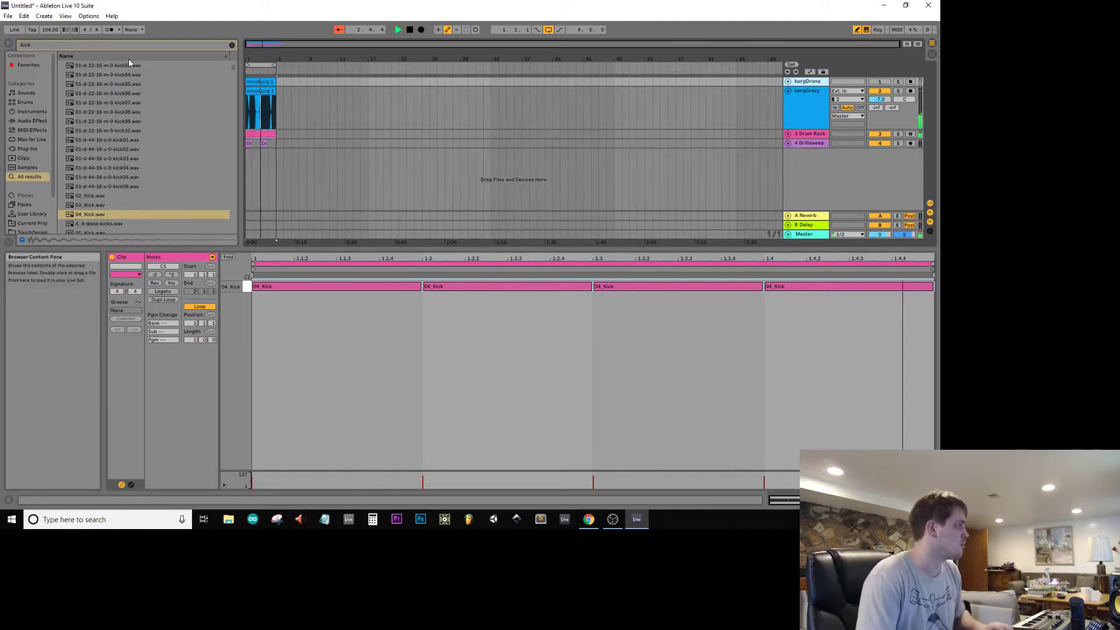
- Replace the Drum Rack's C1 sample with 4_4-deep-kicks.wav, trim it to the first kick and play the set
left_click(106, 224)
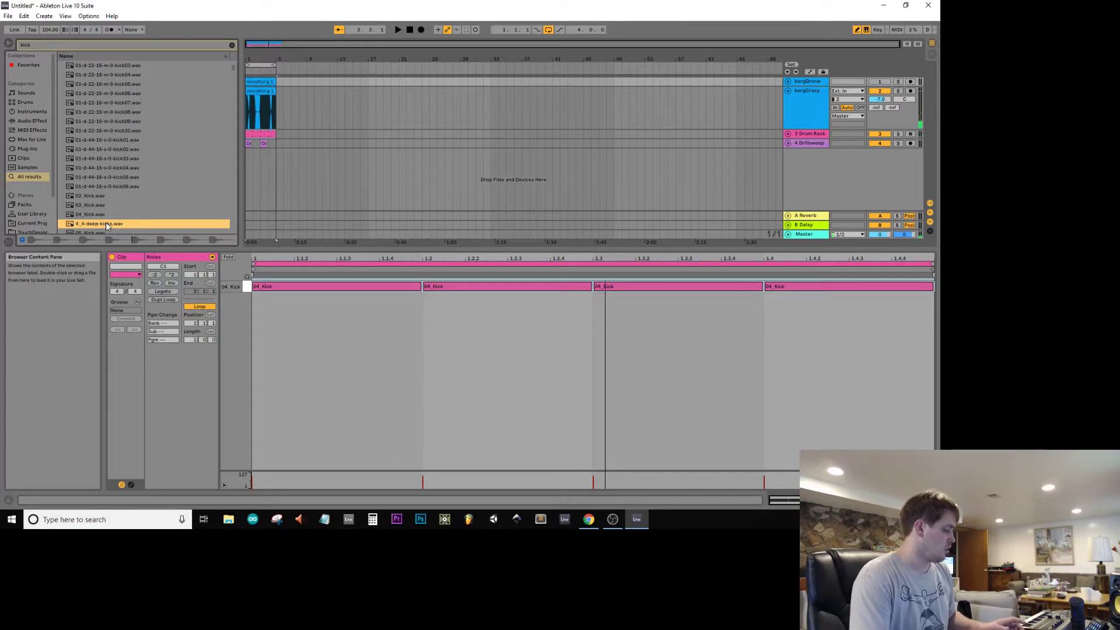
key("Tab")
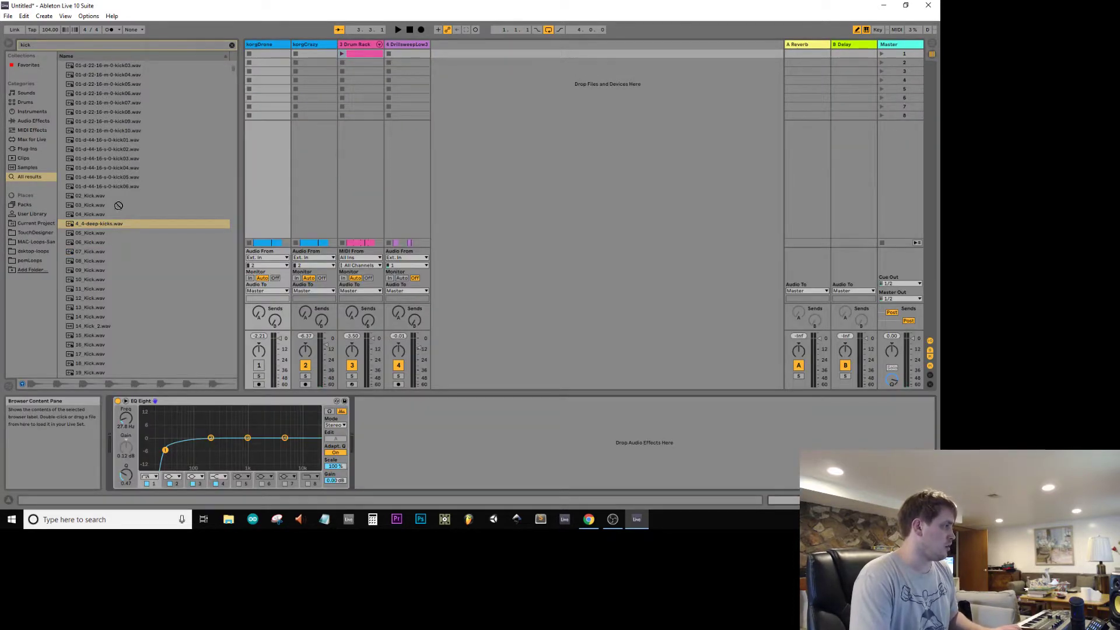
left_click(358, 42)
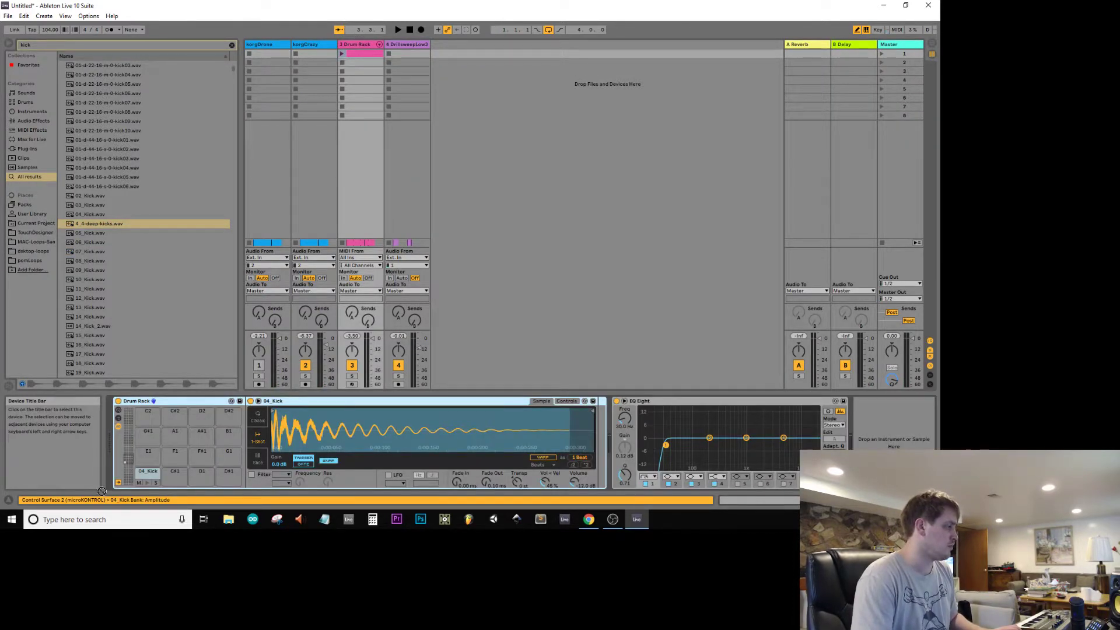
left_click_drag(146, 474, 147, 475)
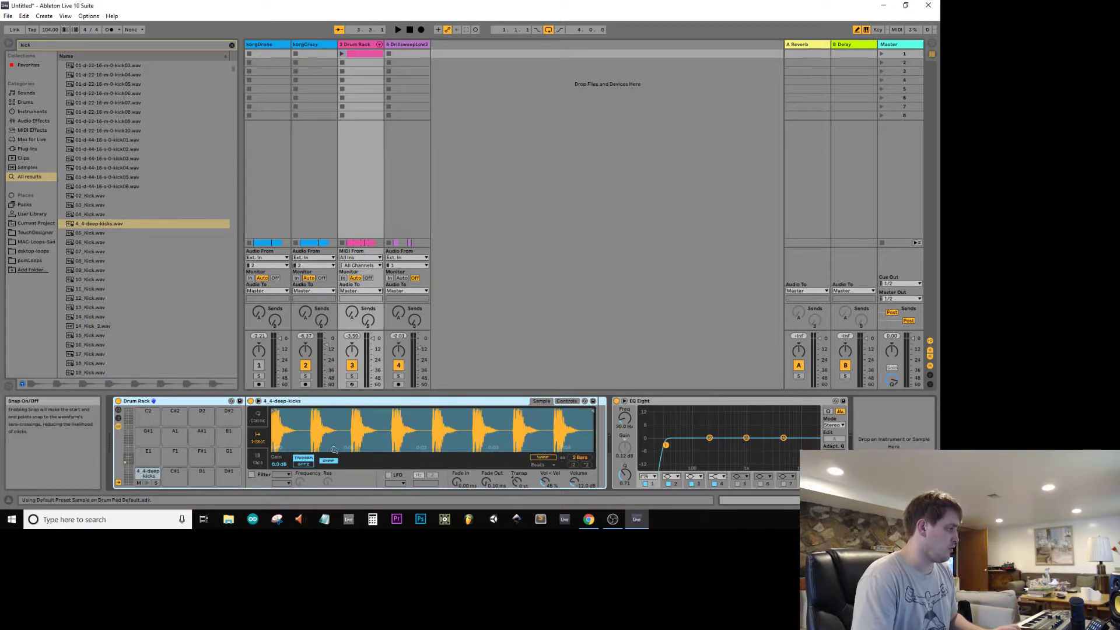
left_click_drag(590, 409, 304, 441)
key("space")
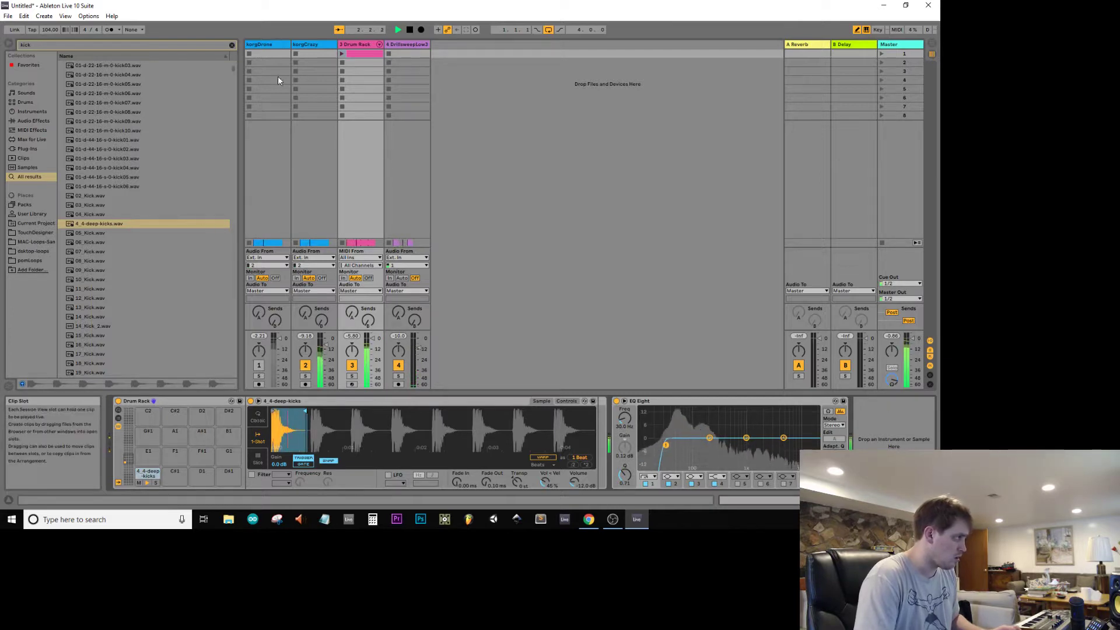
- Clear the browser search and open the Cymbals folder of TriSamples 808 Trapstep Pack Vol 2, inside pomLoops' Trap Drum Samples
scroll(128, 320, "down", 6)
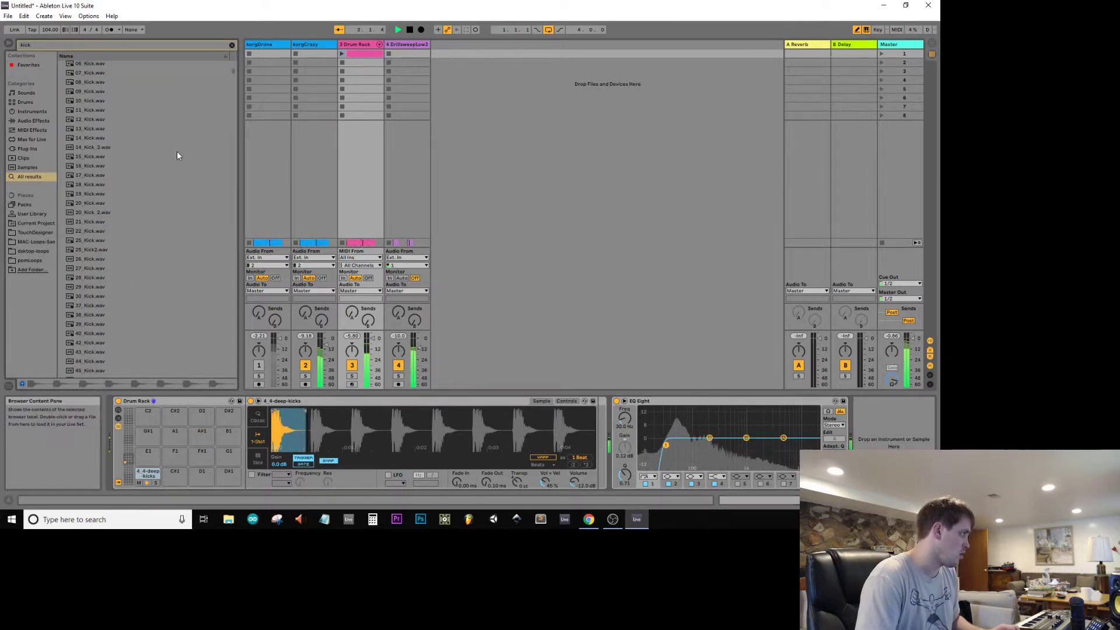
left_click(31, 260)
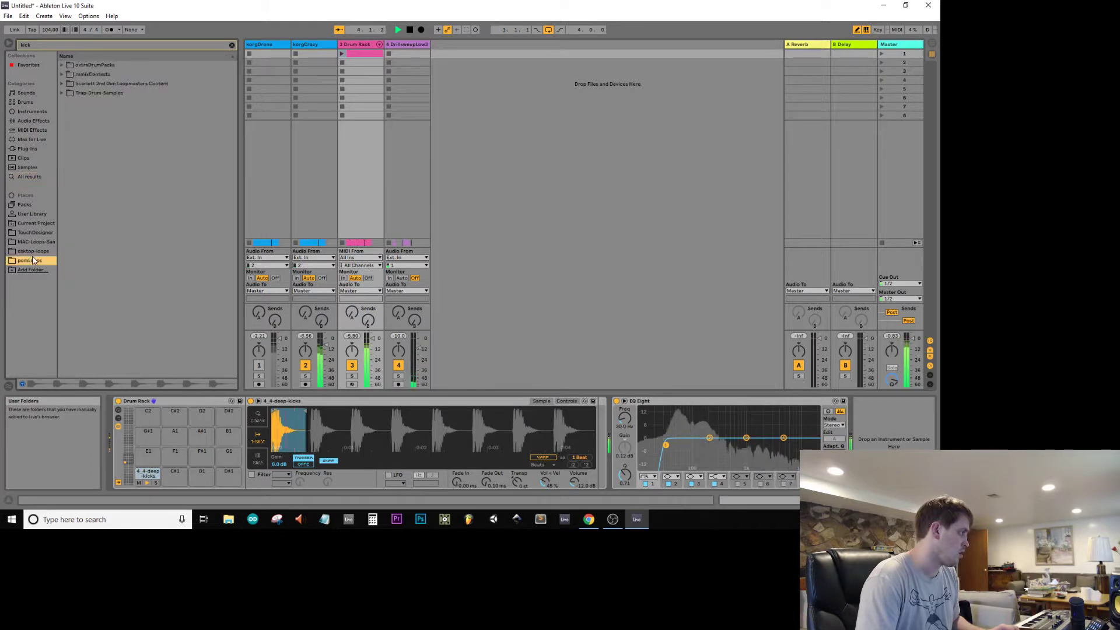
left_click(232, 45)
left_click(133, 93)
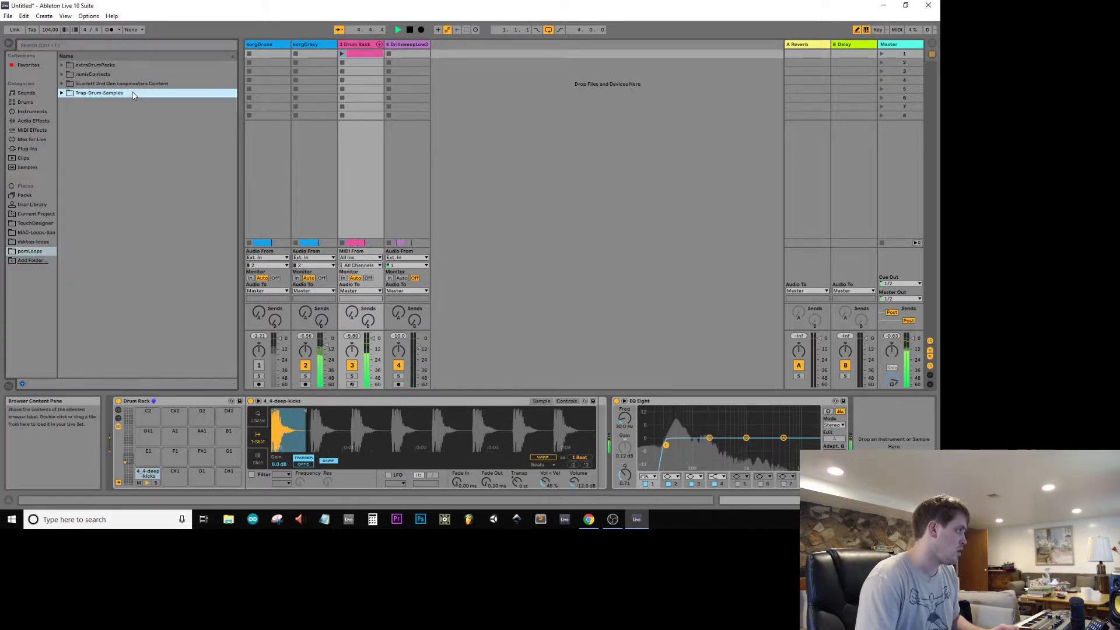
key("Right")
key("Down")
key("Down")
key("Down")
key("Down")
key("Right")
key("Down")
key("Down")
key("Down")
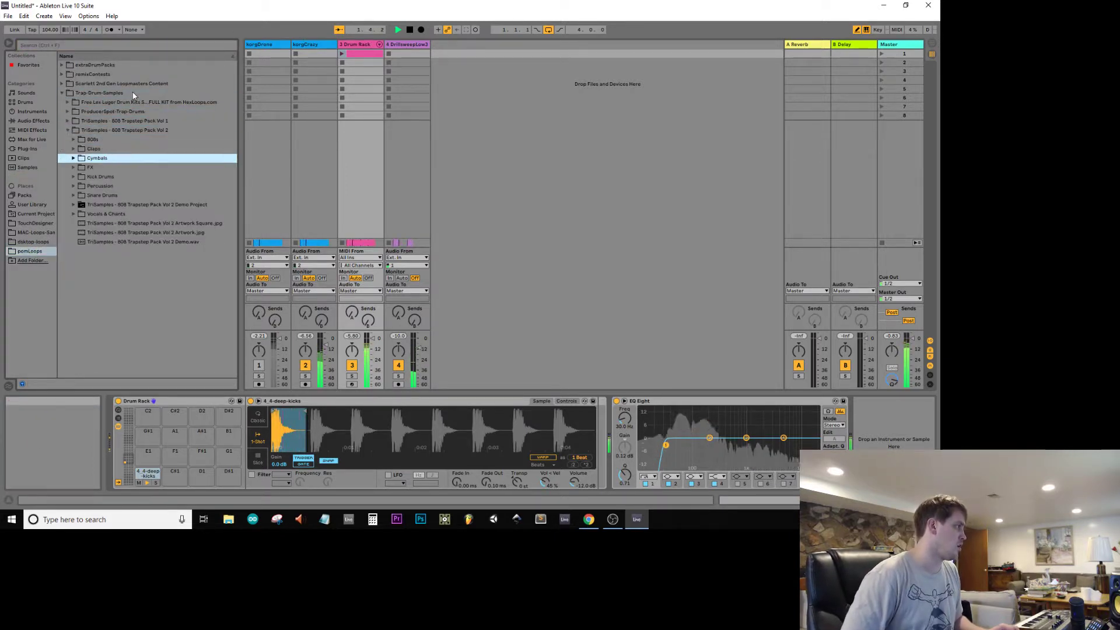
key("Right")
- Audition the cymbal crash and closed hi-hat samples in the Cymbals folder
key("Down")
key("Down")
key("Down")
key("Down")
key("Down")
key("Down")
key("Down")
key("Down")
key("Down")
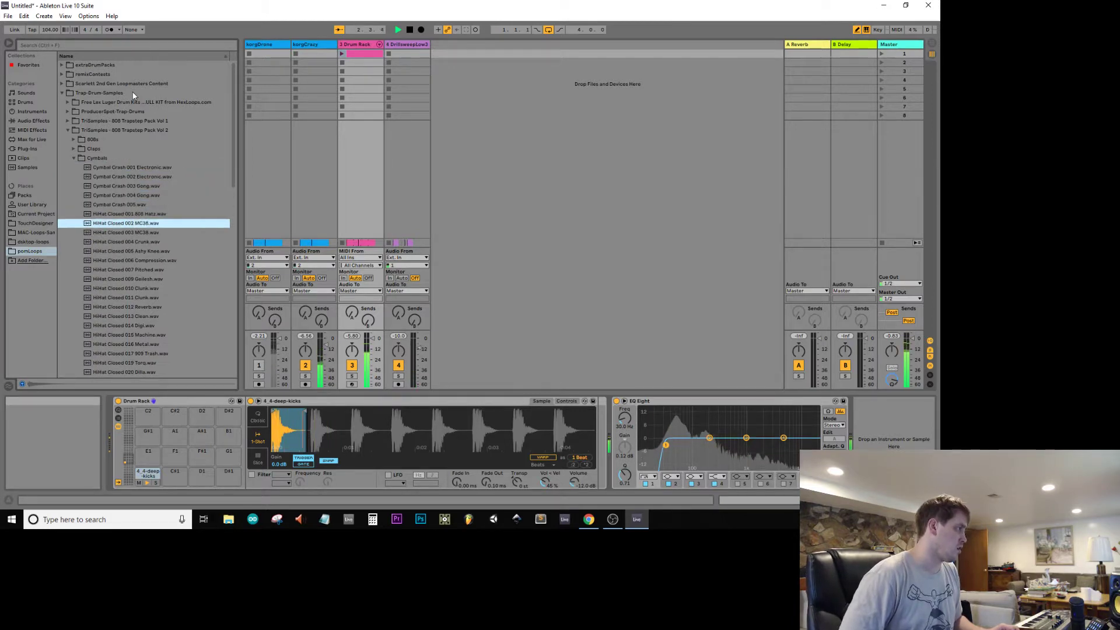
key("Down")
key("Down")
key("Down")
key("Down")
key("Down")
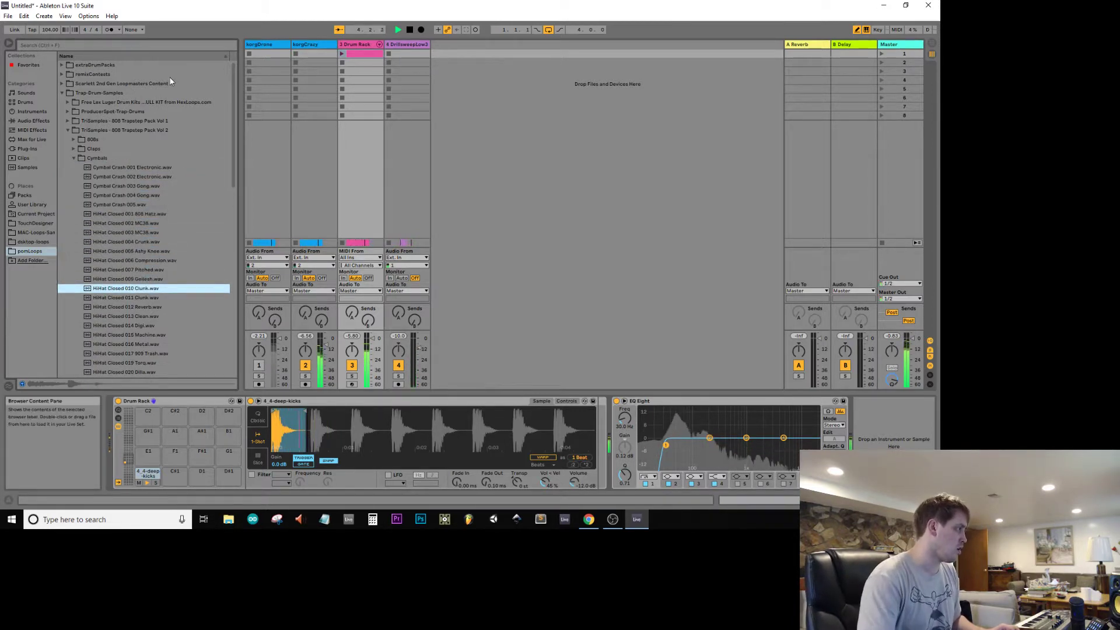
left_click(140, 233)
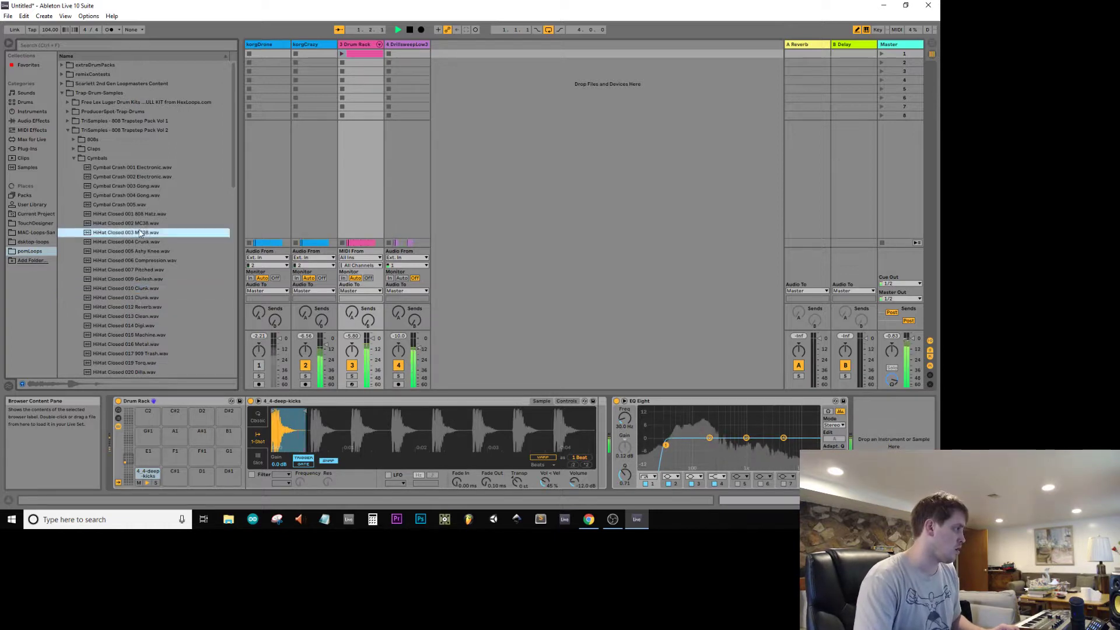
- Load HiHat Closed 003 MC38.wav onto the Drum Rack's C#1 pad, and switch from the Cymbals folder to the 808s folder
left_click_drag(169, 480, 169, 479)
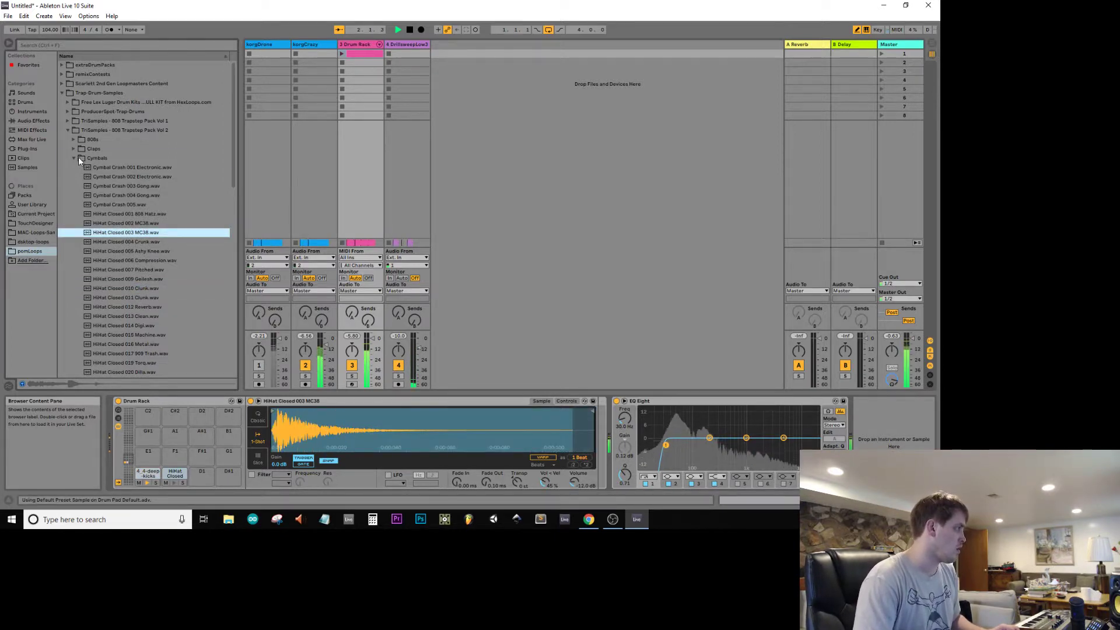
left_click(78, 158)
left_click(77, 150)
left_click(73, 141)
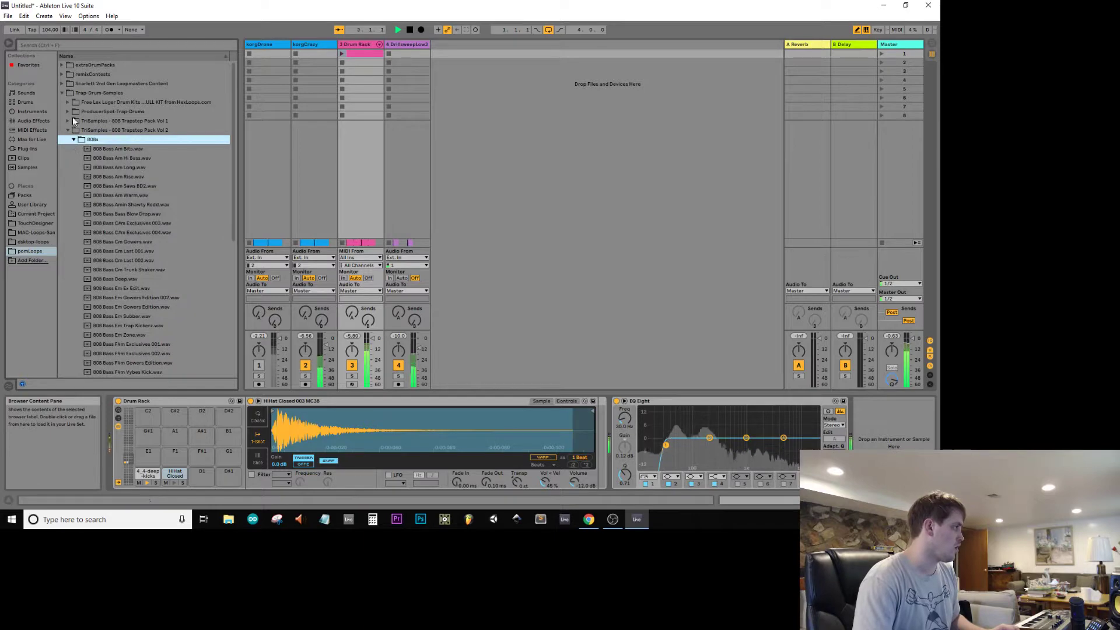
- Search the pomLoops samples for "rim" and open the Percussion folder of TriSamples 808 Trapstep Pack Vol 2
left_click(118, 46)
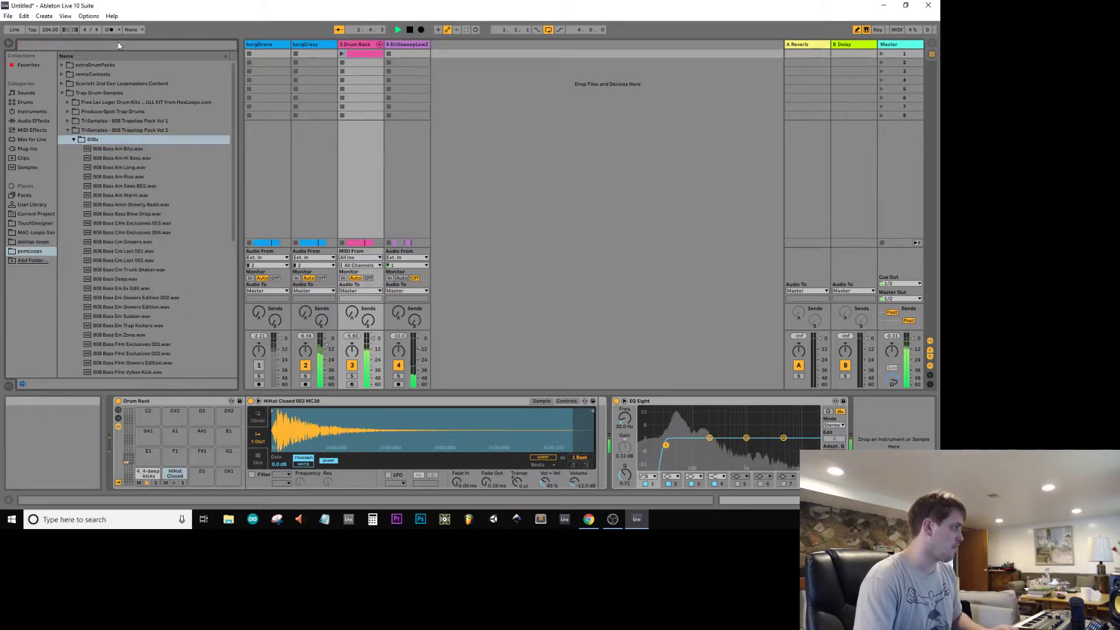
type("rim")
left_click(113, 111)
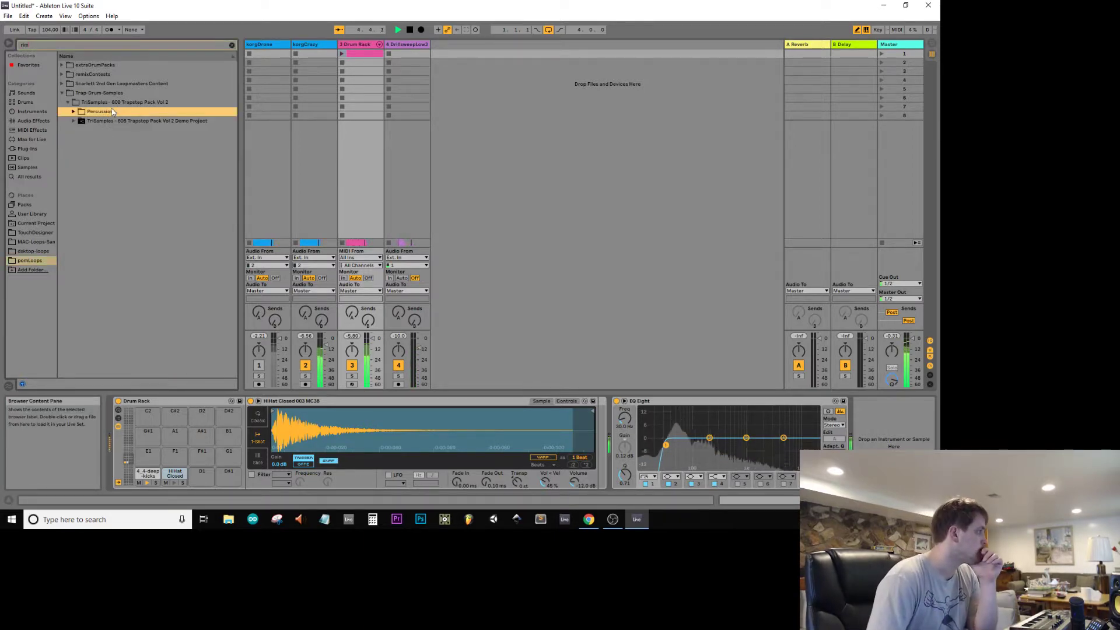
key("Right")
- Audition the Percussion Rimshot samples in the Percussion folder to compare their sounds
key("Down")
key("Down")
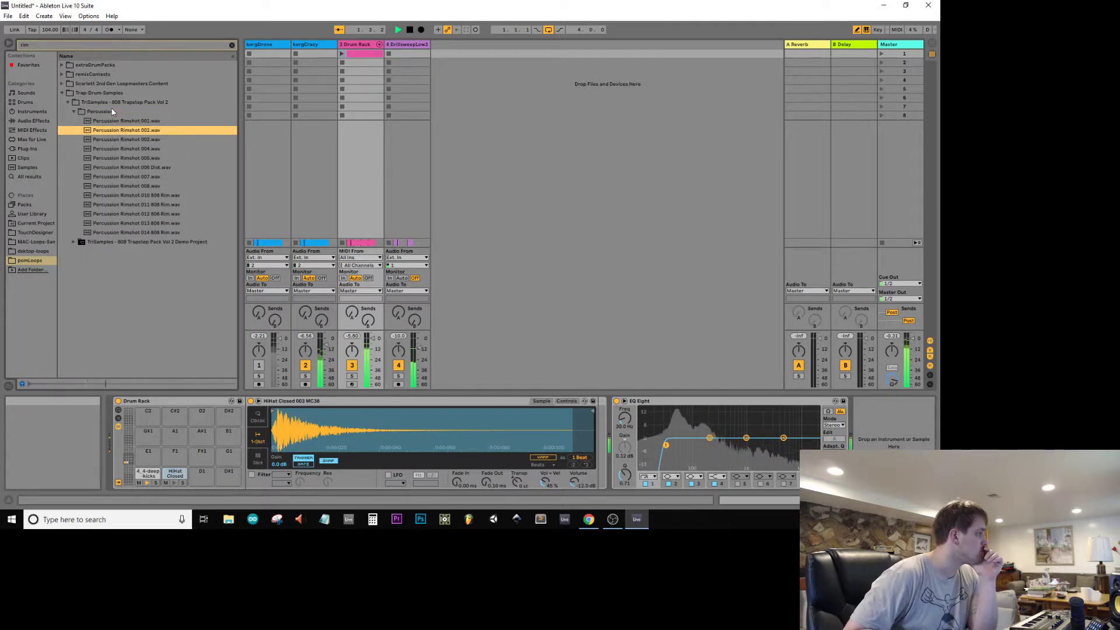
key("Down")
key("Down")
key("Down")
key("Down")
key("Down")
key("Down")
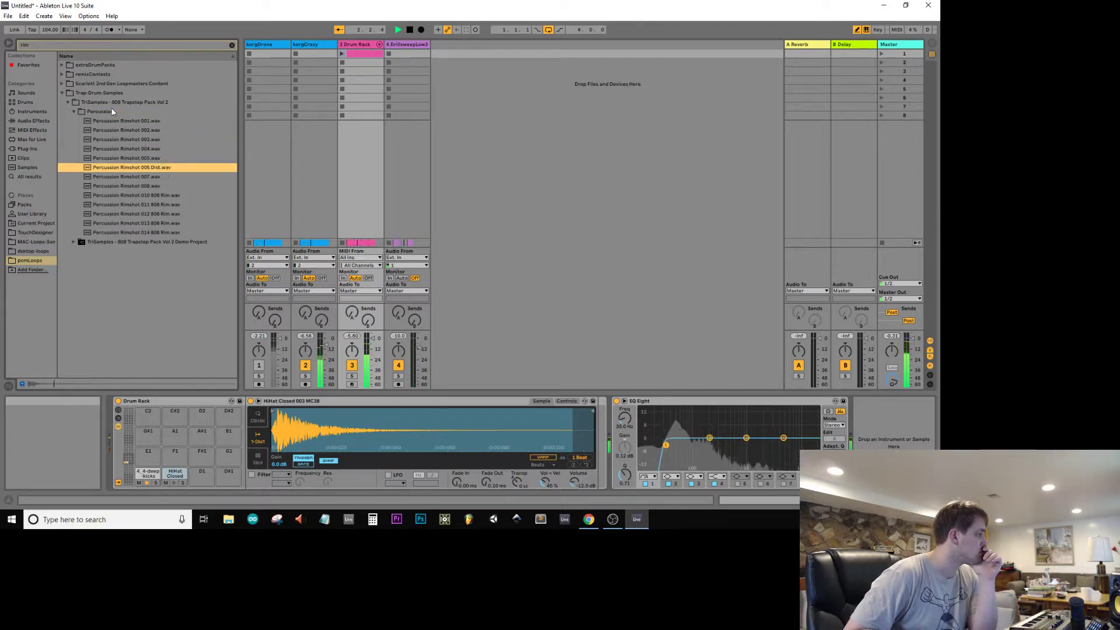
key("Down")
key("Down")
key("Down")
key("Down")
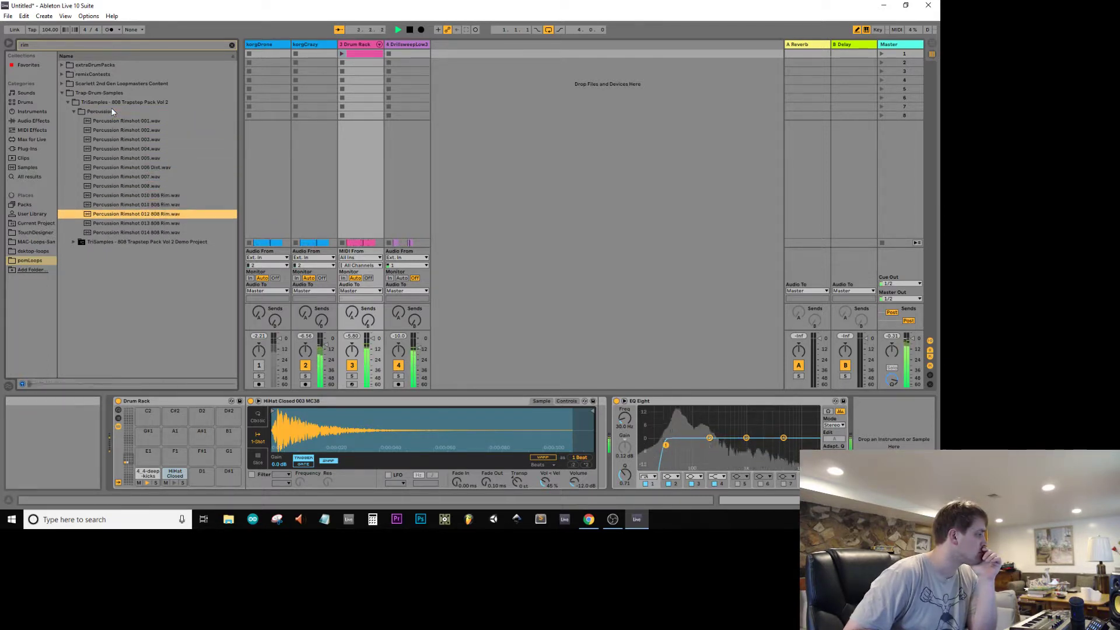
key("Down")
key("Up")
key("Up")
key("Up")
key("Up")
key("Up")
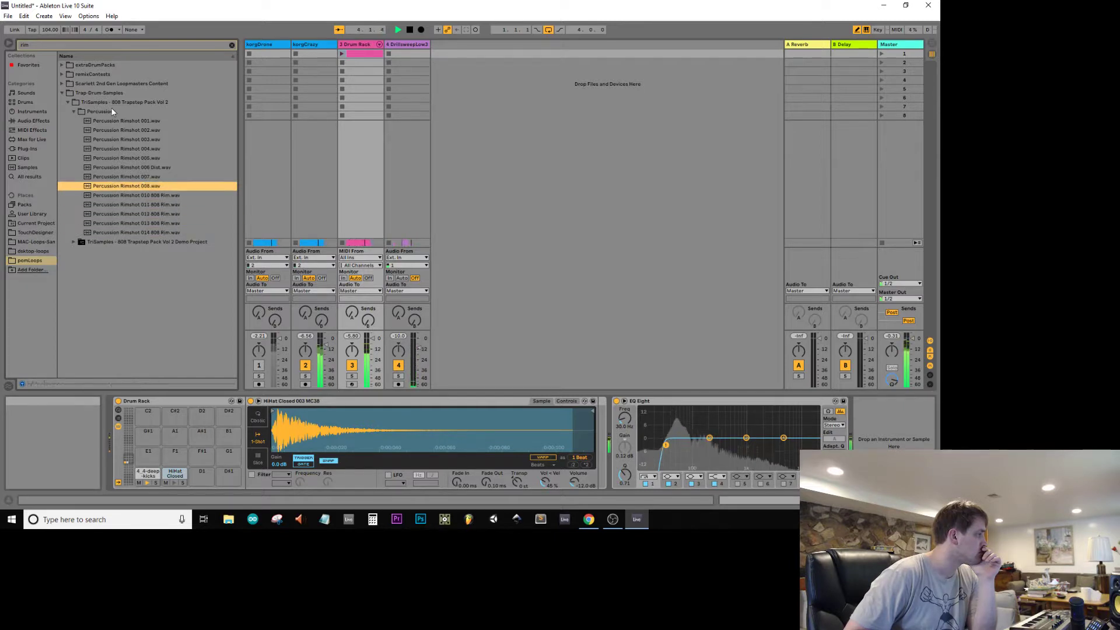
key("Down")
key("Up")
key("Up")
key("Up")
key("Up")
key("Up")
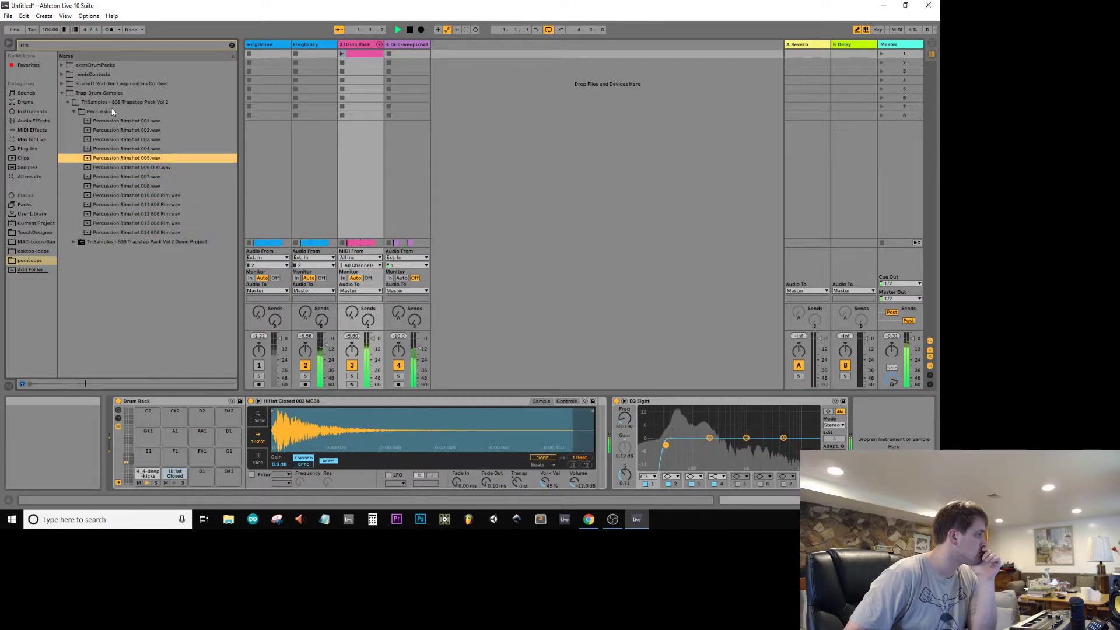
key("Down")
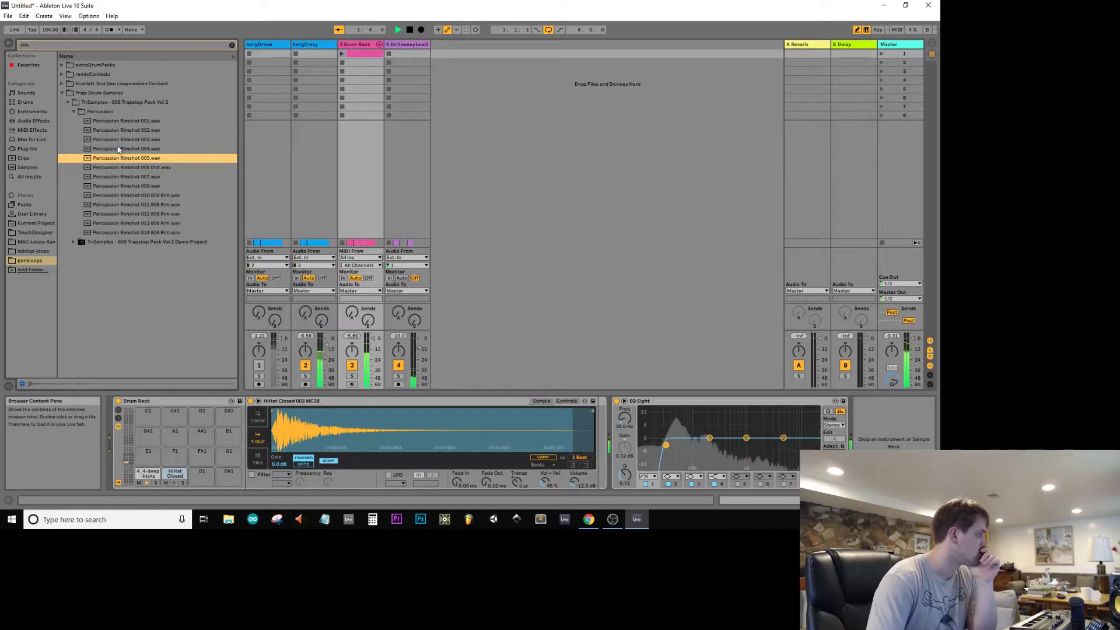
- Load Percussion Rimshot 005.wav onto the Drum Rack's D1 pad and open the Drum Rack's MIDI clip in the arrangement
left_click_drag(115, 156, 194, 474)
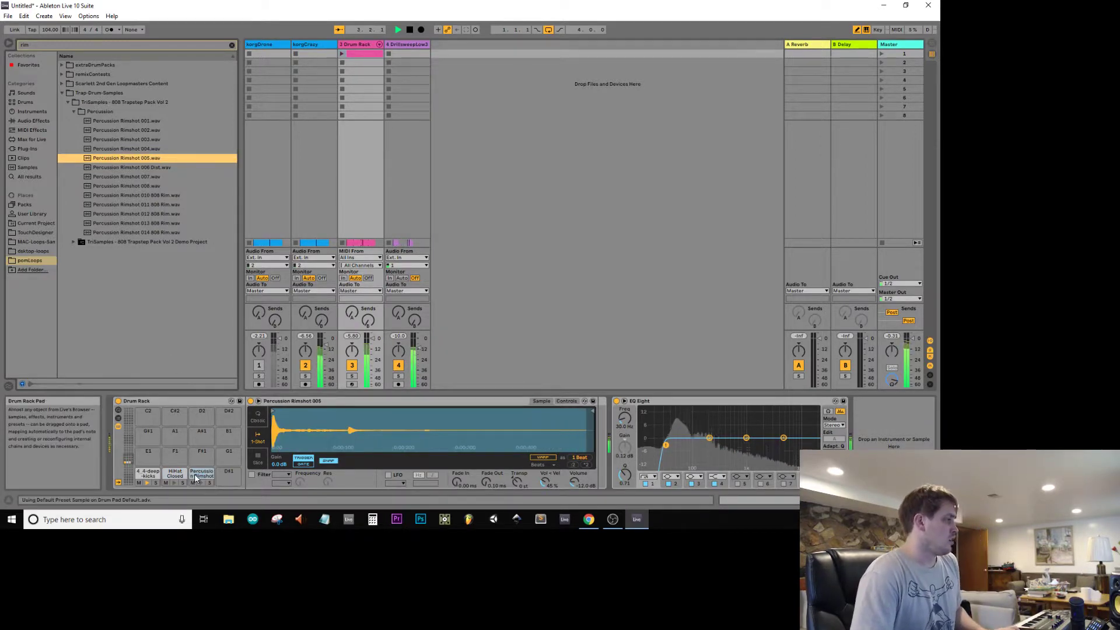
left_click(369, 53)
key("Tab")
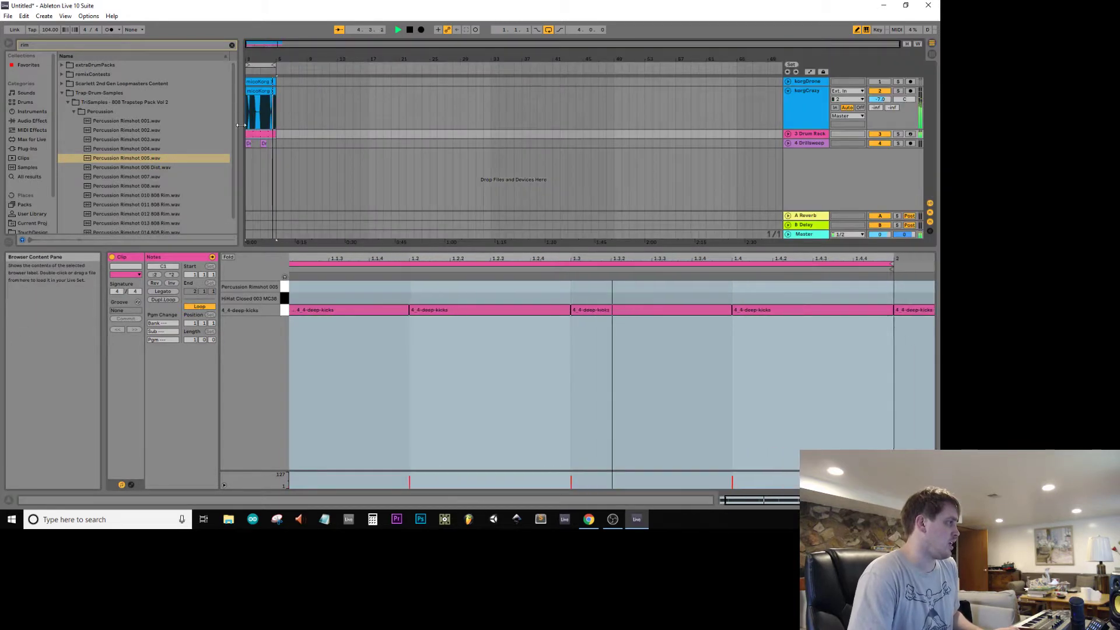
left_click(257, 142)
left_click(260, 135)
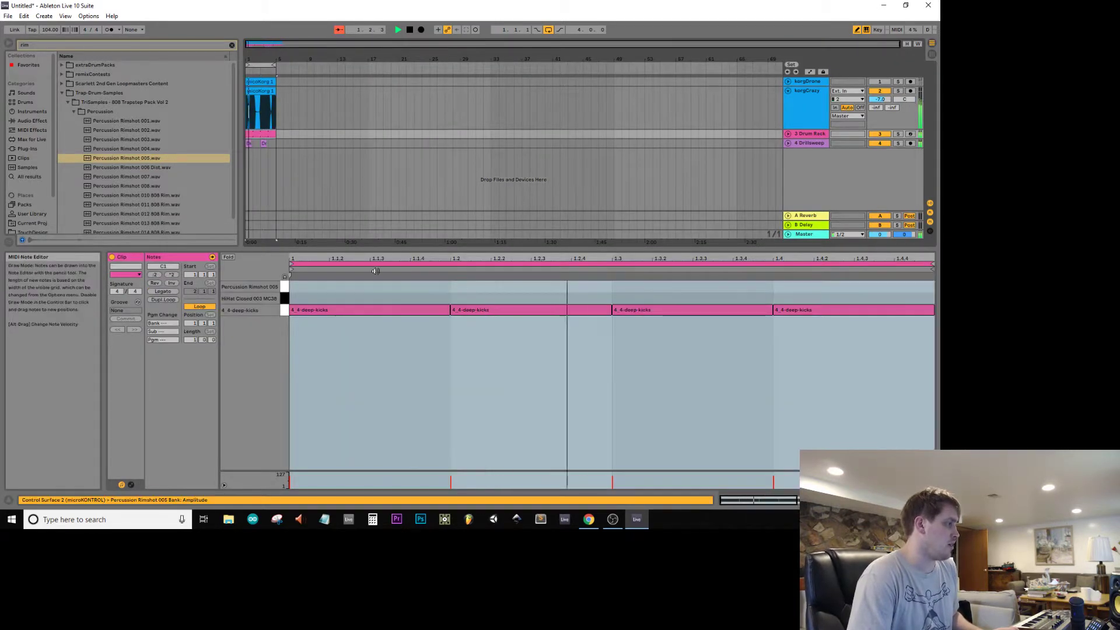
- Using a 1/4 note grid, draw Percussion Rimshot 005 notes on beats 2 and 4 of the drum clip
right_click(371, 297)
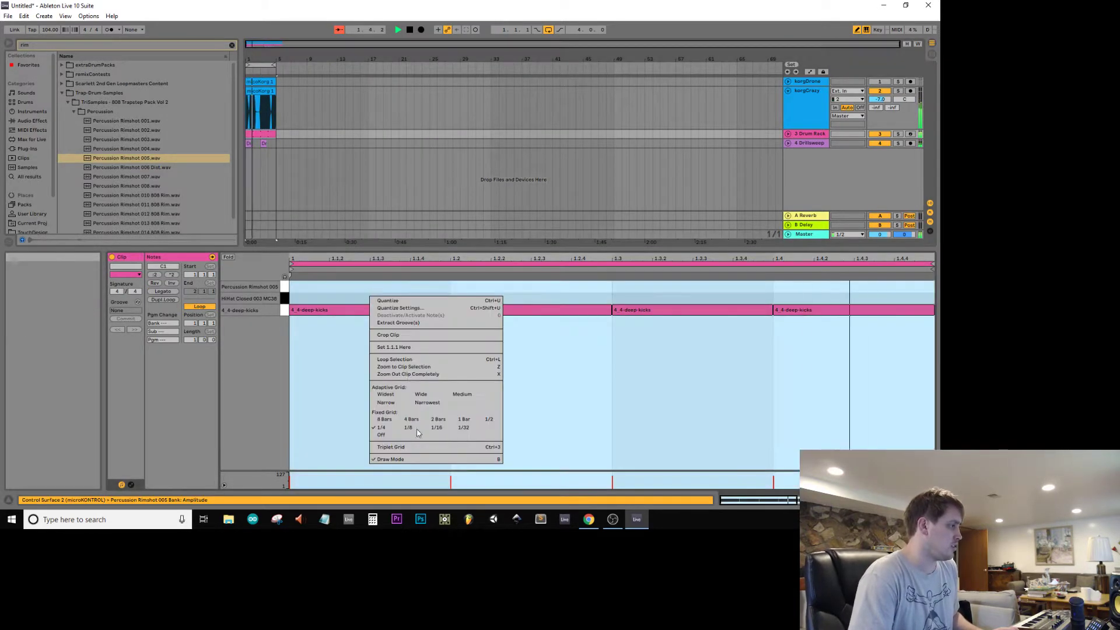
left_click(463, 427)
left_click(468, 310)
right_click(469, 305)
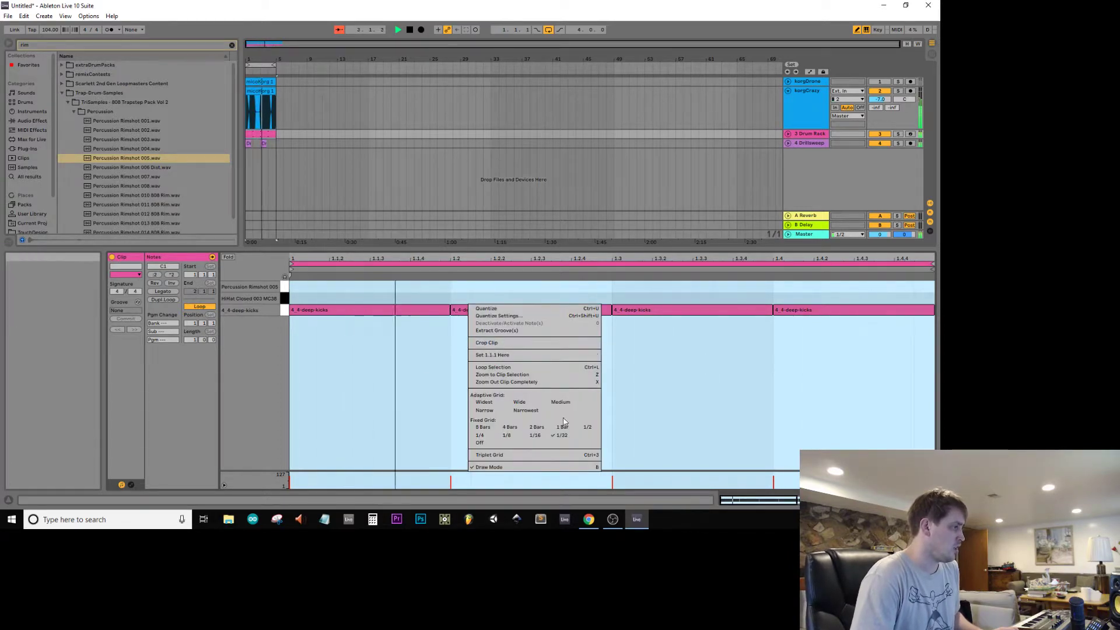
left_click(478, 437)
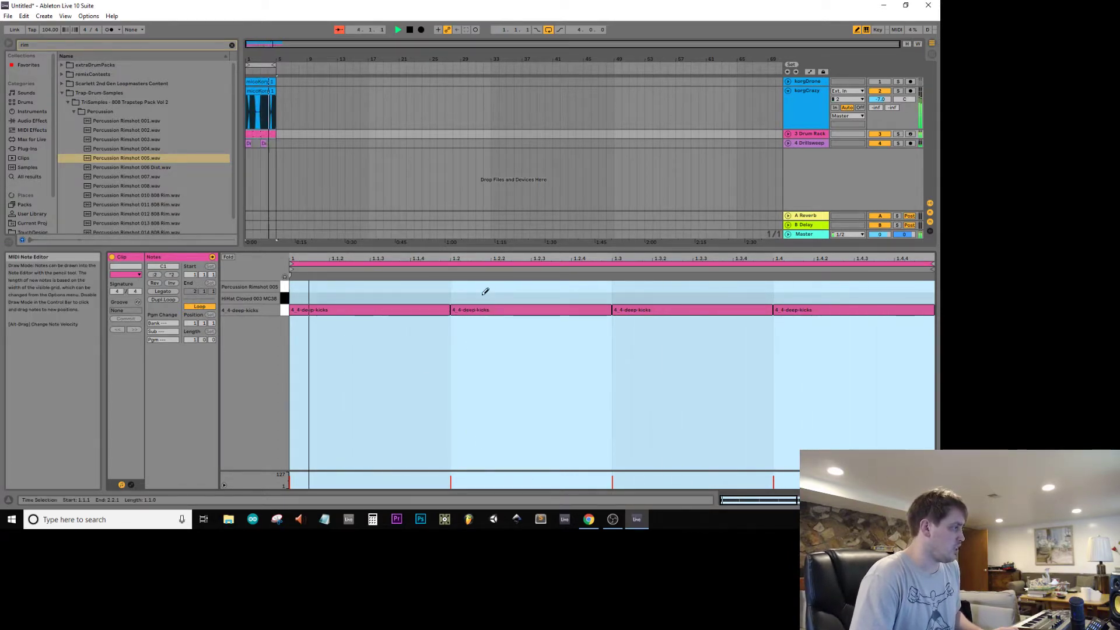
left_click(486, 286)
left_click(793, 285)
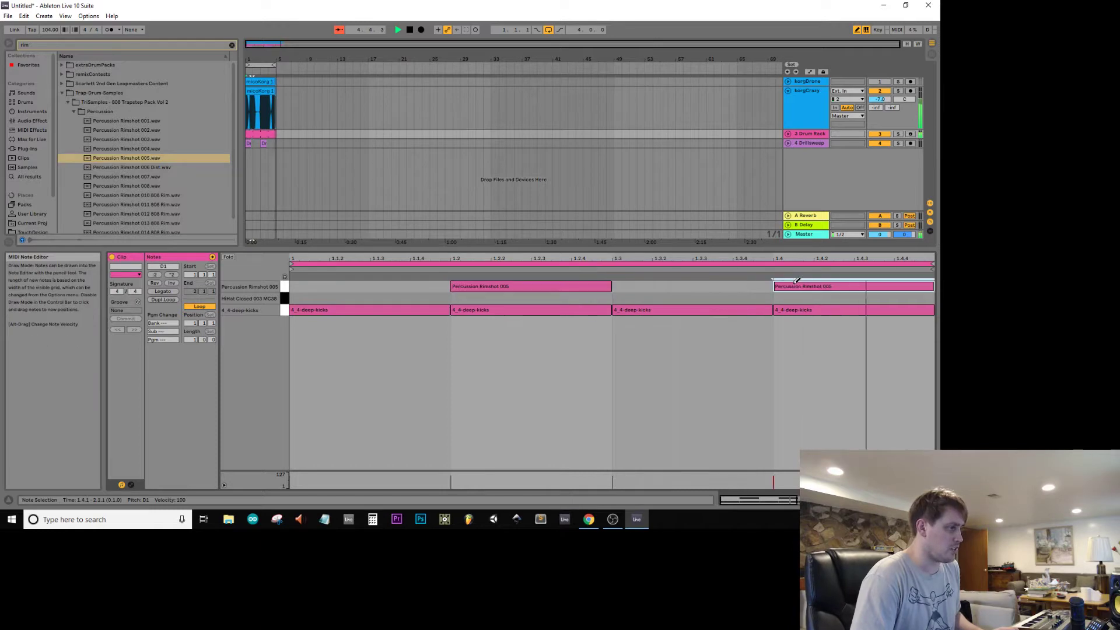
- Try a continuous run of HiHat Closed 003 MC38 notes across the bar on a 1/16 grid
right_click(450, 290)
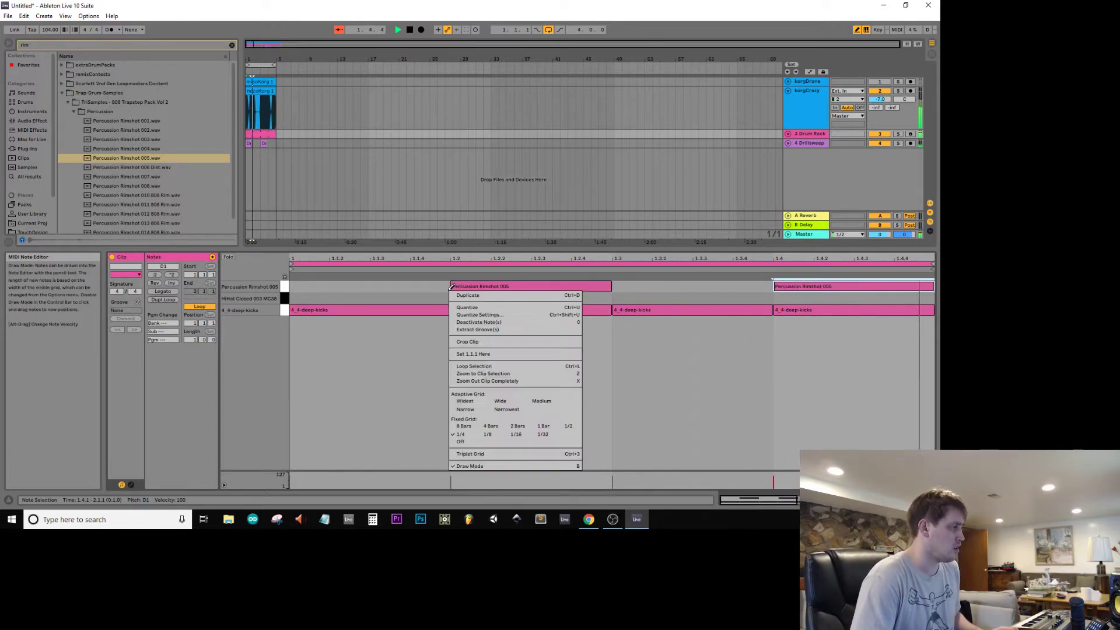
left_click(515, 434)
left_click(296, 298)
left_click_drag(294, 298, 927, 298)
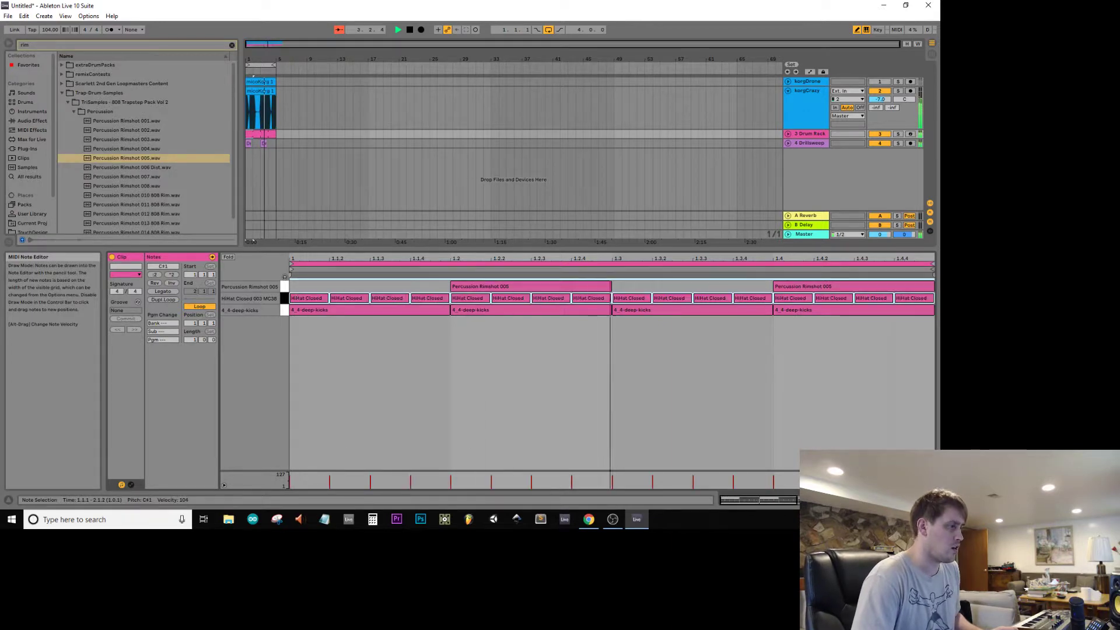
key("Delete")
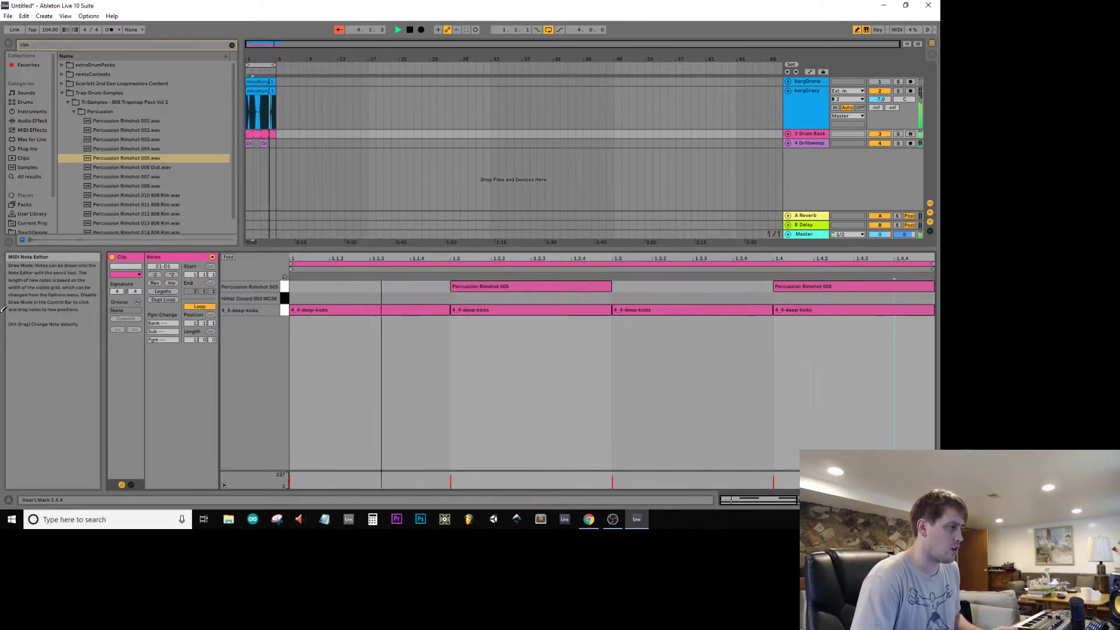
- Set the note grid to 1/8 and draw HiHat Closed 003 MC38 notes across the whole bar
right_click(326, 288)
left_click(366, 420)
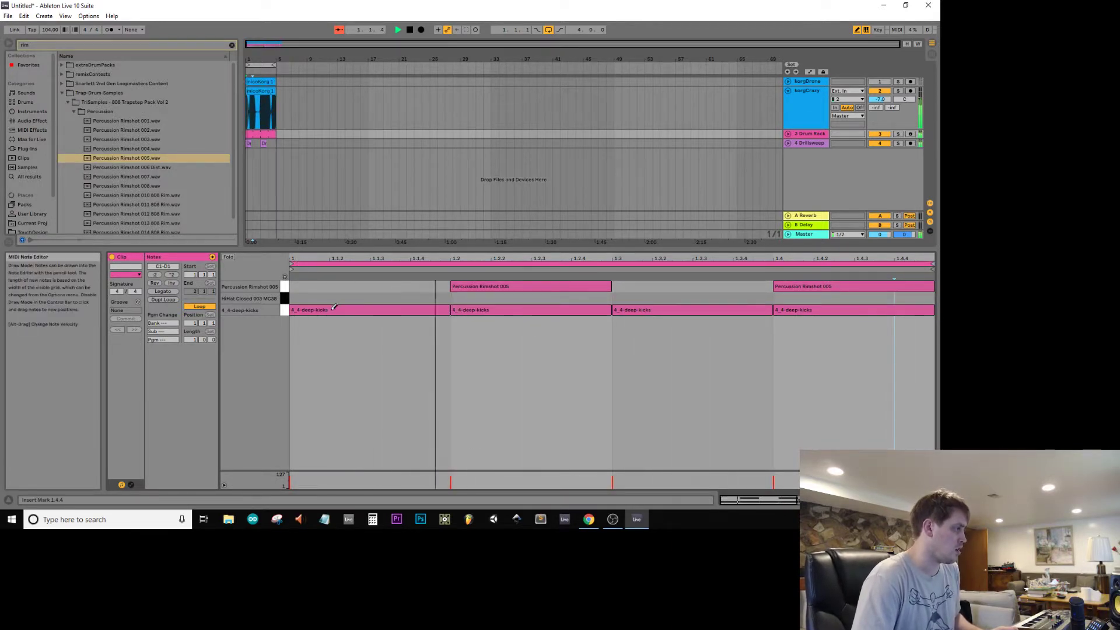
left_click_drag(337, 301, 927, 298)
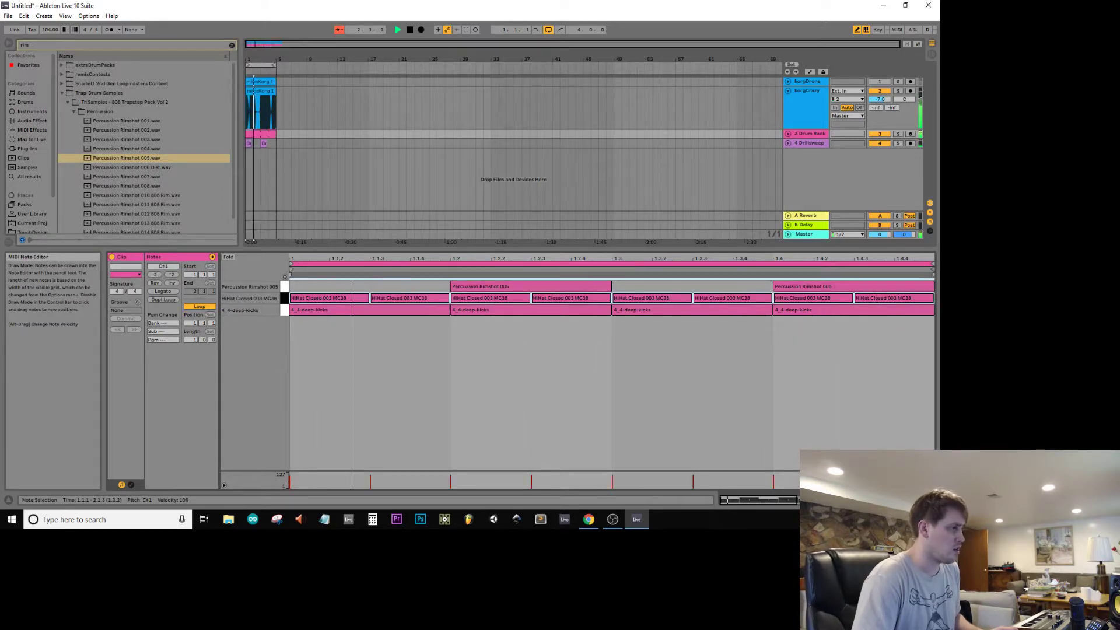
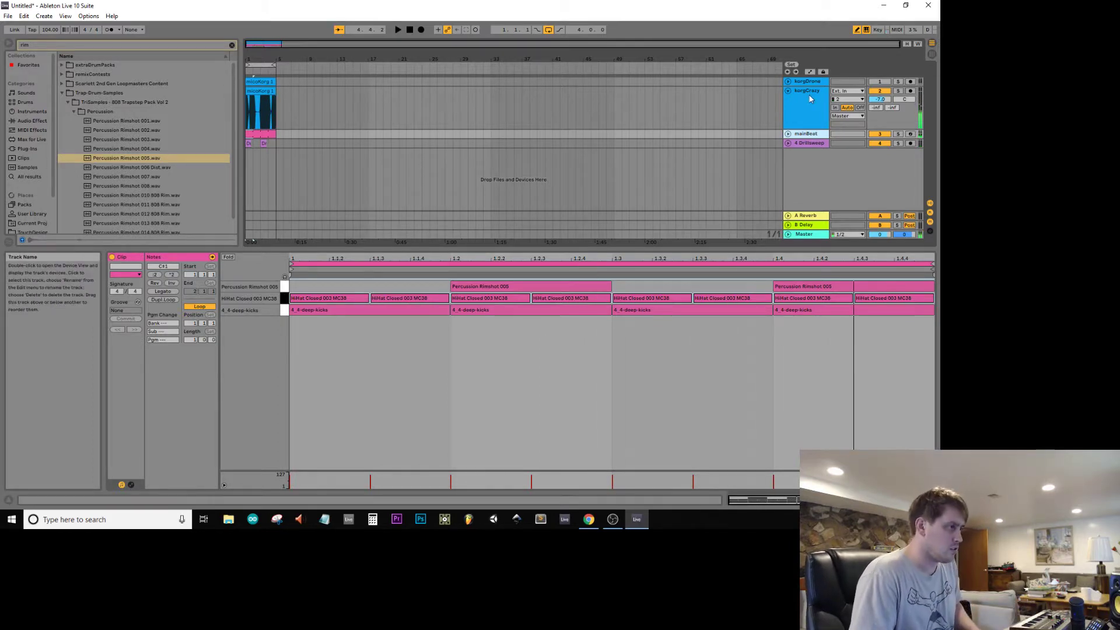
- Duplicate the korgCrazy track and delete the audio clip from the duplicate
left_click(809, 98)
key("ctrl+d")
left_click_drag(336, 165, 37, 149)
key("Delete")
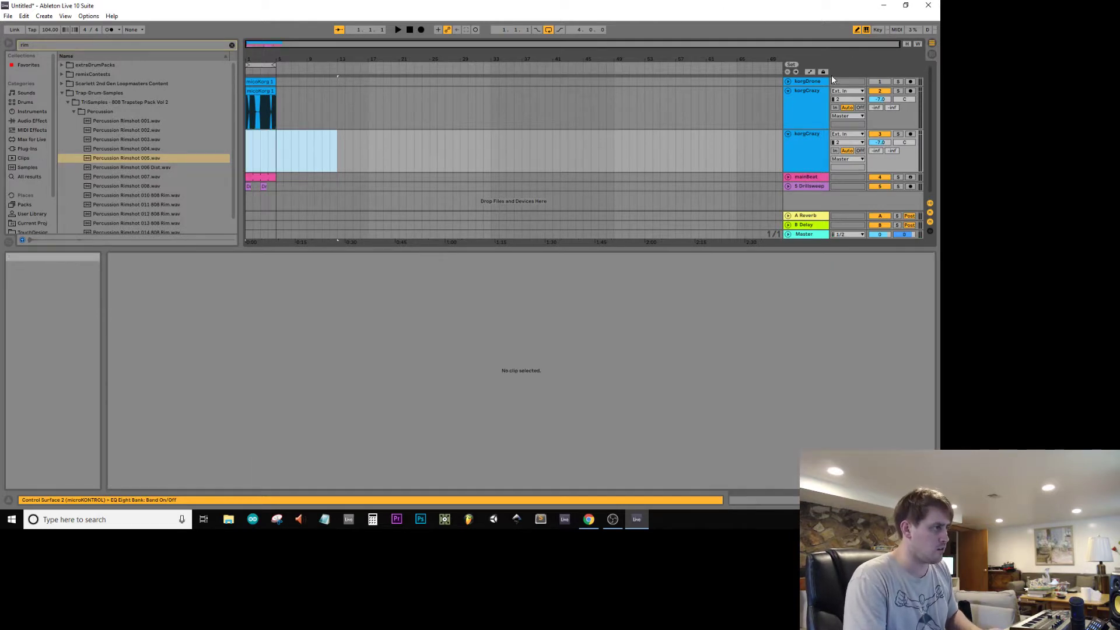
- Unfold and unmute the korgDrone track, and play the set briefly to hear it
left_click(818, 83)
left_click(787, 82)
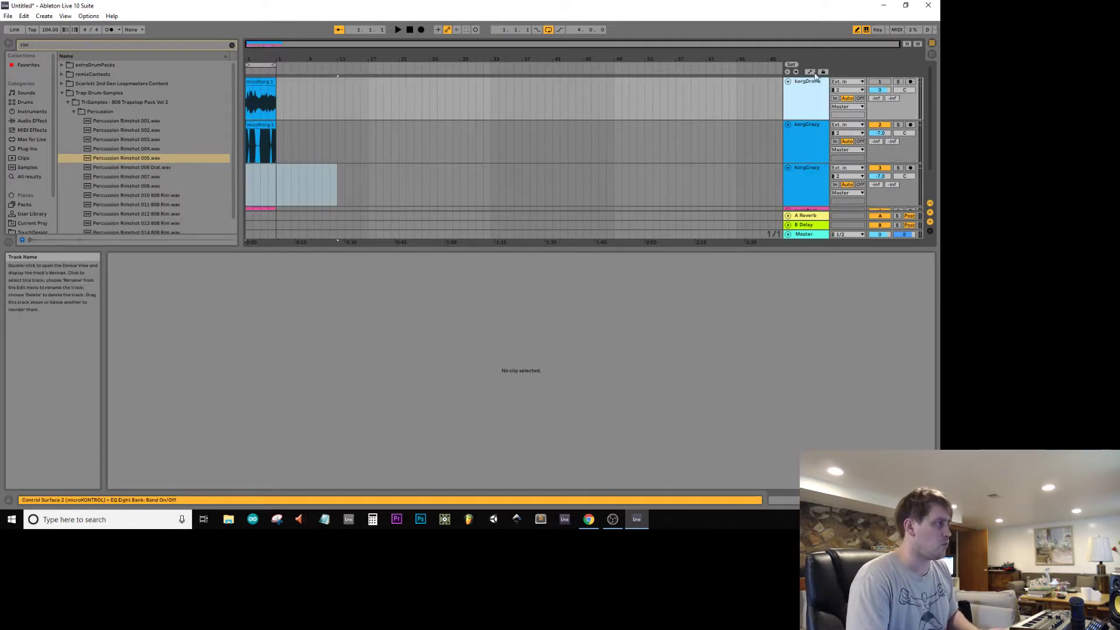
left_click(879, 82)
key("space")
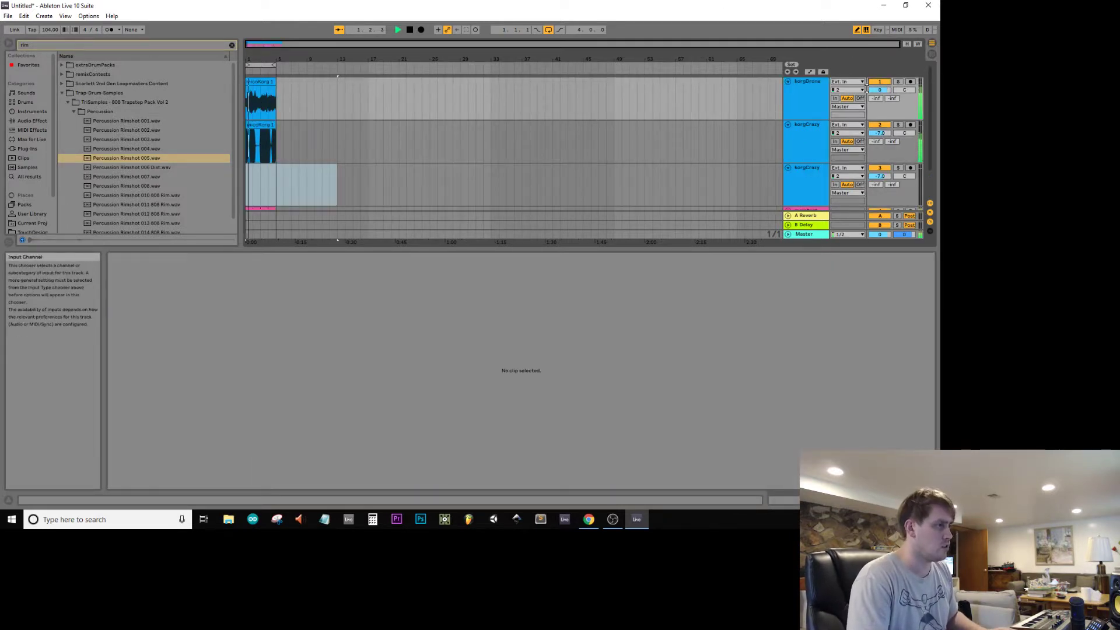
left_click(898, 83)
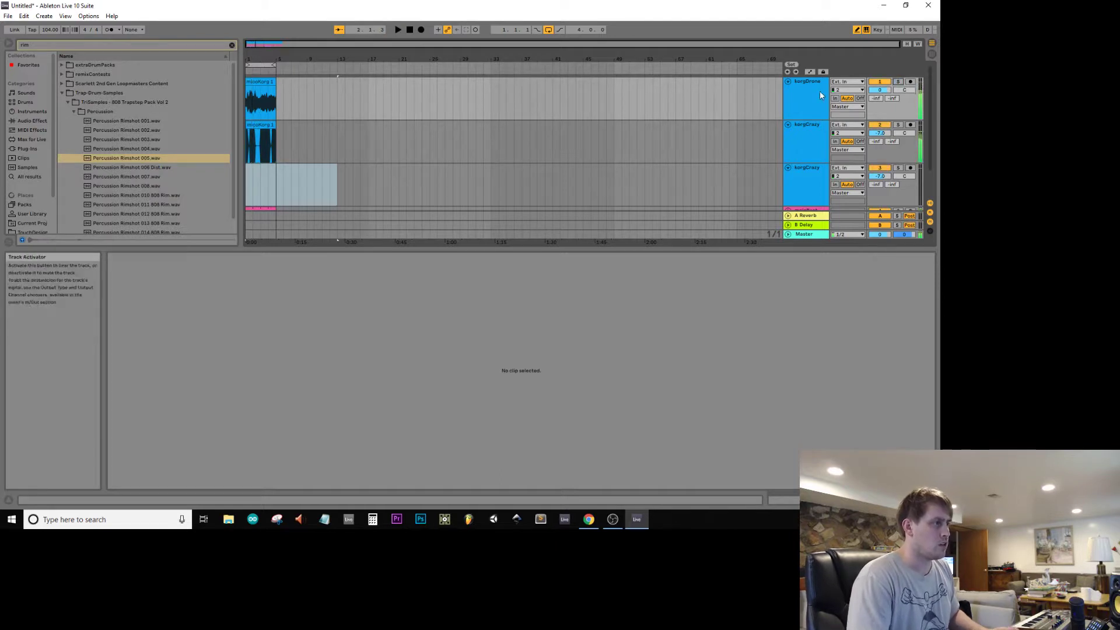
key("space")
- Search the audio effects for "comp" and add a Compressor after the EQ Eight on the korgDrone track
left_click(24, 112)
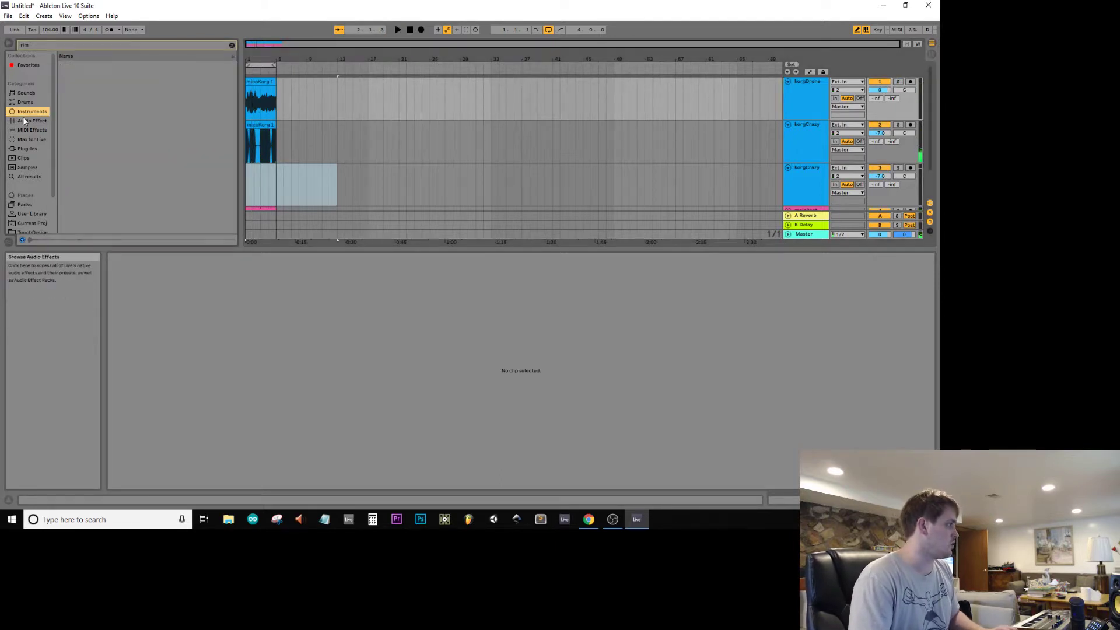
left_click(231, 44)
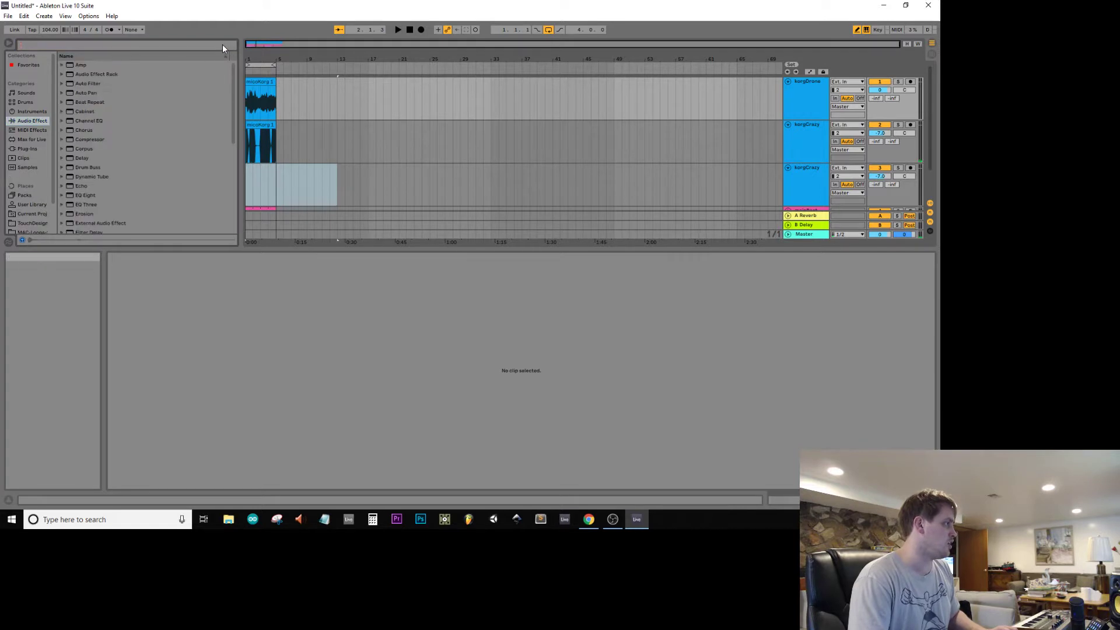
type("comp")
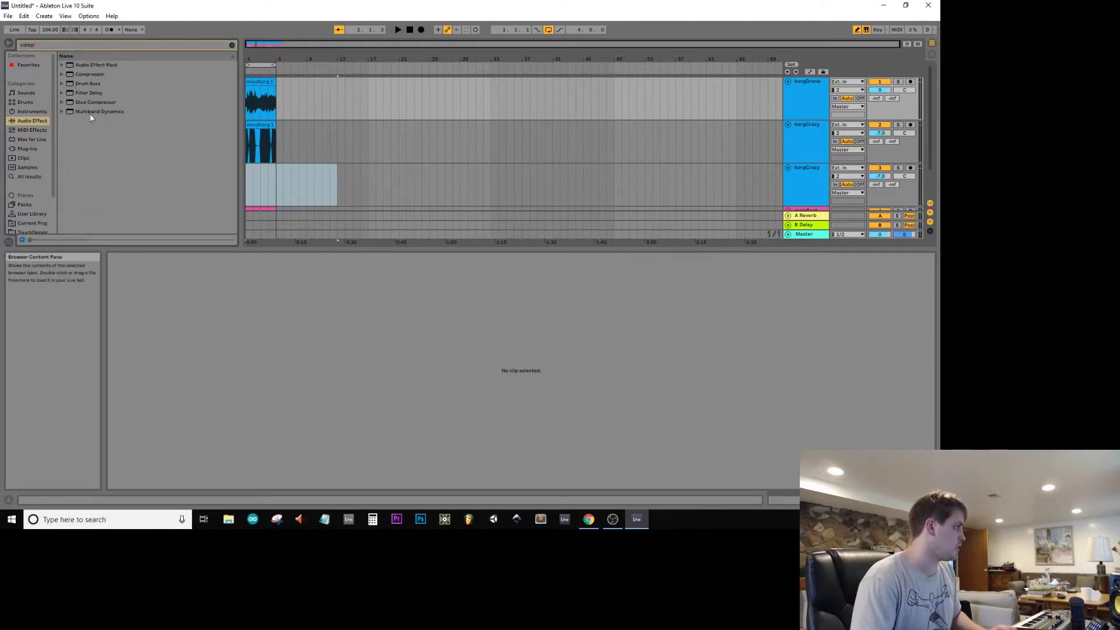
left_click(83, 75)
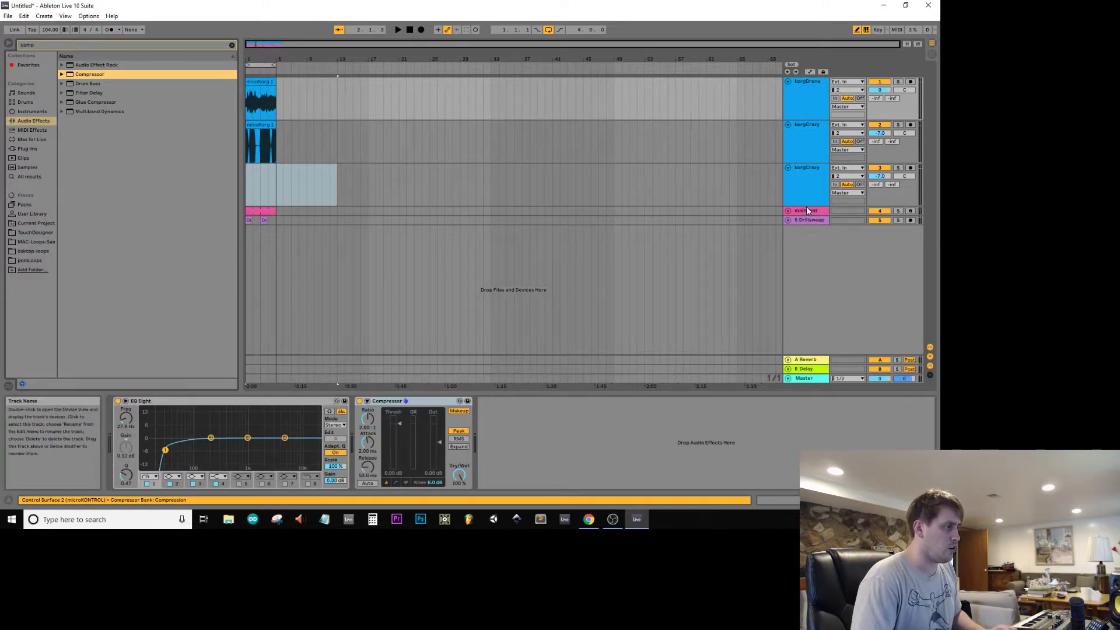
- Duplicate the mainBeat track and erase all HiHat Closed 003 MC38 notes from the copied clip
left_click(806, 210)
key("ctrl+d")
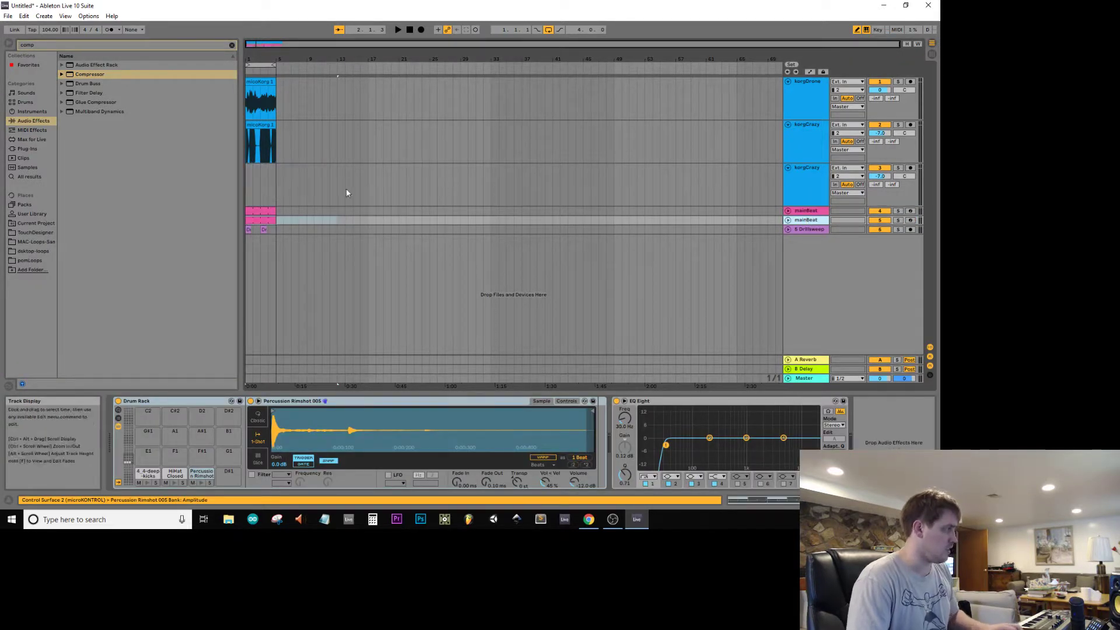
left_click(268, 217)
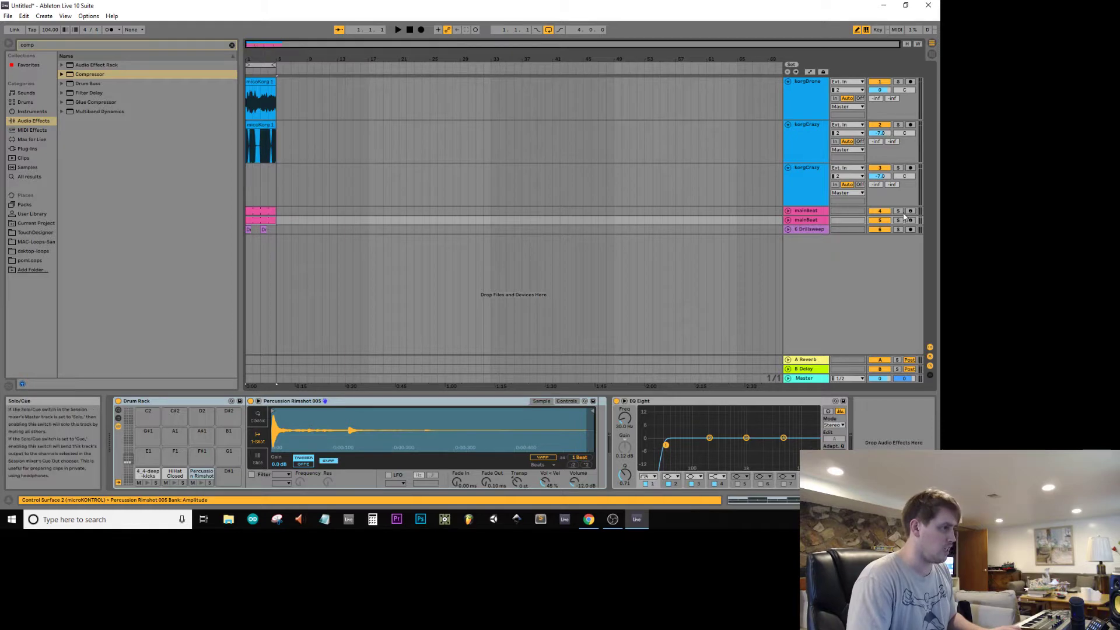
double_click(253, 222)
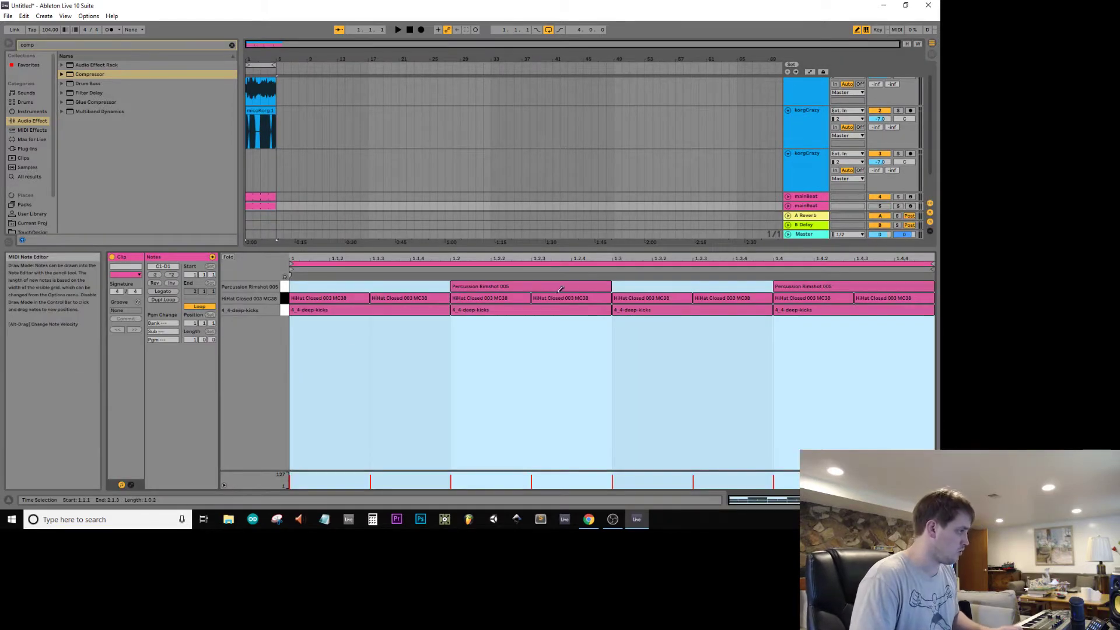
left_click_drag(874, 296, 344, 296)
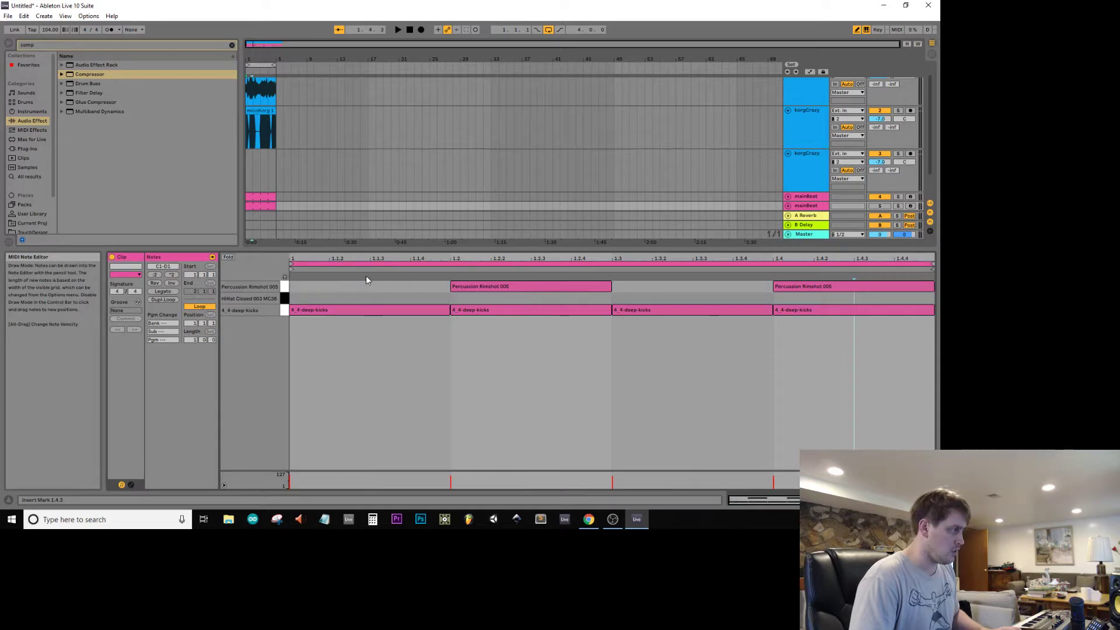
- Erase all Percussion Rimshot 005 notes from the copied beat clip, play the set briefly and select the korgDrone track
left_click_drag(494, 287, 884, 288)
key("space")
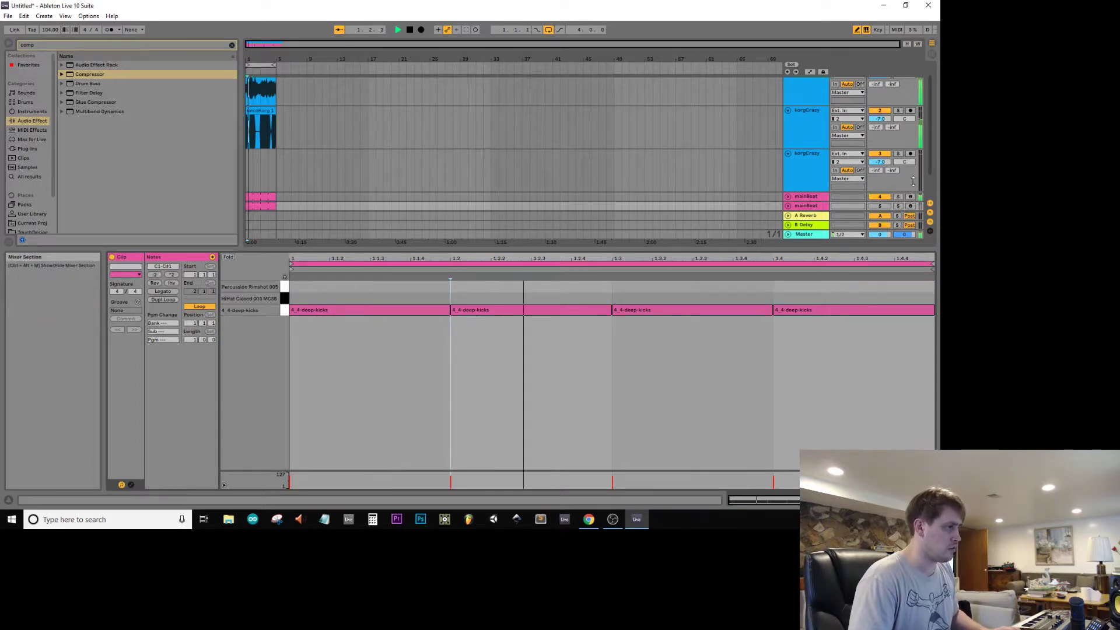
left_click(815, 80)
key("space")
- Reveal the sidechain section of the korgDrone track's Compressor and enable Sidechain
scroll(817, 97, "up", 1)
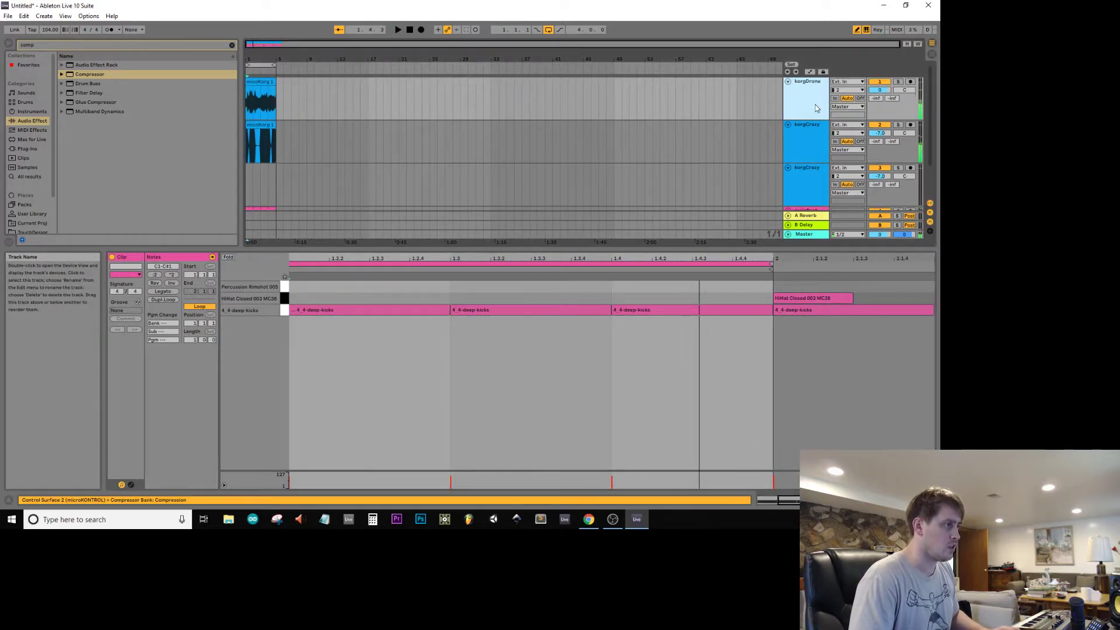
scroll(815, 104, "down", 3)
scroll(815, 103, "up", 3)
key("shift+Tab")
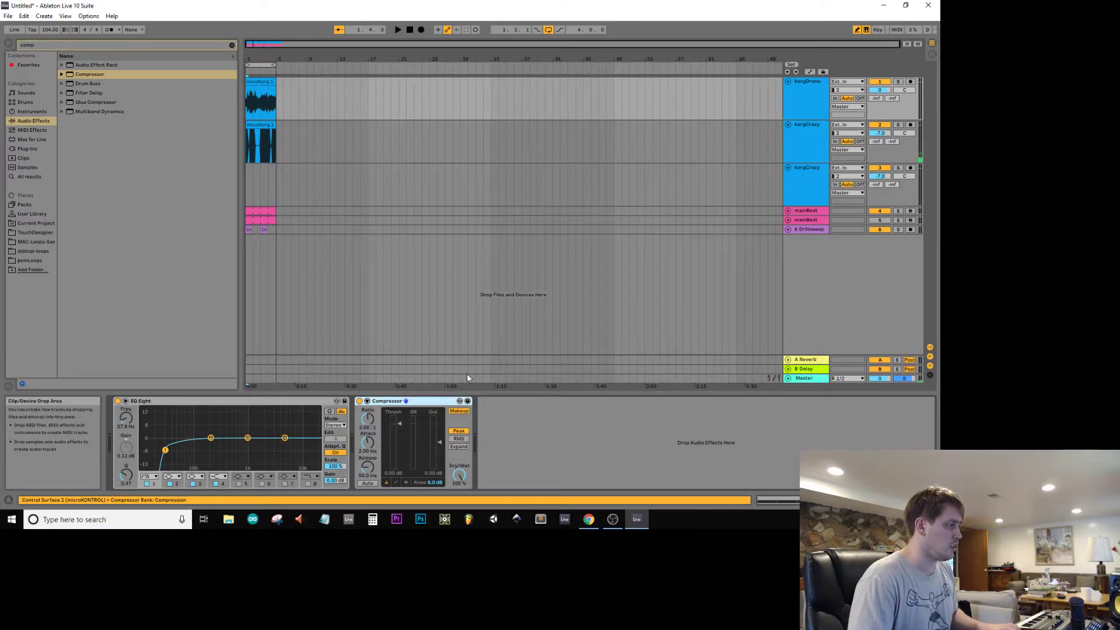
left_click(367, 401)
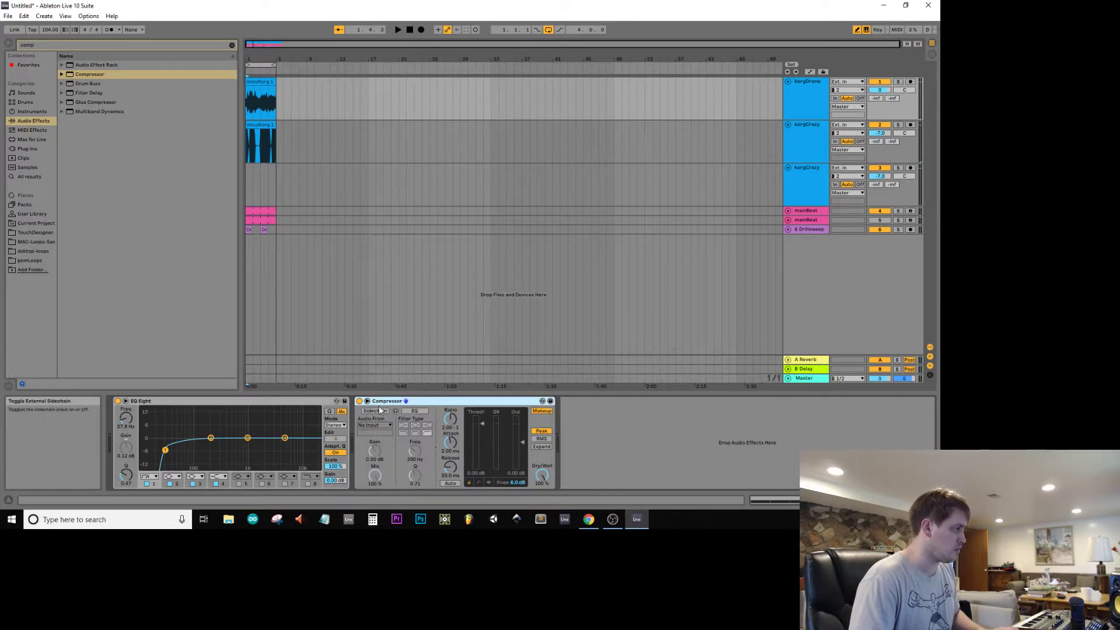
left_click(376, 412)
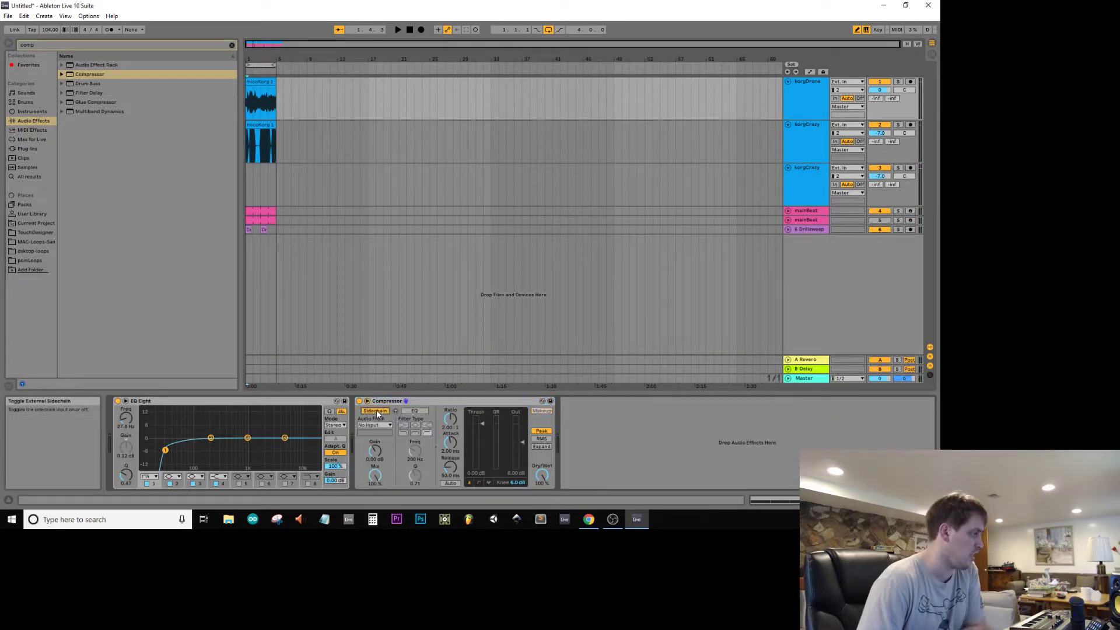
- Rename the duplicated mainBeat track as kickGhost and choose it as the sidechain source of korgDrone's Compressor
left_click(801, 221)
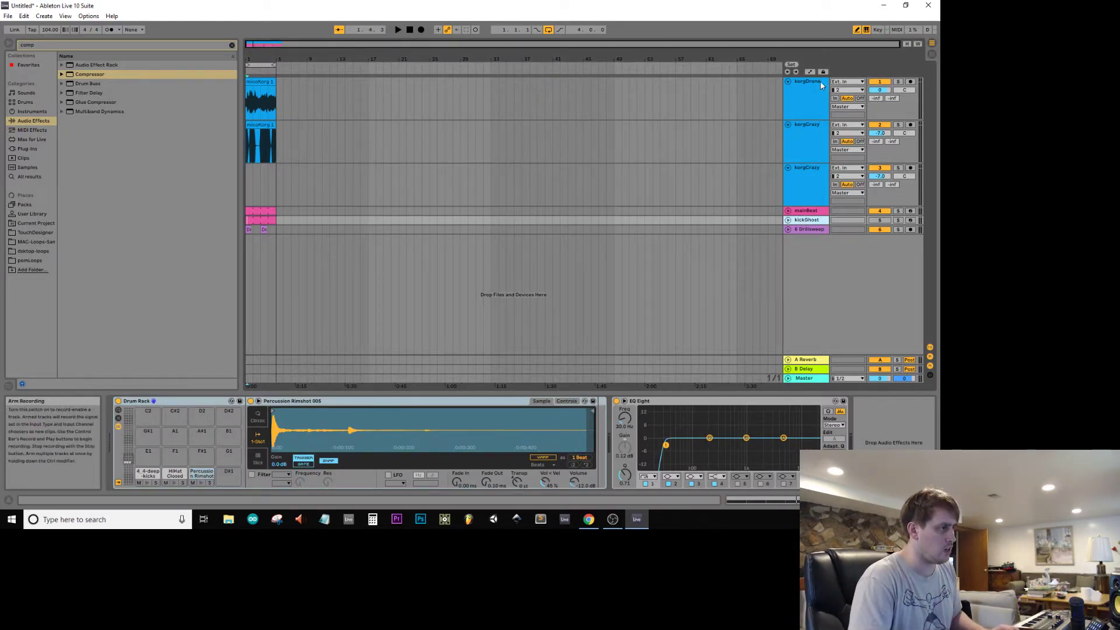
left_click(802, 94)
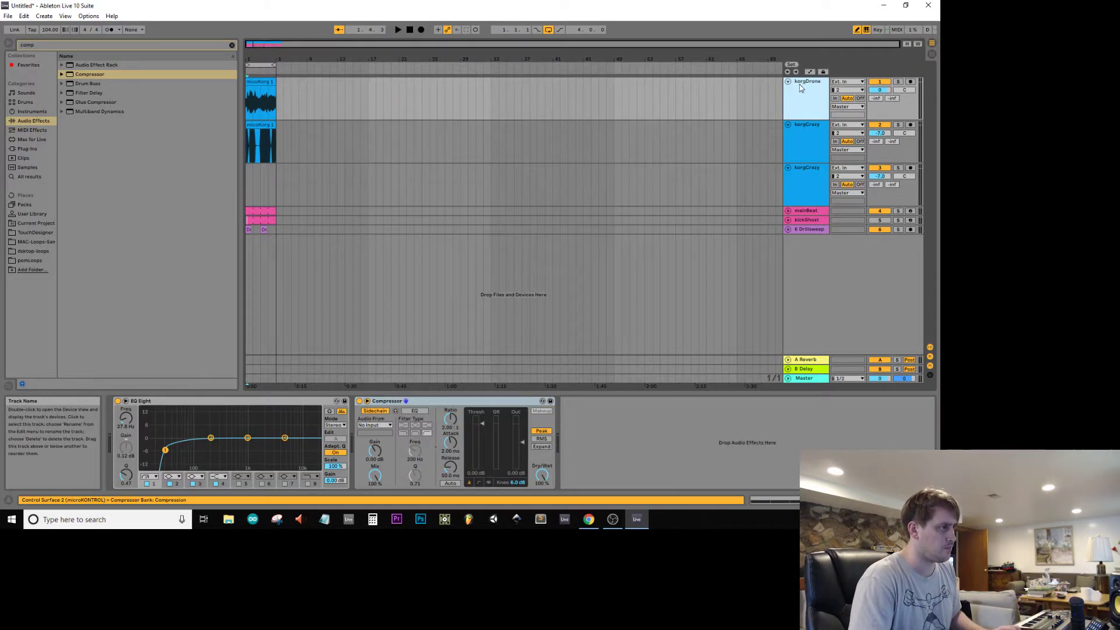
left_click(376, 425)
left_click(376, 473)
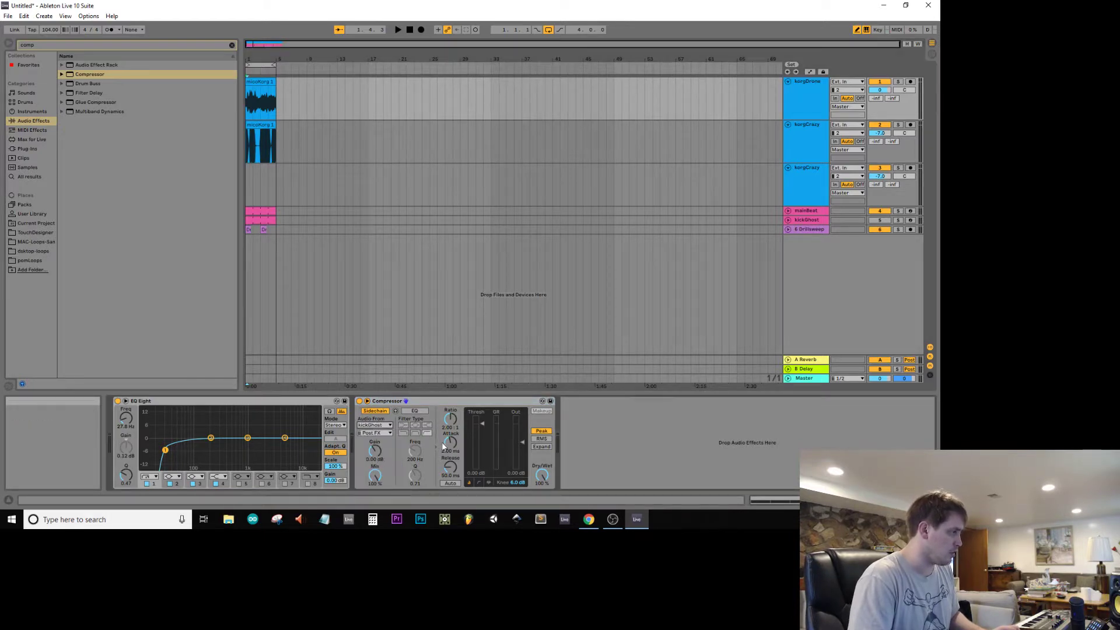
- During playback with korgDrone temporarily soloed, lower its Compressor threshold to -inf dB and raise the ratio to inf : 1
key("space")
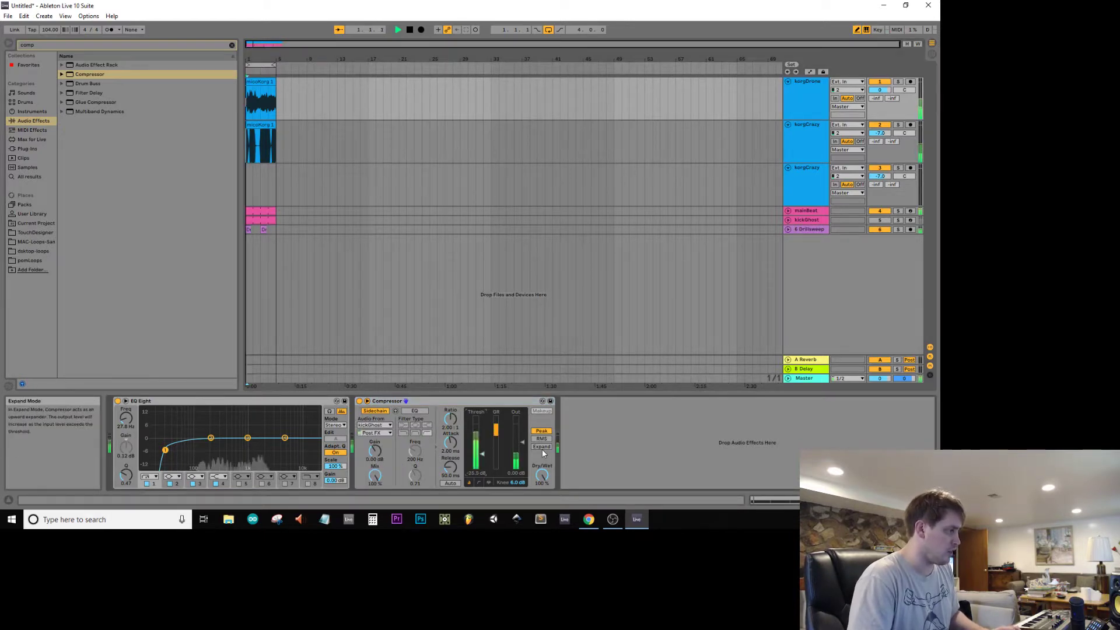
left_click(898, 82)
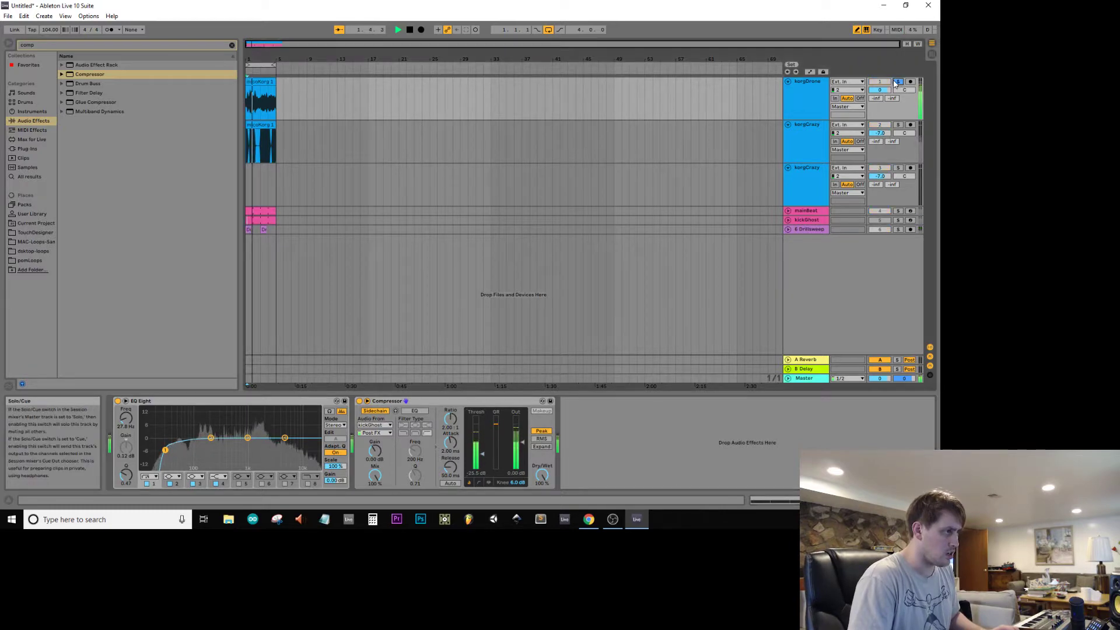
left_click_drag(475, 447, 480, 471)
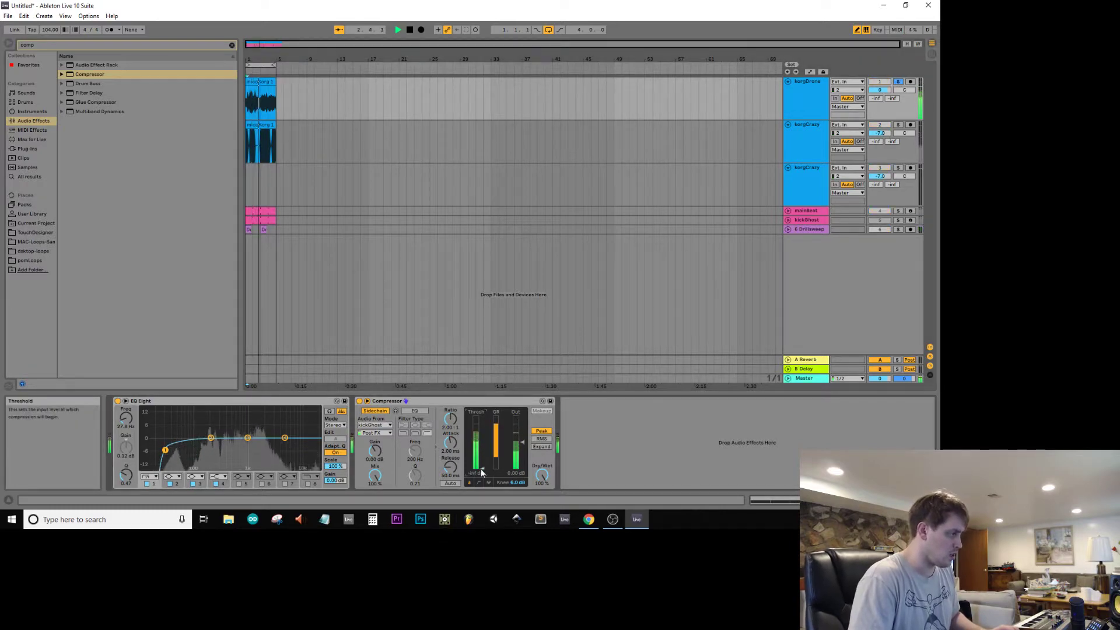
left_click(899, 83)
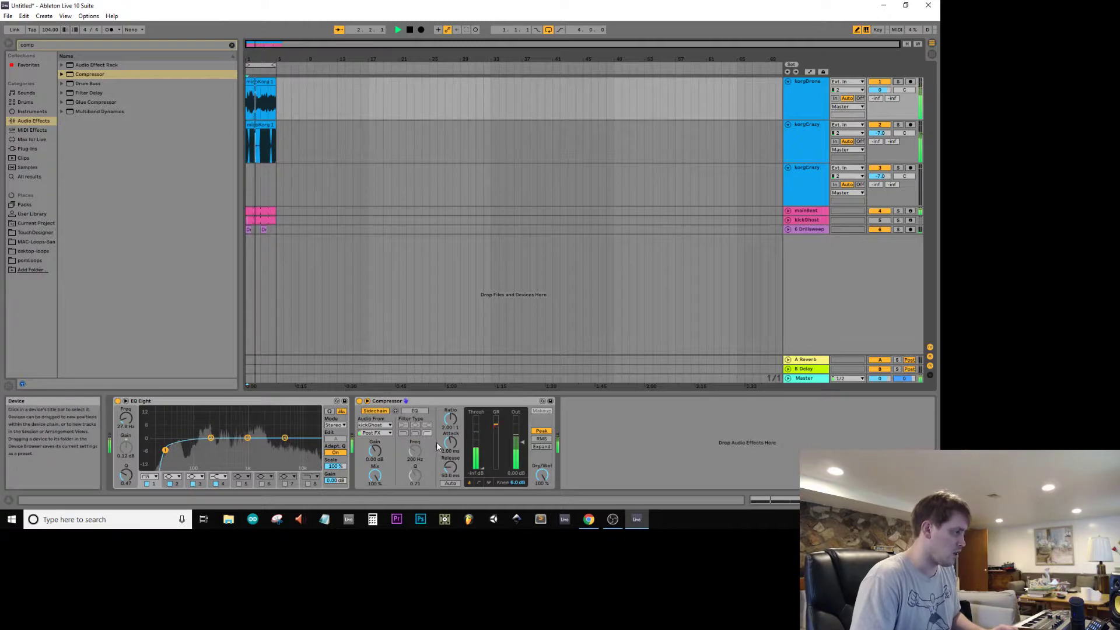
left_click_drag(450, 419, 450, 408)
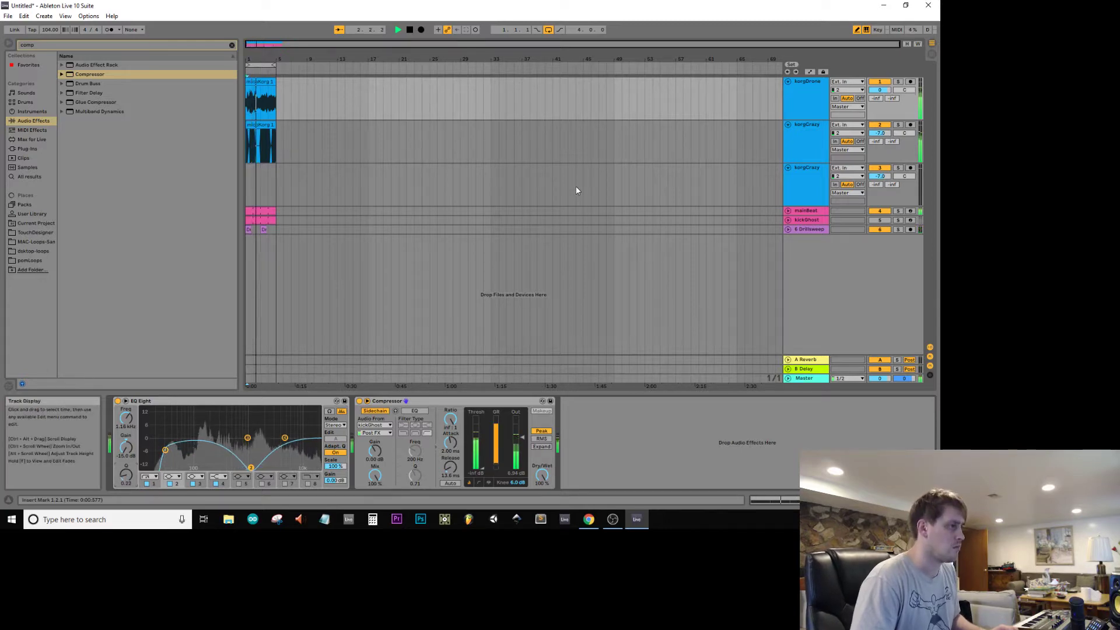
- Rename the duplicated korgCrazy track as bass\
left_click(820, 166)
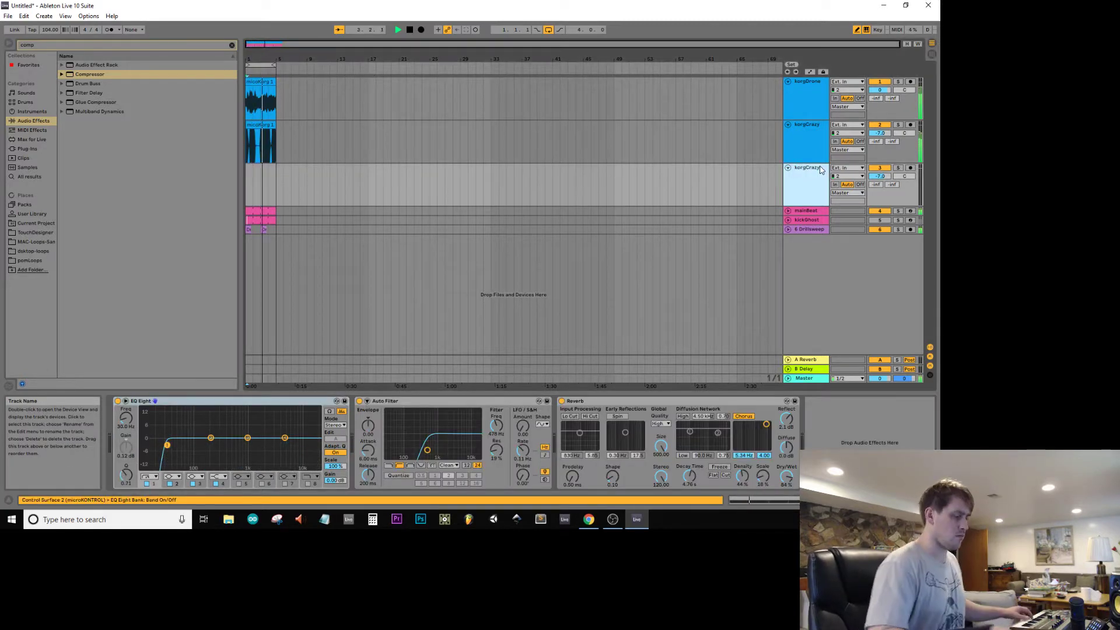
type("s\\")
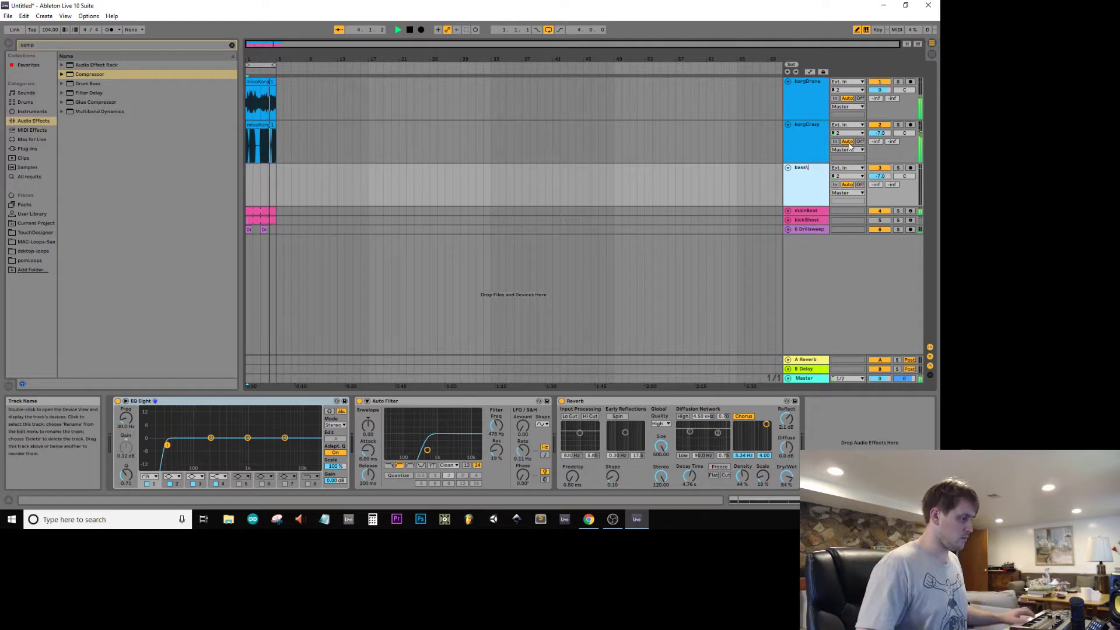
left_click(610, 163)
left_click(559, 201)
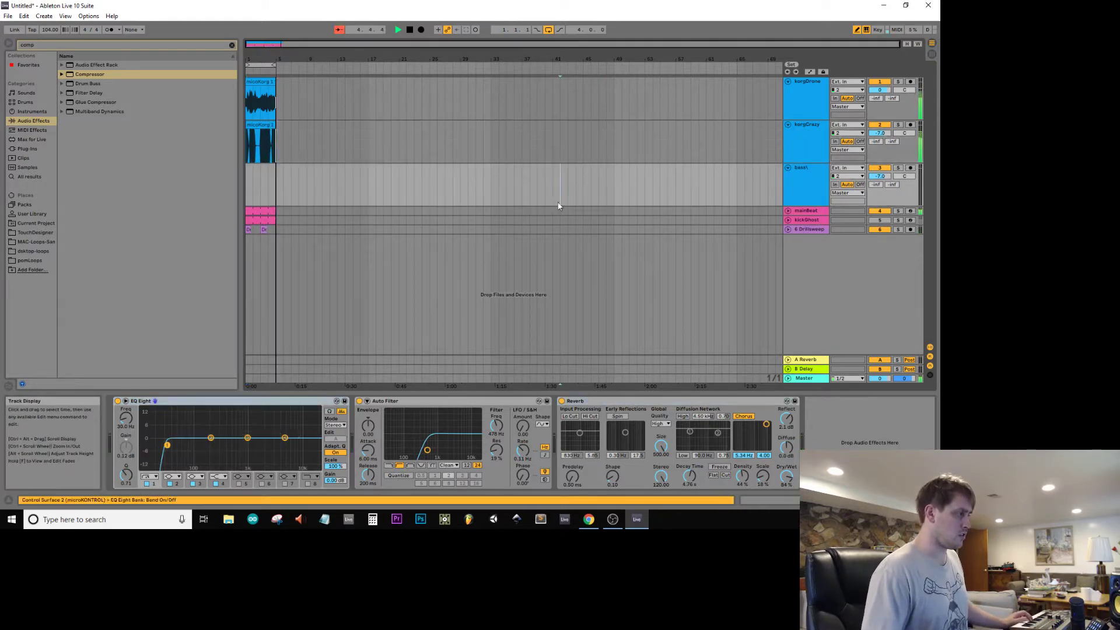
- Record a take over the four-bar loop on the armed bass track, stop recording and disarm the track
left_click(419, 30)
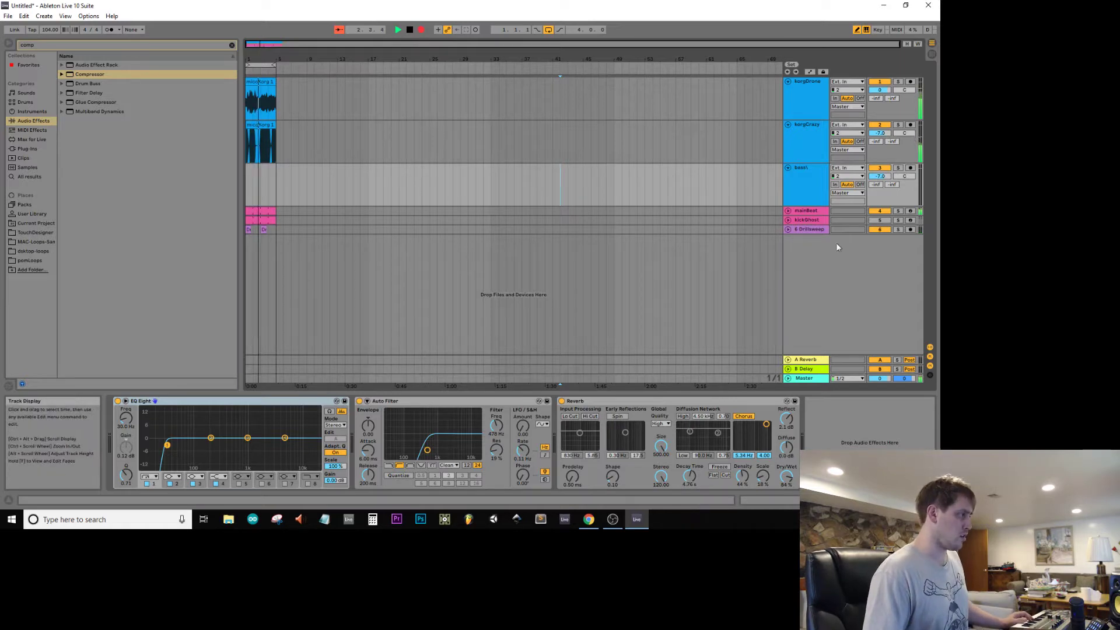
left_click(910, 168)
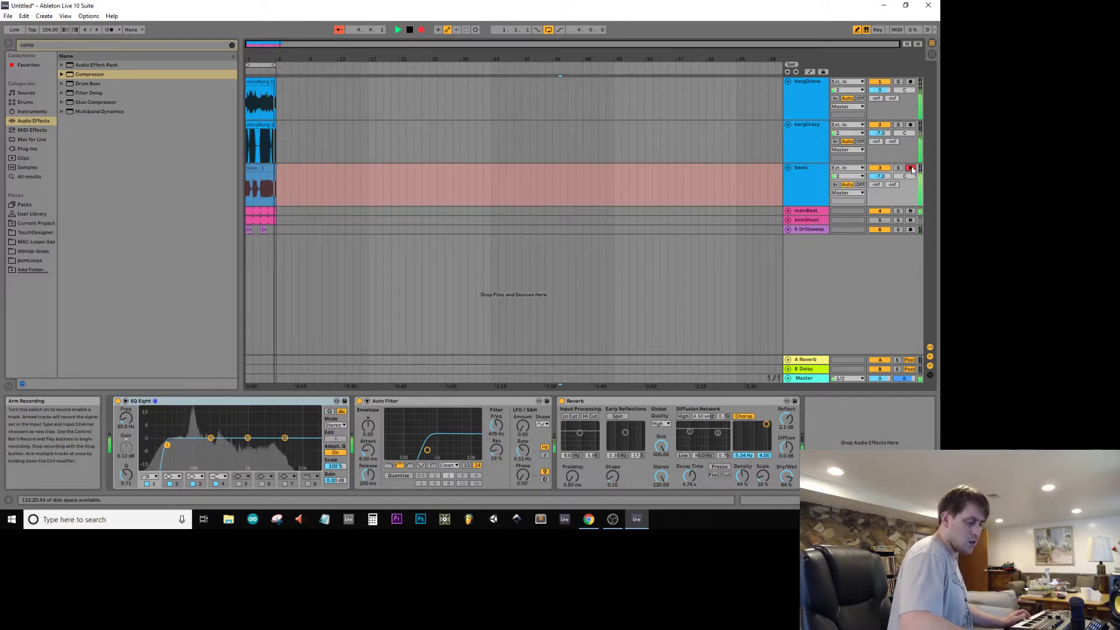
key("space")
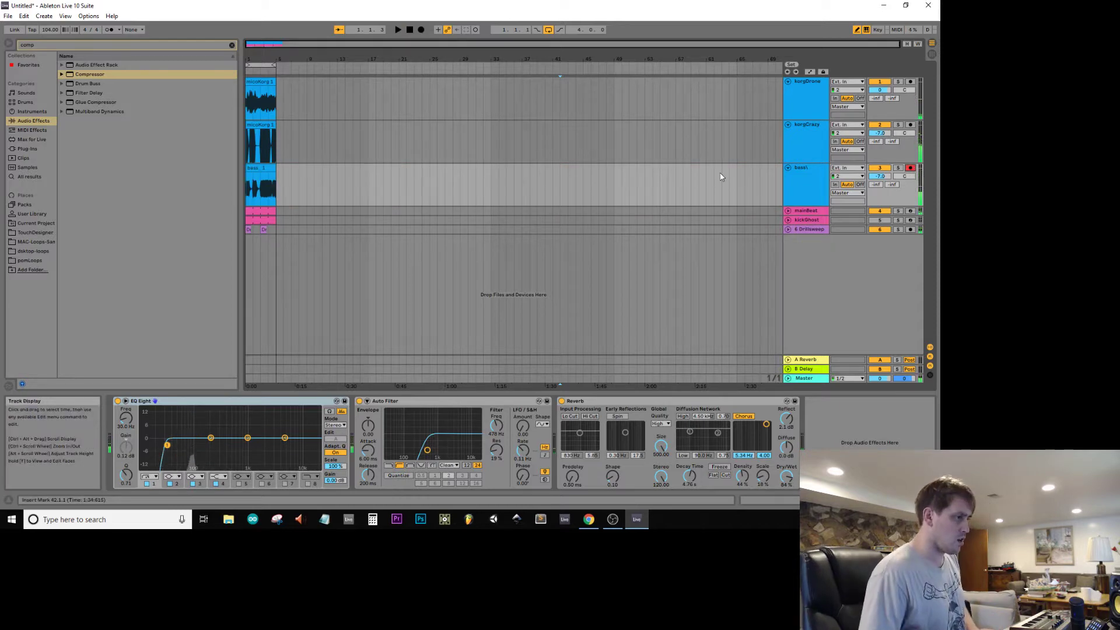
left_click(910, 163)
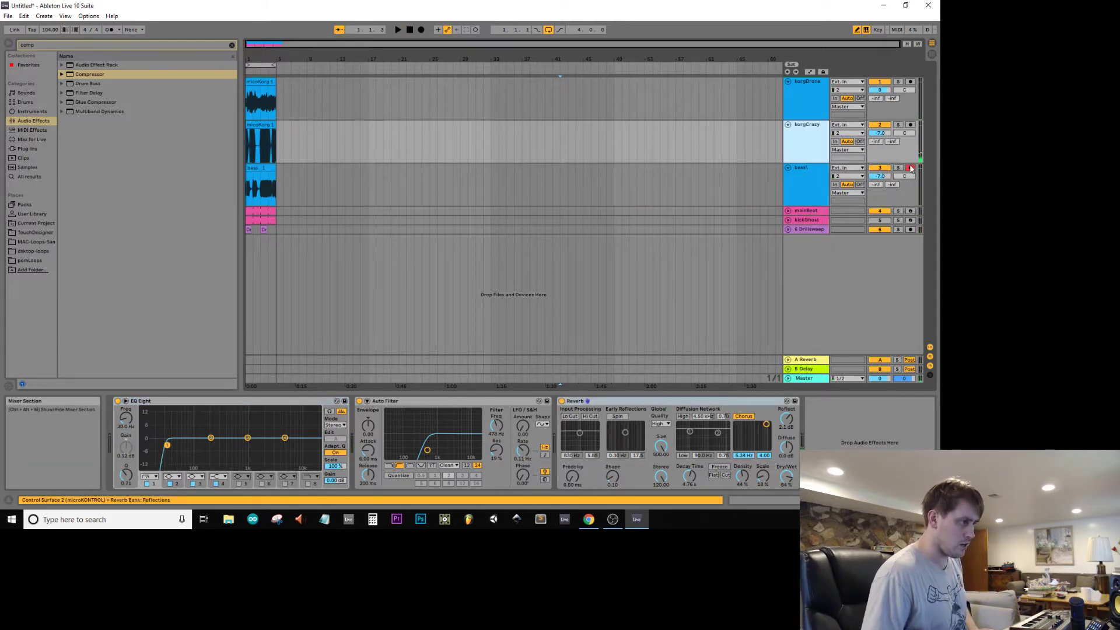
left_click(910, 168)
- Play the set from the beginning, select the bass clip and check the track levels in the Session mixer
key("space")
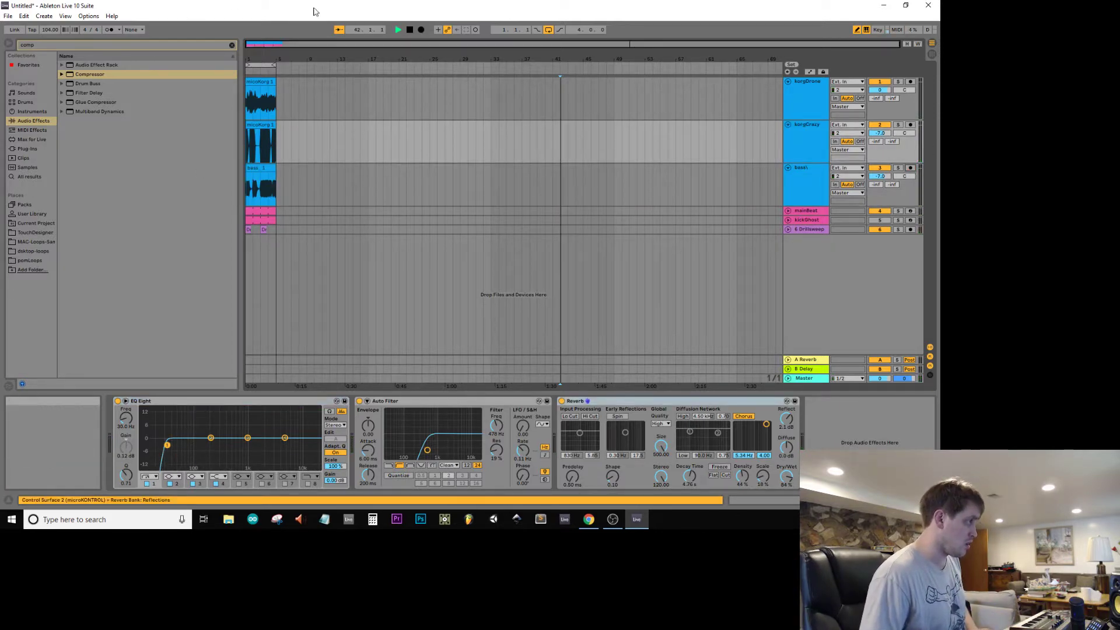
double_click(411, 31)
key("space")
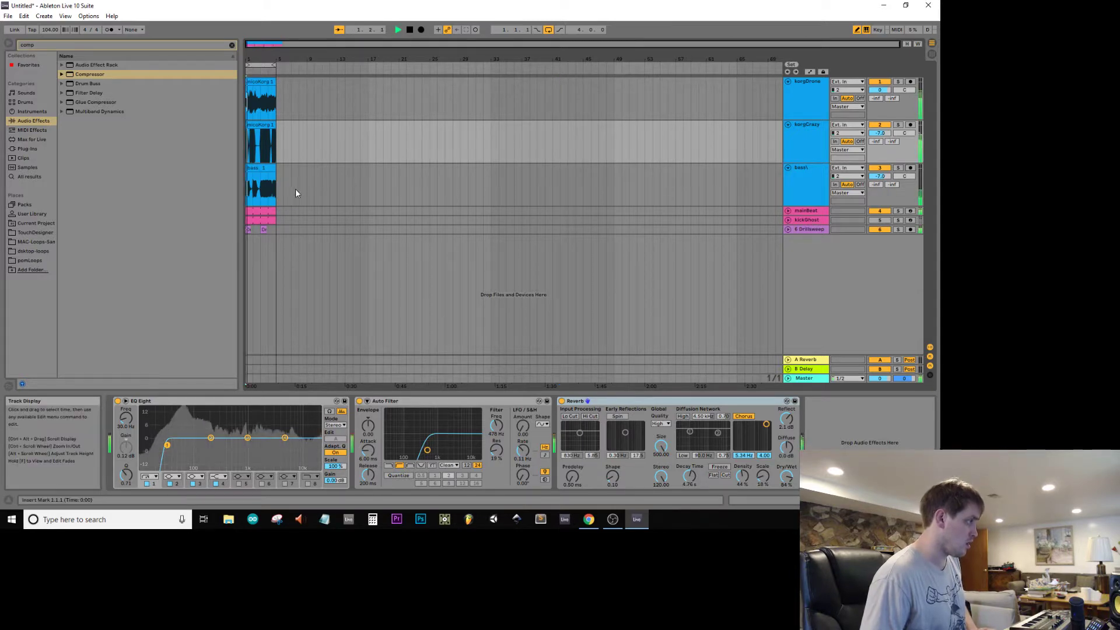
left_click(261, 180)
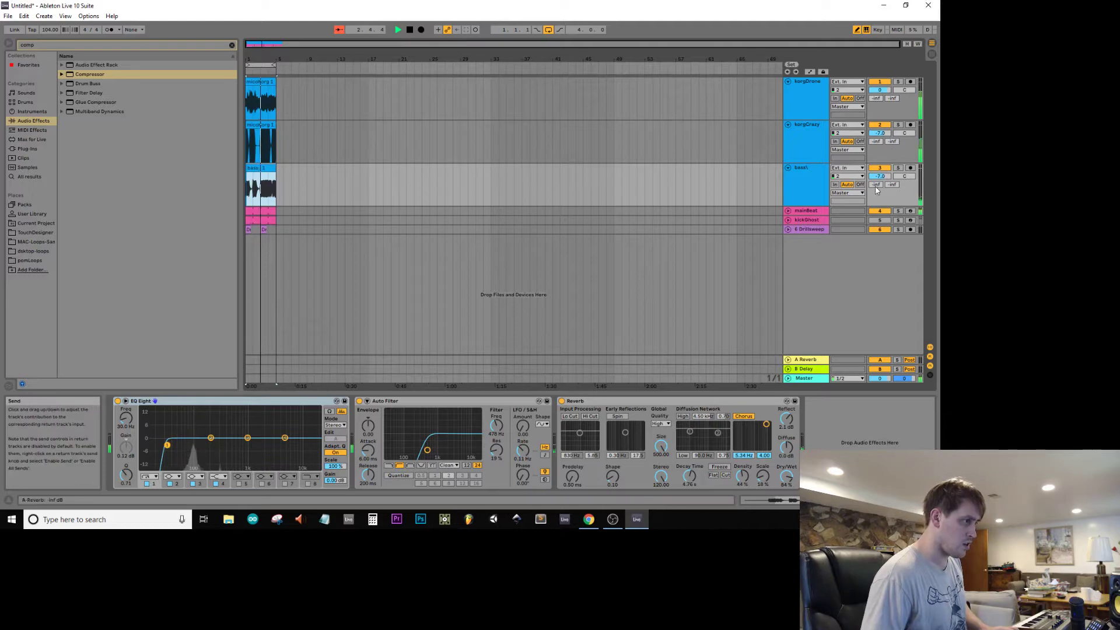
key("Tab")
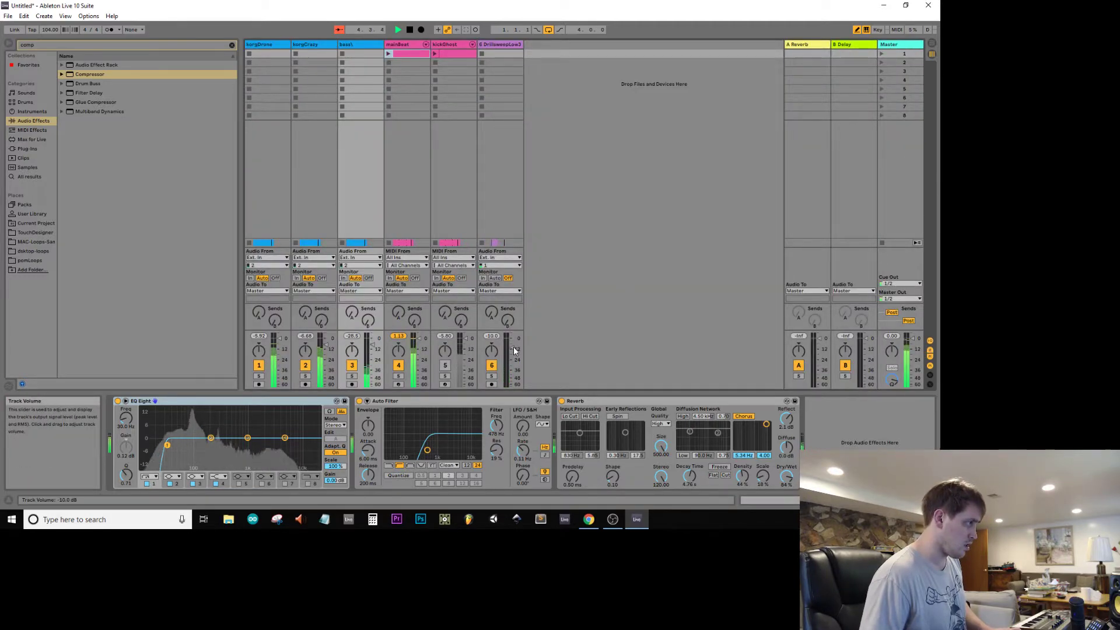
key("Tab")
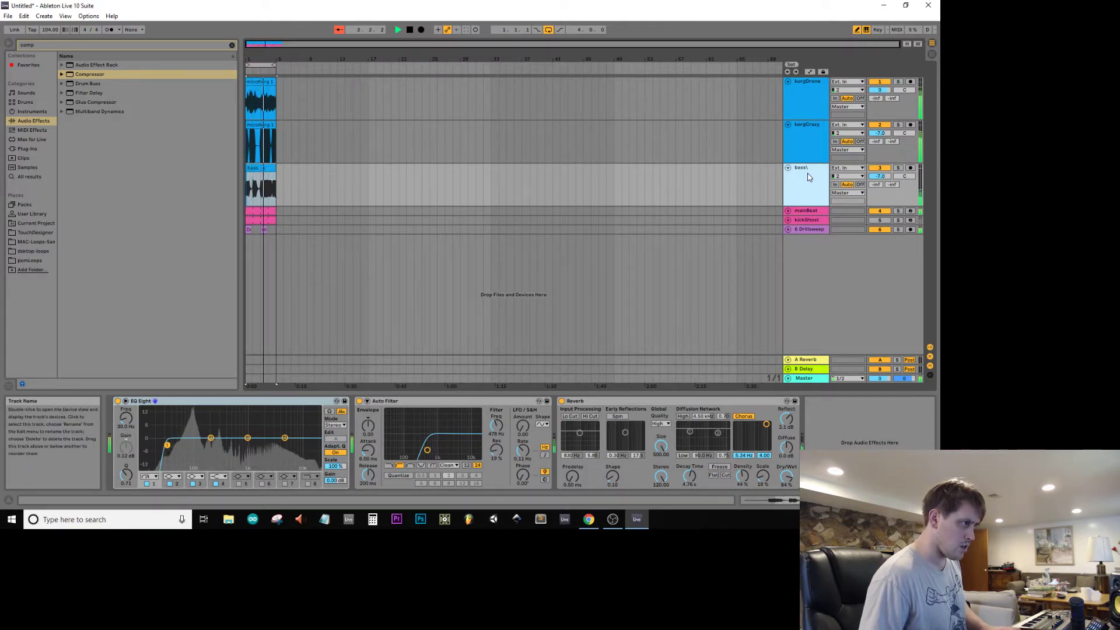
- Rename the bass track as BASS
key("ctrl+r")
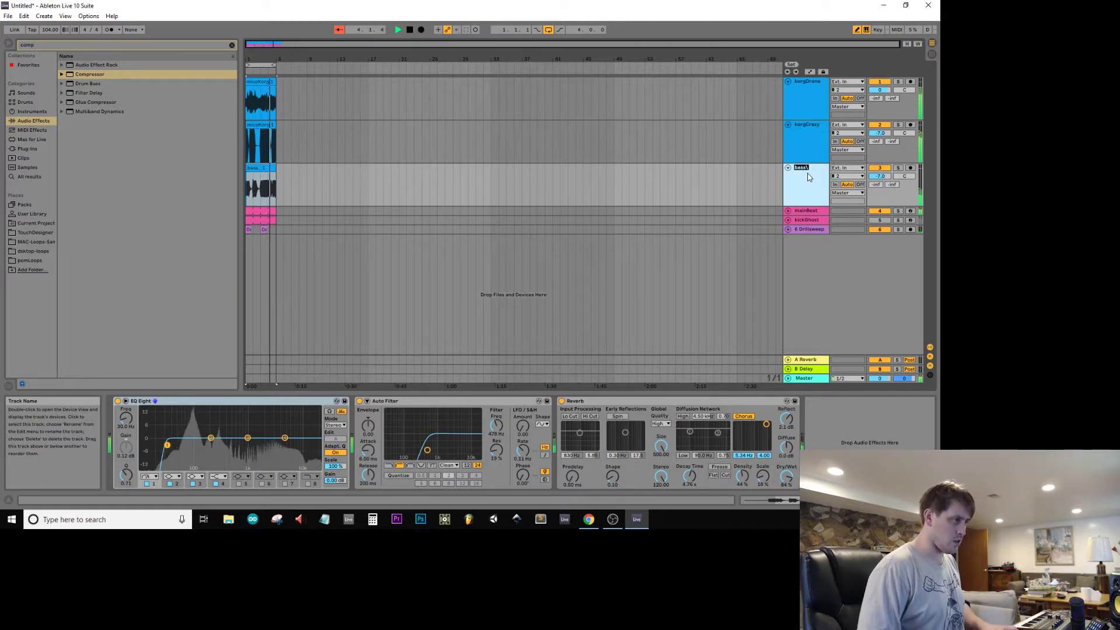
type("BASS")
key("Return")
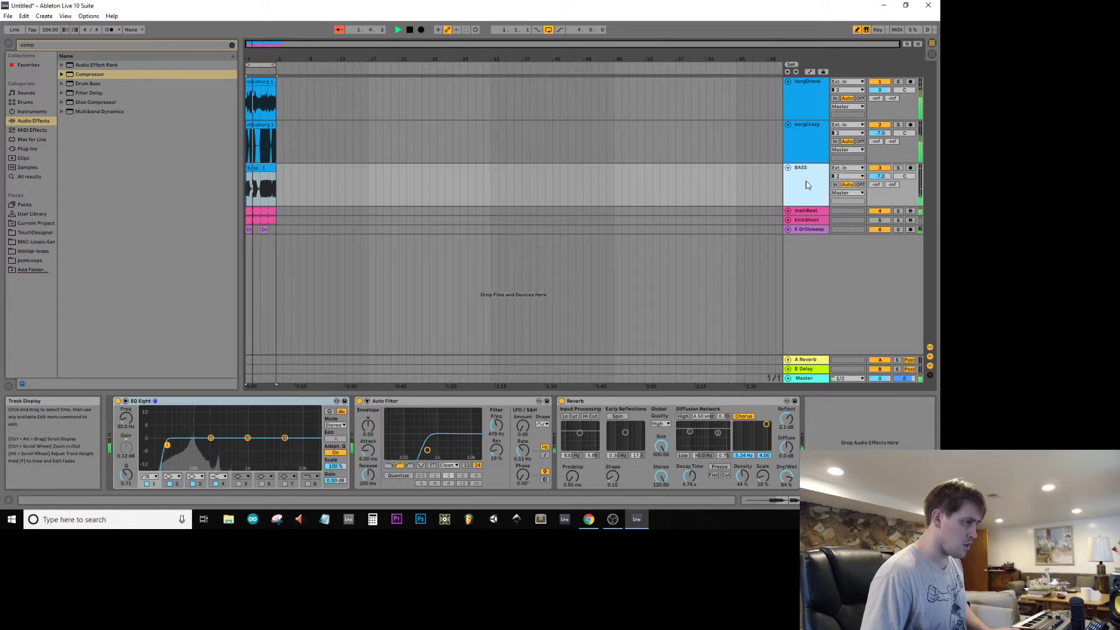
- Solo the BASS track, delete its Auto Filter and Reverb, and play the set again
left_click(897, 168)
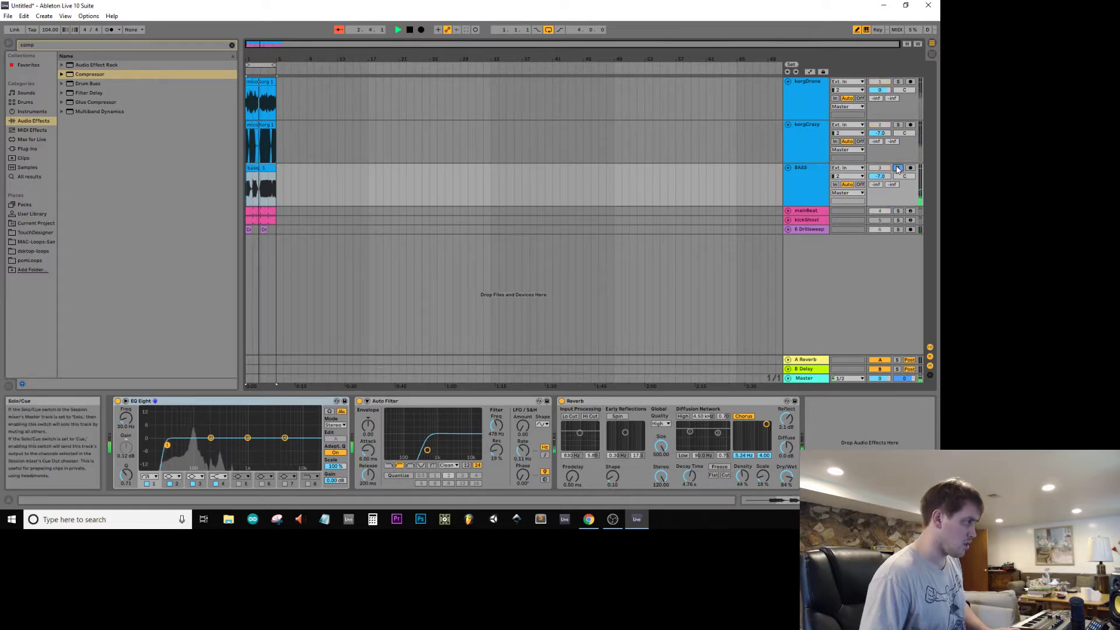
left_click(359, 401)
key("Delete")
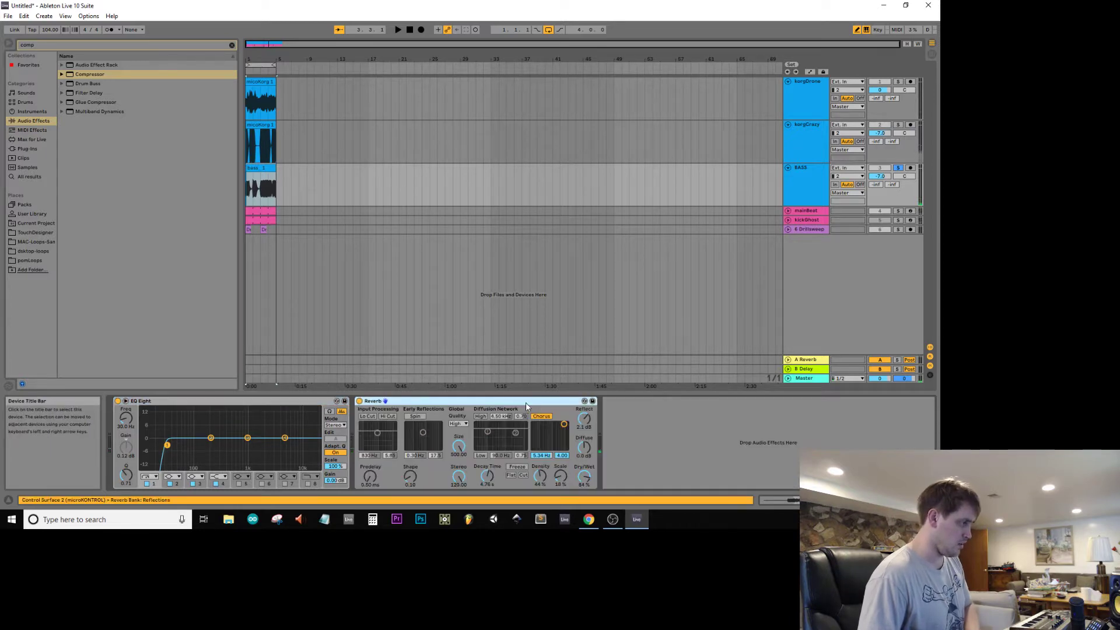
key("Delete")
key("space")
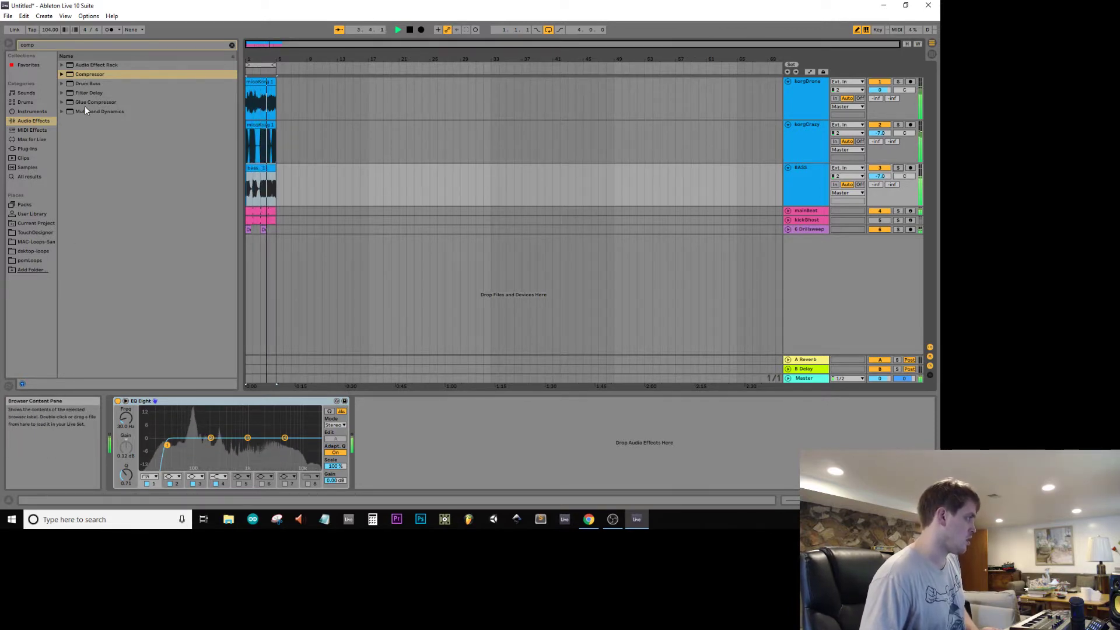
- Add a Glue Compressor after the EQ Eight on BASS, with threshold -18.7 dB and makeup 12.7 dB
left_click_drag(87, 104, 408, 435)
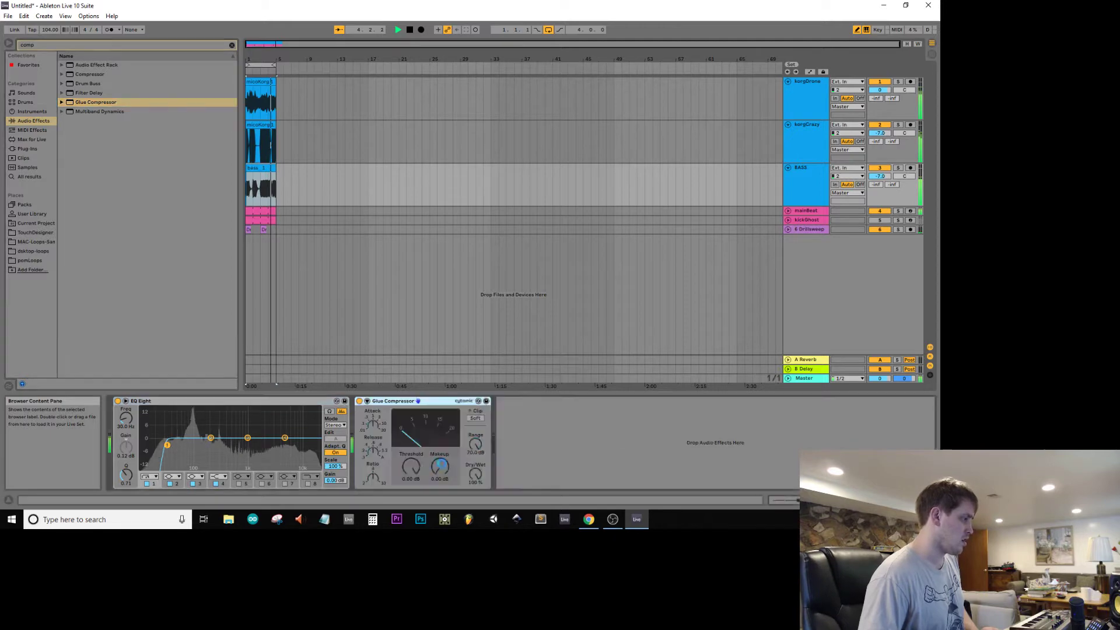
left_click_drag(441, 470, 442, 421)
left_click_drag(412, 469, 413, 559)
left_click_drag(440, 468, 414, 429)
mouse_move(440, 468)
left_mouse_down()
mouse_move(441, 448)
mouse_move(441, 458)
left_mouse_up()
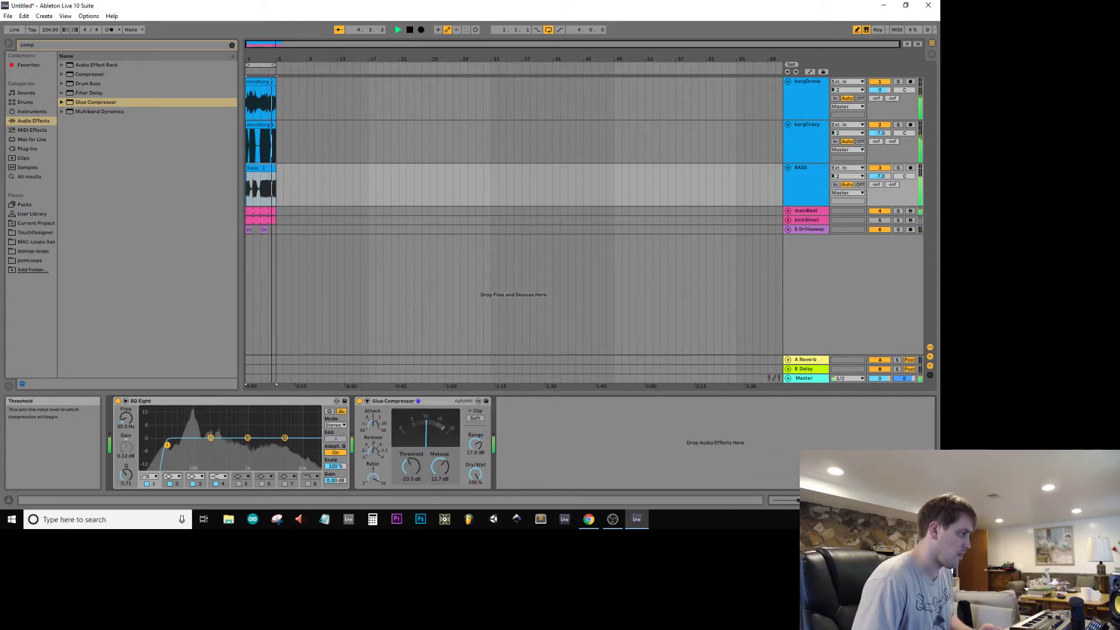
left_click_drag(411, 465, 410, 455)
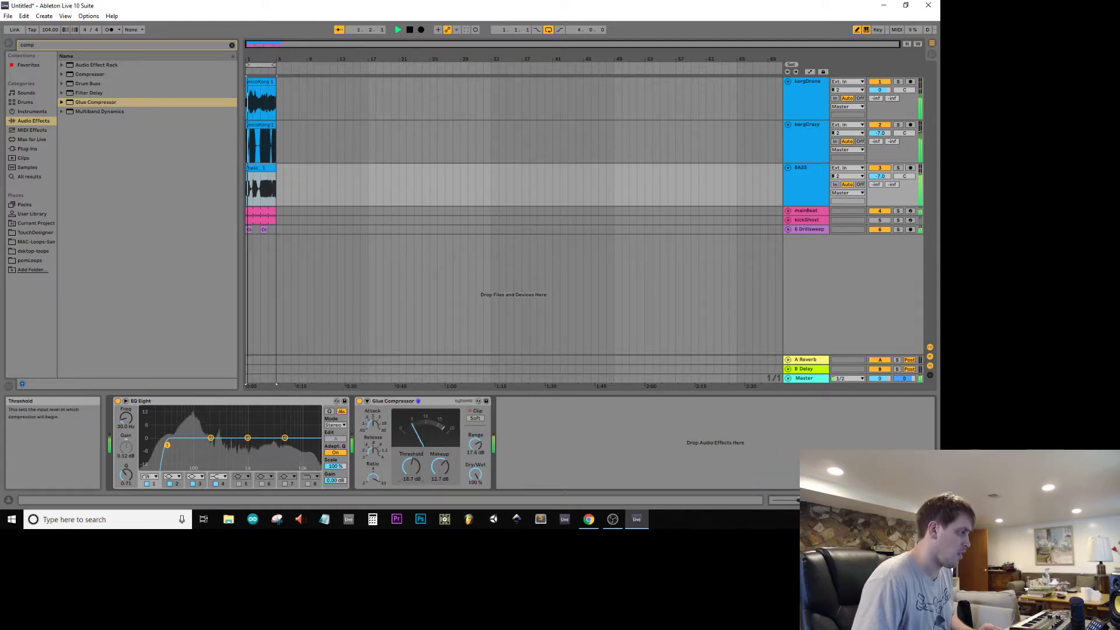
- Change band 4 of the BASS track's EQ Eight to a high cut filter
left_click(284, 438)
left_click(217, 477)
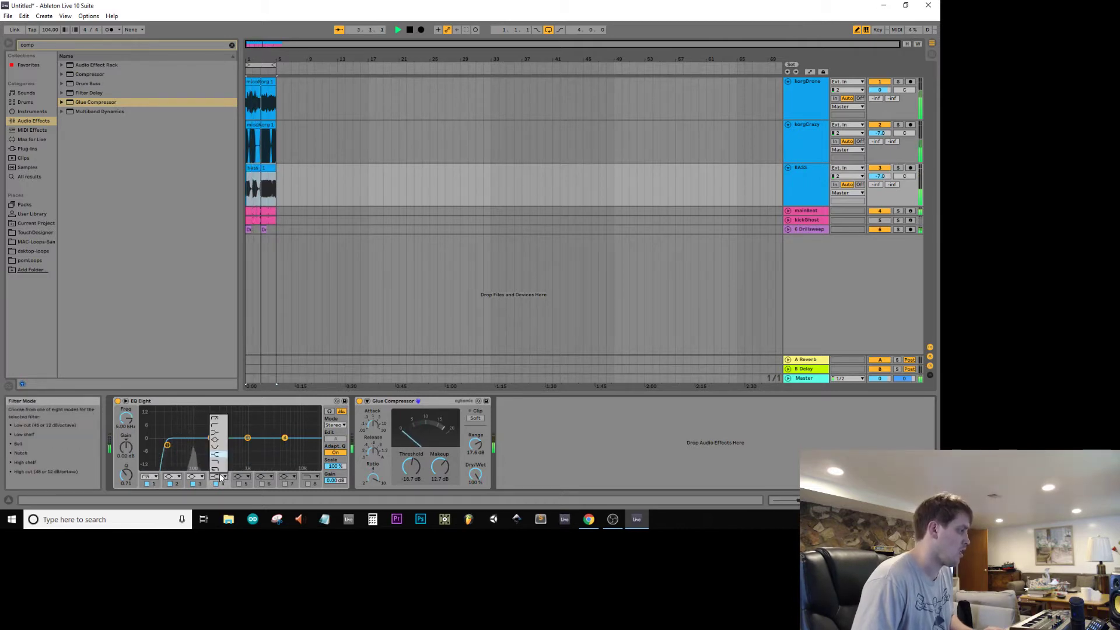
left_click(217, 461)
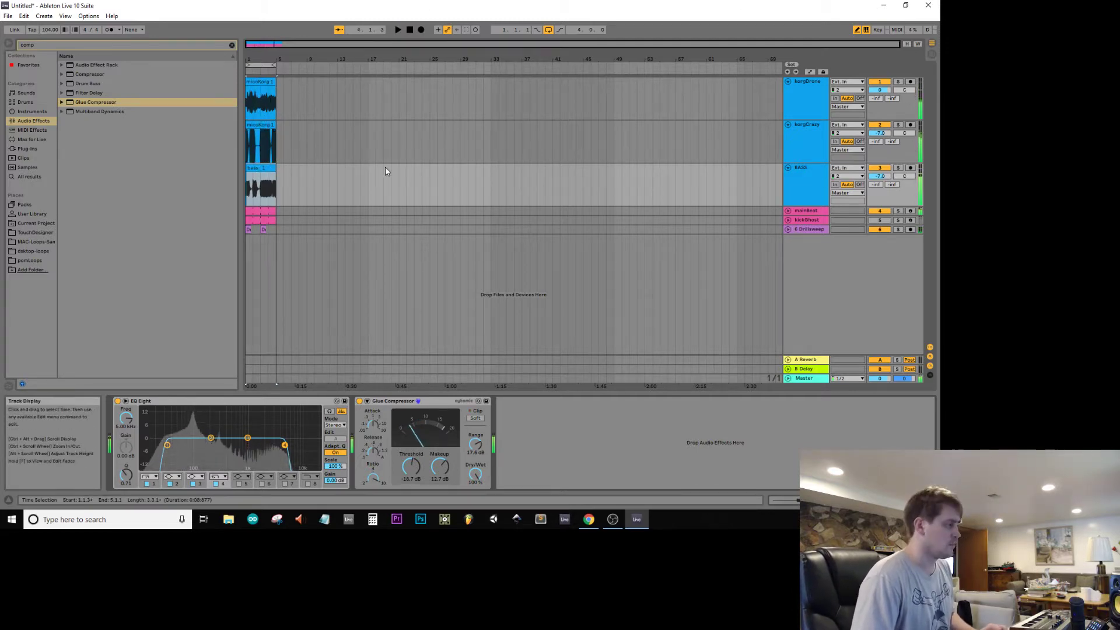
- Duplicate the four-bar section on all tracks and extend the loop to bar 9 to cover both copies
left_click_drag(278, 229, 75, 3)
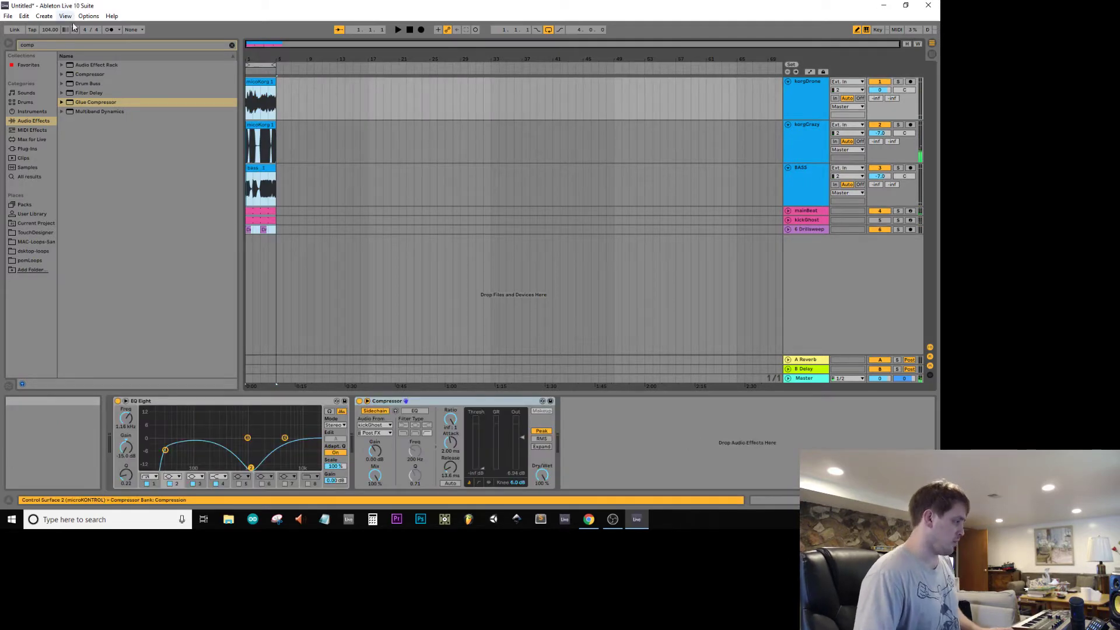
key("ctrl+d")
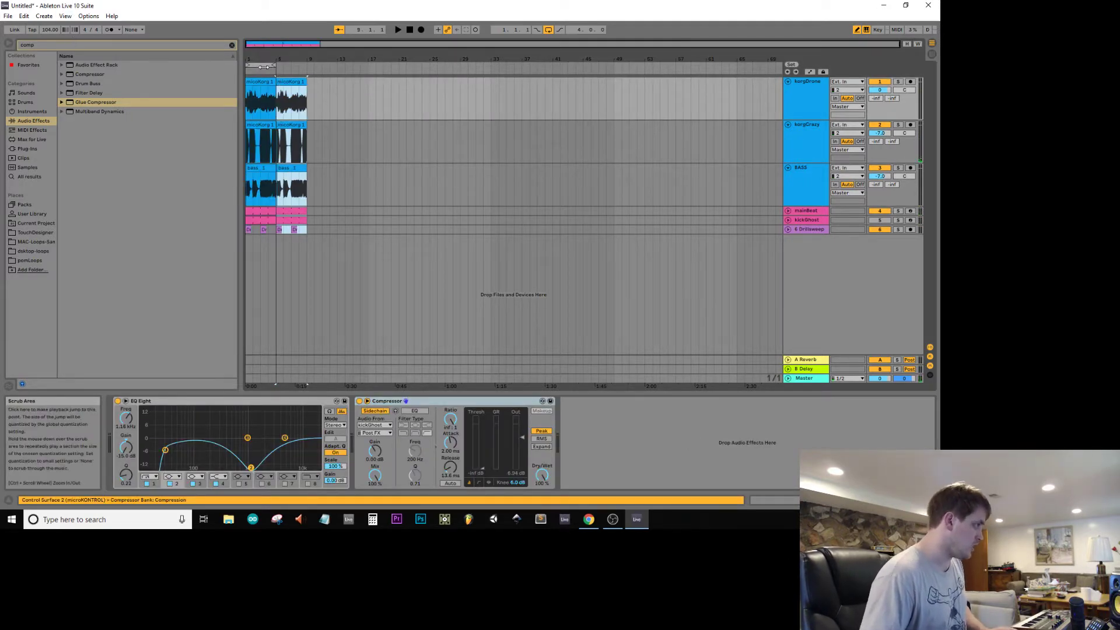
left_click_drag(275, 65, 305, 67)
- Save the Live Set as noiseTerrain in the Projects2019 folder
key("ctrl+s")
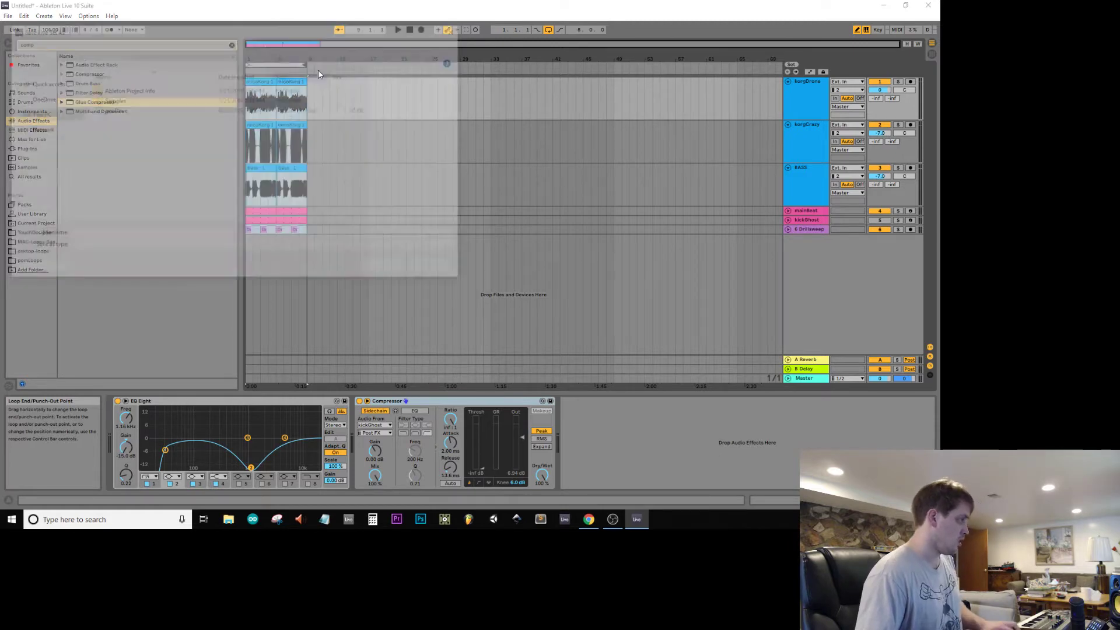
left_click(235, 44)
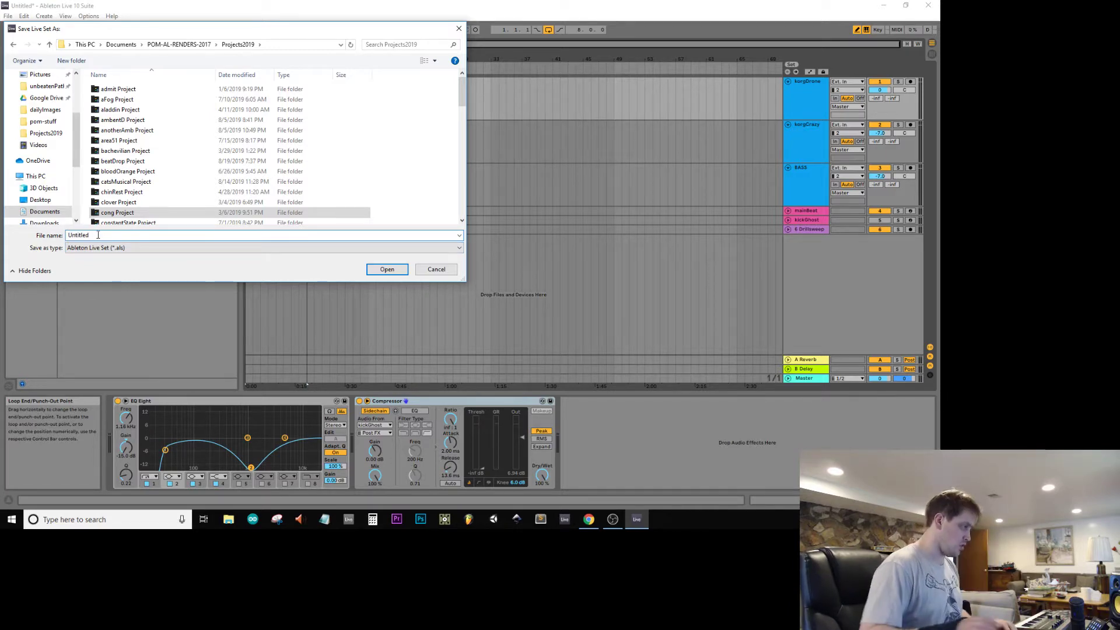
key("BackSpace")
type("mn")
key("BackSpace")
key("BackSpace")
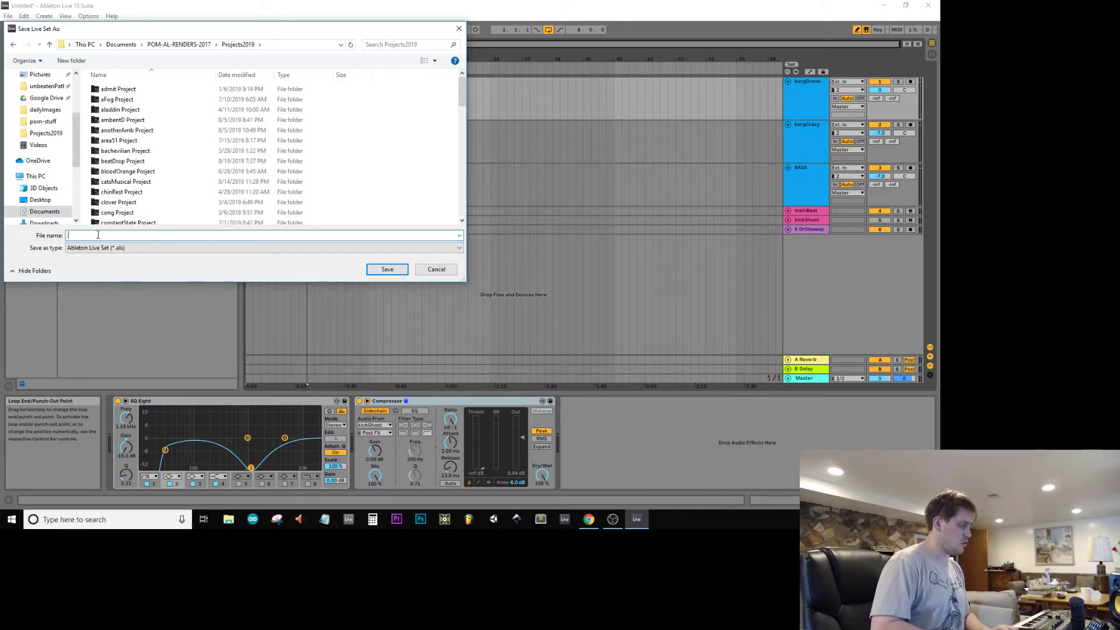
type("noiseTen")
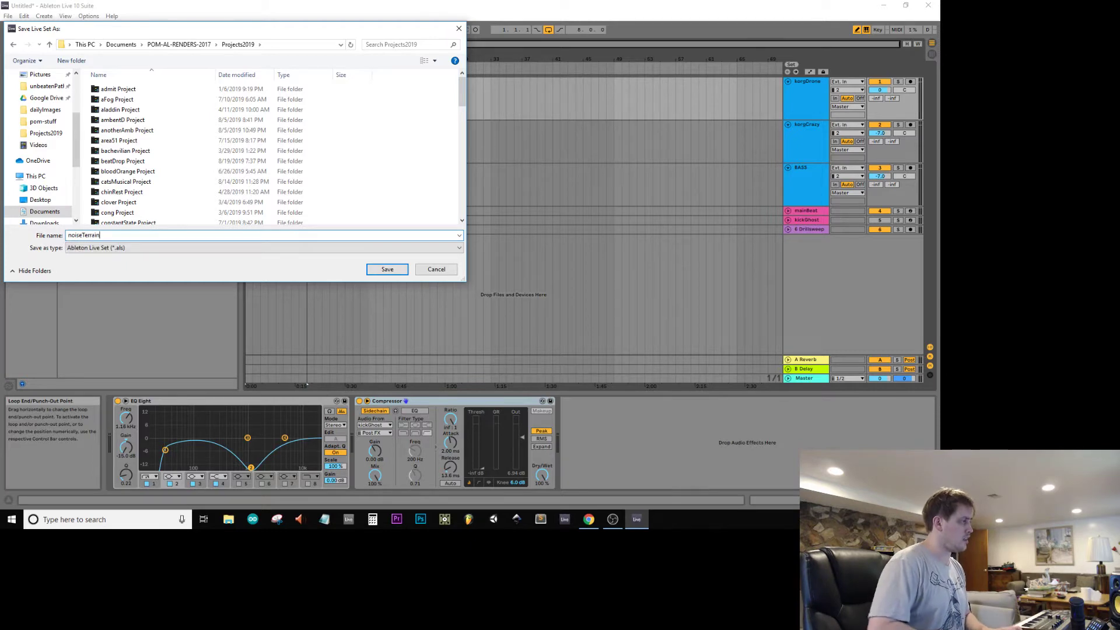
type("rain")
key("Return")
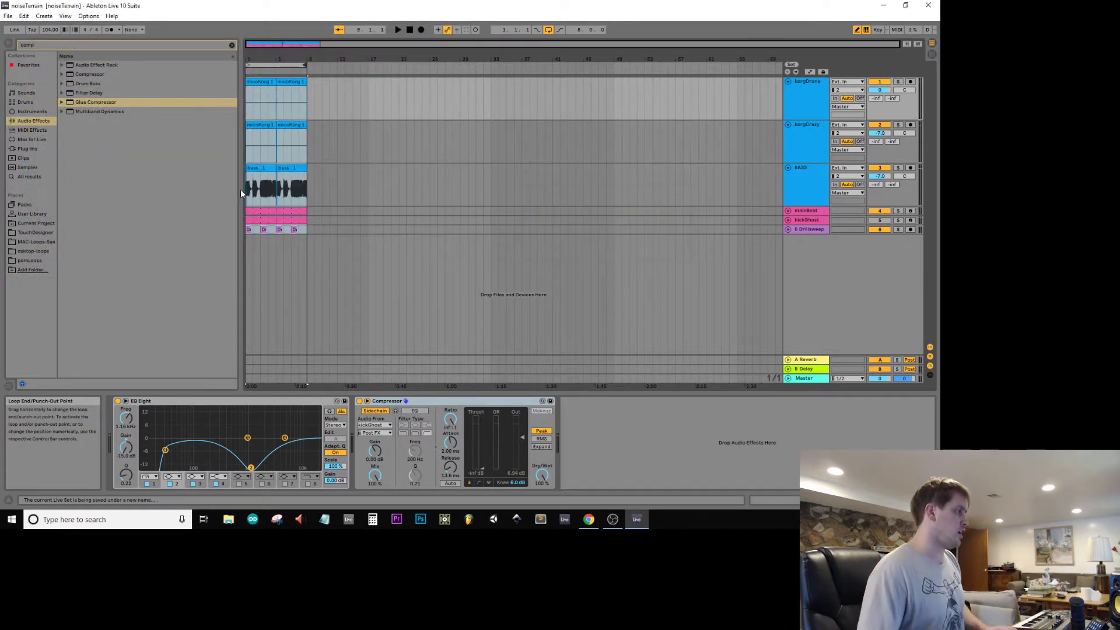
- Play the set in Session View, lower the korgDrone and korgCrazy volumes, and select the mainBeat track
key("Tab")
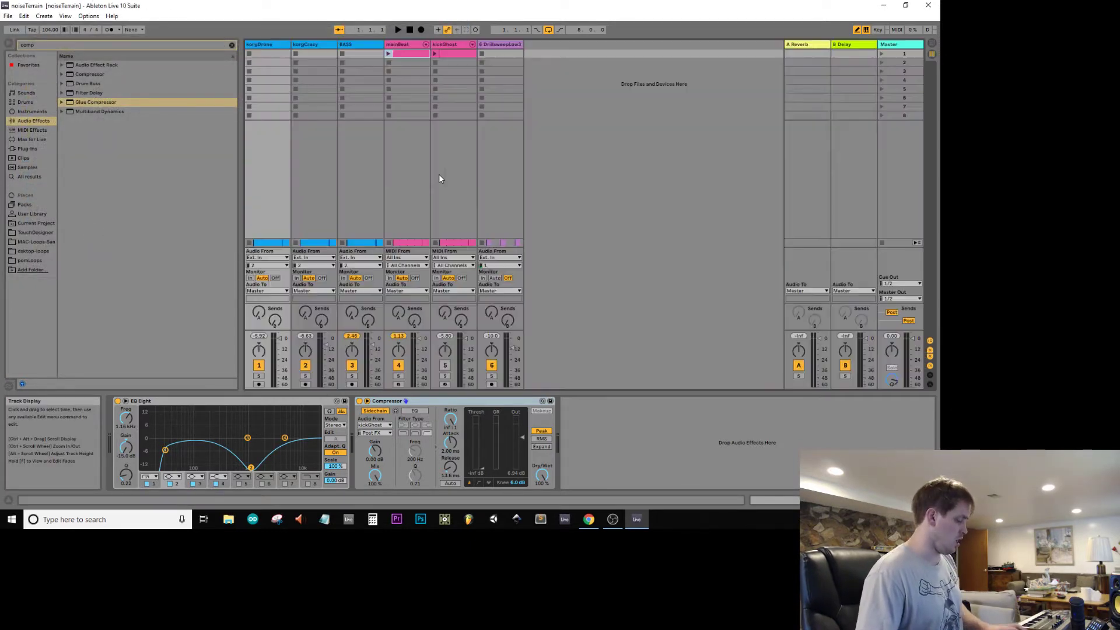
key("space")
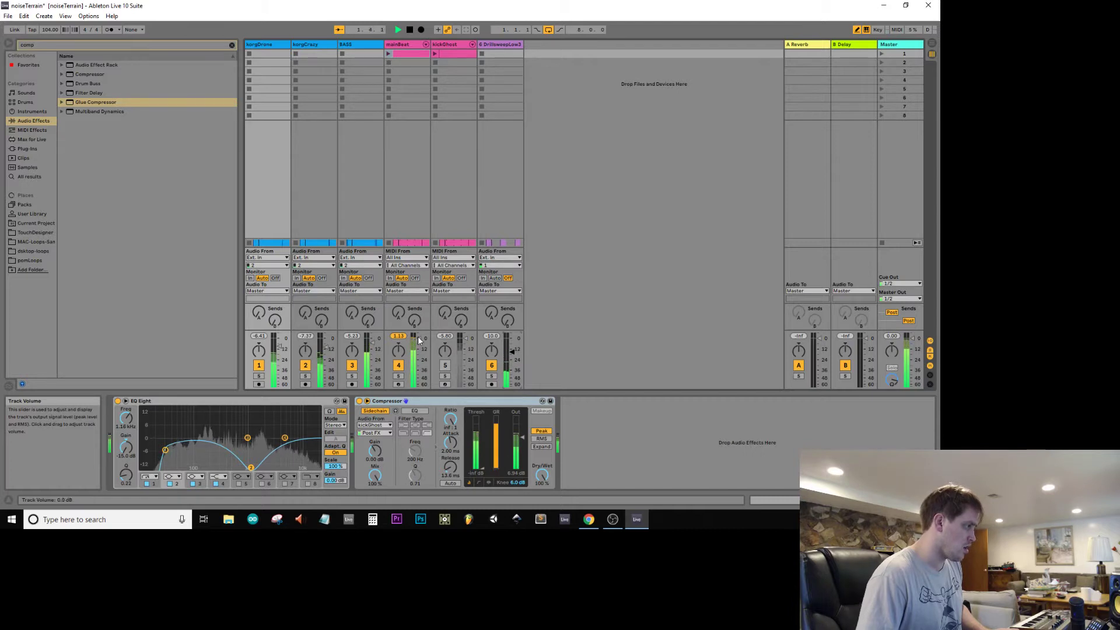
left_click(402, 44)
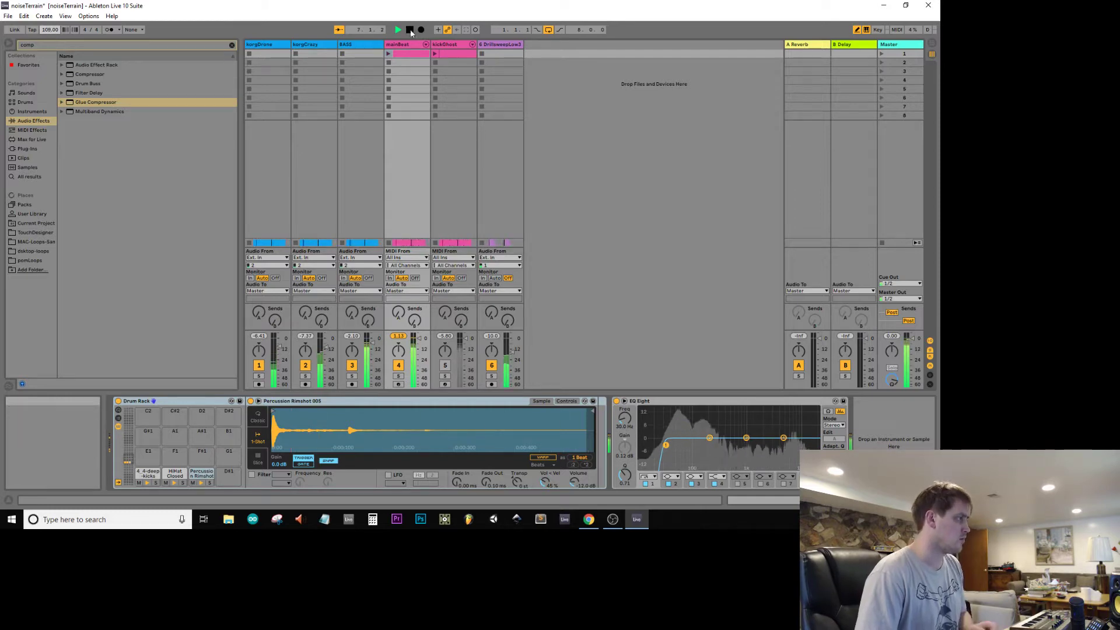
- Return to the arrangement and open the mainBeat MIDI clip for editing
key("Tab")
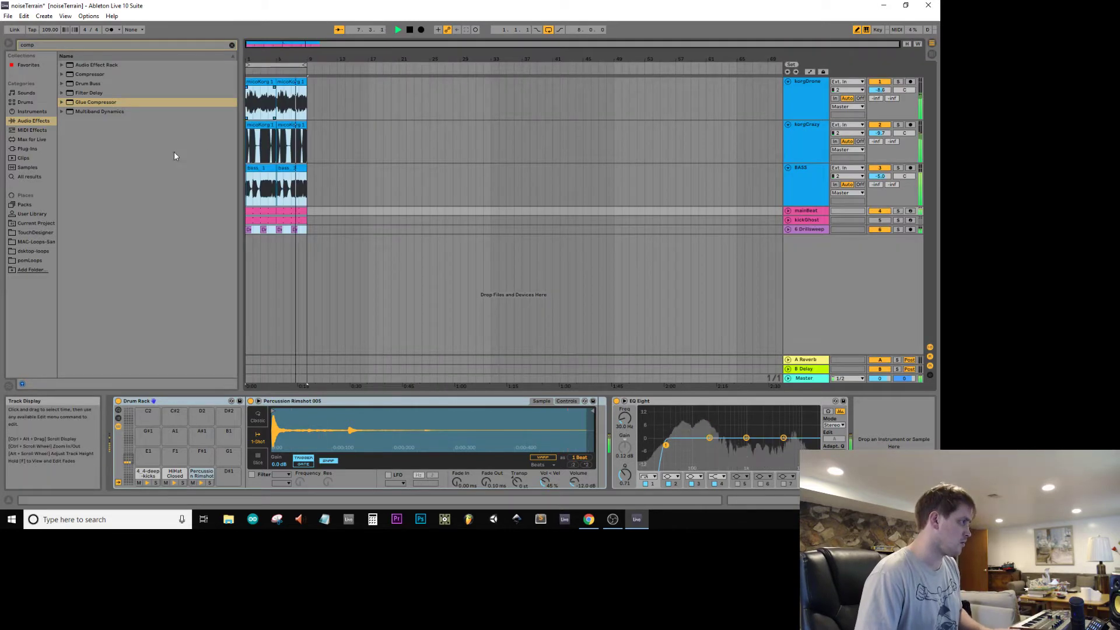
left_click_drag(274, 207, 290, 208)
left_click(265, 213)
left_click(267, 216)
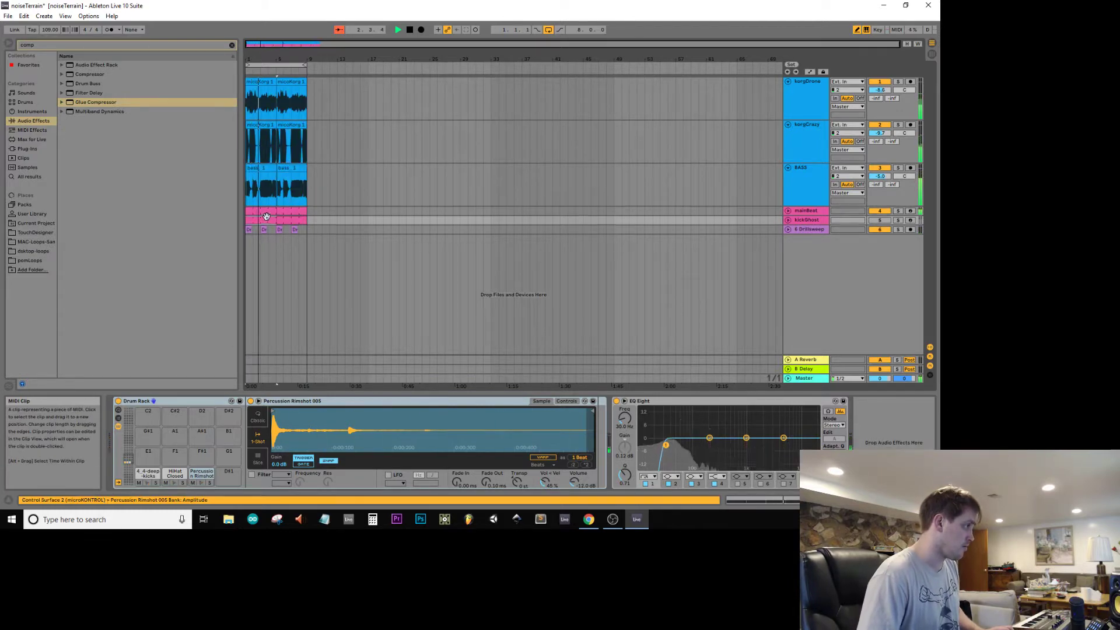
left_click(279, 210)
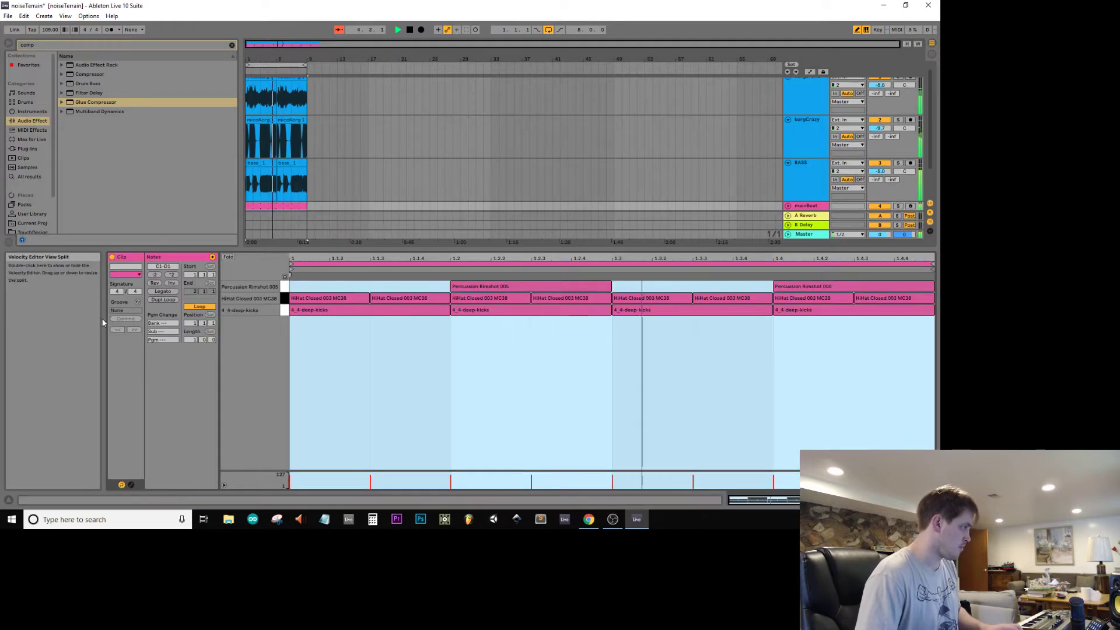
- Apply the MPC 8 Swing-55 groove to the mainBeat clip and commit it
left_click(138, 301)
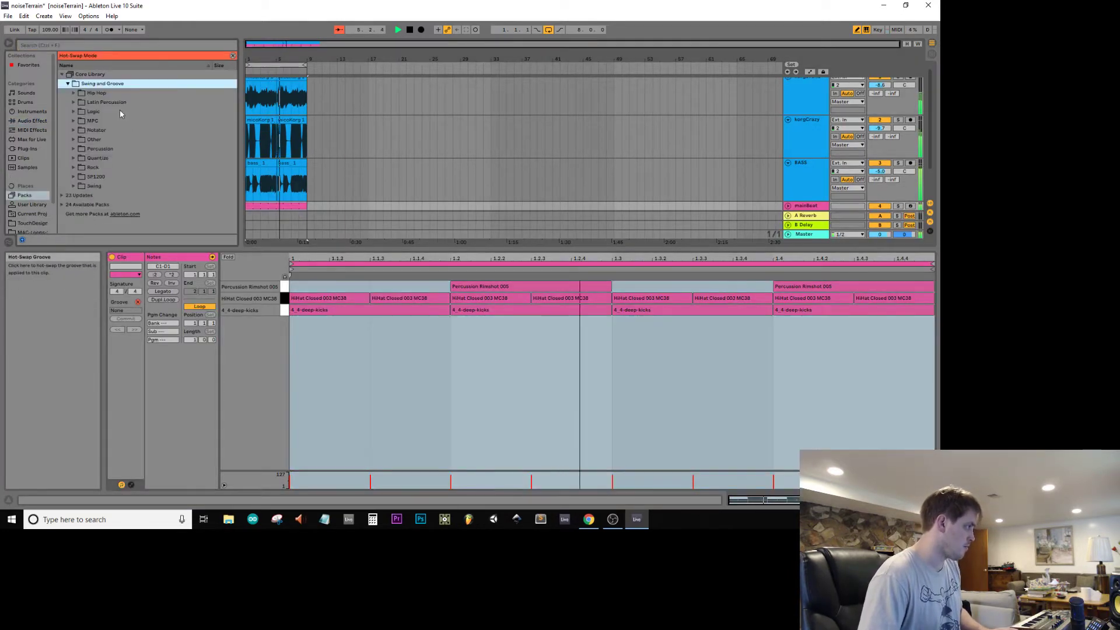
left_click(96, 111)
left_click(94, 121)
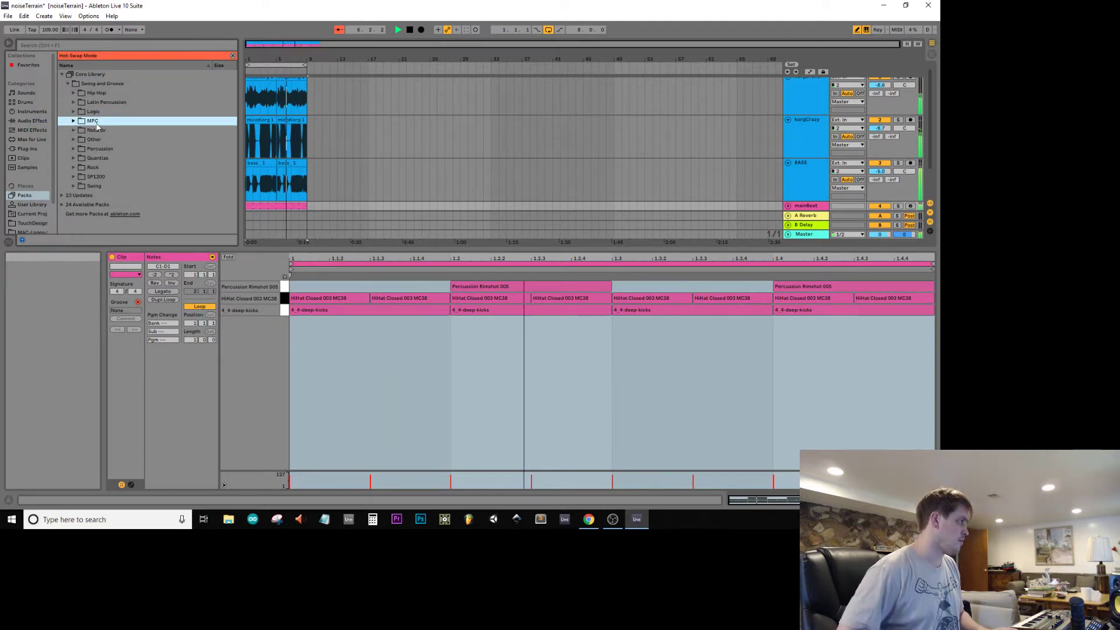
key("Right")
key("Down")
key("Return")
key("Down")
key("Down")
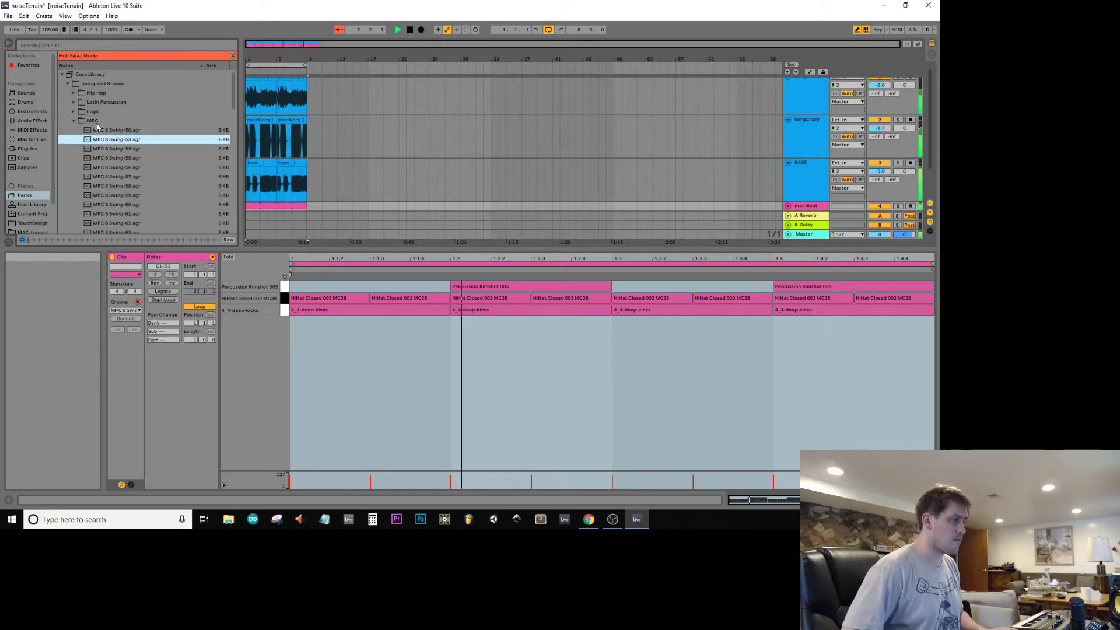
key("Down")
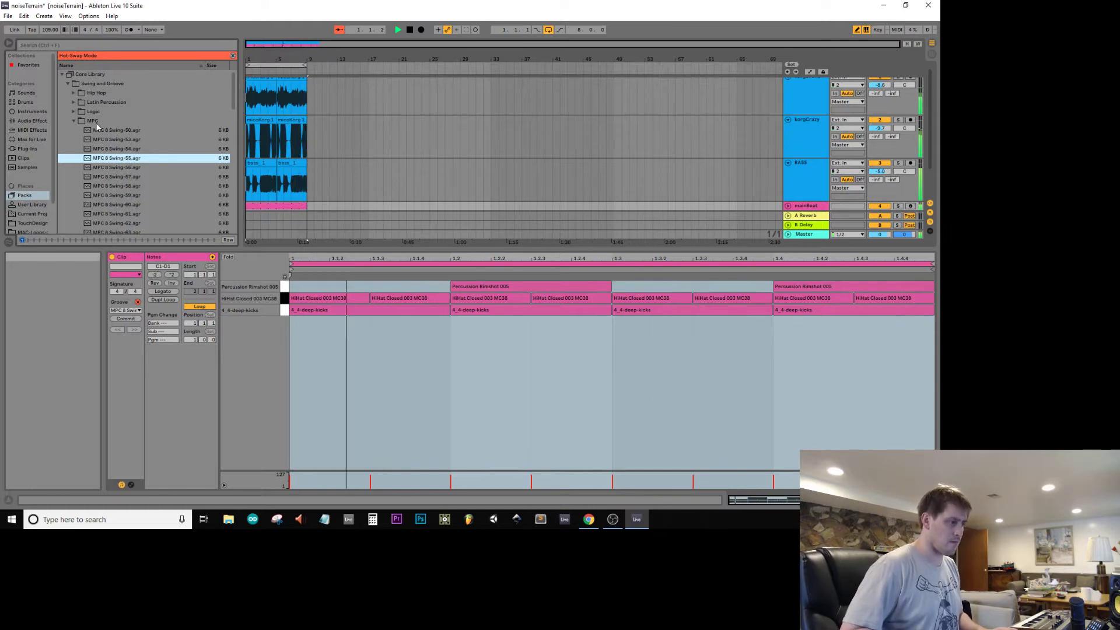
left_click(125, 318)
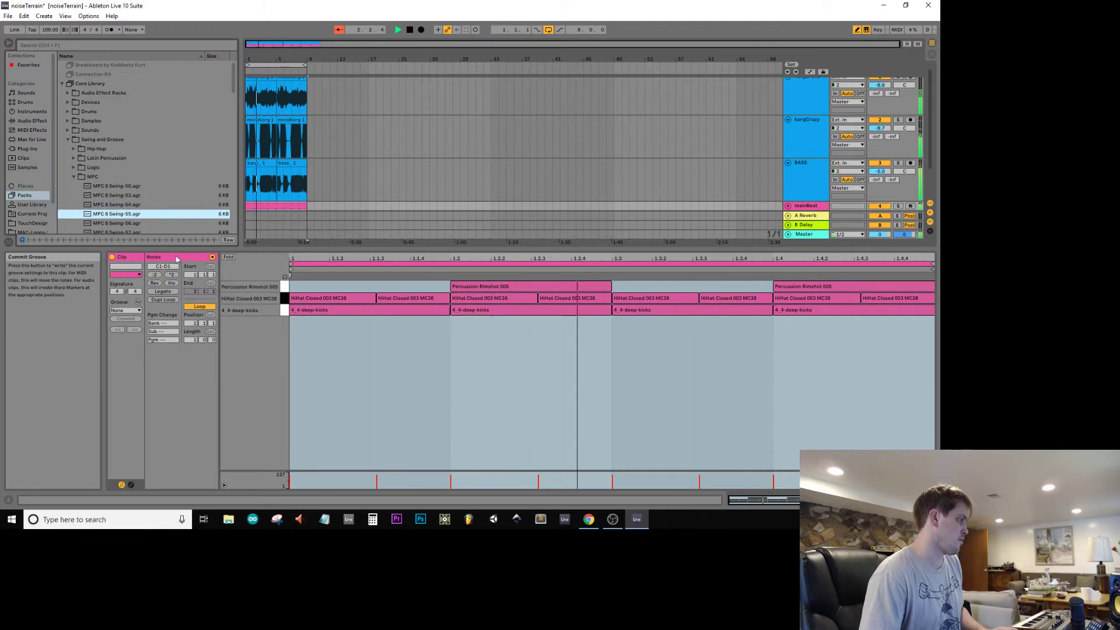
- Delete a short section of the korgDrone clip just before bar 7 and play back the edit
left_click(335, 196)
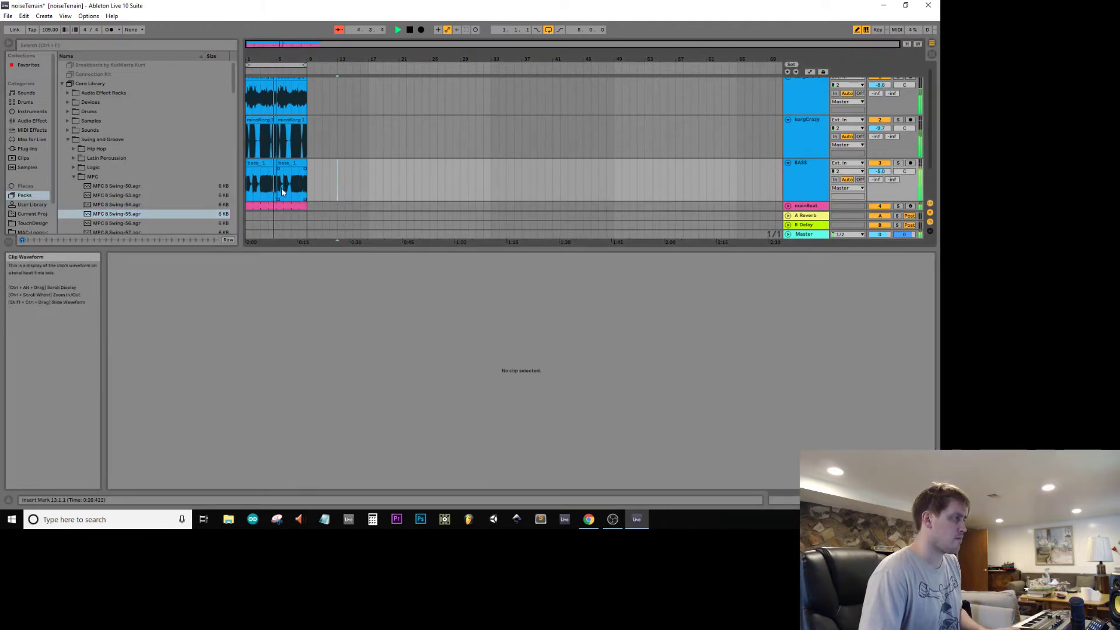
left_click_drag(286, 43, 285, 67)
scroll(765, 107, "up", 1)
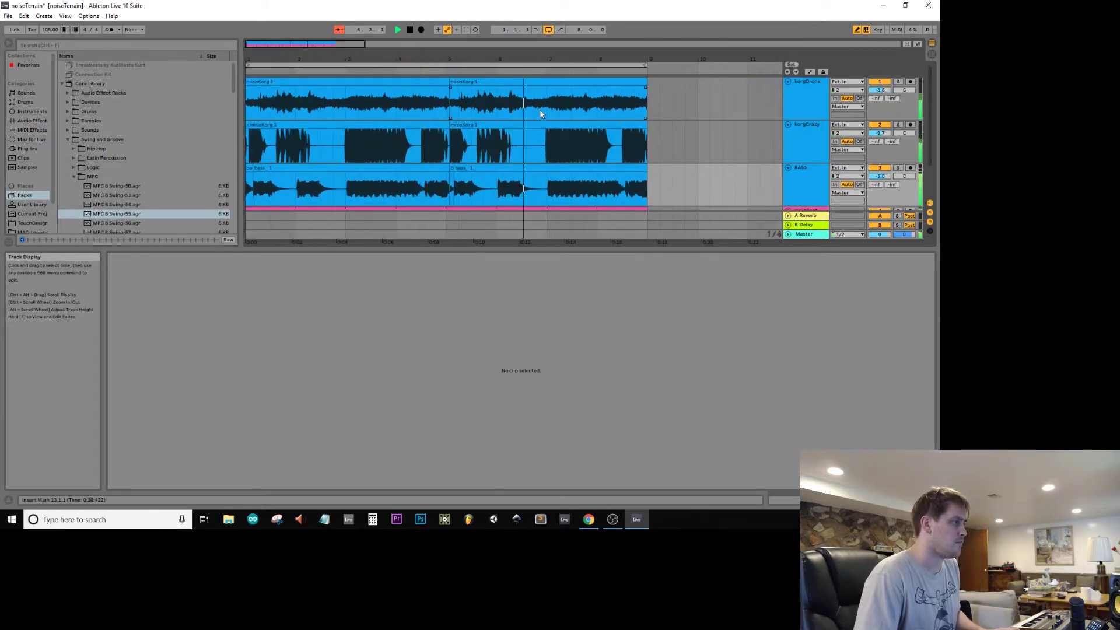
left_click_drag(547, 107, 531, 108)
key("space")
key("Delete")
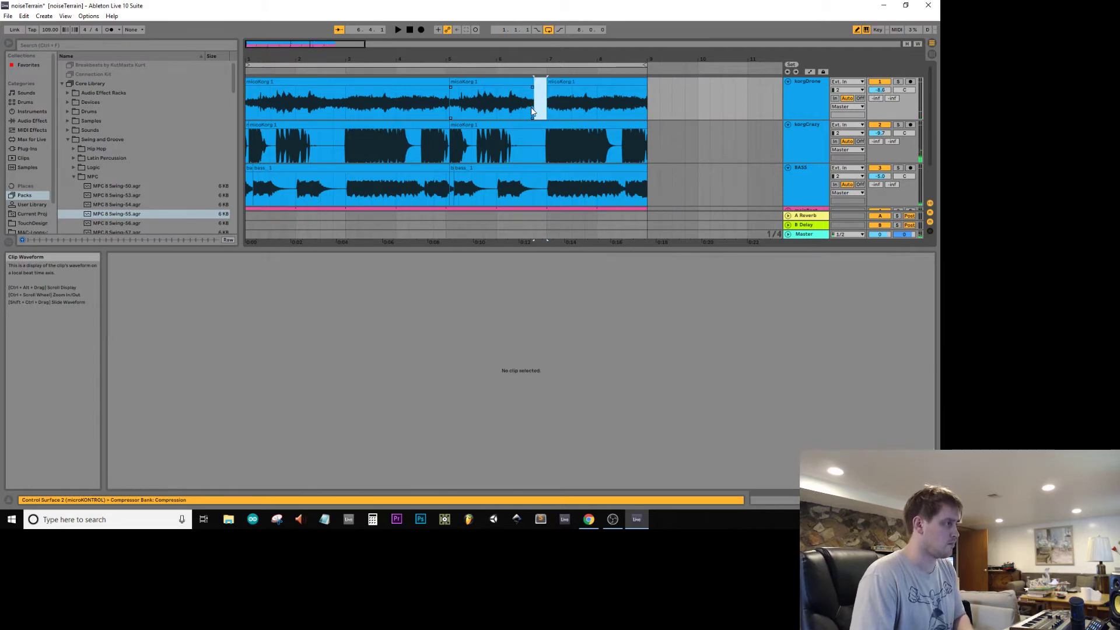
left_click(488, 99)
key("space")
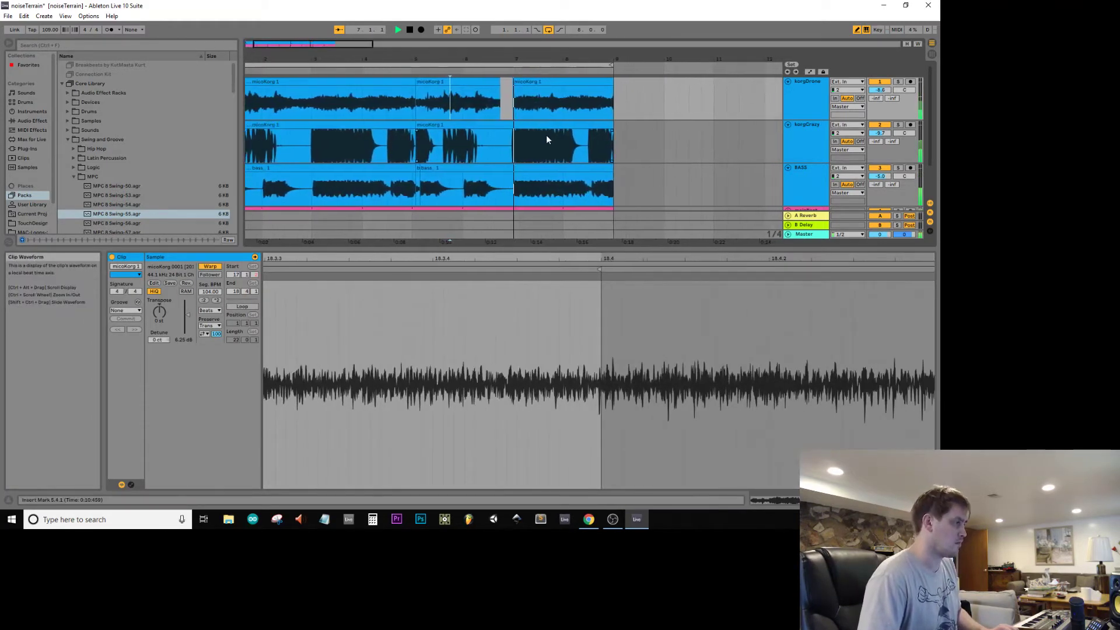
- Remove the last beat before bar 9 from the mainBeat and kickGhost tracks, and play from bar 8
key("space")
left_click_drag(574, 102, 589, 186)
left_click(575, 188)
scroll(575, 188, "down", 2)
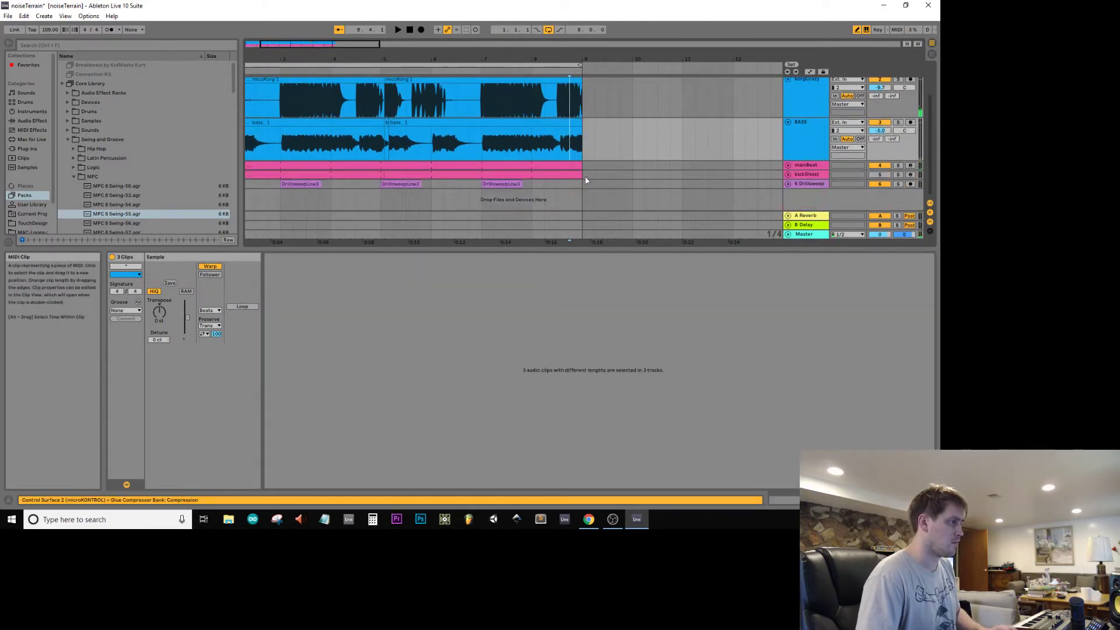
left_click(531, 140)
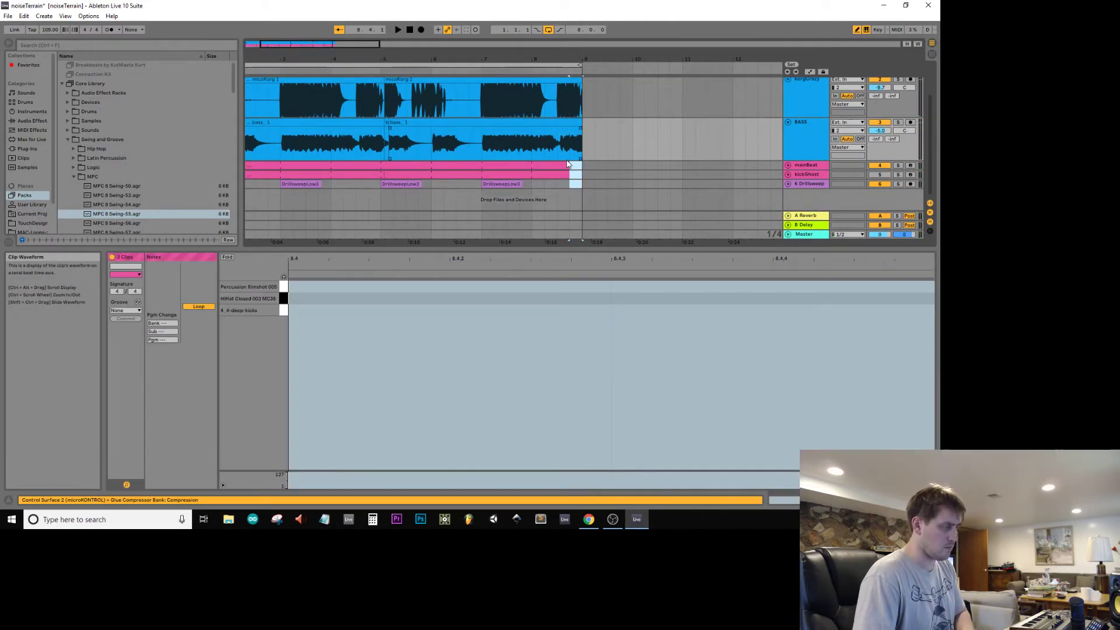
key("space")
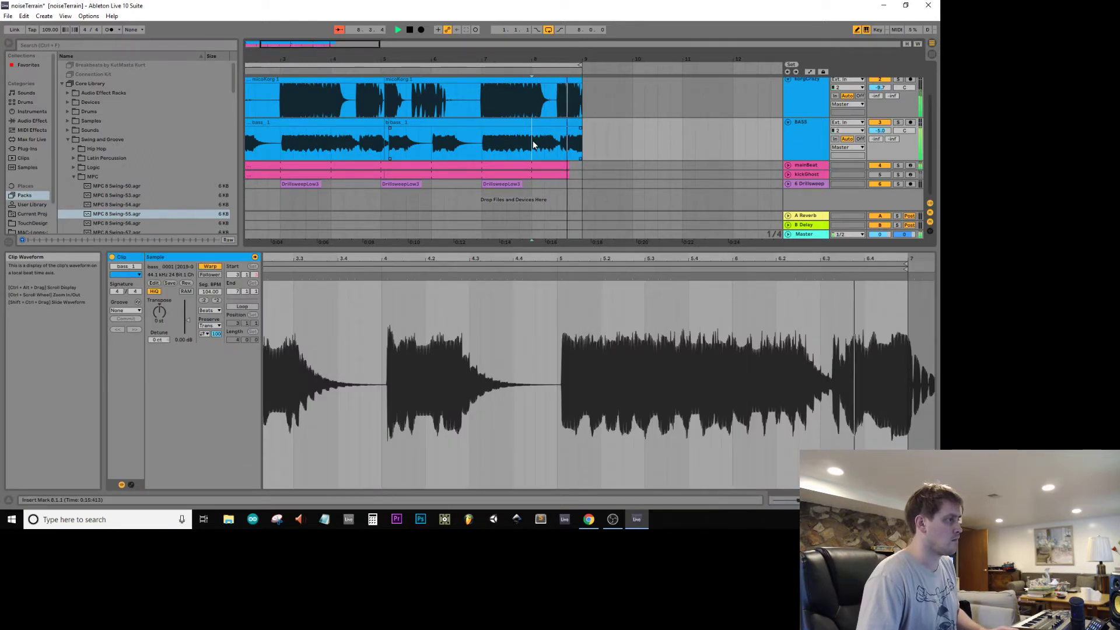
- Delete the ends of the korgDrone and korgCrazy clips from the second beat of bar 8 up to bar 9
scroll(560, 139, "up", 2)
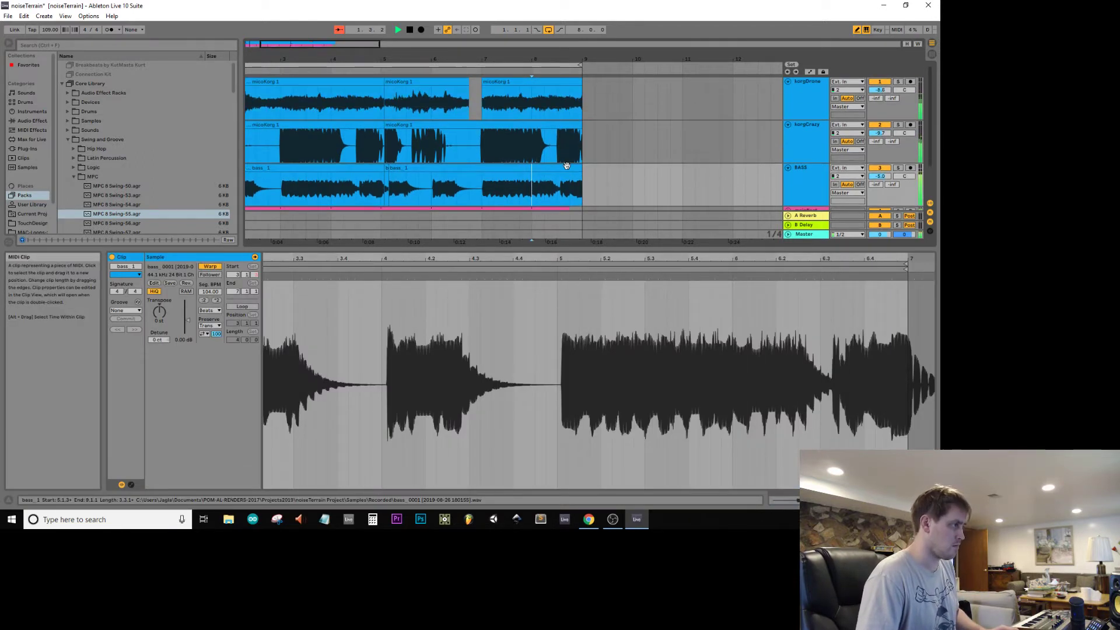
left_click(581, 99)
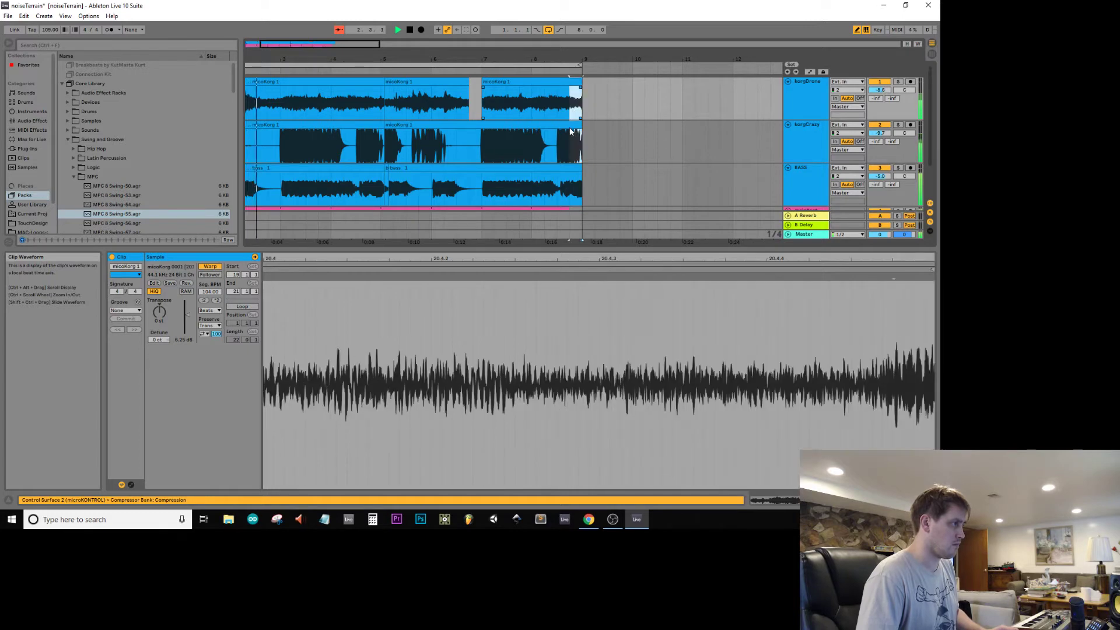
left_click_drag(580, 108, 550, 143)
key("Delete")
key("Delete")
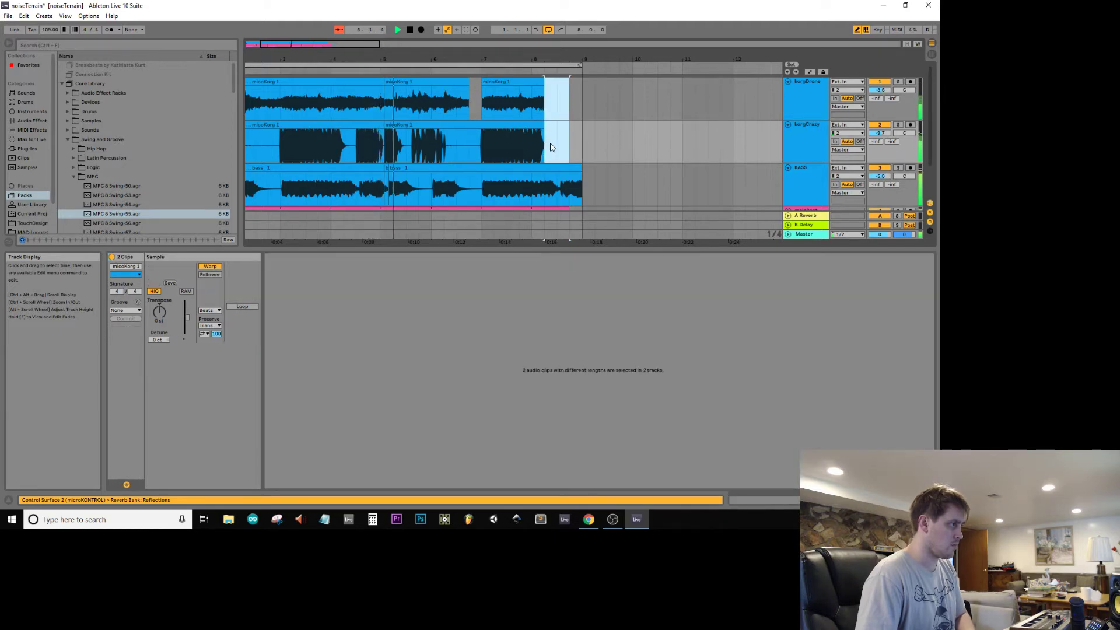
left_click(552, 150)
- Cut the second half of bar 4 out of the korgDrone, korgCrazy, mainBeat and kickGhost tracks
scroll(551, 150, "down", 2)
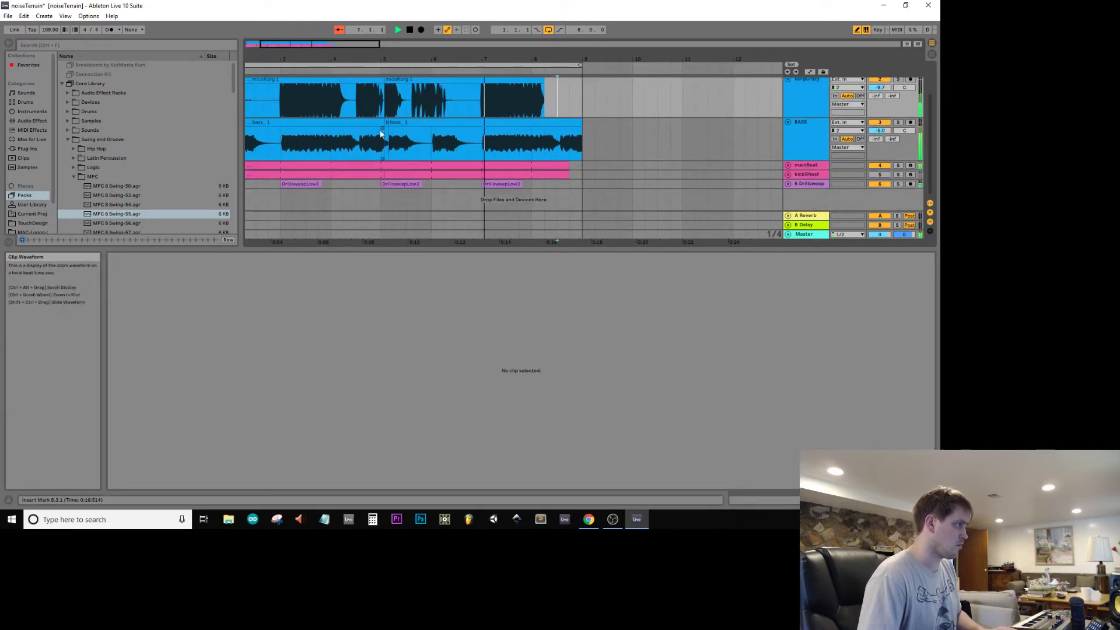
left_click_drag(385, 109, 354, 98)
key("Delete")
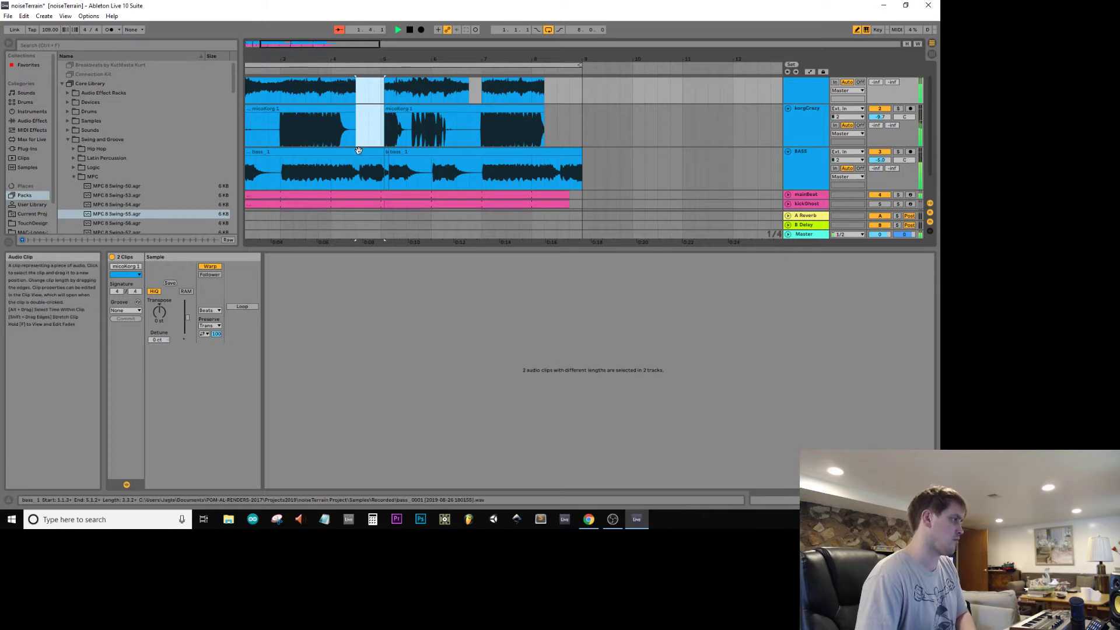
scroll(359, 154, "down", 2)
left_click(375, 182)
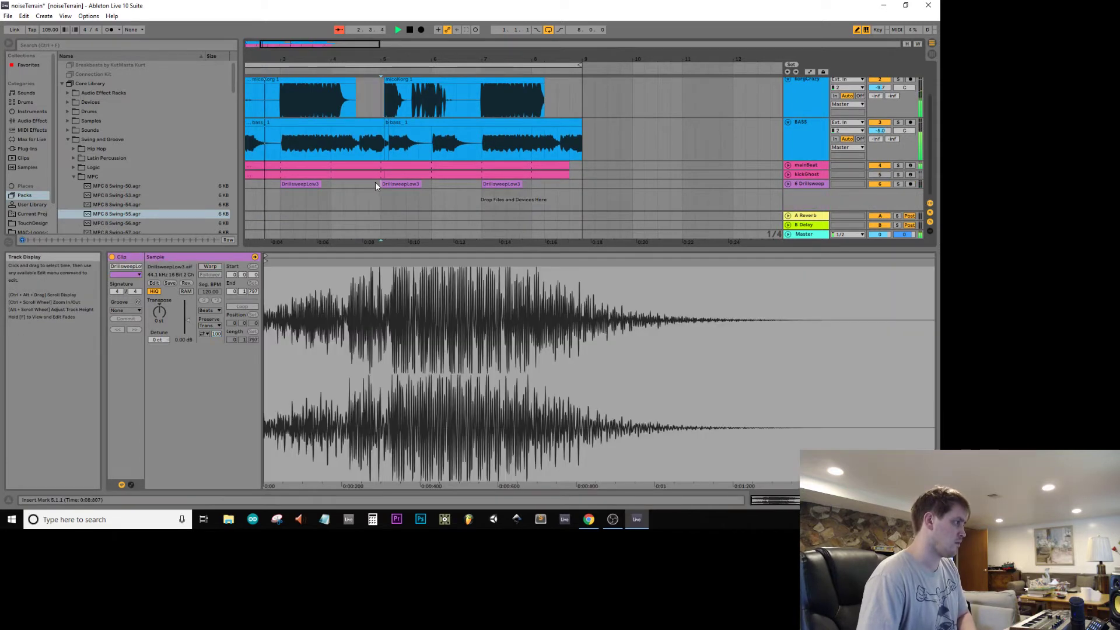
left_click(352, 164)
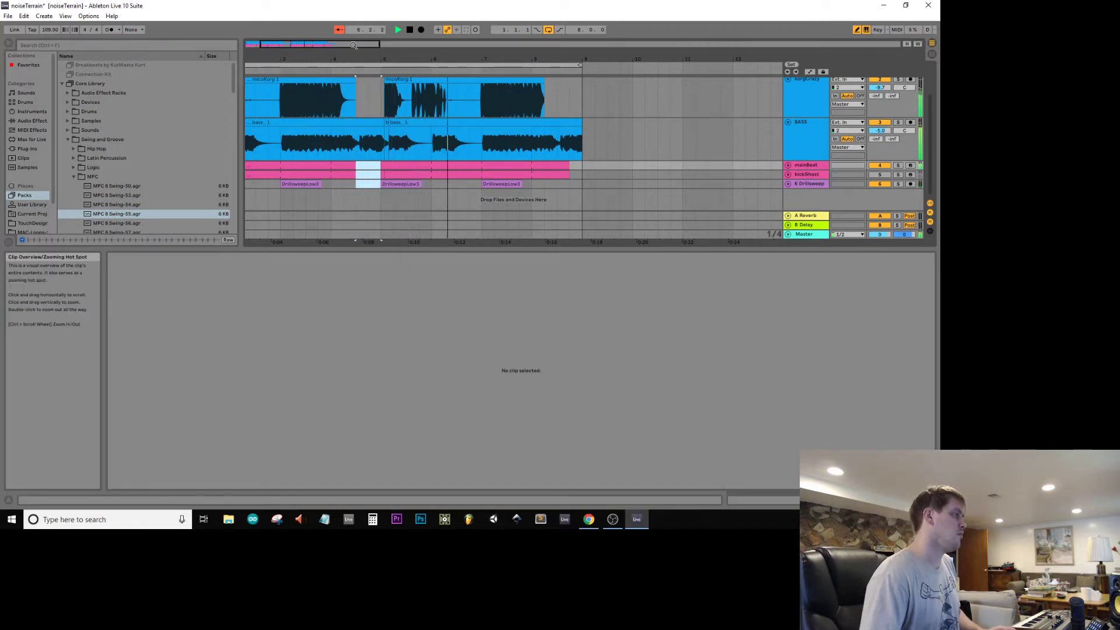
- Search the samples for "clap", audition candidates, and place Clapping Flamenco-120bpm.aif on a new track spanning bars 1 to 9
left_click_drag(358, 58, 357, 35)
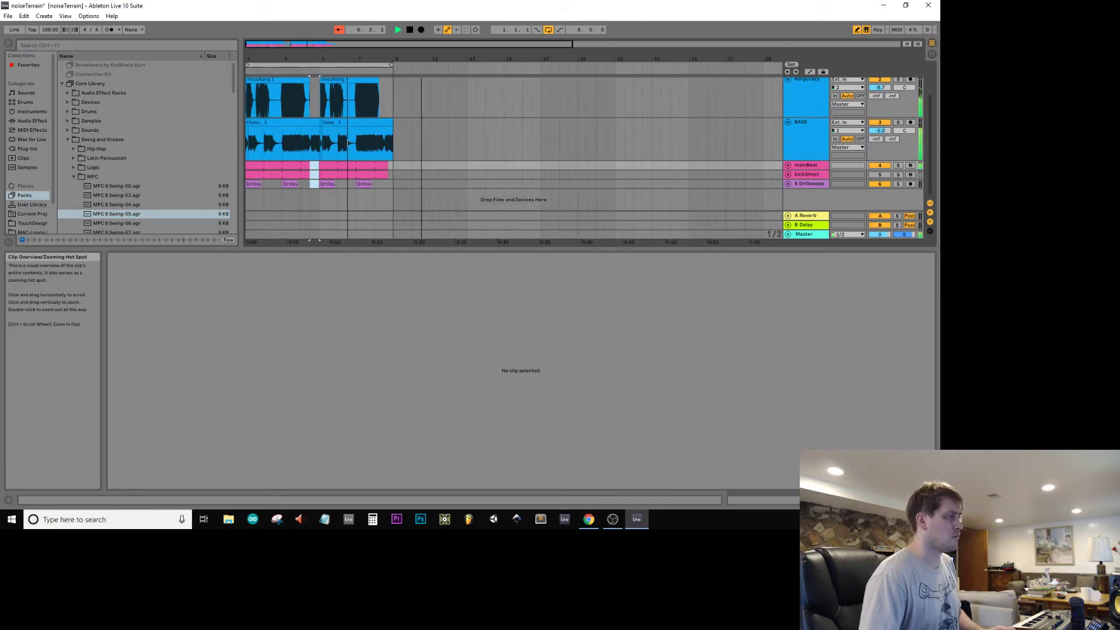
left_click(788, 166)
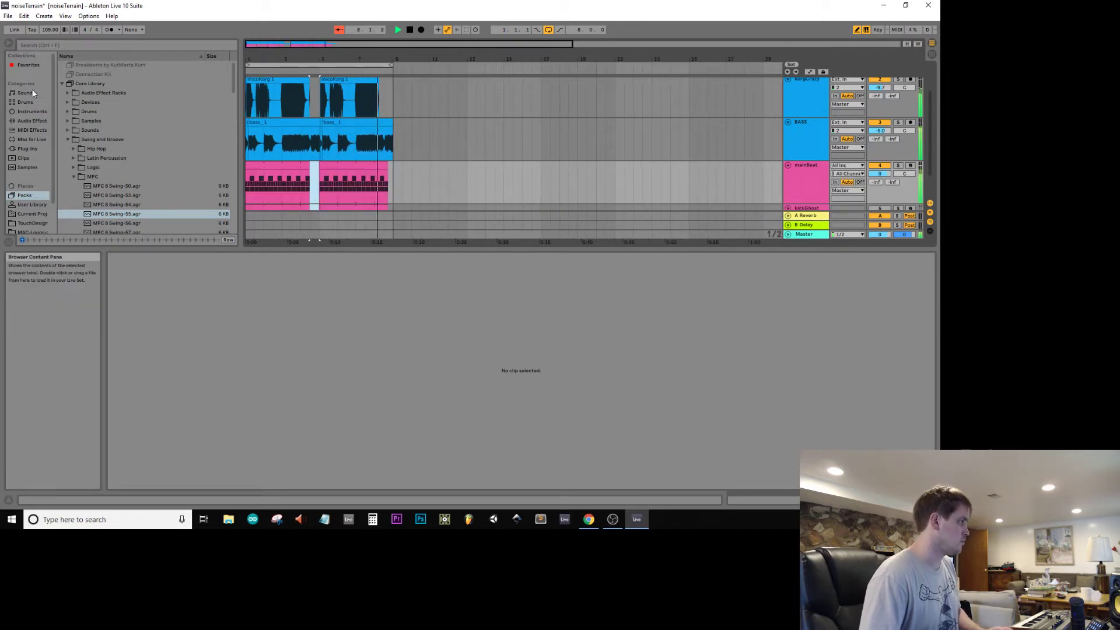
left_click(27, 168)
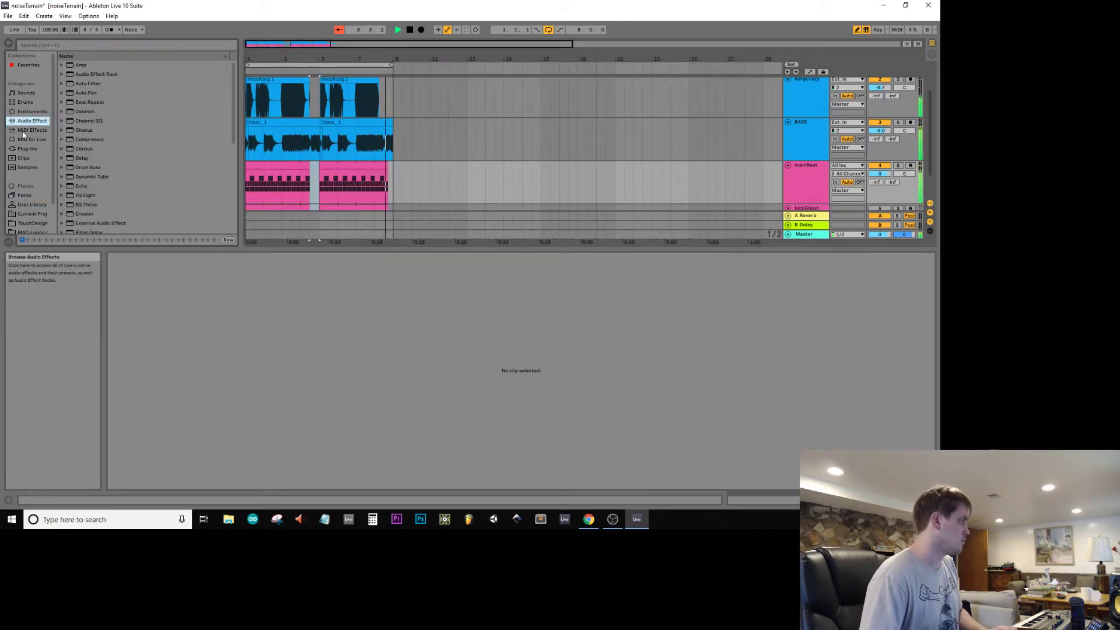
left_click(62, 42)
type("clap")
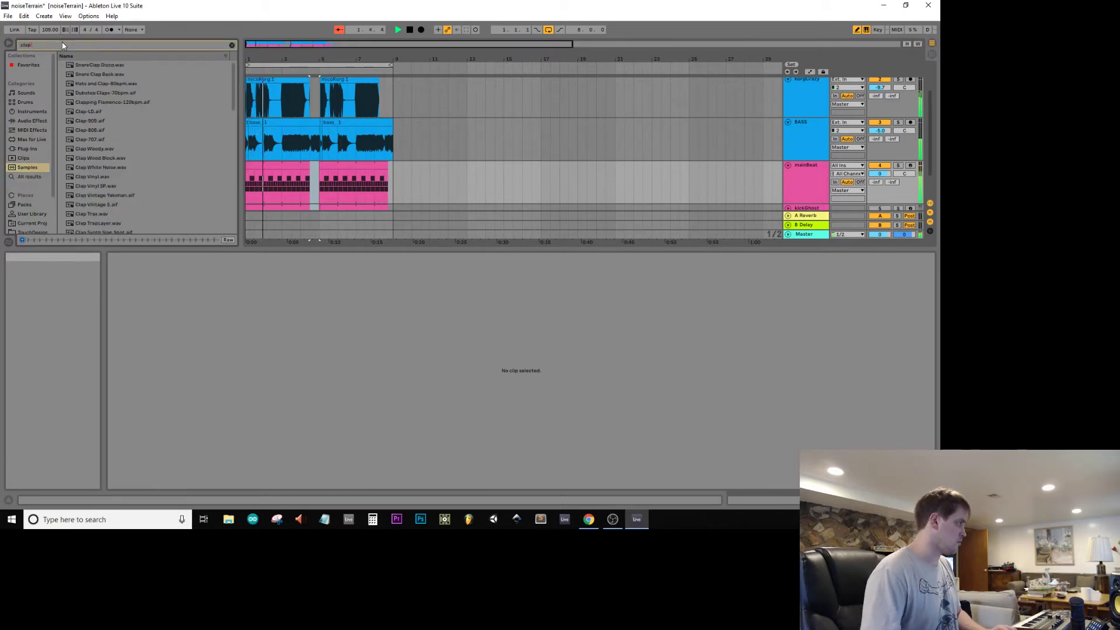
left_click(86, 93)
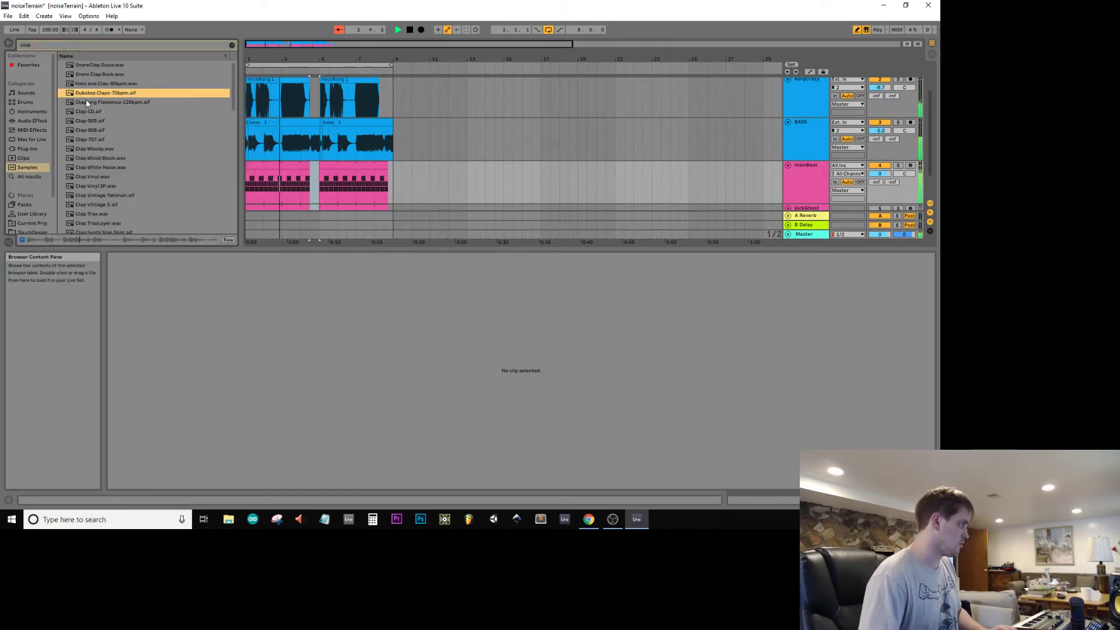
left_click(86, 102)
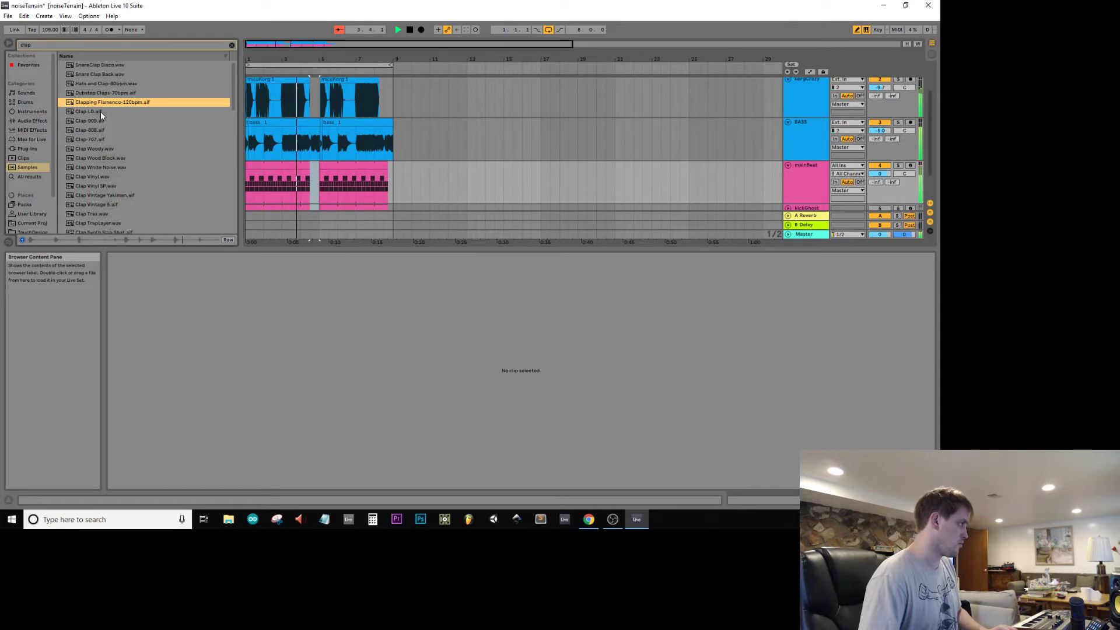
scroll(422, 161, "down", 2)
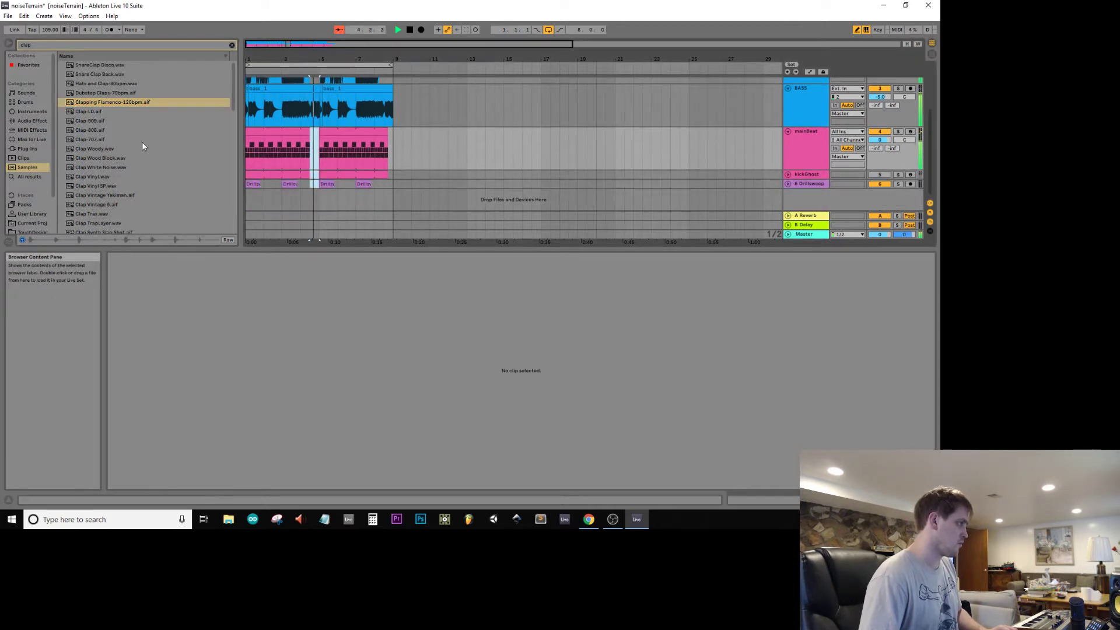
left_click_drag(121, 104, 393, 169)
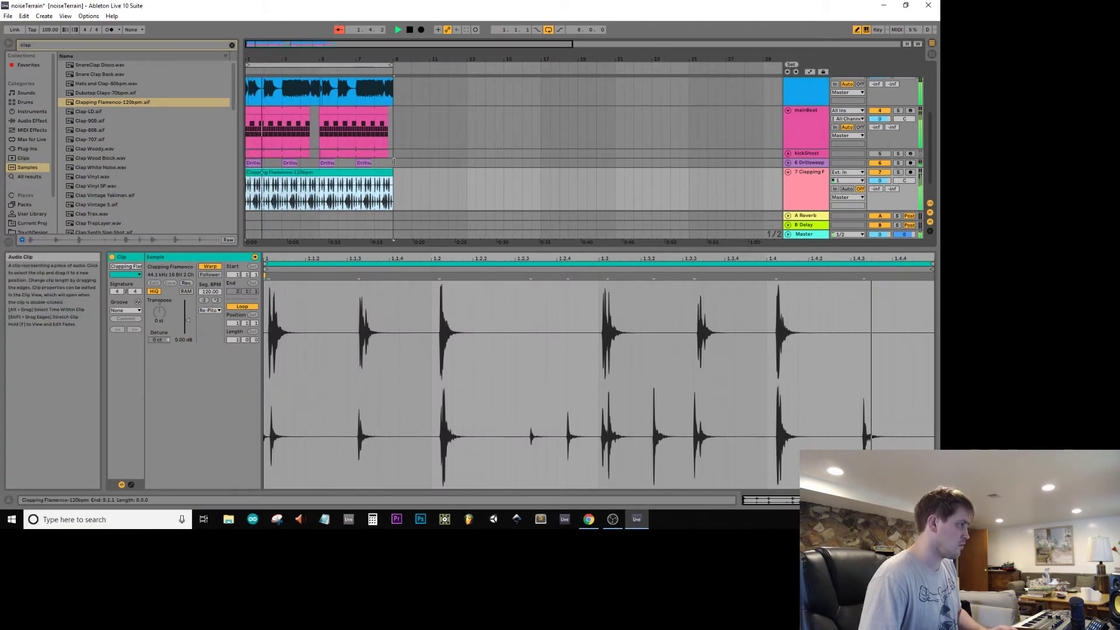
- Cut the second half of bar 4 out of the Clapping Flamenco clip and trim its end back to about the middle of bar 8
mouse_move(320, 190)
left_mouse_down()
mouse_move(300, 193)
mouse_move(309, 182)
left_mouse_up()
key("Delete")
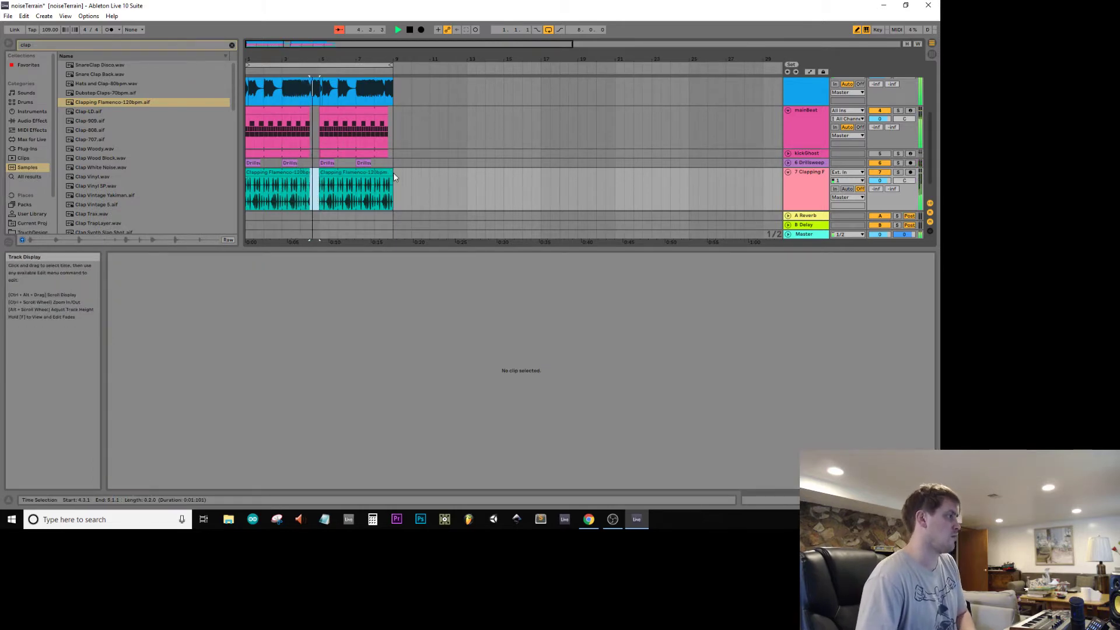
left_click(375, 184)
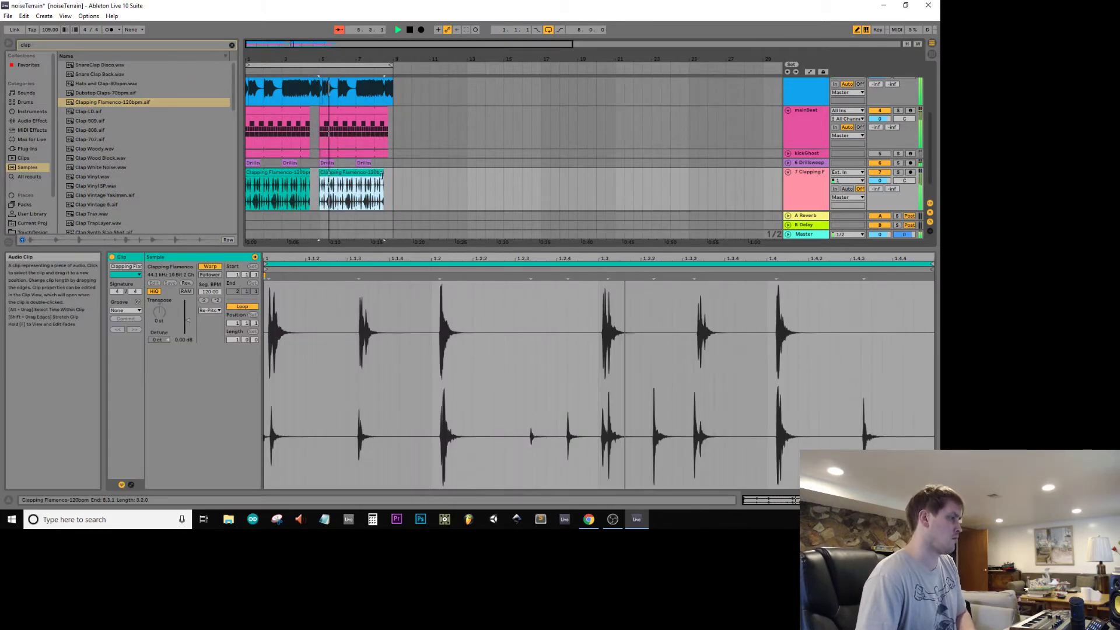
left_click_drag(394, 181, 162, 215)
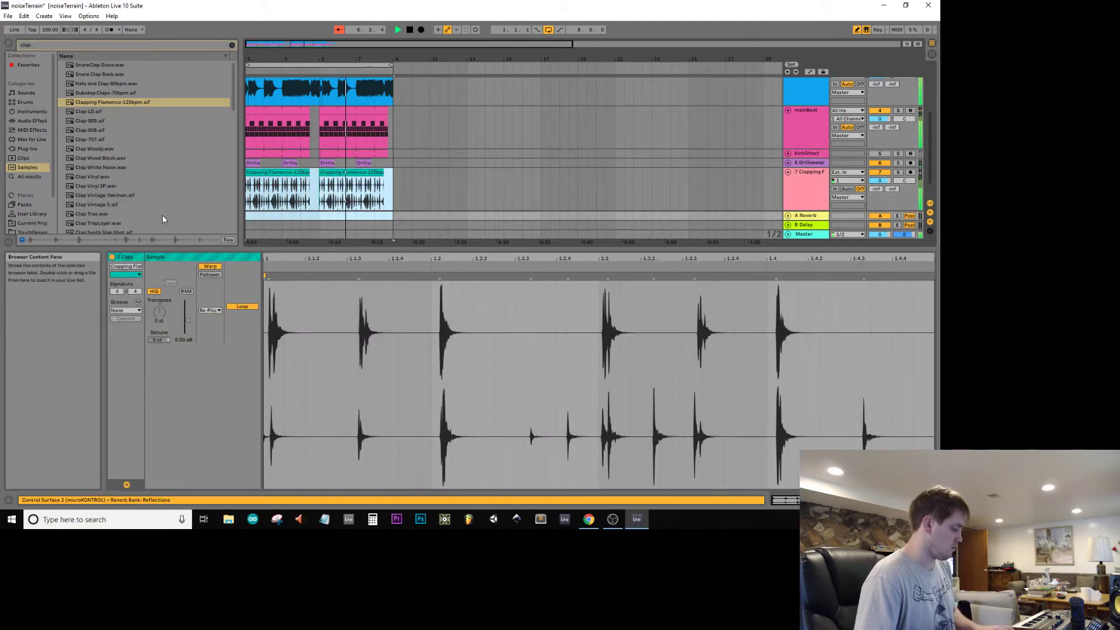
- Set the Clapping Flamenco clips' warp mode to Beats and transpose them to -5 st
left_click(210, 310)
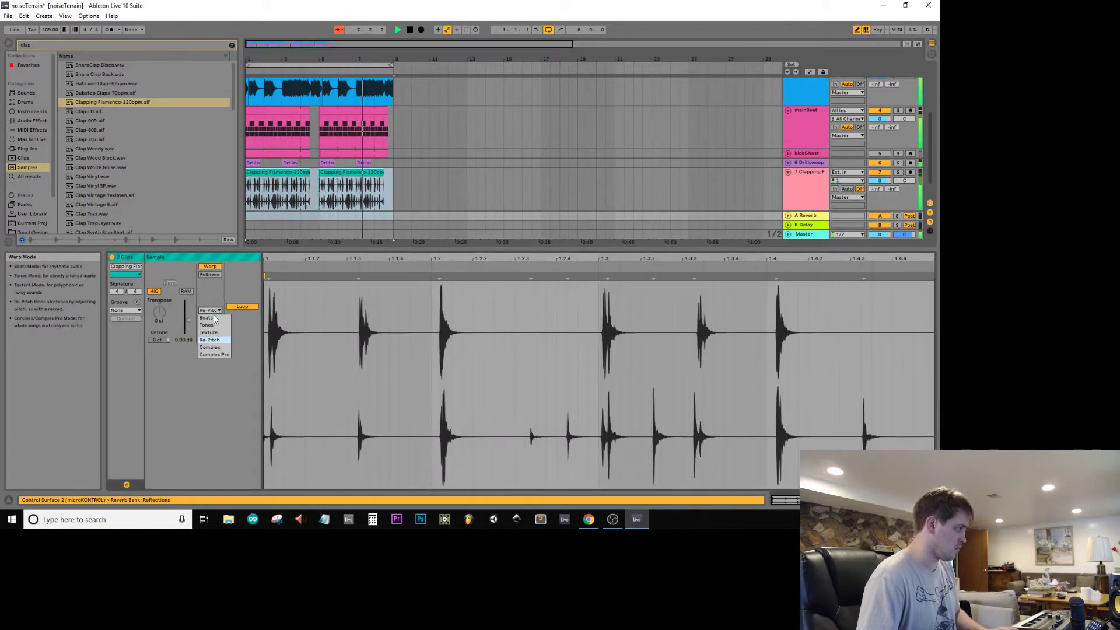
left_click(208, 314)
left_click_drag(162, 318, 162, 332)
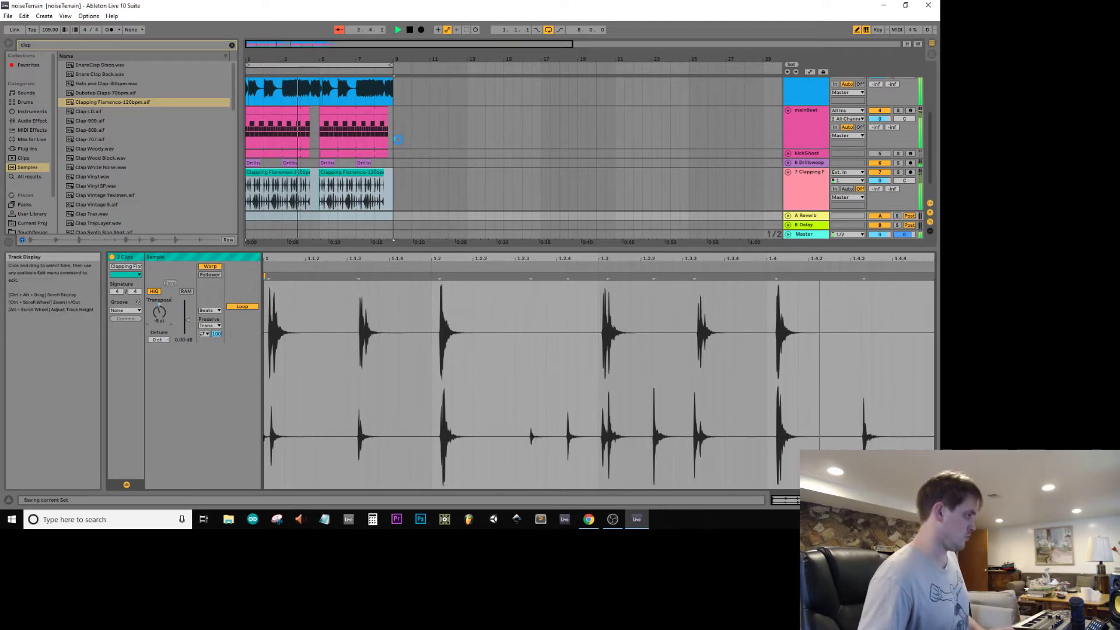
key("ctrl+a")
key("space")
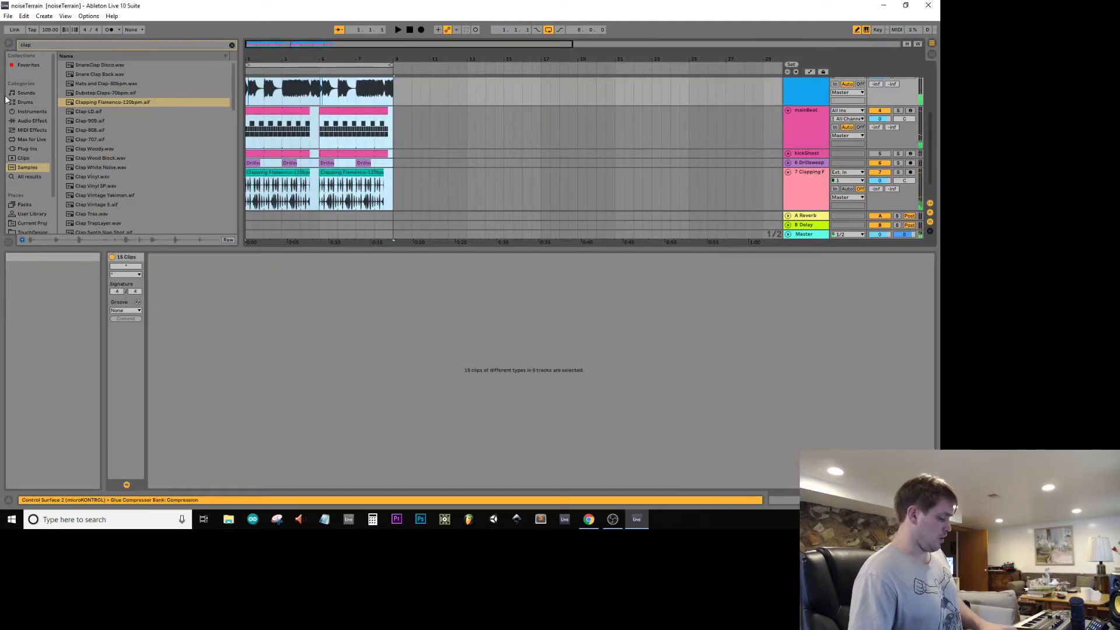
key("ctrl+shift+r")
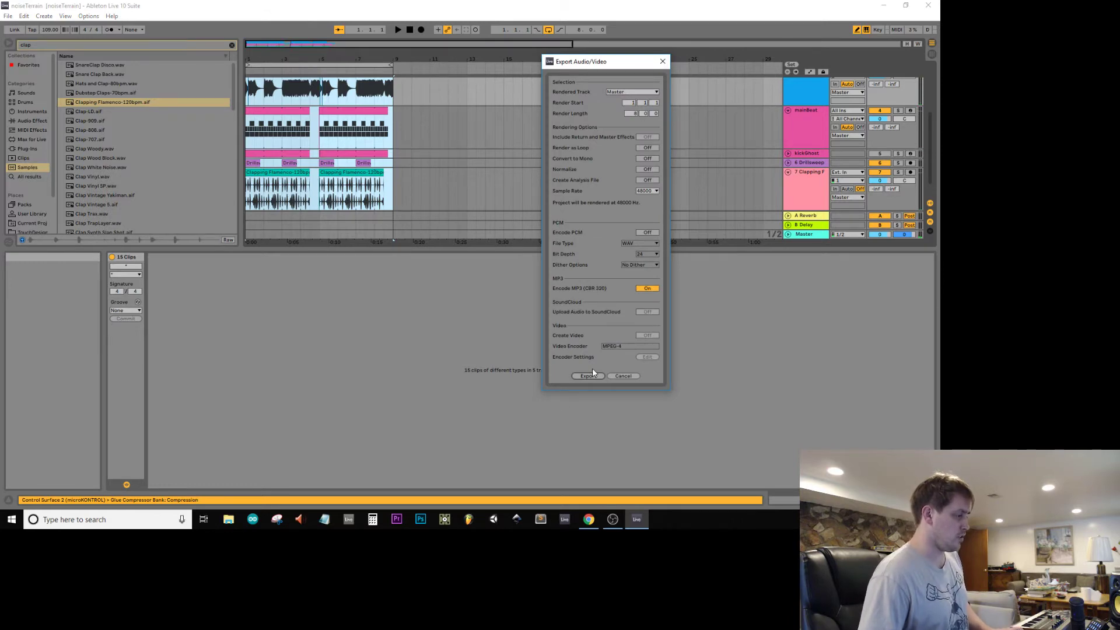
left_click(624, 376)
- Lower the Clapping Flamenco track's volume to -9.0 dB during playback, and save the set
key("Tab")
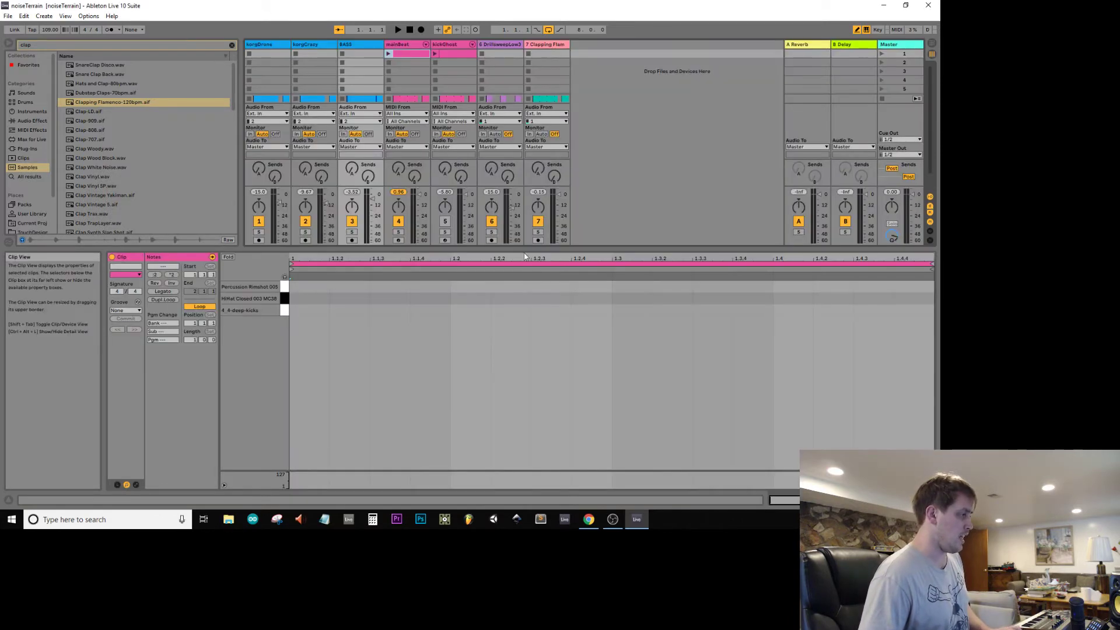
key("space")
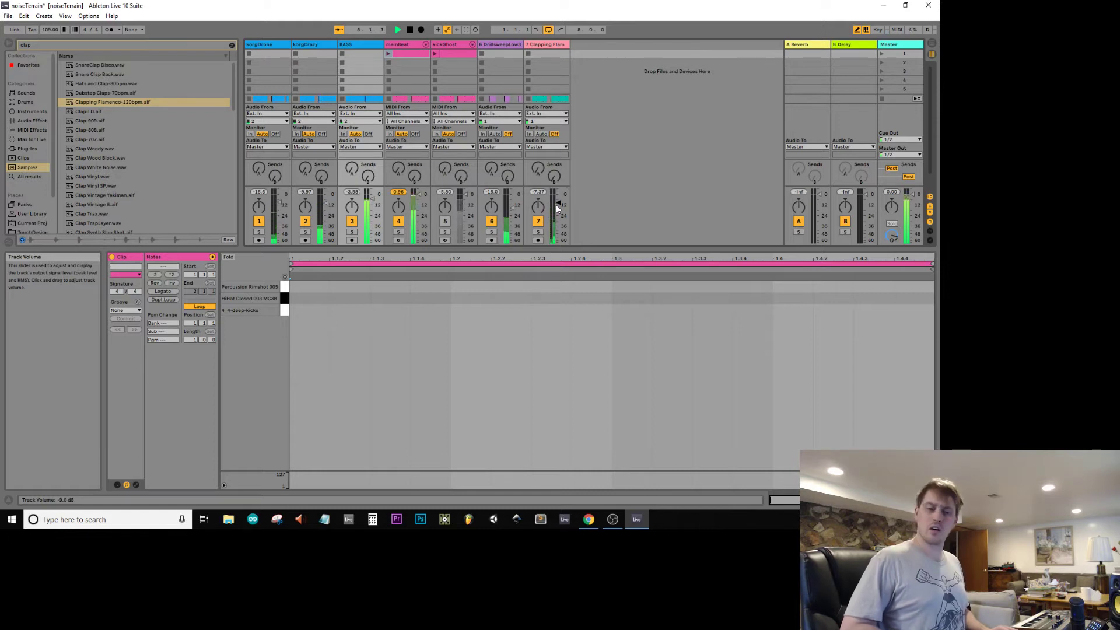
key("space")
key("ctrl+s")
- Export the whole arrangement as an MP3 named 8-26-19-noiseTerrain in the renderDaily folder
key("Tab")
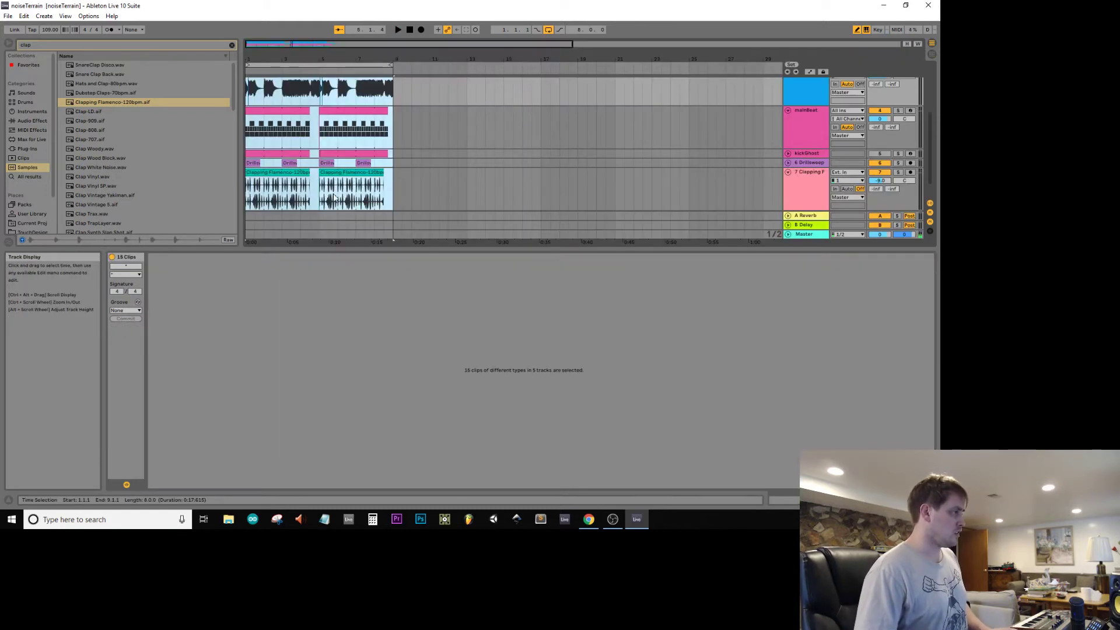
left_click(392, 189)
key("ctrl+a")
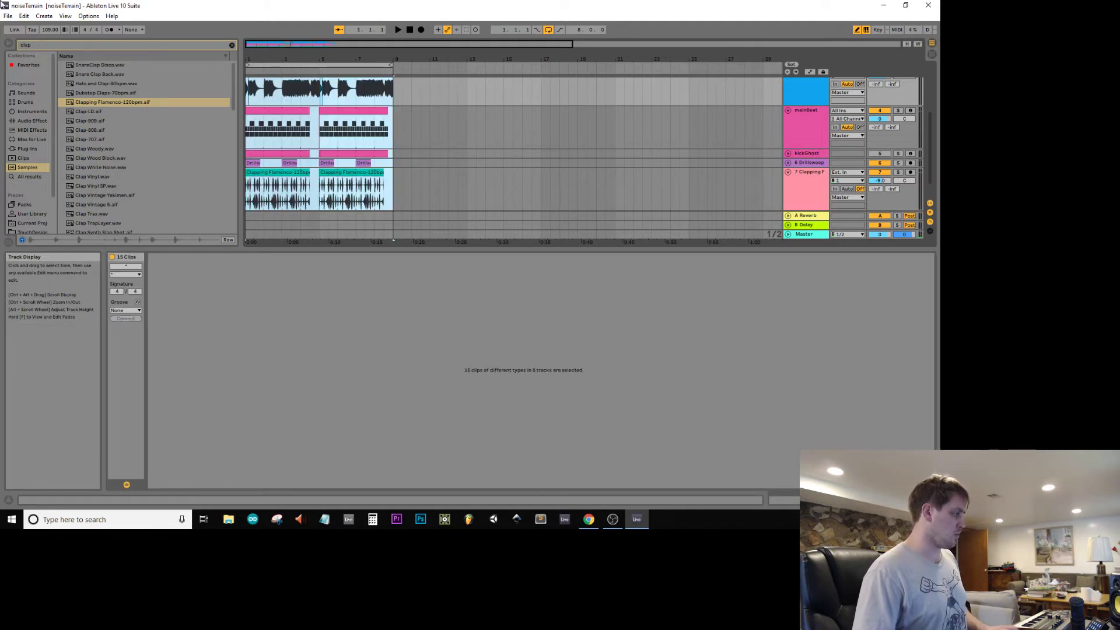
key("ctrl+shift+r")
left_click(589, 376)
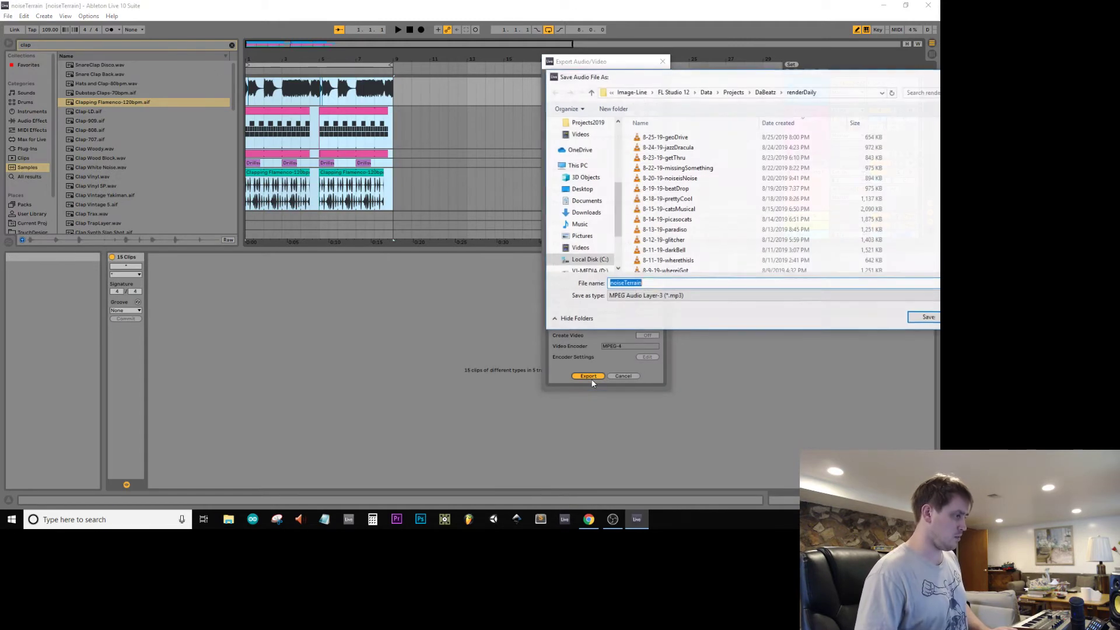
key("Home")
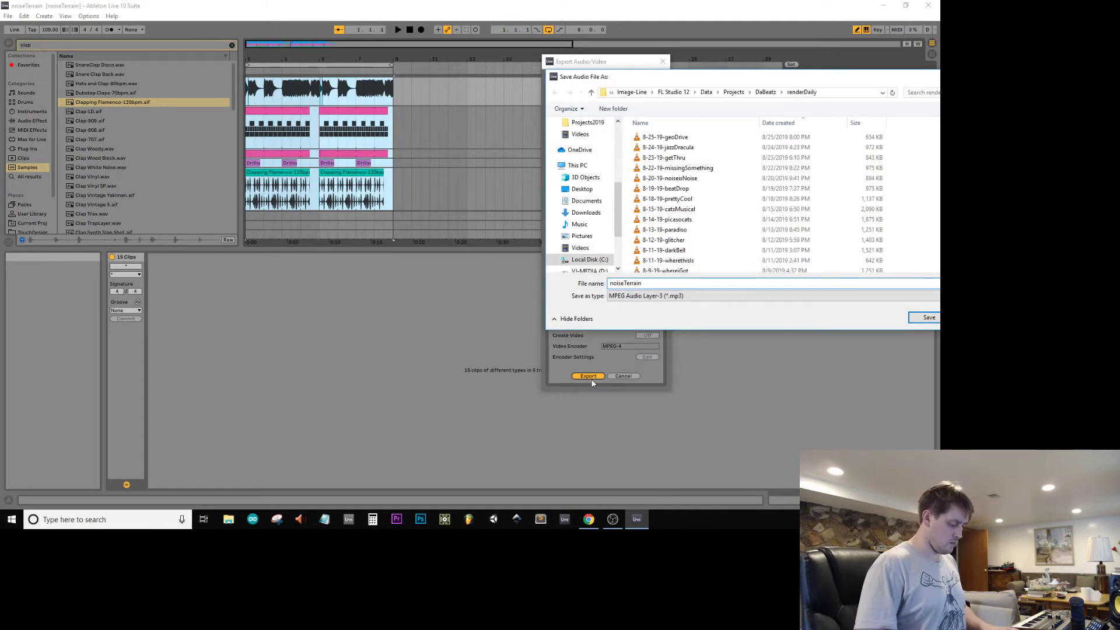
type("8-26-19-")
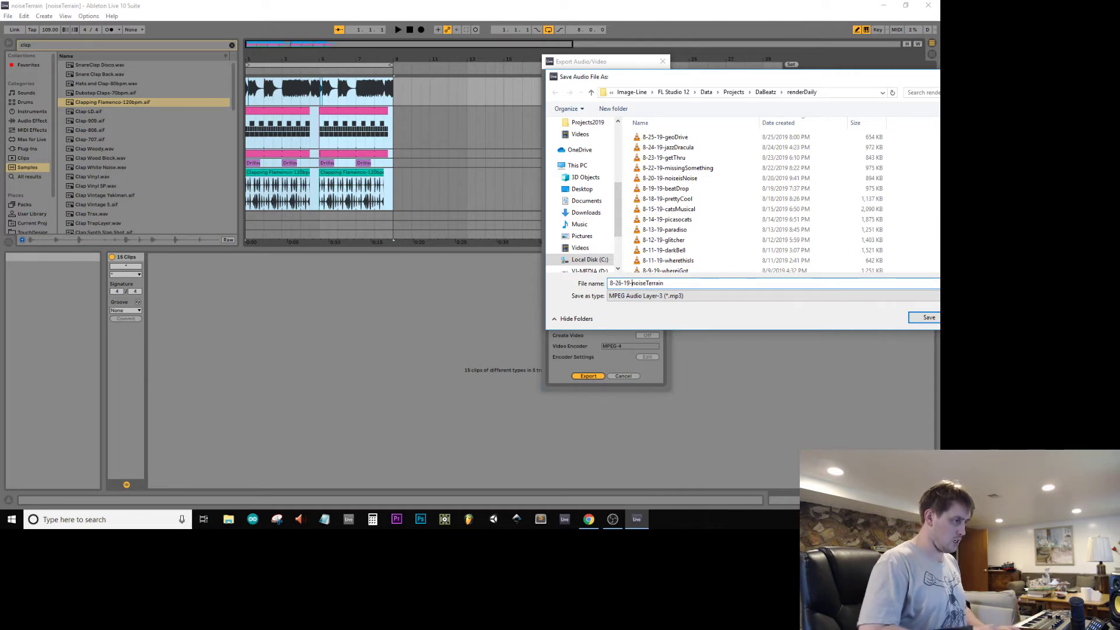
key("Return")
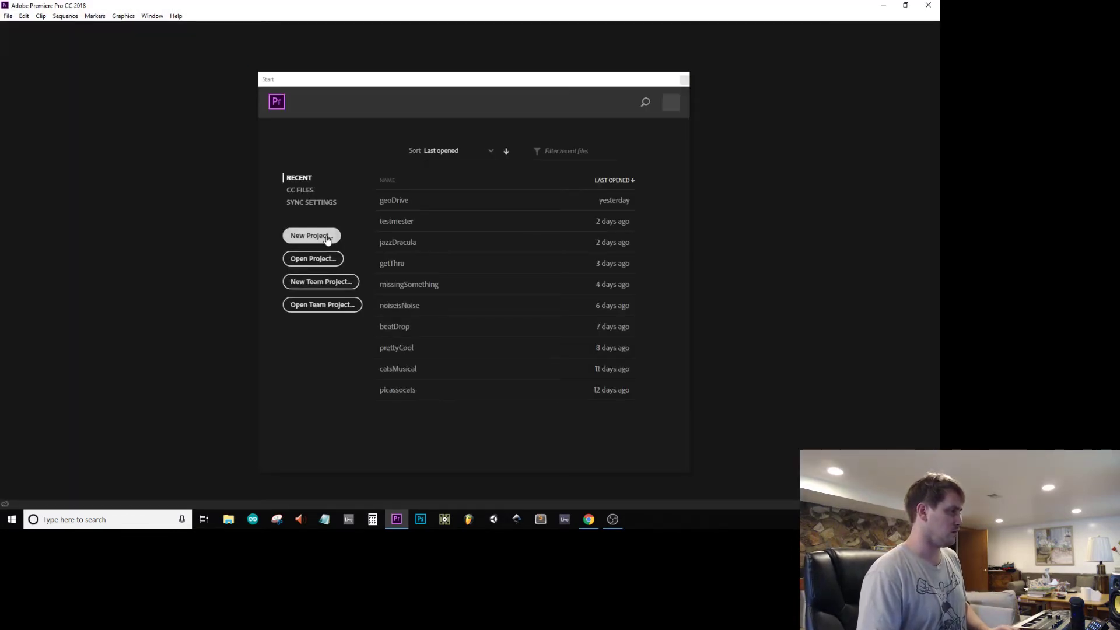
- Create a new Adobe Premiere Pro project named noiseTerrain
left_click(324, 235)
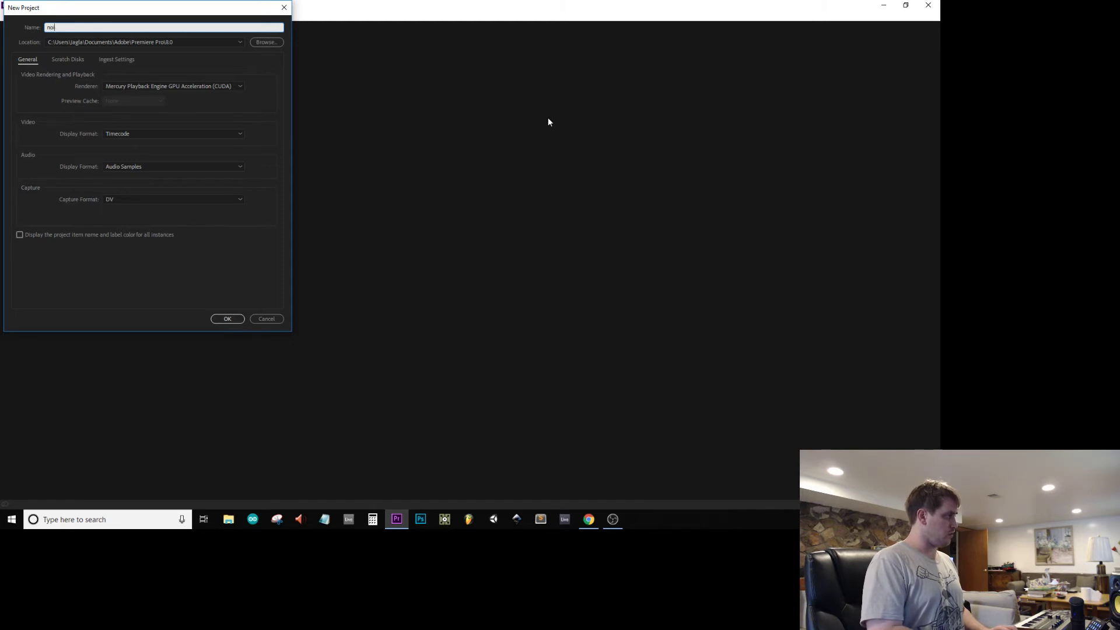
key("Return")
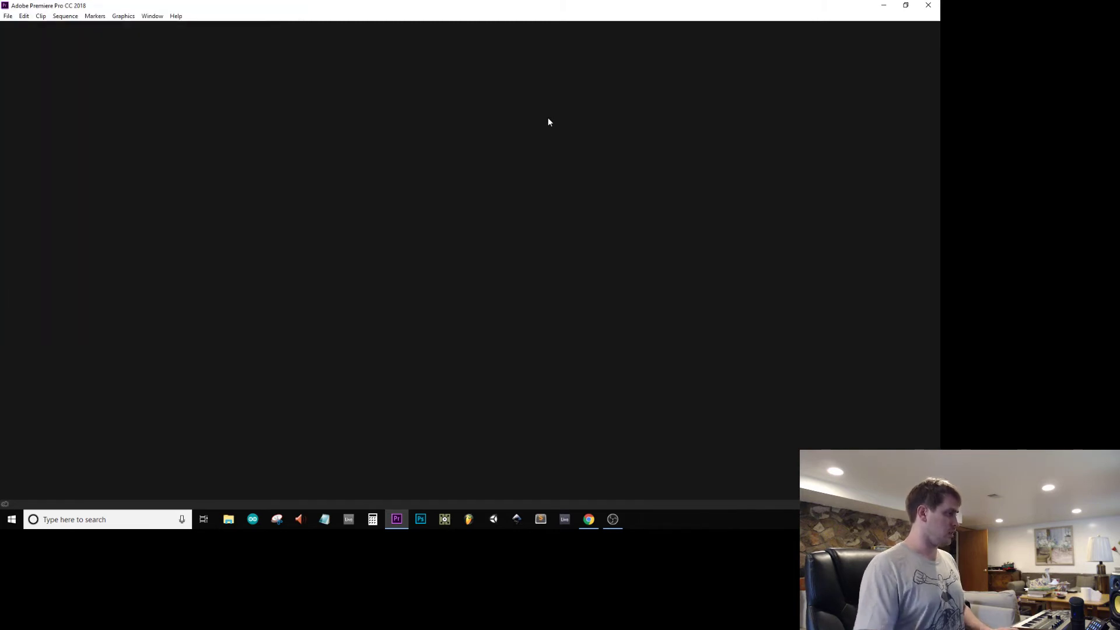
- Bring the three noiseTerrain videos from File Explorer into a new sequence and place 8-26-19-noiseTerrain.mp3 at the start of audio track A1
left_click(224, 521)
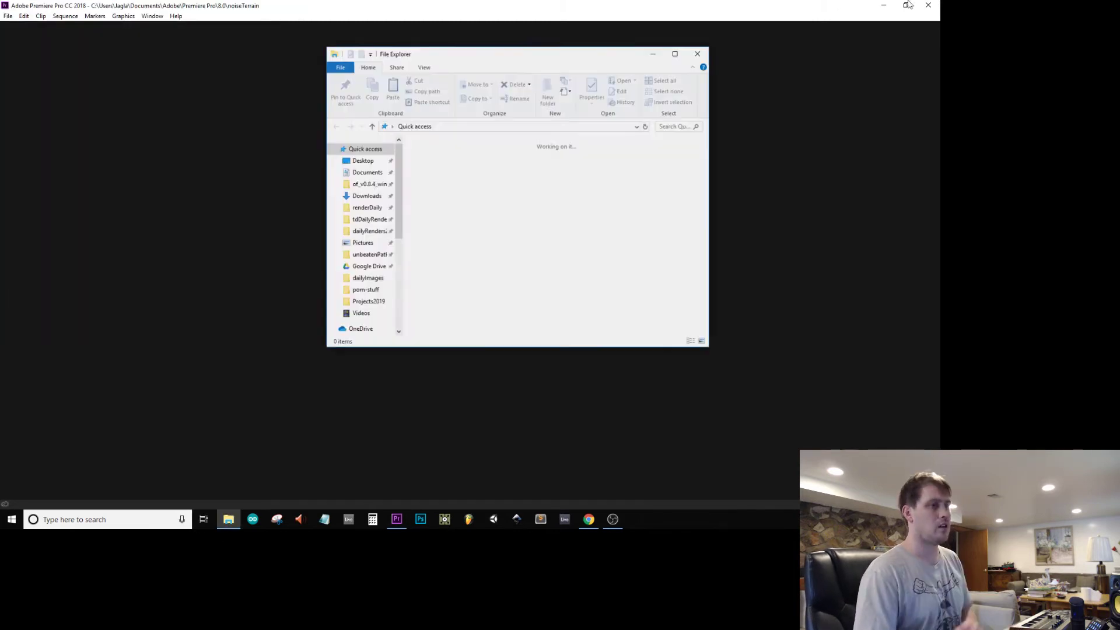
left_click_drag(503, 59, 939, 59)
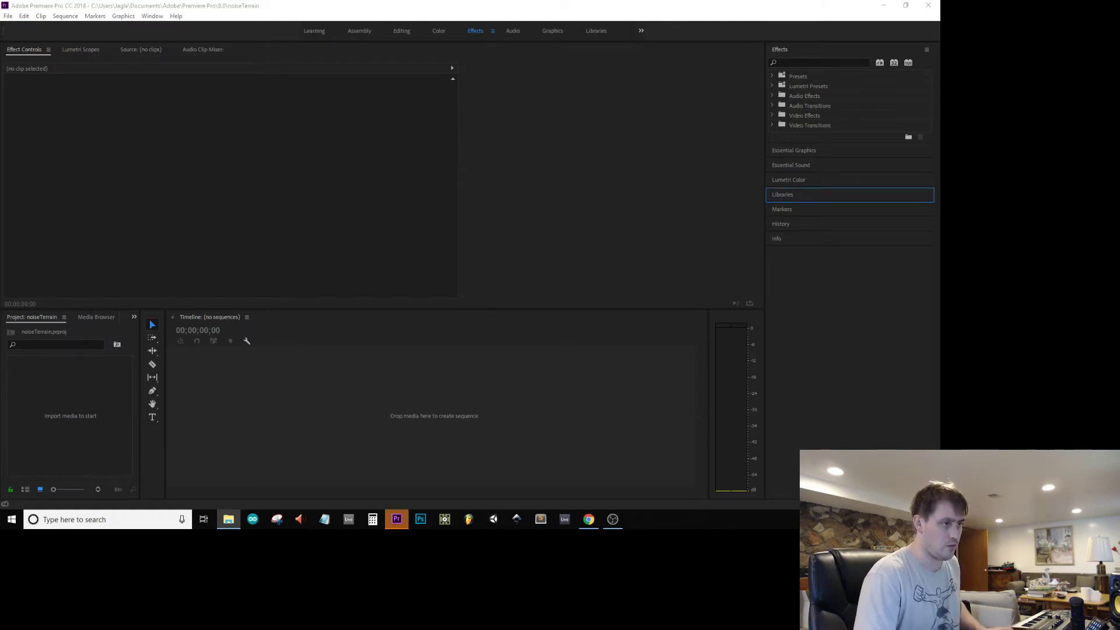
left_click_drag(3, 508, 350, 440)
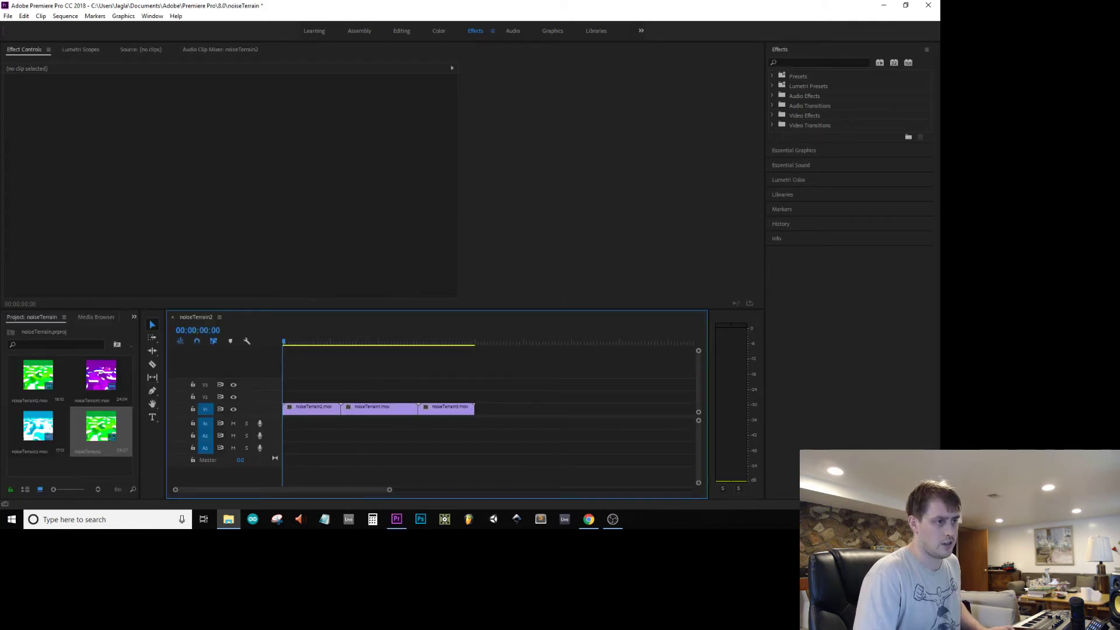
left_click_drag(0, 367, 281, 430)
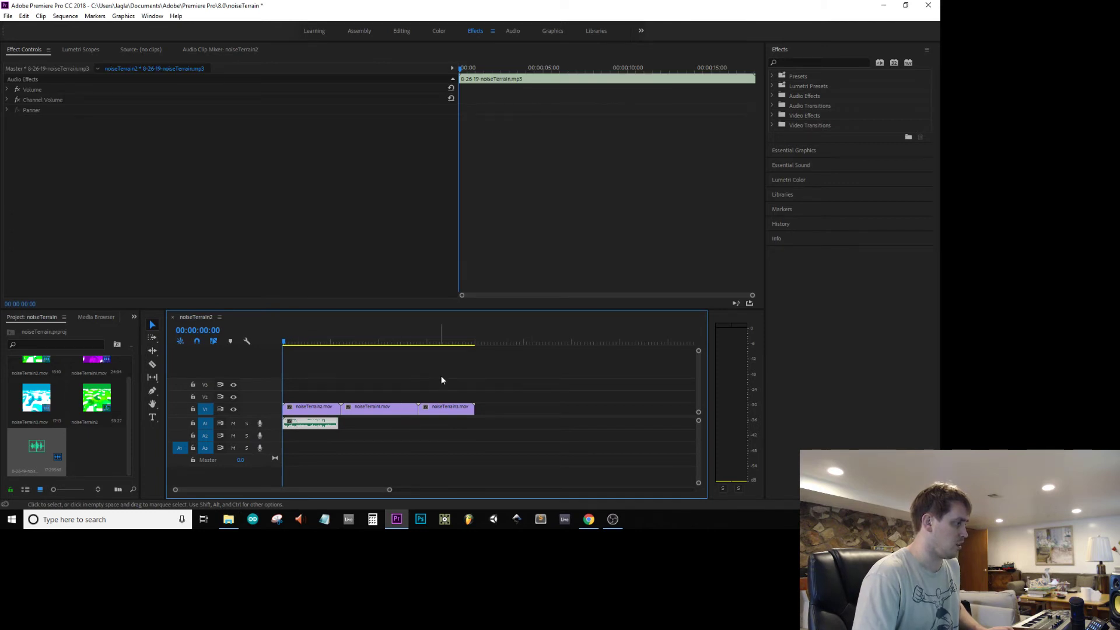
- Set the duration of all three noiseTerrain video clips on the timeline to 5 seconds
left_click_drag(441, 374, 295, 414)
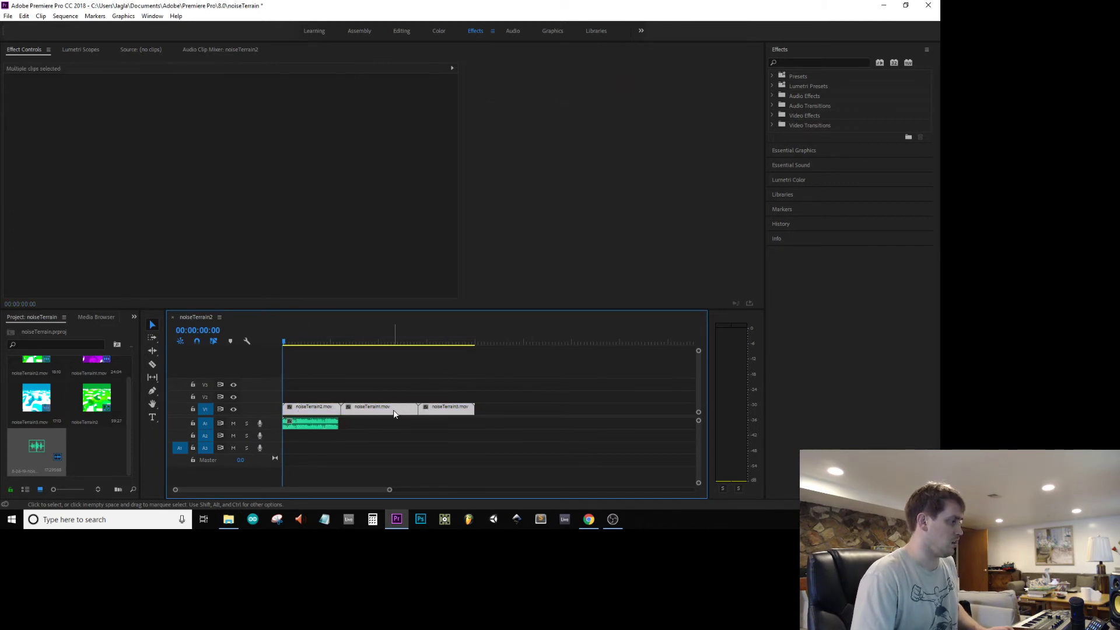
right_click(394, 413)
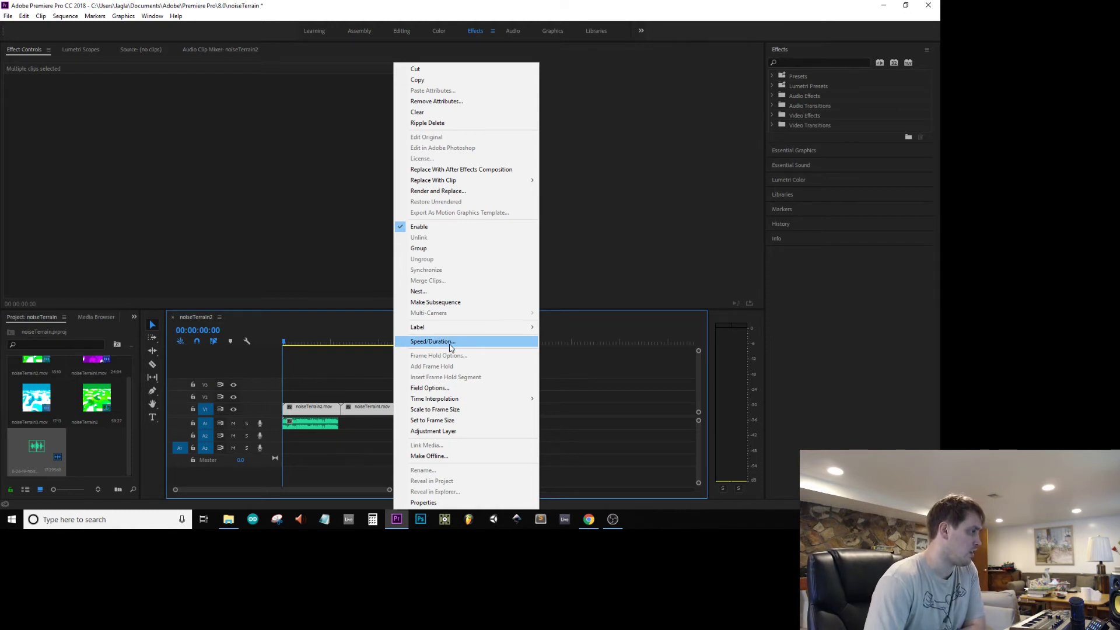
left_click(450, 348)
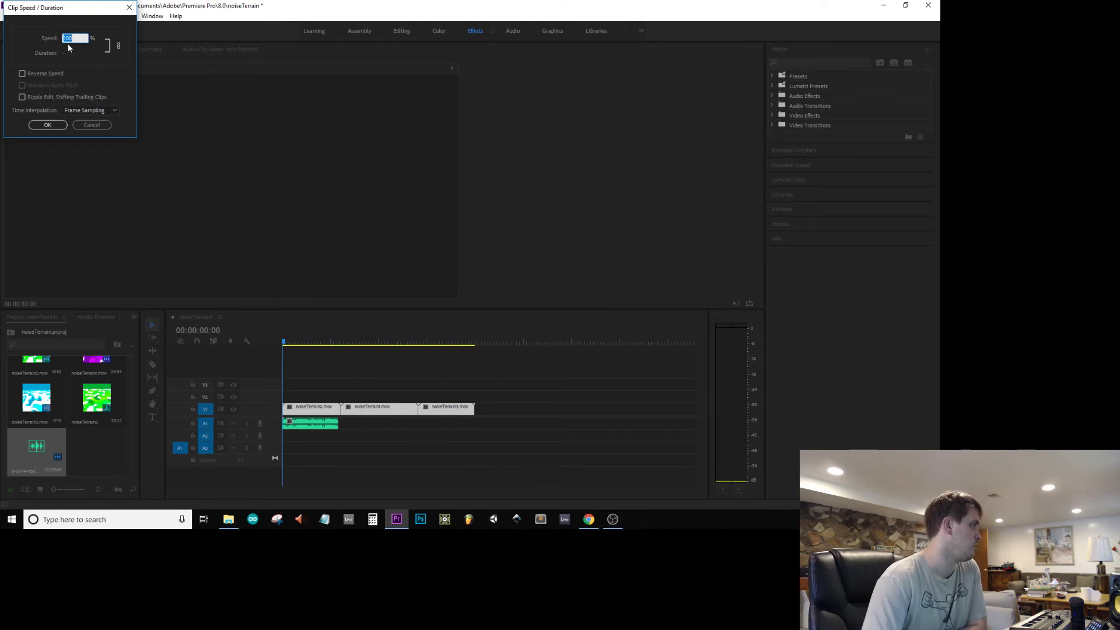
left_click(63, 52)
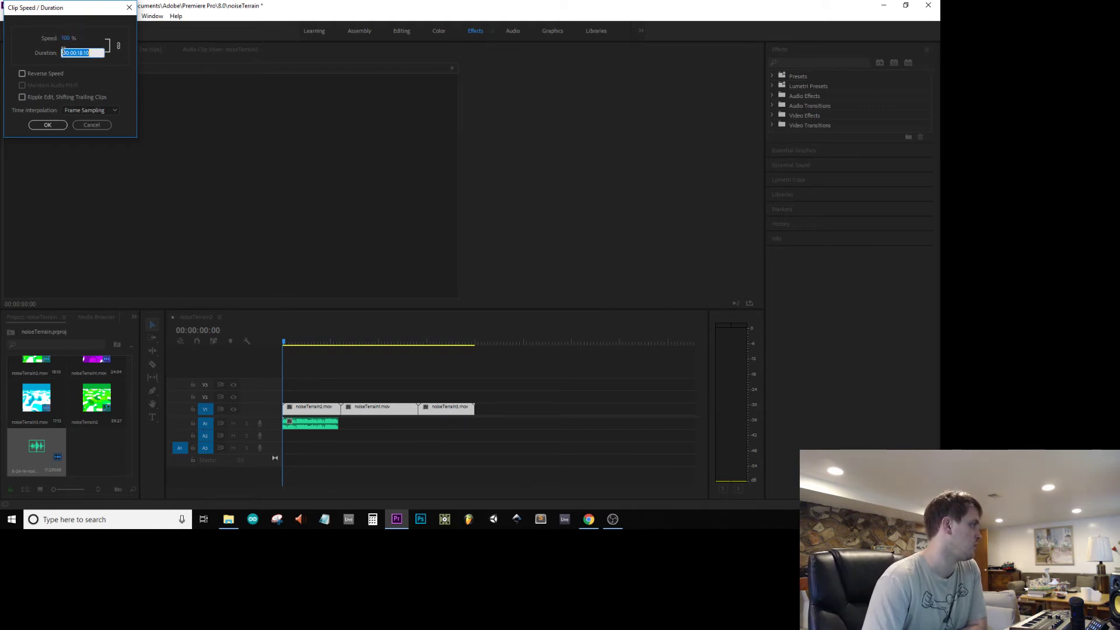
left_click(98, 52)
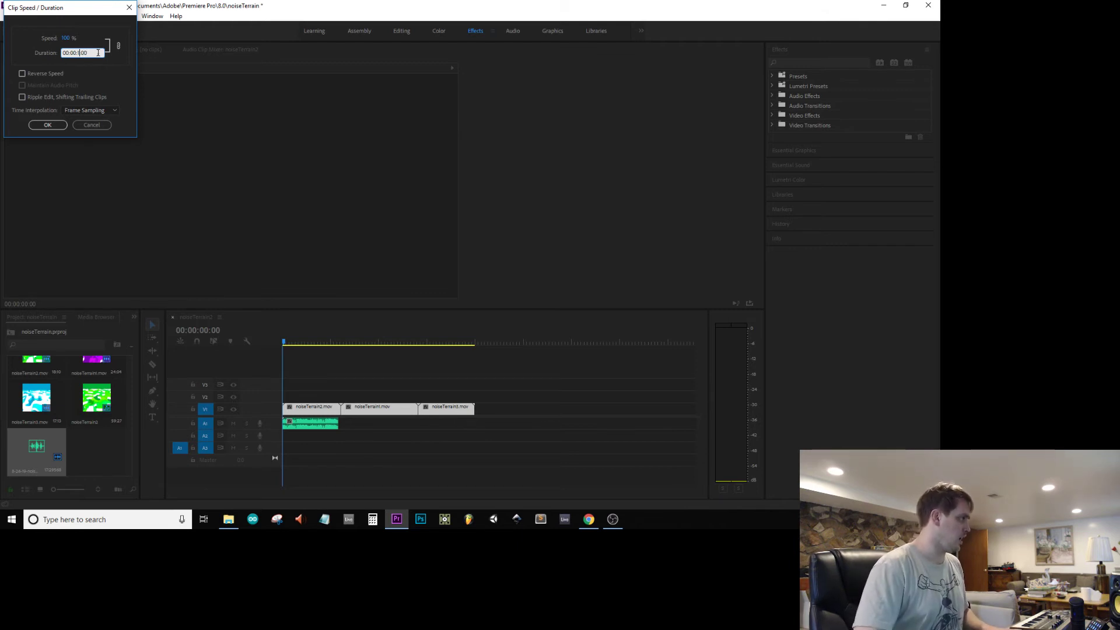
key("BackSpace")
type("05:00")
key("Return")
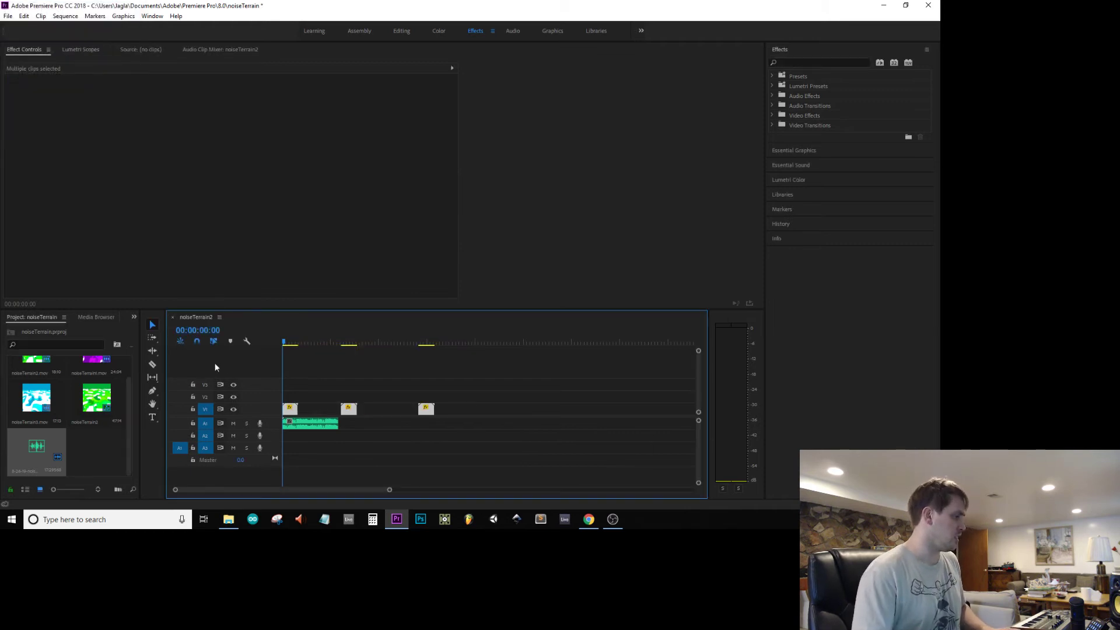
- Unlink speed from duration for the noiseTerrain audio clip on A1 and set its duration to 15 seconds
left_click(329, 422)
right_click(328, 422)
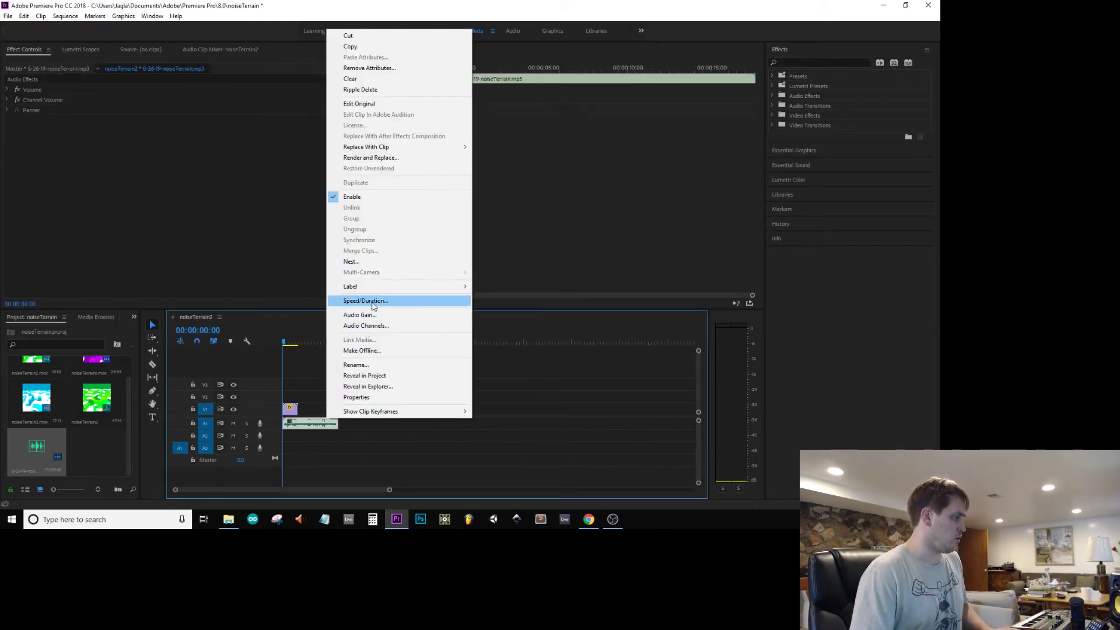
left_click(372, 302)
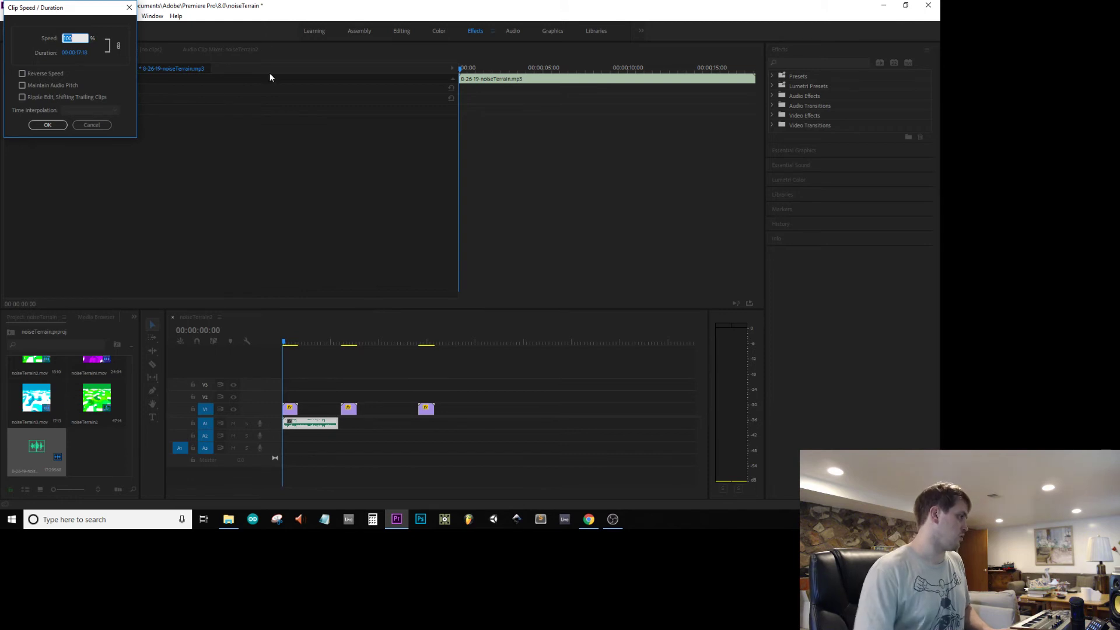
left_click(118, 45)
left_click(80, 52)
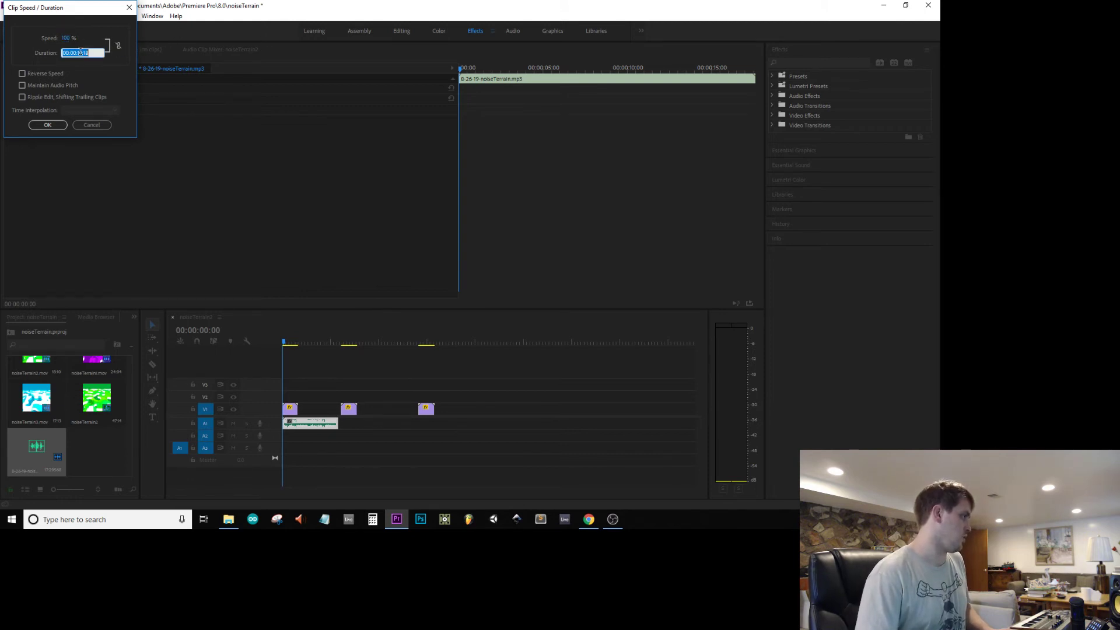
left_click(95, 52)
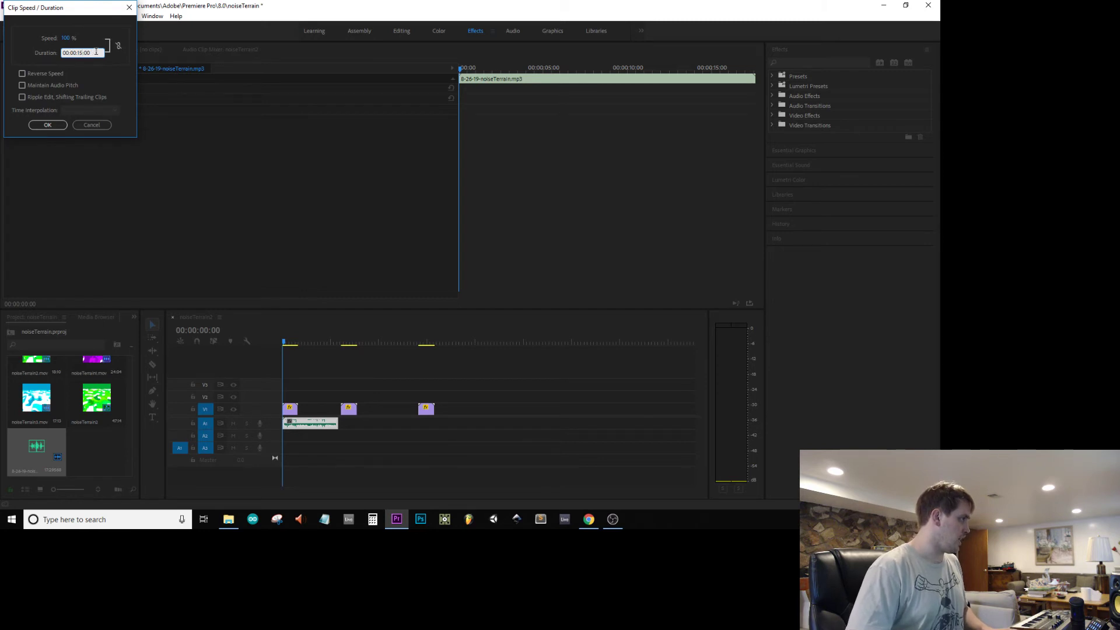
key("Return")
- Close the gaps on V1 by placing the second and third video clips directly after the preceding clips
left_click(351, 412)
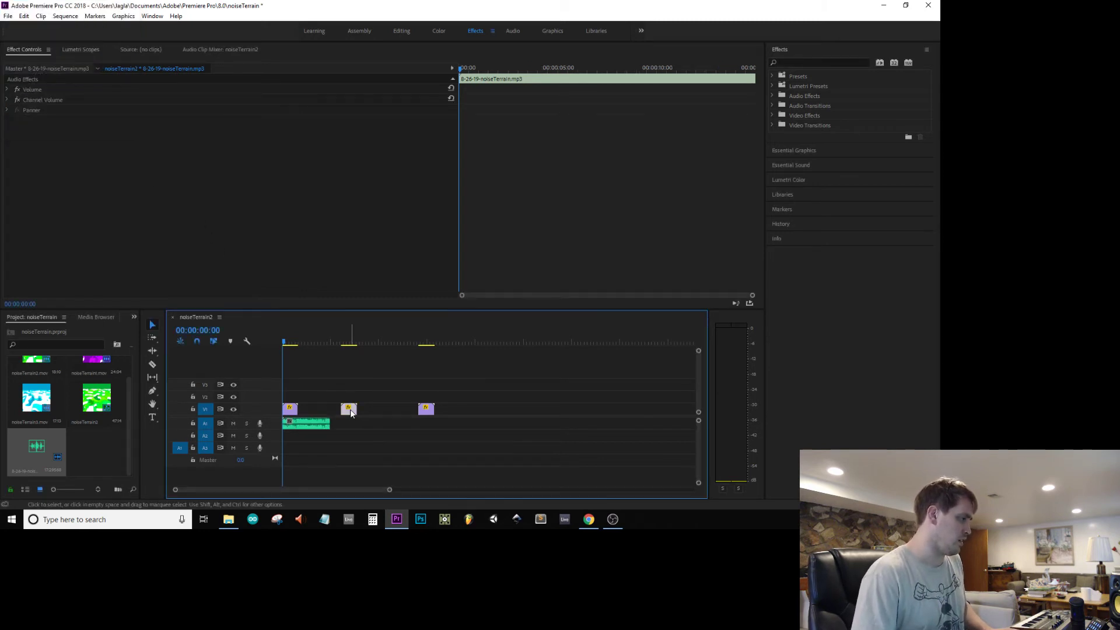
left_click_drag(351, 412, 308, 413)
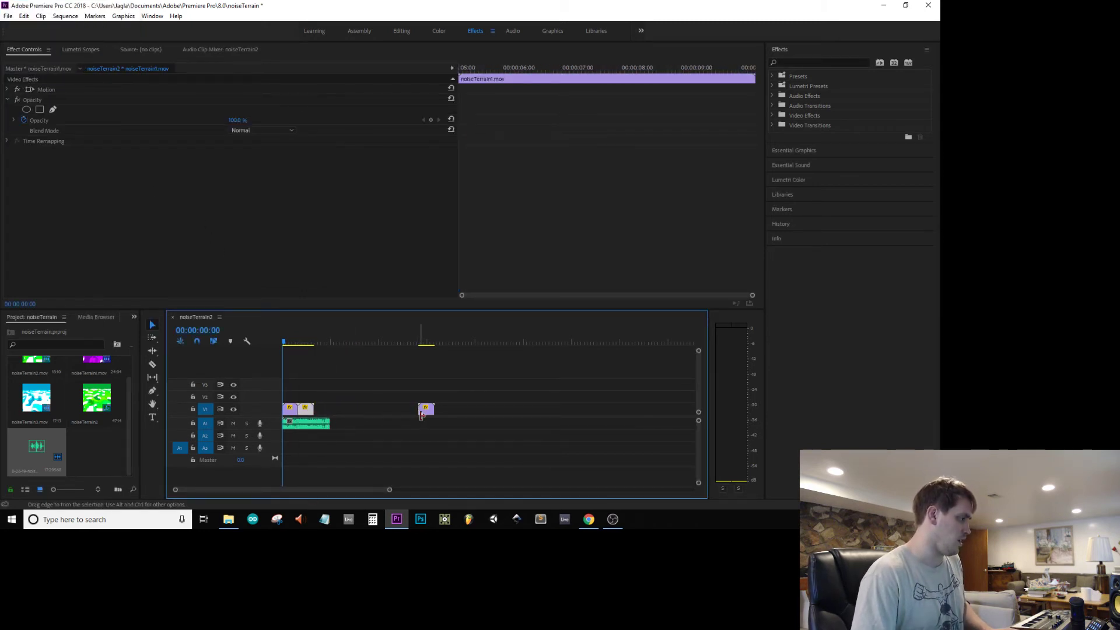
left_click_drag(421, 413, 328, 413)
- Apply an Exponential Fade to the end of the audio clip and set the transition's duration to 2 seconds
left_click(772, 106)
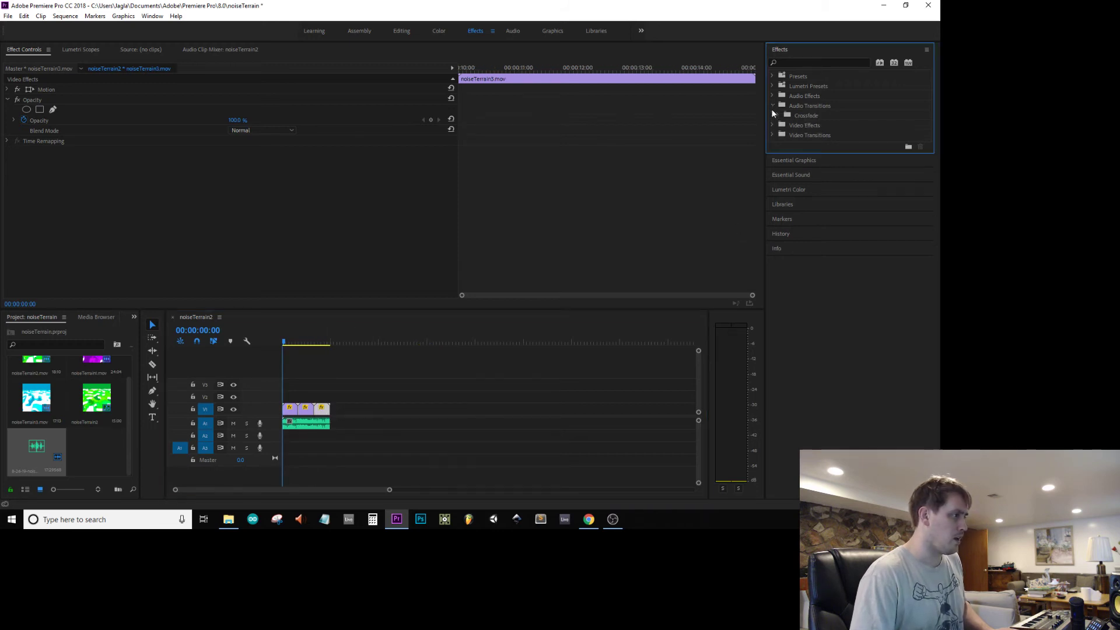
left_click(778, 115)
left_click_drag(809, 147, 330, 423)
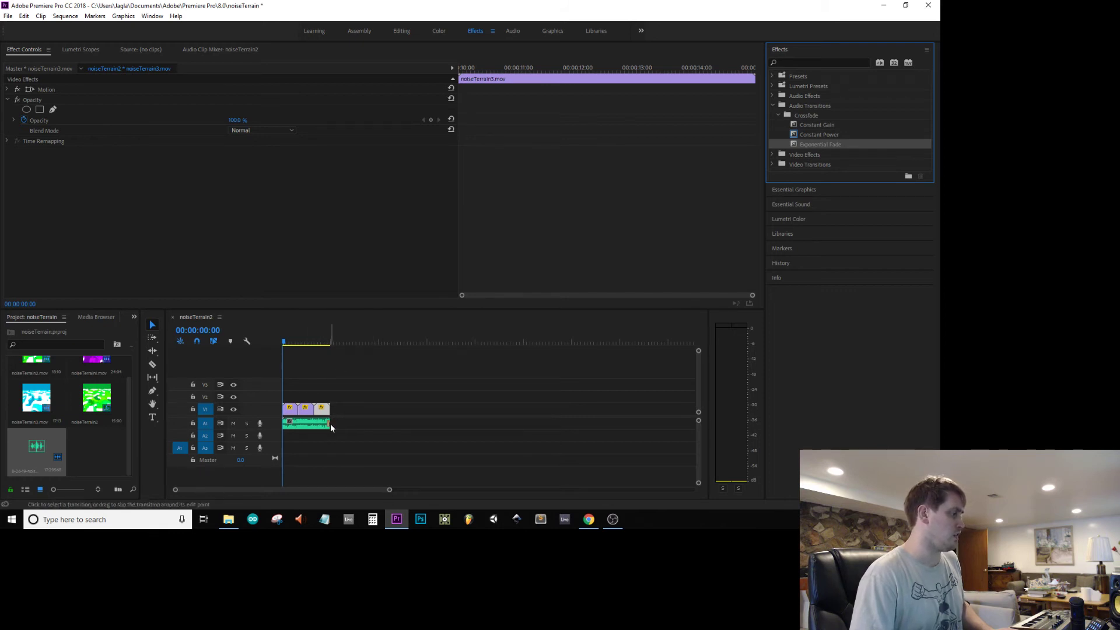
double_click(330, 423)
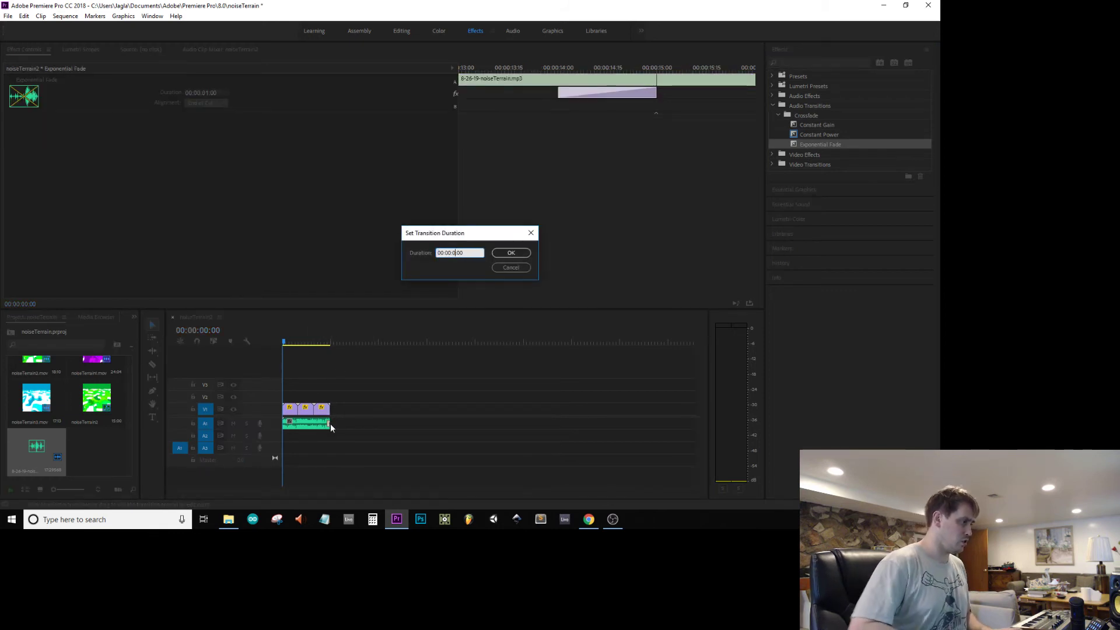
type("2")
key("Return")
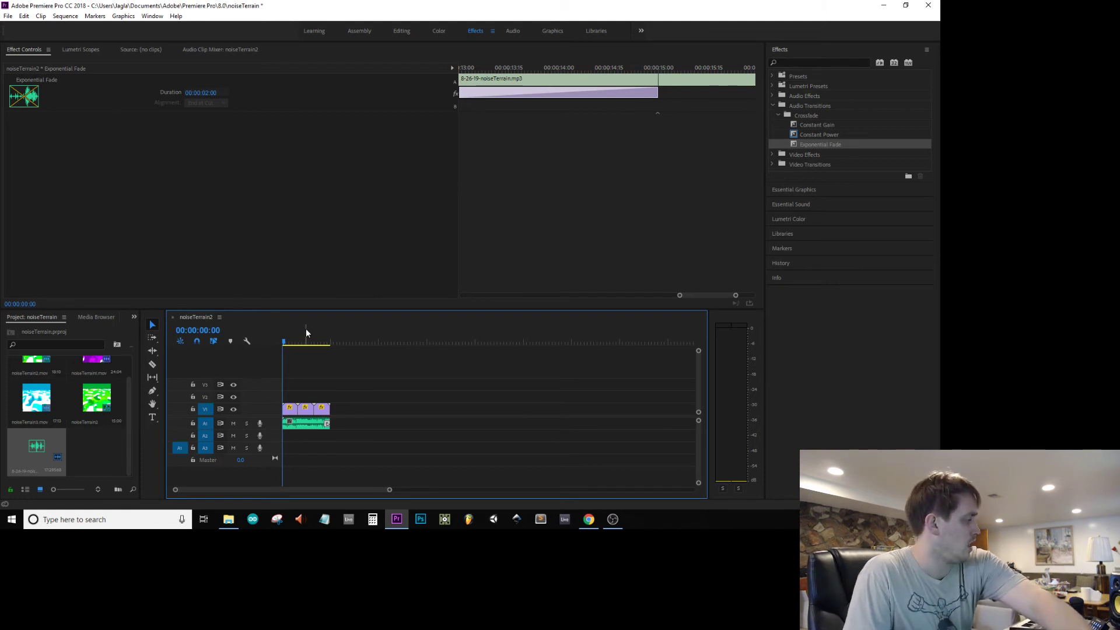
- Play the sequence through in the Program monitor, close the monitor and return the playhead to the start
key("space")
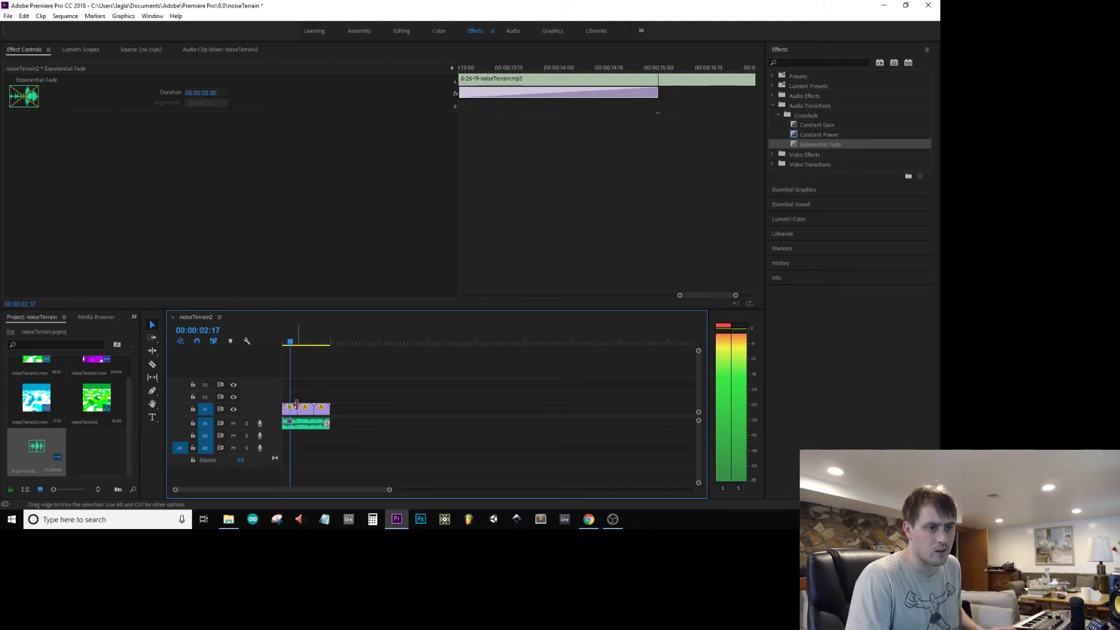
left_click_drag(939, 138, 563, 138)
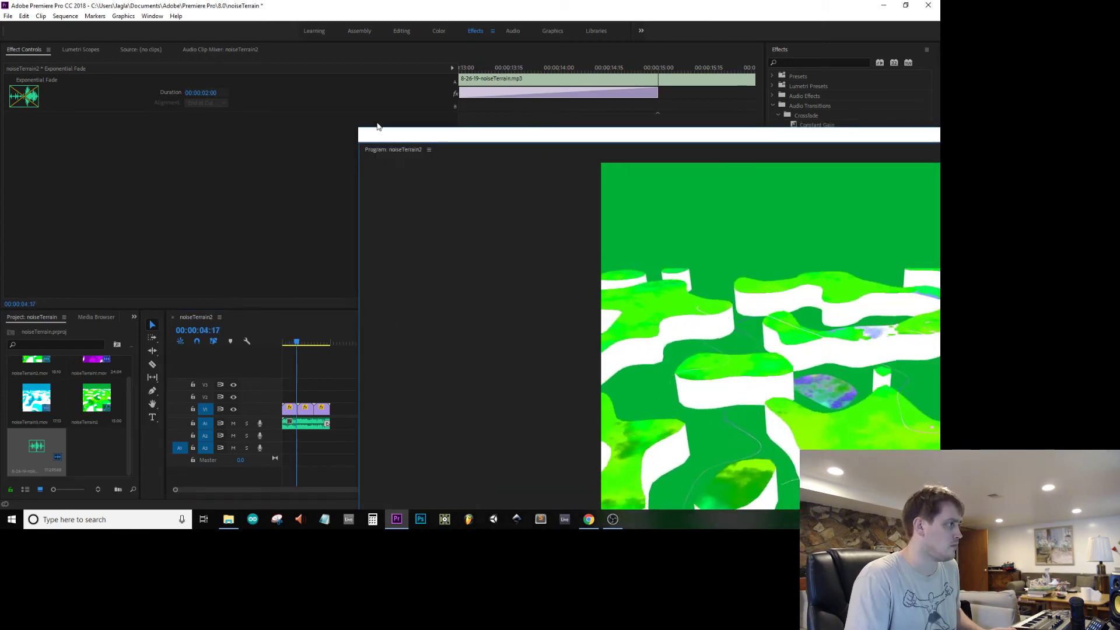
left_click_drag(377, 126, 258, 130)
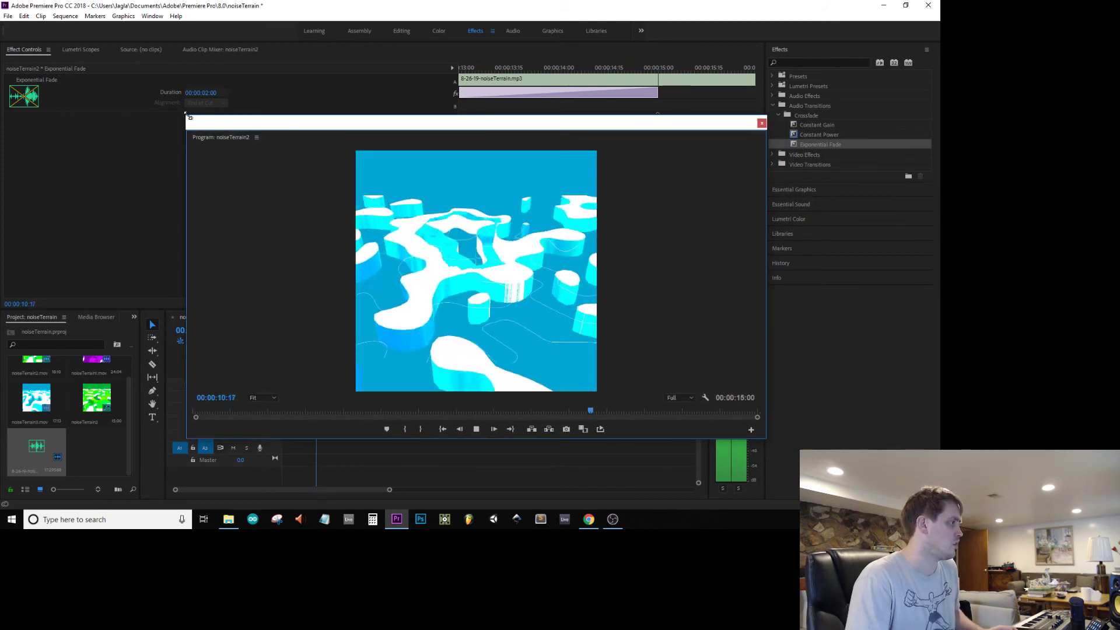
left_click_drag(188, 116, 550, 205)
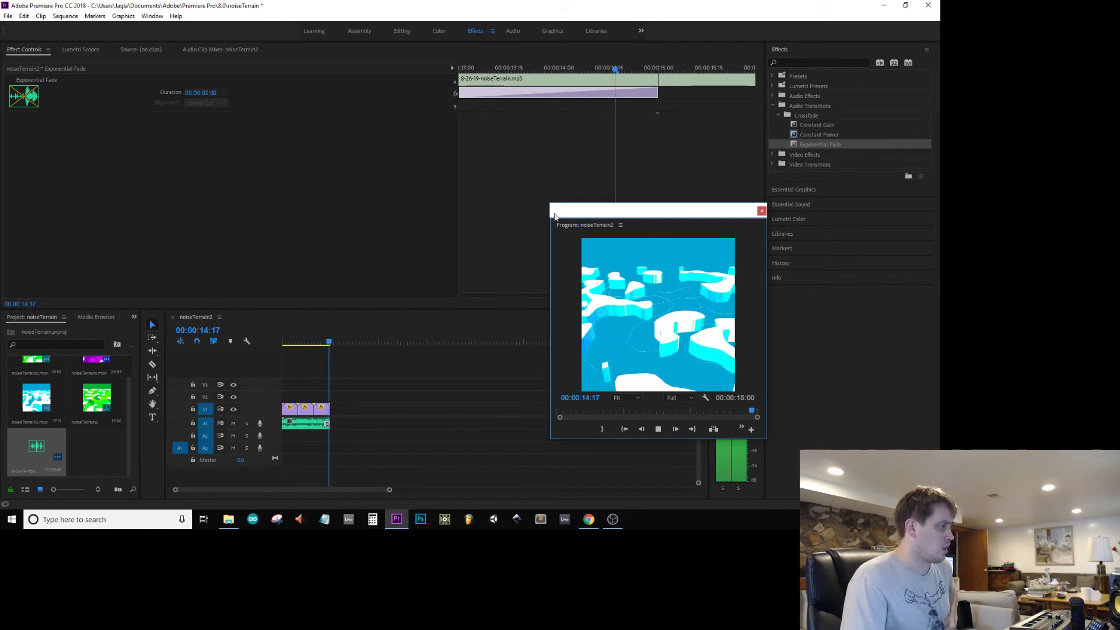
left_click(761, 210)
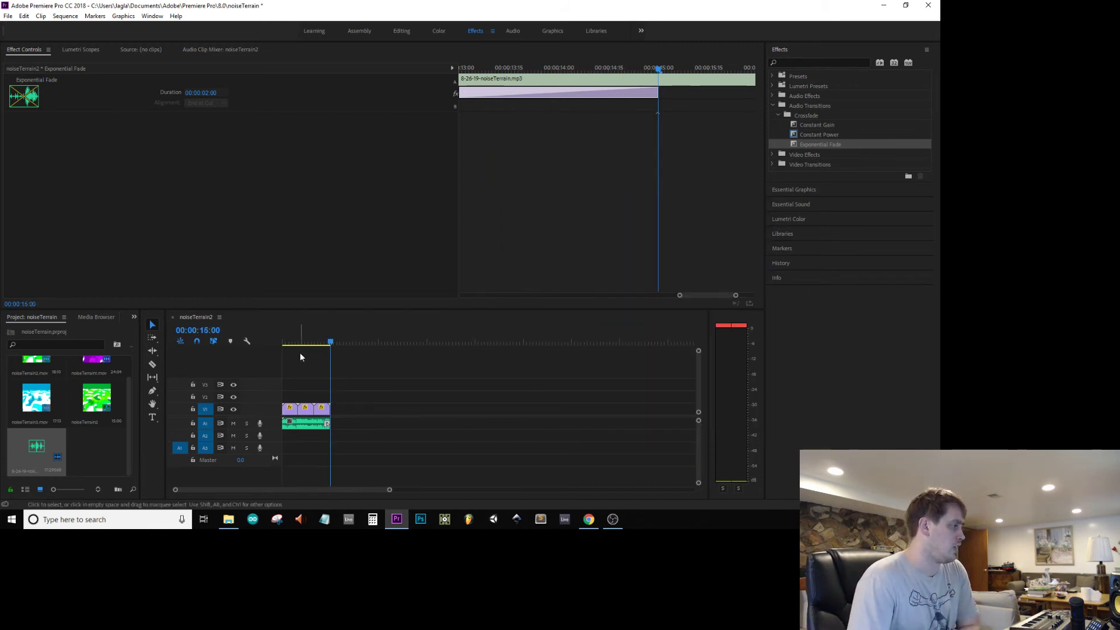
left_click_drag(334, 341, 1, 361)
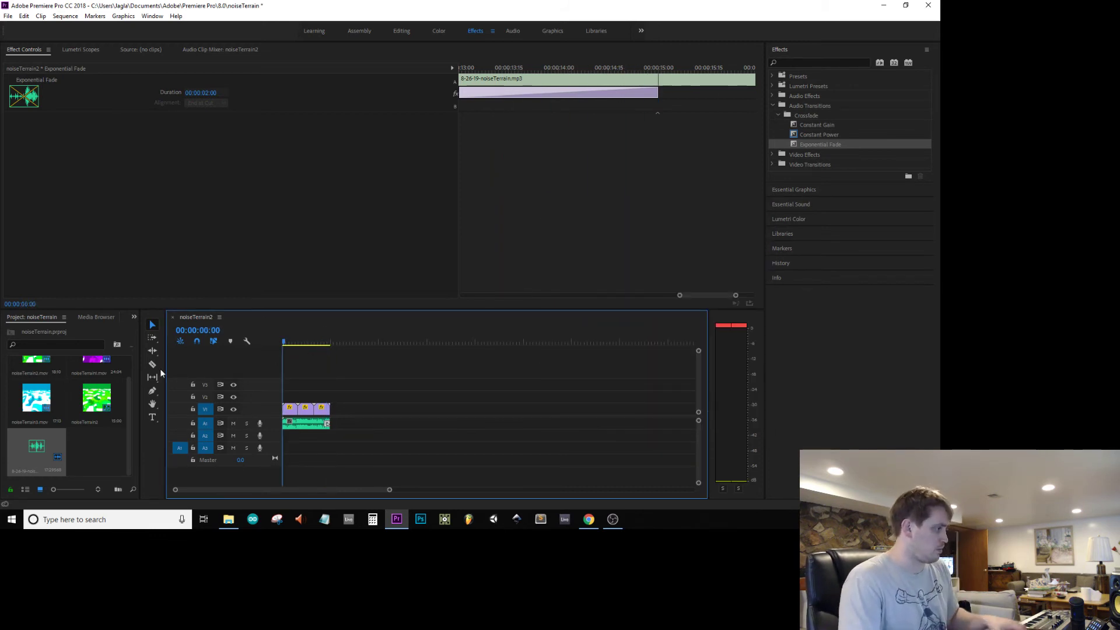
- Export the sequence in H.264 with the saved INSTA preset as noiseTerrain-web-1.mp4 in the dailyRenders2019 folder
key("ctrl+m")
left_click(694, 142)
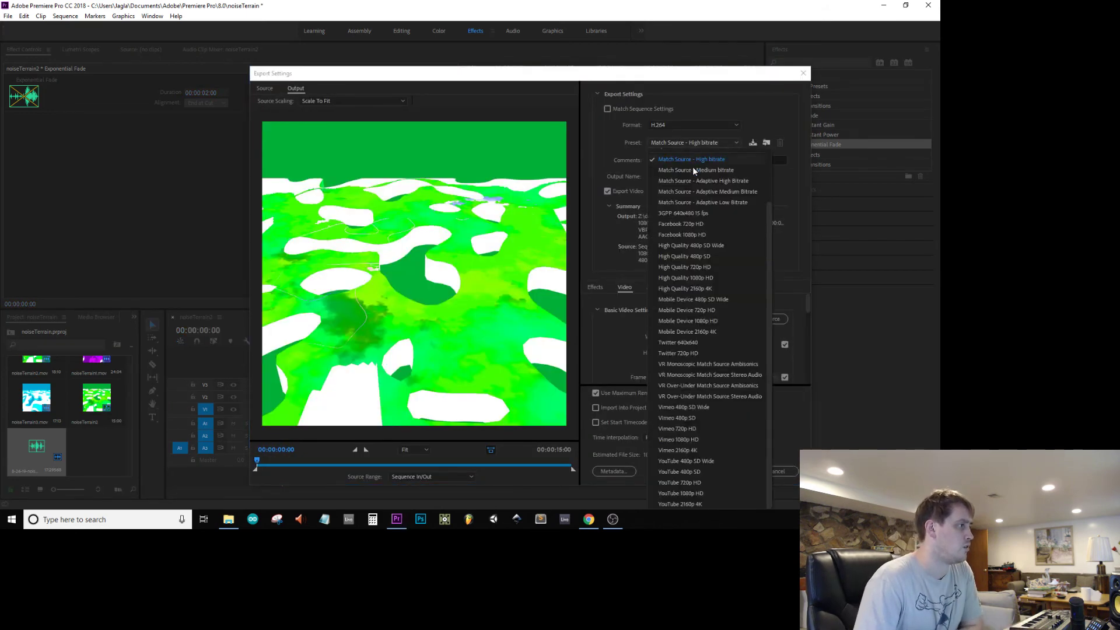
left_click(676, 201)
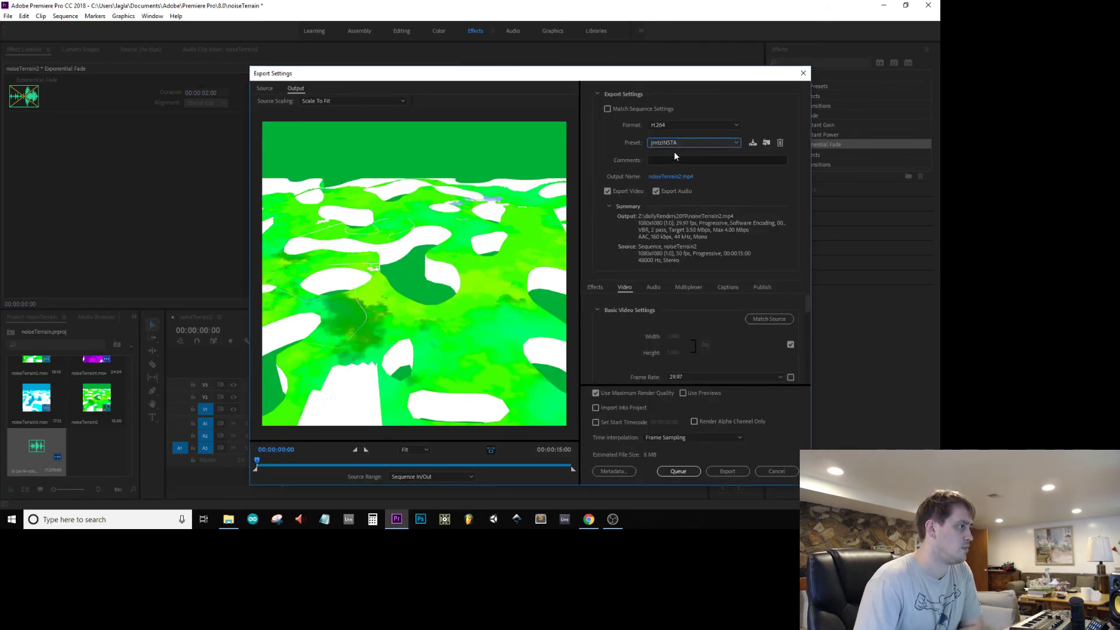
left_click(671, 176)
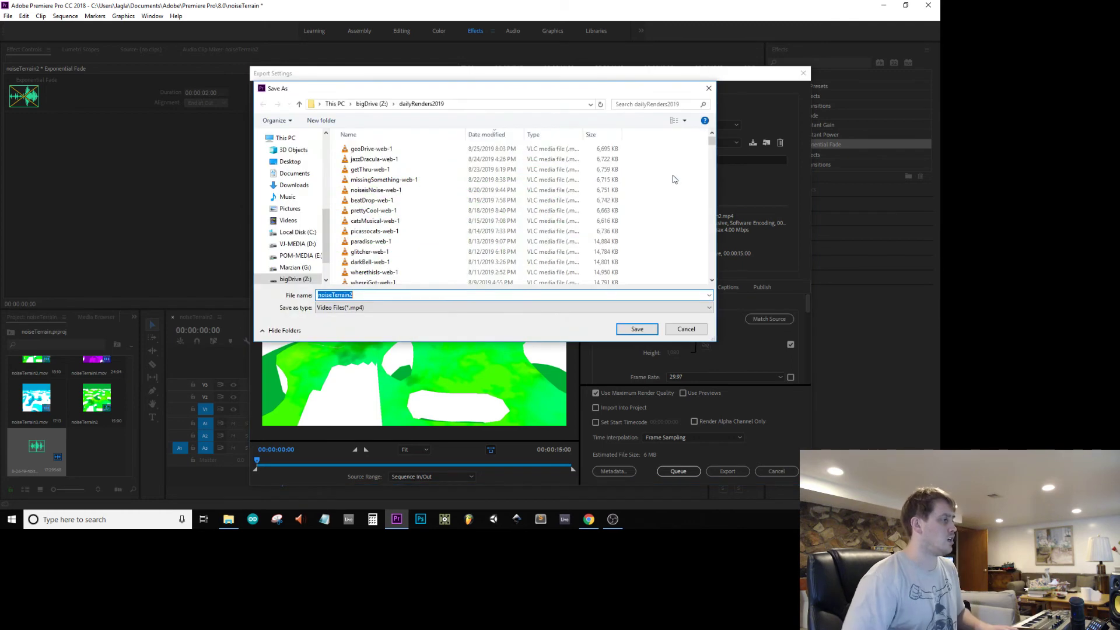
key("BackSpace")
type("-web-1")
key("Return")
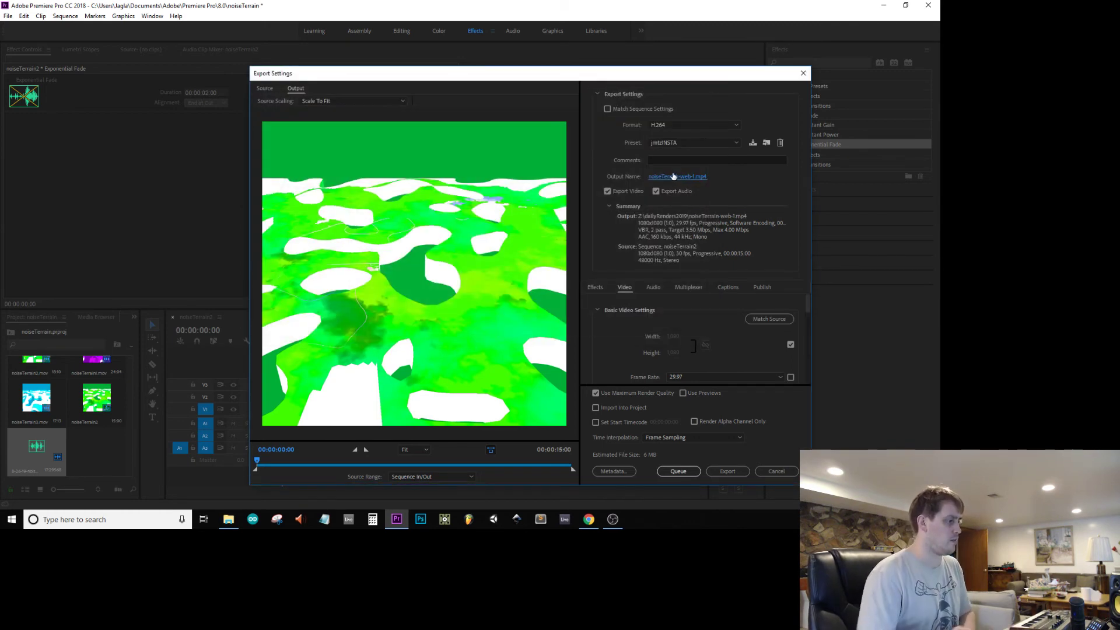
left_click(729, 475)
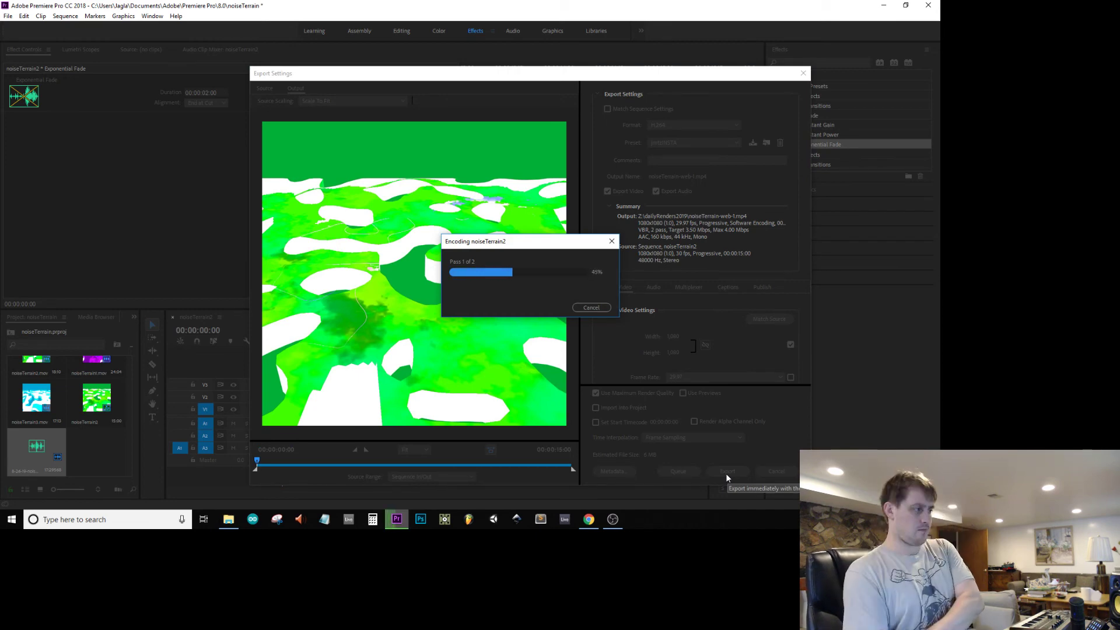
mouse_move(587, 520)
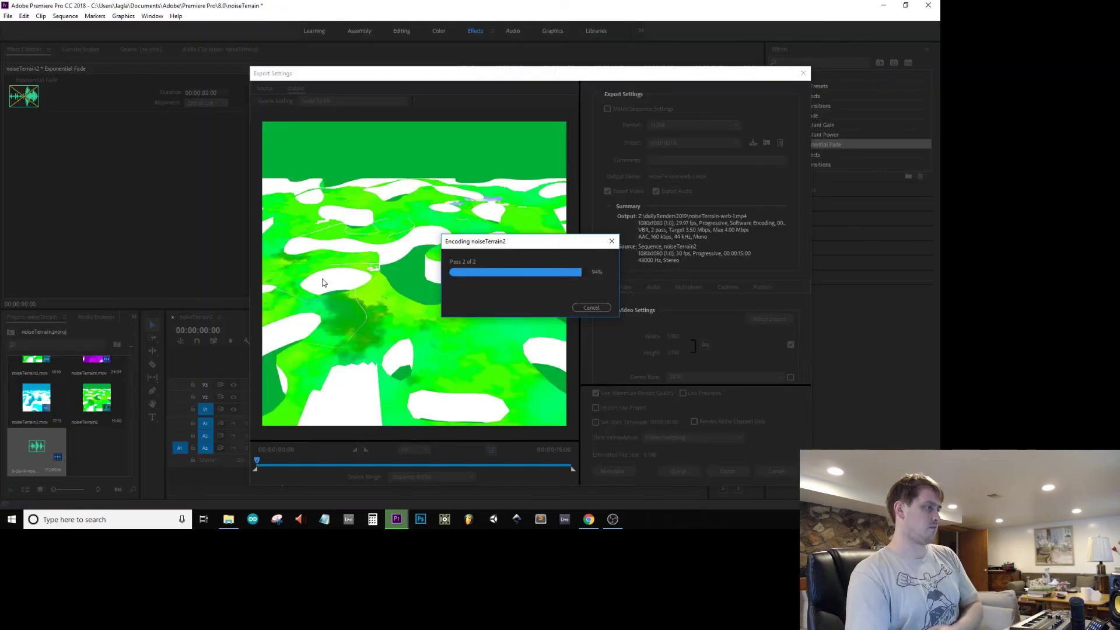
- Close Premiere Pro, saving the changes to noiseTerrain.prproj, and close the noiseTerrain-web-1.mp4 playback in VLC
left_click(928, 5)
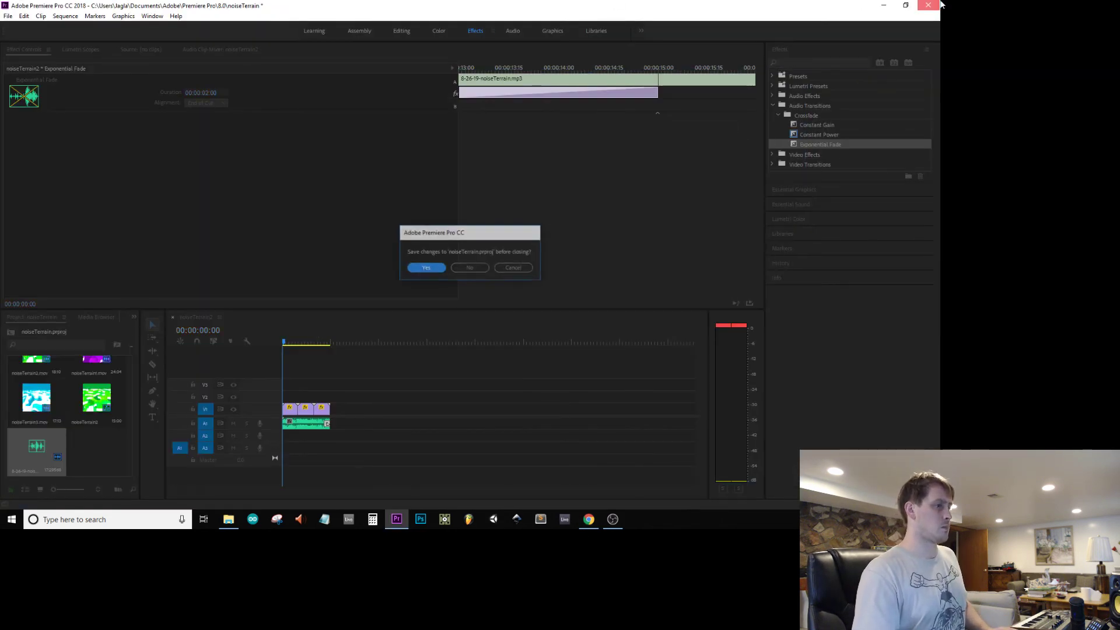
left_click(408, 271)
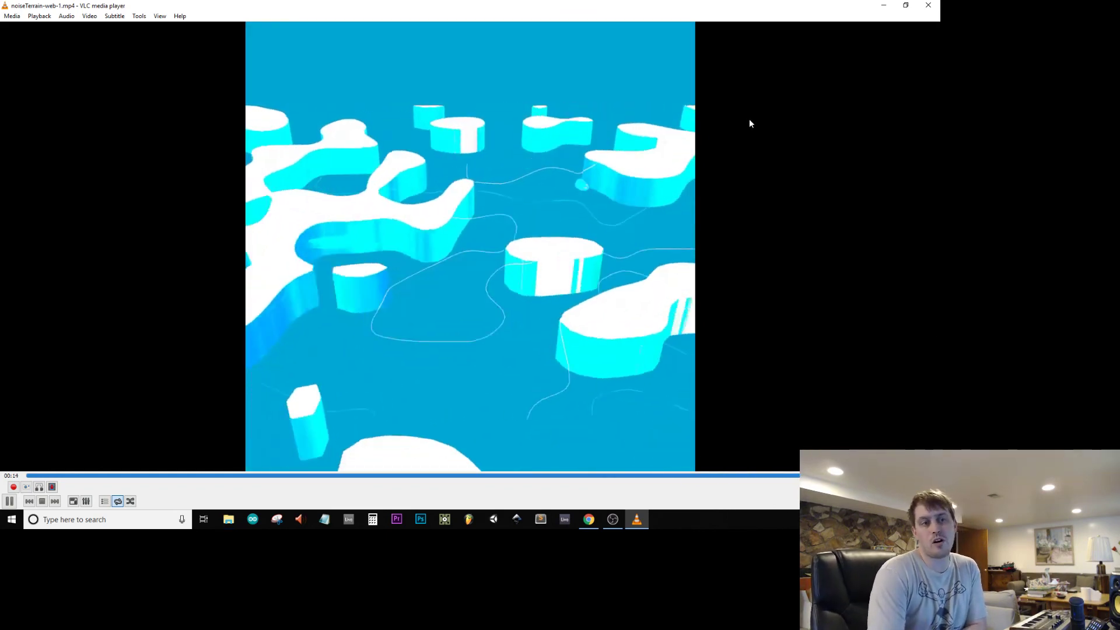
left_click(937, 4)
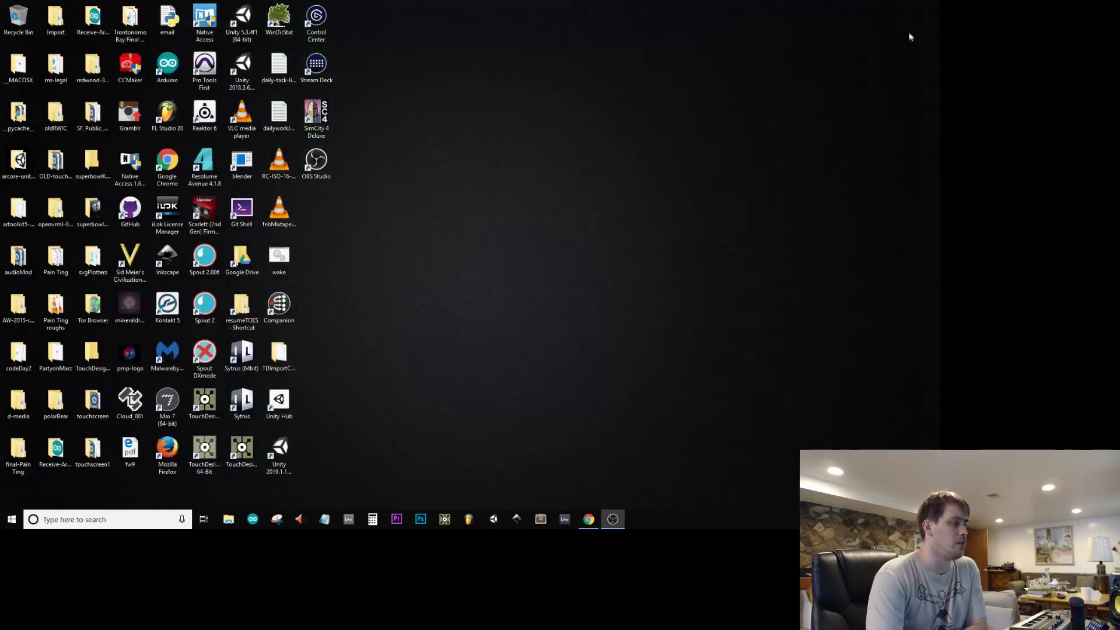